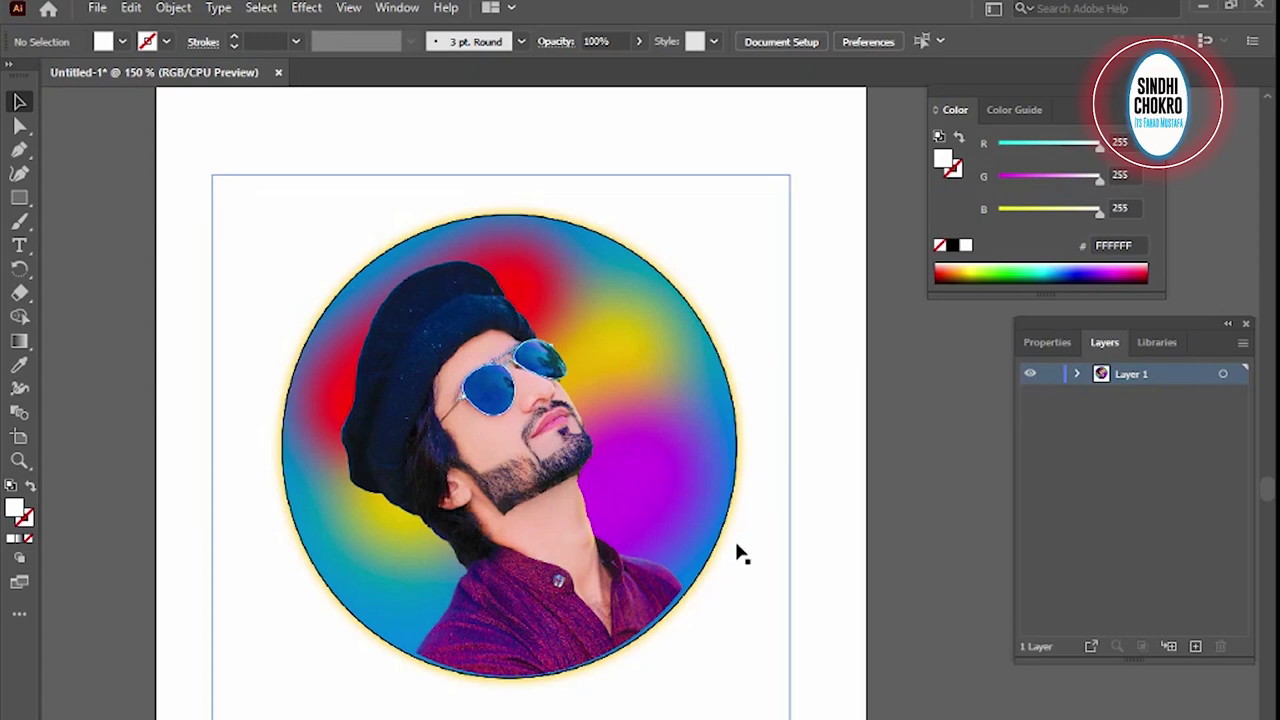
Hide the selection edges, zoom in on the face, and add a layer above the photo
{"action": "key", "text": "ctrl+shift+h"}
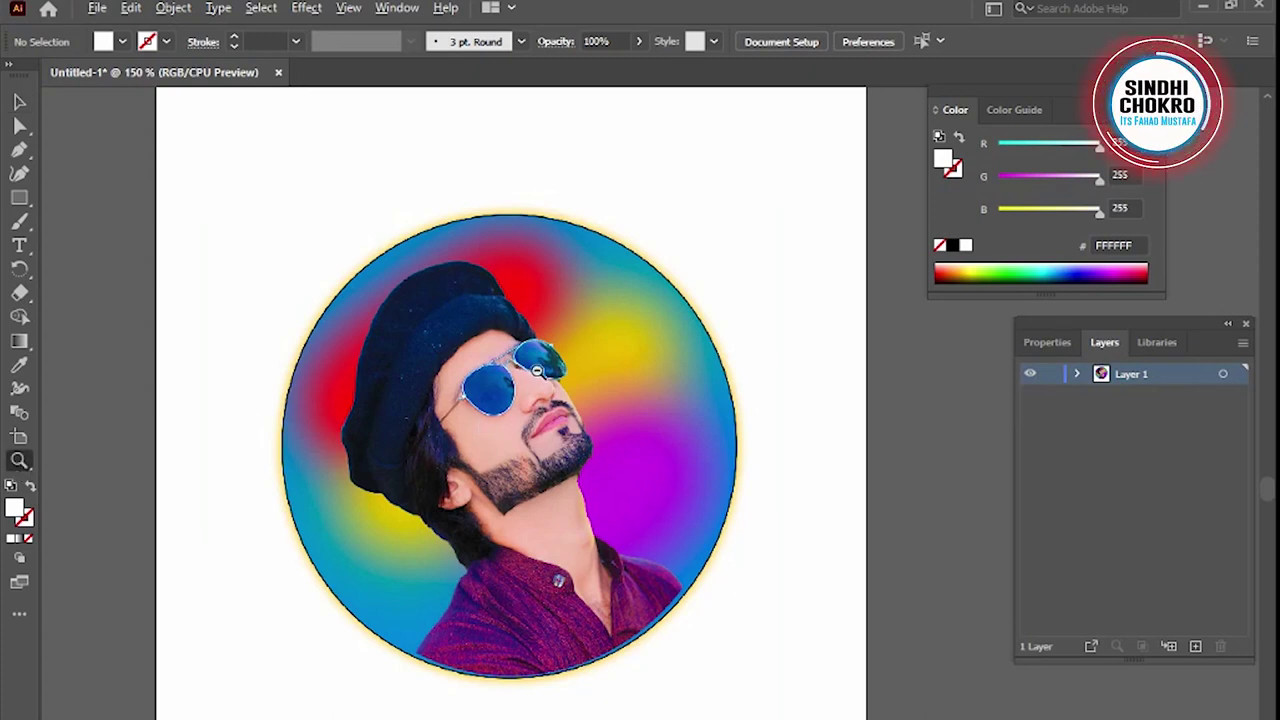
{"action": "left_click", "coordinate": [537, 371], "text": "alt"}
{"action": "left_click", "coordinate": [654, 519]}
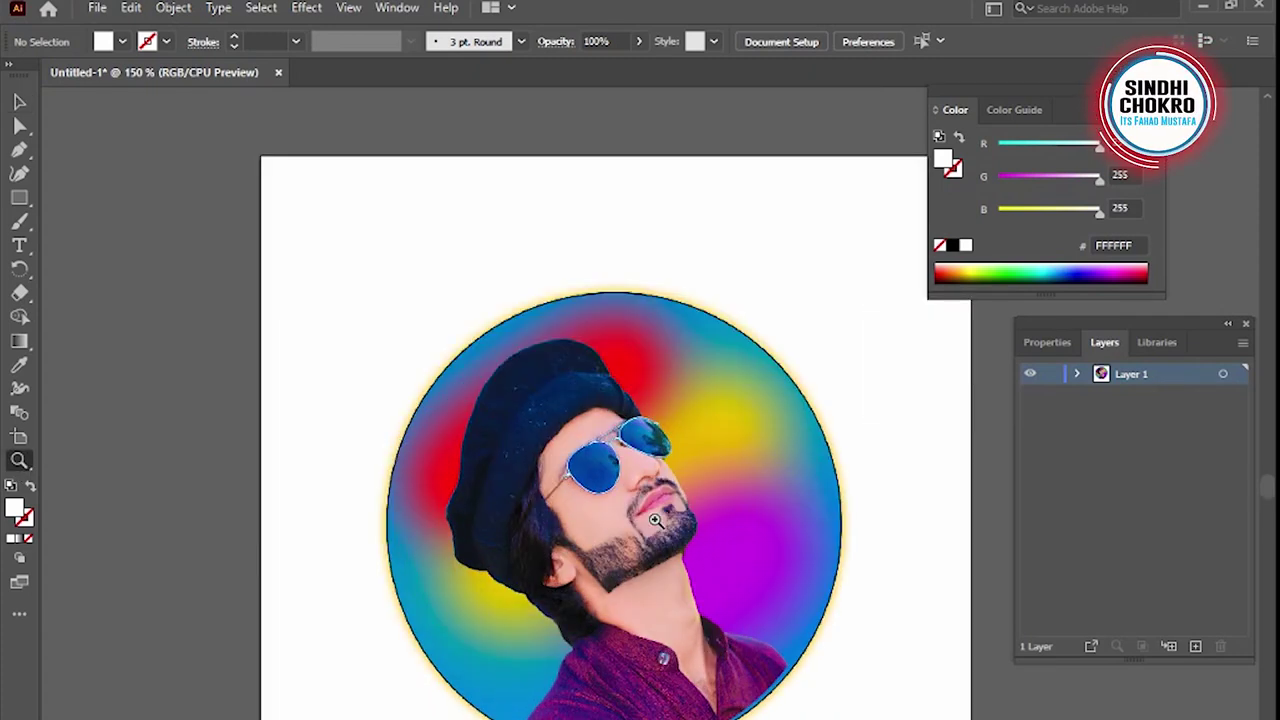
{"action": "left_click", "coordinate": [640, 505]}
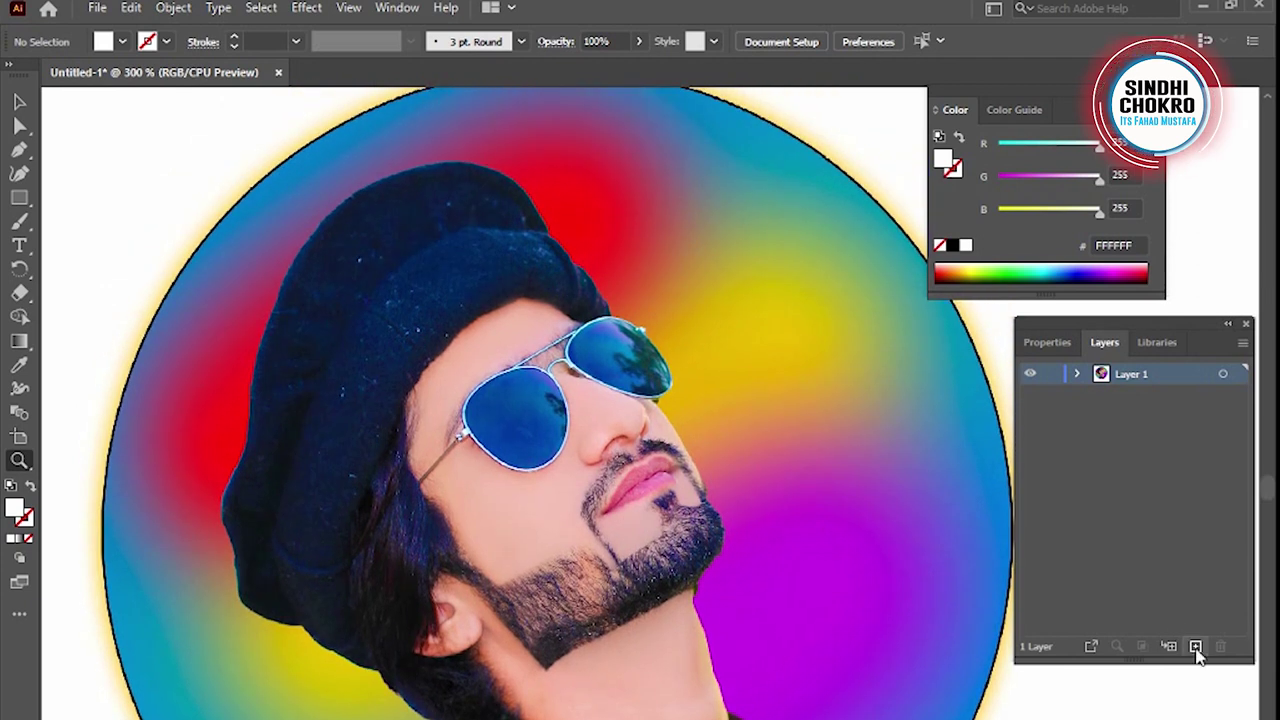
{"action": "left_click", "coordinate": [1195, 647]}
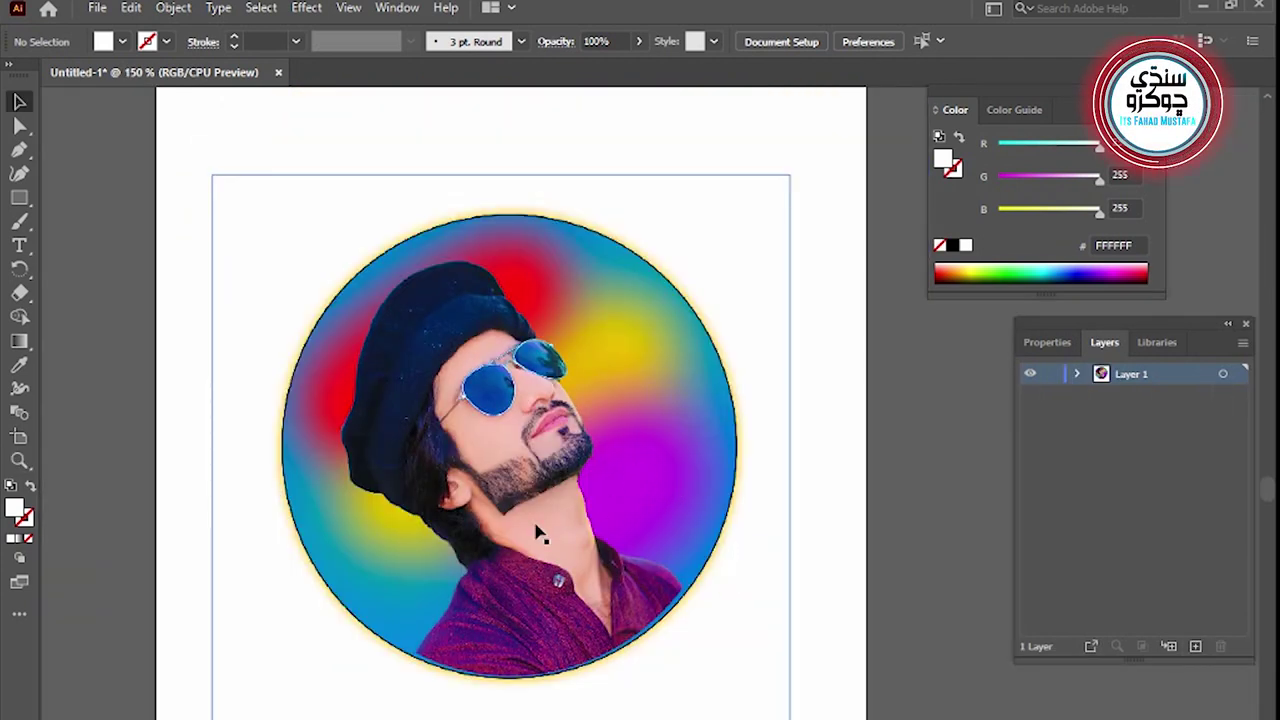
Re-zoom onto the chin and add the new layer above the photo layer again
{"action": "left_click", "coordinate": [537, 371], "text": "alt"}
{"action": "left_click", "coordinate": [652, 513]}
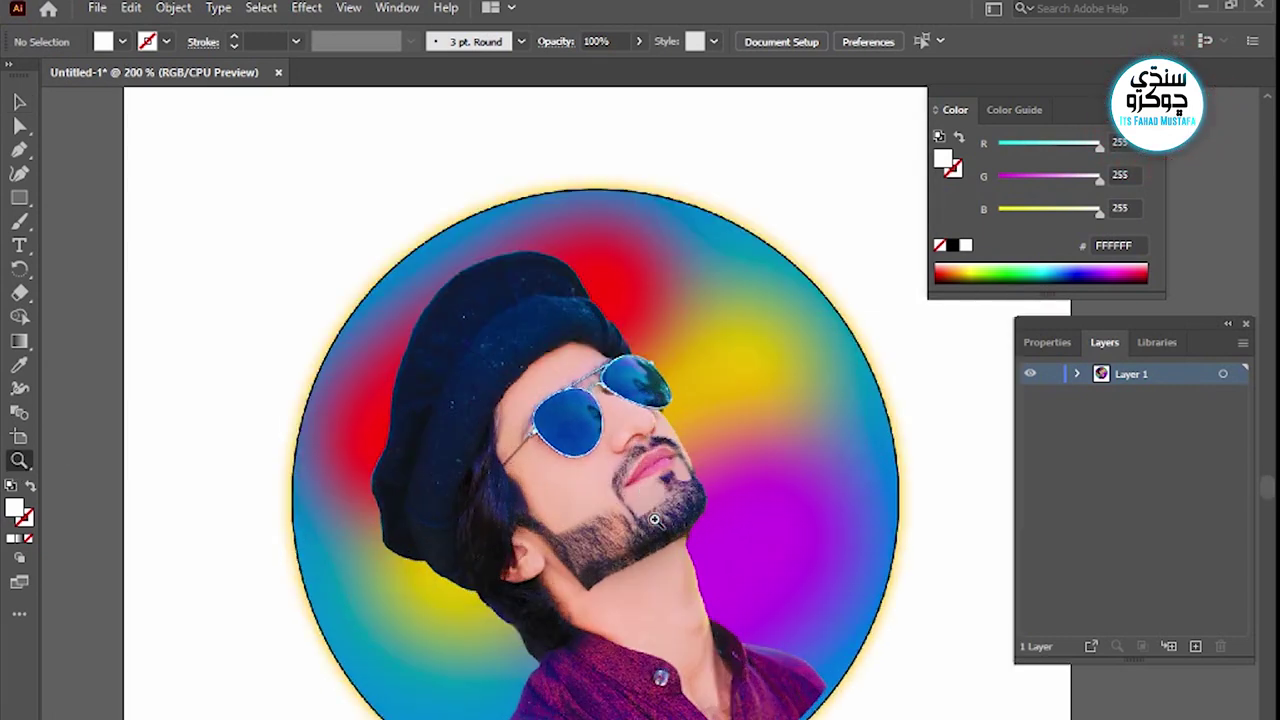
{"action": "left_click", "coordinate": [640, 516]}
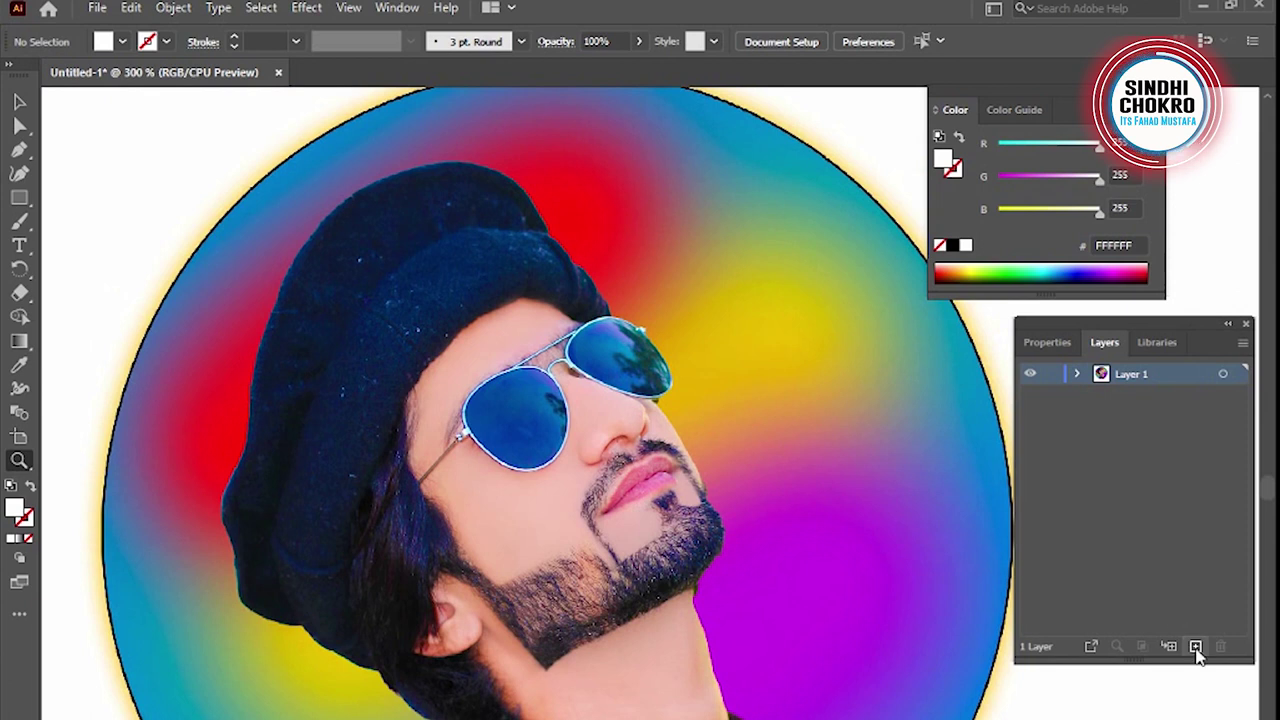
{"action": "left_click", "coordinate": [1197, 648]}
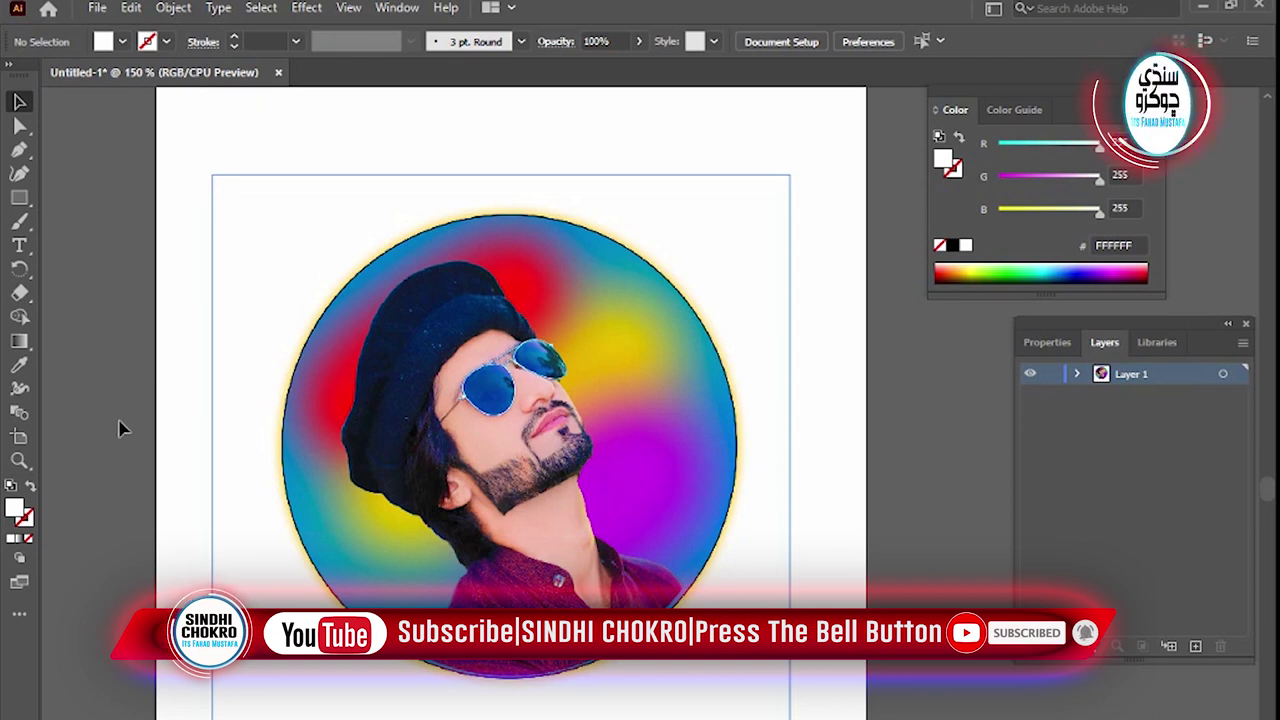
{"action": "left_click", "coordinate": [537, 371], "text": "alt"}
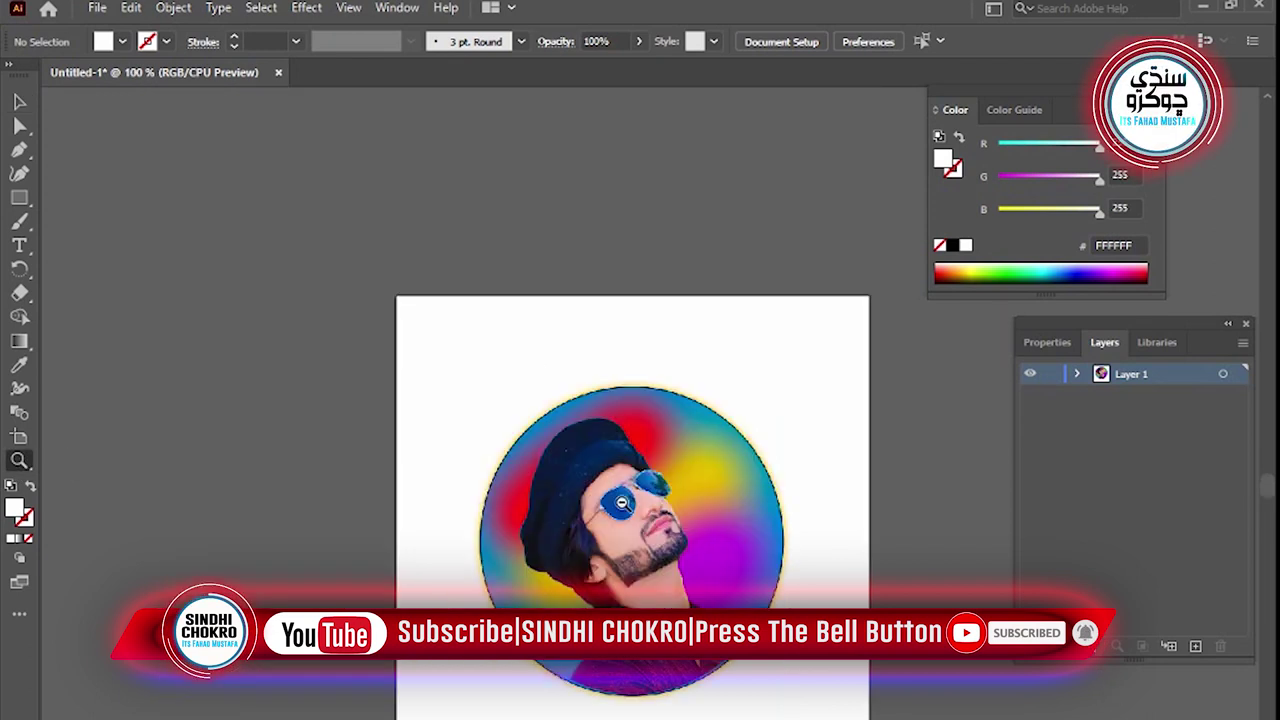
{"action": "left_click", "coordinate": [600, 450]}
{"action": "left_click", "coordinate": [654, 519]}
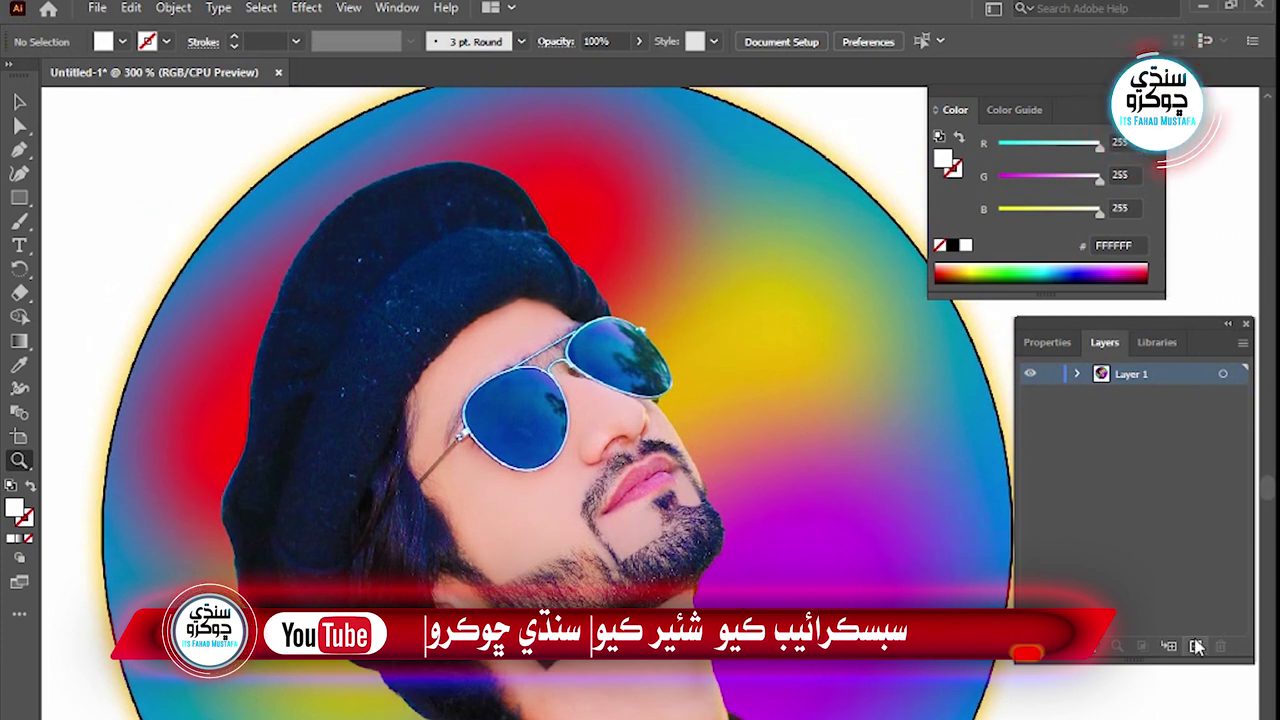
{"action": "left_click", "coordinate": [1196, 648]}
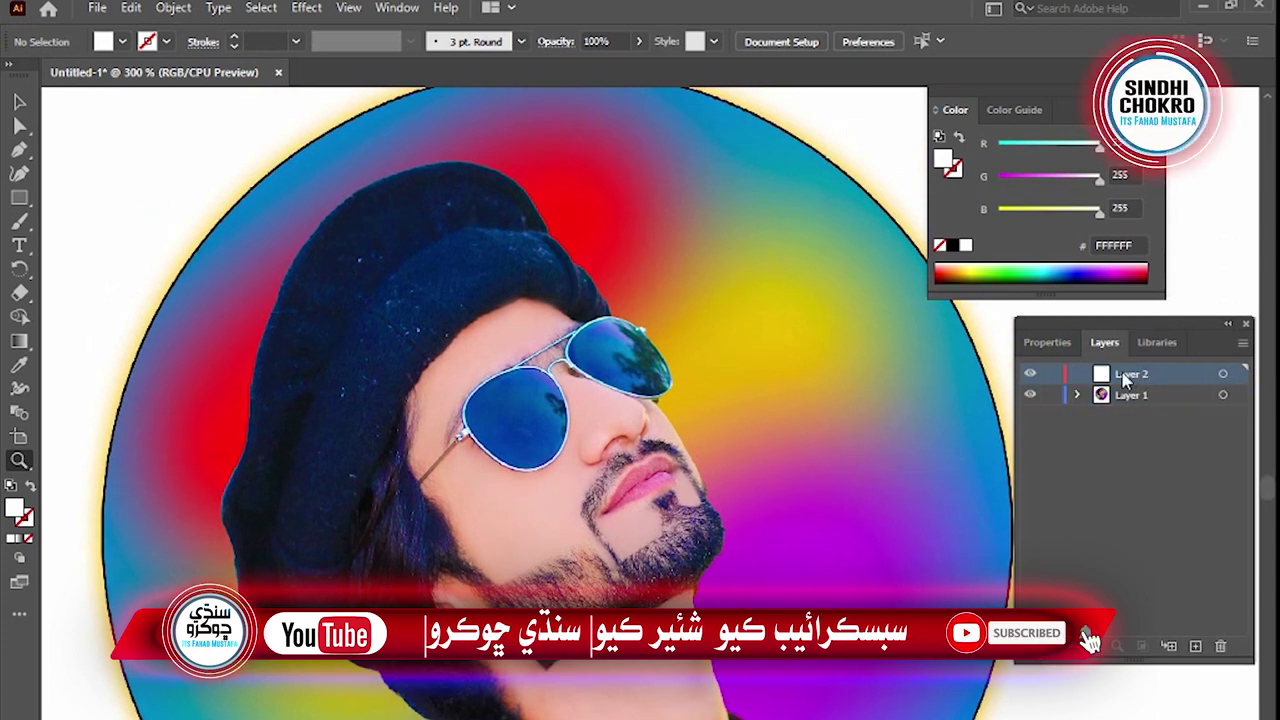
Zoom in around the hat and glasses and switch to the Pen tool
{"action": "left_click", "coordinate": [379, 493]}
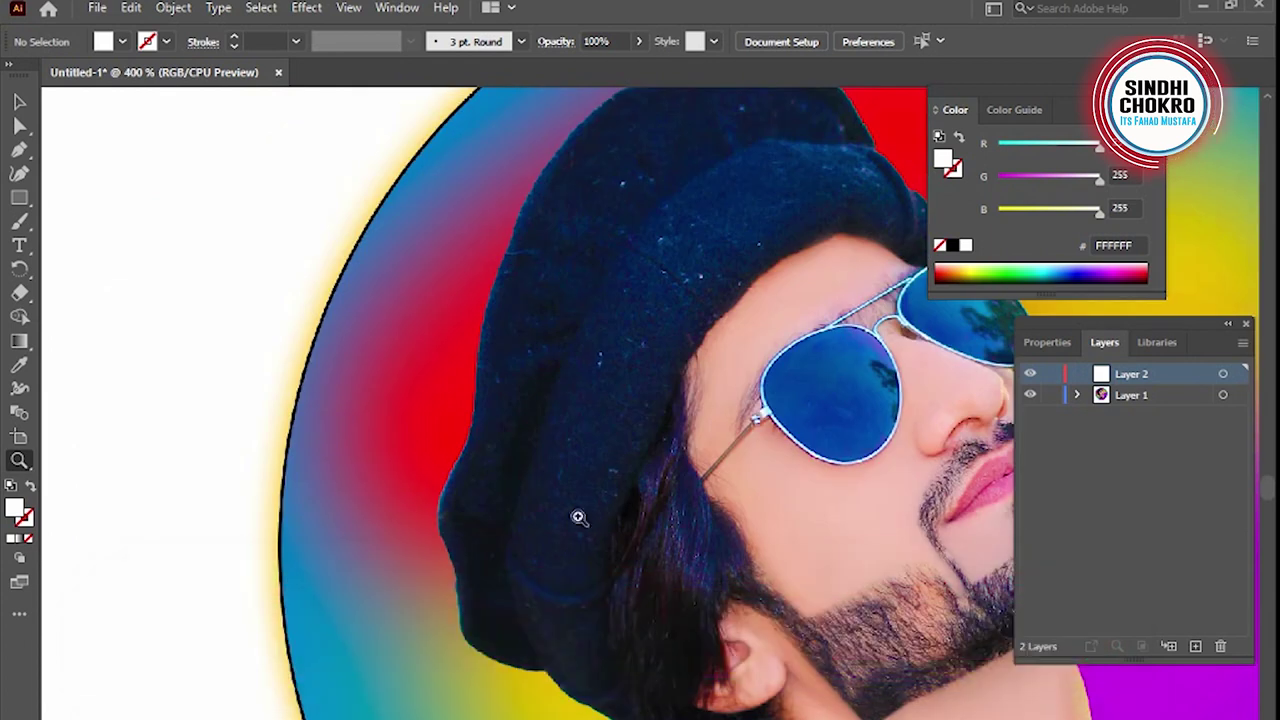
{"action": "left_click", "coordinate": [656, 461]}
{"action": "key", "text": "p"}
{"action": "left_click", "coordinate": [29, 486]}
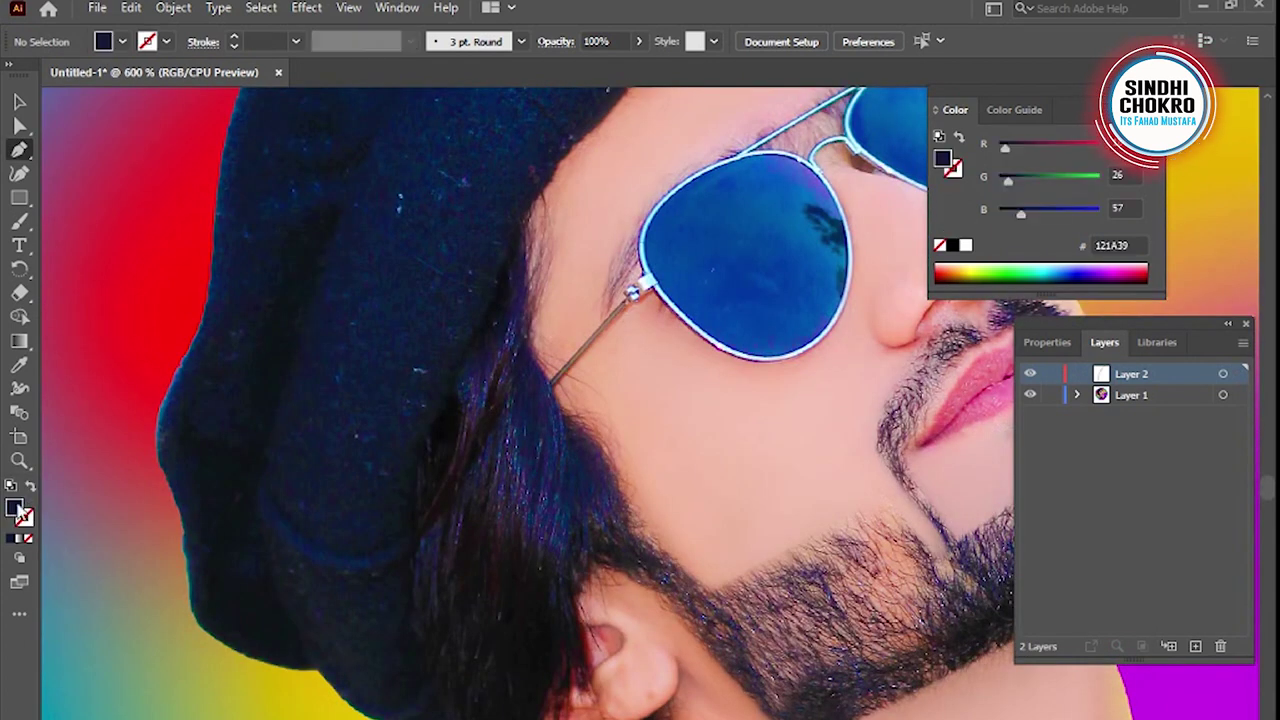
Set a yellow FFD400 stroke with no fill and place the first hat anchor
{"action": "double_click", "coordinate": [15, 512]}
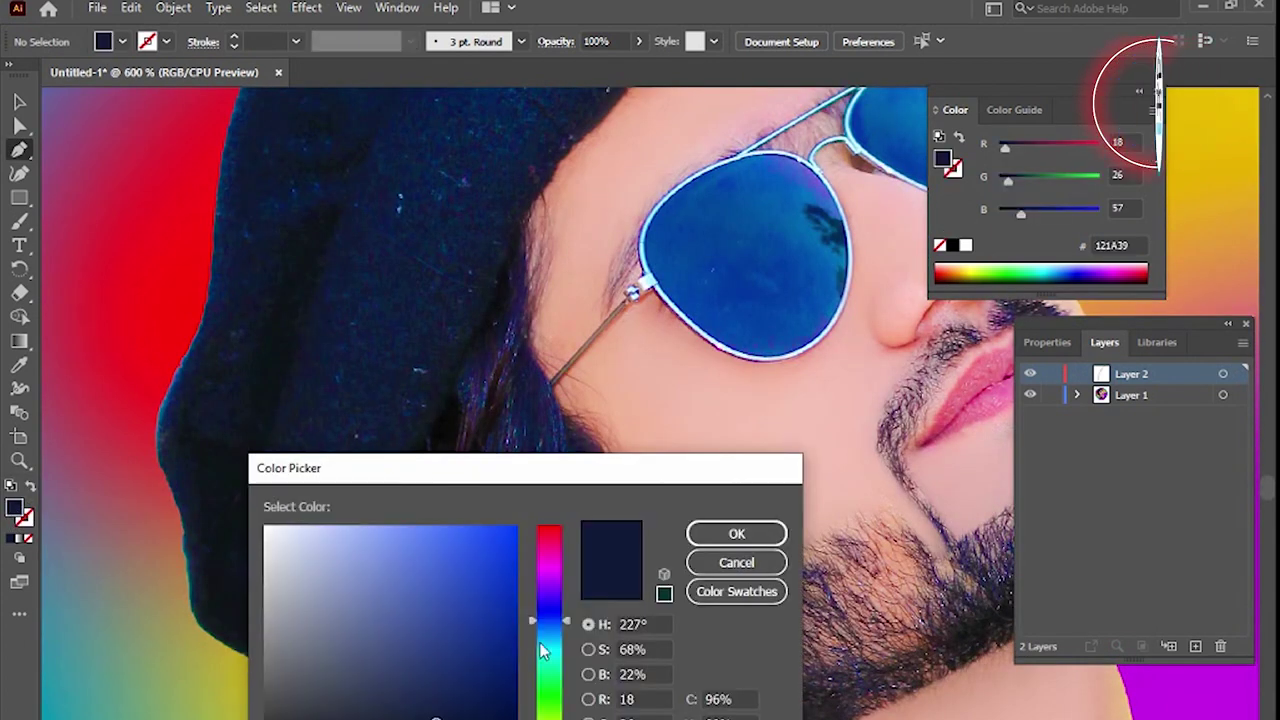
{"action": "left_click", "coordinate": [549, 705]}
{"action": "left_click", "coordinate": [516, 527]}
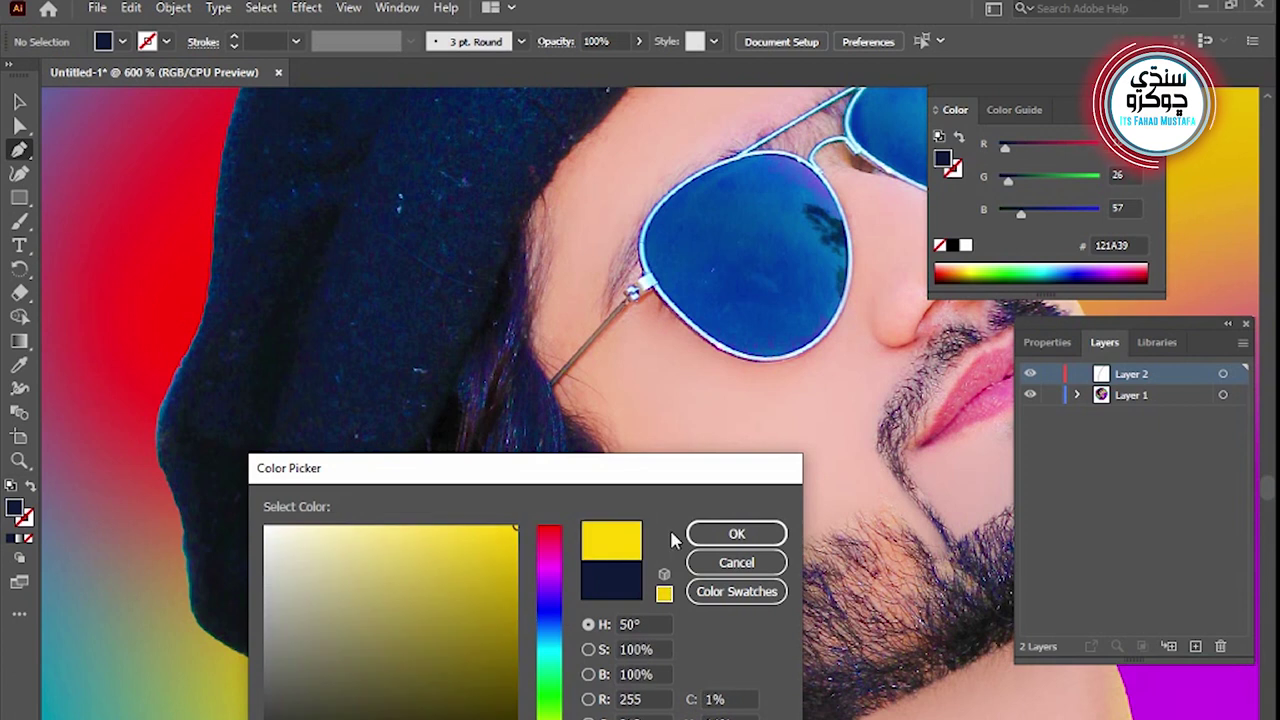
{"action": "left_click", "coordinate": [736, 533]}
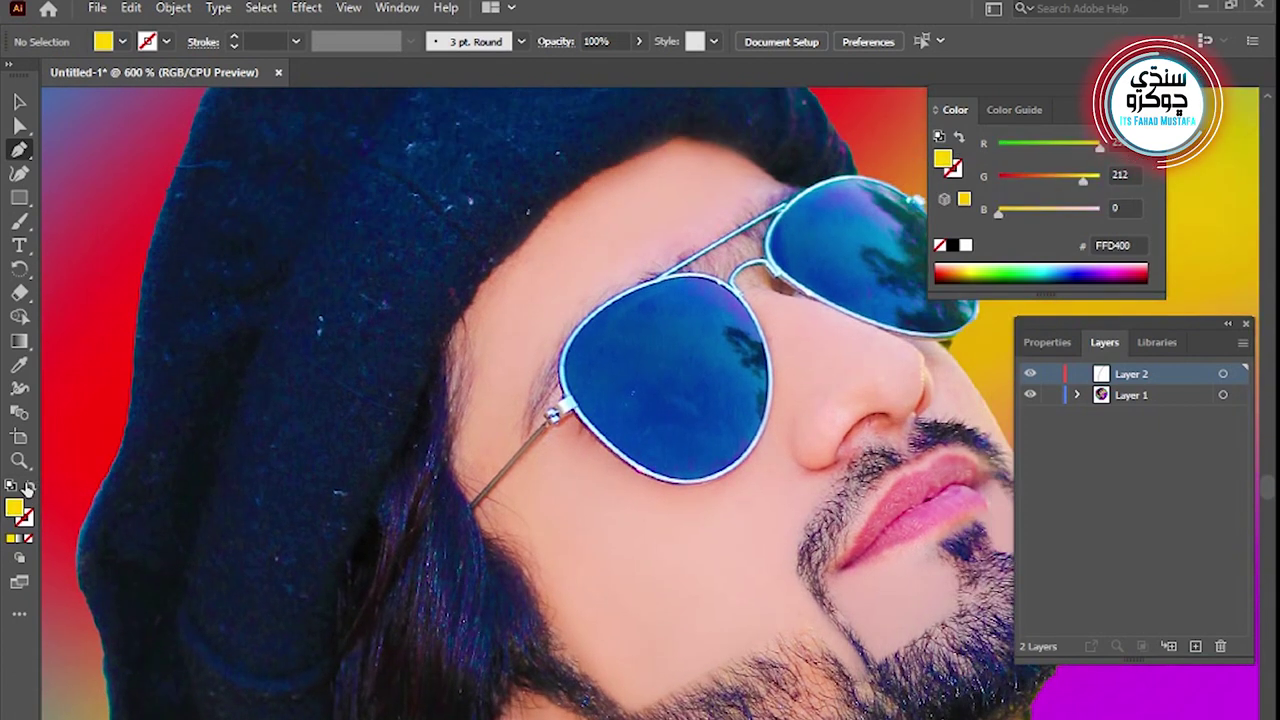
{"action": "left_click", "coordinate": [29, 487]}
{"action": "scroll", "coordinate": [296, 672], "scroll_direction": "down", "scroll_amount": 1}
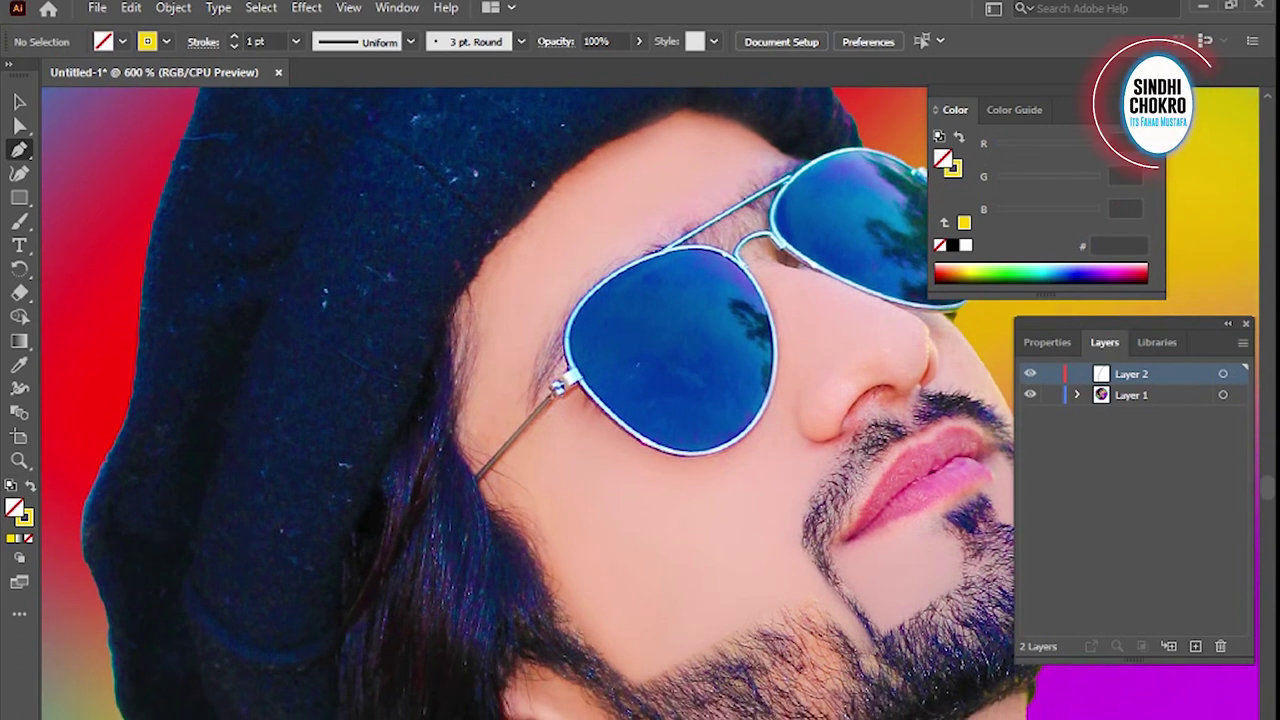
{"action": "left_click", "coordinate": [320, 715]}
Drag curved Pen anchors from the hat's lower edge up along the hairline to the brim
{"action": "left_click_drag", "start_coordinate": [335, 716], "coordinate": [335, 670]}
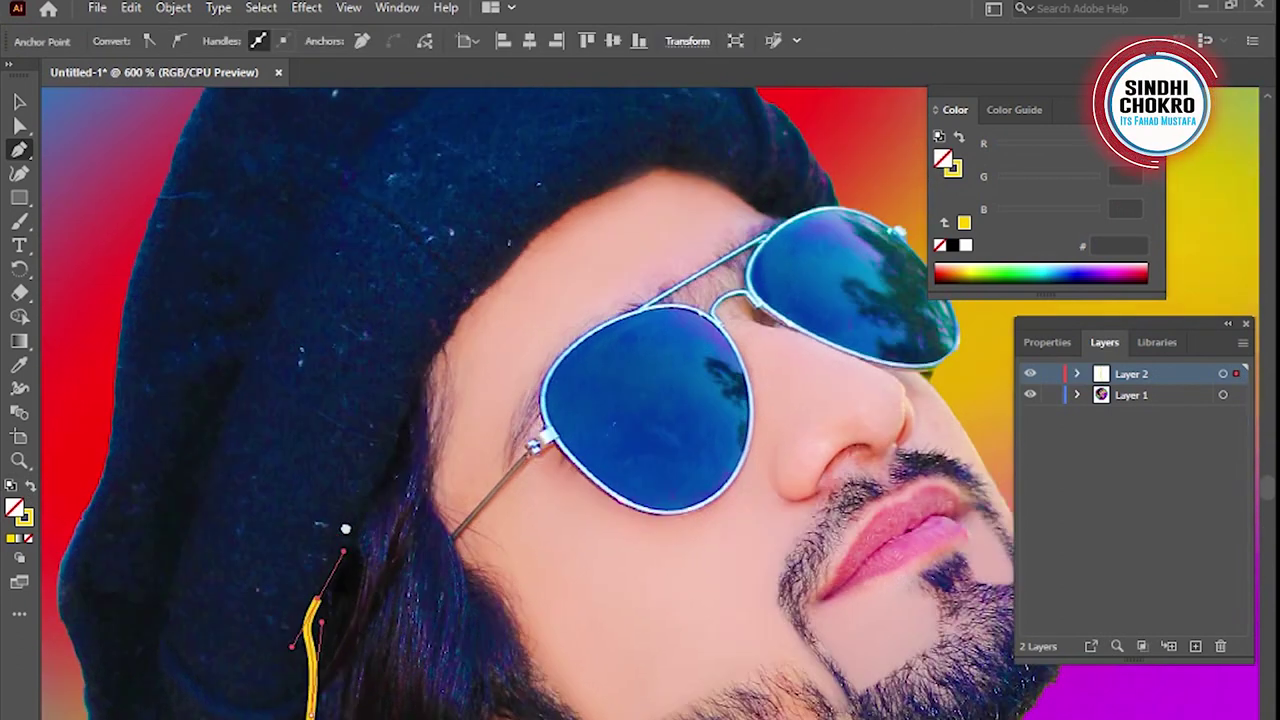
{"action": "scroll", "coordinate": [400, 430], "scroll_direction": "up", "scroll_amount": 3}
{"action": "mouse_move", "coordinate": [345, 508]}
{"action": "left_mouse_down"}
{"action": "mouse_move", "coordinate": [385, 458]}
{"action": "mouse_move", "coordinate": [333, 570]}
{"action": "left_mouse_up"}
{"action": "scroll", "coordinate": [385, 458], "scroll_direction": "up", "scroll_amount": 3}
{"action": "mouse_move", "coordinate": [350, 512]}
{"action": "left_mouse_down"}
{"action": "mouse_move", "coordinate": [457, 434]}
{"action": "mouse_move", "coordinate": [525, 414]}
{"action": "mouse_move", "coordinate": [574, 420]}
{"action": "mouse_move", "coordinate": [647, 458]}
{"action": "mouse_move", "coordinate": [688, 453]}
{"action": "mouse_move", "coordinate": [693, 416]}
{"action": "mouse_move", "coordinate": [657, 352]}
{"action": "left_mouse_up"}
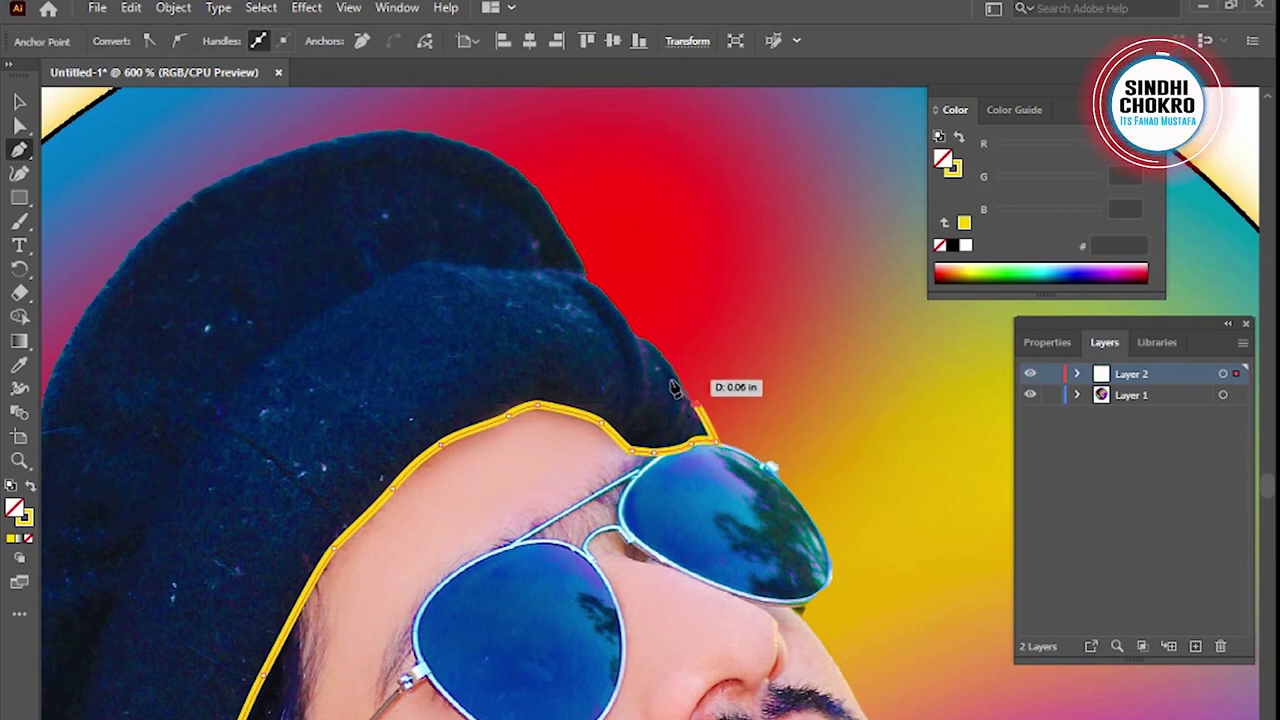
{"action": "left_click_drag", "start_coordinate": [650, 348], "coordinate": [594, 318]}
{"action": "scroll", "coordinate": [594, 318], "scroll_direction": "up", "scroll_amount": 3}
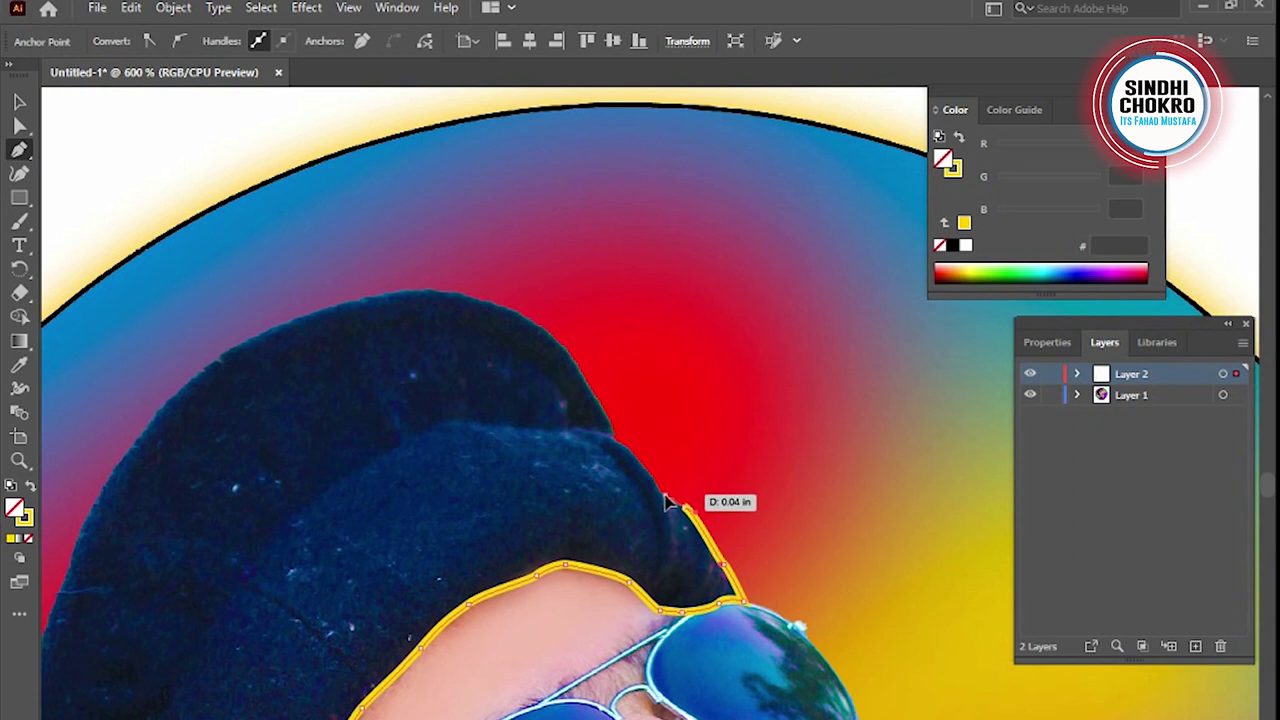
{"action": "mouse_move", "coordinate": [600, 433]}
{"action": "left_mouse_down"}
{"action": "mouse_move", "coordinate": [599, 398]}
{"action": "mouse_move", "coordinate": [566, 346]}
{"action": "mouse_move", "coordinate": [528, 329]}
{"action": "left_mouse_up"}
Continue the curved outline across the hat top and down its left side
{"action": "scroll", "coordinate": [559, 415], "scroll_direction": "up", "scroll_amount": 2}
{"action": "scroll", "coordinate": [559, 415], "scroll_direction": "up", "scroll_amount": 1}
{"action": "mouse_move", "coordinate": [559, 415]}
{"action": "left_mouse_down"}
{"action": "mouse_move", "coordinate": [540, 402]}
{"action": "mouse_move", "coordinate": [451, 400]}
{"action": "left_mouse_up"}
{"action": "left_click_drag", "start_coordinate": [365, 428], "coordinate": [297, 462]}
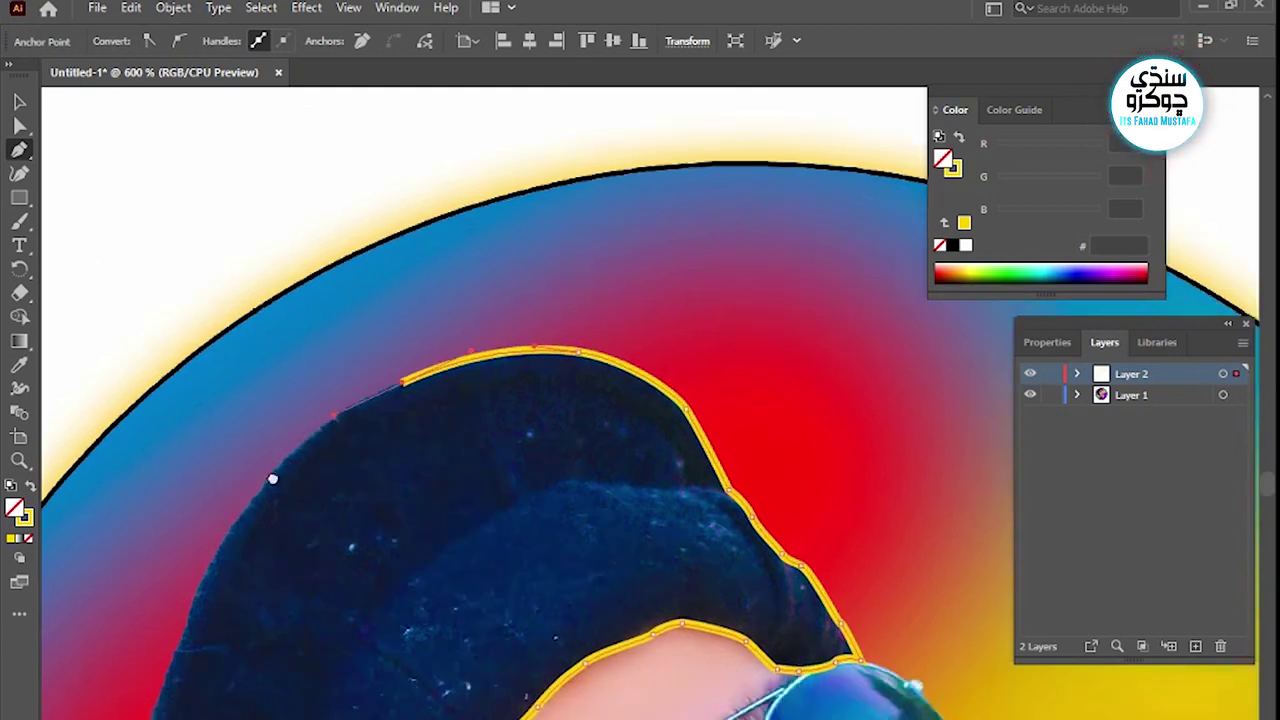
{"action": "scroll", "coordinate": [297, 462], "scroll_direction": "down", "scroll_amount": 2}
{"action": "left_click_drag", "start_coordinate": [331, 398], "coordinate": [293, 462]}
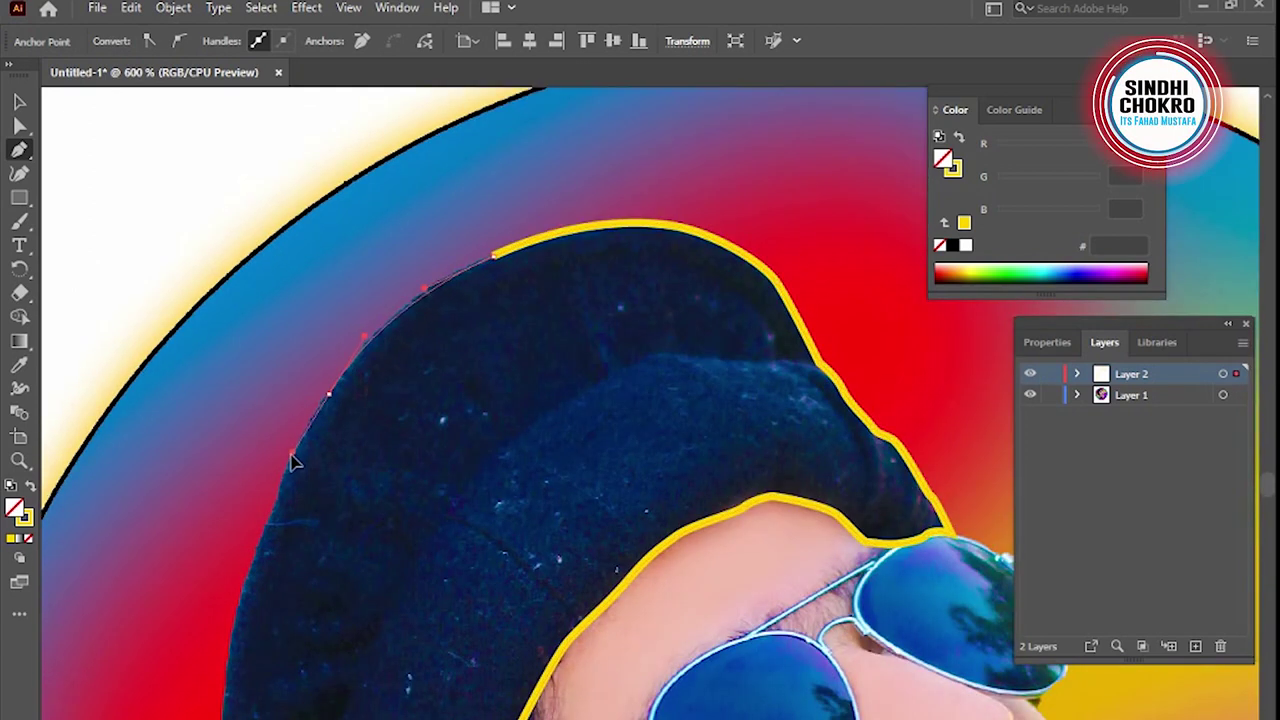
{"action": "scroll", "coordinate": [279, 489], "scroll_direction": "up", "scroll_amount": 2}
{"action": "left_click_drag", "start_coordinate": [349, 400], "coordinate": [343, 443]}
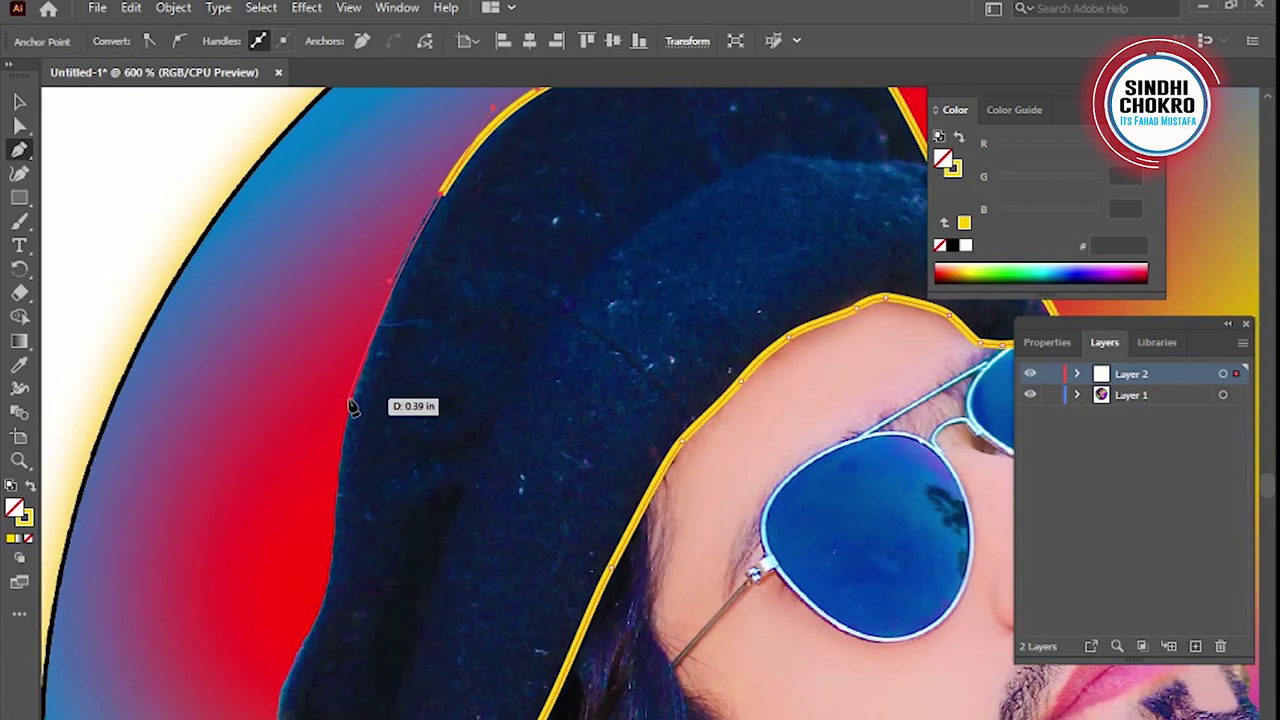
{"action": "left_click_drag", "start_coordinate": [337, 563], "coordinate": [318, 595]}
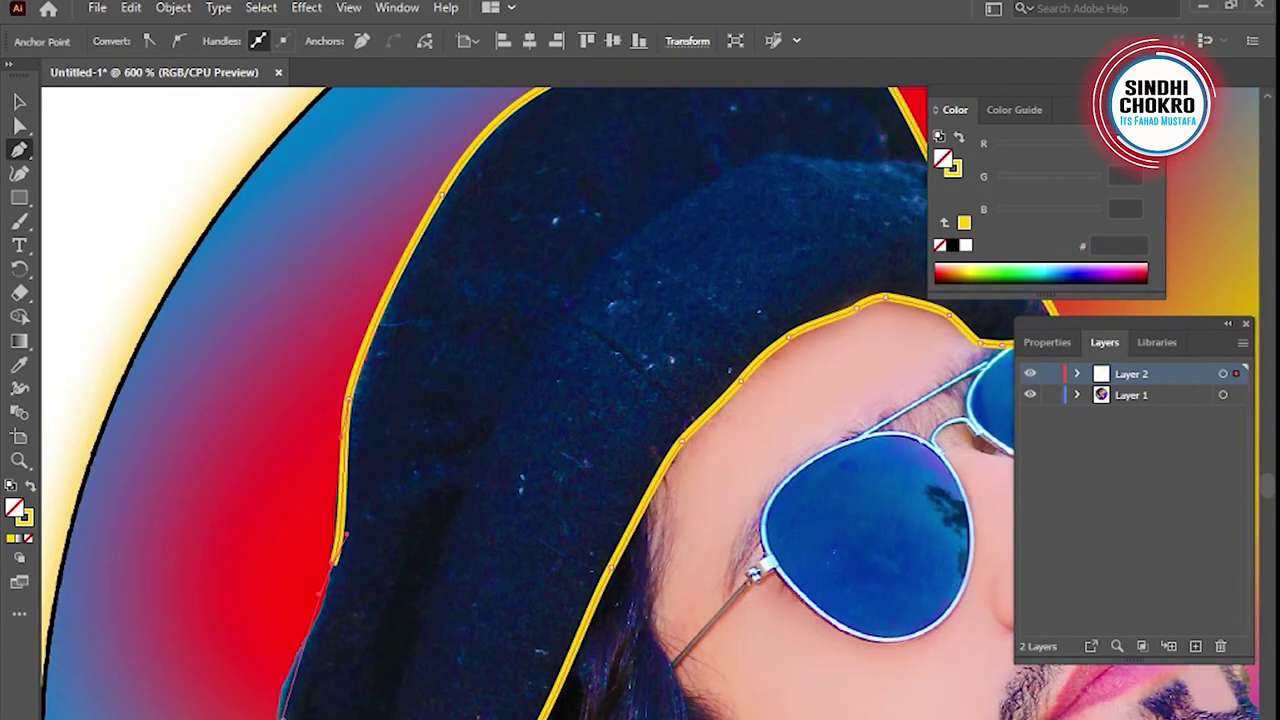
Place the last anchors at the hat's bottom edge and fill the closed path yellow FFD400
{"action": "left_click", "coordinate": [282, 712]}
{"action": "scroll", "coordinate": [300, 640], "scroll_direction": "down", "scroll_amount": 3}
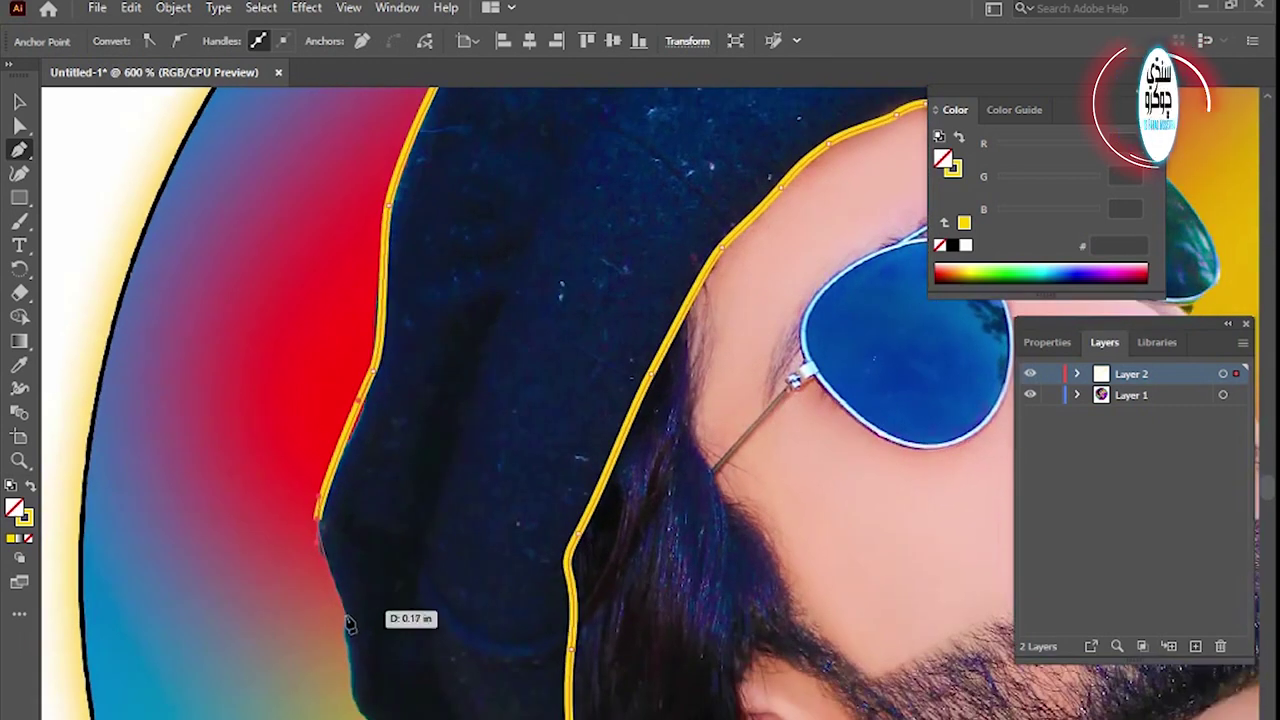
{"action": "left_click", "coordinate": [342, 634]}
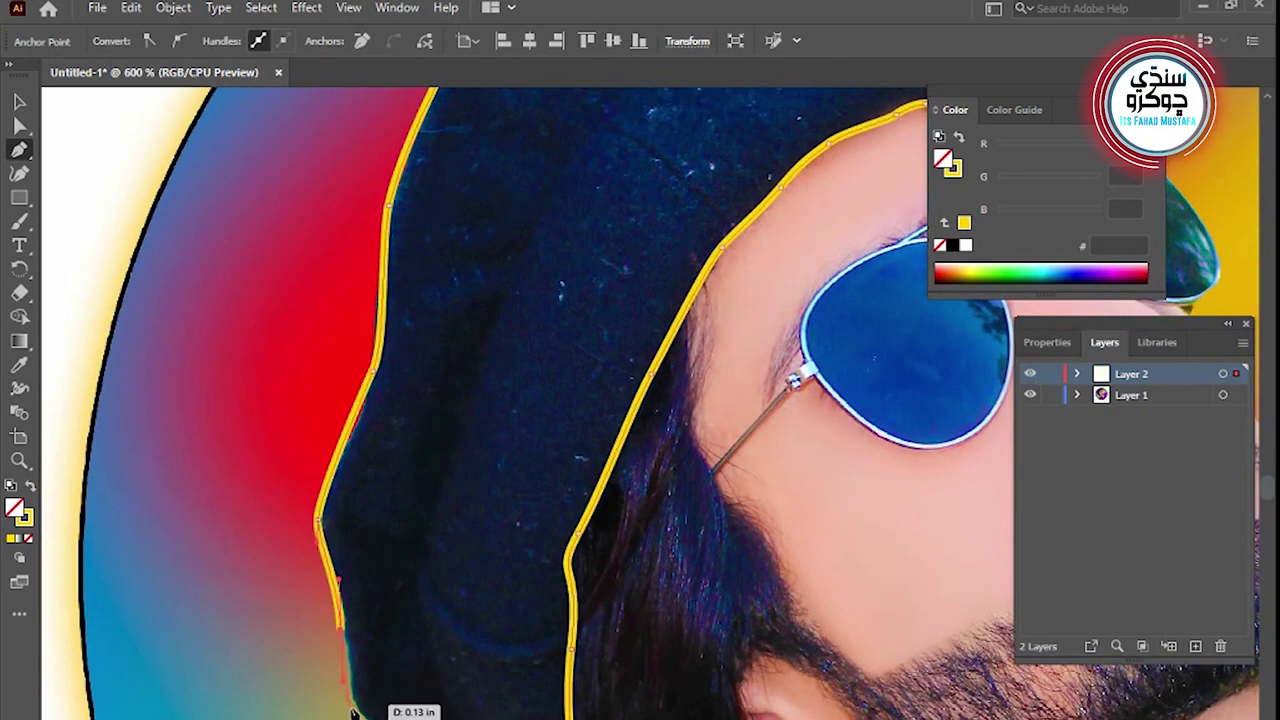
{"action": "left_click", "coordinate": [358, 713]}
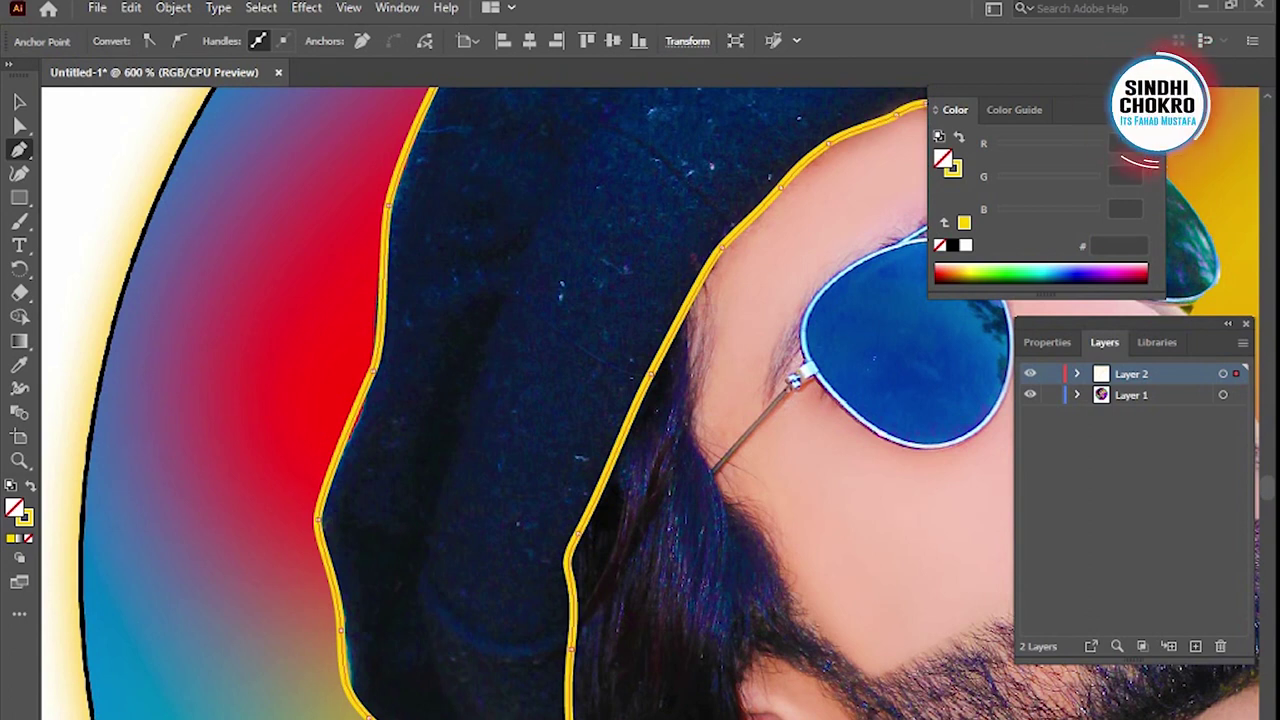
{"action": "scroll", "coordinate": [226, 636], "scroll_direction": "right", "scroll_amount": 3}
{"action": "scroll", "coordinate": [200, 610], "scroll_direction": "up", "scroll_amount": 3}
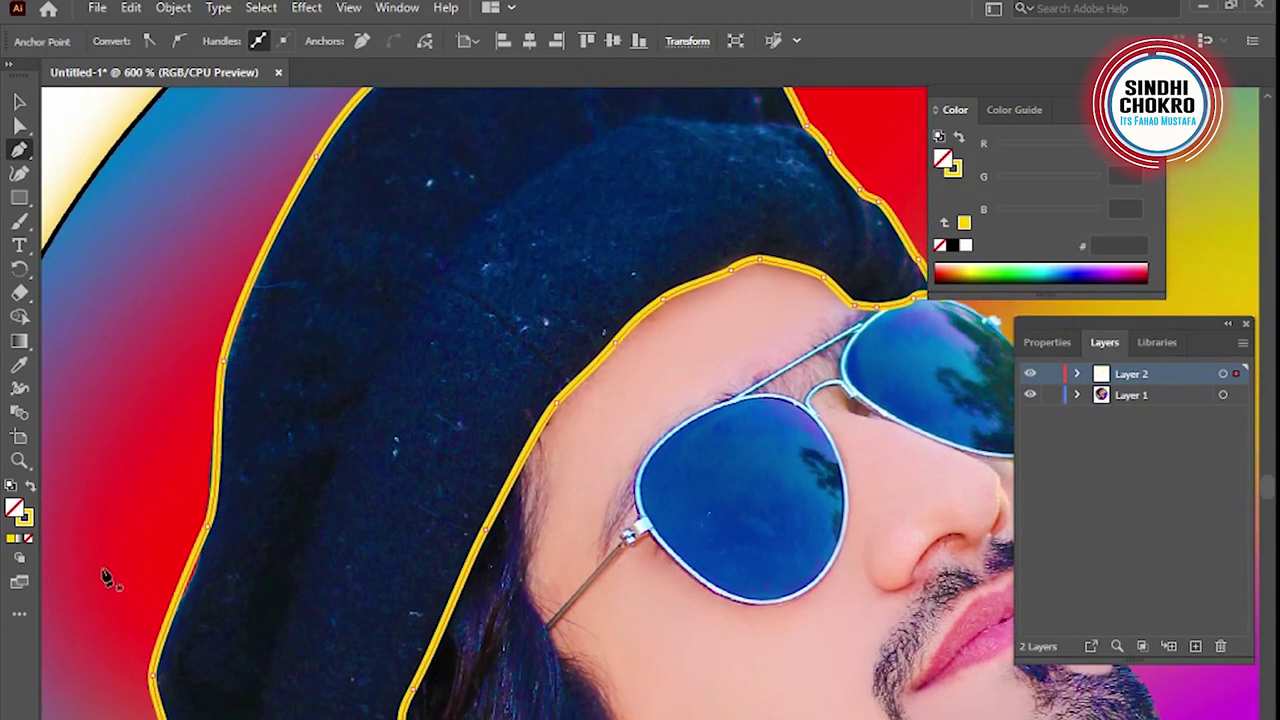
{"action": "left_click", "coordinate": [496, 538], "text": "alt"}
{"action": "left_click_drag", "start_coordinate": [723, 549], "coordinate": [594, 546]}
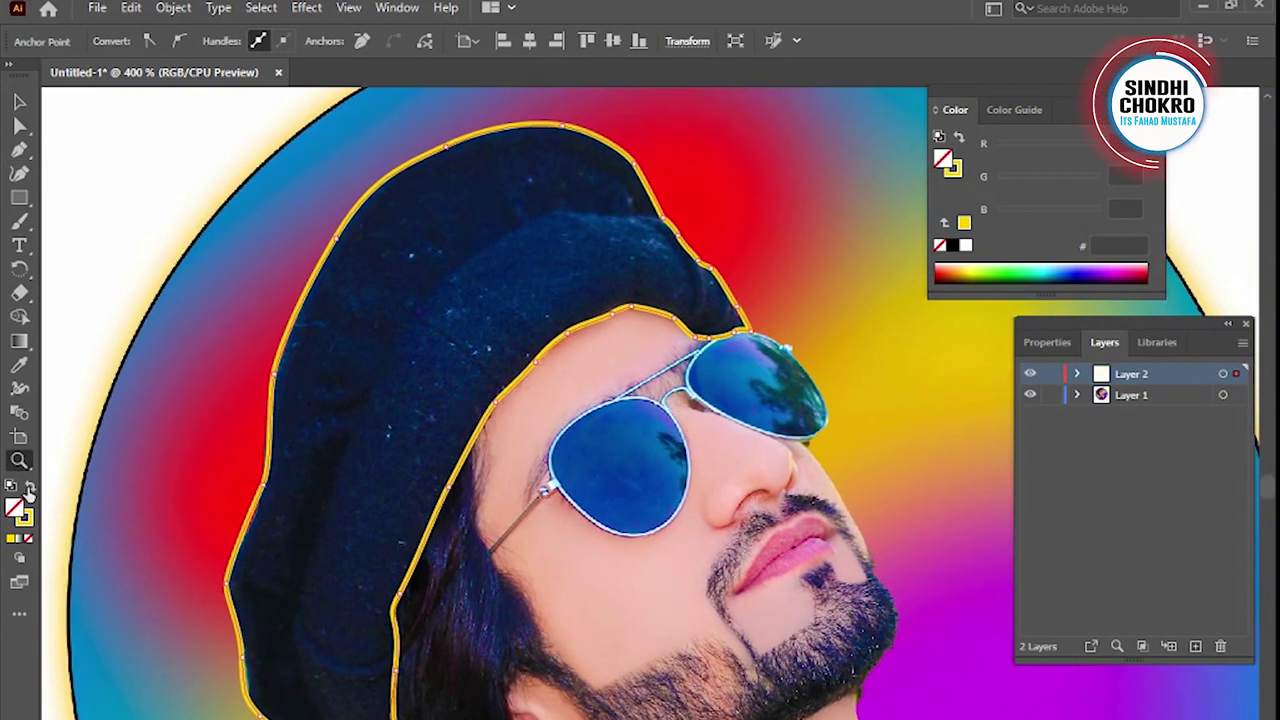
{"action": "left_click", "coordinate": [30, 487]}
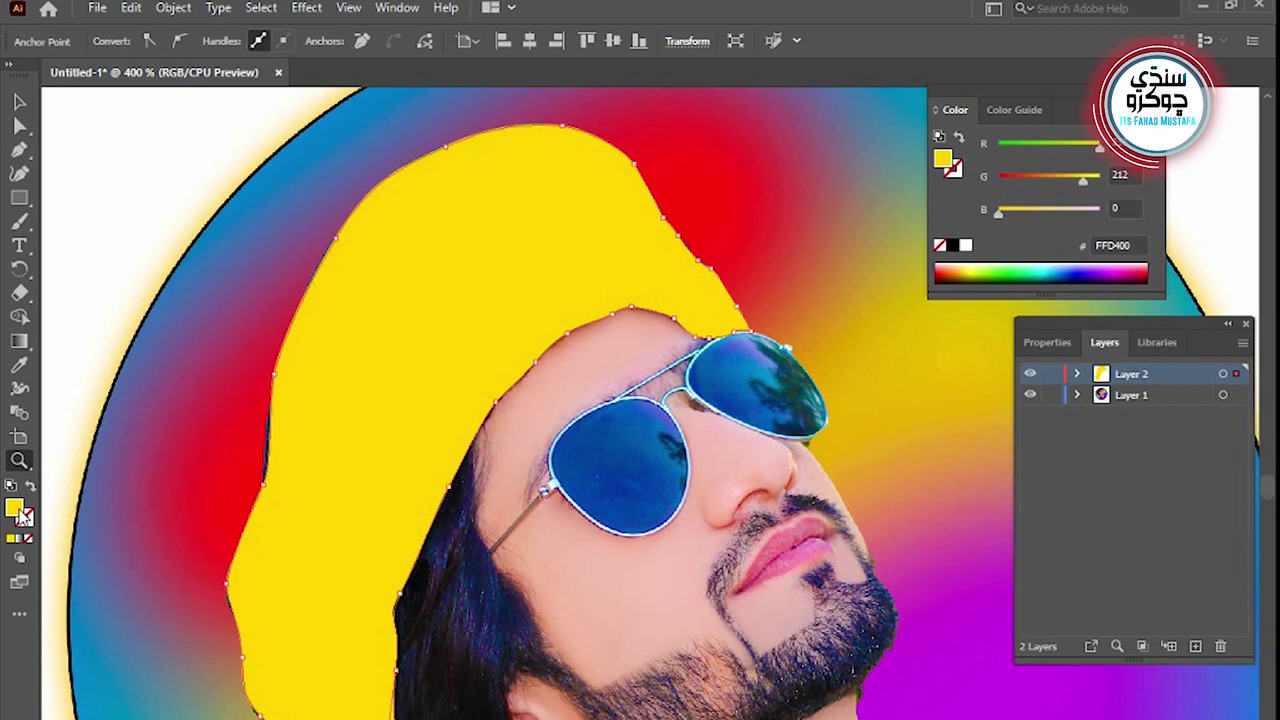
Change the hat shape's fill to dark navy #2F2F66
{"action": "double_click", "coordinate": [15, 510]}
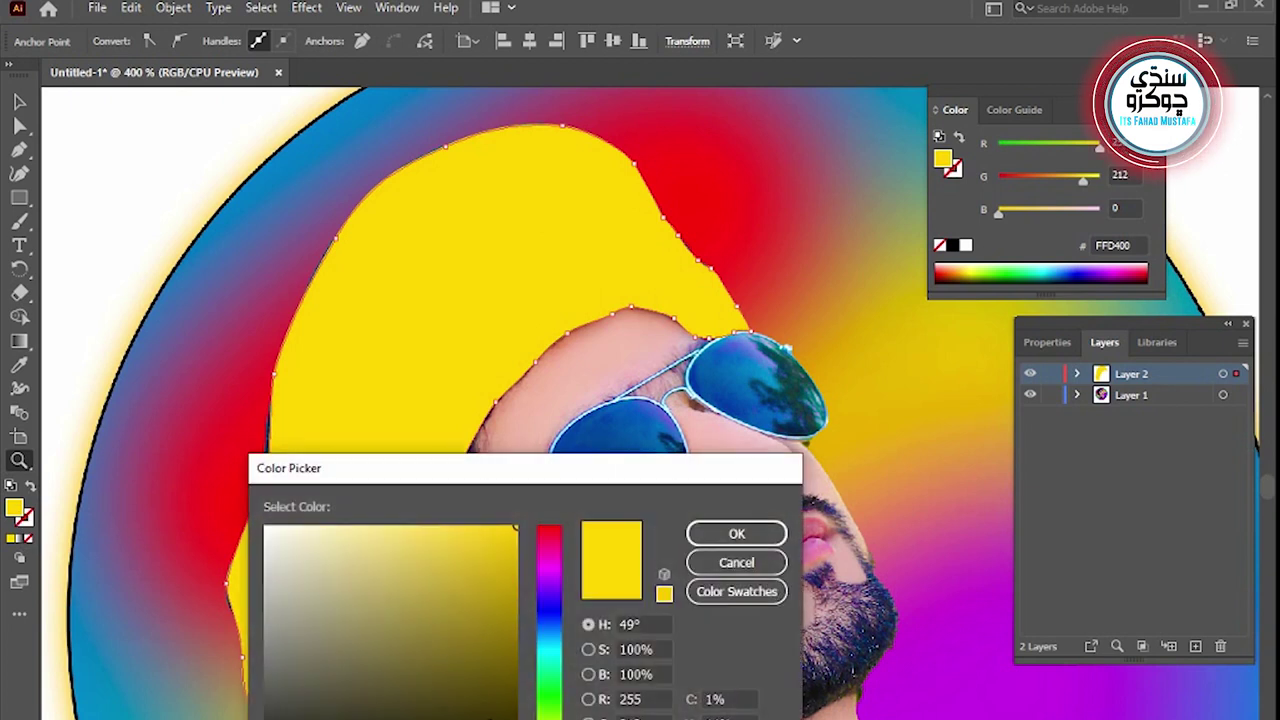
{"action": "left_click", "coordinate": [545, 611]}
{"action": "left_click", "coordinate": [445, 524]}
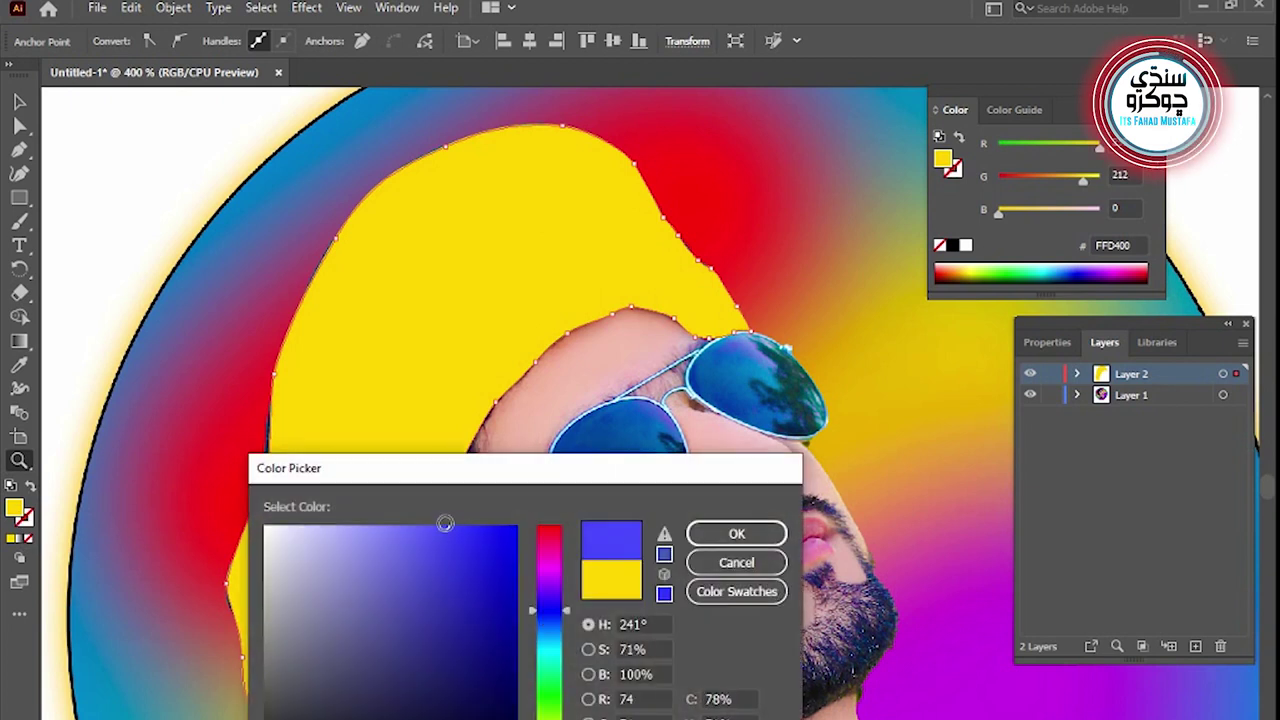
{"action": "left_click_drag", "start_coordinate": [447, 522], "coordinate": [400, 677]}
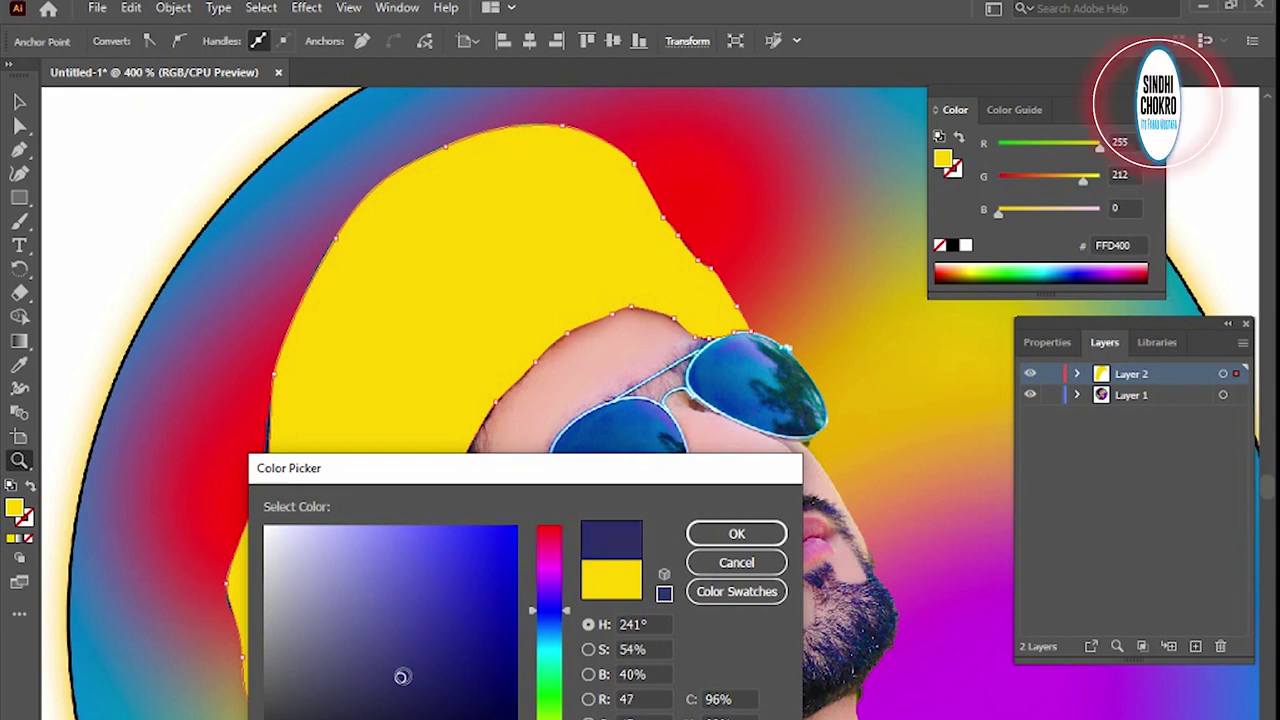
{"action": "left_click", "coordinate": [737, 537]}
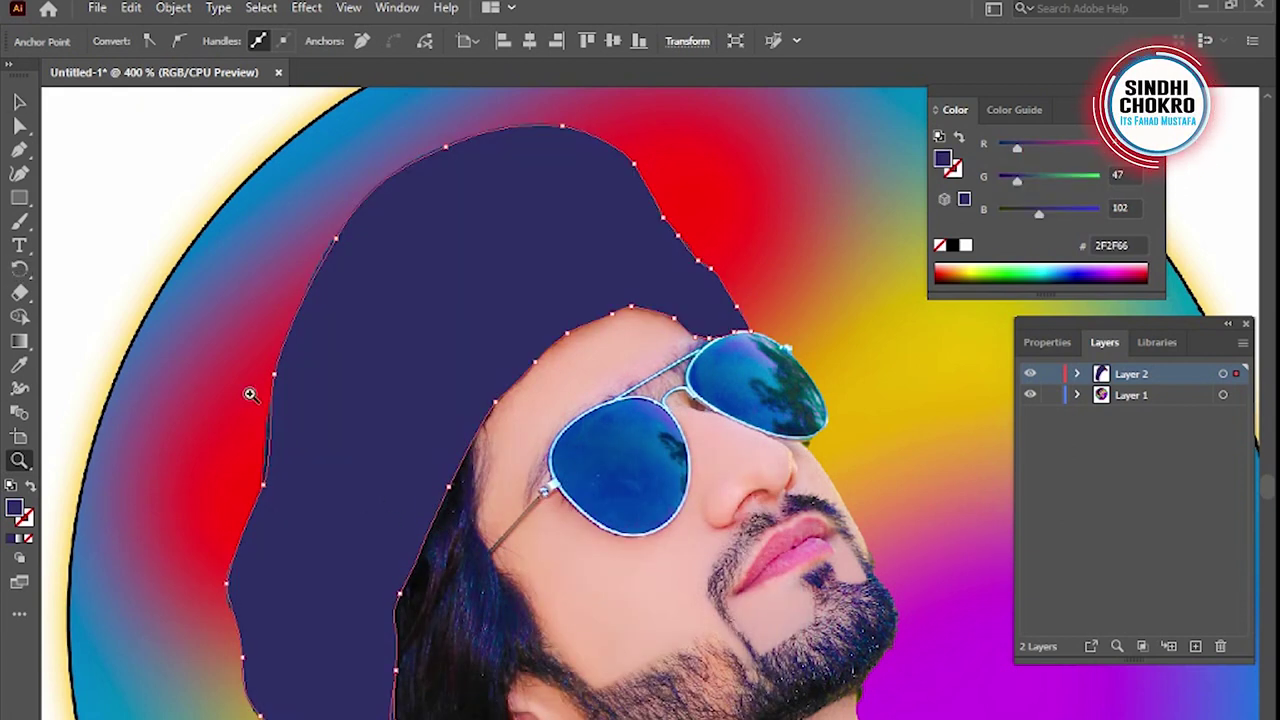
Delete one anchor point from the hat's left edge with the Pen tool
{"action": "left_click", "coordinate": [19, 103]}
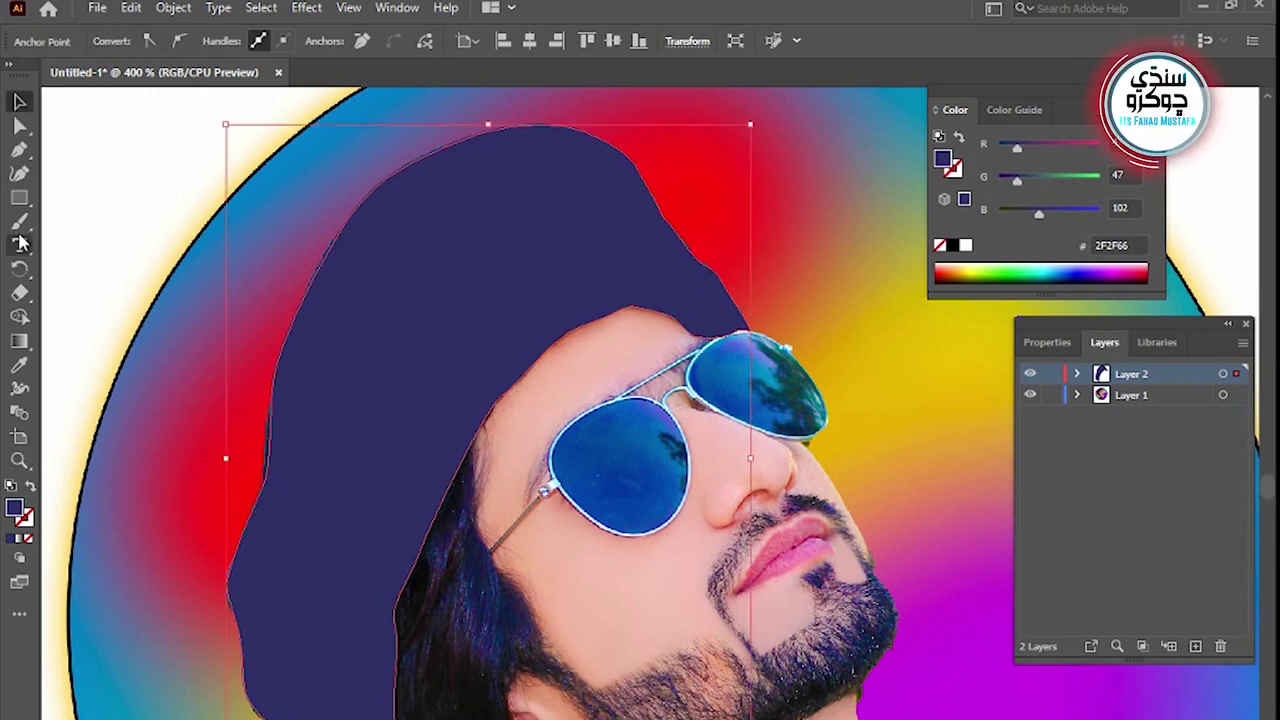
{"action": "left_click", "coordinate": [19, 149]}
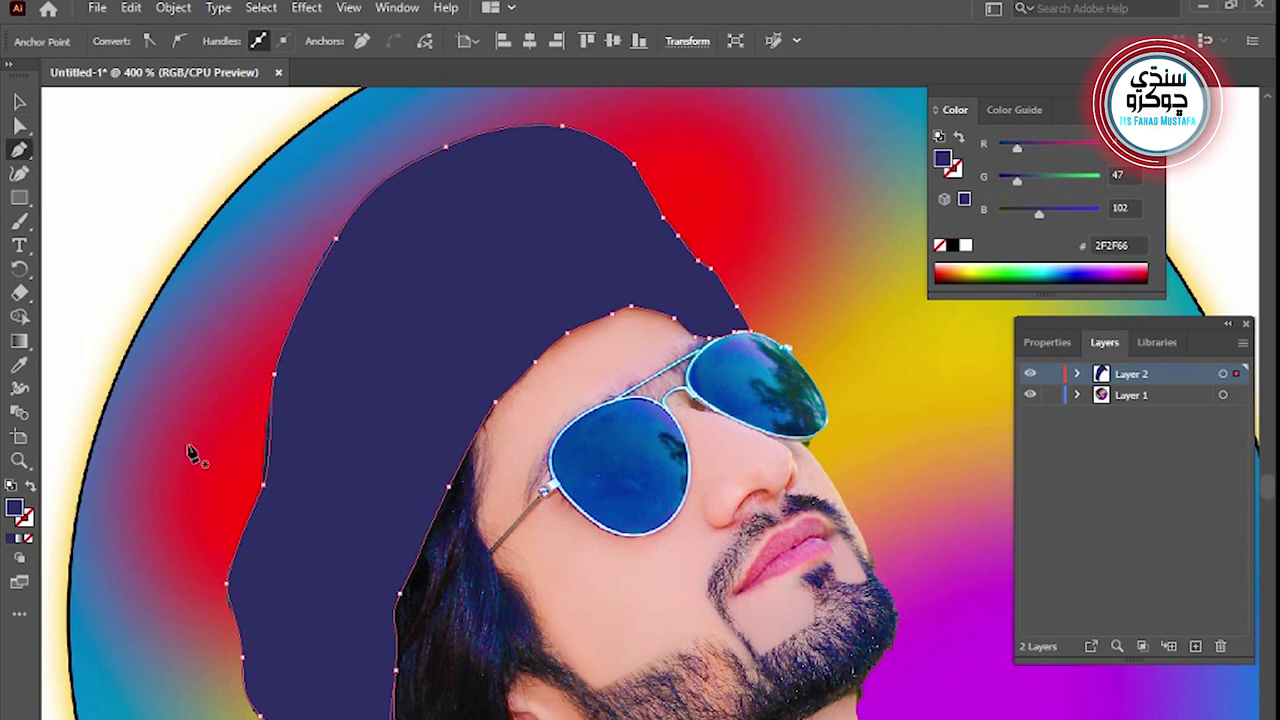
{"action": "left_click", "coordinate": [264, 486]}
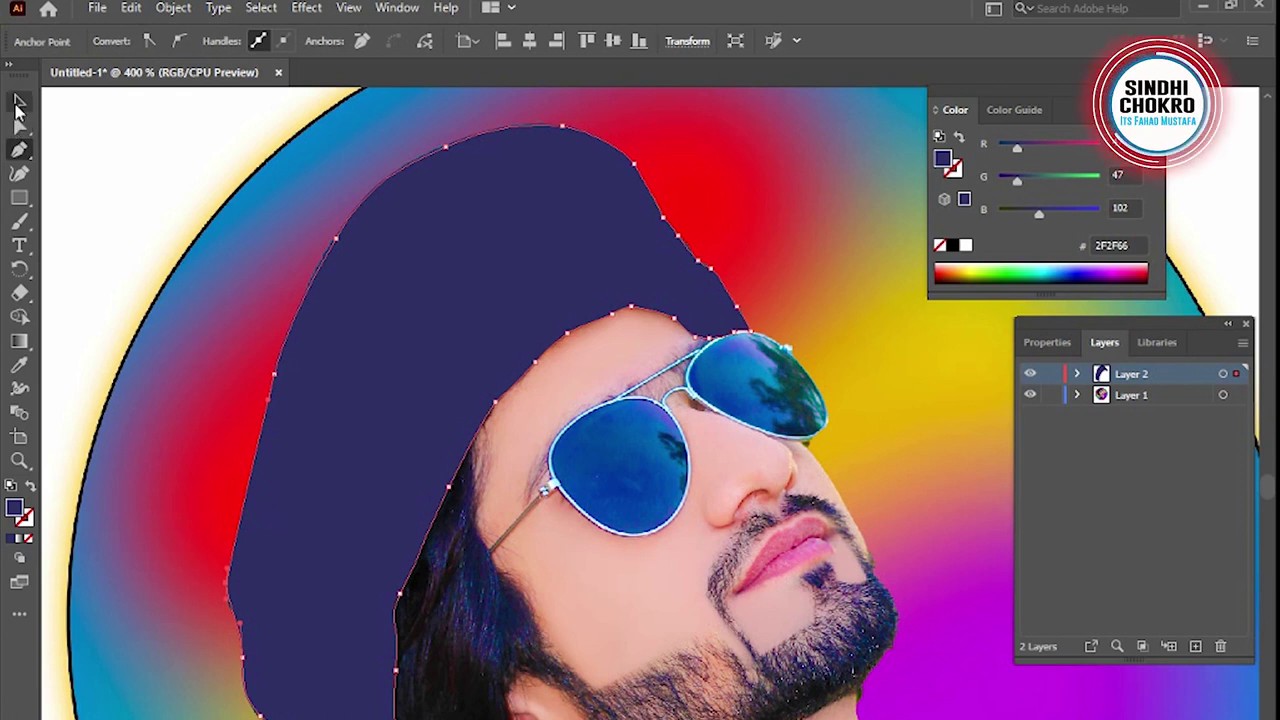
{"action": "left_click", "coordinate": [18, 102]}
Hide the navy hat layer, add Layer 3, and set a black stroke for tracing
{"action": "left_click", "coordinate": [183, 414]}
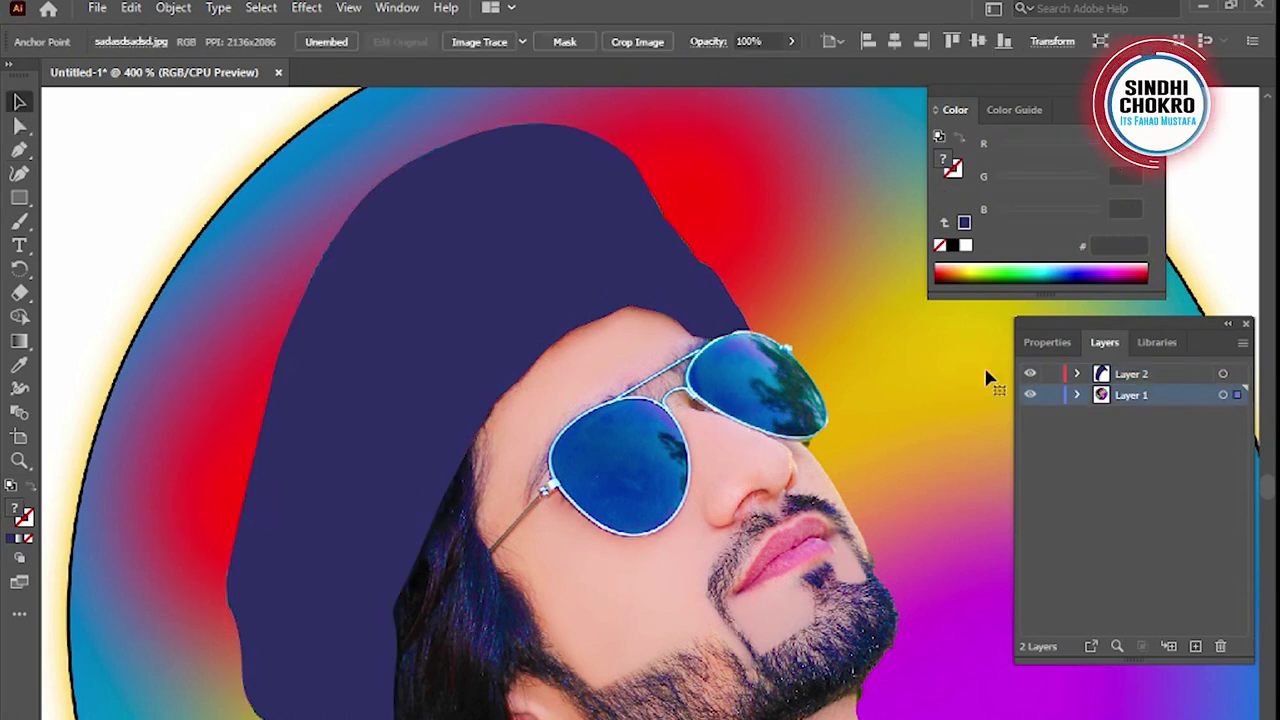
{"action": "left_click", "coordinate": [1030, 374]}
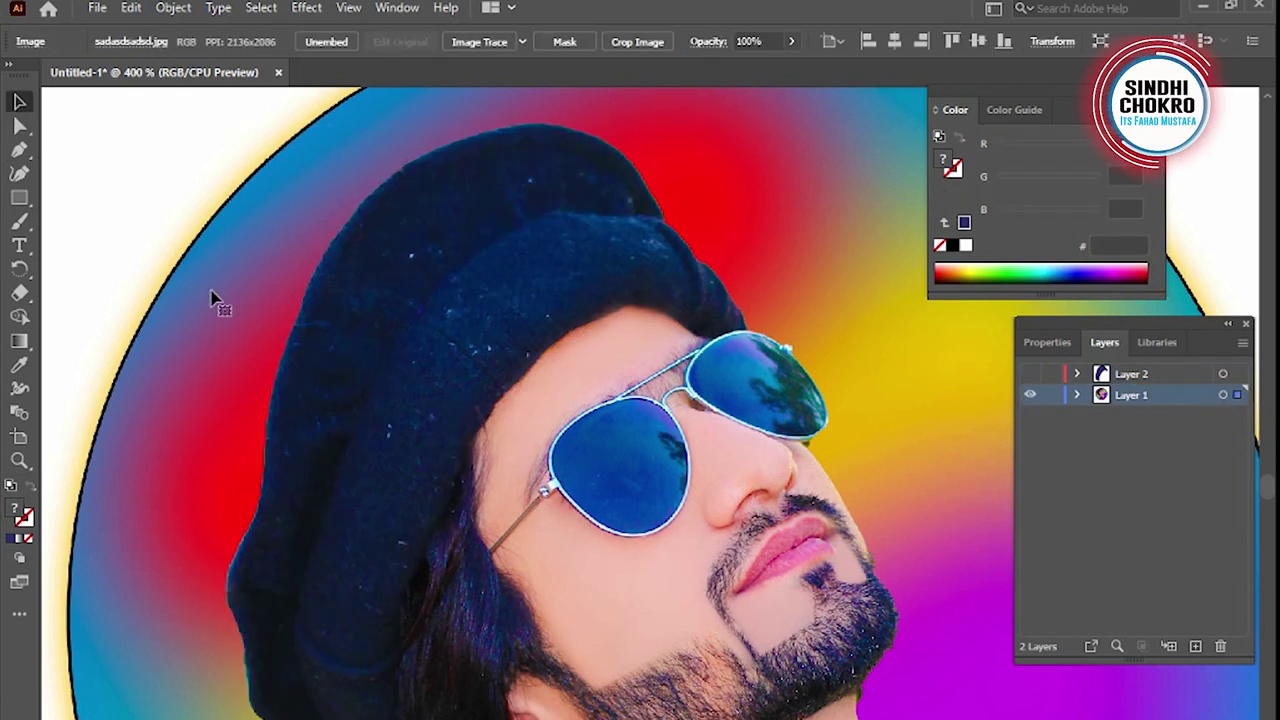
{"action": "left_click", "coordinate": [1195, 646]}
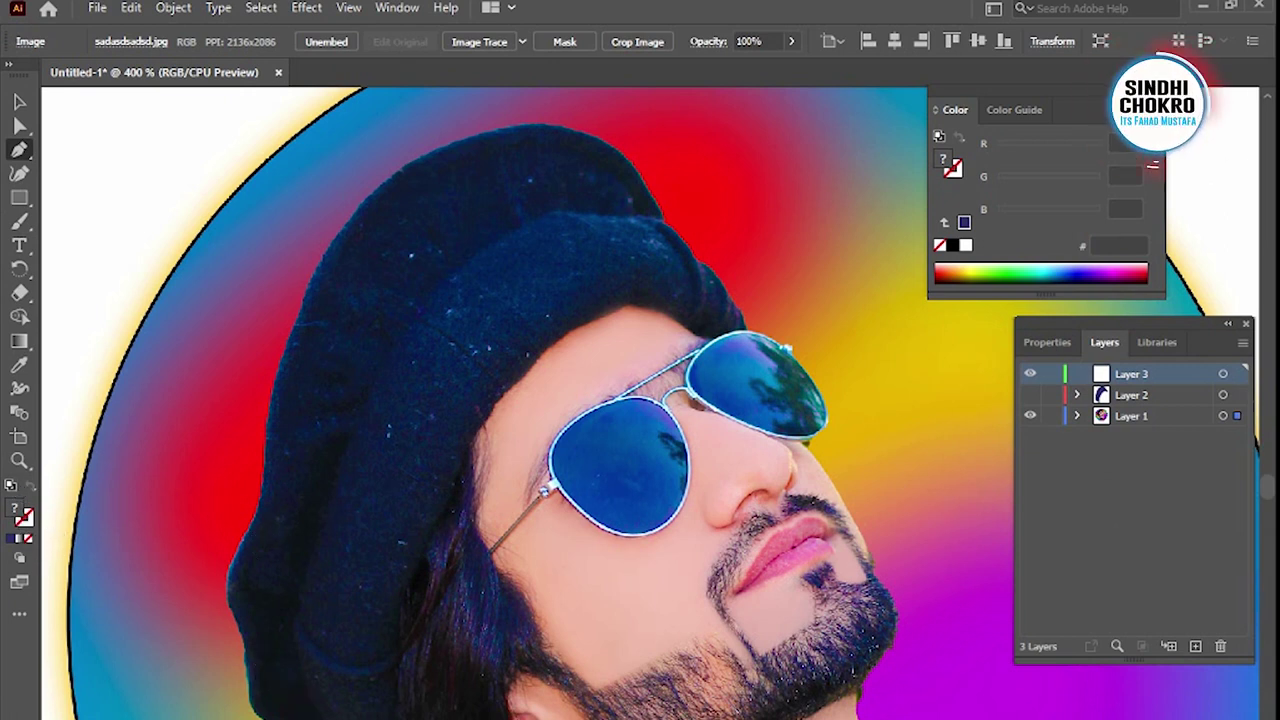
{"action": "left_click", "coordinate": [298, 692]}
{"action": "double_click", "coordinate": [16, 512]}
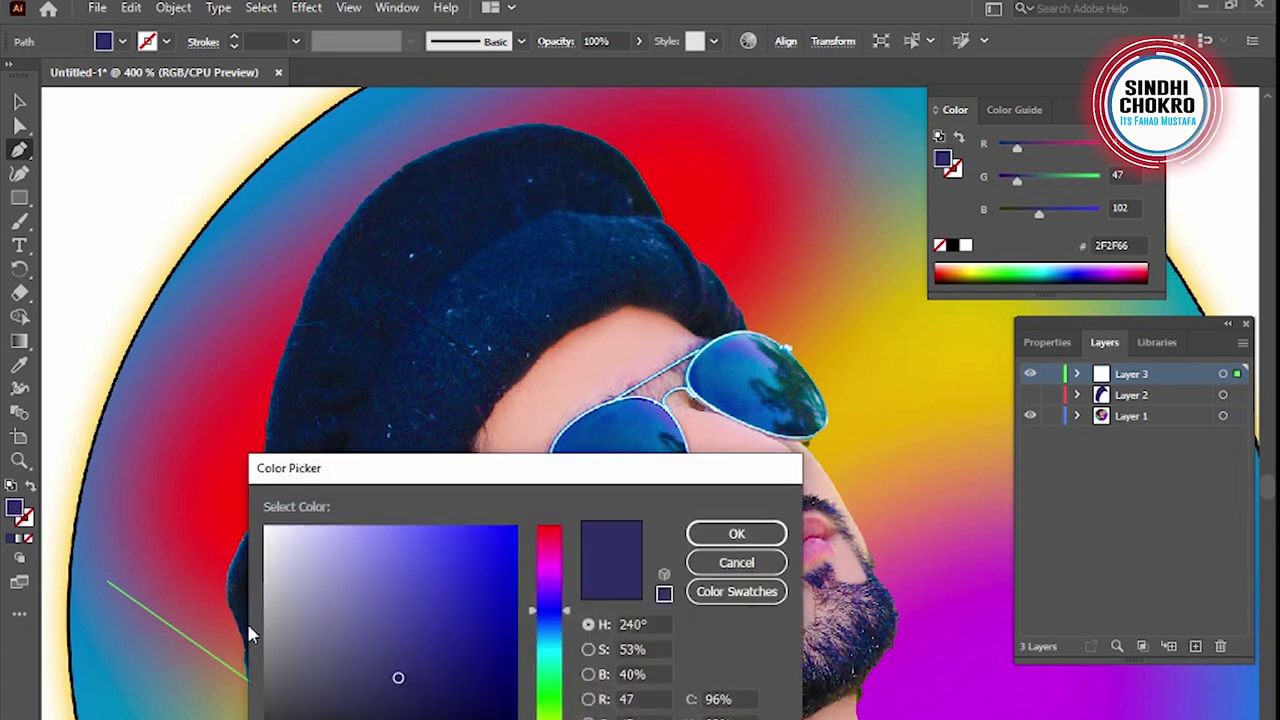
{"action": "left_click", "coordinate": [736, 533]}
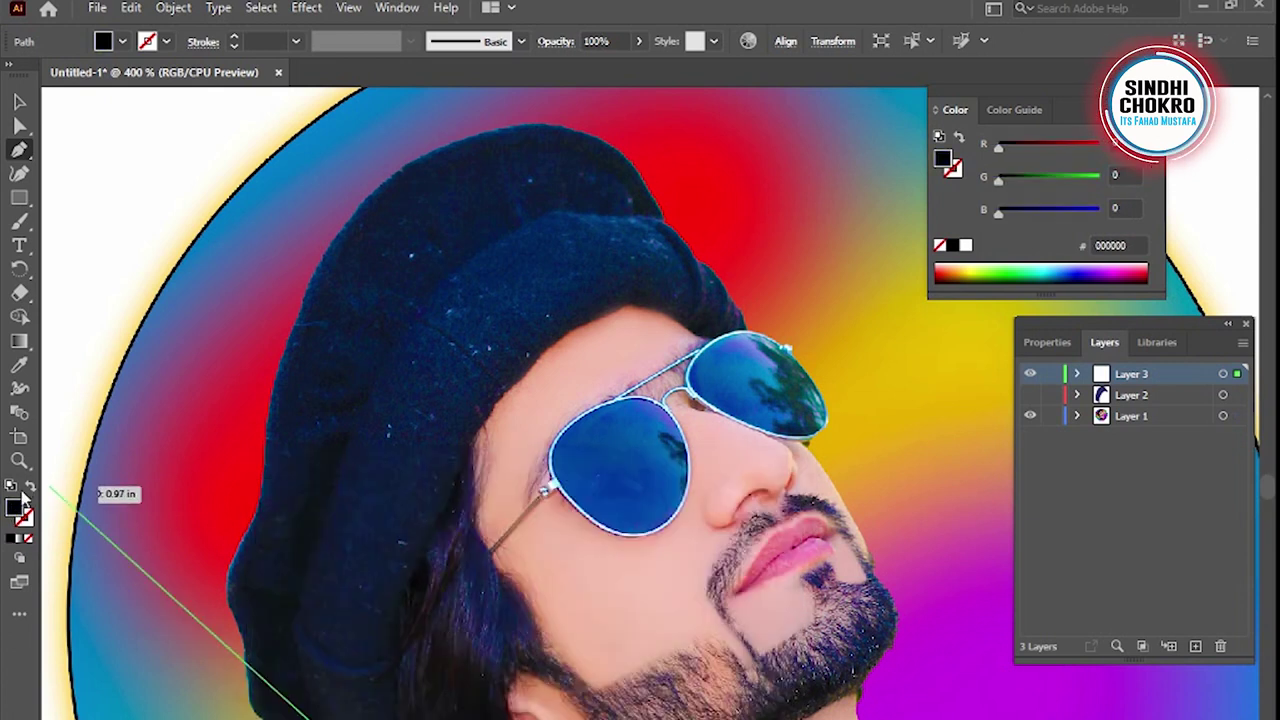
{"action": "left_click", "coordinate": [30, 487]}
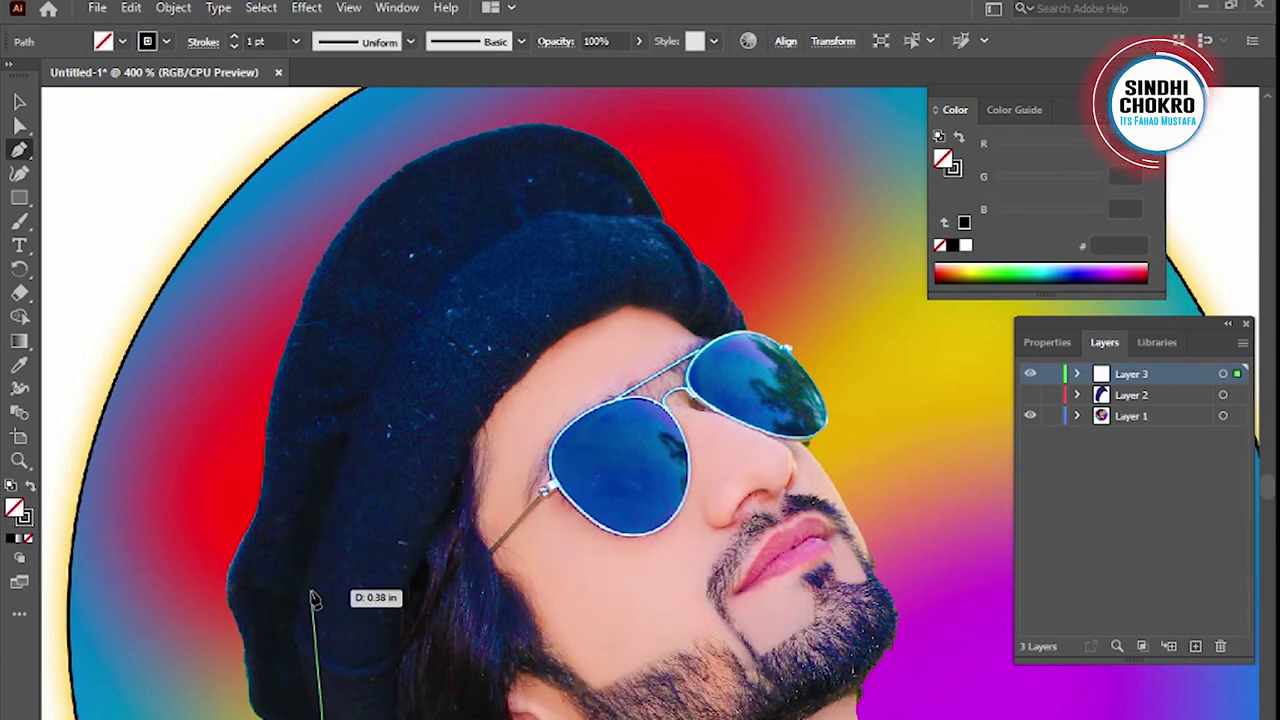
Trace Pen points up the beret's left edge and across its top
{"action": "left_click", "coordinate": [298, 630]}
{"action": "left_click", "coordinate": [330, 518]}
{"action": "left_click", "coordinate": [385, 378]}
{"action": "left_click", "coordinate": [409, 330]}
{"action": "left_click", "coordinate": [435, 285]}
{"action": "left_click", "coordinate": [479, 258]}
{"action": "left_click", "coordinate": [538, 218]}
{"action": "left_click", "coordinate": [596, 215]}
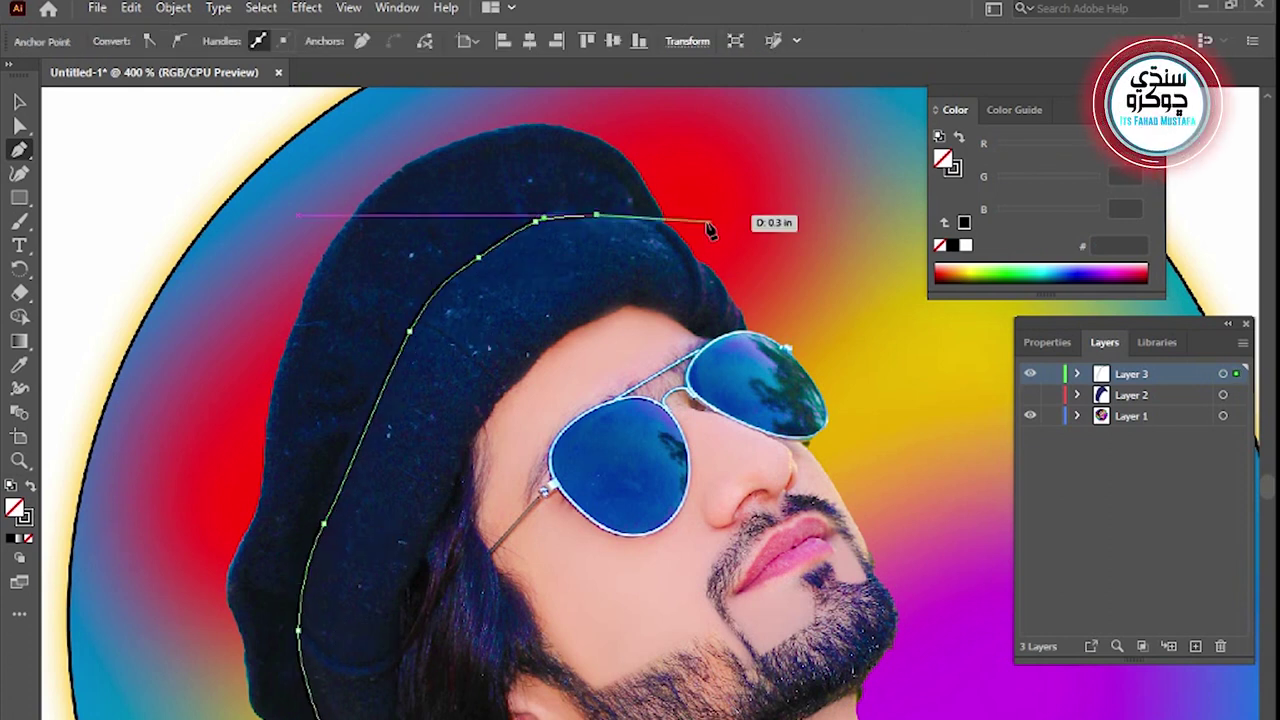
{"action": "left_click", "coordinate": [648, 212]}
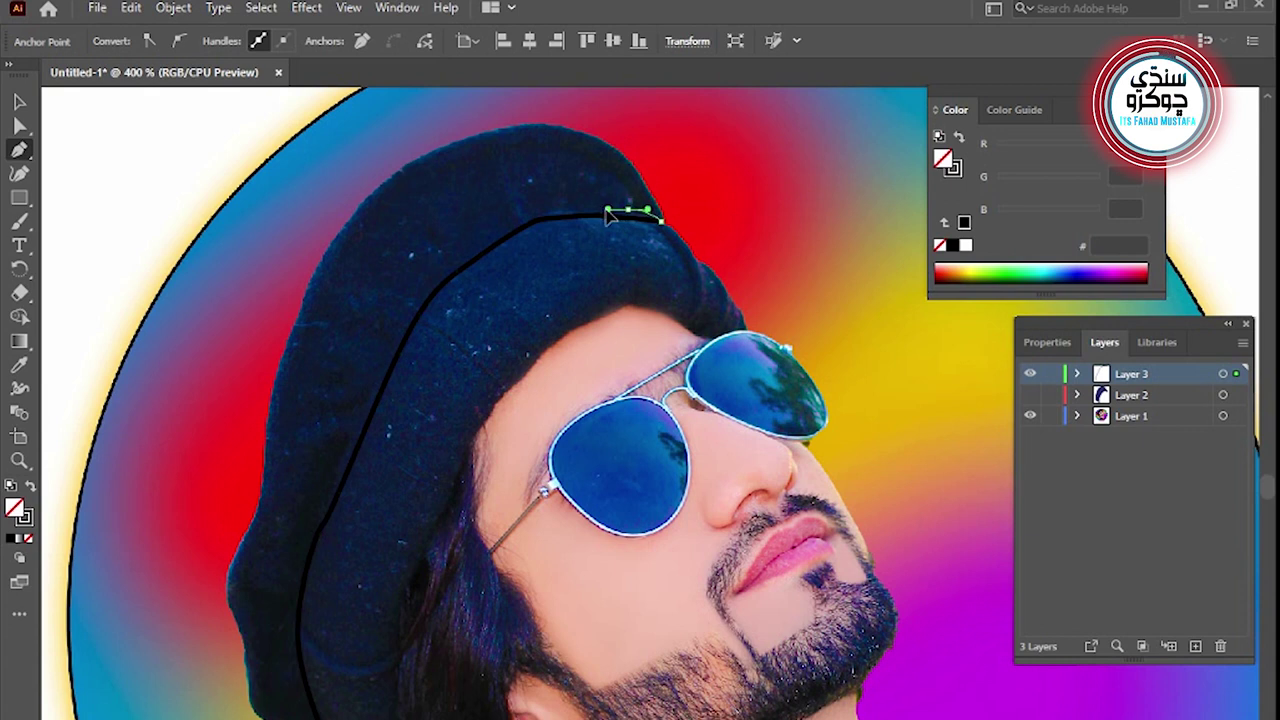
Trace the path back down the beret edge and fill it solid black
{"action": "left_click", "coordinate": [495, 230]}
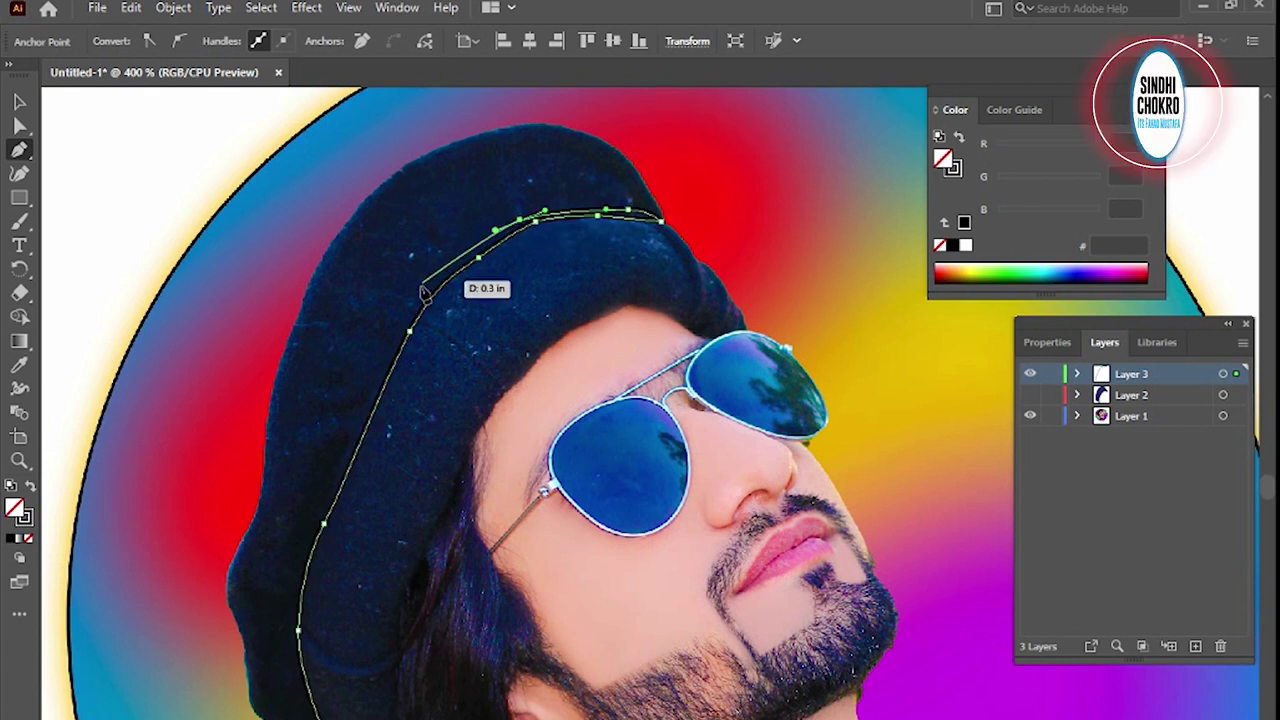
{"action": "left_click", "coordinate": [398, 326]}
{"action": "left_click", "coordinate": [335, 479]}
{"action": "left_click", "coordinate": [297, 578]}
{"action": "left_click", "coordinate": [297, 695]}
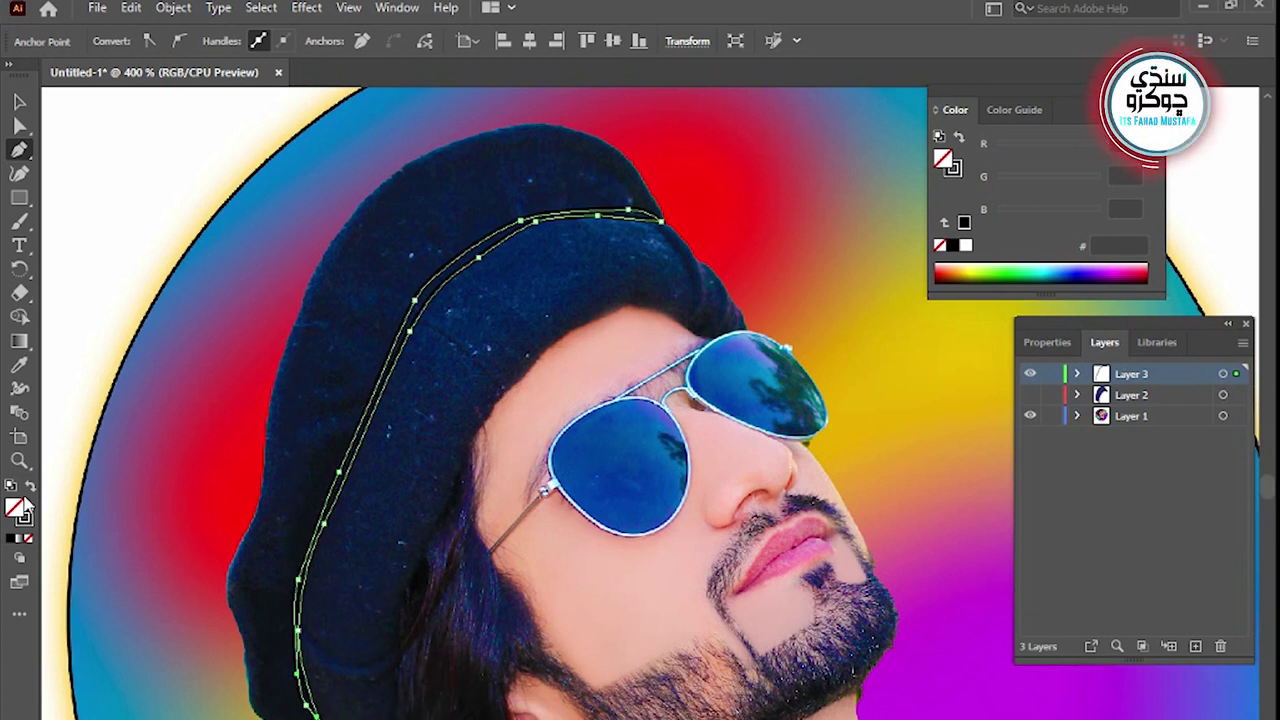
{"action": "left_click", "coordinate": [30, 486]}
{"action": "left_click", "coordinate": [19, 103]}
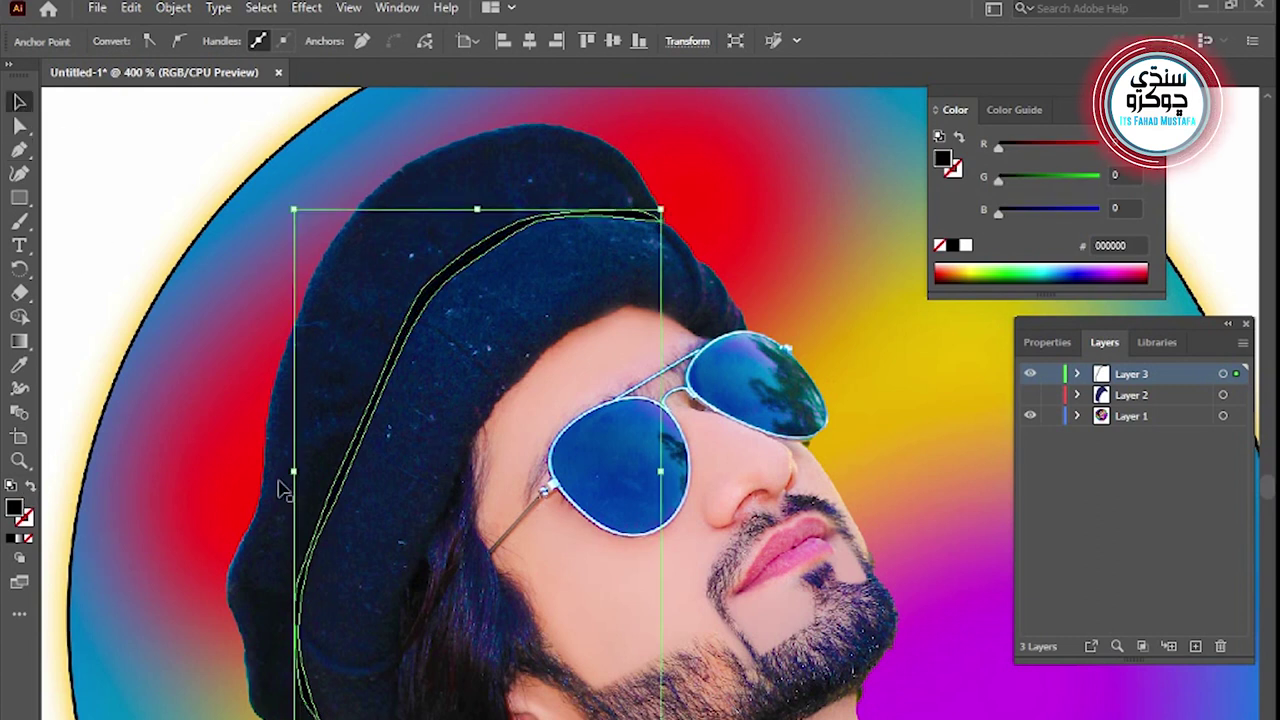
{"action": "left_click", "coordinate": [270, 485]}
{"action": "left_click_drag", "start_coordinate": [393, 473], "coordinate": [369, 477]}
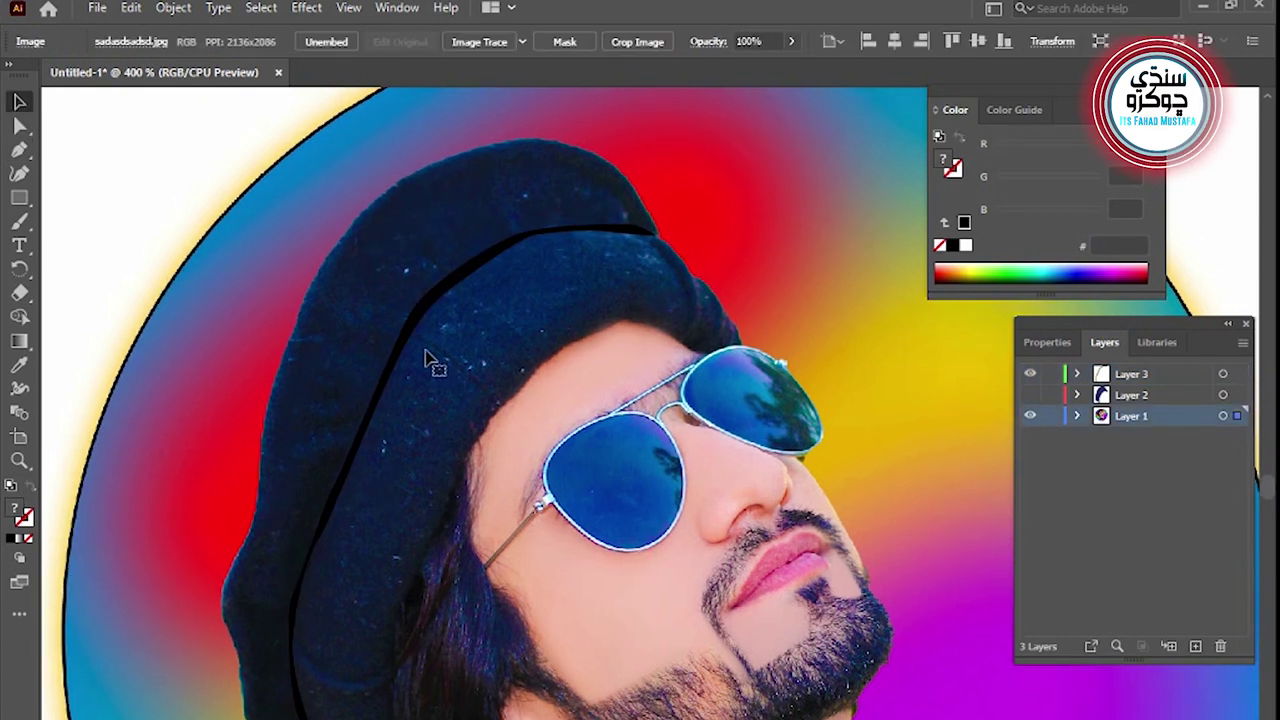
On a new layer, draw thin black band lines across the beret
{"action": "key", "text": "p"}
{"action": "key", "text": "ctrl+l"}
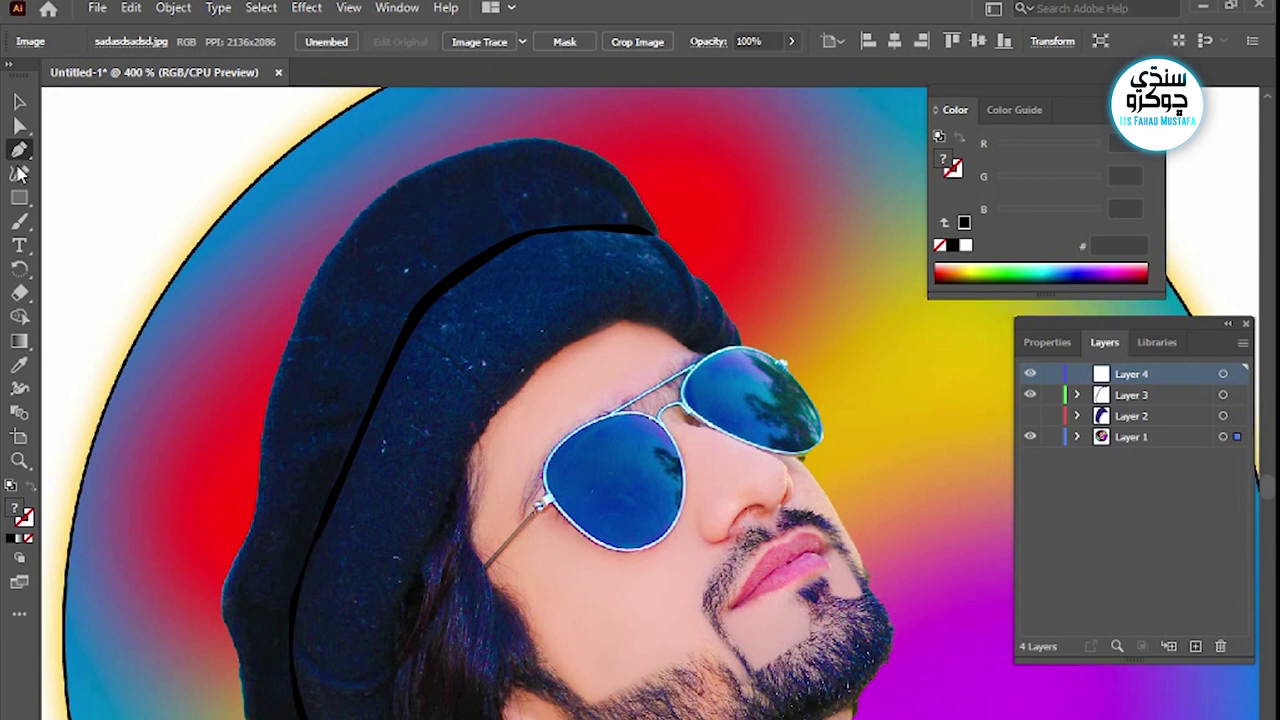
{"action": "left_click", "coordinate": [495, 409]}
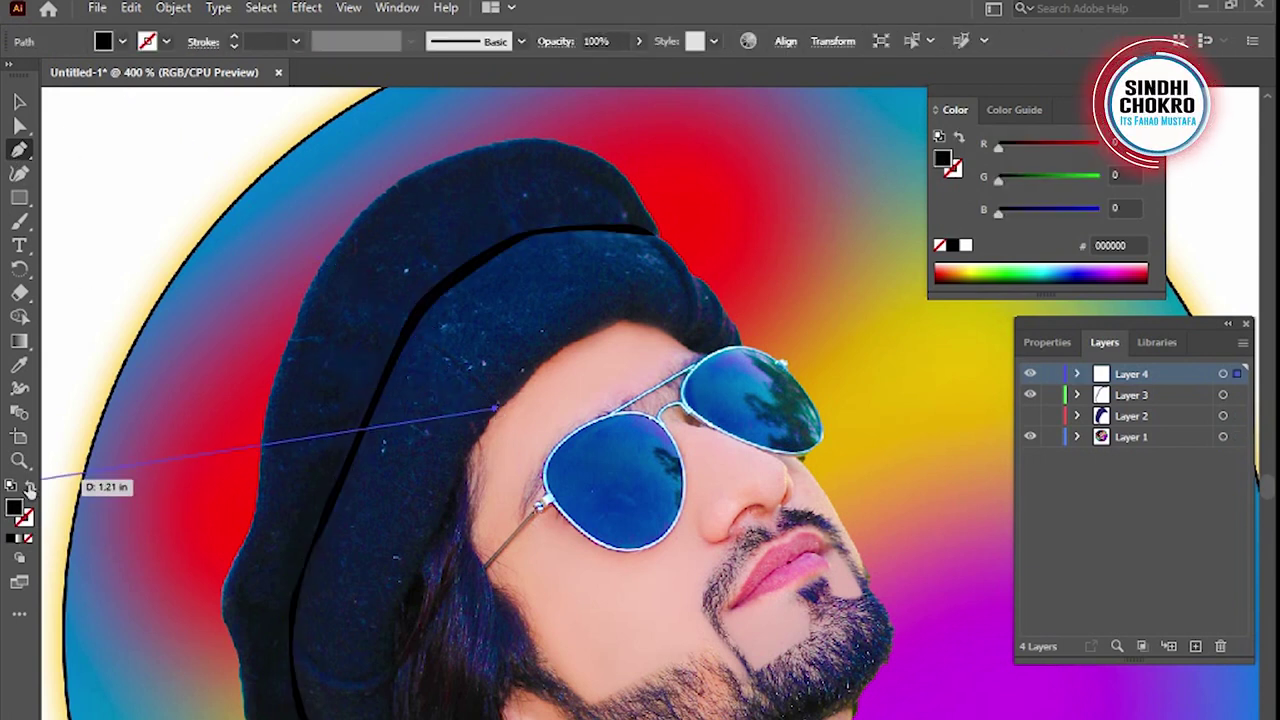
{"action": "left_click", "coordinate": [30, 486]}
{"action": "left_click", "coordinate": [416, 338]}
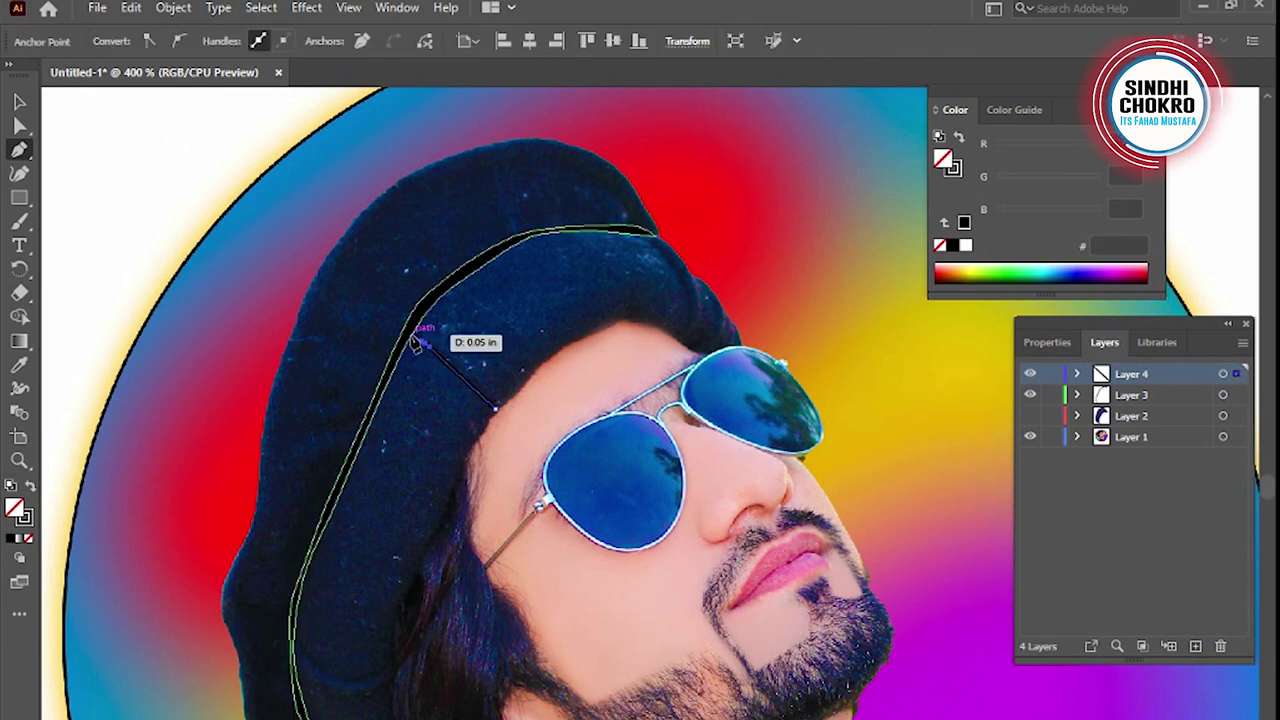
{"action": "left_click", "coordinate": [495, 408]}
{"action": "left_click", "coordinate": [536, 358]}
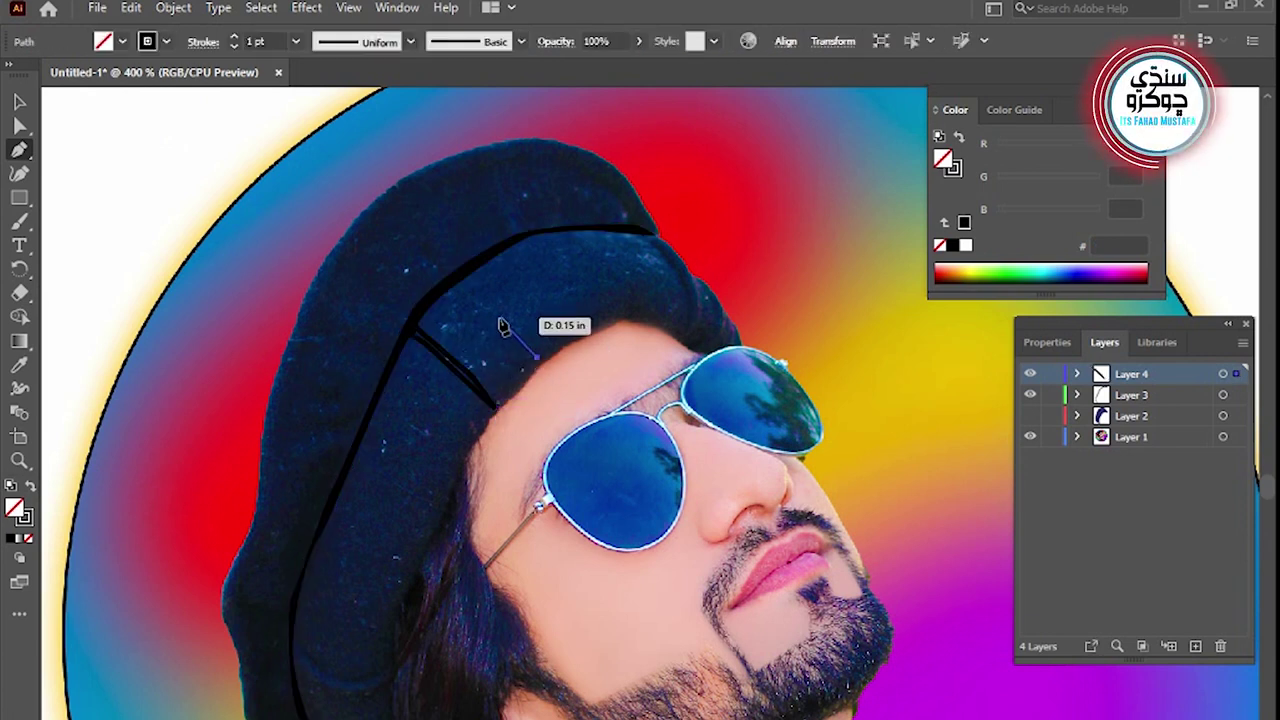
{"action": "left_click", "coordinate": [456, 287]}
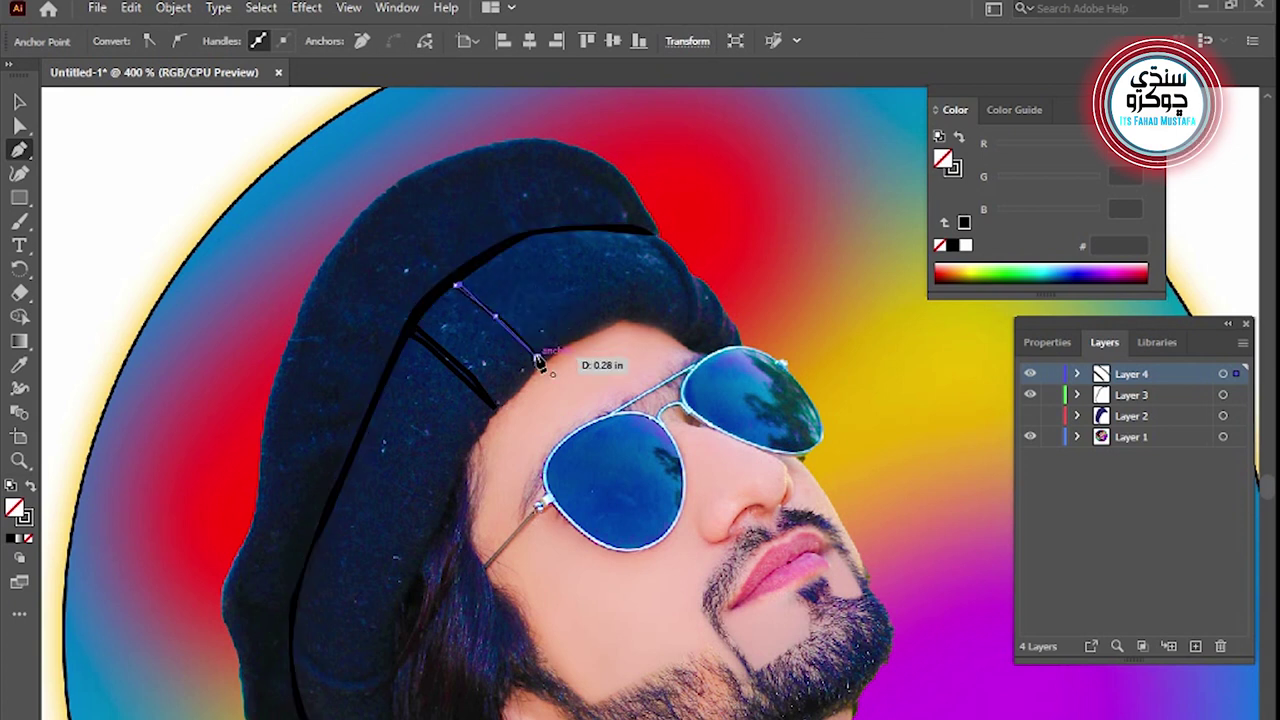
Draw closed curved crease strokes along the beret's right edge and bottom
{"action": "left_click", "coordinate": [648, 240]}
{"action": "left_click_drag", "start_coordinate": [683, 288], "coordinate": [695, 317]}
{"action": "left_click", "coordinate": [648, 240]}
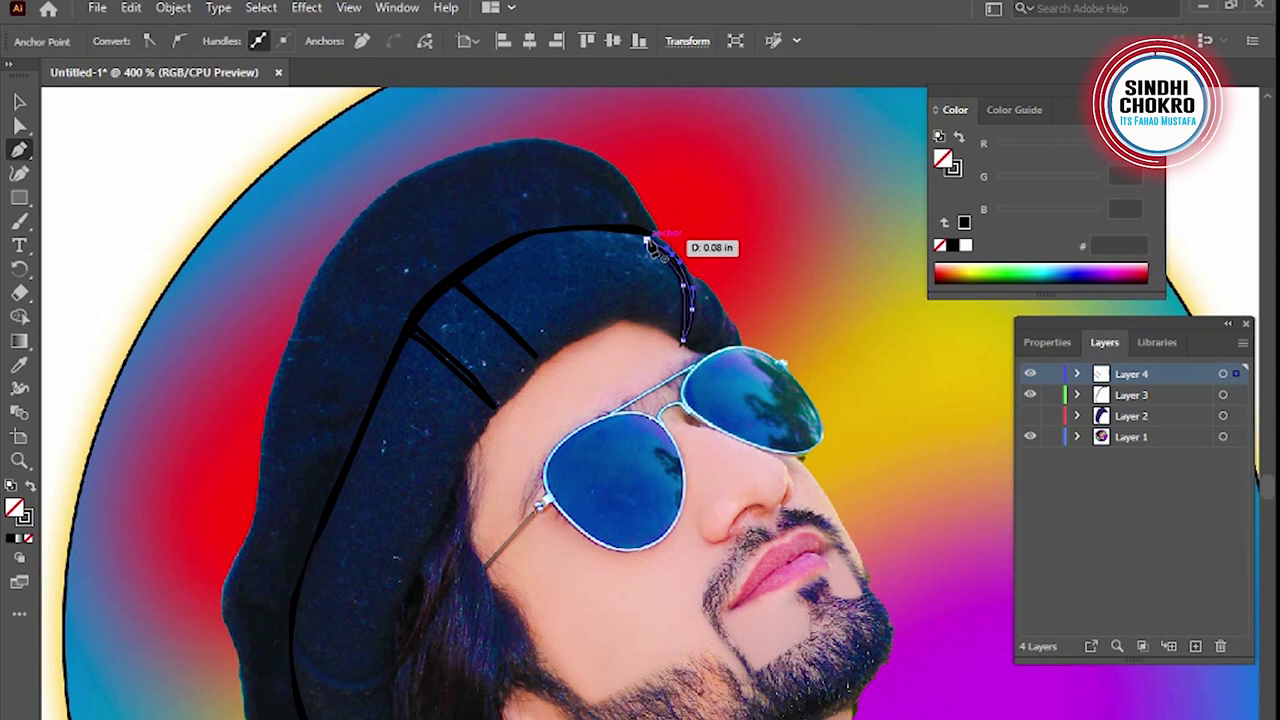
{"action": "left_click", "coordinate": [302, 640]}
{"action": "left_click_drag", "start_coordinate": [398, 662], "coordinate": [352, 688]}
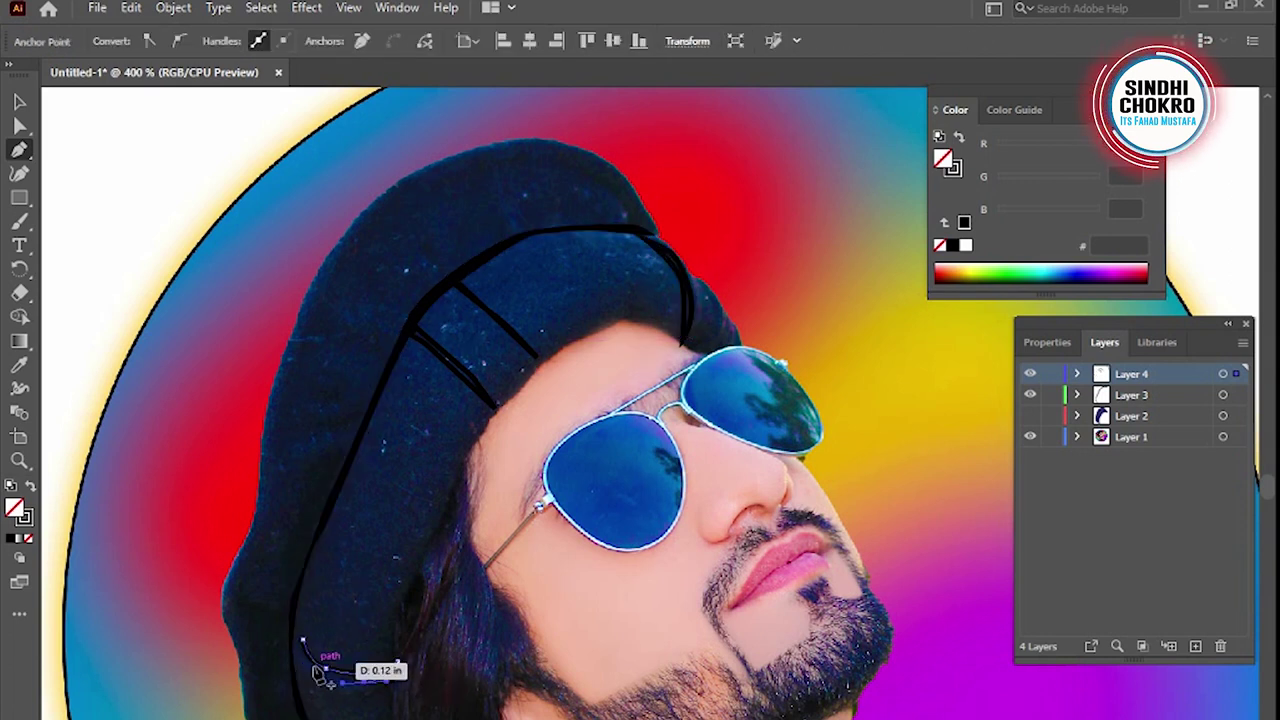
{"action": "left_click_drag", "start_coordinate": [302, 640], "coordinate": [306, 646]}
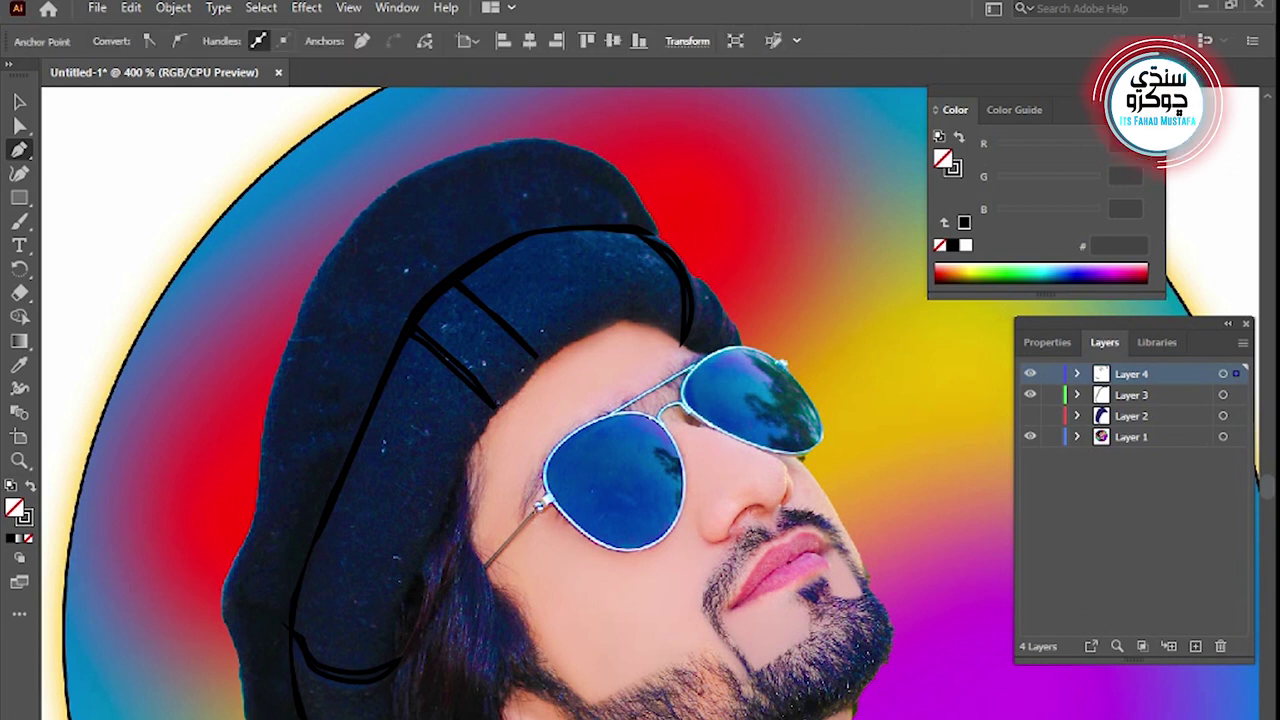
{"action": "scroll", "coordinate": [491, 491], "scroll_direction": "up", "scroll_amount": 2}
Trace an outline from the hat top down its left edge and back up
{"action": "left_click", "coordinate": [598, 292]}
{"action": "left_click", "coordinate": [410, 262]}
{"action": "left_click", "coordinate": [316, 382]}
{"action": "mouse_move", "coordinate": [294, 432]}
{"action": "left_mouse_down"}
{"action": "mouse_move", "coordinate": [245, 665]}
{"action": "mouse_move", "coordinate": [230, 678]}
{"action": "left_mouse_up"}
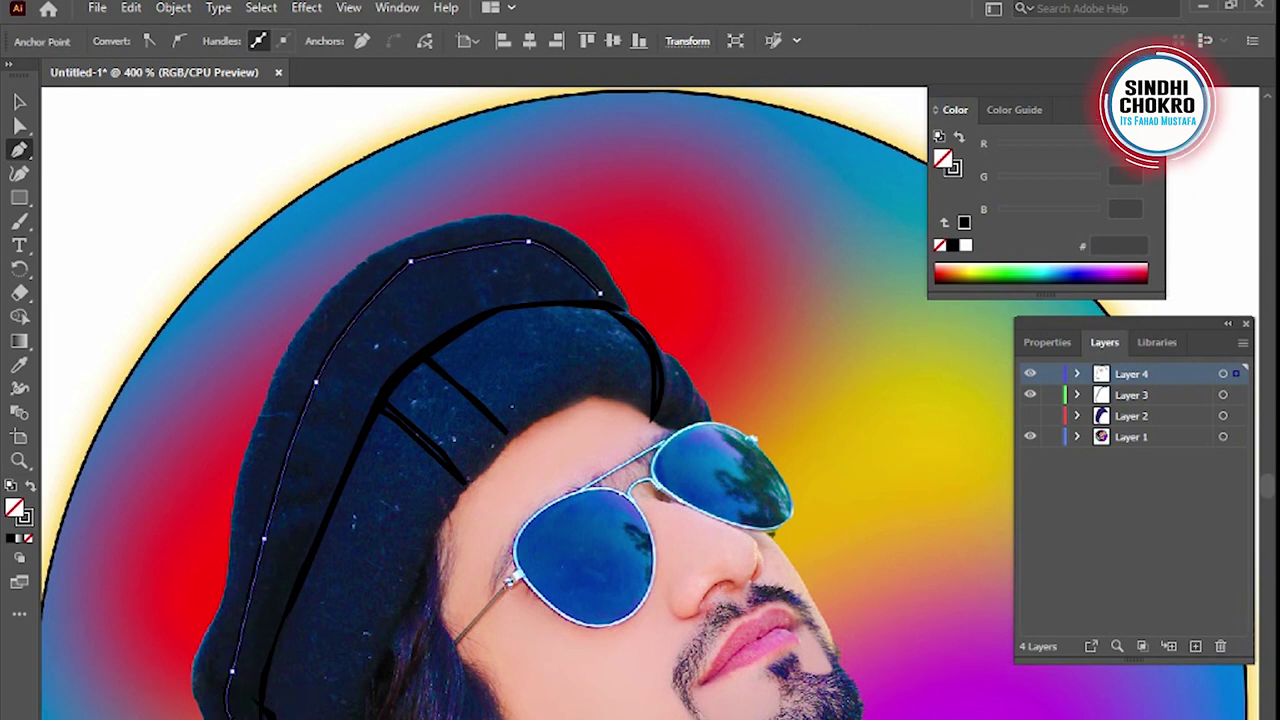
{"action": "left_click", "coordinate": [220, 652]}
{"action": "left_click", "coordinate": [263, 540]}
{"action": "left_click", "coordinate": [316, 342]}
{"action": "left_click", "coordinate": [343, 305]}
{"action": "left_click", "coordinate": [388, 272]}
Complete the outline along the hat's top and fill the fold shape solid black
{"action": "left_click", "coordinate": [446, 241]}
{"action": "left_click", "coordinate": [480, 230]}
{"action": "left_click", "coordinate": [540, 234]}
{"action": "left_click", "coordinate": [572, 245]}
{"action": "left_click_drag", "start_coordinate": [600, 293], "coordinate": [602, 296]}
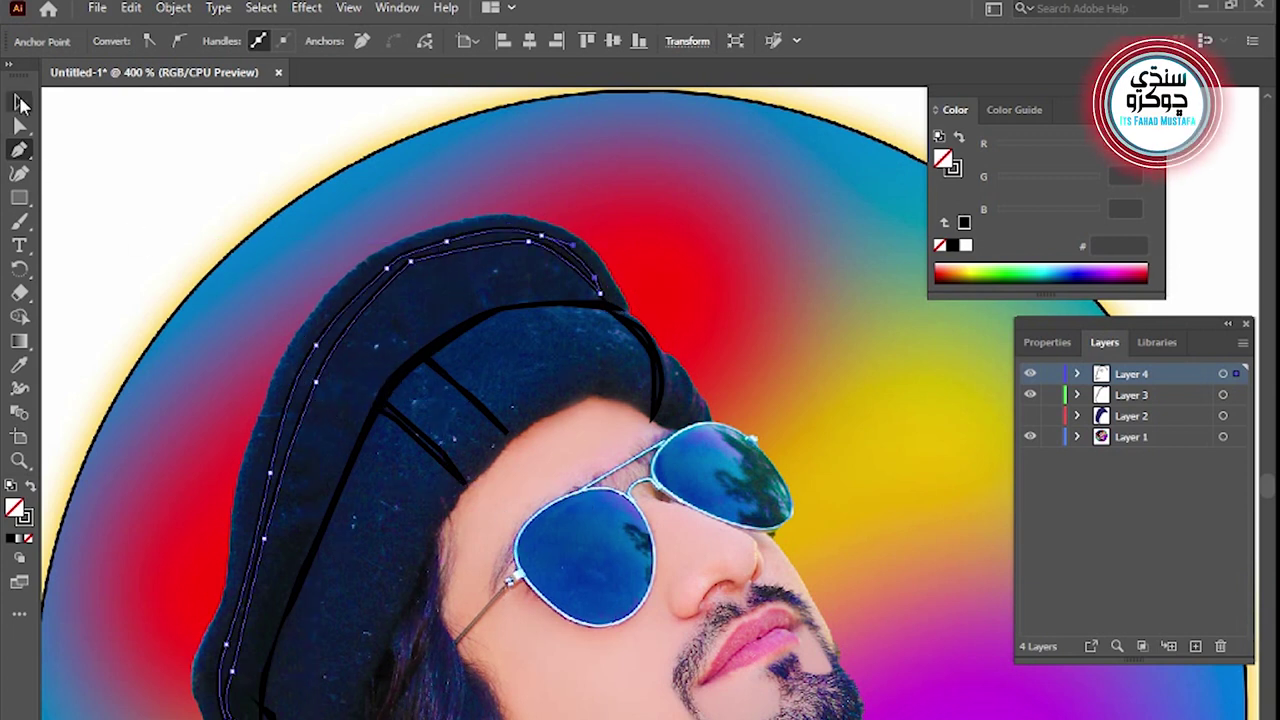
{"action": "left_click", "coordinate": [20, 102]}
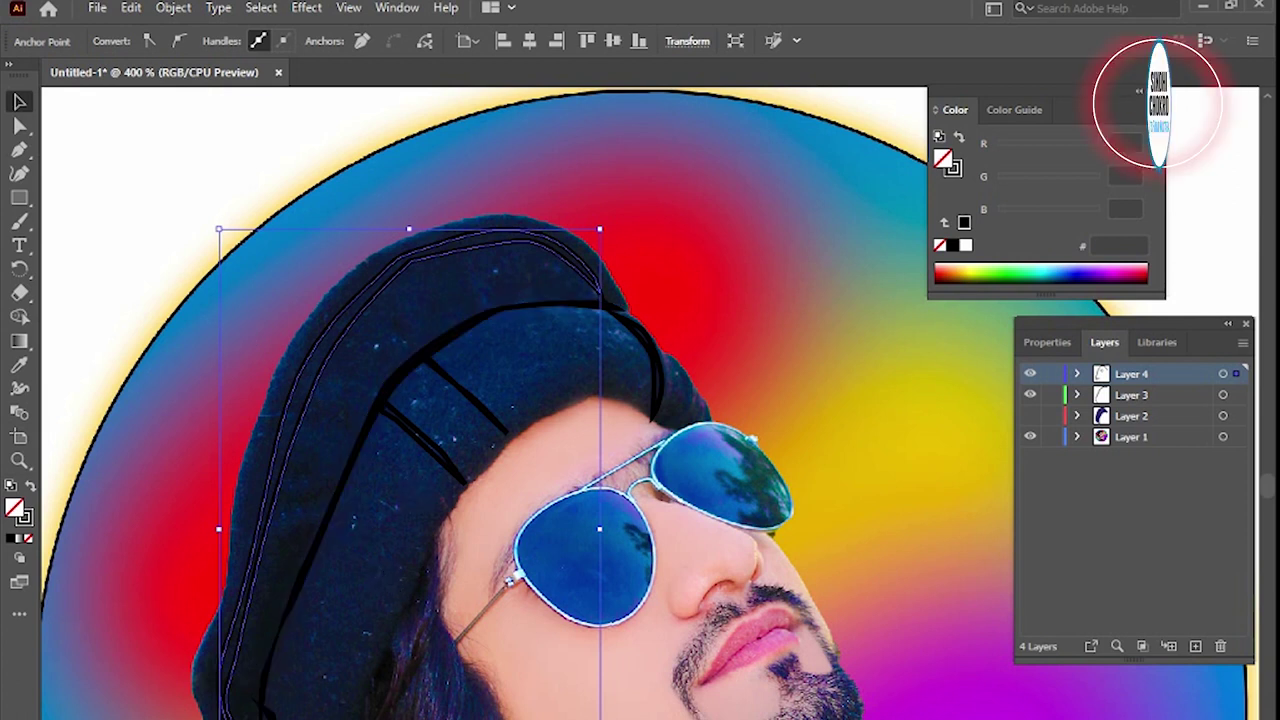
{"action": "left_click", "coordinate": [400, 585]}
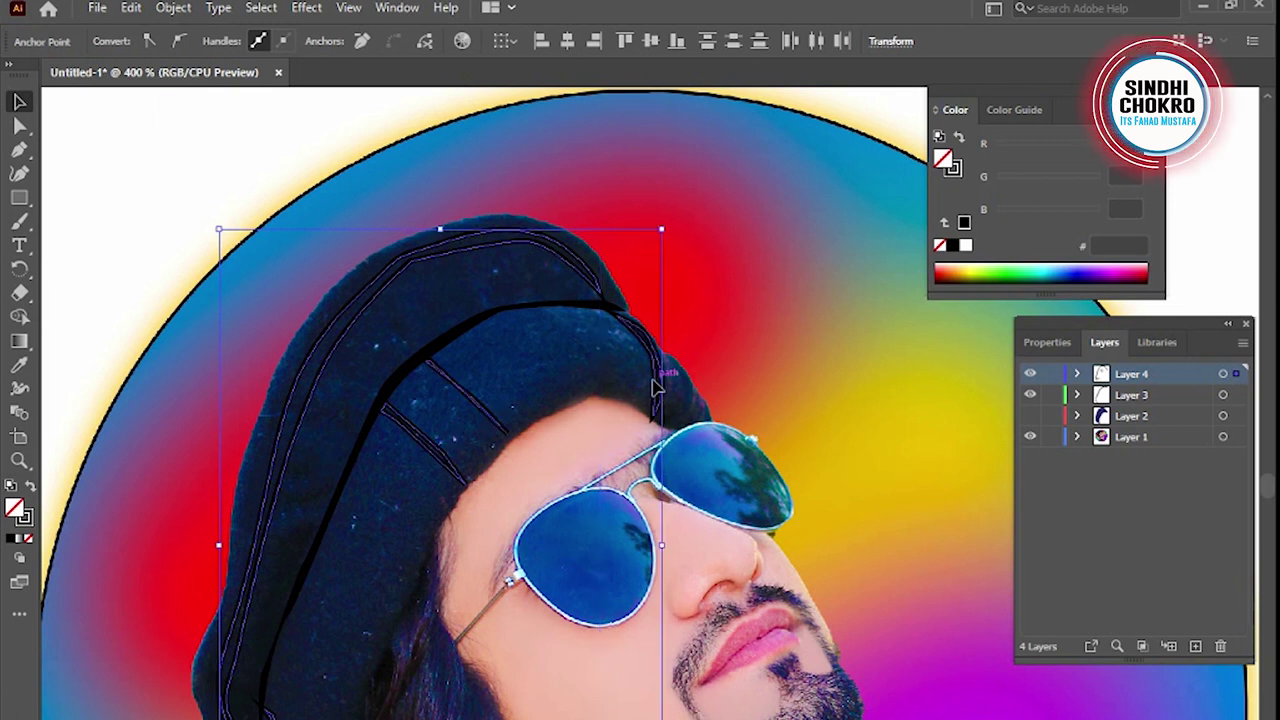
{"action": "left_click", "coordinate": [31, 486]}
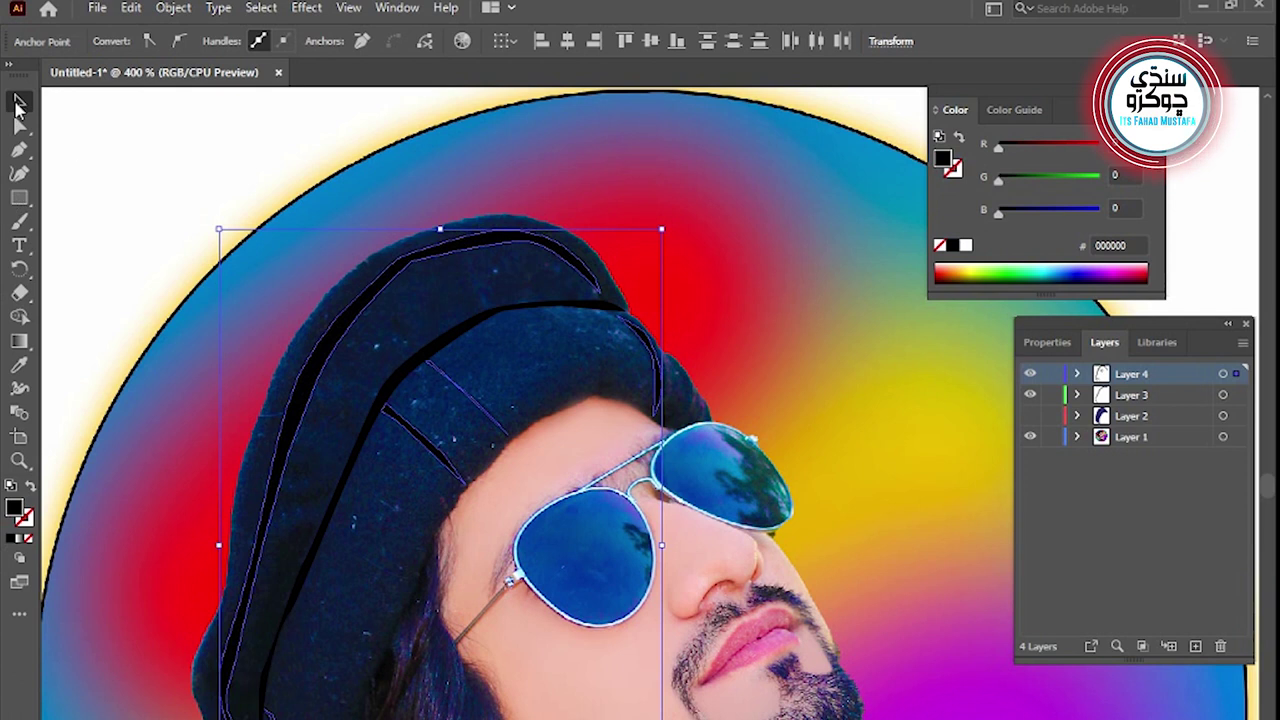
Make the navy hat layer visible again, zoom in on the face, and make Layer 4 active
{"action": "left_click", "coordinate": [195, 497]}
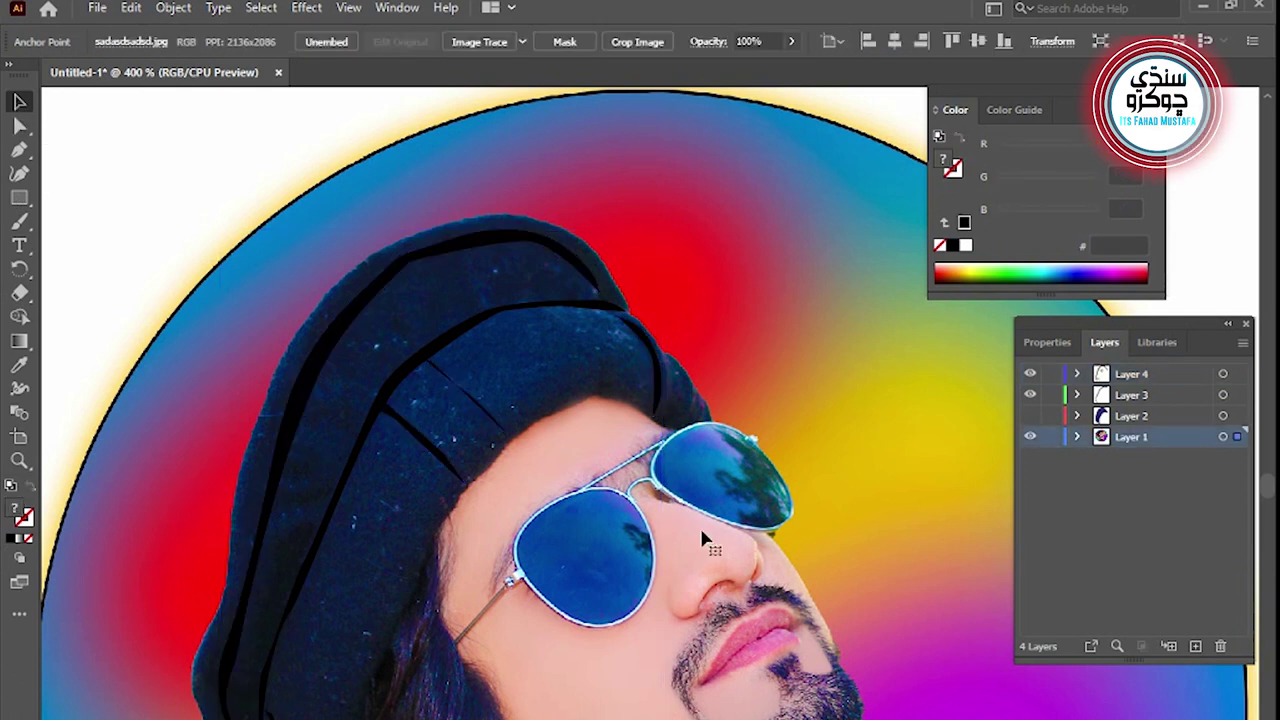
{"action": "left_click", "coordinate": [1030, 415]}
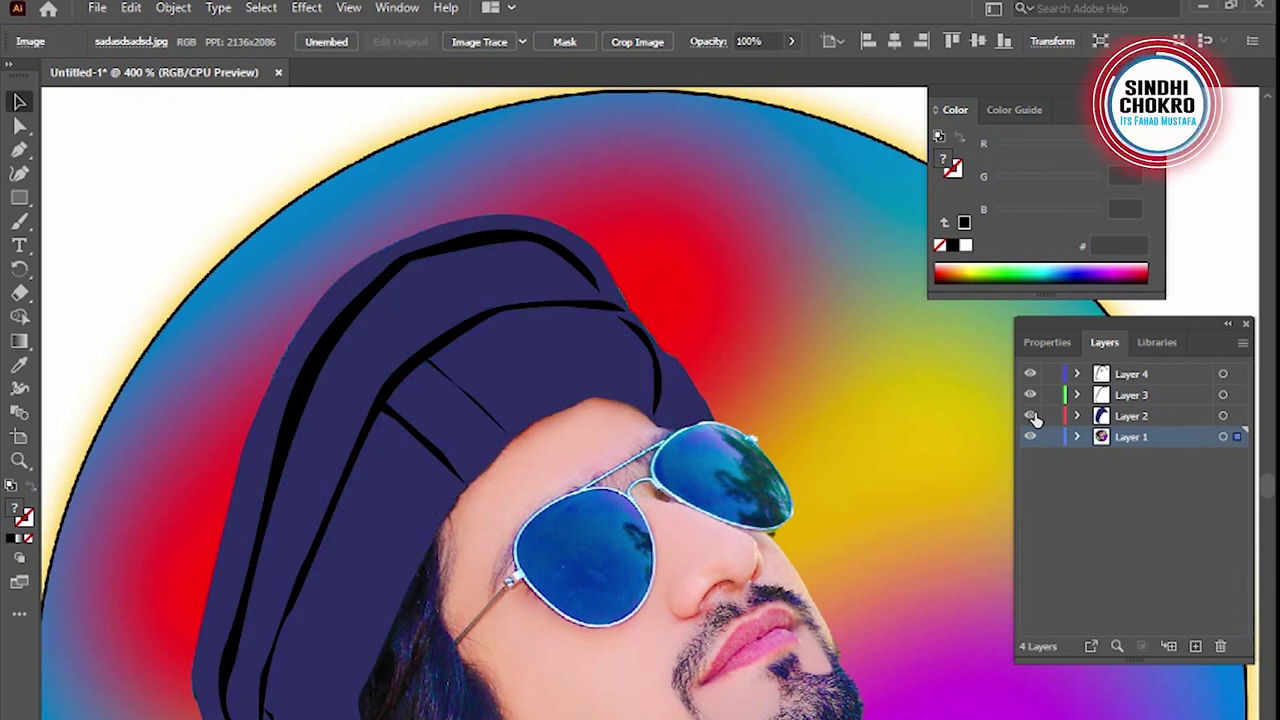
{"action": "left_click_drag", "start_coordinate": [621, 564], "coordinate": [615, 455]}
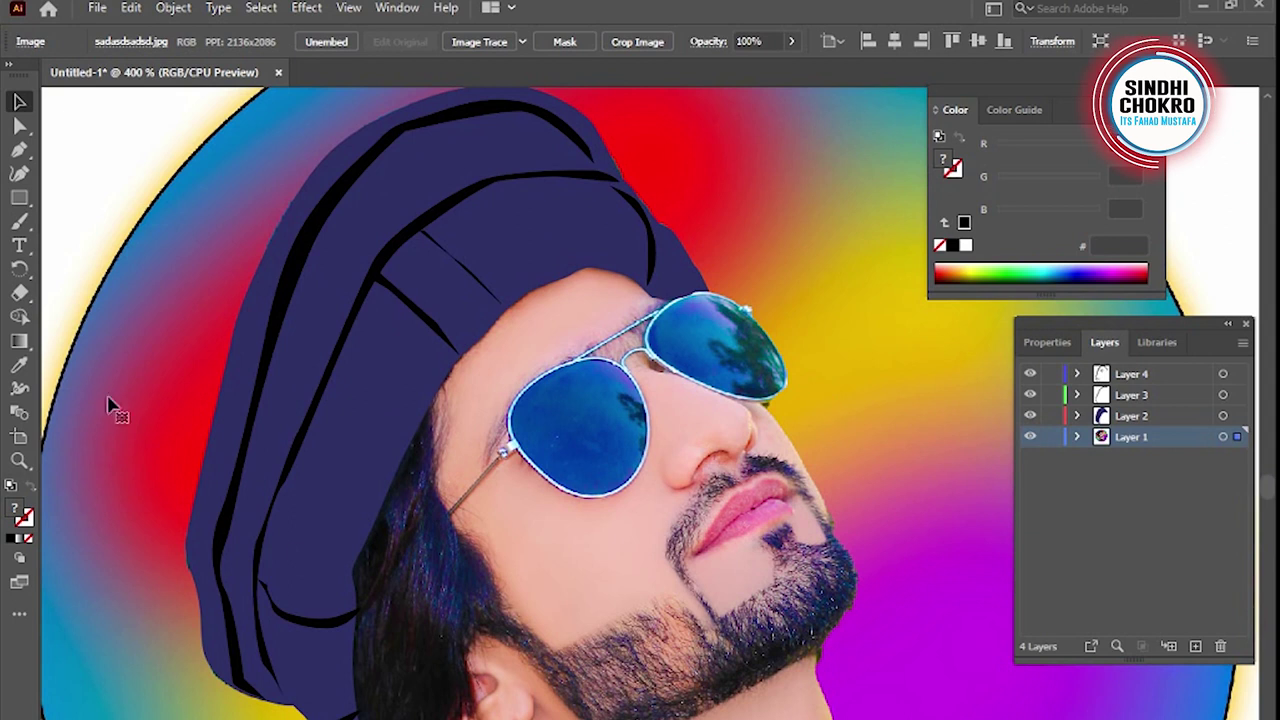
{"action": "left_click_drag", "start_coordinate": [509, 586], "coordinate": [504, 566]}
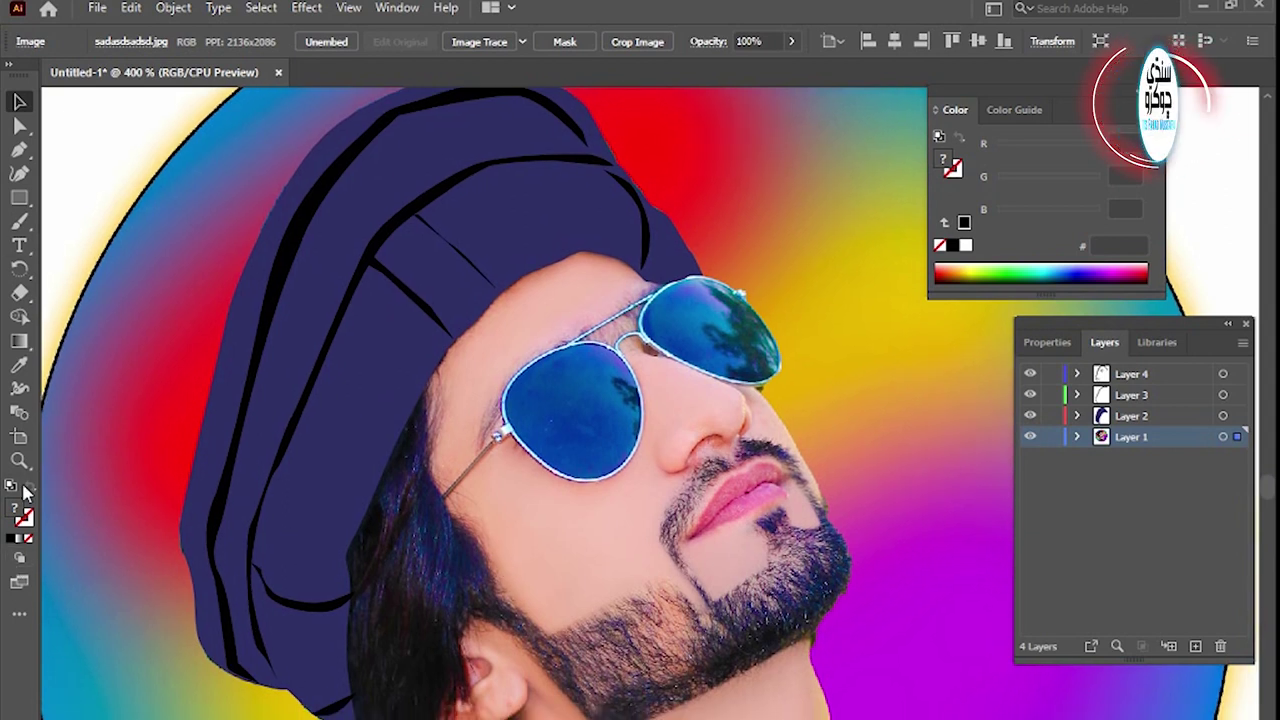
{"action": "left_click", "coordinate": [19, 460]}
{"action": "left_click", "coordinate": [434, 554]}
{"action": "mouse_move", "coordinate": [652, 544]}
{"action": "left_mouse_down"}
{"action": "mouse_move", "coordinate": [526, 660]}
{"action": "mouse_move", "coordinate": [486, 586]}
{"action": "mouse_move", "coordinate": [439, 538]}
{"action": "left_mouse_up"}
{"action": "left_click", "coordinate": [1127, 378]}
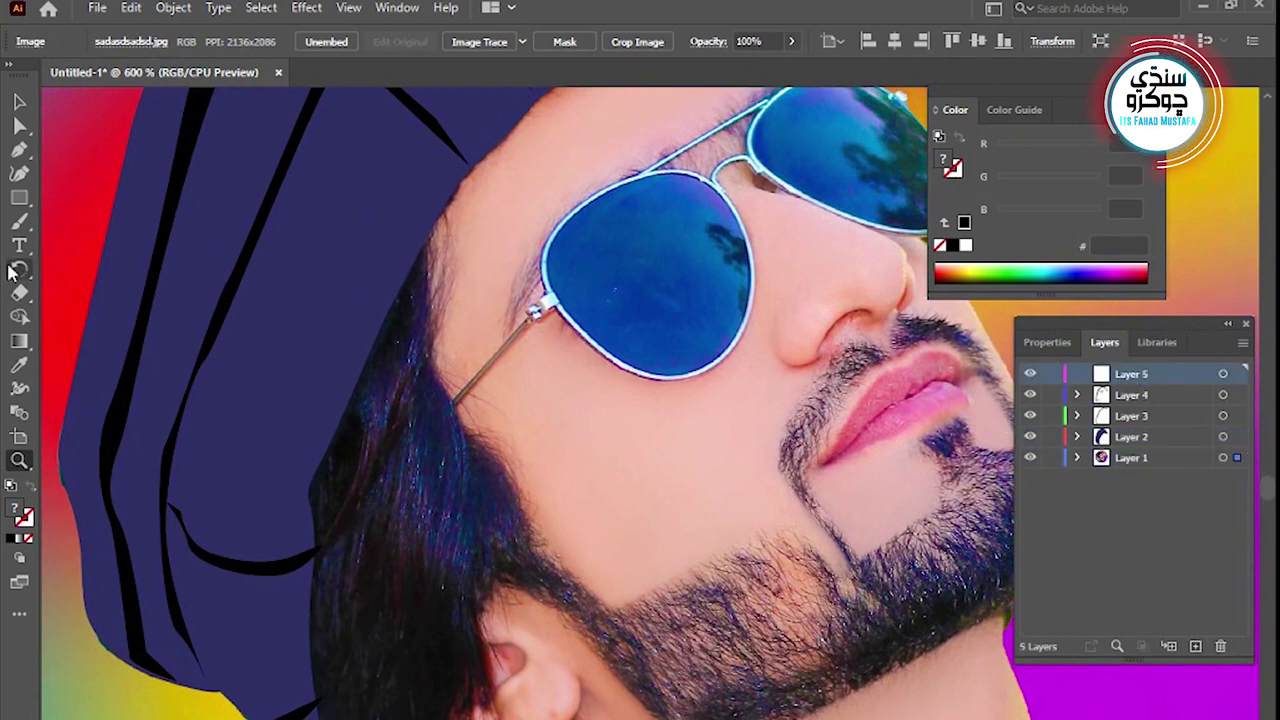
With the Pen tool, trace the hair edge from the top down beside the face and jawline
{"action": "left_click", "coordinate": [14, 150]}
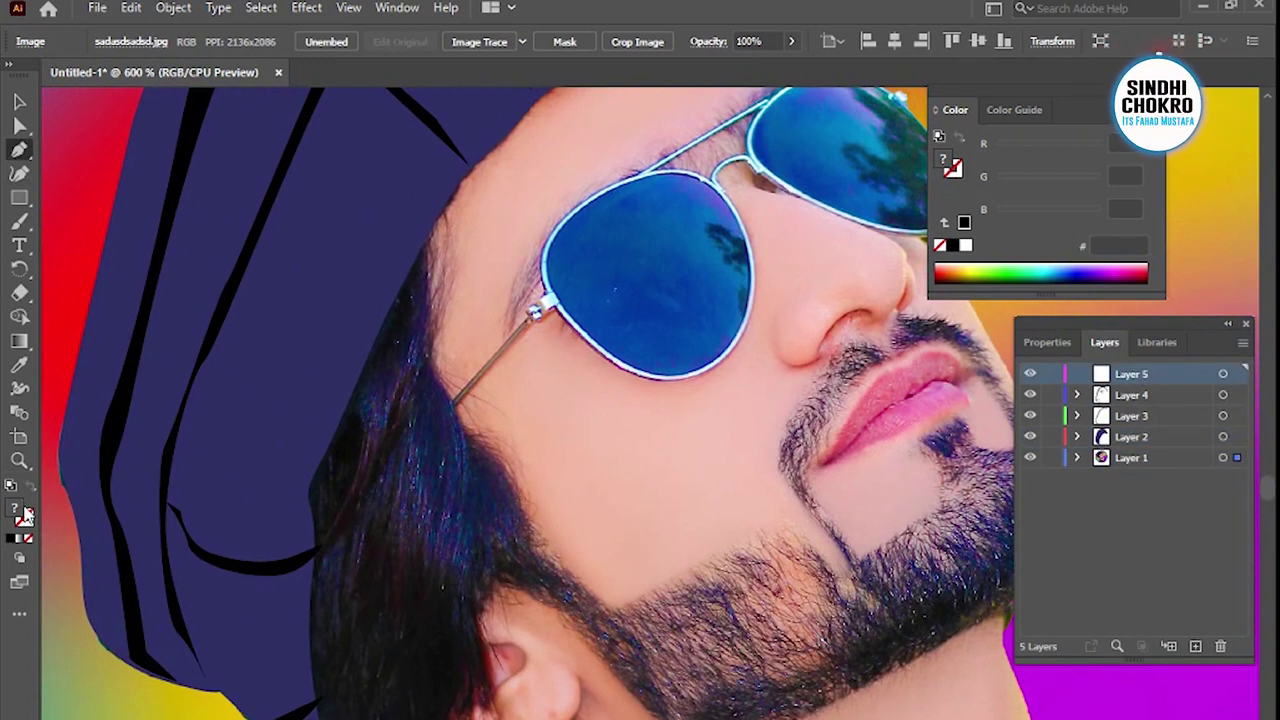
{"action": "left_click", "coordinate": [443, 218]}
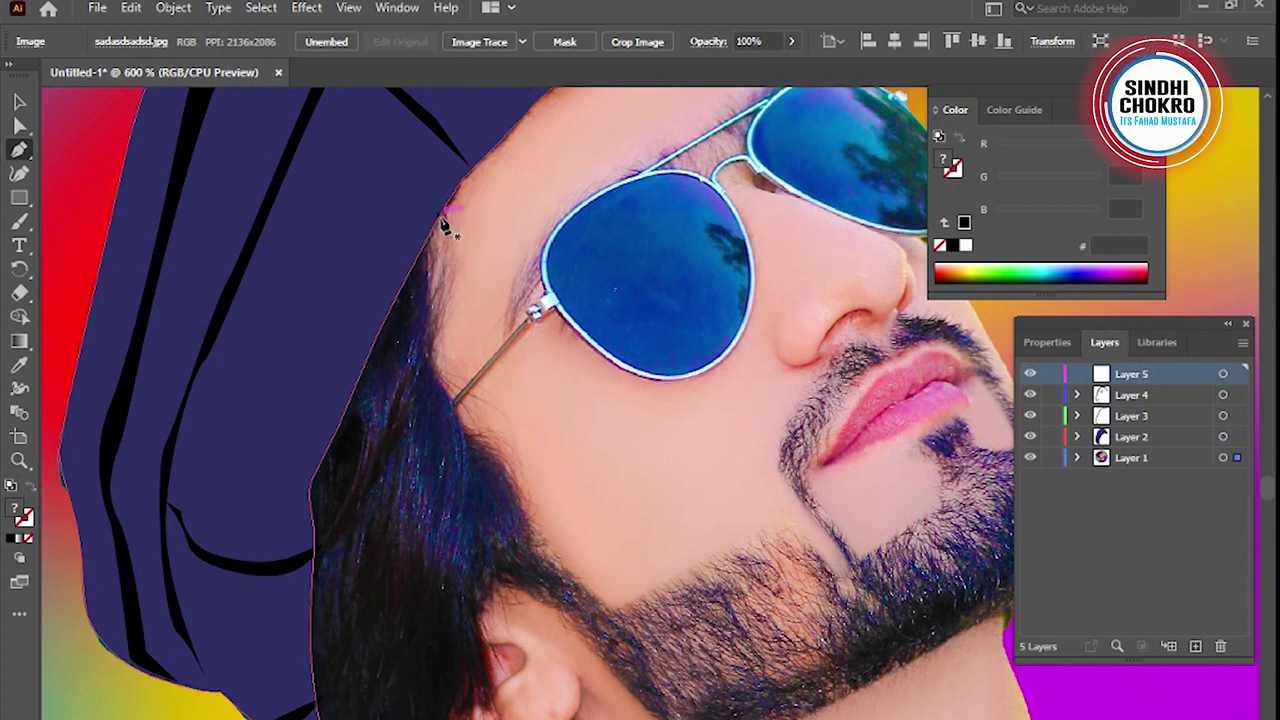
{"action": "left_click", "coordinate": [437, 218]}
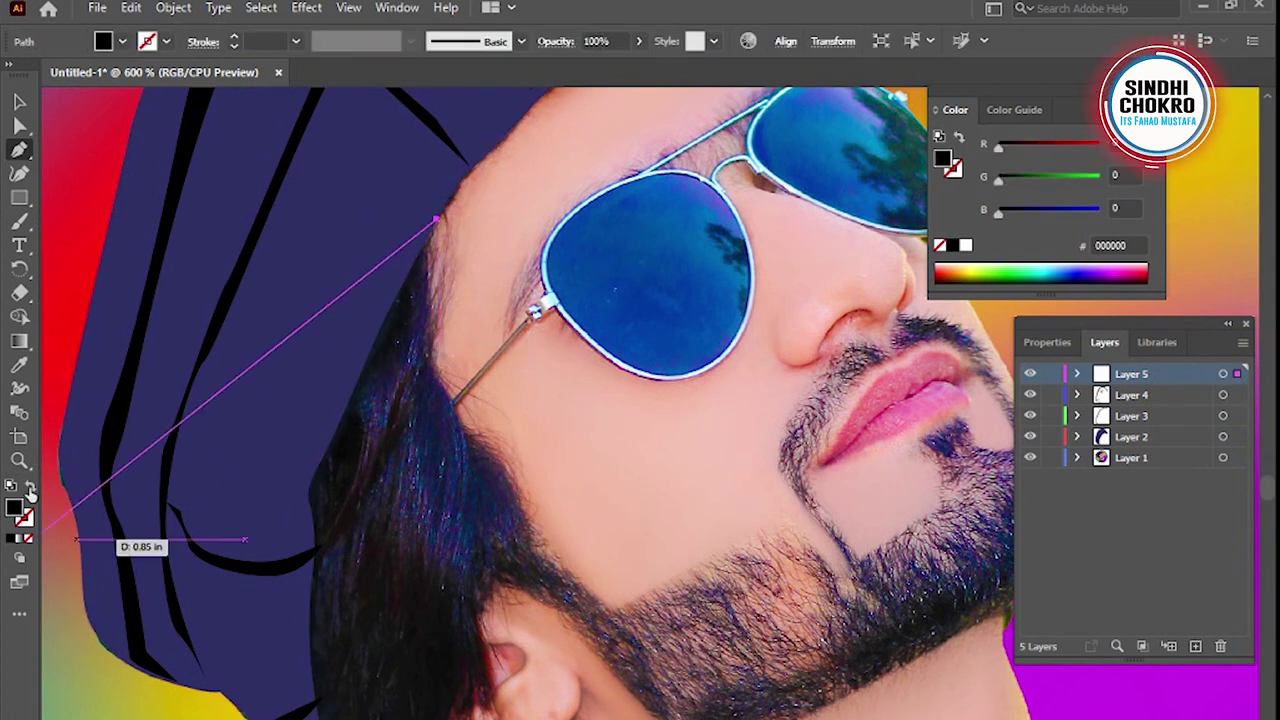
{"action": "left_click", "coordinate": [438, 317]}
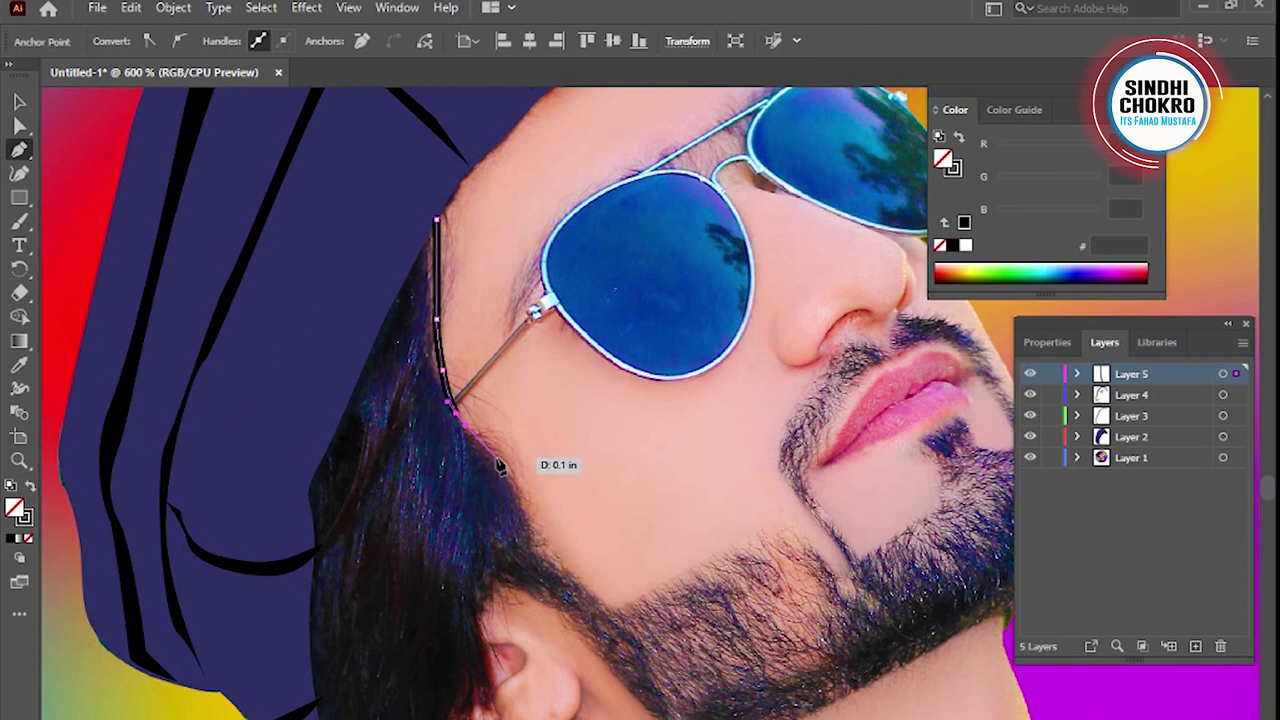
{"action": "left_click", "coordinate": [500, 458]}
{"action": "left_click", "coordinate": [533, 522]}
{"action": "left_click", "coordinate": [580, 587]}
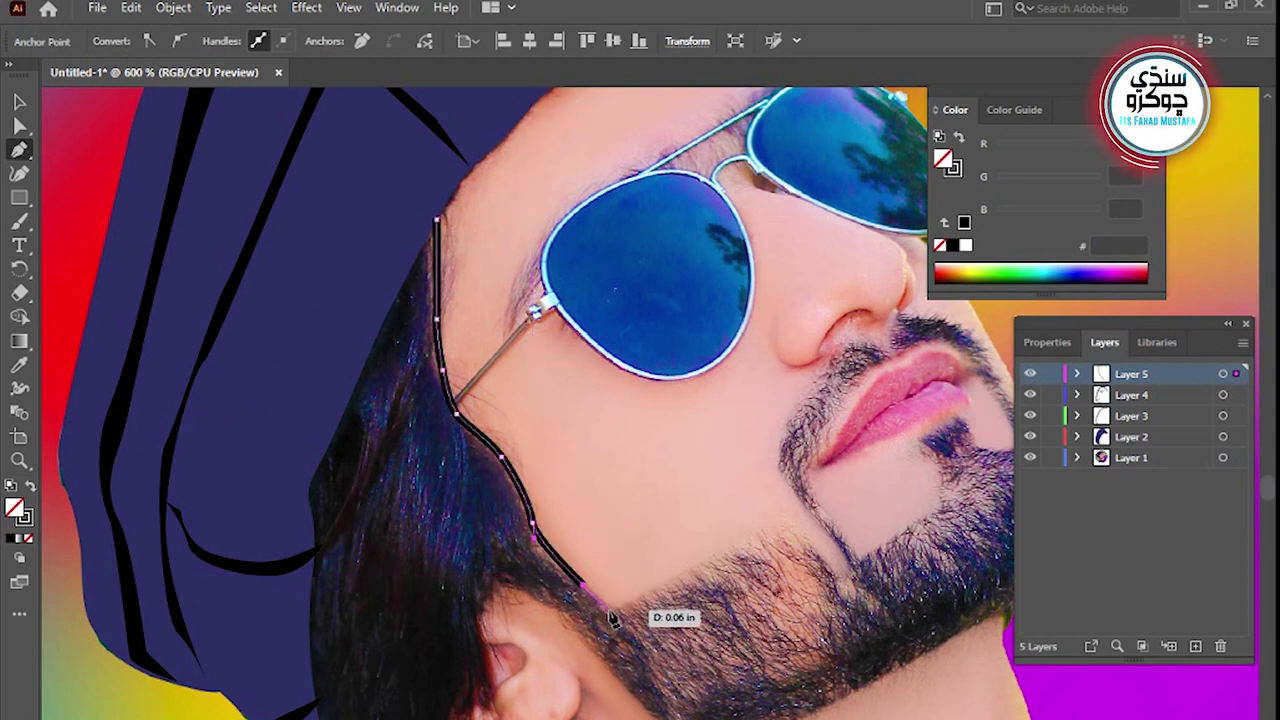
{"action": "left_click", "coordinate": [586, 638]}
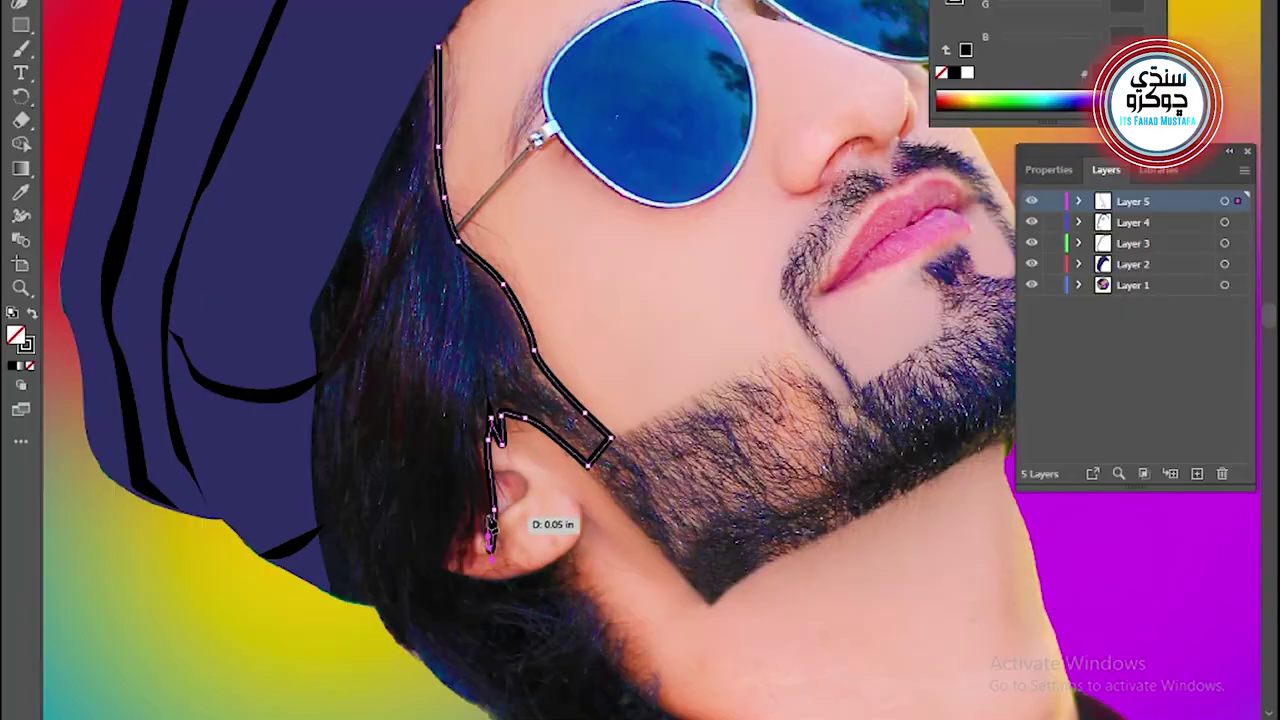
Add jagged zigzag strand points around the ear and just below it
{"action": "left_click", "coordinate": [472, 515]}
{"action": "left_click", "coordinate": [483, 550]}
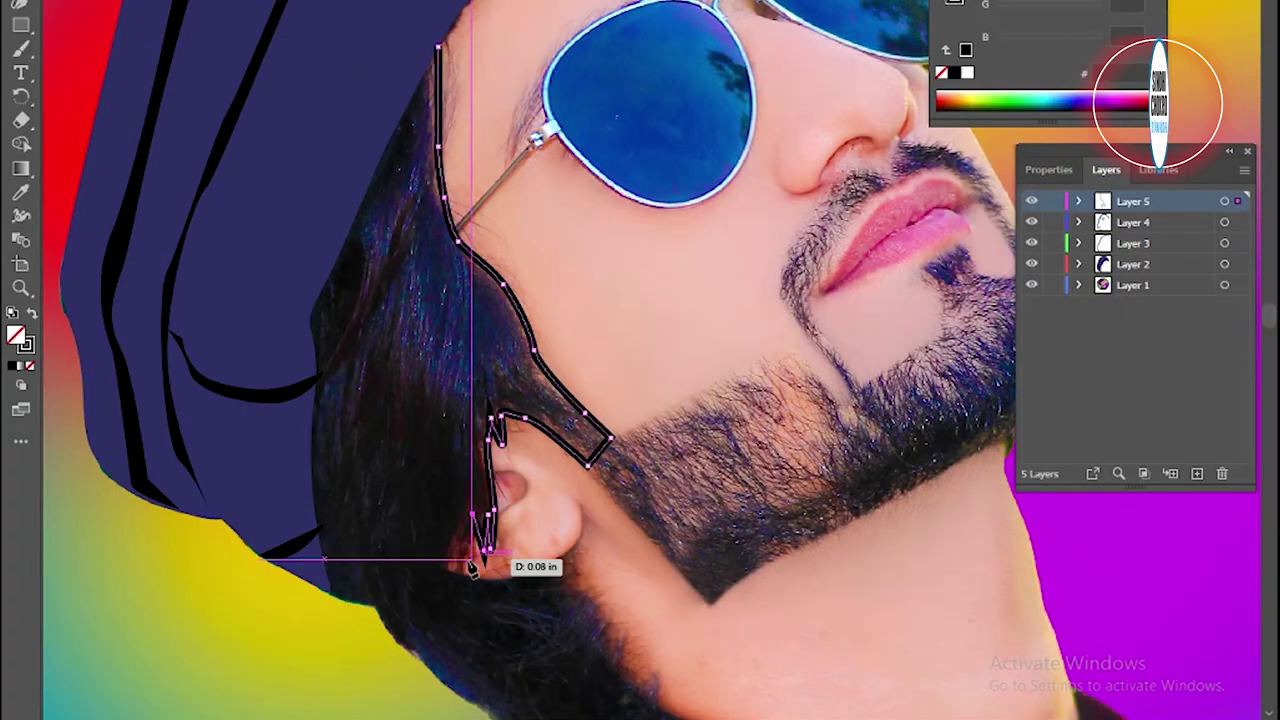
{"action": "left_click", "coordinate": [461, 525]}
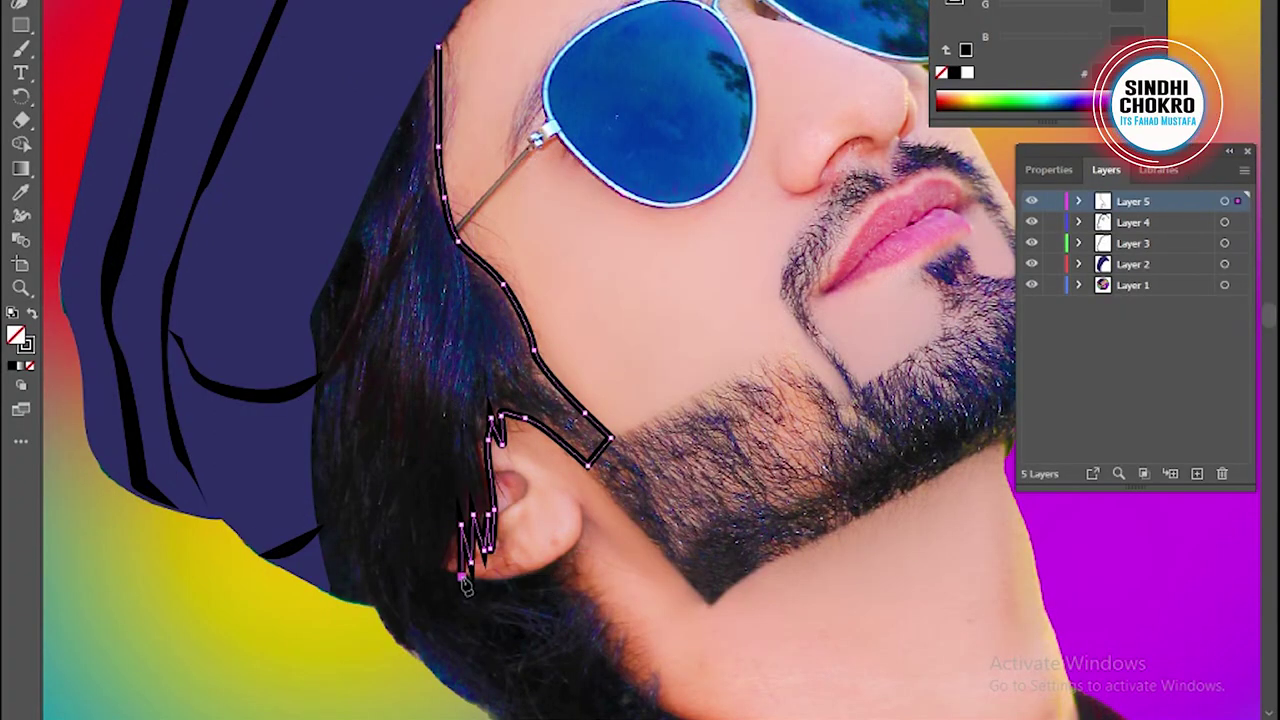
{"action": "left_click", "coordinate": [452, 540]}
{"action": "left_click", "coordinate": [466, 585]}
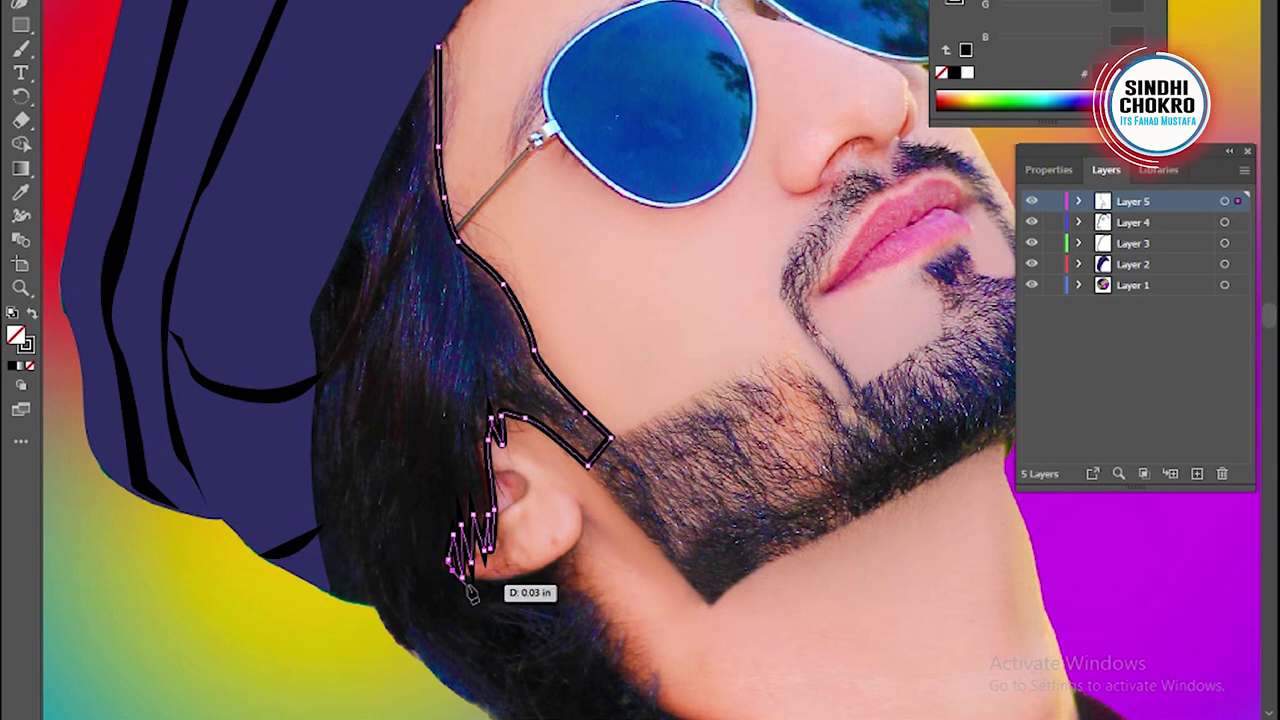
{"action": "left_click", "coordinate": [542, 576]}
{"action": "left_click", "coordinate": [578, 553]}
{"action": "left_click", "coordinate": [578, 584]}
{"action": "left_click", "coordinate": [602, 606]}
{"action": "left_click", "coordinate": [612, 622]}
Continue the jagged outline down to the neck and shirt, then back up the outer hair edge
{"action": "left_click_drag", "start_coordinate": [621, 663], "coordinate": [615, 527]}
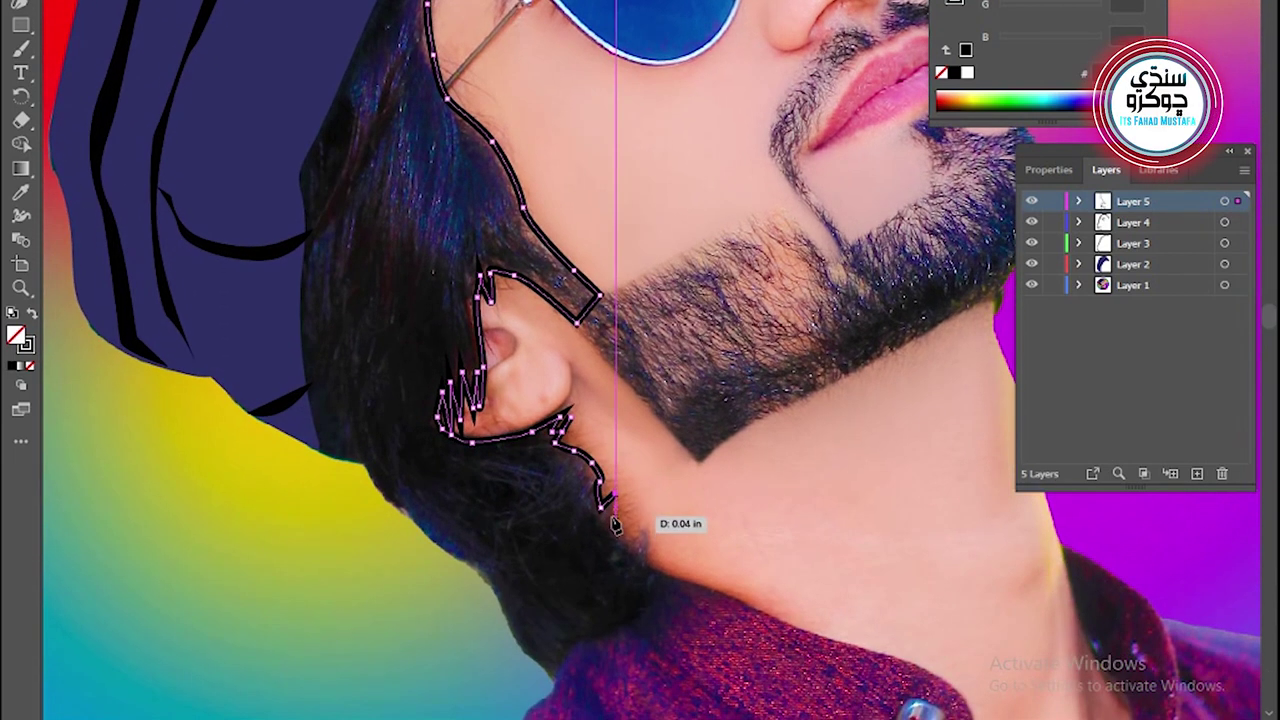
{"action": "left_click", "coordinate": [615, 530]}
{"action": "left_click", "coordinate": [637, 532]}
{"action": "left_click", "coordinate": [664, 602]}
{"action": "left_click", "coordinate": [636, 625]}
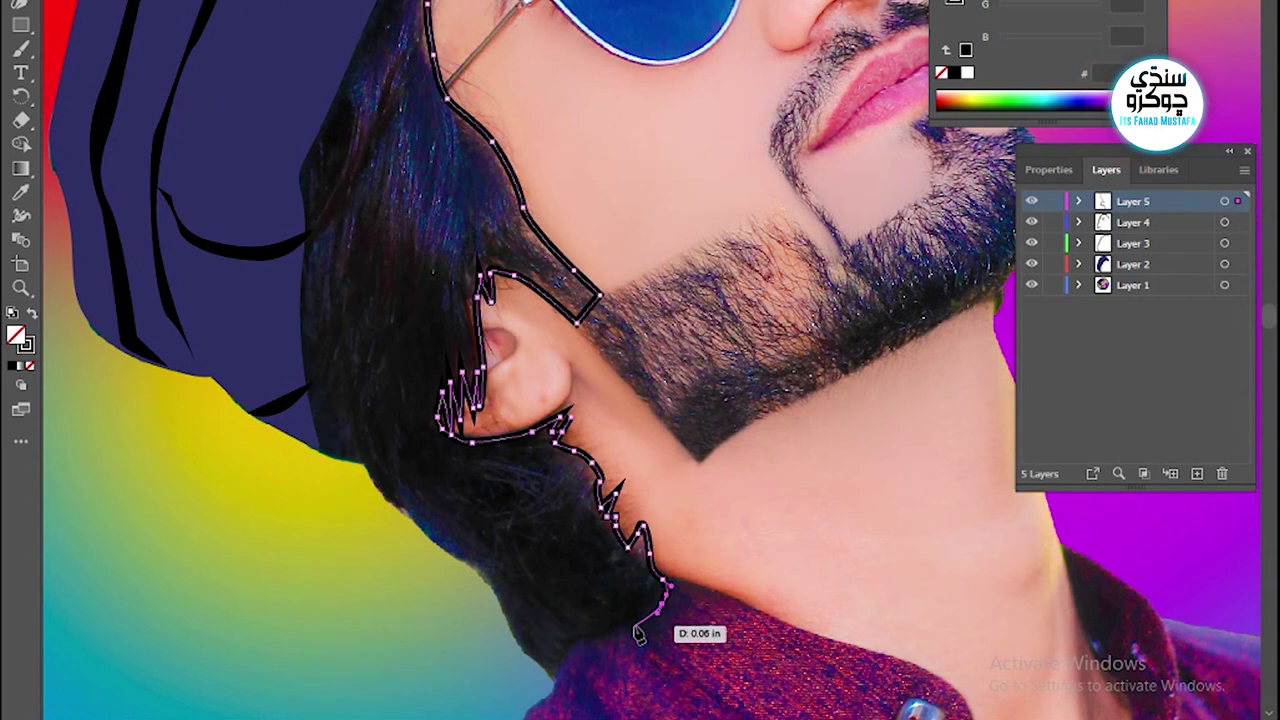
{"action": "left_click", "coordinate": [555, 685]}
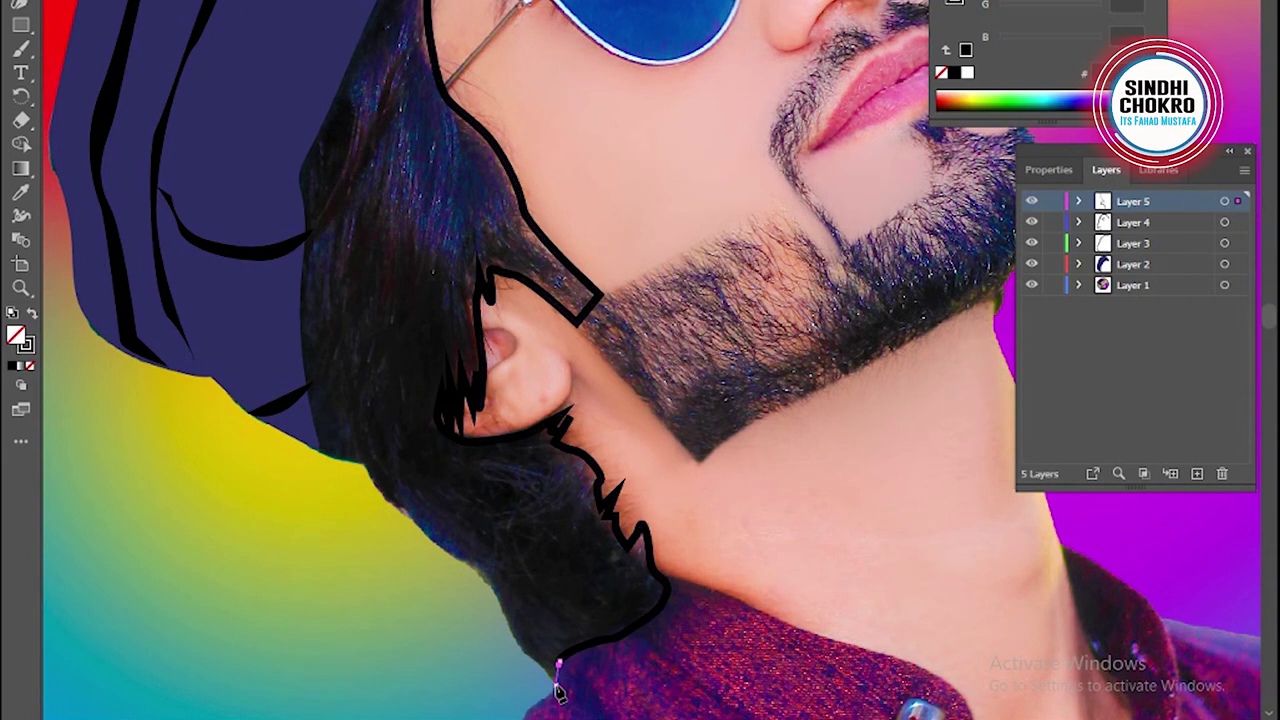
{"action": "left_click", "coordinate": [522, 652]}
{"action": "left_click", "coordinate": [425, 536]}
{"action": "left_click", "coordinate": [371, 478]}
{"action": "left_click", "coordinate": [318, 450]}
{"action": "left_click", "coordinate": [300, 292]}
Close the hair shape at its starting point and fill it solid black
{"action": "scroll", "coordinate": [300, 300], "scroll_direction": "up", "scroll_amount": 3}
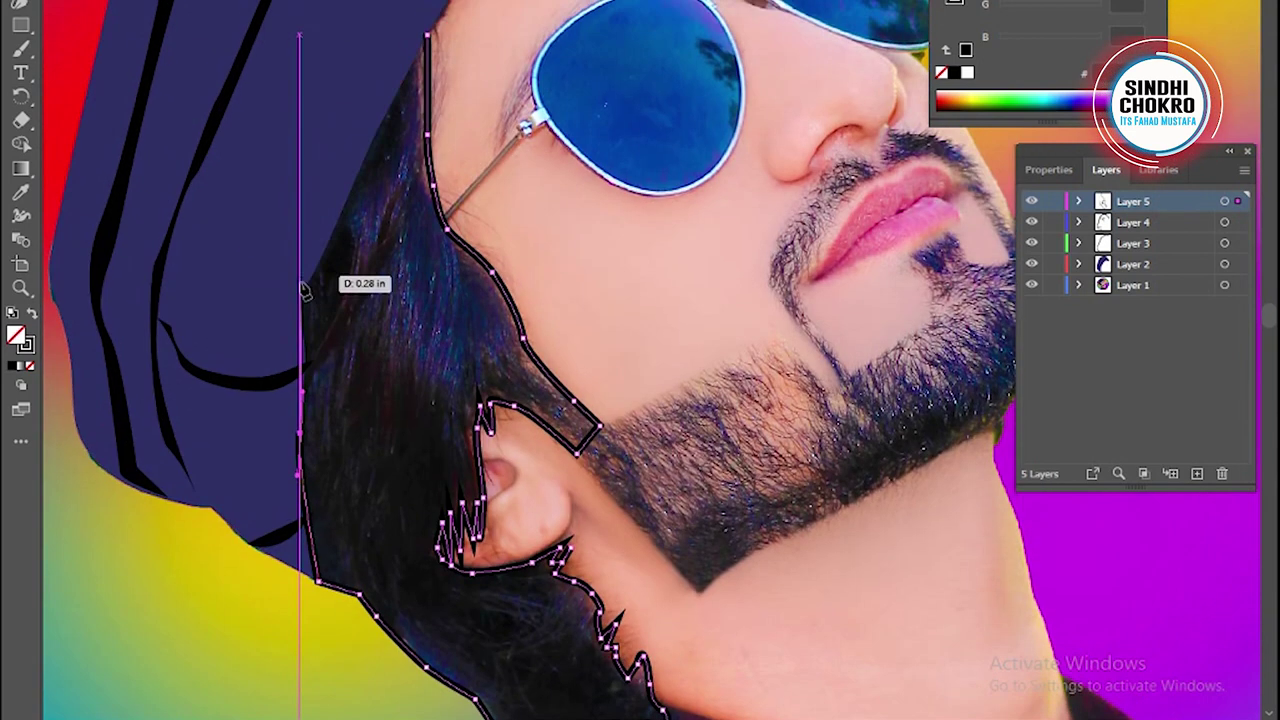
{"action": "left_click", "coordinate": [357, 172]}
{"action": "left_click_drag", "start_coordinate": [420, 55], "coordinate": [422, 50]}
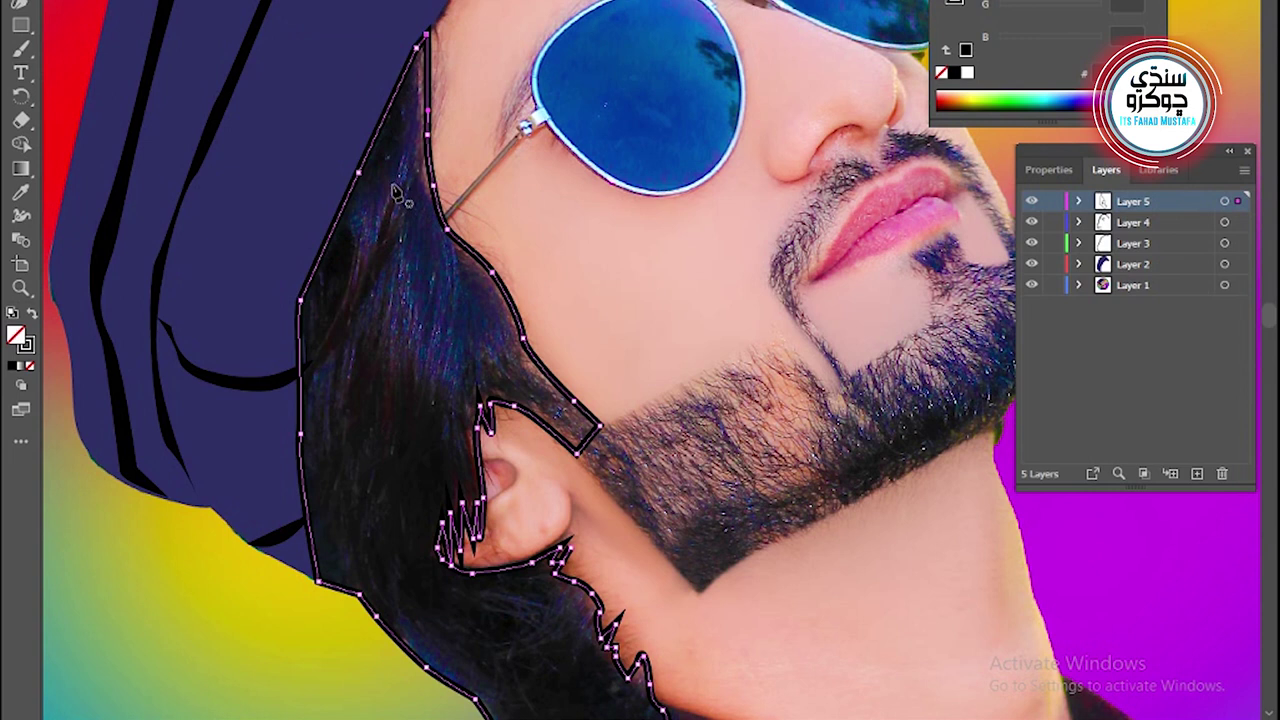
{"action": "left_click", "coordinate": [29, 315]}
{"action": "key", "text": "v"}
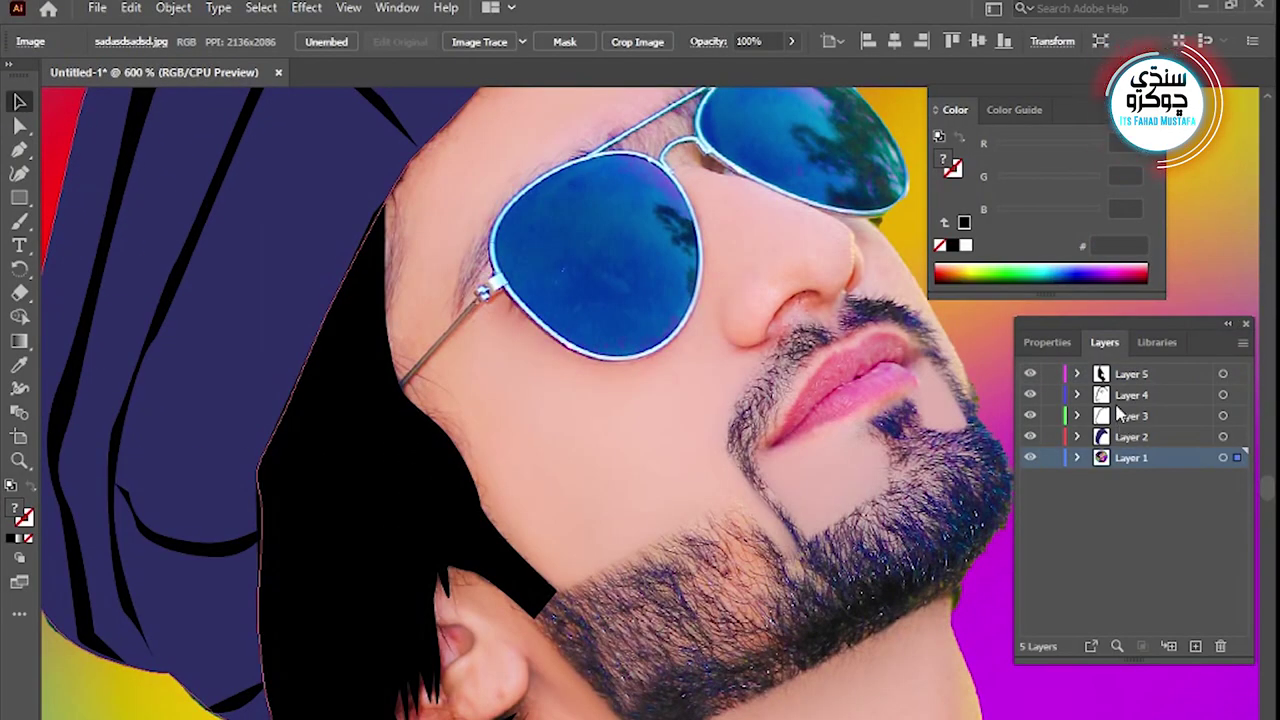
Hide the black hair layer and add a new Layer 6 above Layer 5
{"action": "left_click", "coordinate": [1030, 374]}
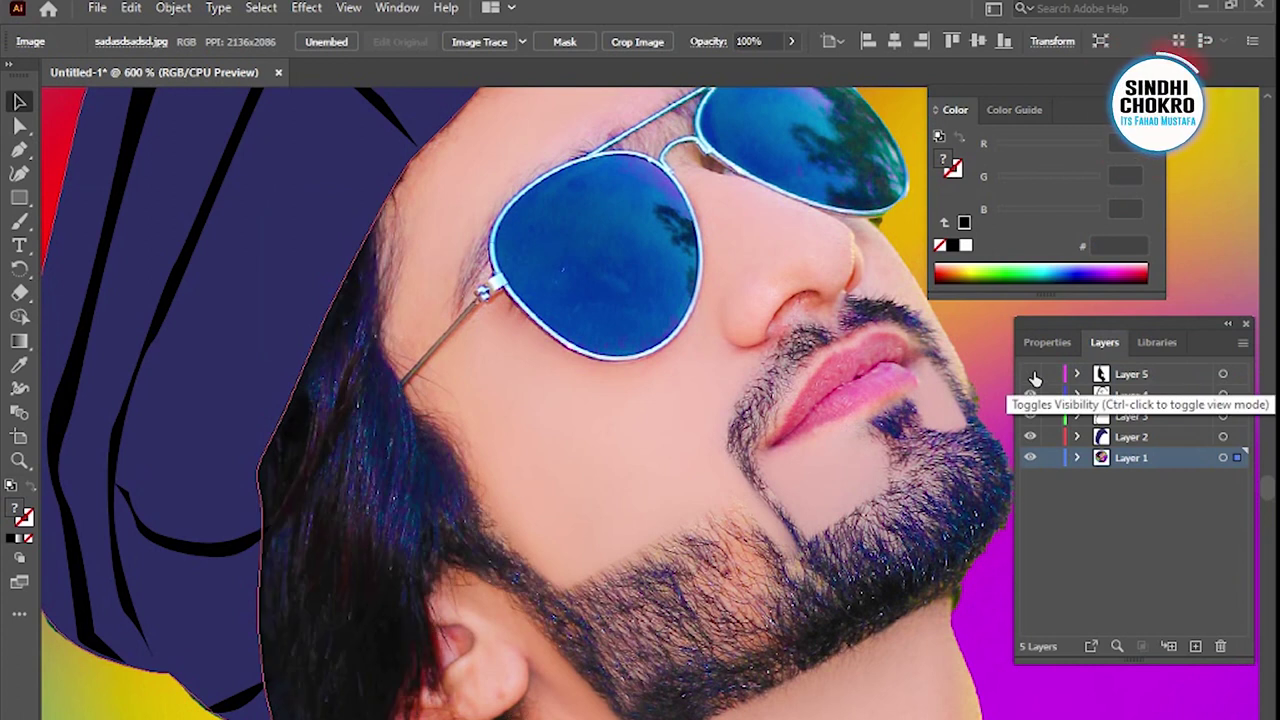
{"action": "left_click", "coordinate": [1099, 378]}
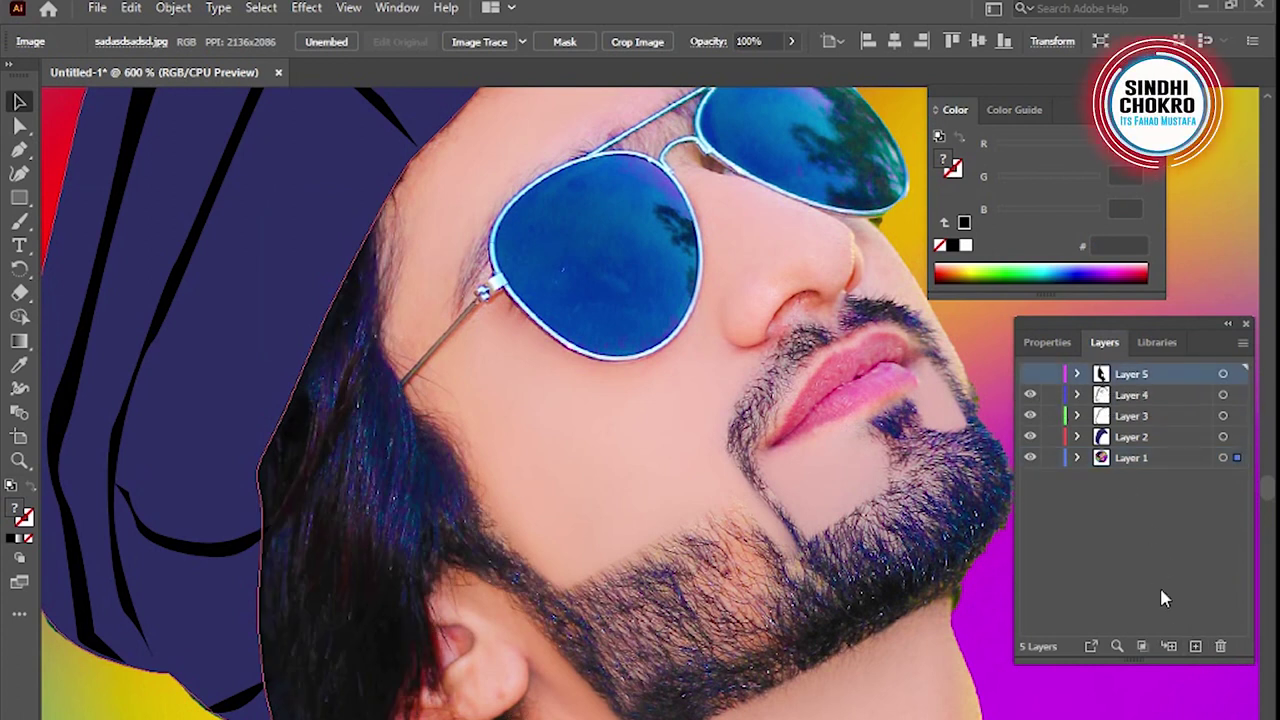
{"action": "left_click", "coordinate": [1195, 647]}
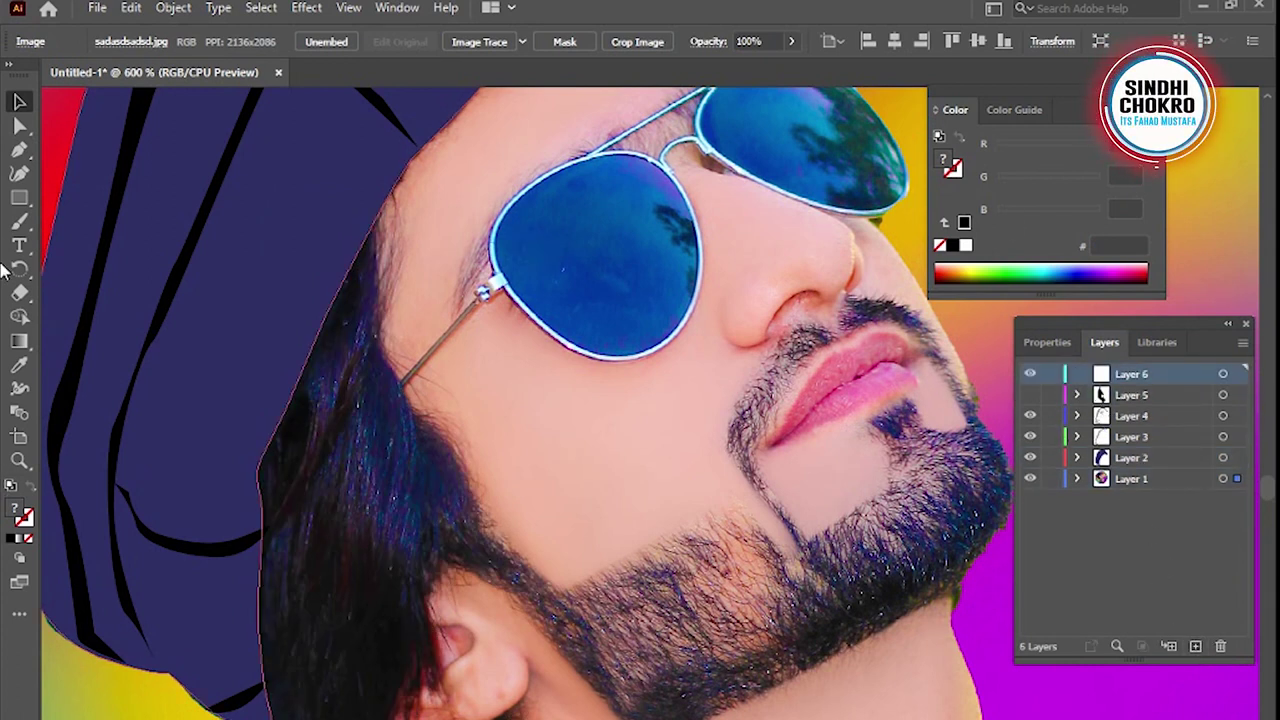
Set up the Pen tool with a dark blue #34345B stroke at 0.25 pt weight
{"action": "left_click", "coordinate": [17, 152]}
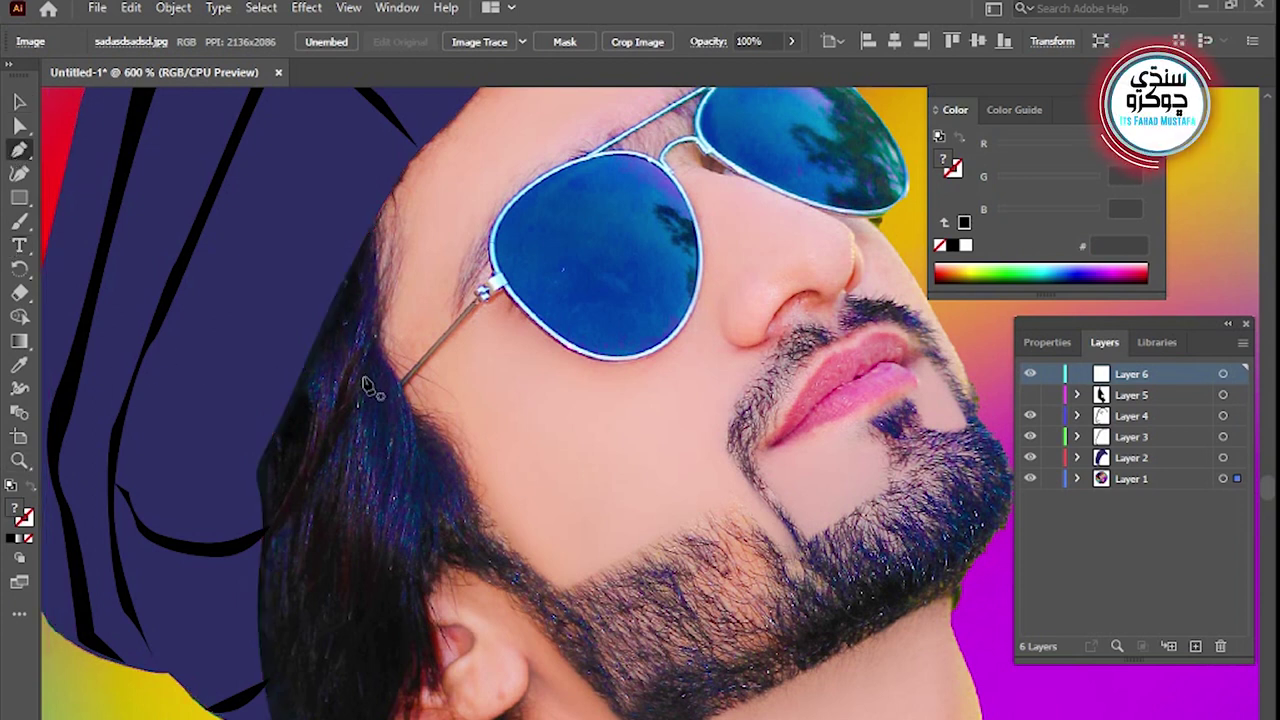
{"action": "left_click", "coordinate": [371, 336]}
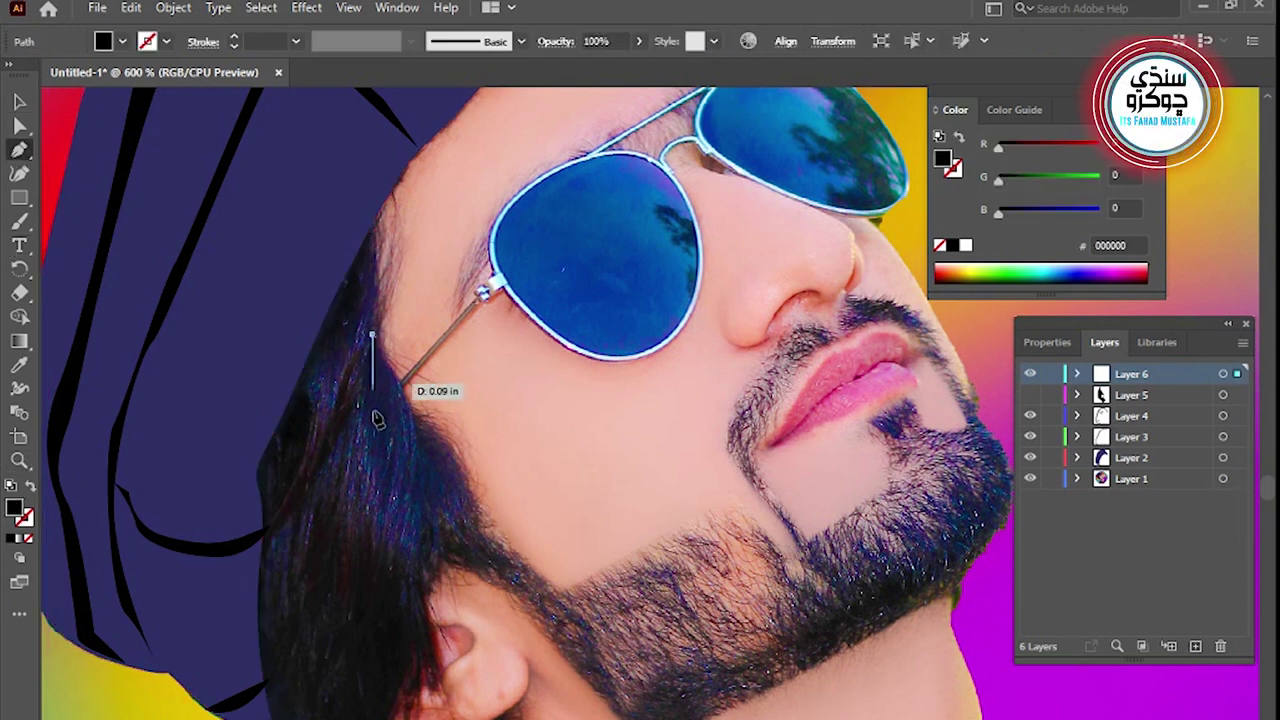
{"action": "double_click", "coordinate": [14, 510]}
{"action": "mouse_move", "coordinate": [485, 590]}
{"action": "left_mouse_down"}
{"action": "mouse_move", "coordinate": [366, 636]}
{"action": "mouse_move", "coordinate": [368, 682]}
{"action": "left_mouse_up"}
{"action": "left_click", "coordinate": [737, 534]}
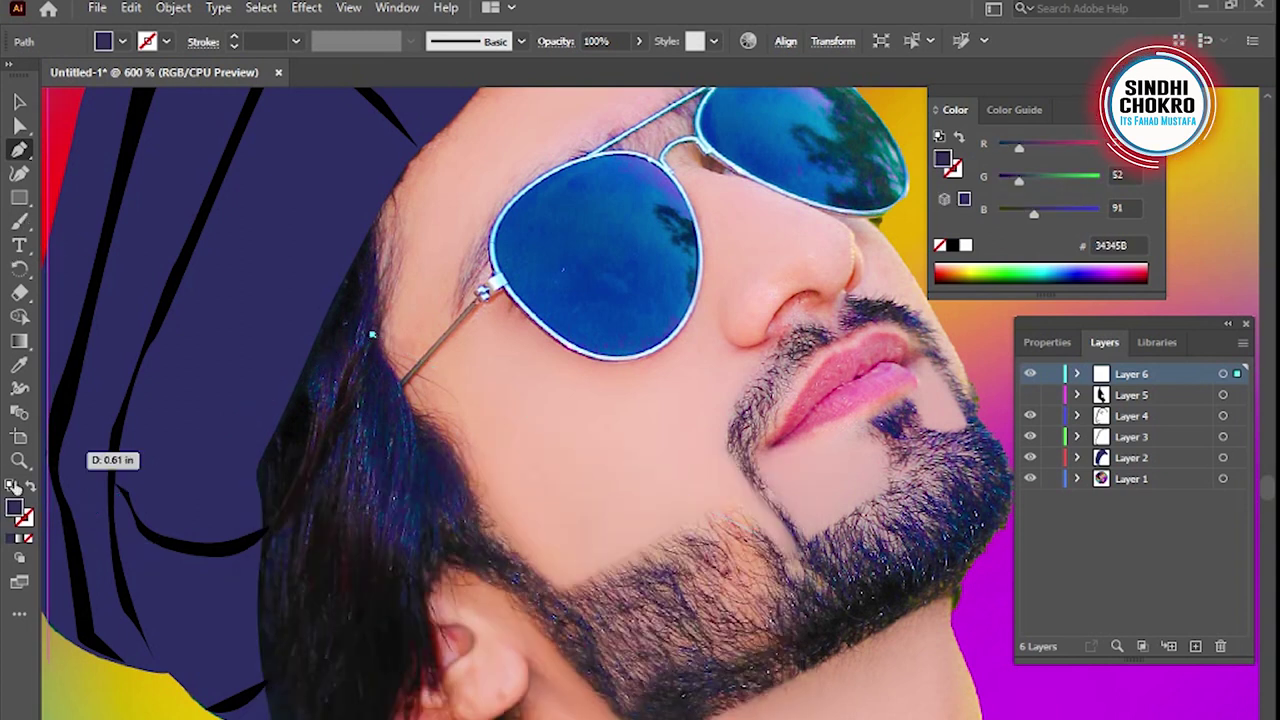
{"action": "left_click", "coordinate": [30, 487]}
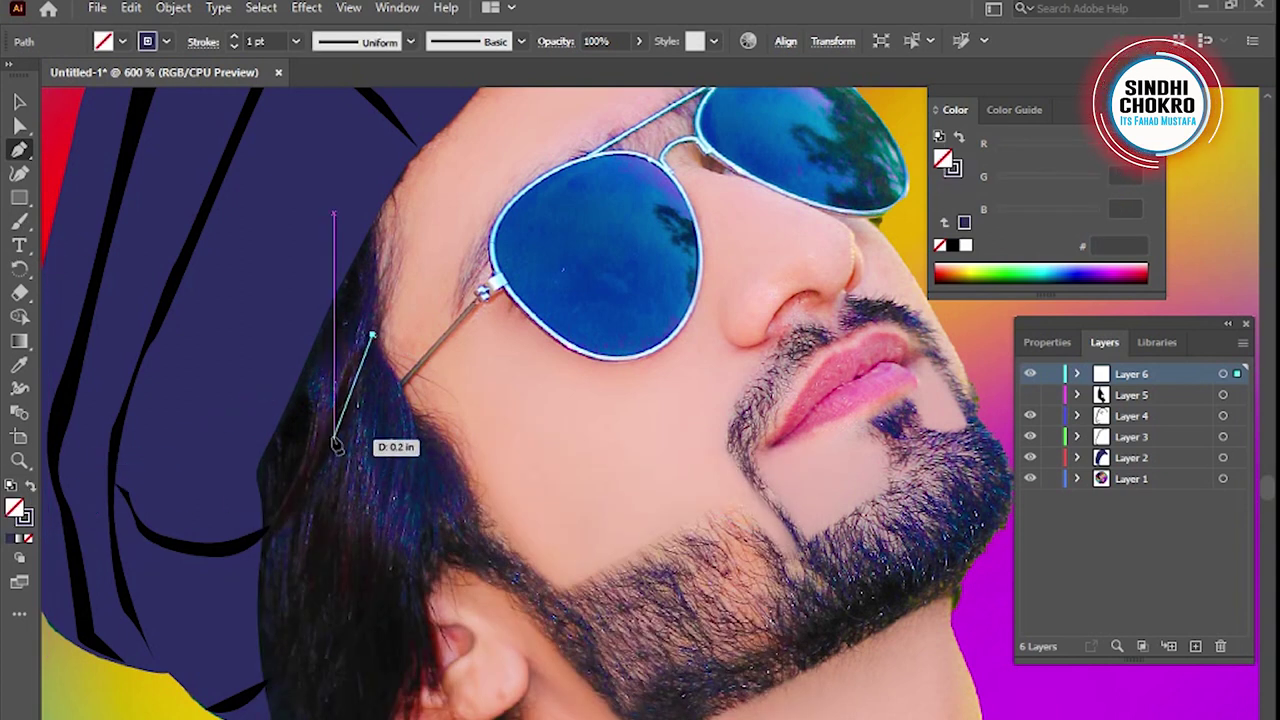
{"action": "left_click", "coordinate": [295, 41]}
{"action": "left_click", "coordinate": [309, 63]}
Draw a first closed, curved hair strand near the cheek, redoing an overly long attempt
{"action": "mouse_move", "coordinate": [346, 433]}
{"action": "left_mouse_down"}
{"action": "mouse_move", "coordinate": [294, 531]}
{"action": "mouse_move", "coordinate": [337, 430]}
{"action": "left_mouse_up"}
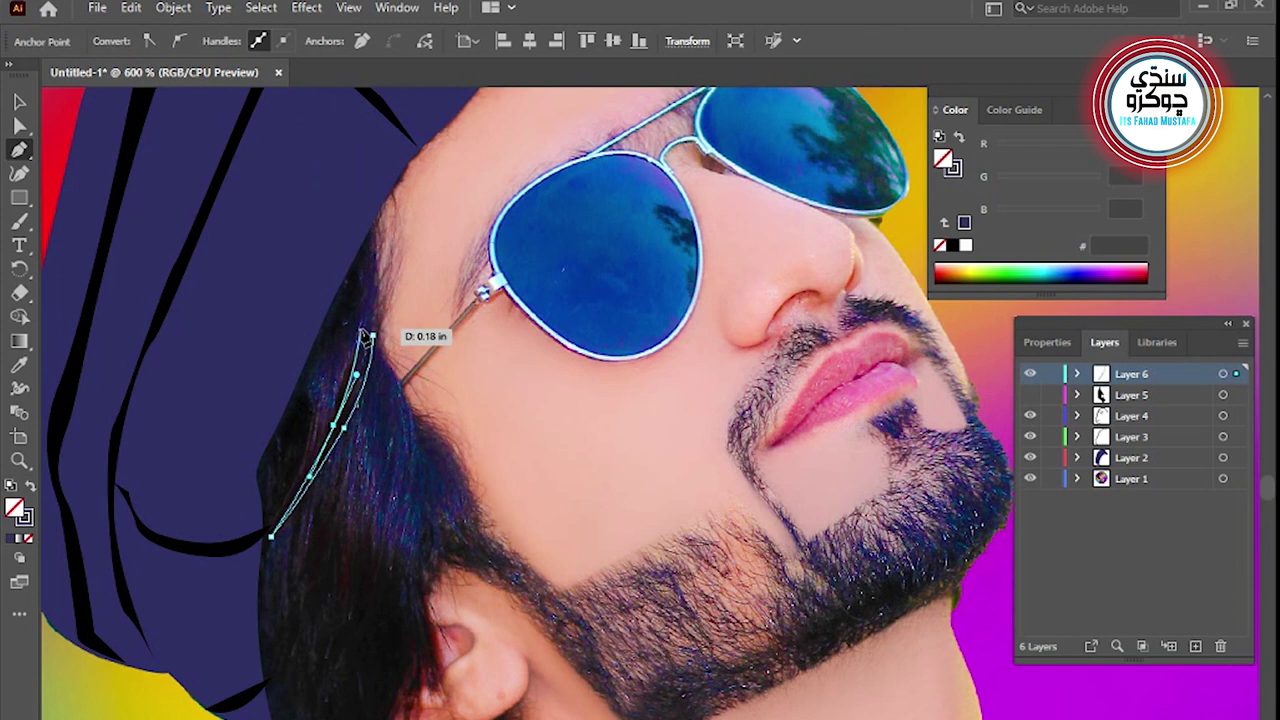
{"action": "left_click_drag", "start_coordinate": [369, 327], "coordinate": [369, 307]}
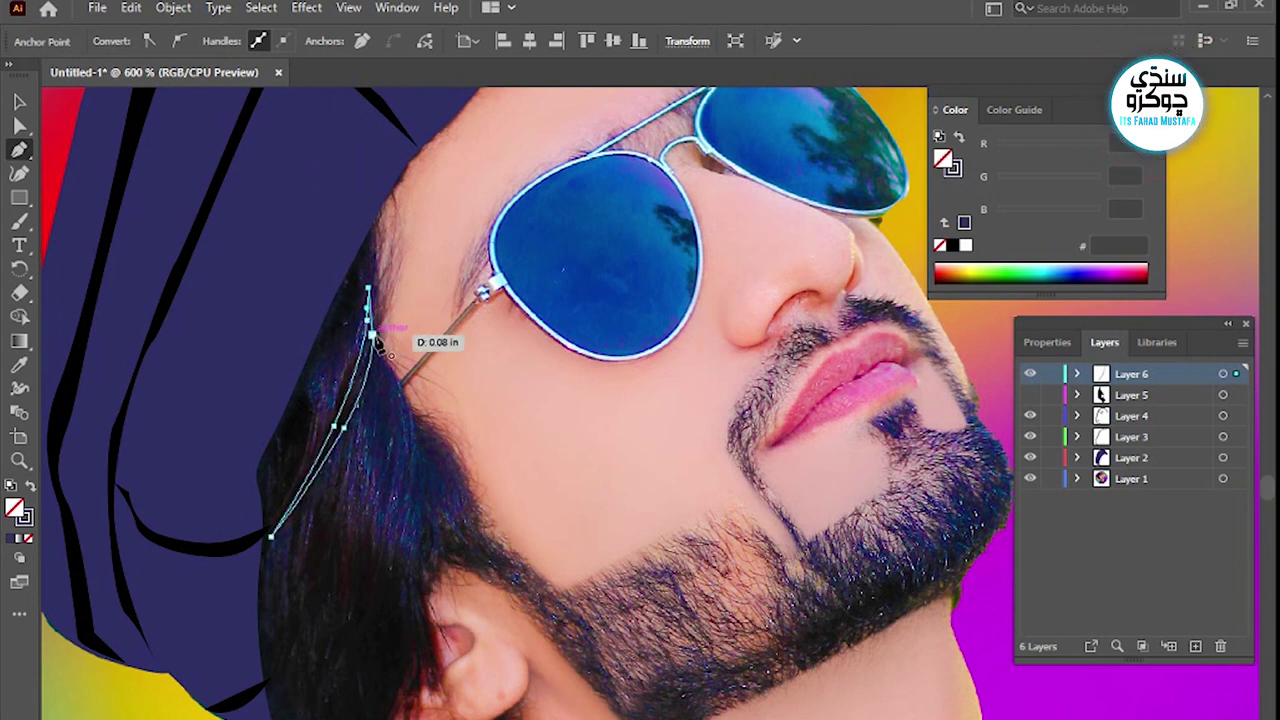
{"action": "left_click_drag", "start_coordinate": [358, 608], "coordinate": [415, 488]}
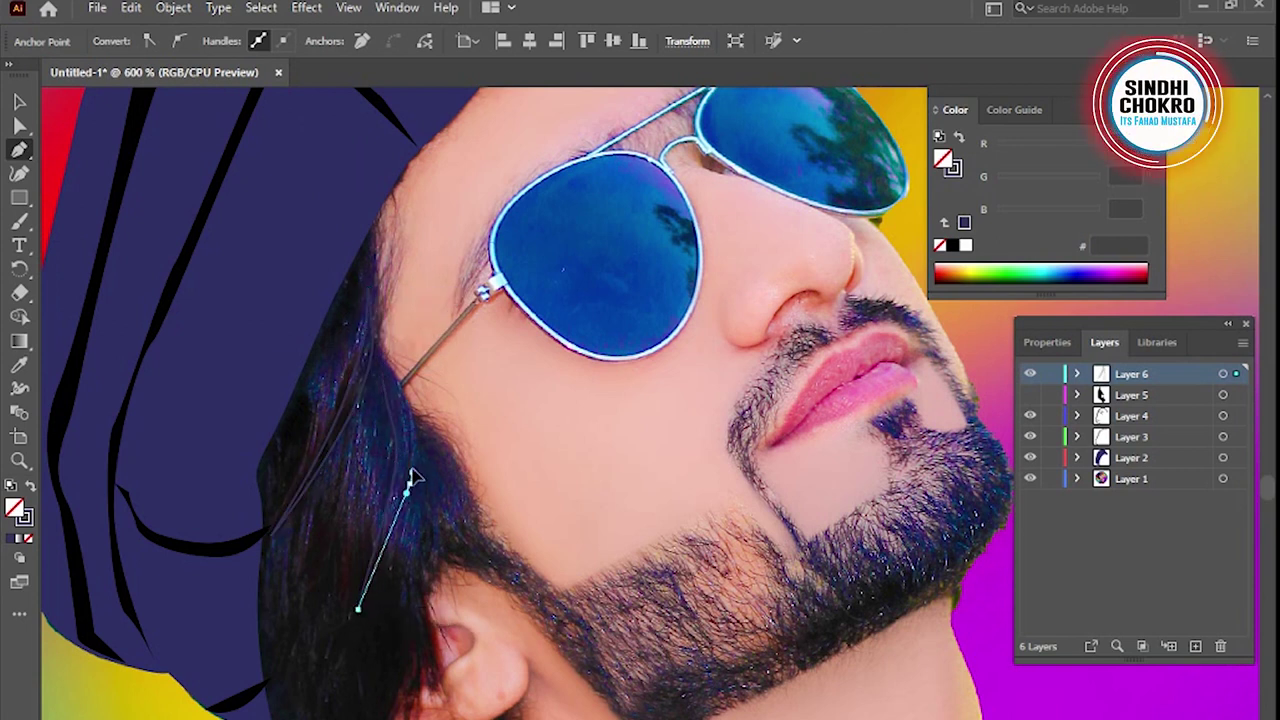
{"action": "left_click_drag", "start_coordinate": [378, 348], "coordinate": [378, 428]}
{"action": "key", "text": "ctrl+z"}
{"action": "left_click_drag", "start_coordinate": [366, 510], "coordinate": [357, 312]}
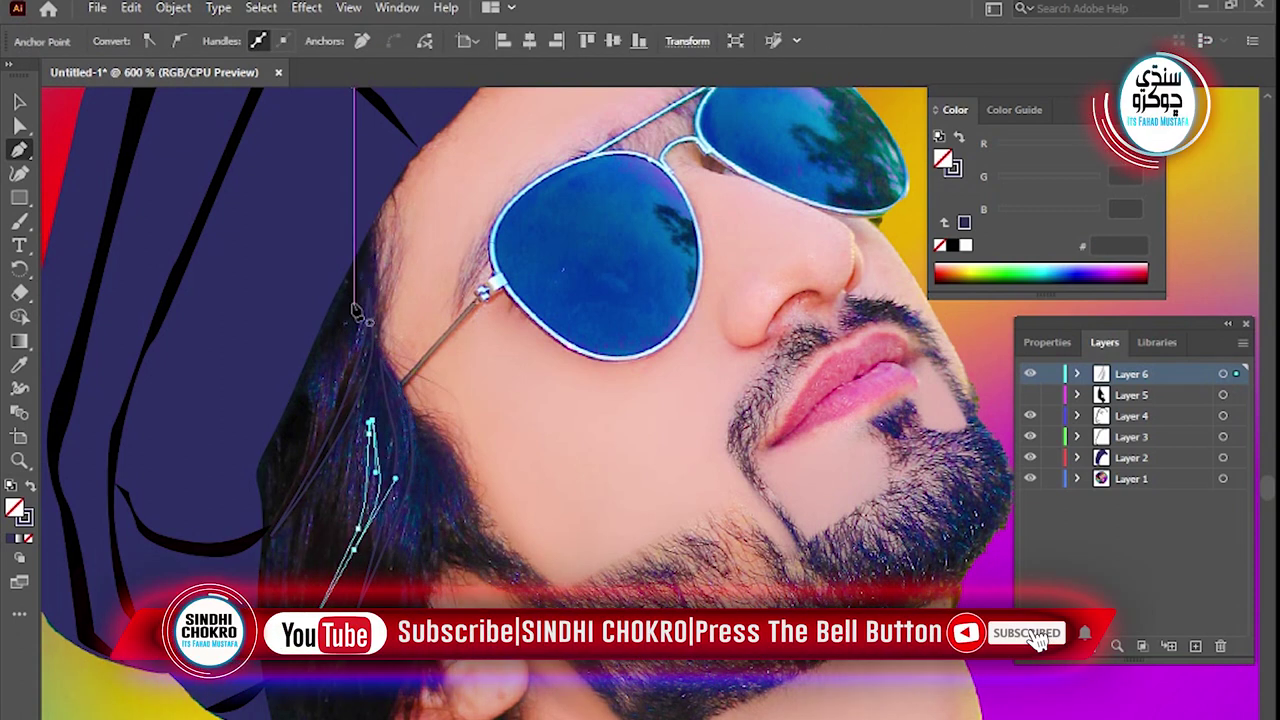
{"action": "key", "text": "ctrl+z"}
{"action": "left_click_drag", "start_coordinate": [276, 488], "coordinate": [314, 423]}
{"action": "mouse_move", "coordinate": [353, 305]}
{"action": "left_mouse_down"}
{"action": "mouse_move", "coordinate": [362, 345]}
{"action": "mouse_move", "coordinate": [366, 286]}
{"action": "left_mouse_up"}
{"action": "left_click", "coordinate": [290, 590]}
Draw a long, thin pointed strand running down the side hair
{"action": "left_click", "coordinate": [343, 470]}
{"action": "left_click_drag", "start_coordinate": [343, 470], "coordinate": [390, 465]}
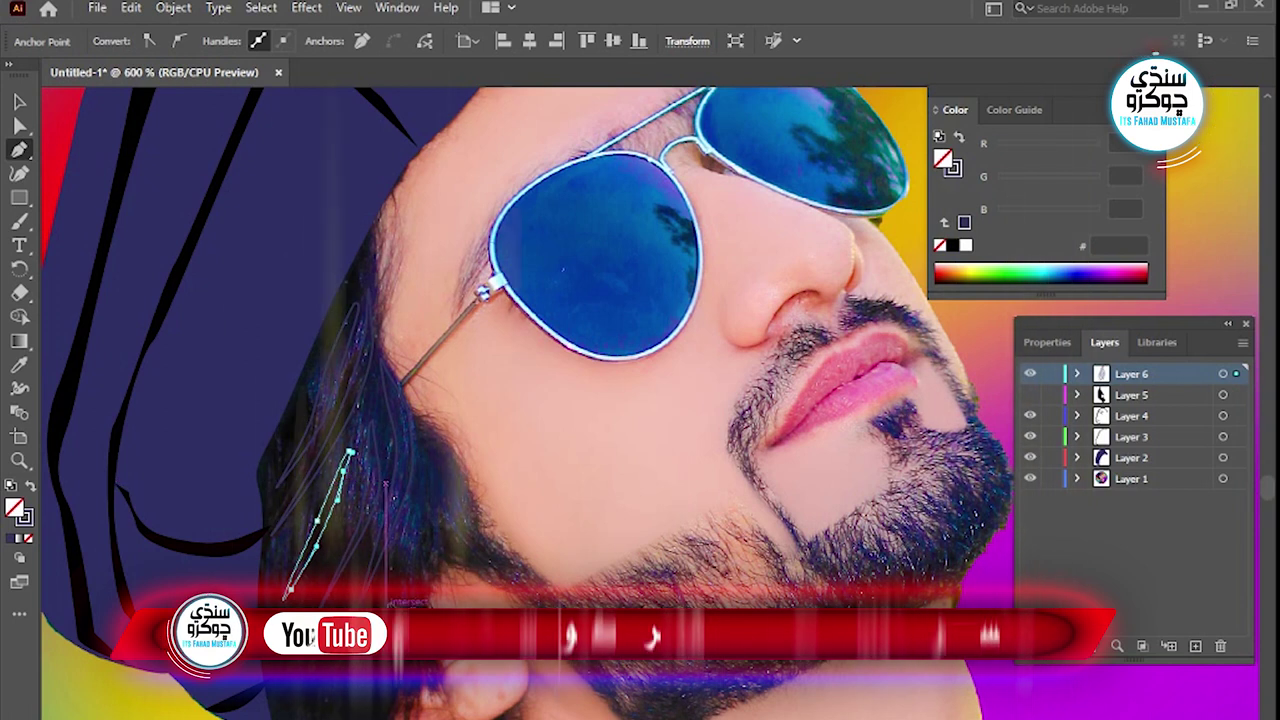
{"action": "left_click_drag", "start_coordinate": [417, 482], "coordinate": [410, 400]}
{"action": "left_click", "coordinate": [437, 685]}
{"action": "left_click_drag", "start_coordinate": [417, 482], "coordinate": [399, 492]}
{"action": "left_click_drag", "start_coordinate": [437, 685], "coordinate": [397, 712]}
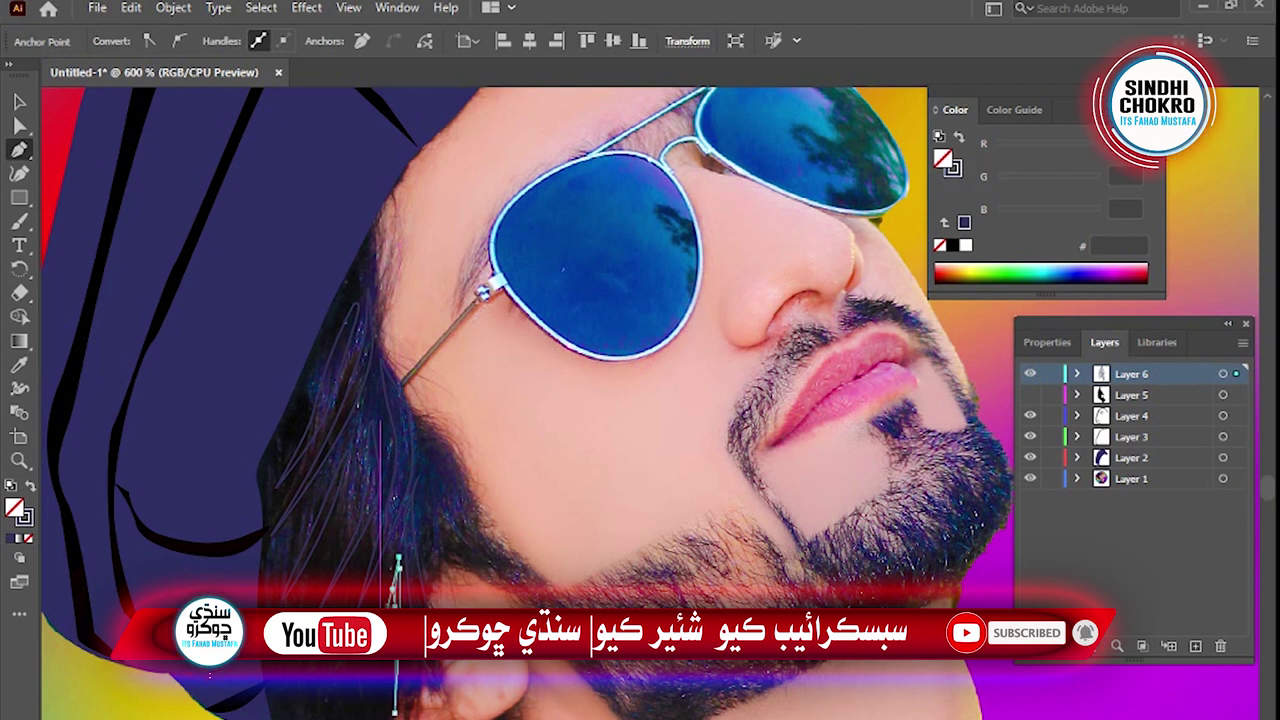
{"action": "left_click_drag", "start_coordinate": [388, 590], "coordinate": [356, 718]}
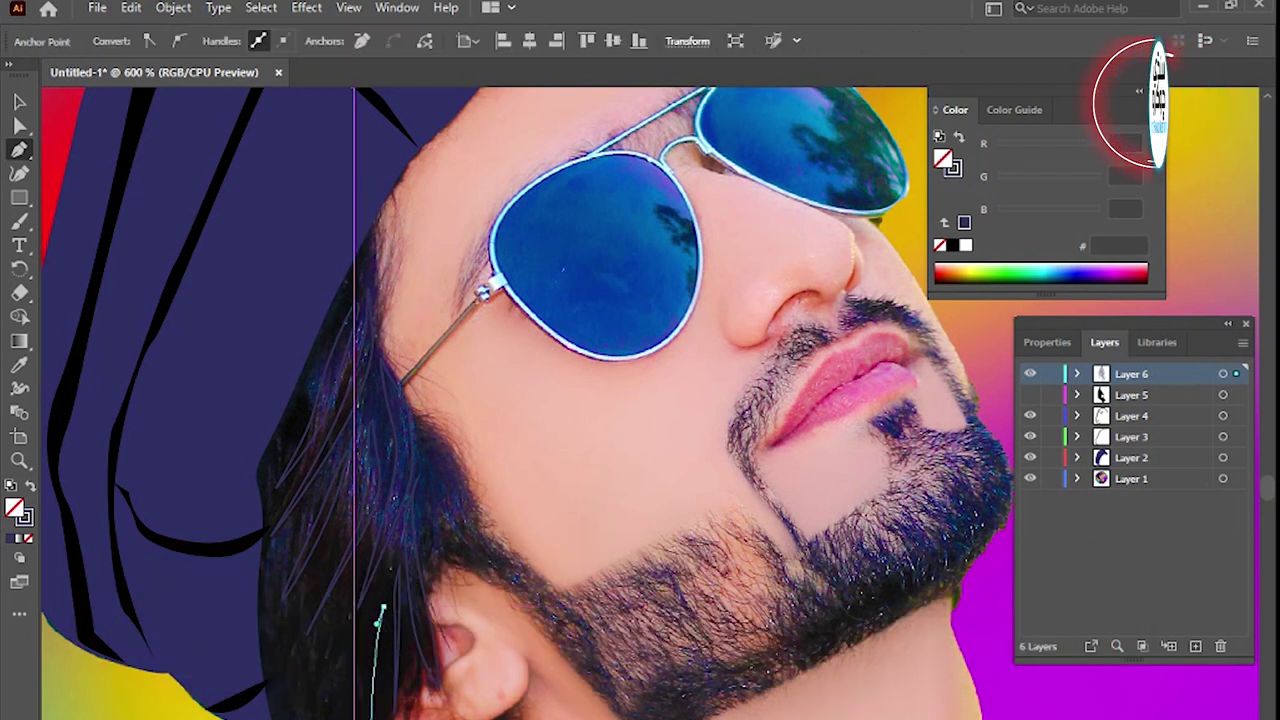
{"action": "left_click_drag", "start_coordinate": [350, 655], "coordinate": [356, 712]}
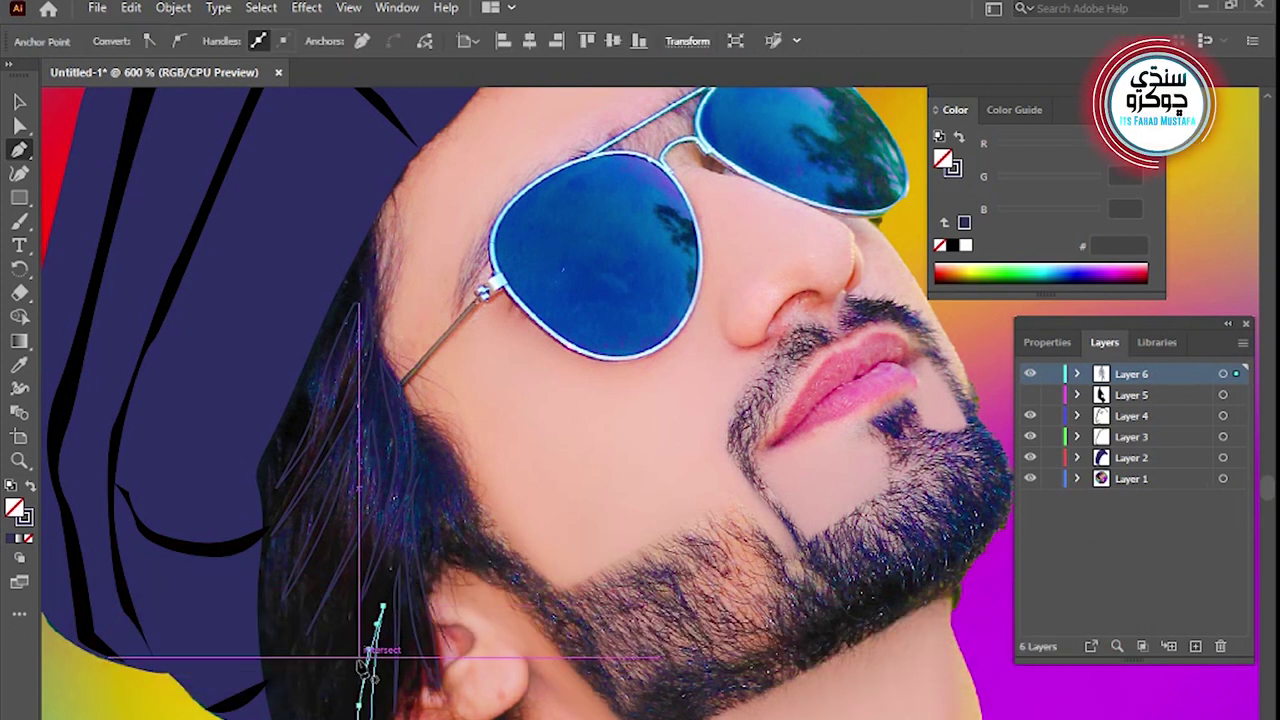
{"action": "left_click", "coordinate": [334, 213]}
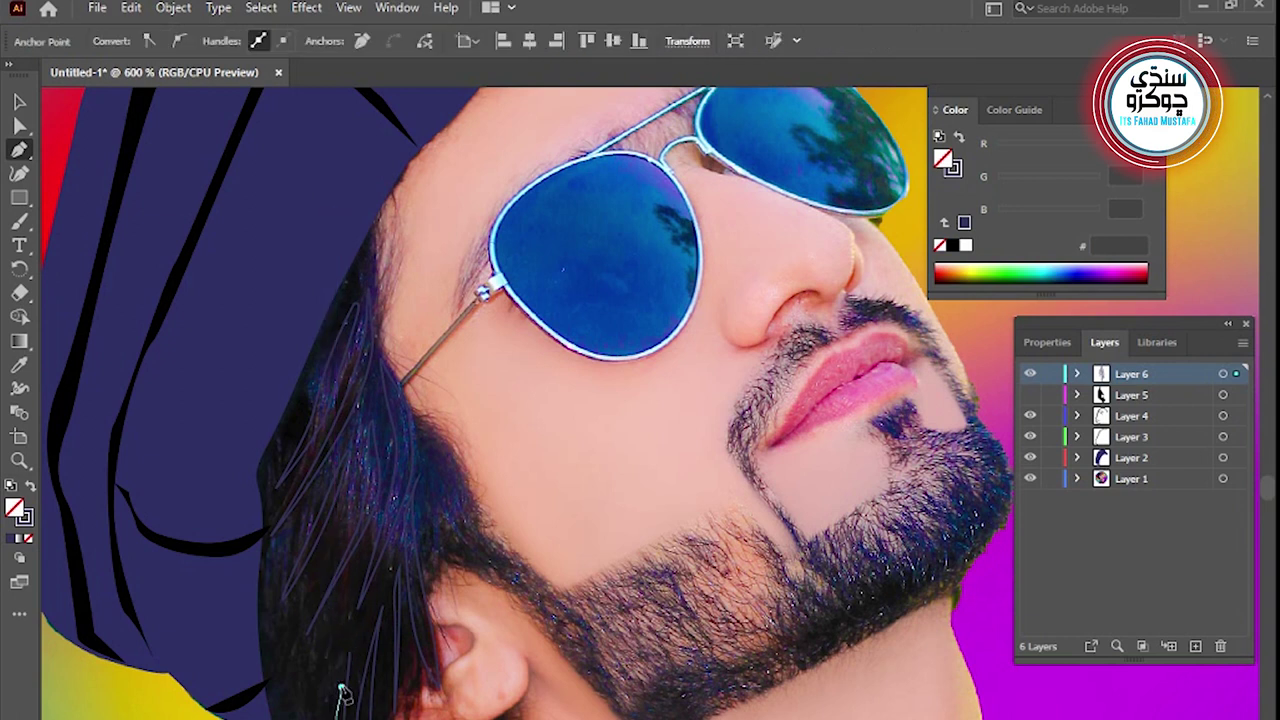
{"action": "left_click_drag", "start_coordinate": [334, 634], "coordinate": [325, 697]}
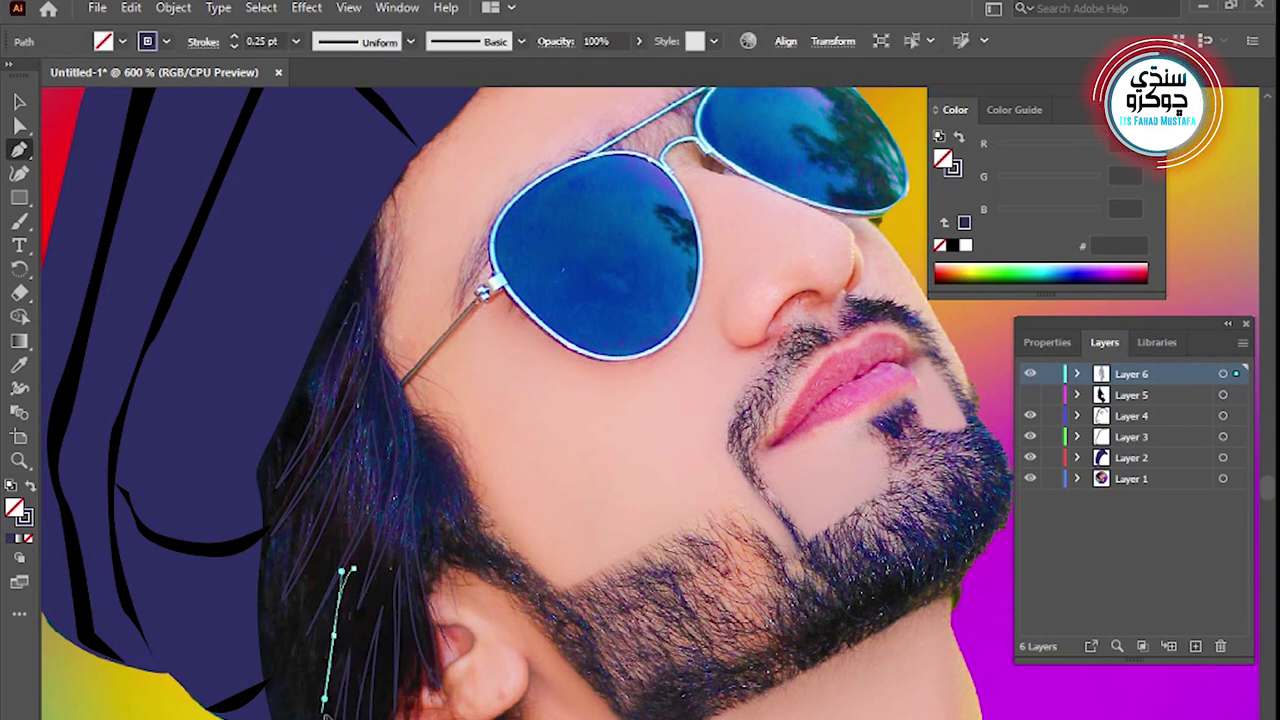
{"action": "left_click_drag", "start_coordinate": [343, 572], "coordinate": [366, 571]}
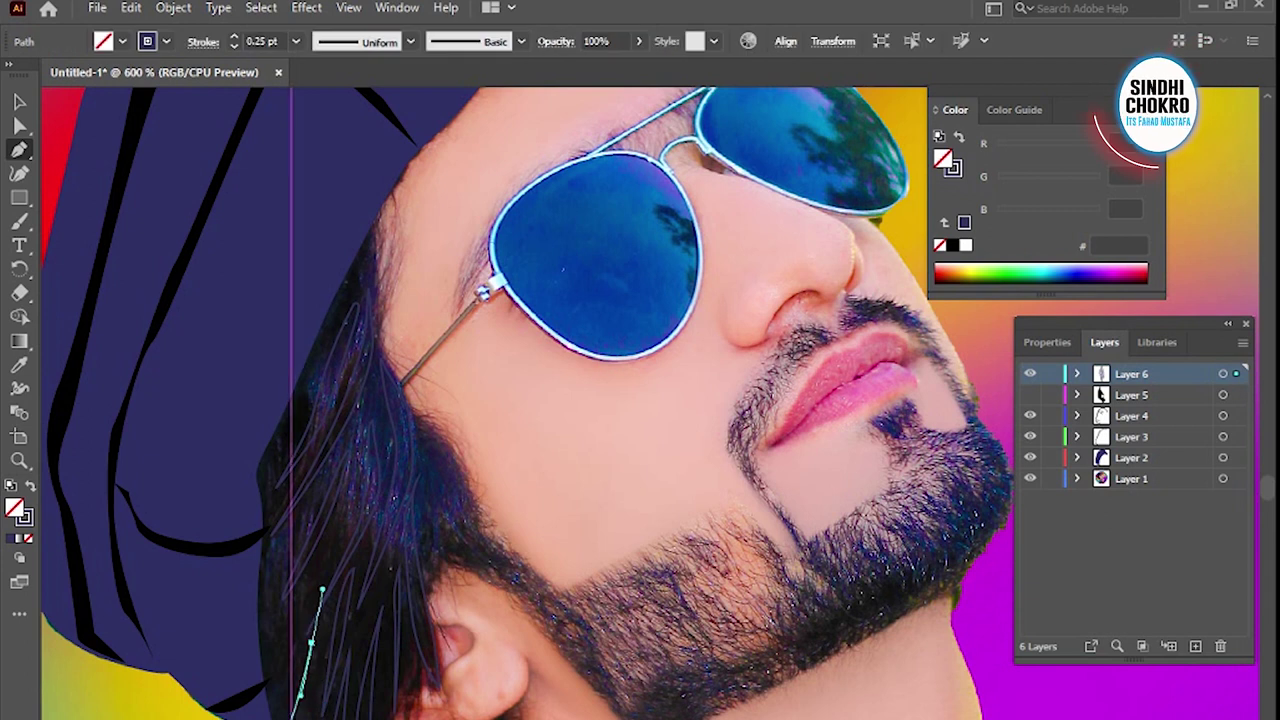
Add more short strands higher up and near the ear, then pan down to the neck
{"action": "left_click", "coordinate": [307, 420]}
{"action": "left_click_drag", "start_coordinate": [310, 648], "coordinate": [312, 688]}
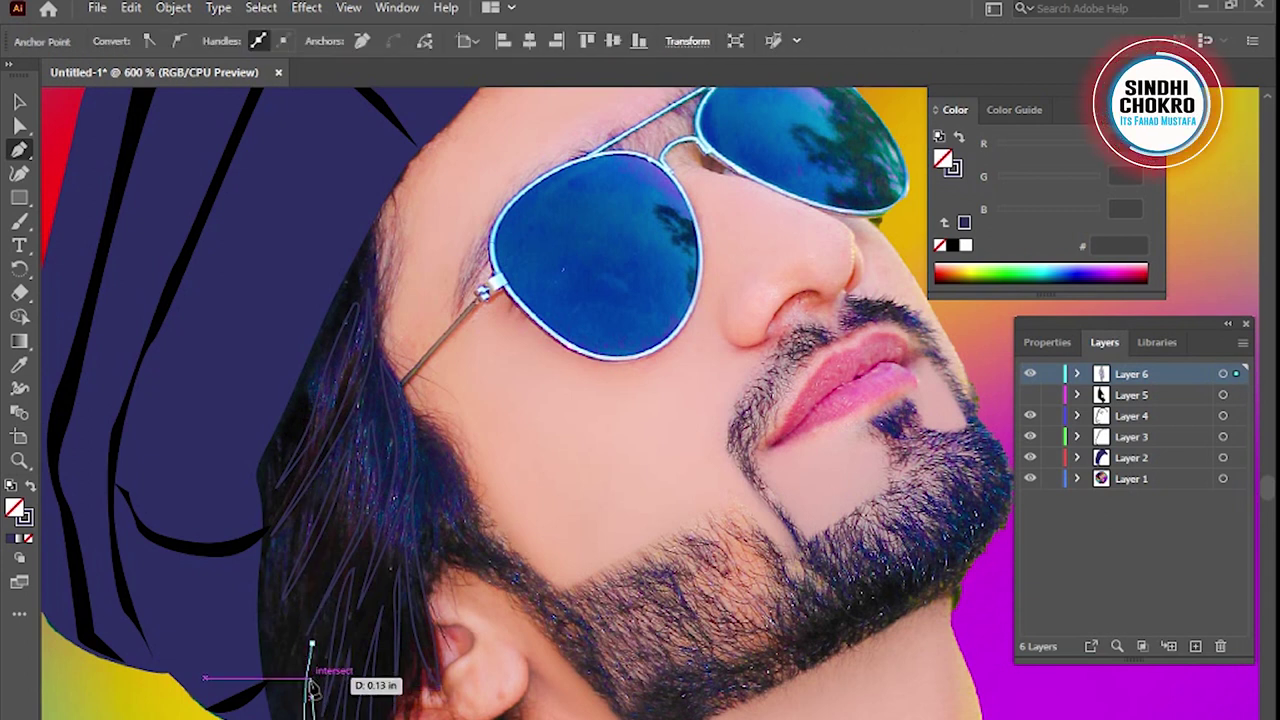
{"action": "left_click_drag", "start_coordinate": [263, 668], "coordinate": [292, 628]}
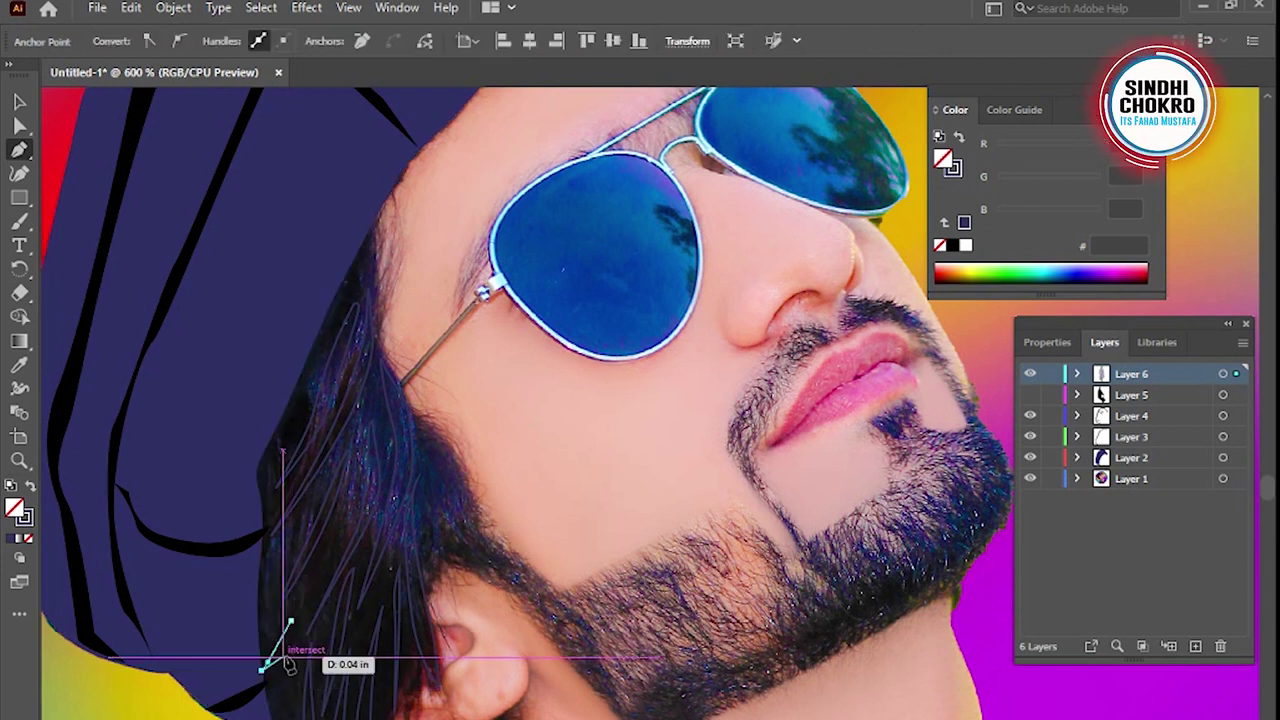
{"action": "left_click", "coordinate": [432, 470]}
{"action": "left_click_drag", "start_coordinate": [446, 556], "coordinate": [448, 535]}
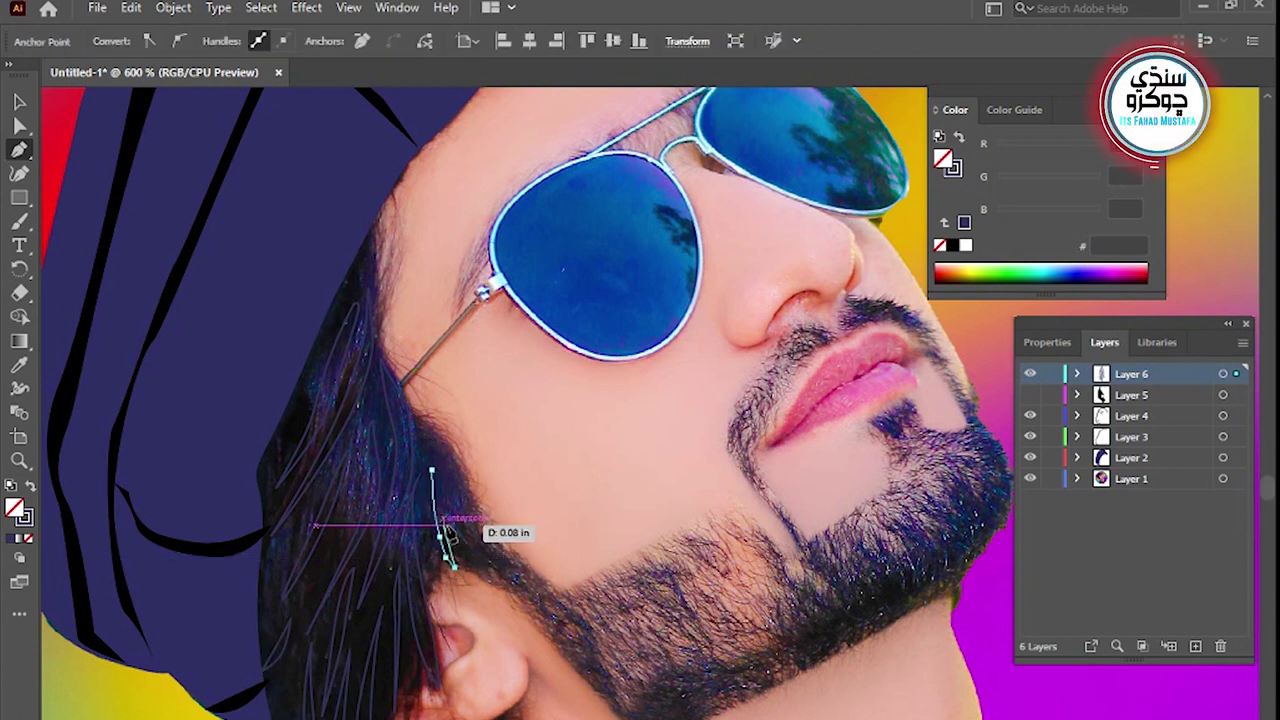
{"action": "left_click", "coordinate": [422, 500]}
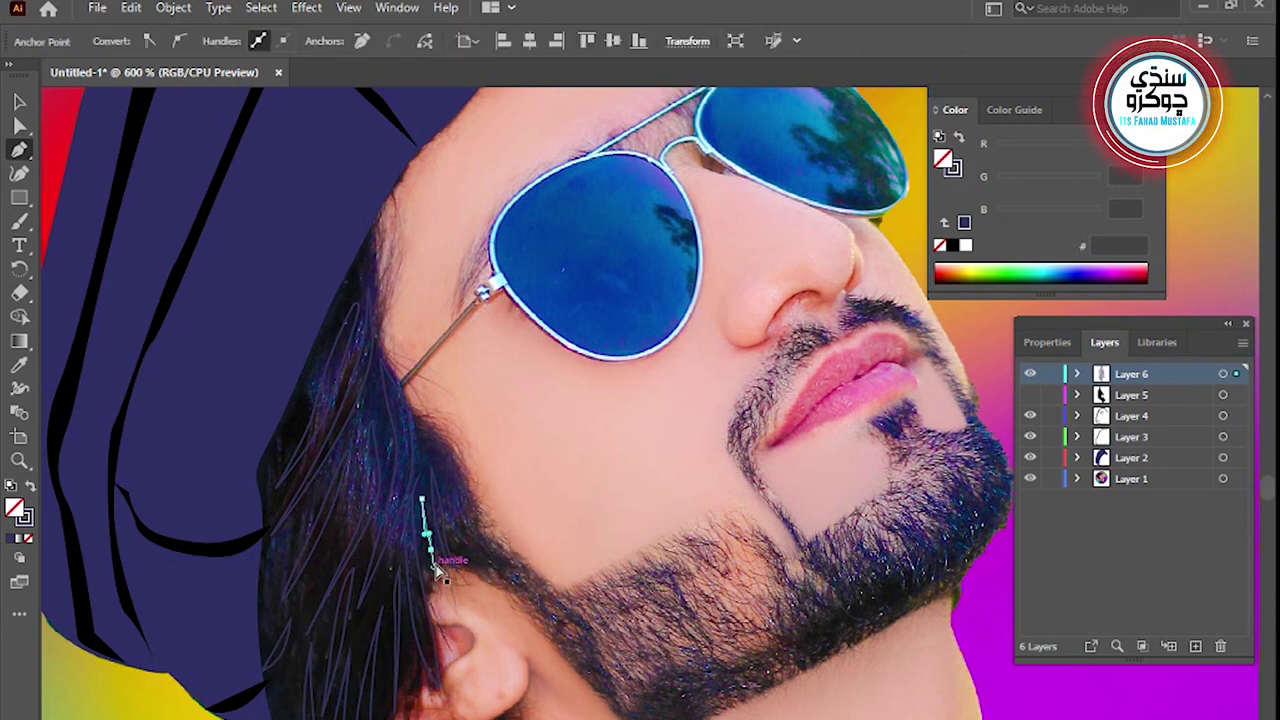
{"action": "left_click_drag", "start_coordinate": [422, 537], "coordinate": [437, 557]}
{"action": "left_click", "coordinate": [422, 500]}
{"action": "mouse_move", "coordinate": [425, 719]}
{"action": "left_mouse_down"}
{"action": "mouse_move", "coordinate": [345, 635]}
{"action": "mouse_move", "coordinate": [425, 650]}
{"action": "left_mouse_up"}
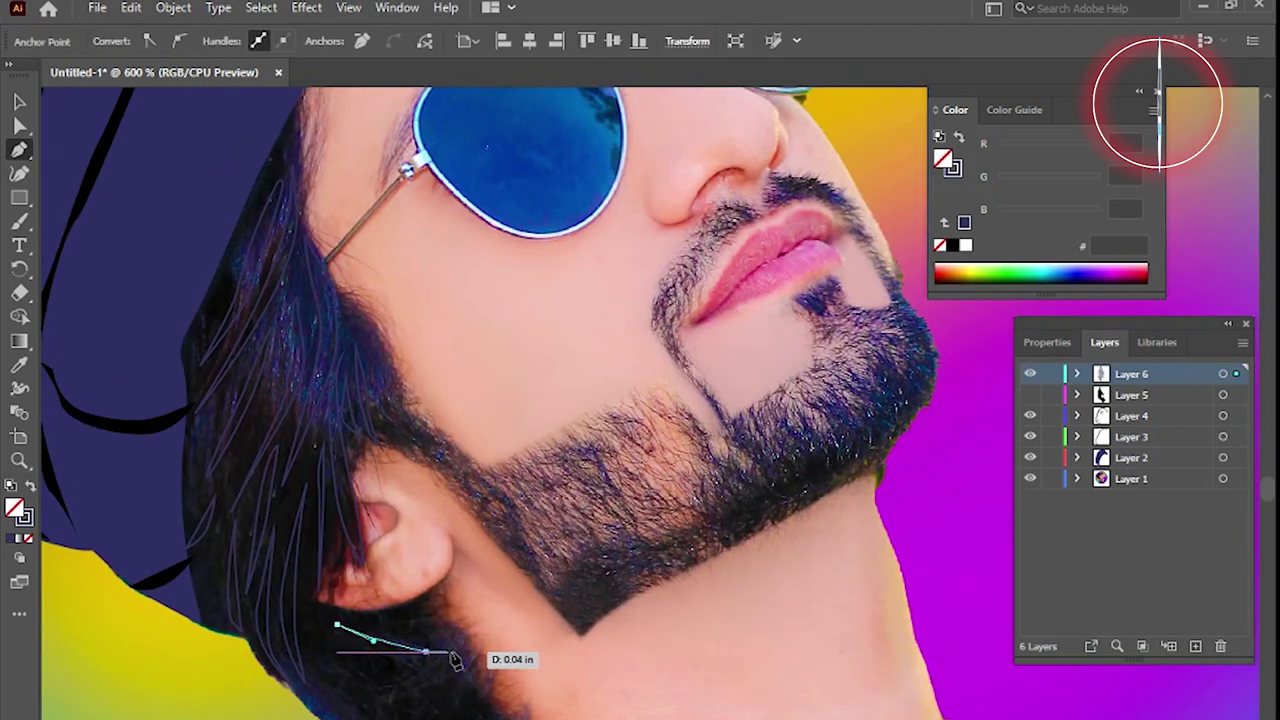
Draw curved strand paths along the bottom of the hair
{"action": "left_click", "coordinate": [334, 647]}
{"action": "left_click", "coordinate": [380, 674]}
{"action": "left_click_drag", "start_coordinate": [430, 685], "coordinate": [500, 686]}
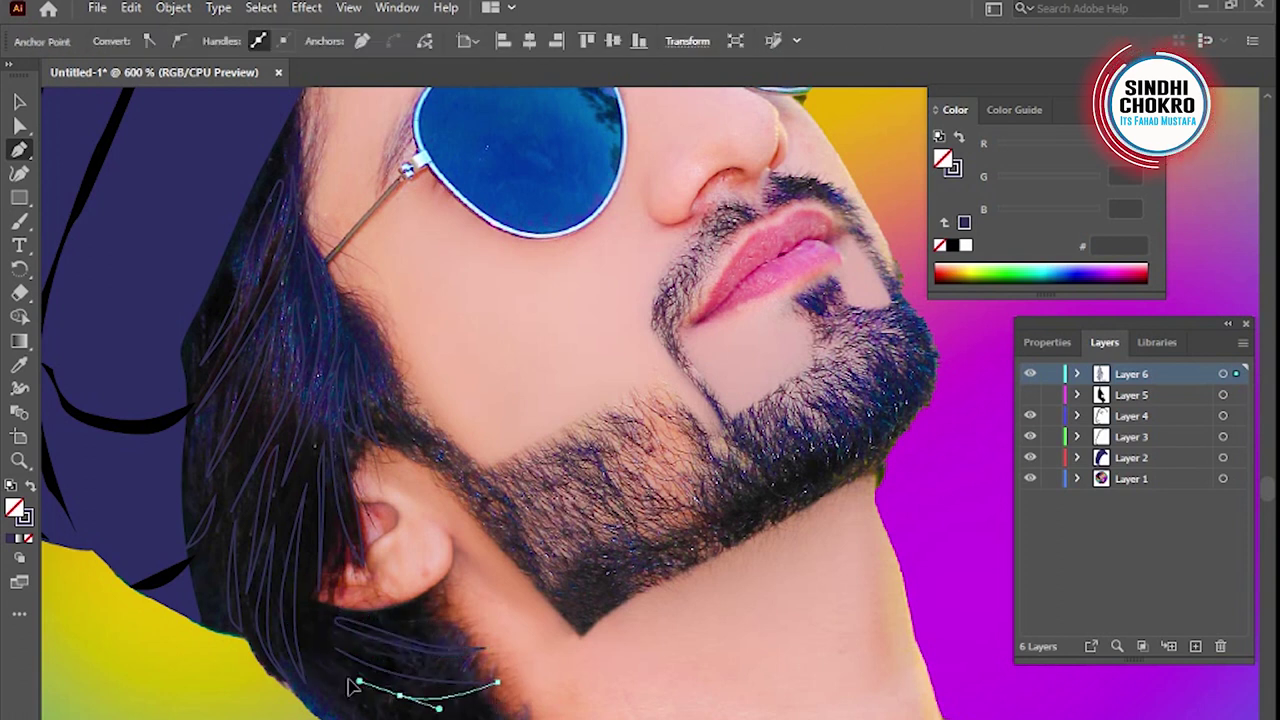
{"action": "mouse_move", "coordinate": [337, 690]}
{"action": "left_mouse_down"}
{"action": "mouse_move", "coordinate": [388, 716]}
{"action": "mouse_move", "coordinate": [440, 714]}
{"action": "left_mouse_up"}
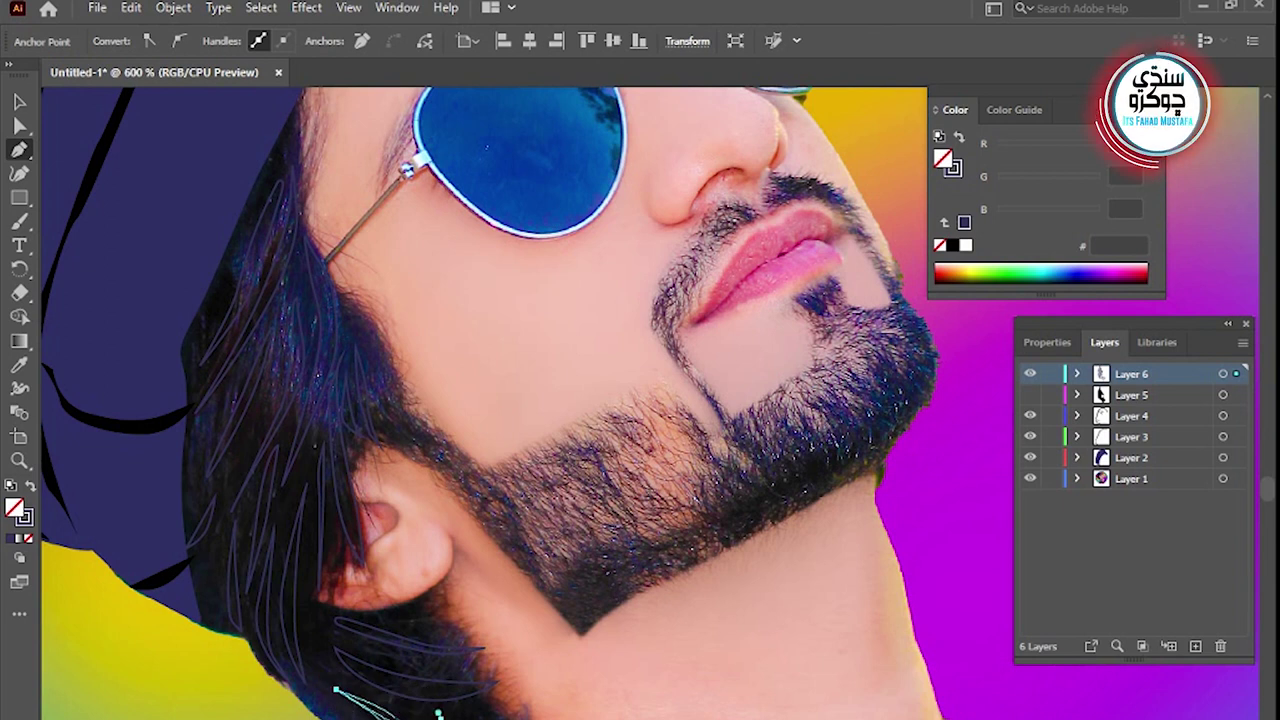
{"action": "left_click", "coordinate": [437, 712]}
{"action": "left_click", "coordinate": [437, 712]}
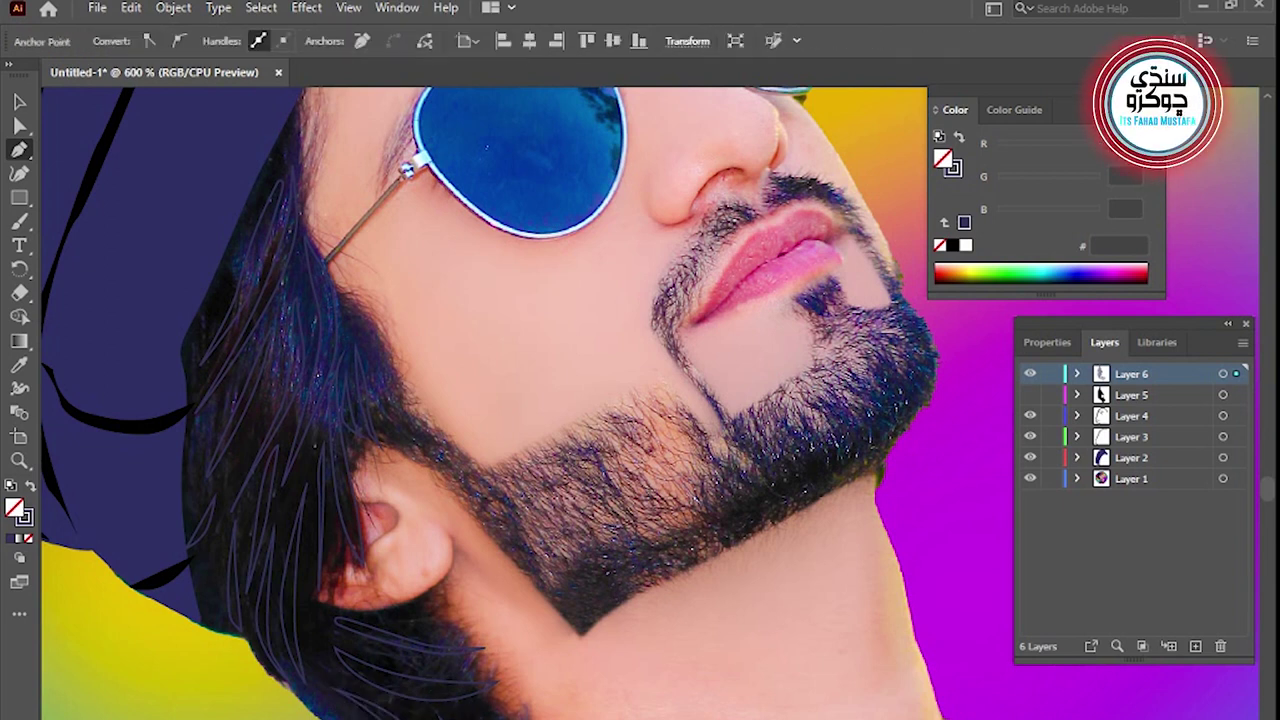
{"action": "left_click_drag", "start_coordinate": [522, 712], "coordinate": [533, 708]}
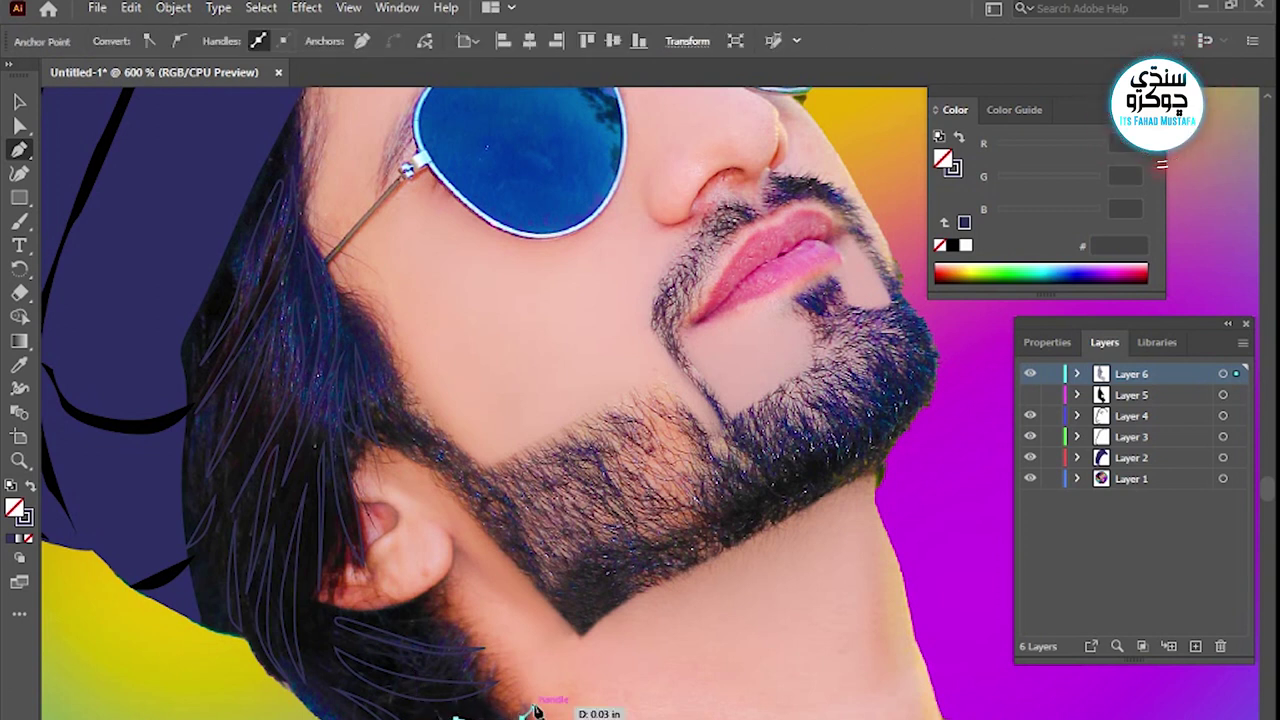
Add closed curved strands under the ear and near the neck
{"action": "left_click", "coordinate": [351, 641]}
{"action": "left_click", "coordinate": [375, 655]}
{"action": "mouse_move", "coordinate": [398, 665]}
{"action": "left_mouse_down"}
{"action": "mouse_move", "coordinate": [452, 680]}
{"action": "mouse_move", "coordinate": [393, 664]}
{"action": "left_mouse_up"}
{"action": "left_click_drag", "start_coordinate": [320, 646], "coordinate": [330, 662]}
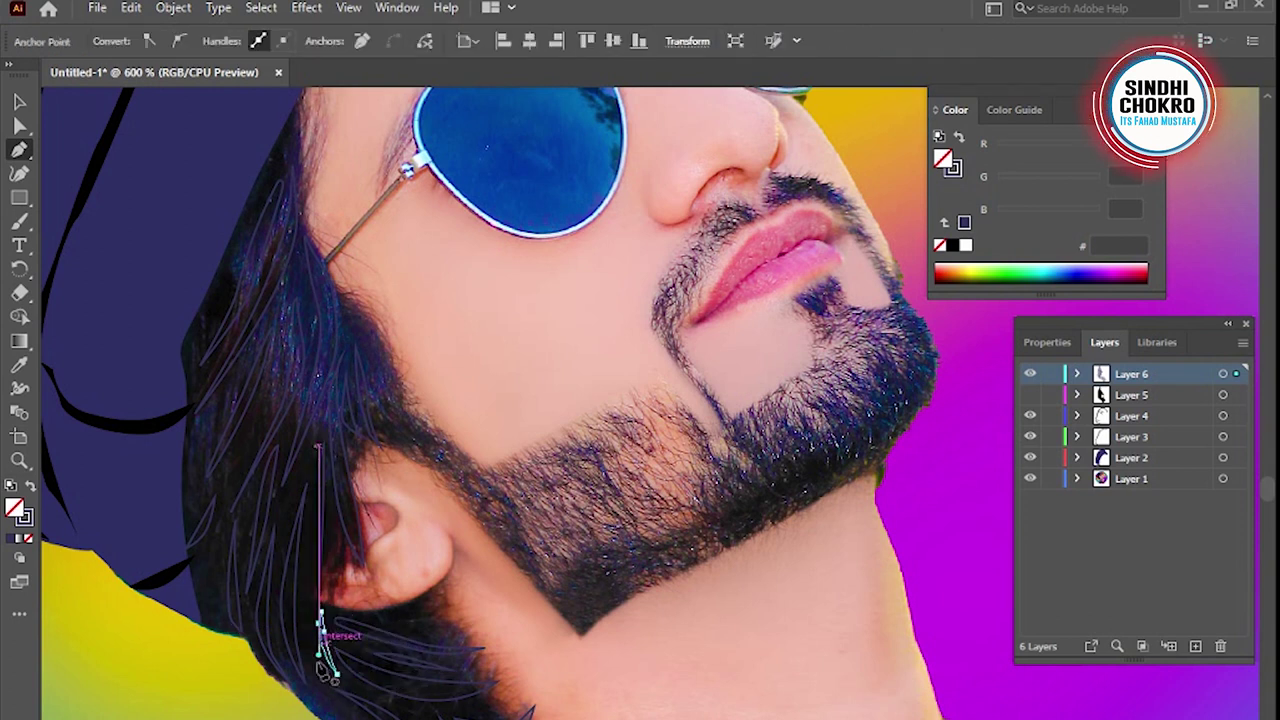
{"action": "left_click", "coordinate": [380, 608]}
{"action": "left_click_drag", "start_coordinate": [430, 624], "coordinate": [472, 626]}
{"action": "left_click", "coordinate": [403, 618]}
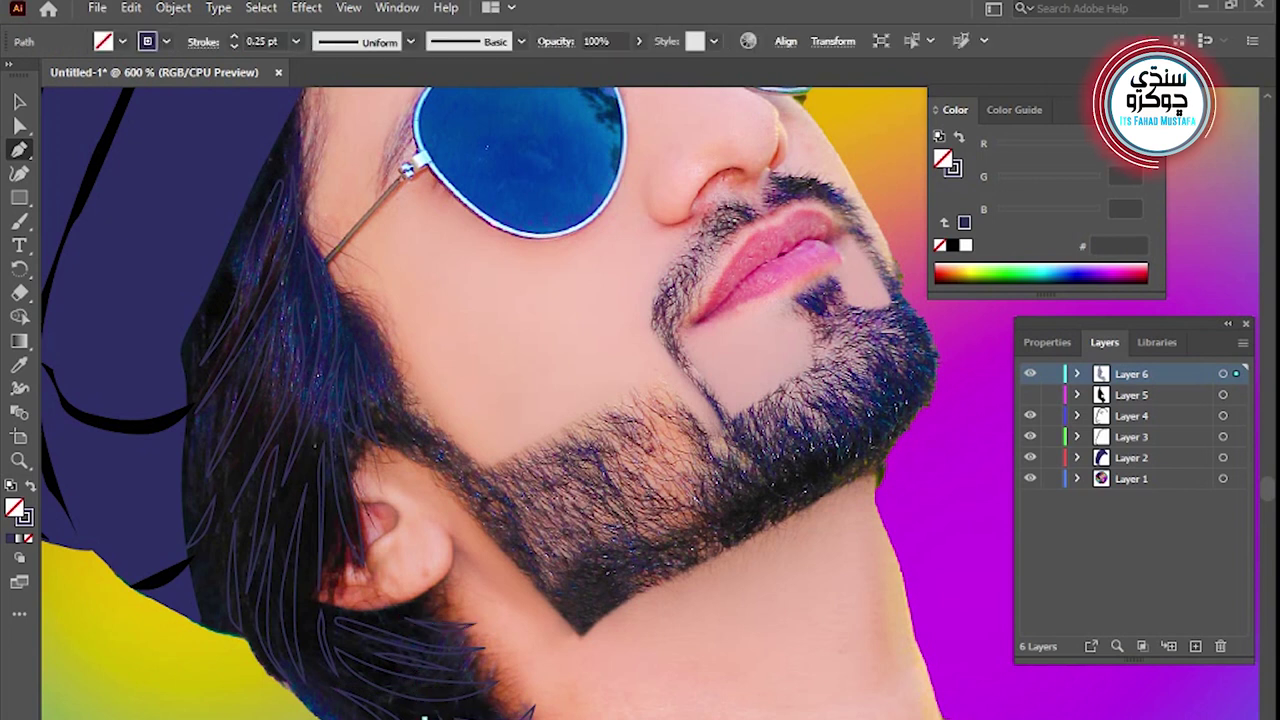
{"action": "left_click_drag", "start_coordinate": [417, 675], "coordinate": [417, 716]}
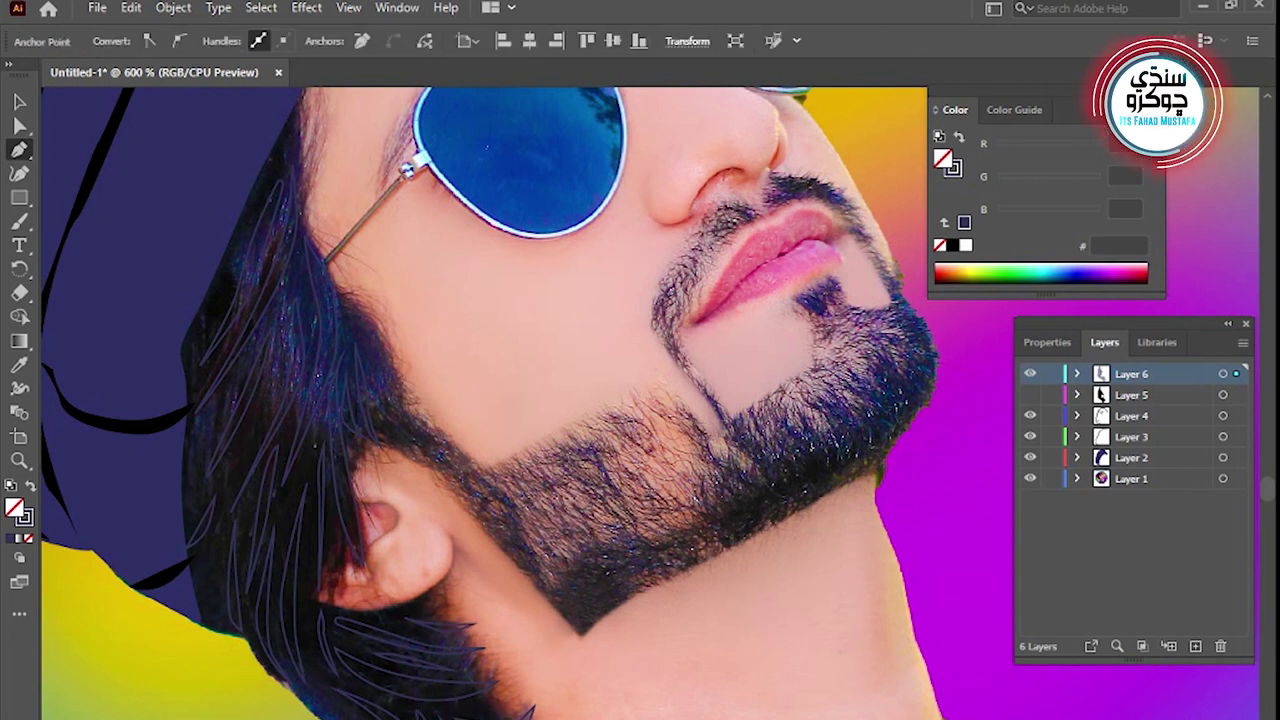
{"action": "left_click_drag", "start_coordinate": [375, 655], "coordinate": [332, 702]}
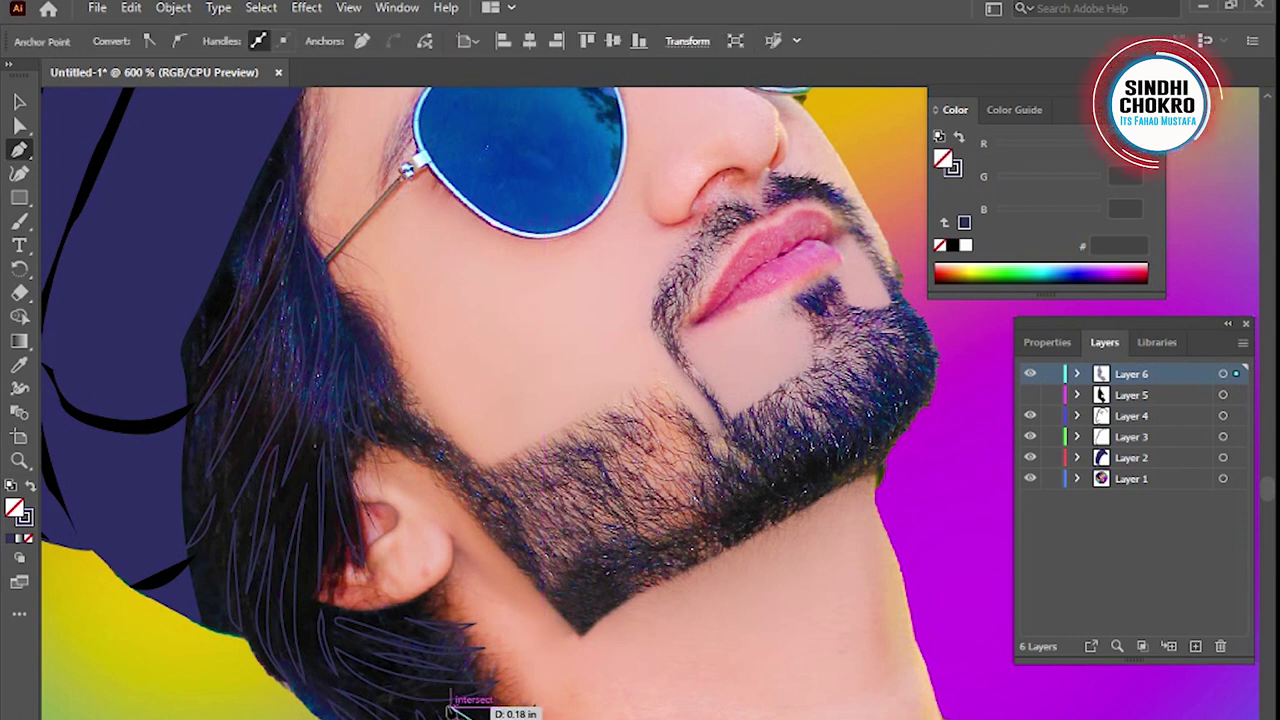
{"action": "mouse_move", "coordinate": [455, 710]}
{"action": "left_mouse_down"}
{"action": "mouse_move", "coordinate": [515, 710]}
{"action": "mouse_move", "coordinate": [442, 709]}
{"action": "left_mouse_up"}
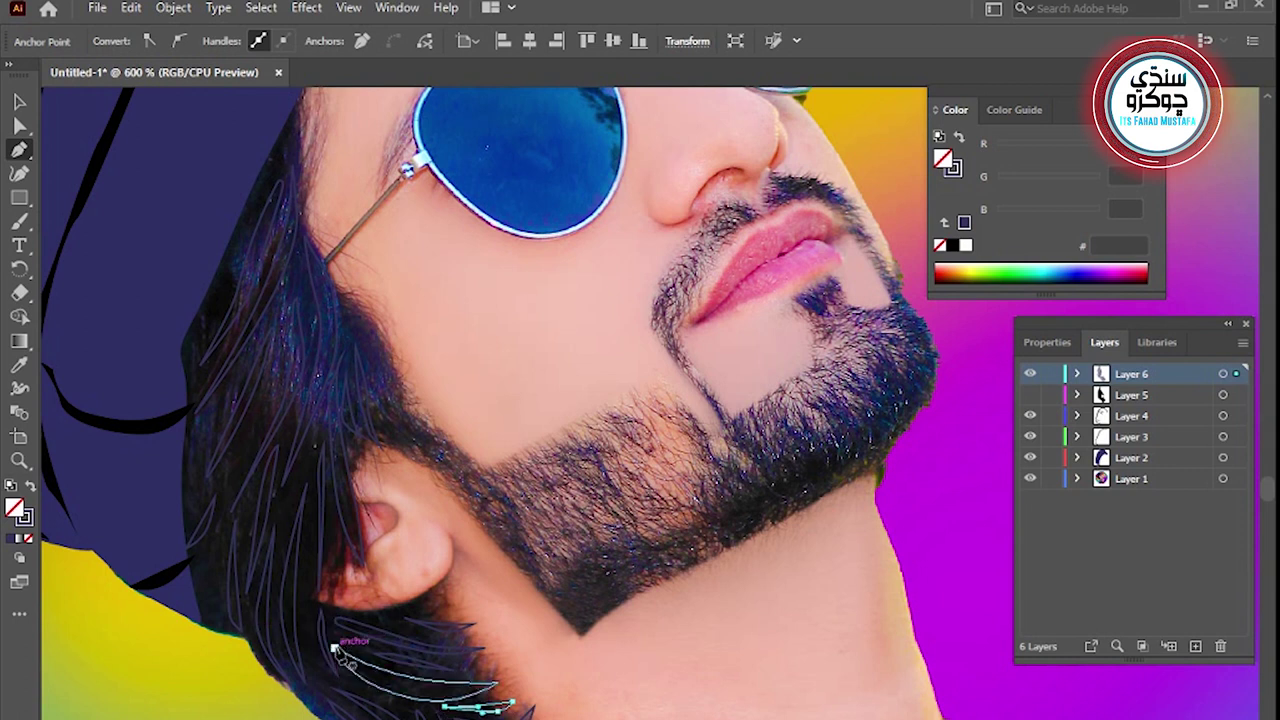
{"action": "left_click_drag", "start_coordinate": [343, 637], "coordinate": [346, 641]}
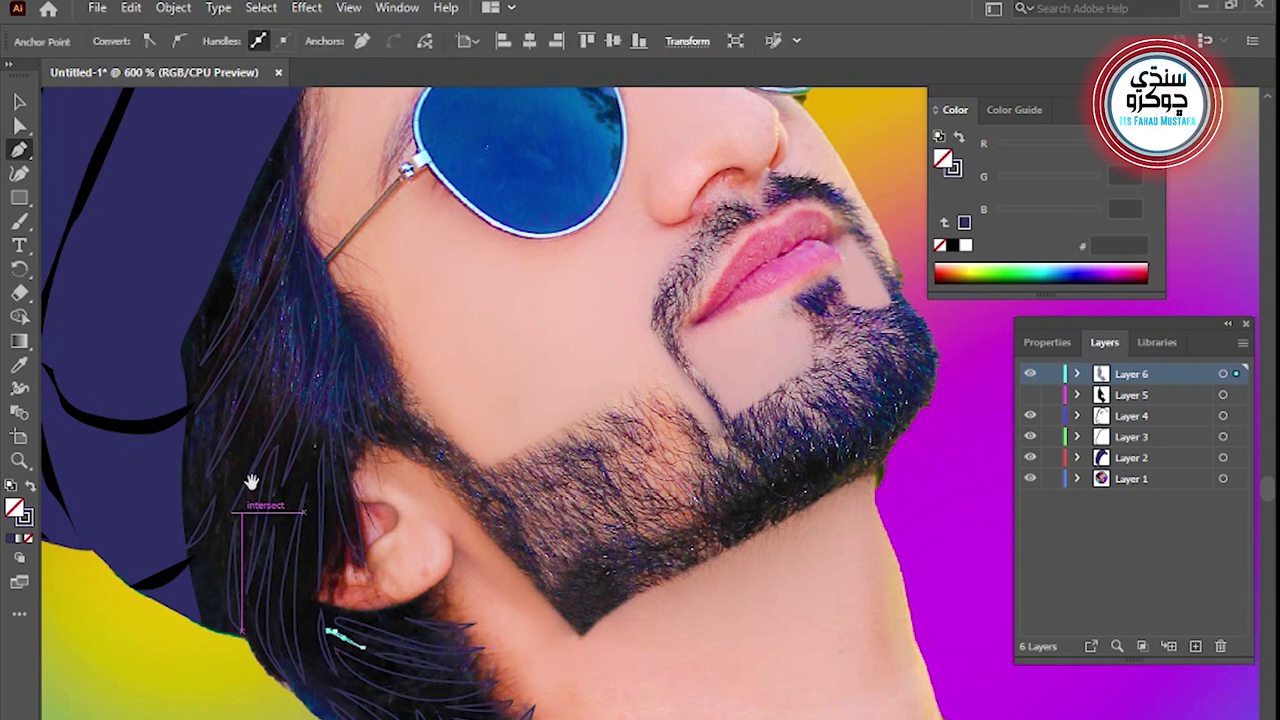
Draw curved closed strands high on the side hair near the temple and jaw
{"action": "scroll", "coordinate": [283, 445], "scroll_direction": "up", "scroll_amount": 2}
{"action": "left_click_drag", "start_coordinate": [264, 470], "coordinate": [294, 420]}
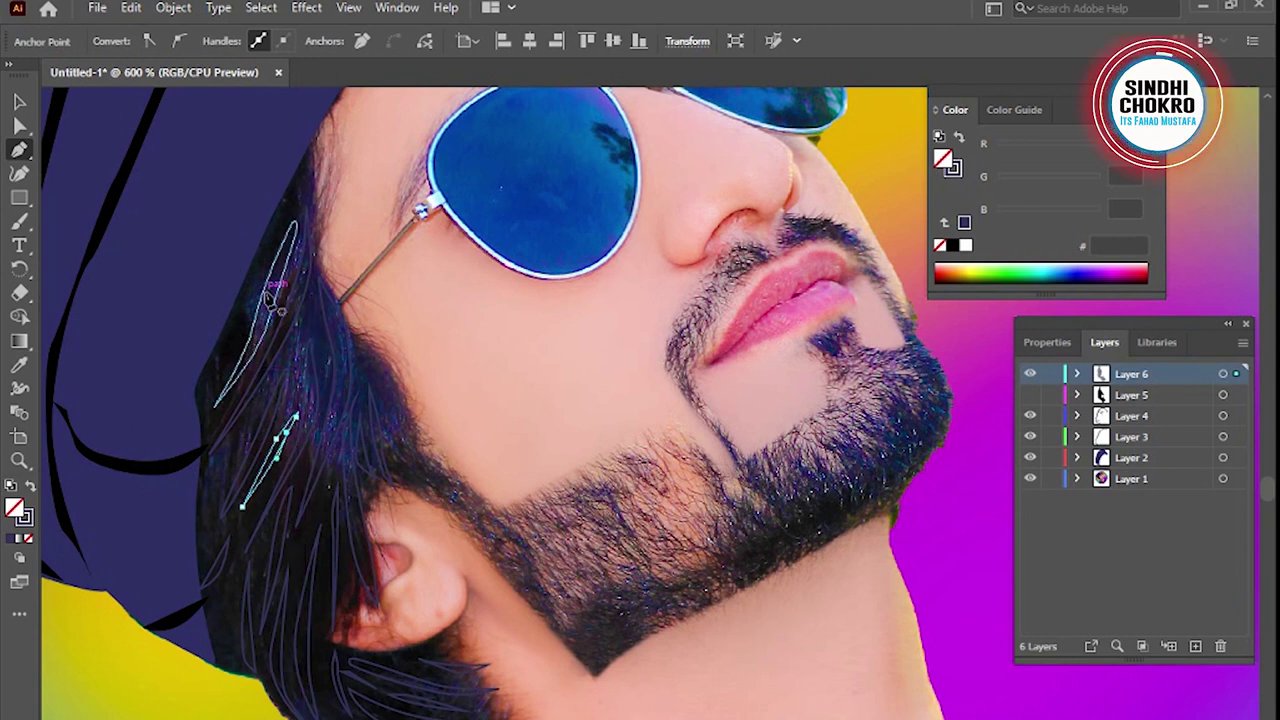
{"action": "mouse_move", "coordinate": [318, 162]}
{"action": "left_mouse_down"}
{"action": "mouse_move", "coordinate": [315, 237]}
{"action": "mouse_move", "coordinate": [320, 160]}
{"action": "left_mouse_up"}
{"action": "left_click_drag", "start_coordinate": [318, 170], "coordinate": [320, 172]}
{"action": "left_click", "coordinate": [440, 420], "text": "ctrl"}
{"action": "left_click", "coordinate": [420, 488]}
{"action": "left_click_drag", "start_coordinate": [400, 445], "coordinate": [398, 425]}
{"action": "left_click", "coordinate": [389, 393]}
{"action": "left_click", "coordinate": [375, 370], "text": "ctrl"}
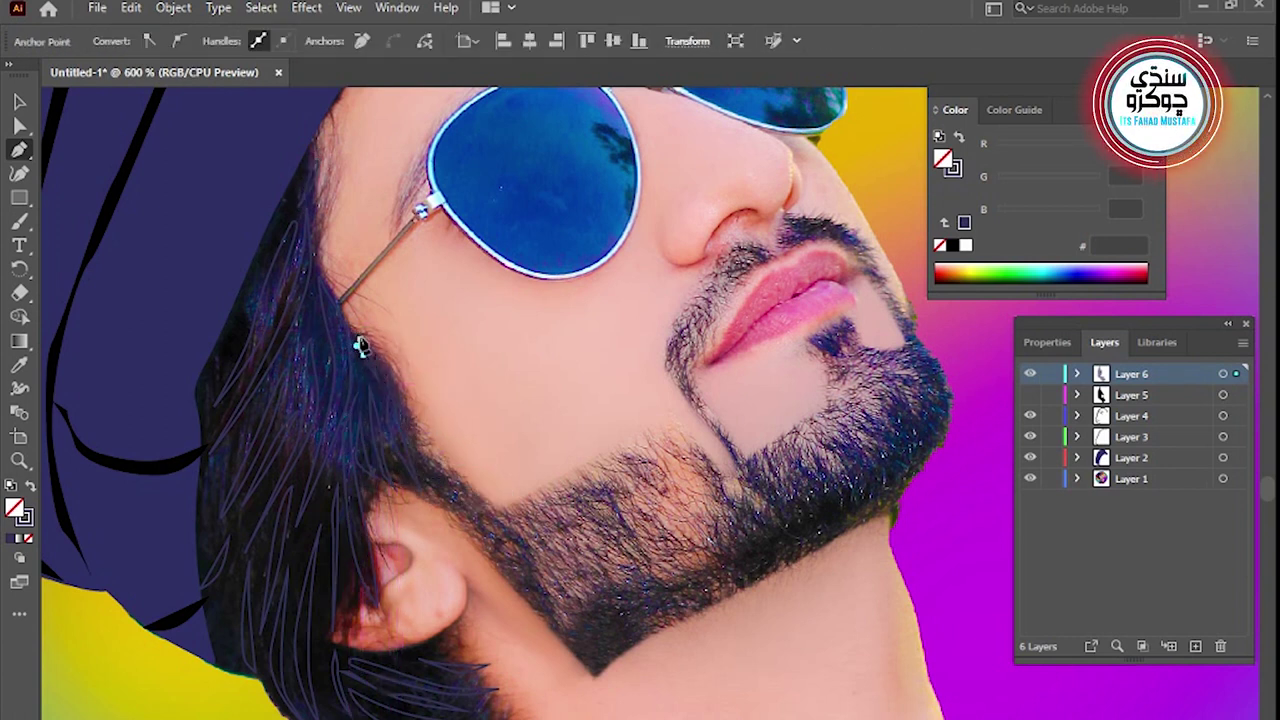
Add short closed strands beside and left of the ear
{"action": "left_click", "coordinate": [323, 492]}
{"action": "left_click_drag", "start_coordinate": [300, 548], "coordinate": [288, 558]}
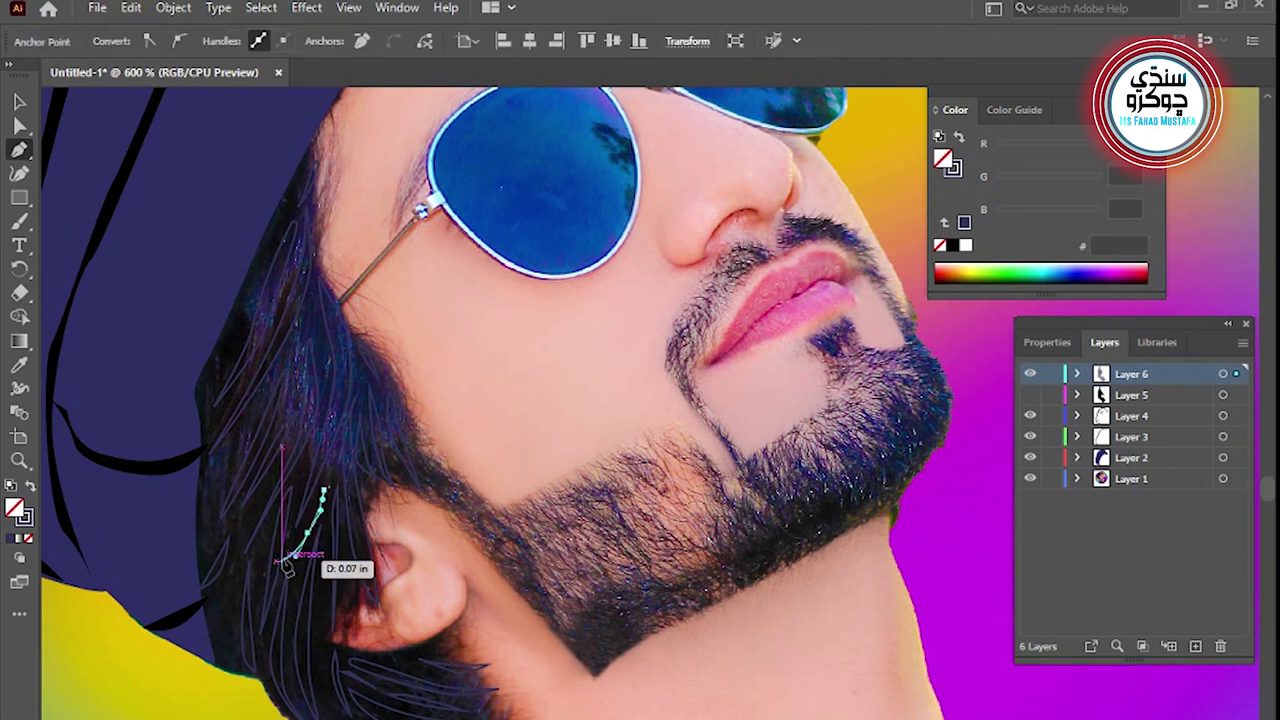
{"action": "left_click_drag", "start_coordinate": [323, 492], "coordinate": [328, 500]}
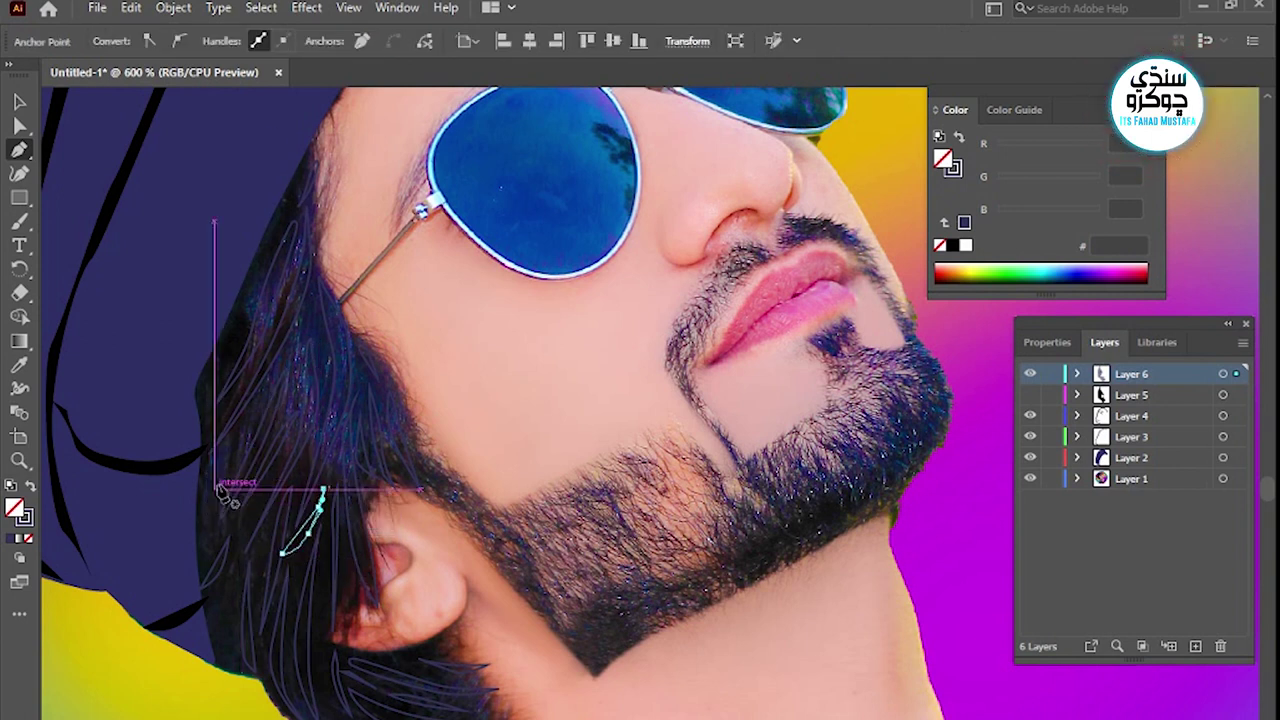
{"action": "left_click", "coordinate": [251, 434], "text": "ctrl"}
{"action": "left_click", "coordinate": [245, 432]}
{"action": "left_click_drag", "start_coordinate": [205, 508], "coordinate": [260, 430]}
{"action": "left_click", "coordinate": [287, 373]}
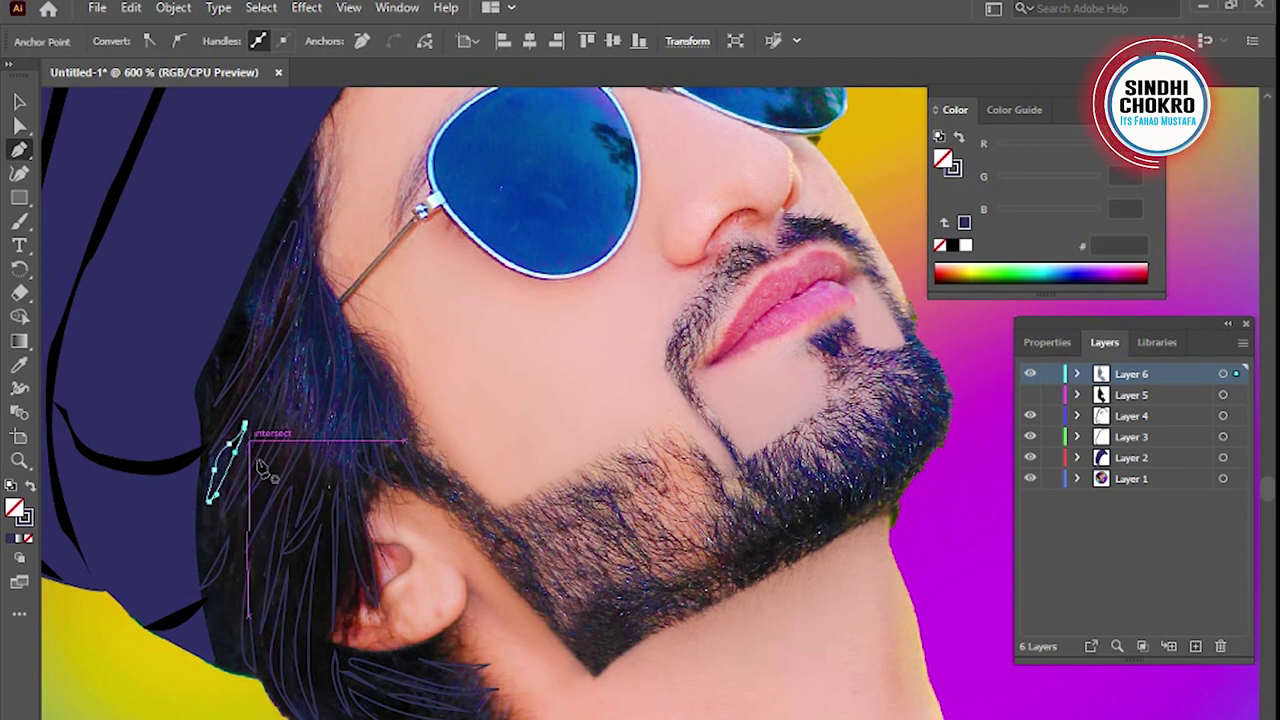
Select several of the side hair strands together with the Selection tool
{"action": "left_click", "coordinate": [19, 101]}
{"action": "left_click", "coordinate": [248, 355], "text": "shift"}
{"action": "left_click", "coordinate": [286, 371], "text": "shift"}
{"action": "left_click", "coordinate": [285, 445], "text": "shift"}
{"action": "left_click", "coordinate": [336, 385], "text": "shift"}
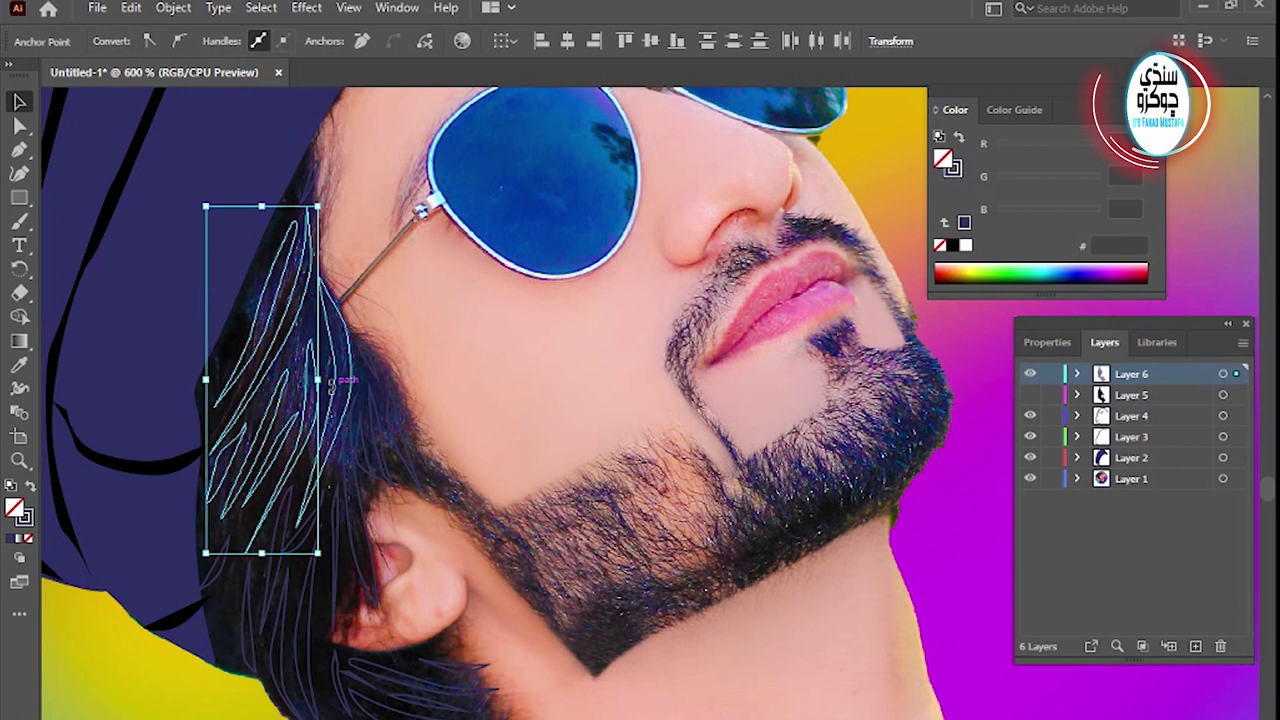
Shift-select the remaining hair strands down to the lower hair
{"action": "left_click", "coordinate": [356, 426], "text": "shift"}
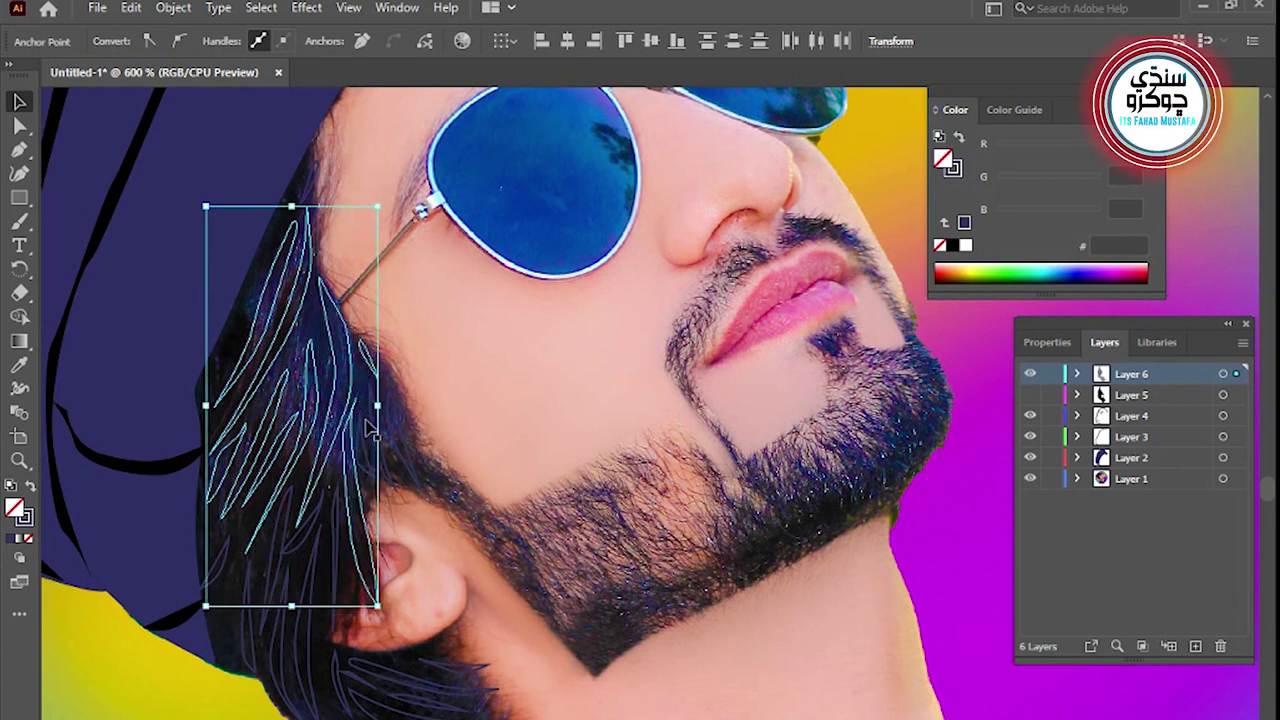
{"action": "left_click", "coordinate": [367, 437], "text": "shift"}
{"action": "left_click", "coordinate": [410, 462], "text": "shift"}
{"action": "left_click", "coordinate": [300, 530], "text": "shift"}
{"action": "left_click", "coordinate": [233, 560], "text": "shift"}
{"action": "left_click", "coordinate": [280, 610], "text": "shift"}
{"action": "left_click", "coordinate": [362, 673], "text": "shift"}
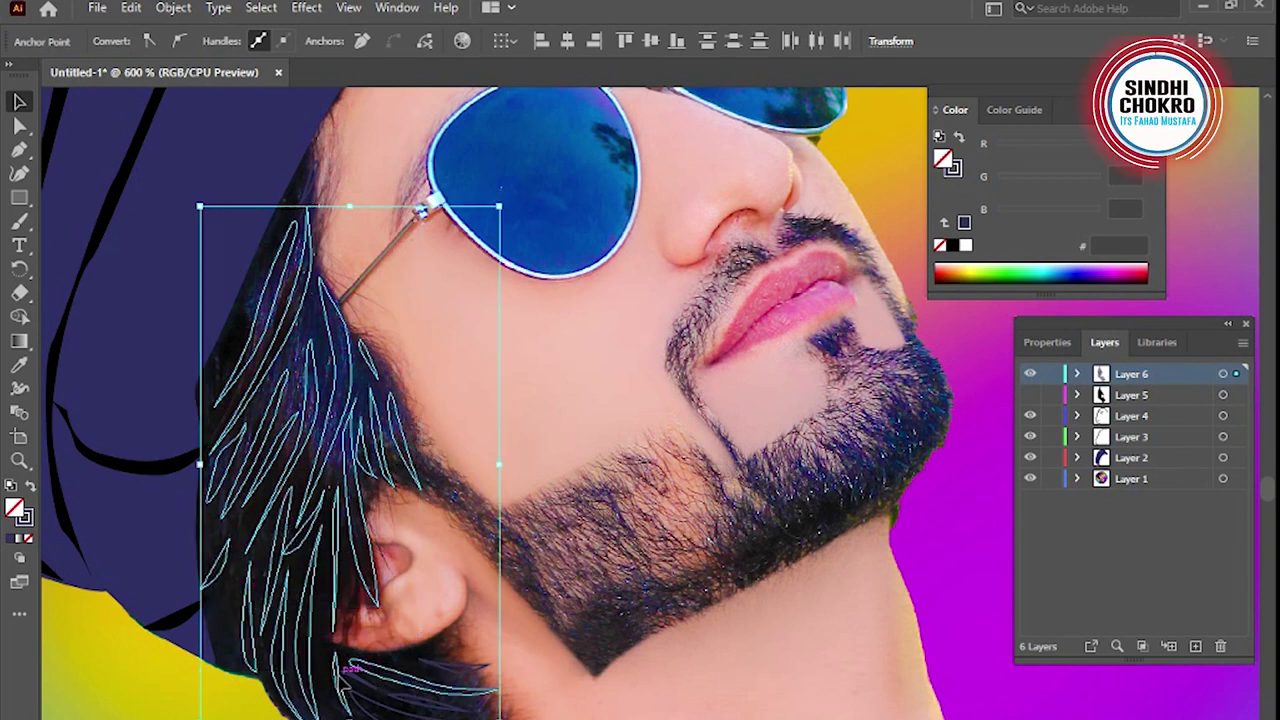
{"action": "left_click", "coordinate": [422, 703], "text": "shift"}
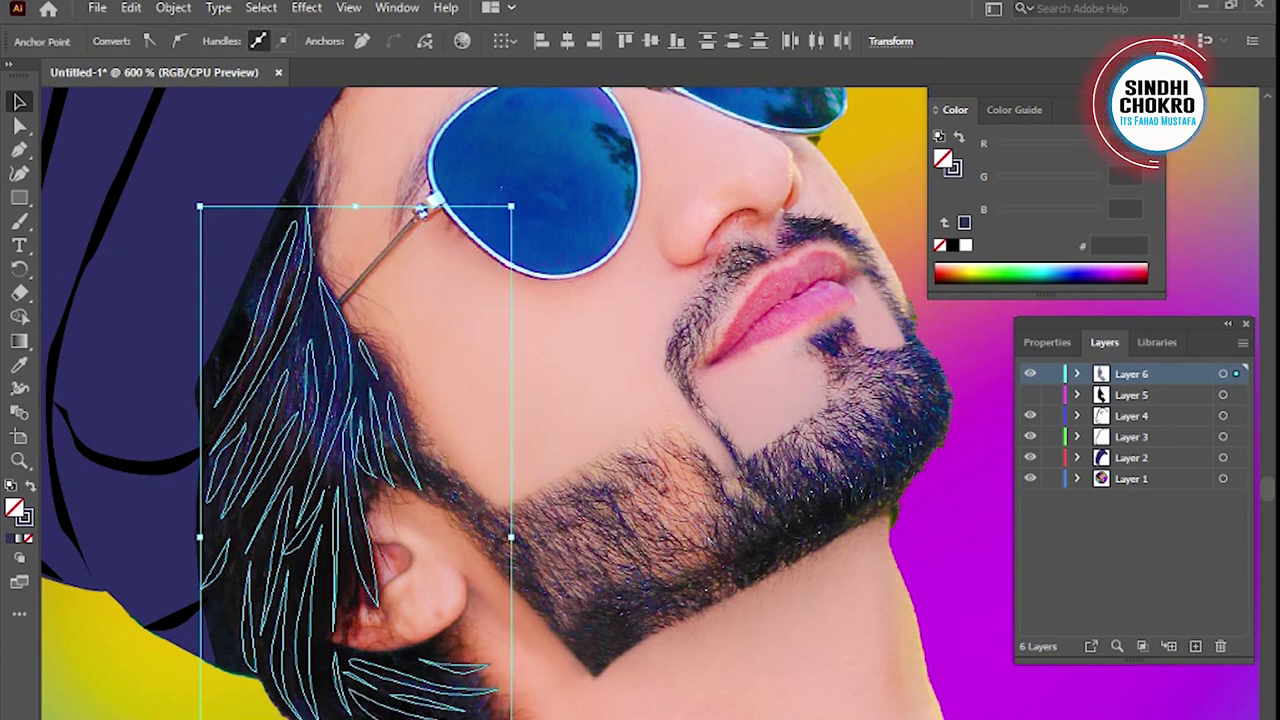
{"action": "left_click", "coordinate": [375, 480], "text": "shift"}
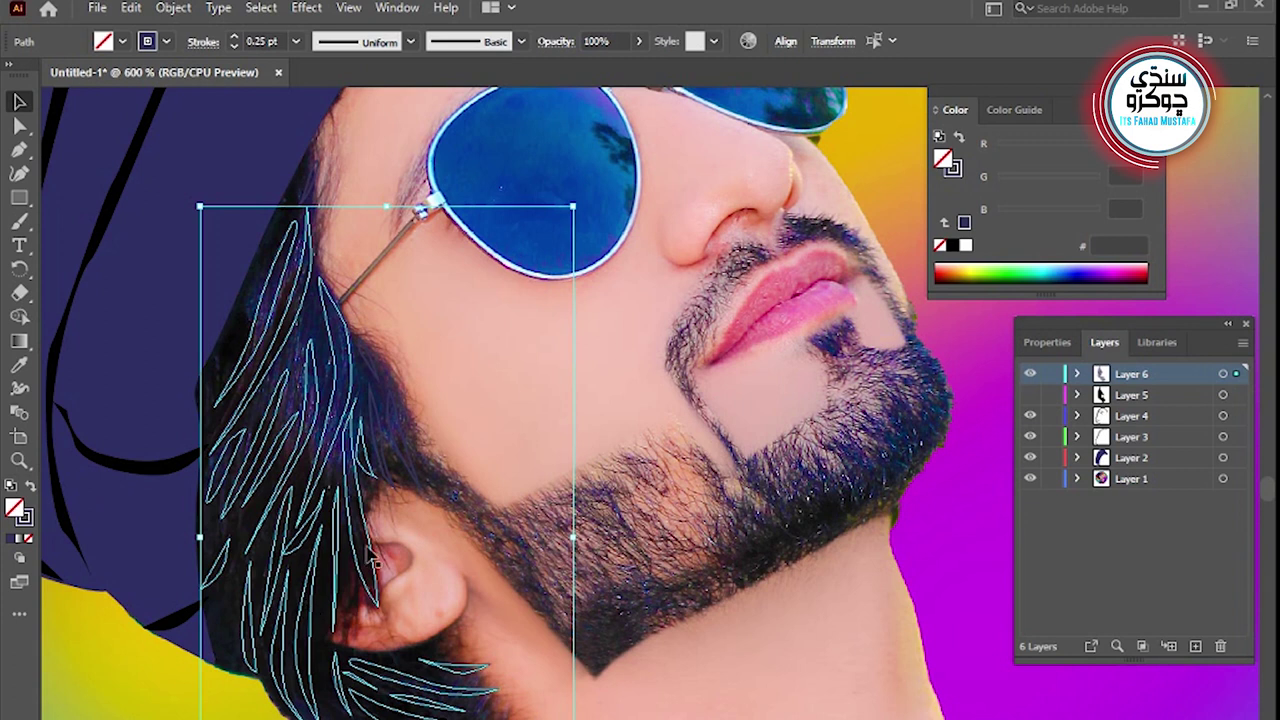
Fill the selected strands dark blue #34345B, deselect, and show Layer 5's black hair again
{"action": "left_click", "coordinate": [31, 486]}
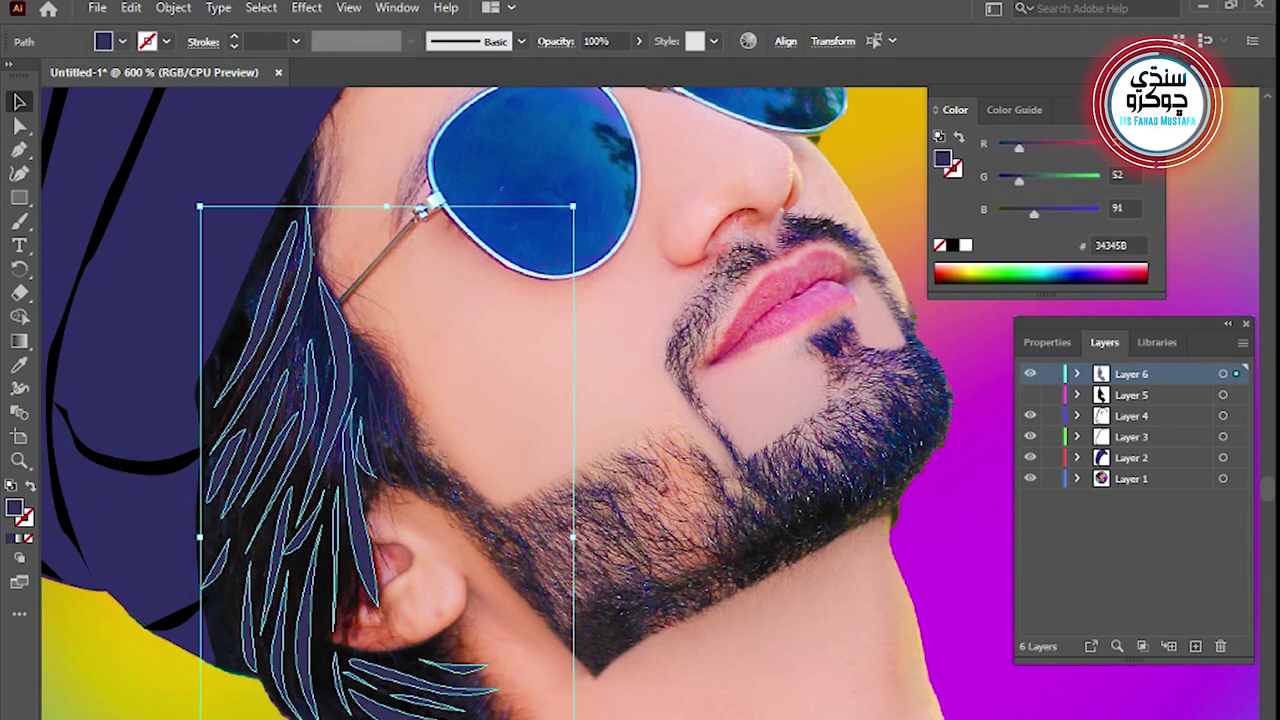
{"action": "left_click", "coordinate": [122, 655]}
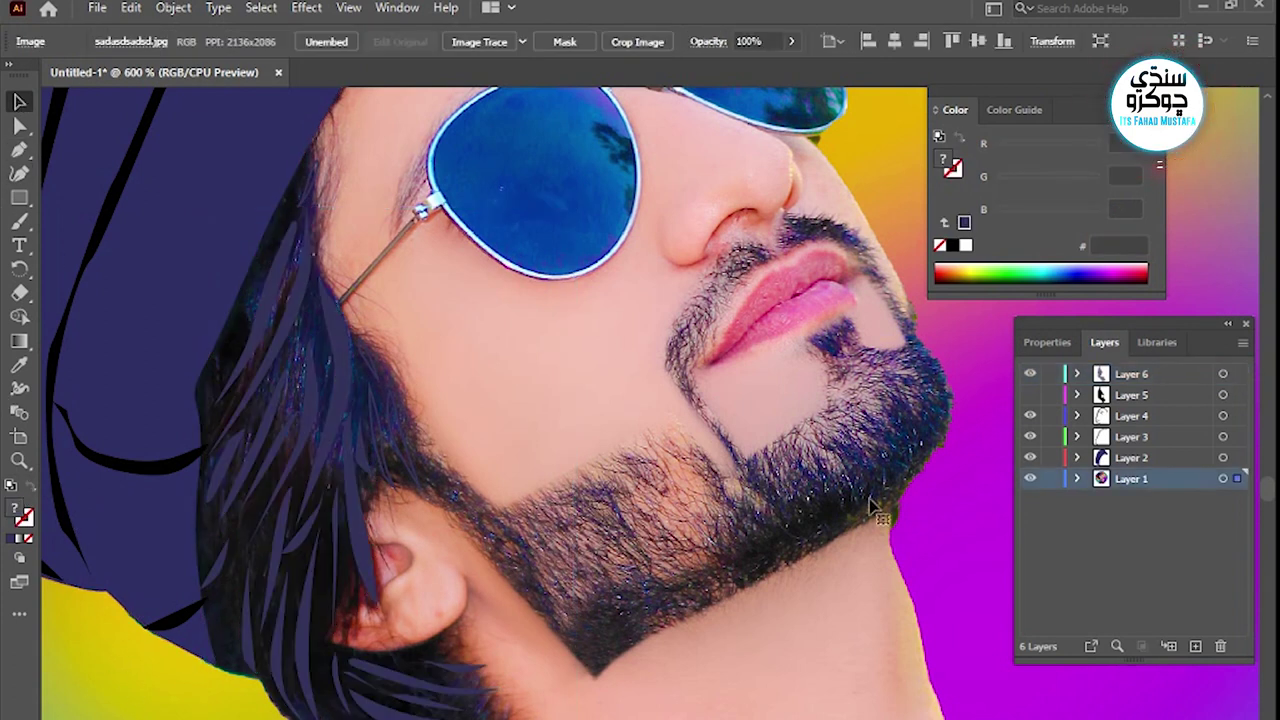
{"action": "left_click", "coordinate": [1029, 395]}
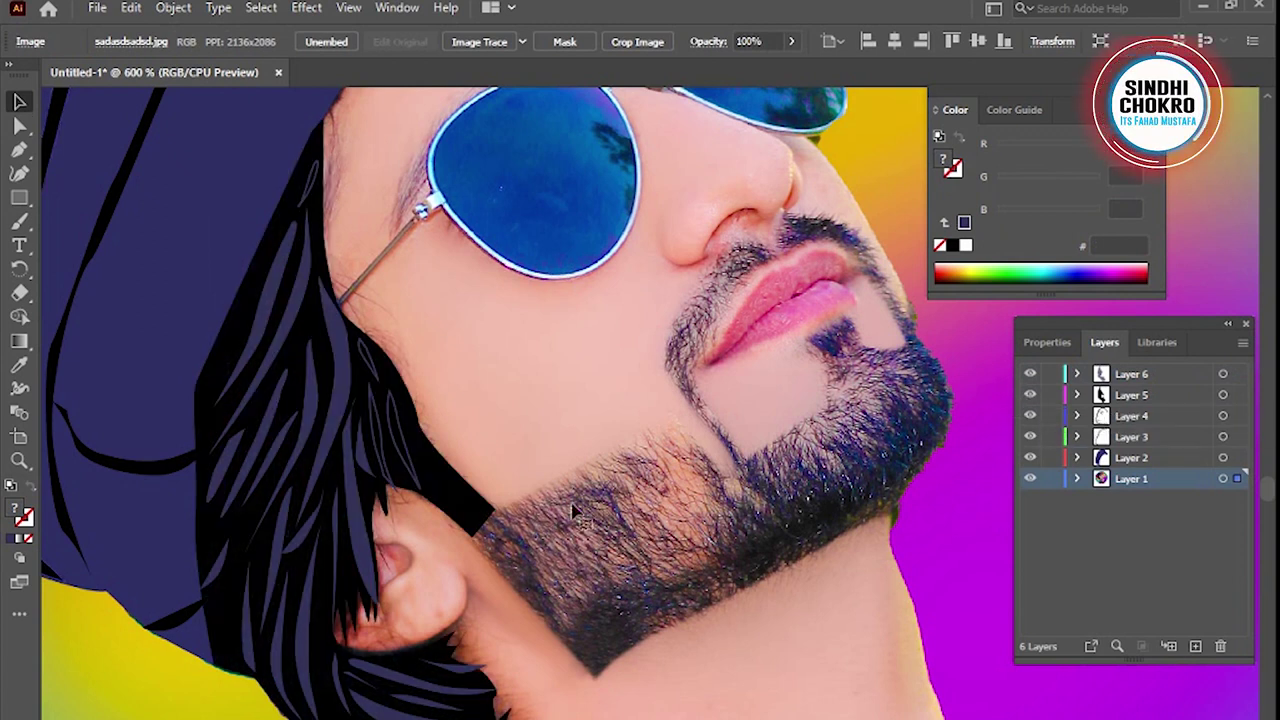
{"action": "mouse_move", "coordinate": [587, 497]}
{"action": "left_mouse_down"}
{"action": "mouse_move", "coordinate": [571, 580]}
{"action": "mouse_move", "coordinate": [586, 580]}
{"action": "mouse_move", "coordinate": [591, 471]}
{"action": "left_mouse_up"}
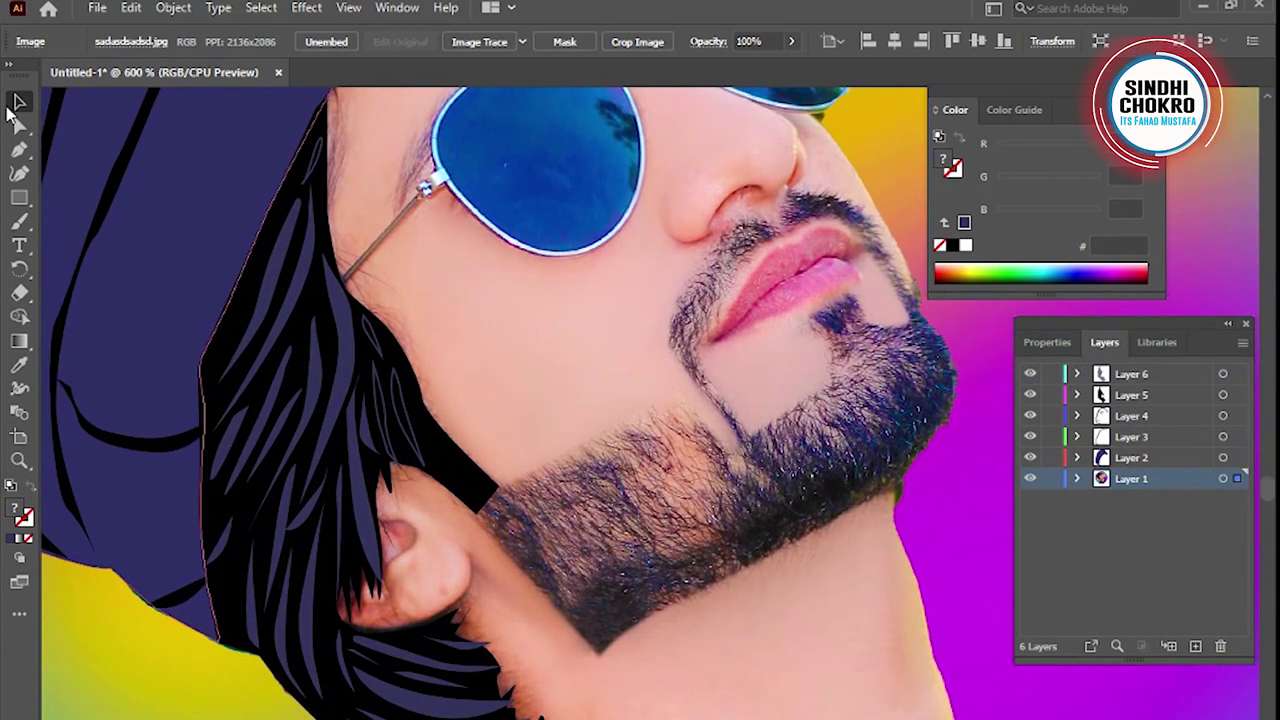
{"action": "mouse_move", "coordinate": [608, 523]}
{"action": "left_mouse_down"}
{"action": "mouse_move", "coordinate": [571, 560]}
{"action": "mouse_move", "coordinate": [577, 603]}
{"action": "left_mouse_up"}
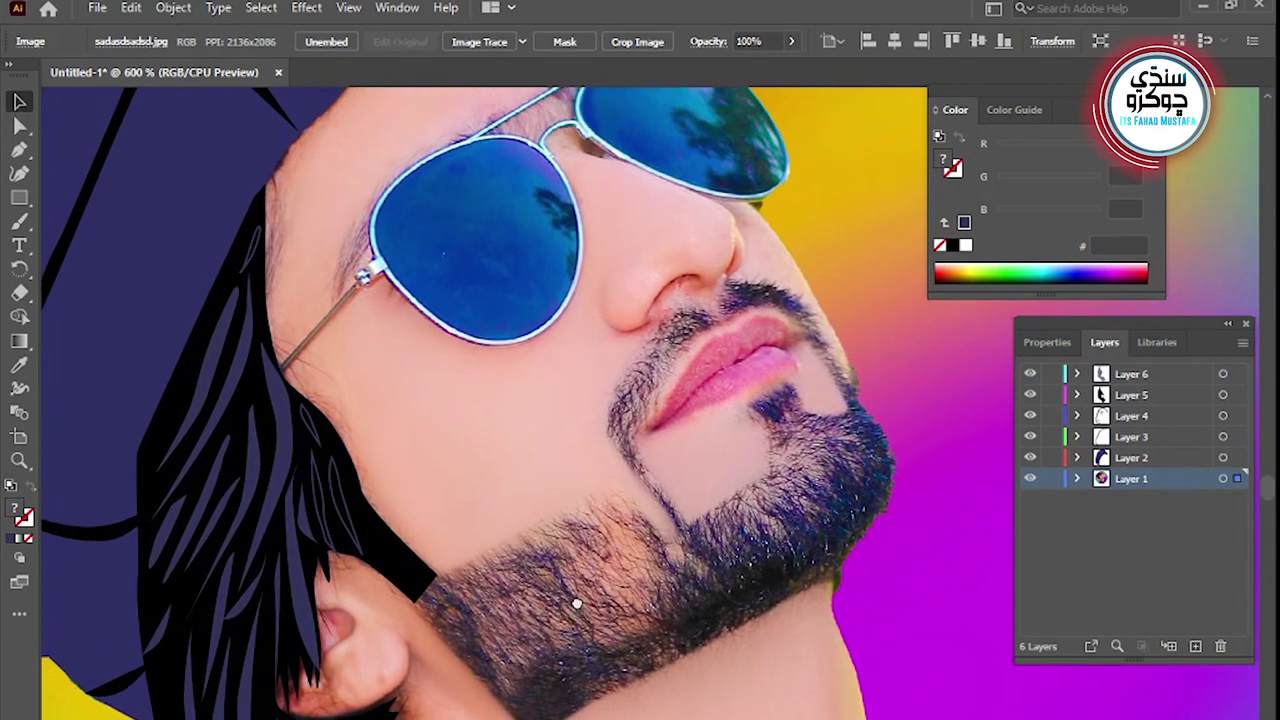
{"action": "left_click", "coordinate": [19, 461]}
{"action": "left_click", "coordinate": [470, 510], "text": "alt"}
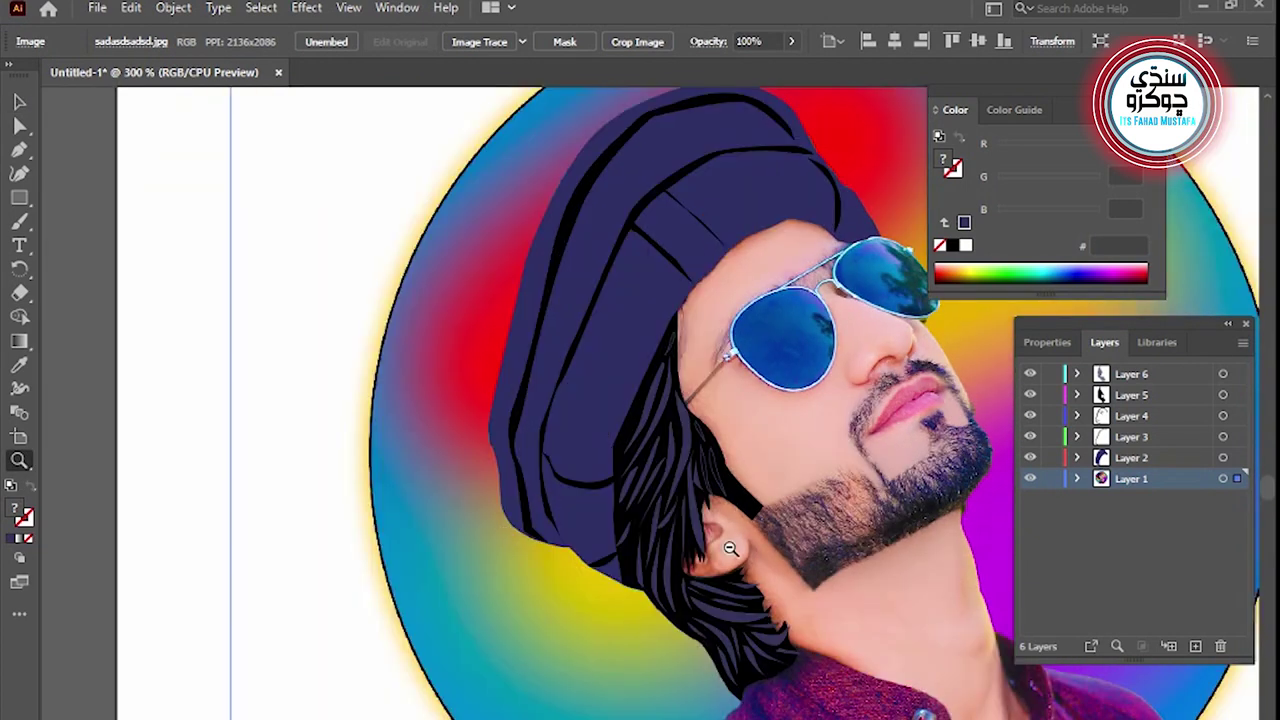
{"action": "left_click", "coordinate": [760, 545], "text": "alt"}
{"action": "left_click_drag", "start_coordinate": [757, 544], "coordinate": [634, 544]}
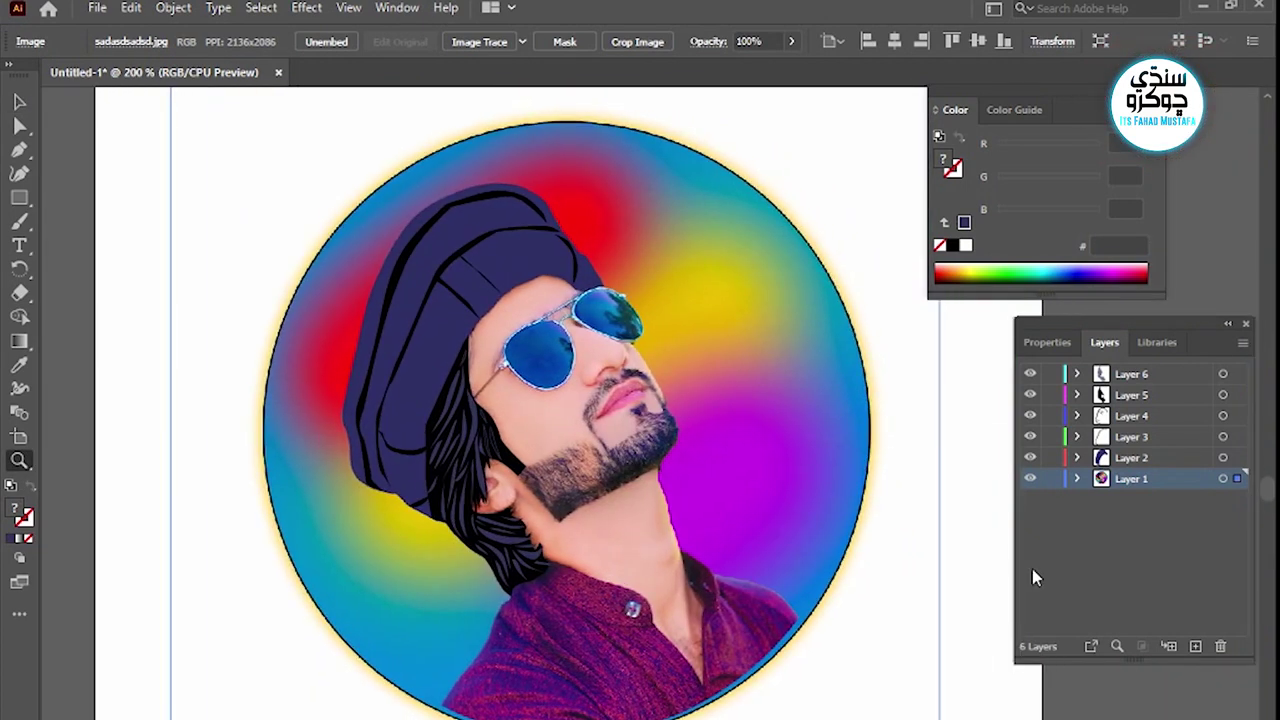
{"action": "left_click", "coordinate": [1026, 488]}
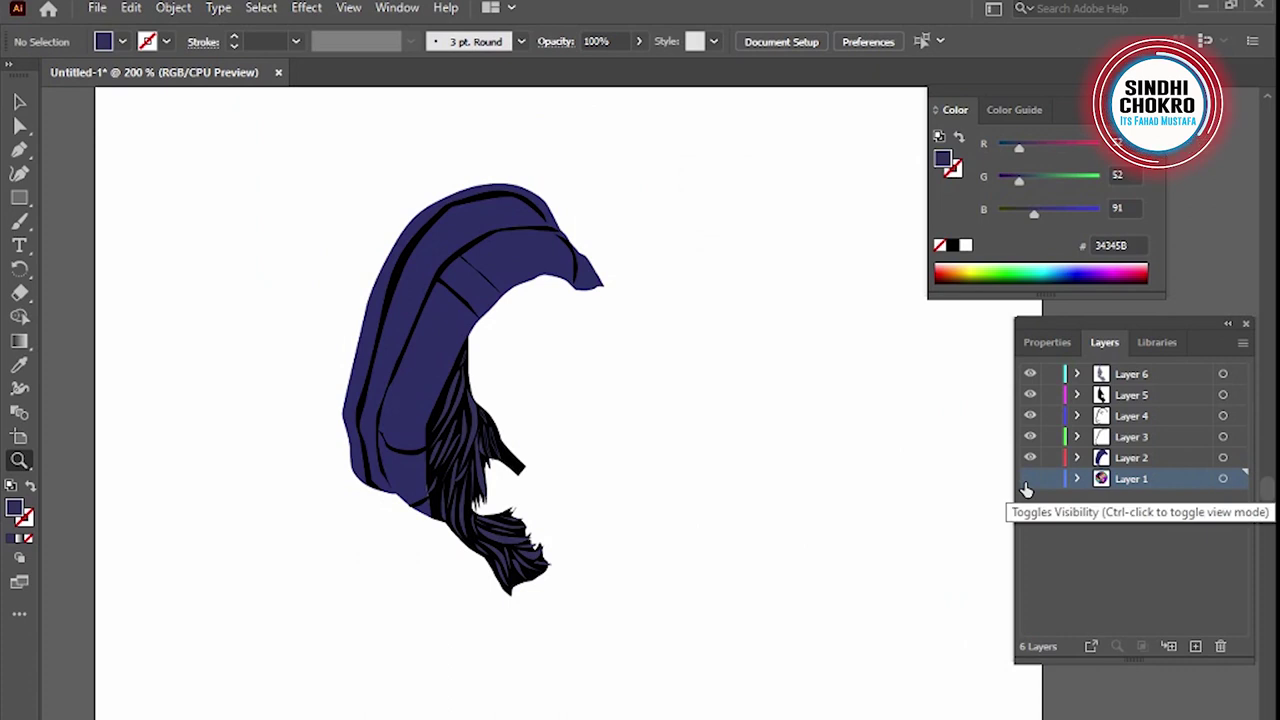
{"action": "left_click", "coordinate": [1029, 479]}
{"action": "left_click", "coordinate": [1029, 479]}
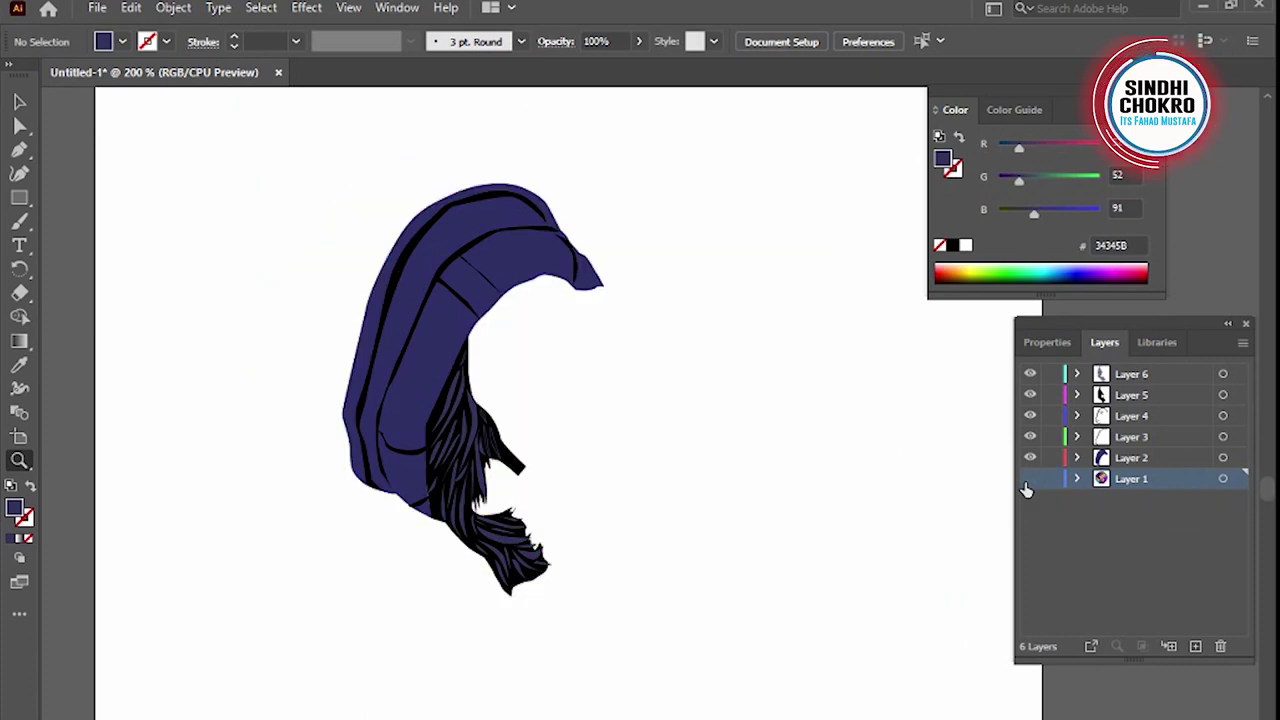
{"action": "left_click", "coordinate": [1029, 479]}
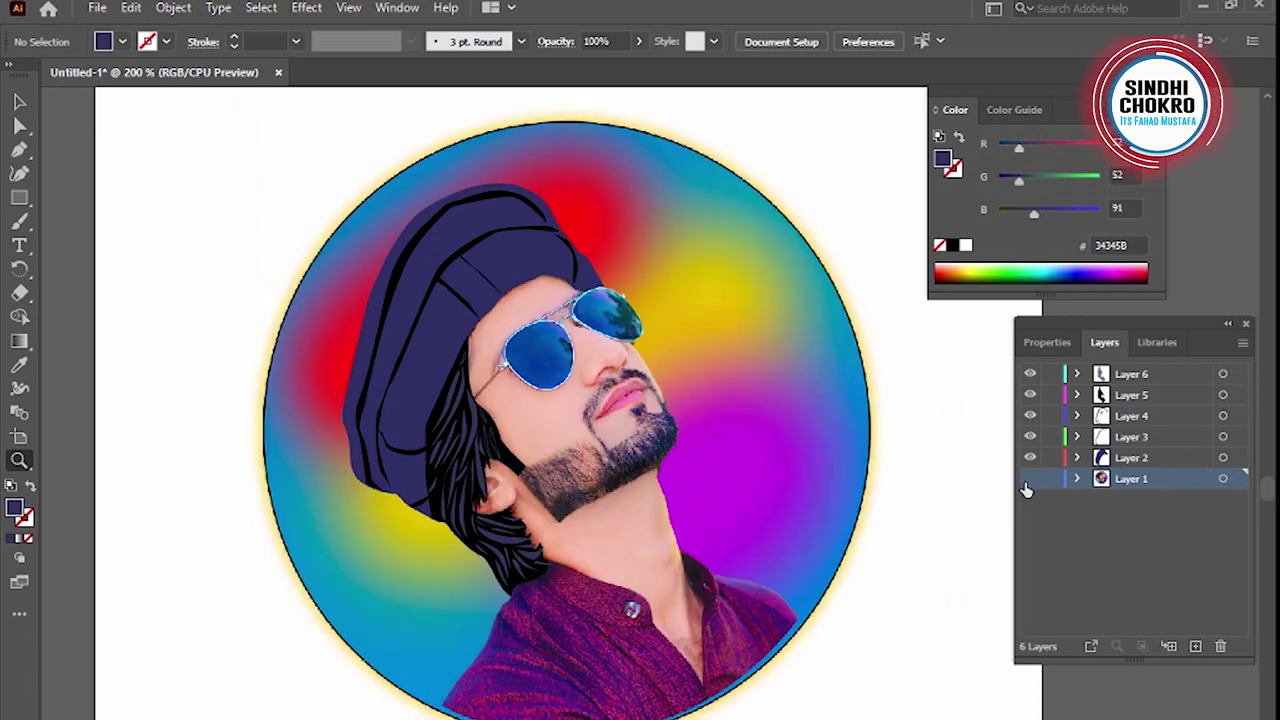
{"action": "left_click", "coordinate": [1029, 479]}
{"action": "left_click", "coordinate": [1029, 479]}
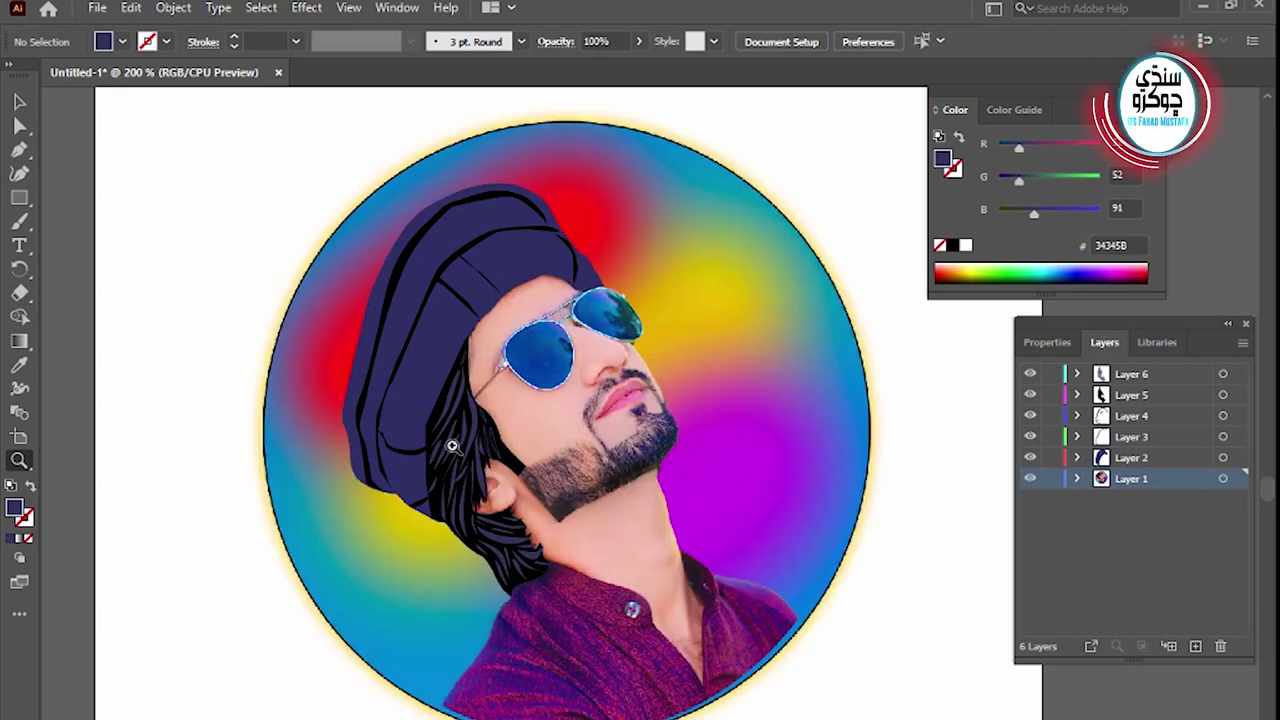
{"action": "left_click", "coordinate": [588, 445]}
{"action": "left_click", "coordinate": [586, 472]}
Zoom to 800% and fill the last unfilled strands beside the ear dark blue #34345B
{"action": "left_click", "coordinate": [640, 503]}
{"action": "left_click", "coordinate": [762, 578]}
{"action": "left_click_drag", "start_coordinate": [632, 526], "coordinate": [598, 510]}
{"action": "left_click", "coordinate": [20, 101]}
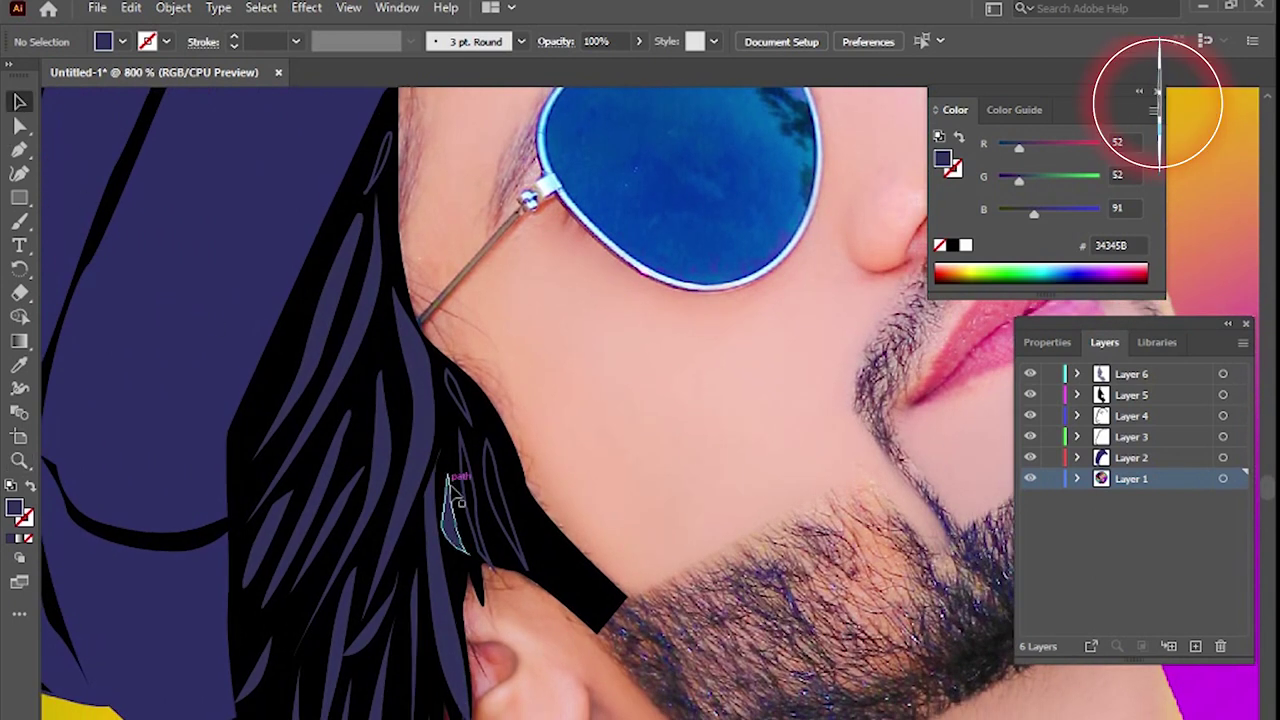
{"action": "left_click", "coordinate": [476, 508]}
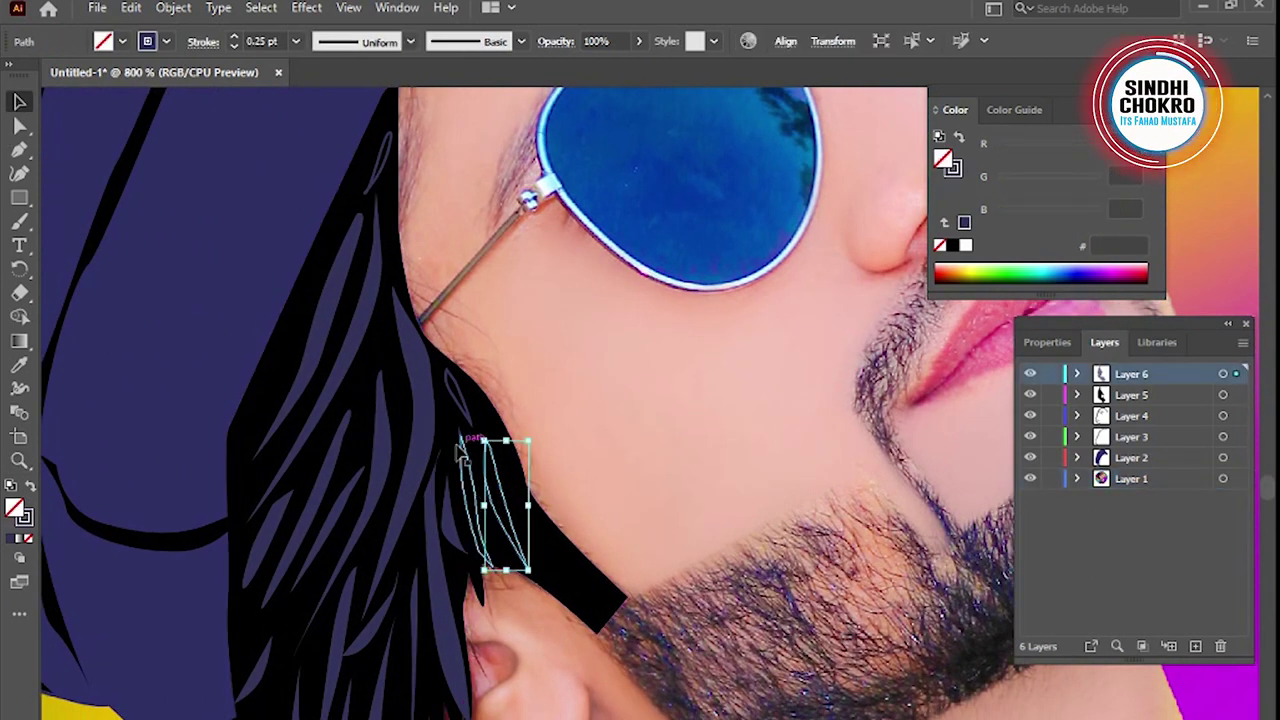
{"action": "left_click", "coordinate": [458, 398], "text": "shift"}
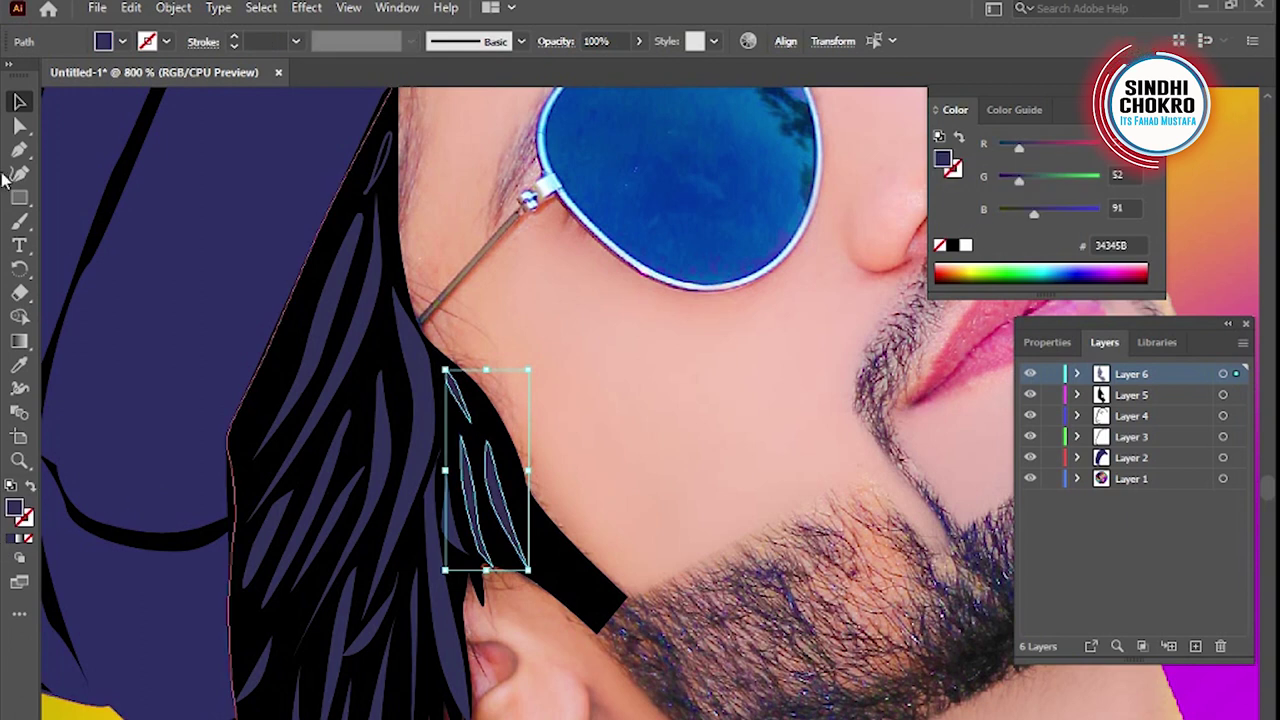
{"action": "left_click", "coordinate": [657, 491]}
{"action": "left_click_drag", "start_coordinate": [657, 491], "coordinate": [595, 483]}
{"action": "key", "text": "p"}
{"action": "left_click", "coordinate": [1195, 646]}
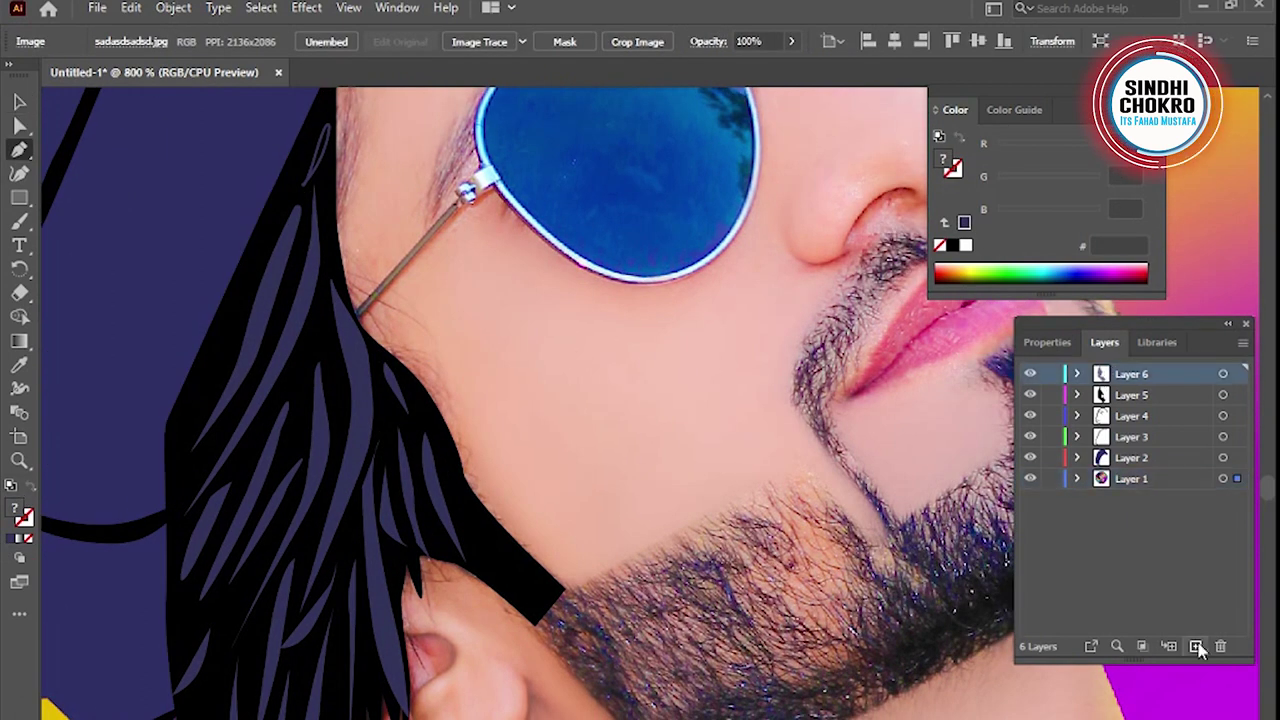
Draw dark blue hair-strand paths curving beside the hair and along the jaw
{"action": "mouse_move", "coordinate": [476, 521]}
{"action": "left_mouse_down"}
{"action": "mouse_move", "coordinate": [488, 537]}
{"action": "mouse_move", "coordinate": [475, 551]}
{"action": "mouse_move", "coordinate": [528, 585]}
{"action": "left_mouse_up"}
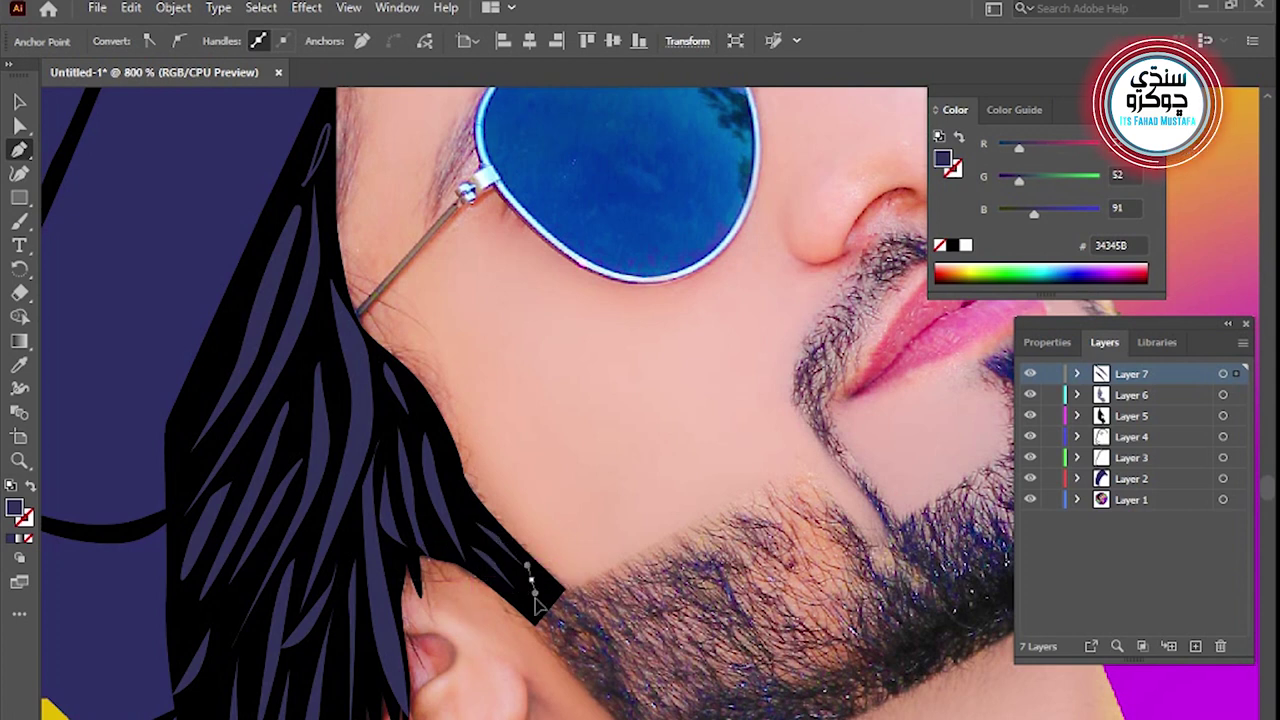
{"action": "mouse_move", "coordinate": [540, 585]}
{"action": "left_mouse_down"}
{"action": "mouse_move", "coordinate": [475, 522]}
{"action": "mouse_move", "coordinate": [424, 398]}
{"action": "left_mouse_up"}
{"action": "left_click", "coordinate": [330, 318]}
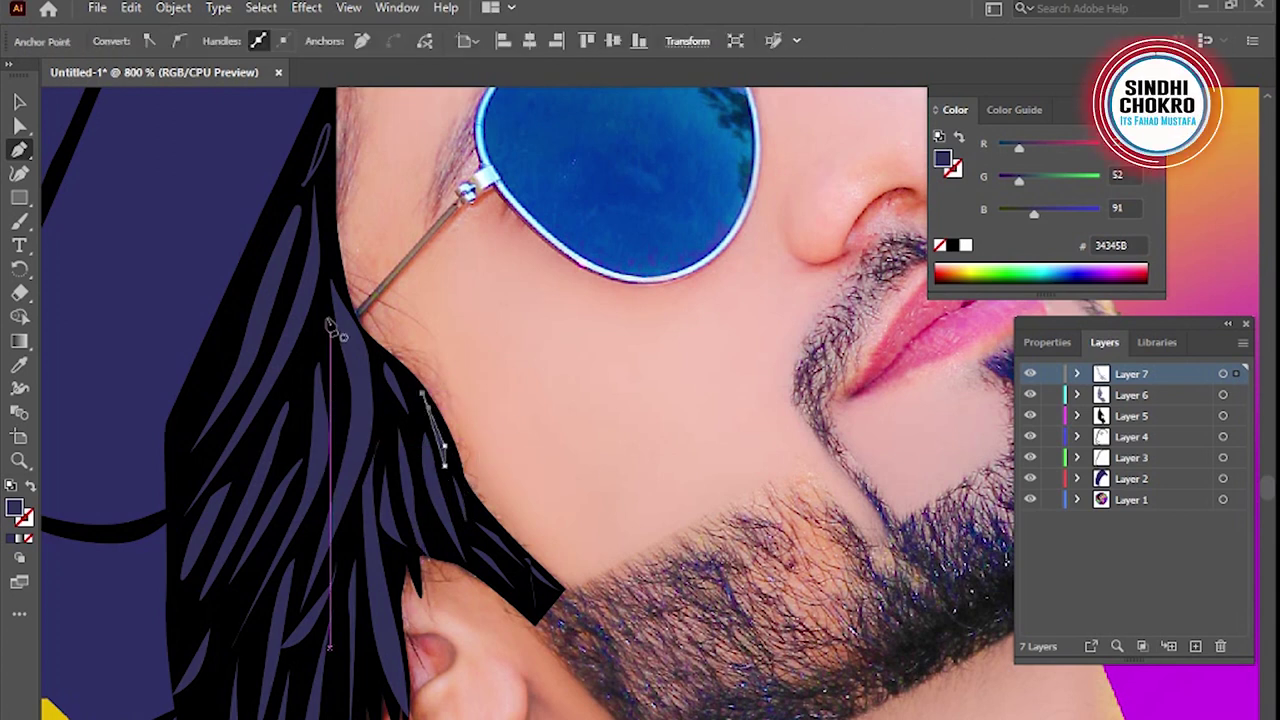
{"action": "mouse_move", "coordinate": [340, 445]}
{"action": "left_mouse_down"}
{"action": "mouse_move", "coordinate": [345, 330]}
{"action": "mouse_move", "coordinate": [330, 370]}
{"action": "left_mouse_up"}
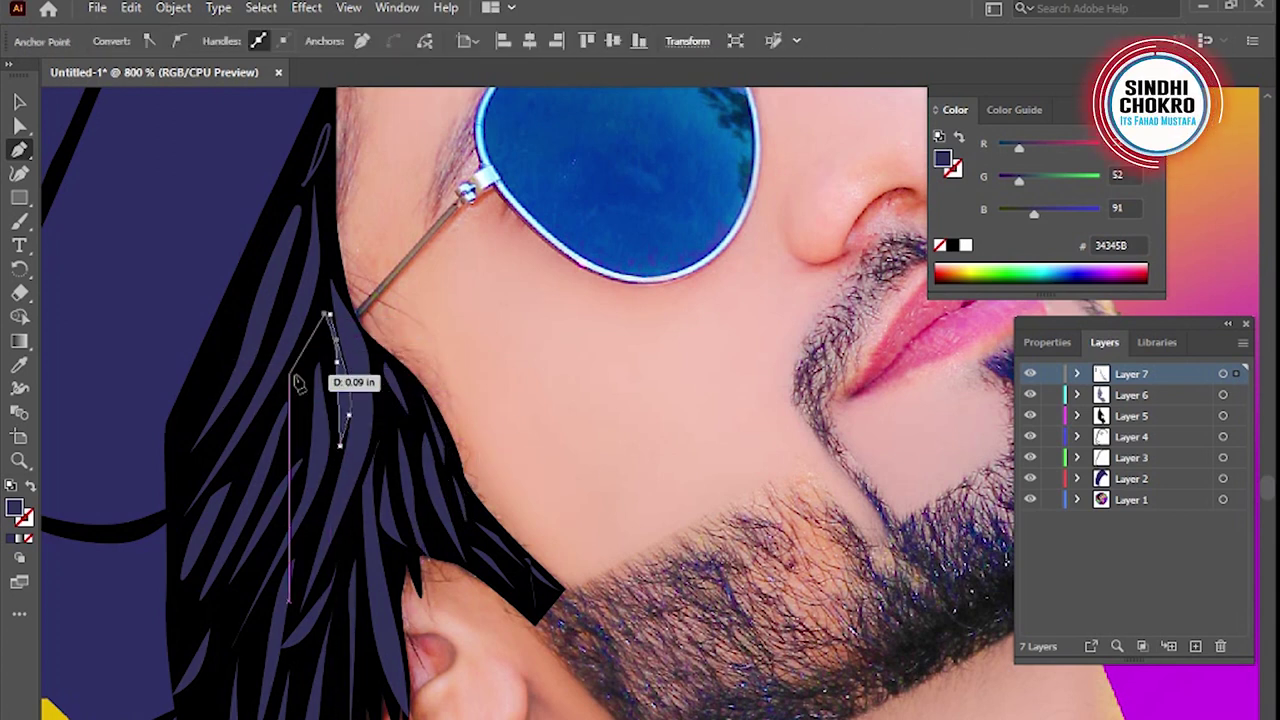
{"action": "mouse_move", "coordinate": [510, 563]}
{"action": "left_mouse_down"}
{"action": "mouse_move", "coordinate": [455, 500]}
{"action": "mouse_move", "coordinate": [463, 530]}
{"action": "left_mouse_up"}
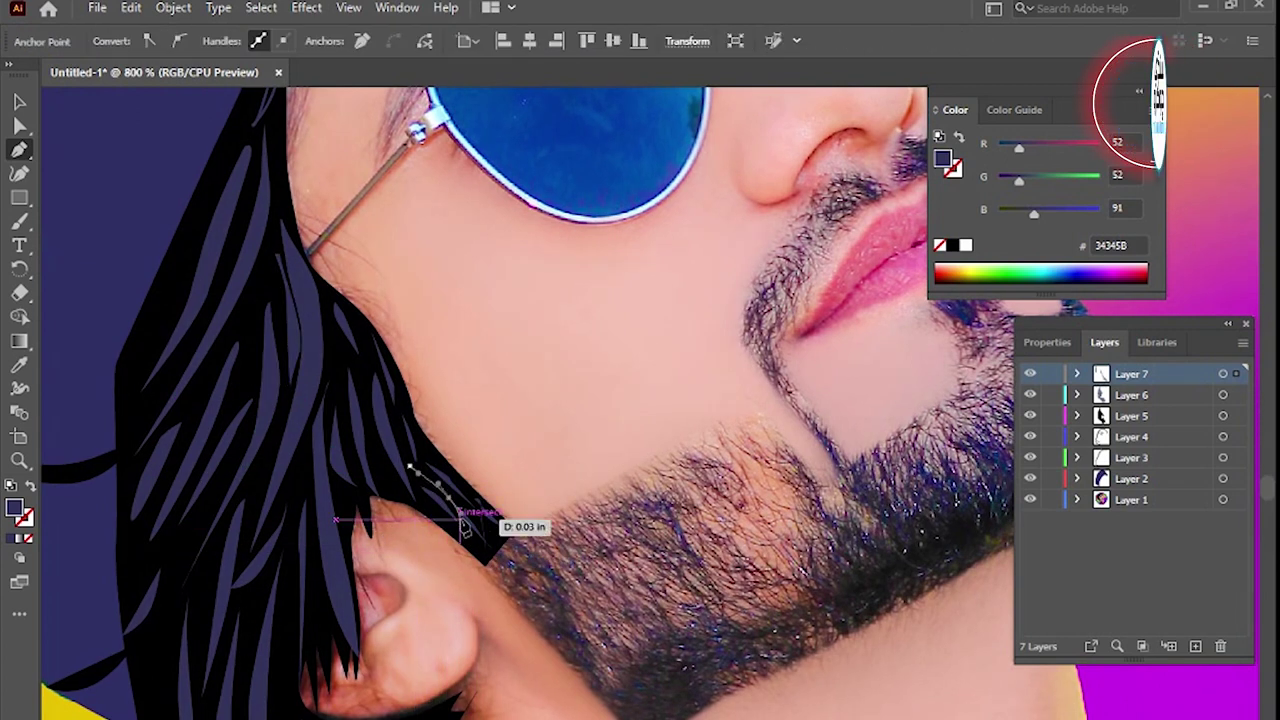
{"action": "left_click", "coordinate": [485, 563]}
{"action": "left_click_drag", "start_coordinate": [413, 517], "coordinate": [416, 541]}
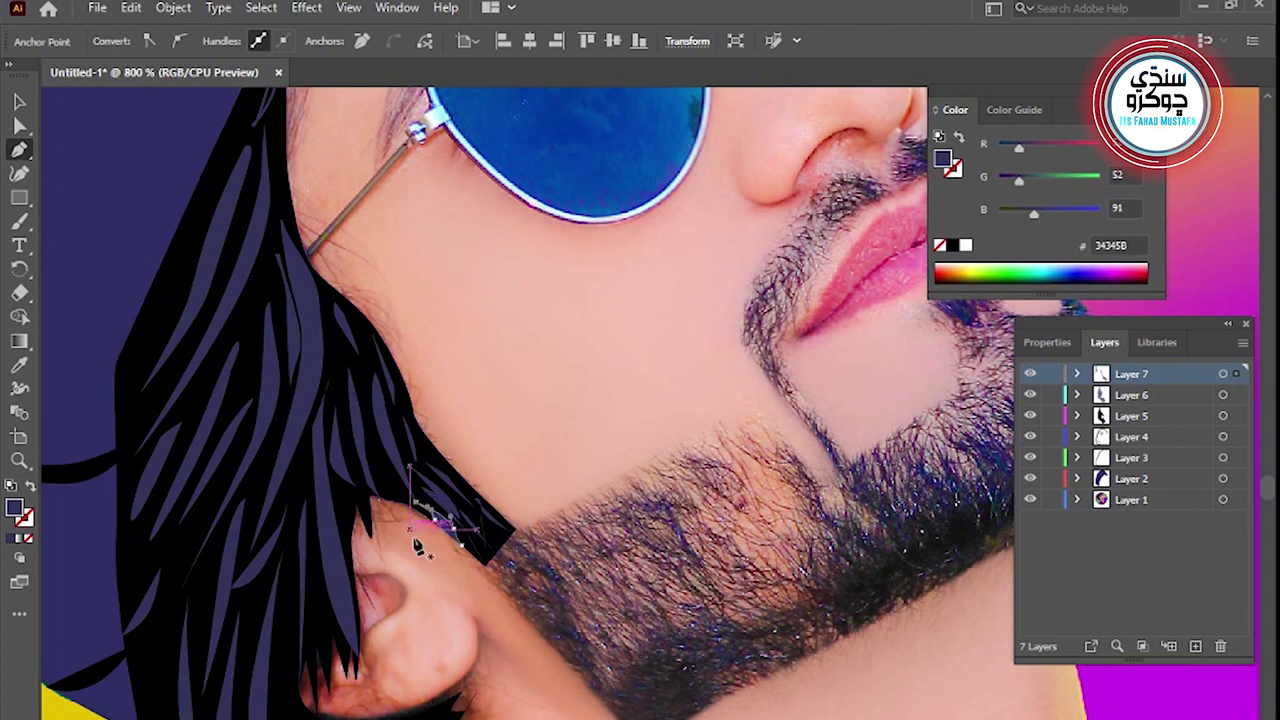
{"action": "left_click", "coordinate": [337, 349]}
Add two more strands along the hair edge and beside the ear, then view the whole portrait
{"action": "mouse_move", "coordinate": [332, 362]}
{"action": "left_mouse_down"}
{"action": "mouse_move", "coordinate": [329, 333]}
{"action": "mouse_move", "coordinate": [260, 284]}
{"action": "left_mouse_up"}
{"action": "mouse_move", "coordinate": [190, 240]}
{"action": "left_mouse_down"}
{"action": "mouse_move", "coordinate": [149, 337]}
{"action": "mouse_move", "coordinate": [184, 264]}
{"action": "mouse_move", "coordinate": [257, 214]}
{"action": "left_mouse_up"}
{"action": "left_click_drag", "start_coordinate": [222, 147], "coordinate": [229, 143]}
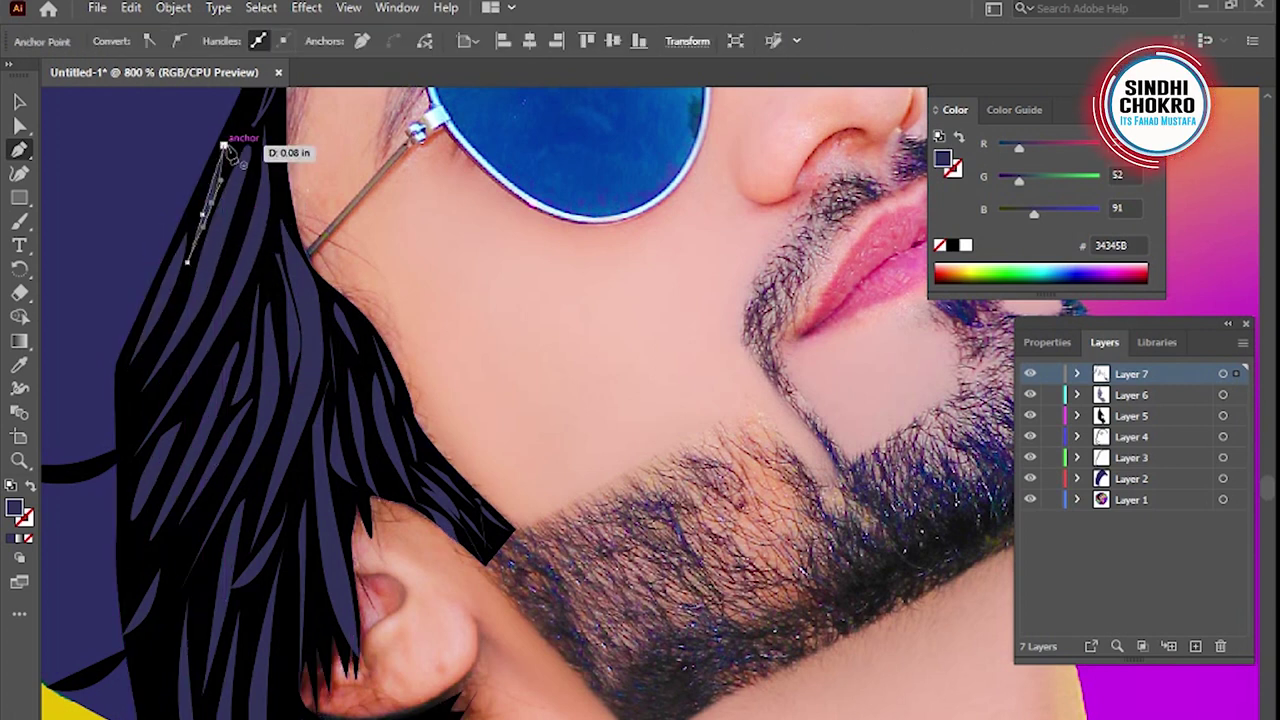
{"action": "left_click", "coordinate": [216, 585], "text": "ctrl"}
{"action": "left_click_drag", "start_coordinate": [311, 600], "coordinate": [330, 655]}
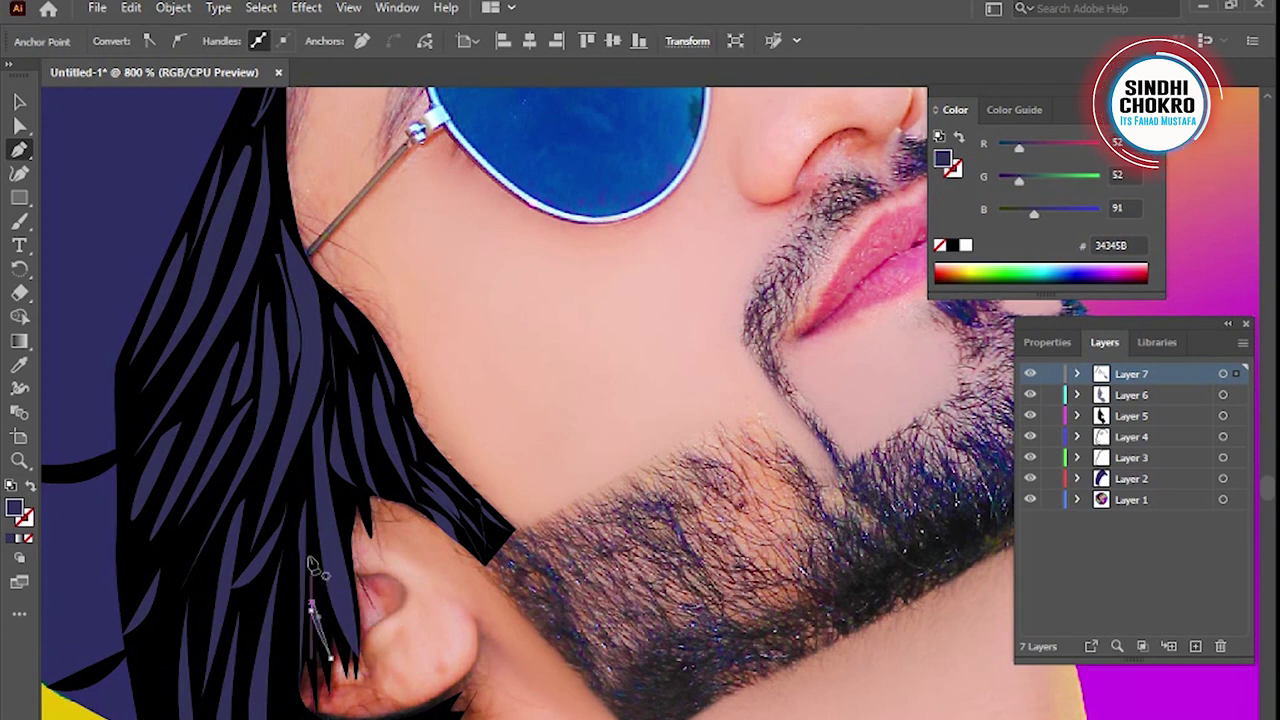
{"action": "left_click_drag", "start_coordinate": [312, 550], "coordinate": [330, 630]}
{"action": "mouse_move", "coordinate": [382, 715]}
{"action": "left_mouse_down"}
{"action": "mouse_move", "coordinate": [367, 683]}
{"action": "mouse_move", "coordinate": [375, 719]}
{"action": "left_mouse_up"}
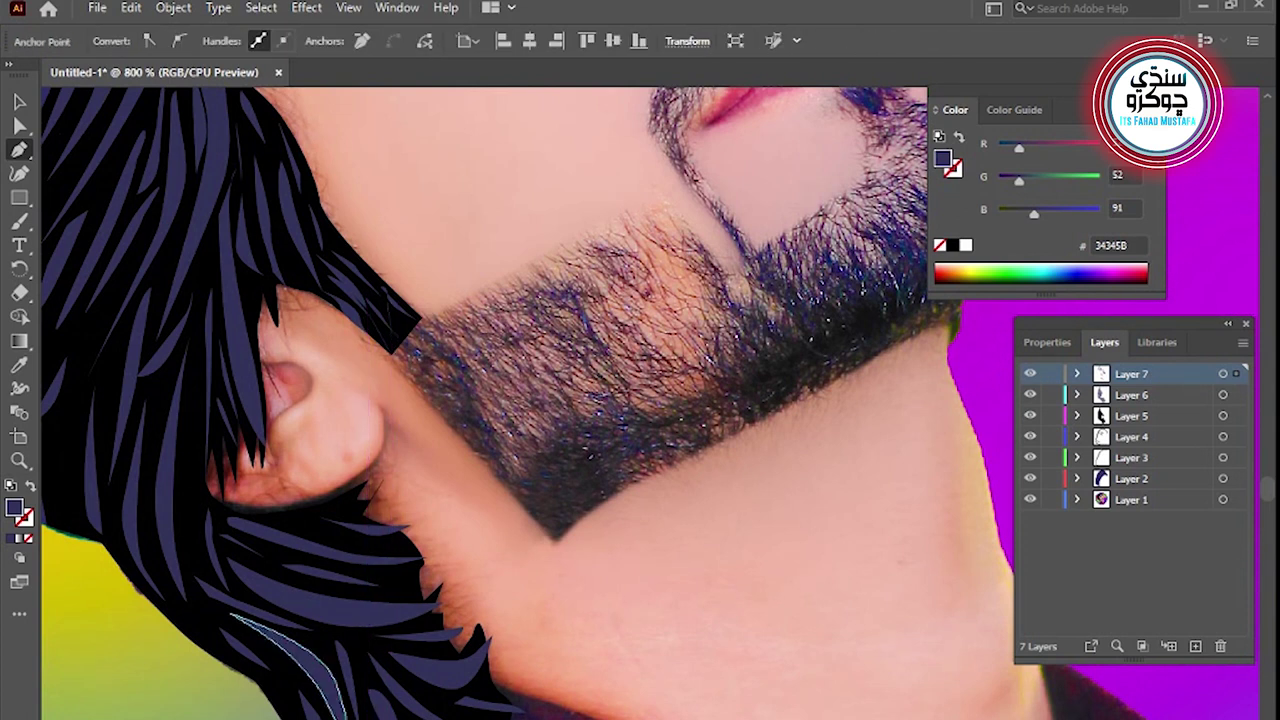
{"action": "left_click_drag", "start_coordinate": [416, 719], "coordinate": [440, 708]}
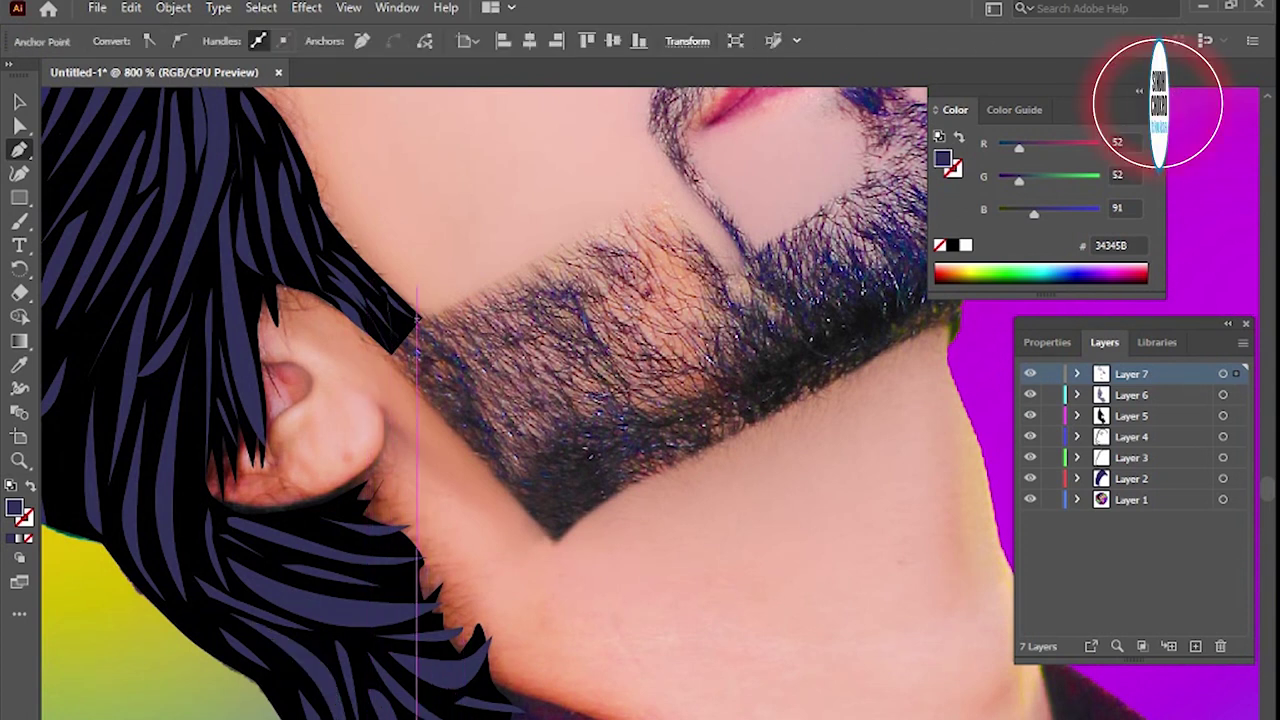
{"action": "left_click", "coordinate": [440, 708]}
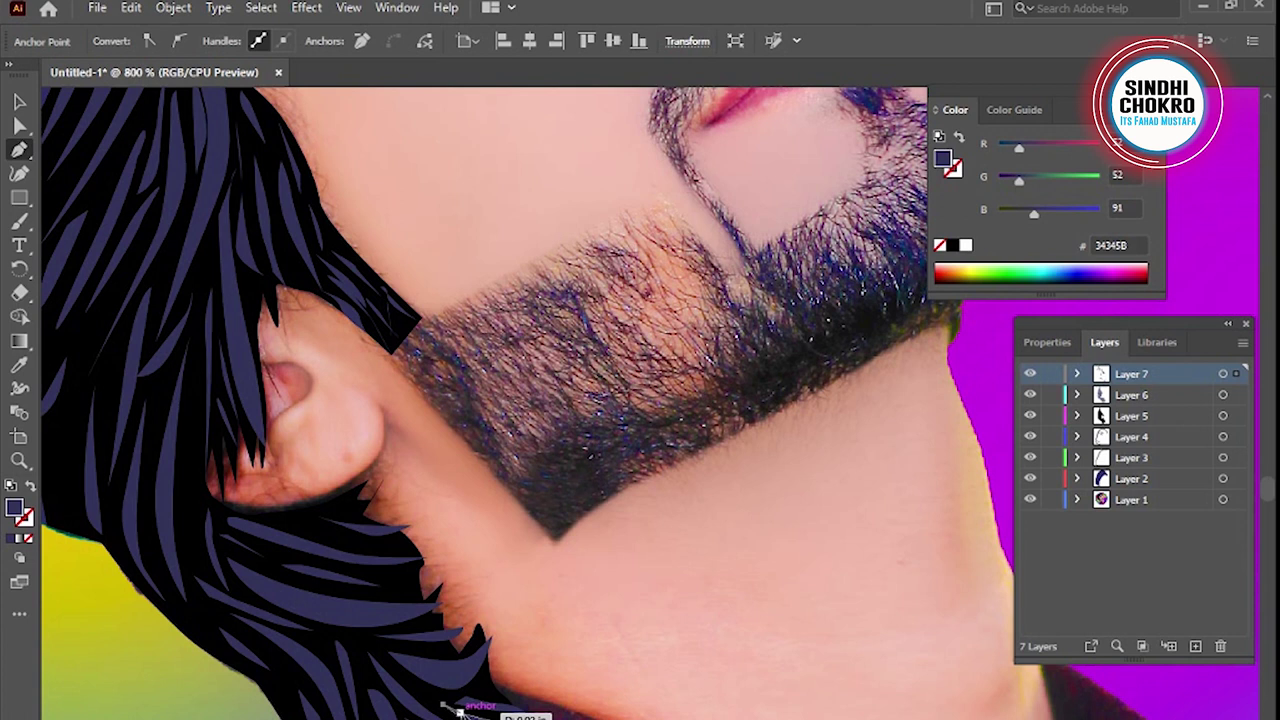
{"action": "key", "text": "ctrl+space"}
{"action": "left_click", "coordinate": [533, 516], "text": "alt"}
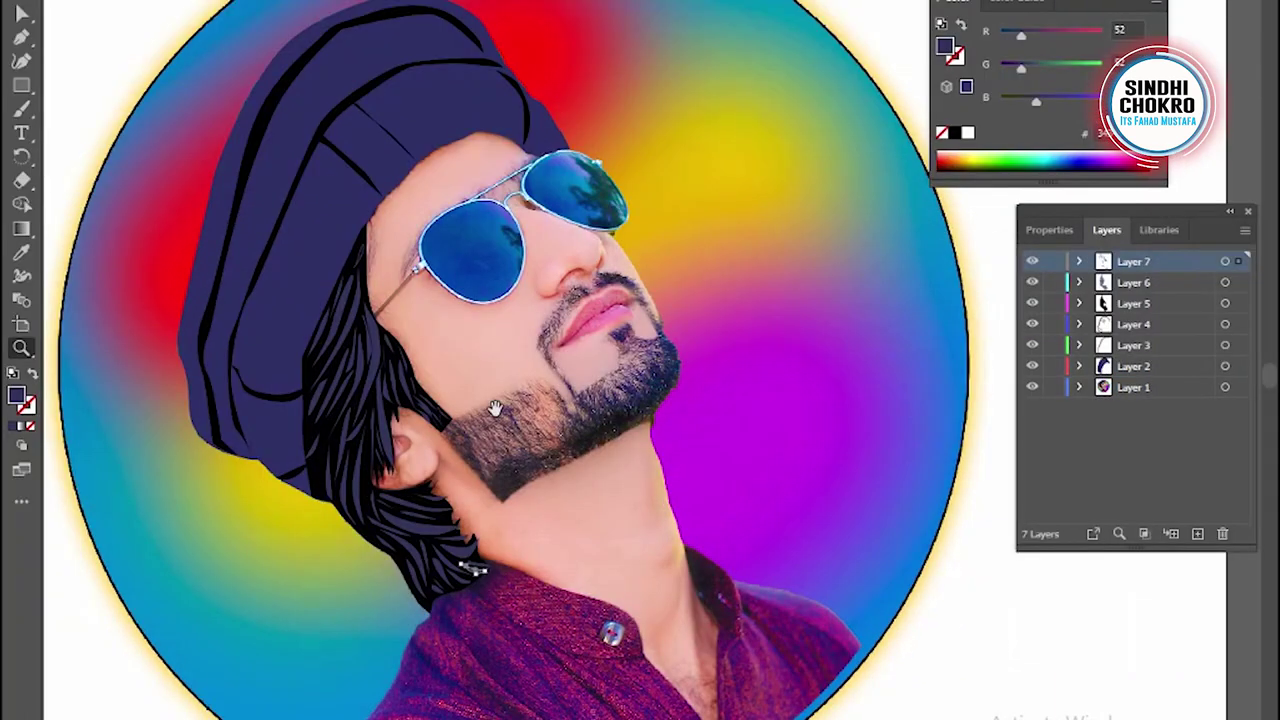
Add empty Layer 8 on top and zoom in close on the lips and beard
{"action": "left_click_drag", "start_coordinate": [494, 408], "coordinate": [494, 375]}
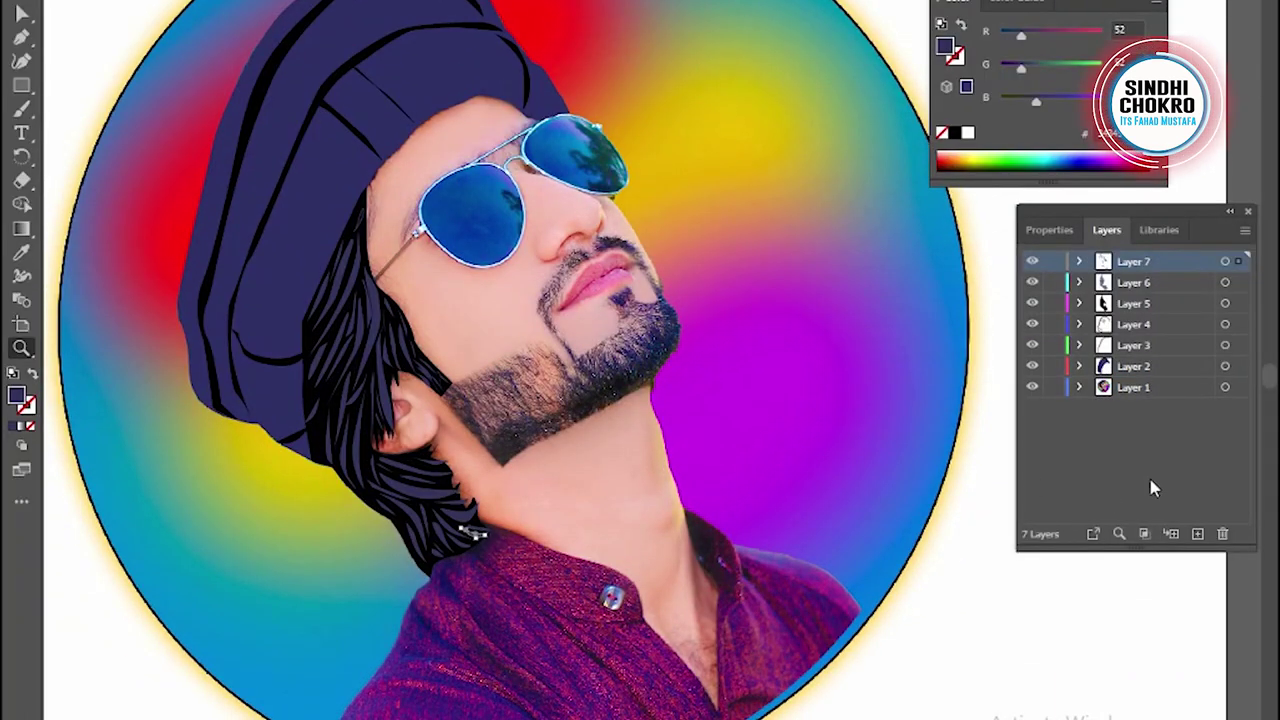
{"action": "left_click", "coordinate": [1199, 537]}
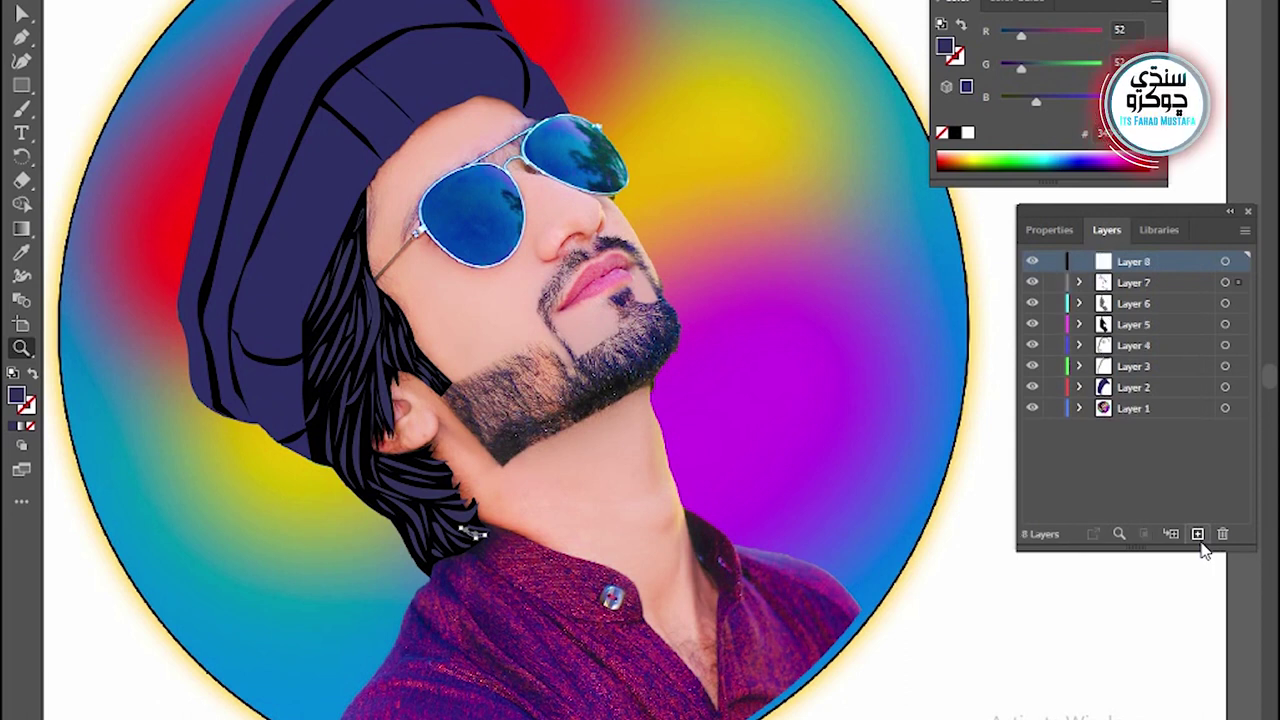
{"action": "left_click", "coordinate": [501, 314]}
{"action": "left_click", "coordinate": [780, 443]}
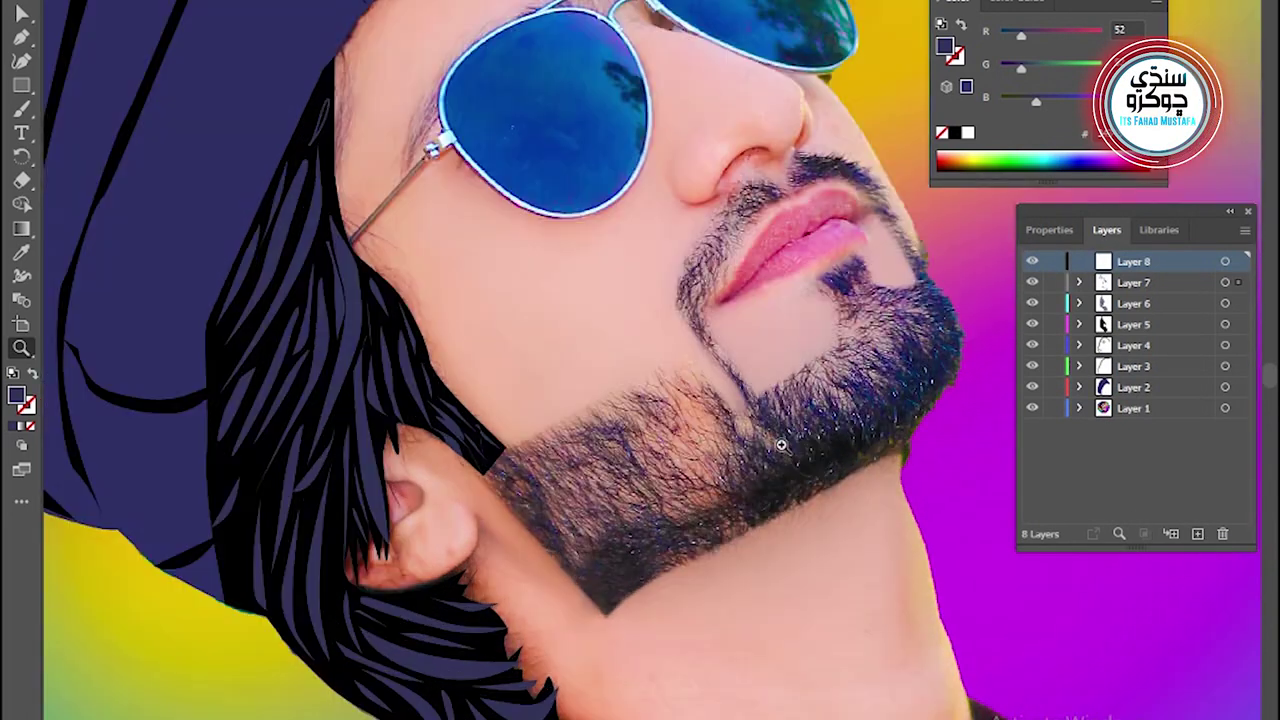
{"action": "left_click", "coordinate": [746, 390]}
{"action": "scroll", "coordinate": [554, 417], "scroll_direction": "left", "scroll_amount": 2}
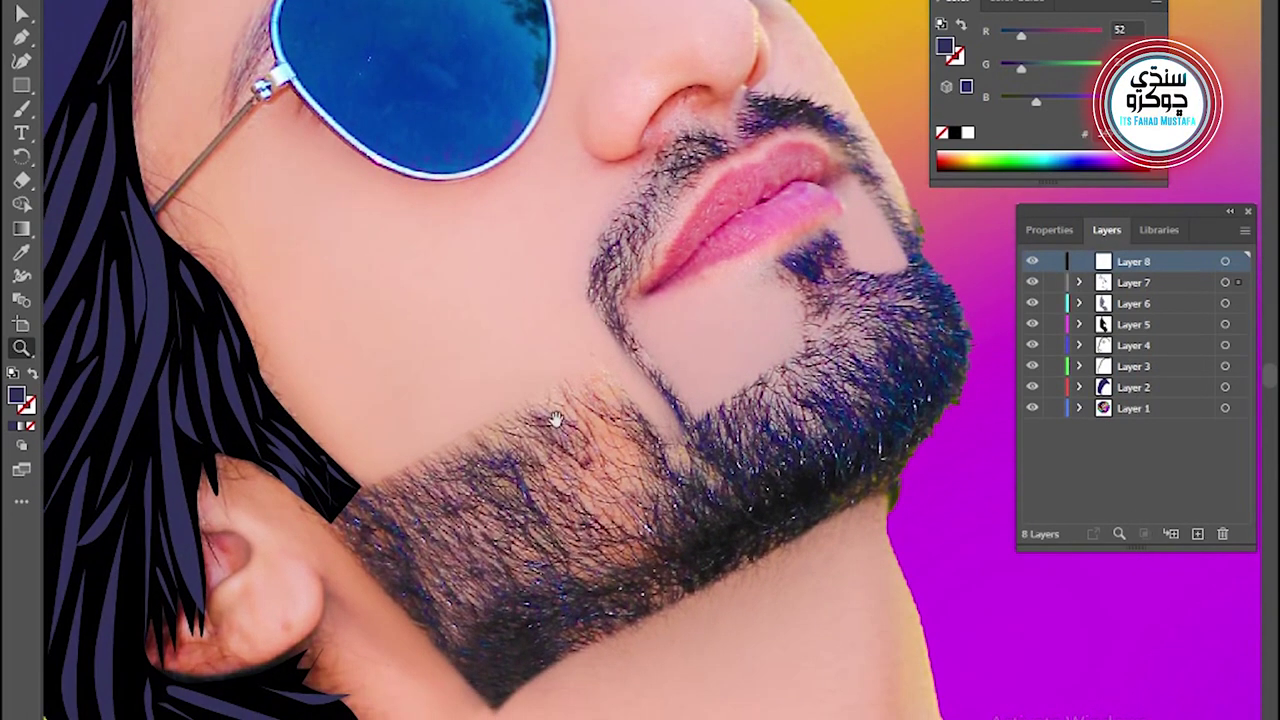
{"action": "scroll", "coordinate": [705, 370], "scroll_direction": "right", "scroll_amount": 2}
{"action": "scroll", "coordinate": [705, 370], "scroll_direction": "up", "scroll_amount": 2}
{"action": "scroll", "coordinate": [571, 414], "scroll_direction": "up", "scroll_amount": 1}
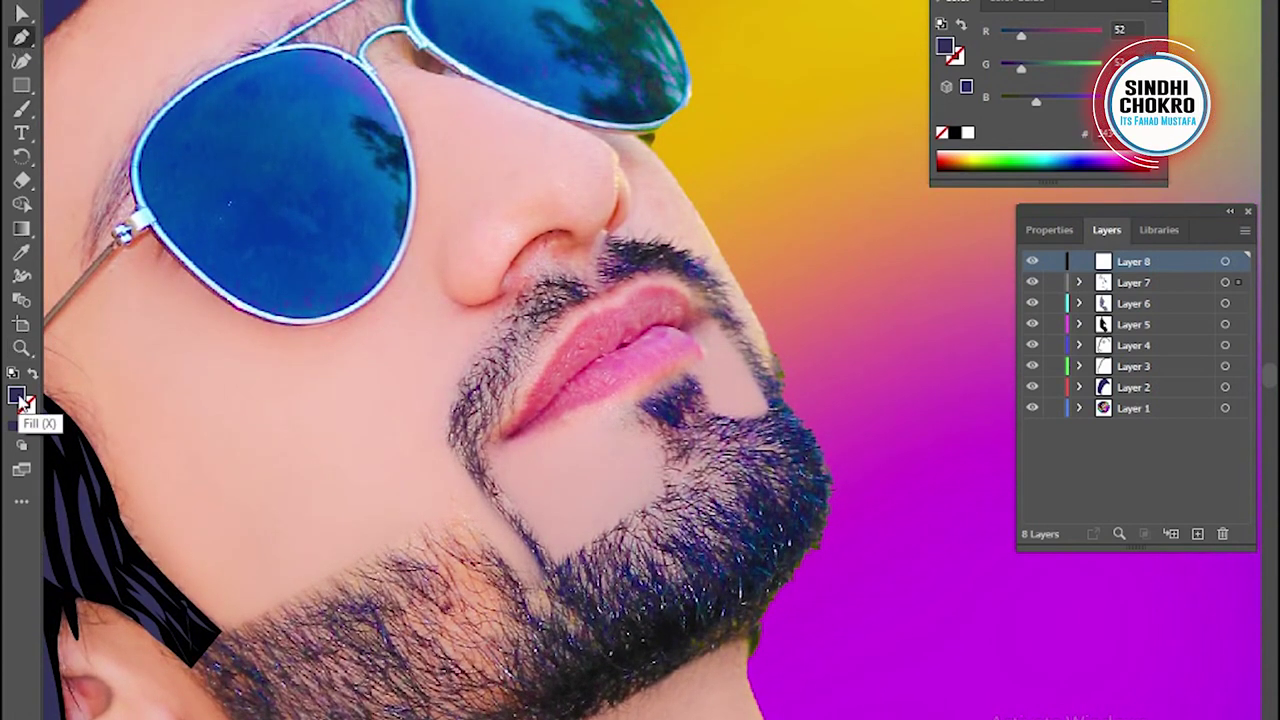
{"action": "left_click", "coordinate": [22, 254]}
Sample the lips' pink, trace the lip outline with the Pen, and fill it solid pink
{"action": "left_click", "coordinate": [570, 350]}
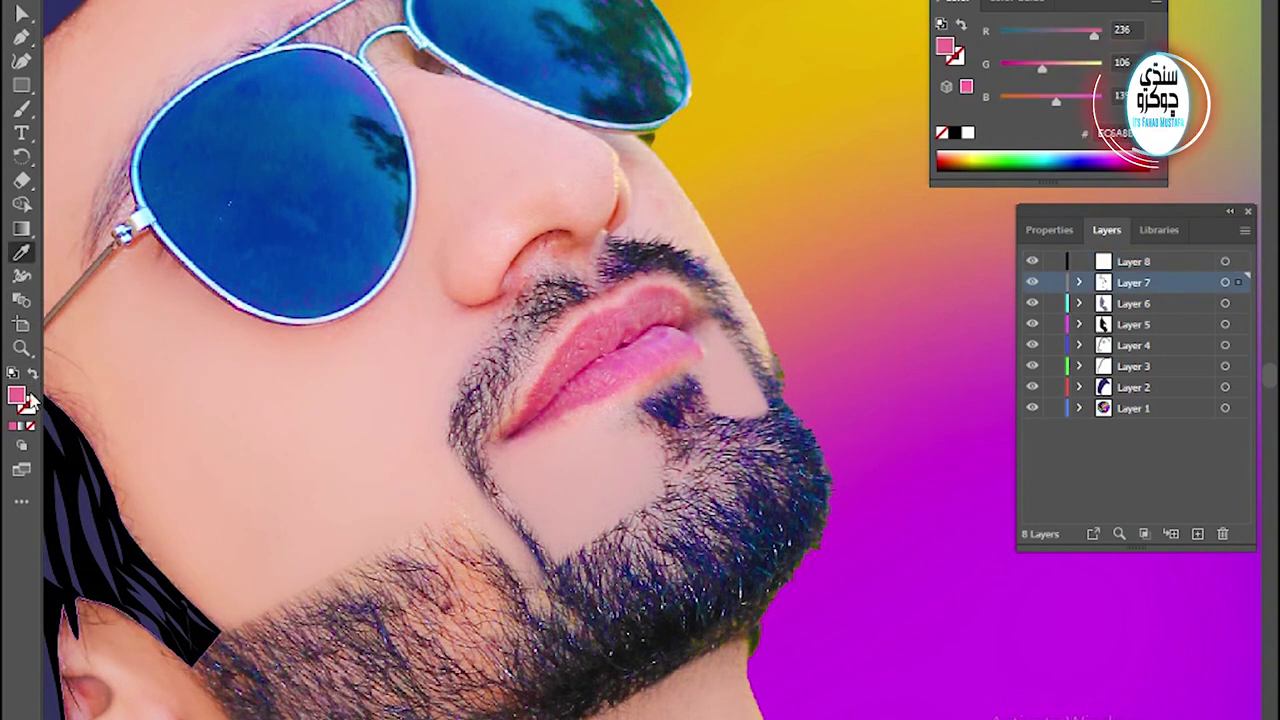
{"action": "left_click", "coordinate": [31, 373]}
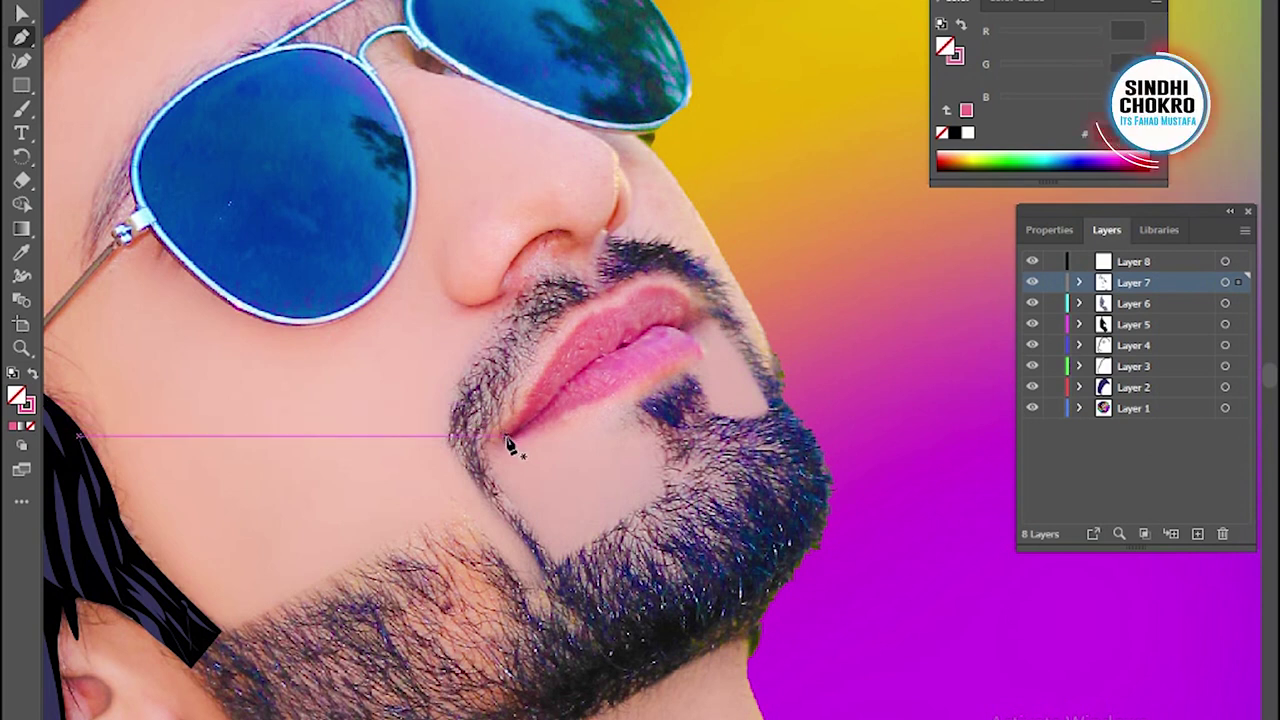
{"action": "mouse_move", "coordinate": [531, 421]}
{"action": "left_mouse_down"}
{"action": "mouse_move", "coordinate": [591, 322]}
{"action": "mouse_move", "coordinate": [623, 316]}
{"action": "left_mouse_up"}
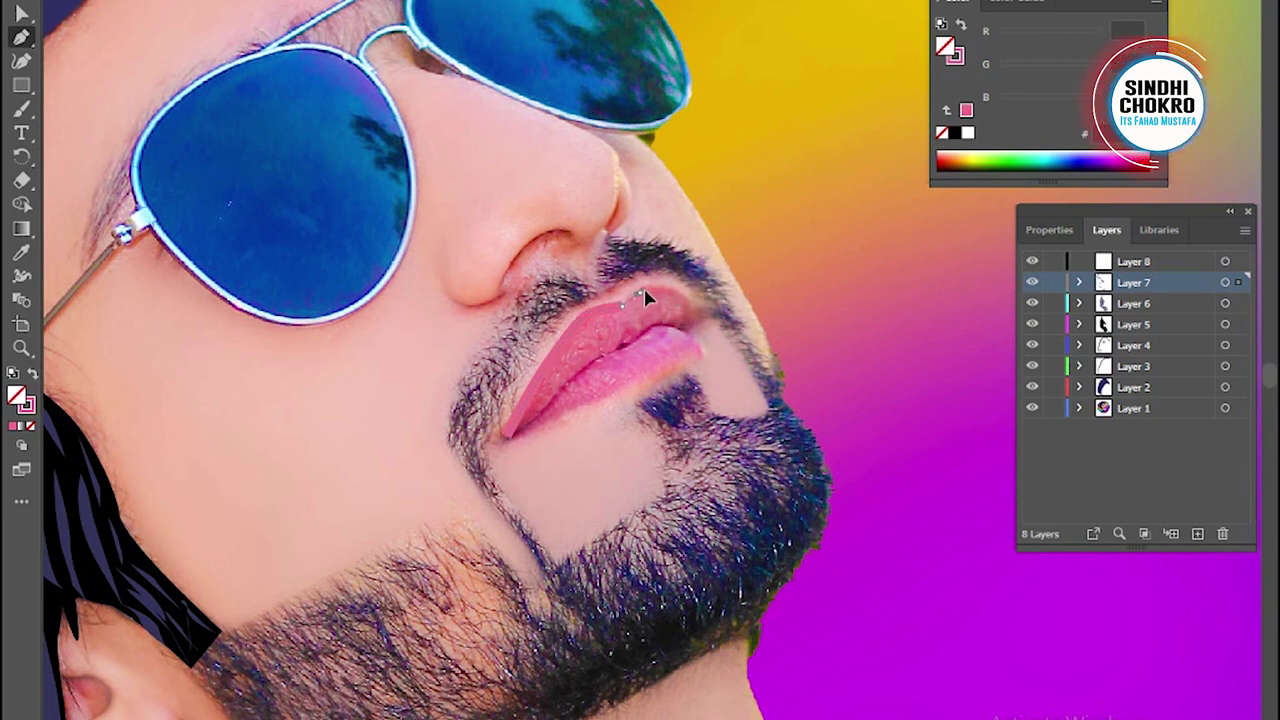
{"action": "left_click_drag", "start_coordinate": [668, 293], "coordinate": [690, 311]}
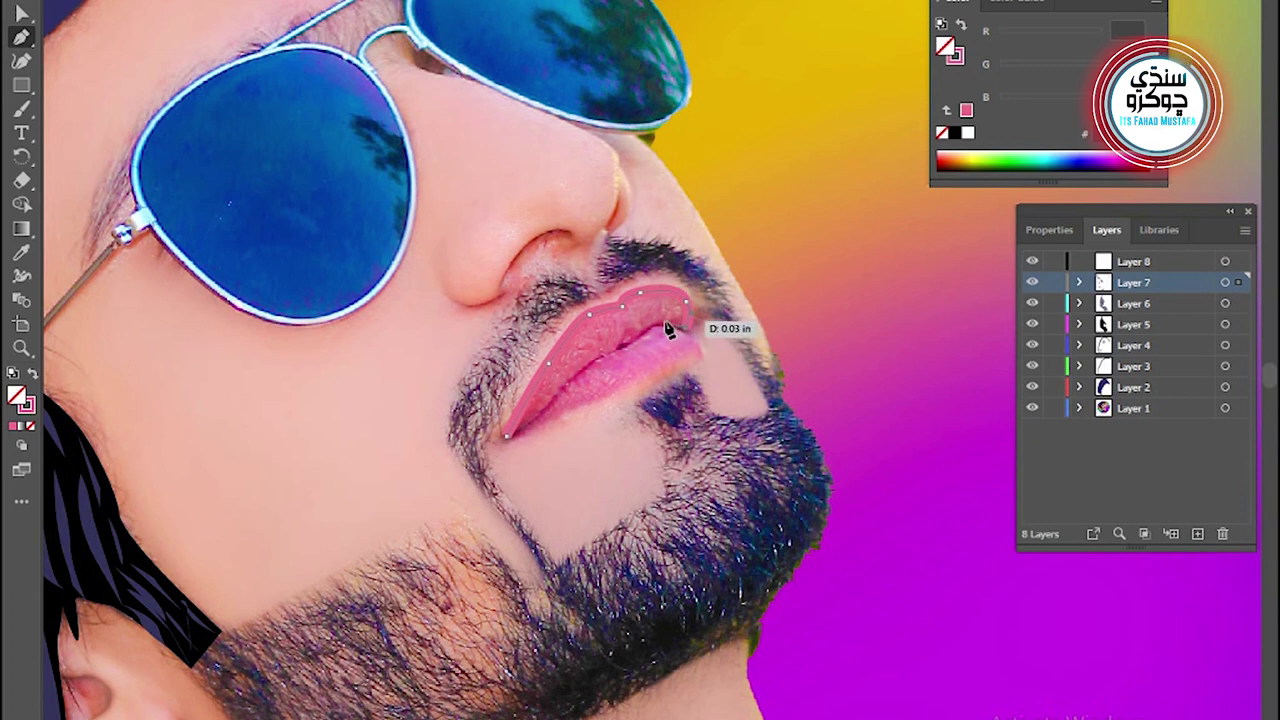
{"action": "left_click_drag", "start_coordinate": [651, 331], "coordinate": [621, 355]}
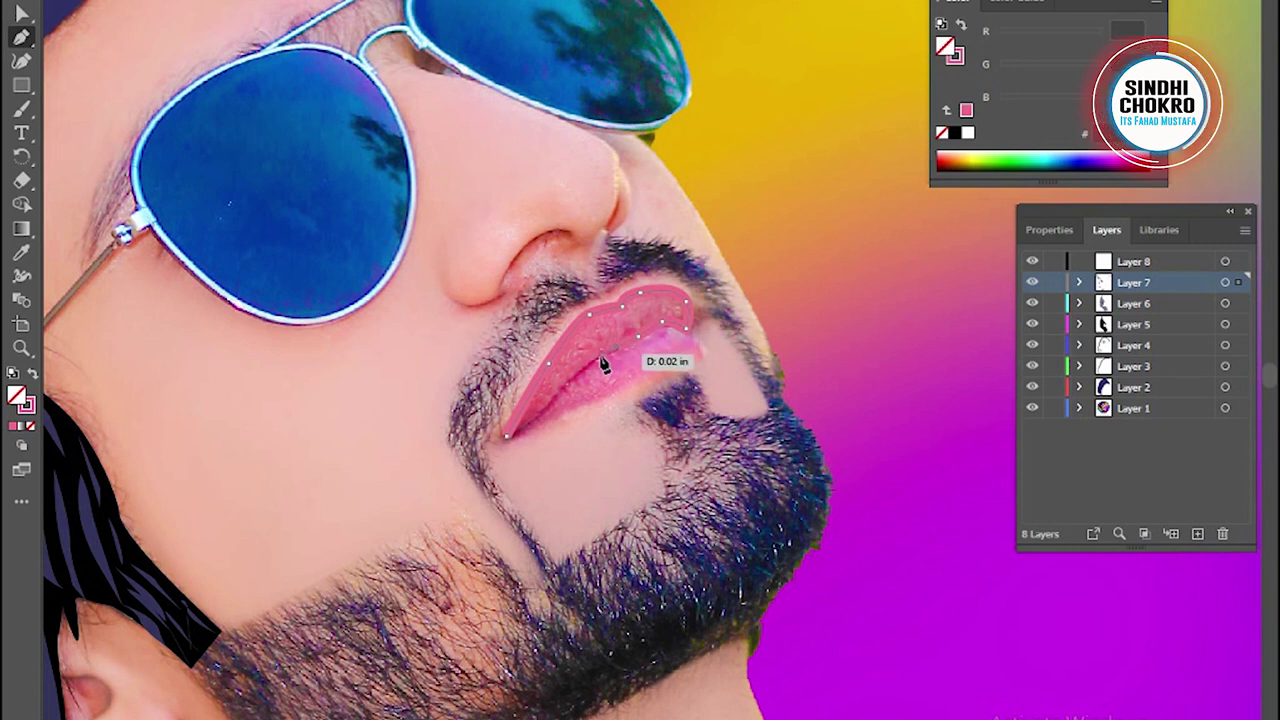
{"action": "left_click_drag", "start_coordinate": [601, 366], "coordinate": [573, 393]}
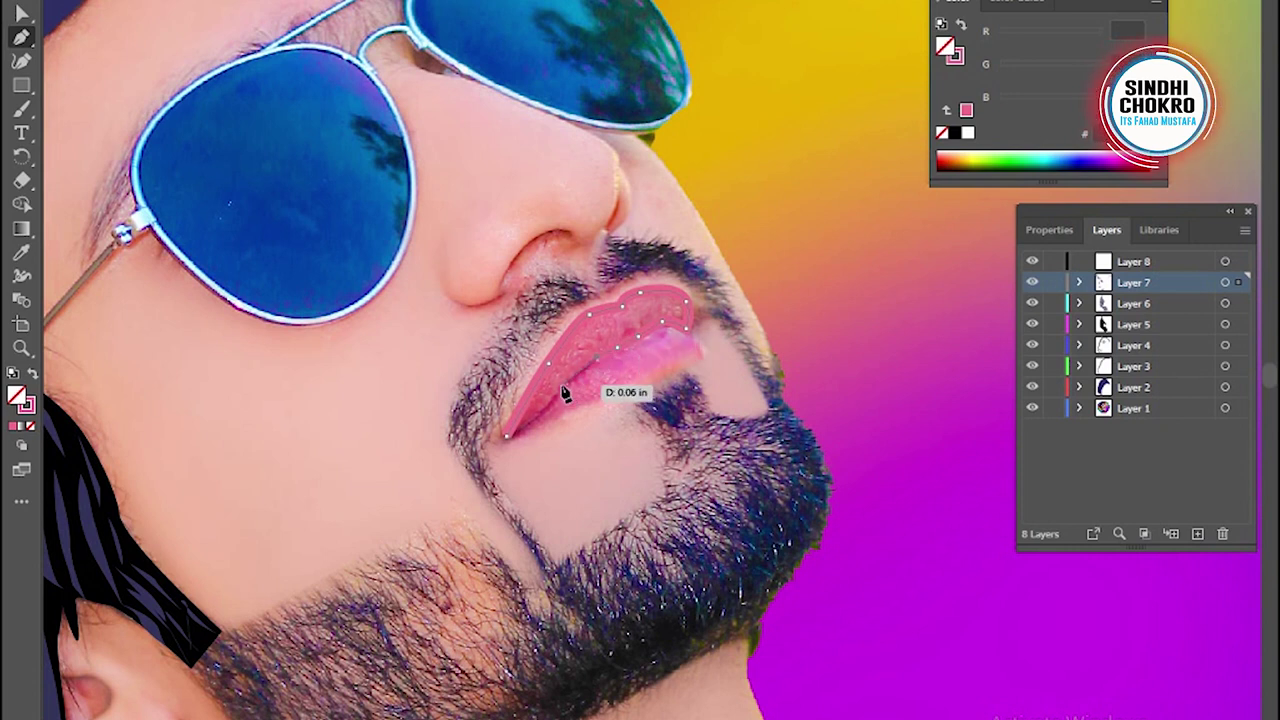
{"action": "left_click_drag", "start_coordinate": [560, 400], "coordinate": [509, 440]}
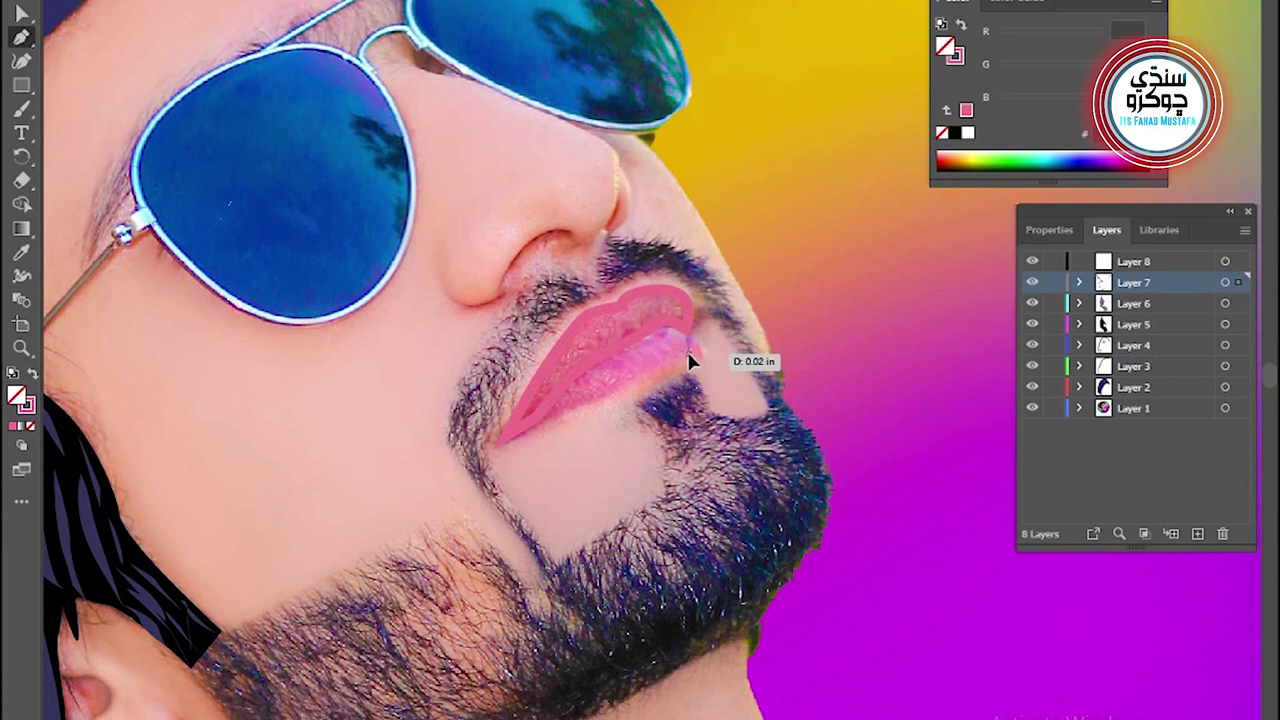
{"action": "left_click_drag", "start_coordinate": [684, 368], "coordinate": [510, 450]}
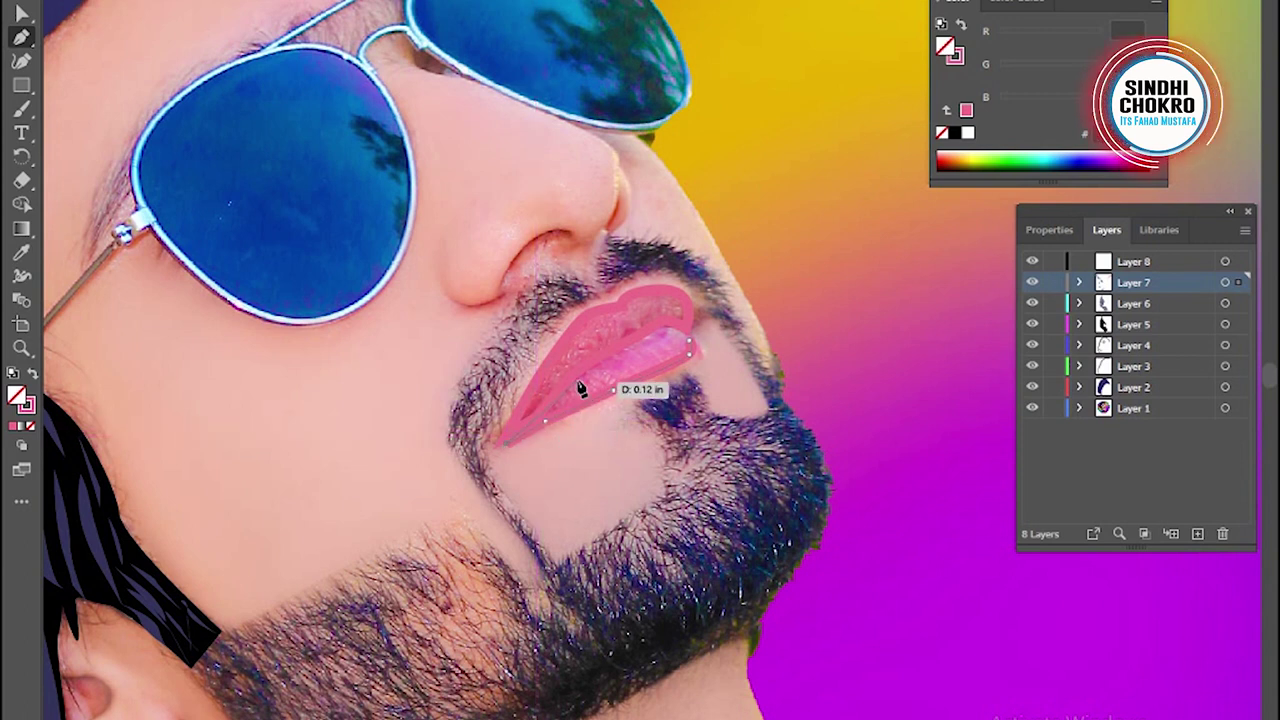
{"action": "left_click_drag", "start_coordinate": [613, 370], "coordinate": [634, 358]}
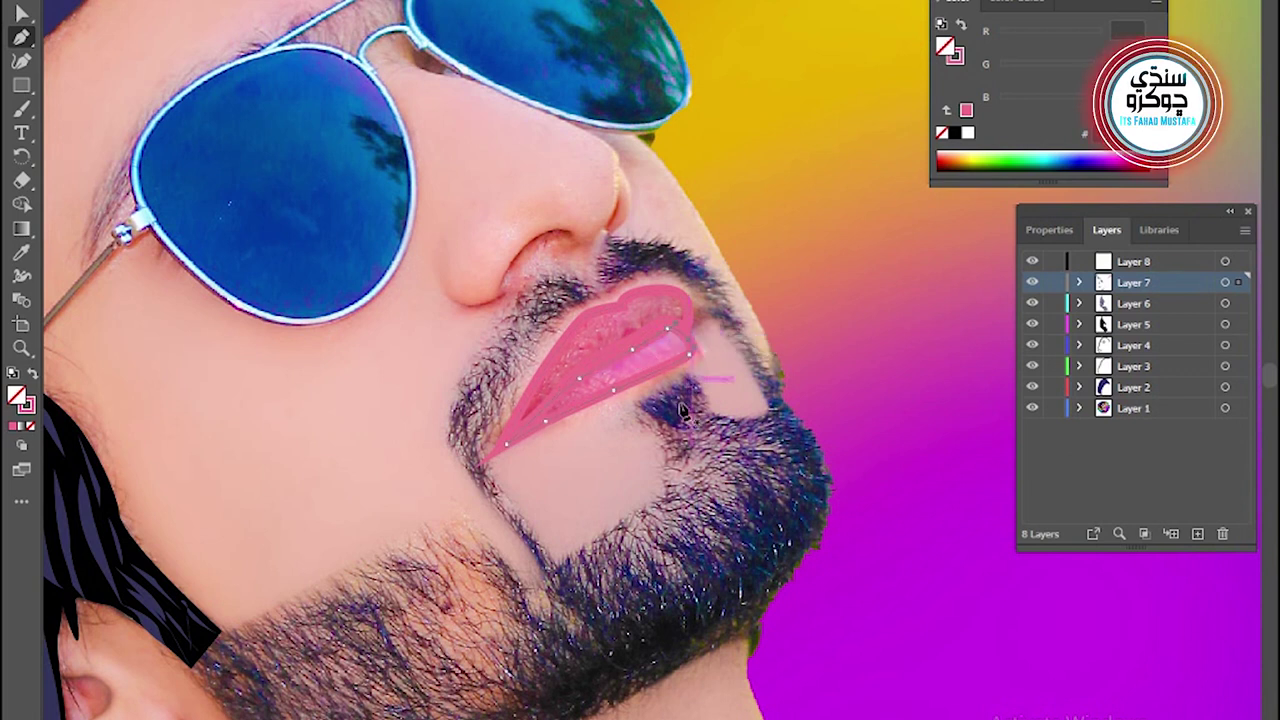
{"action": "left_click", "coordinate": [21, 12]}
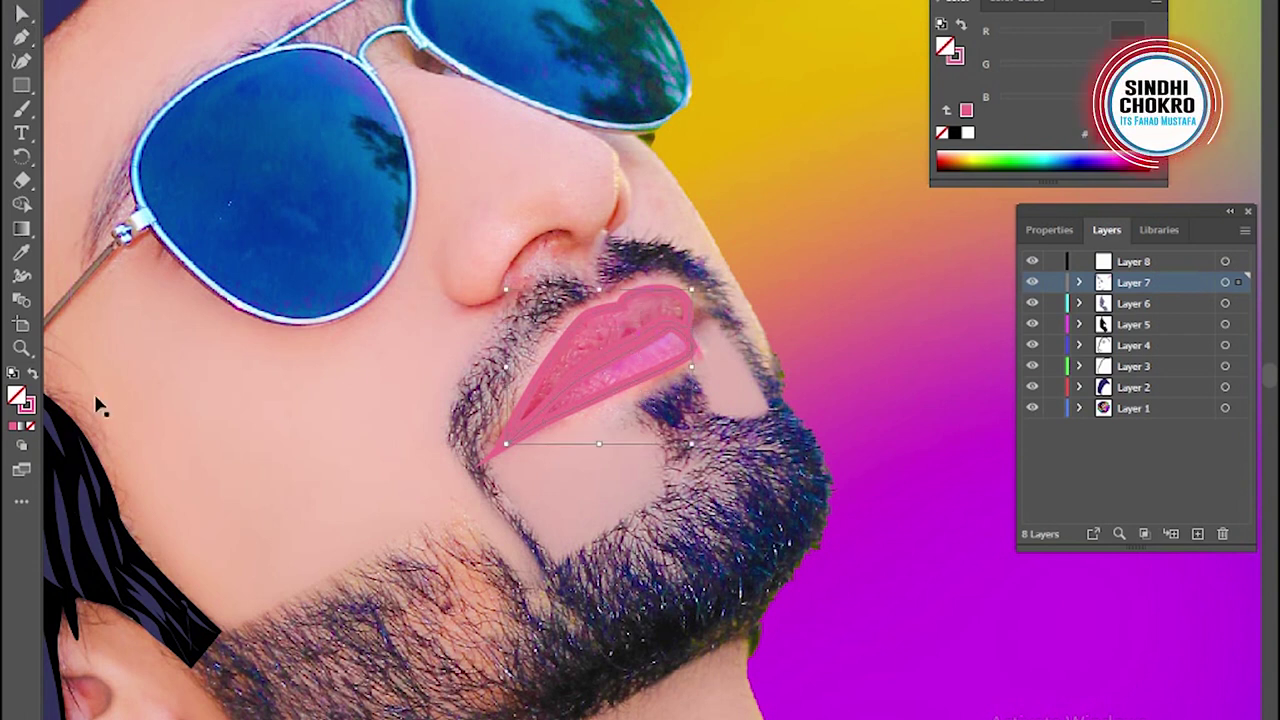
{"action": "left_click", "coordinate": [31, 375]}
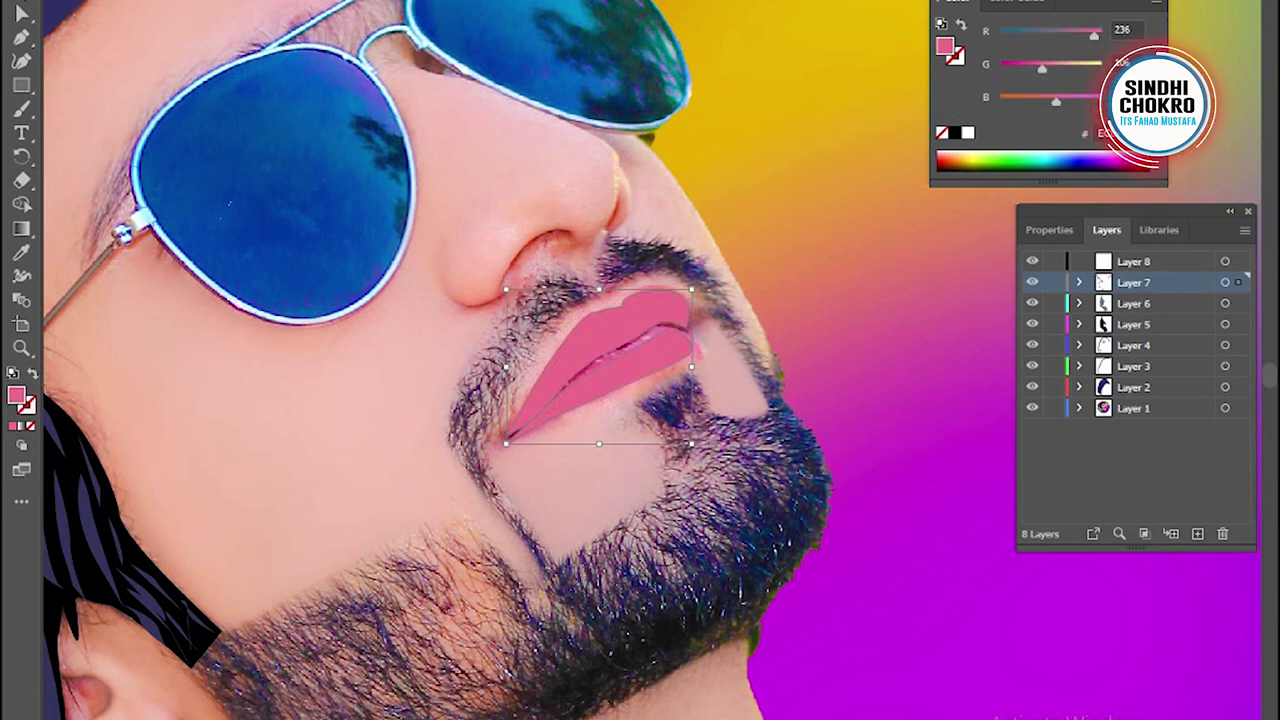
Deselect Layer 7, target Layer 8, and add a new empty layer above it
{"action": "left_click", "coordinate": [1130, 477]}
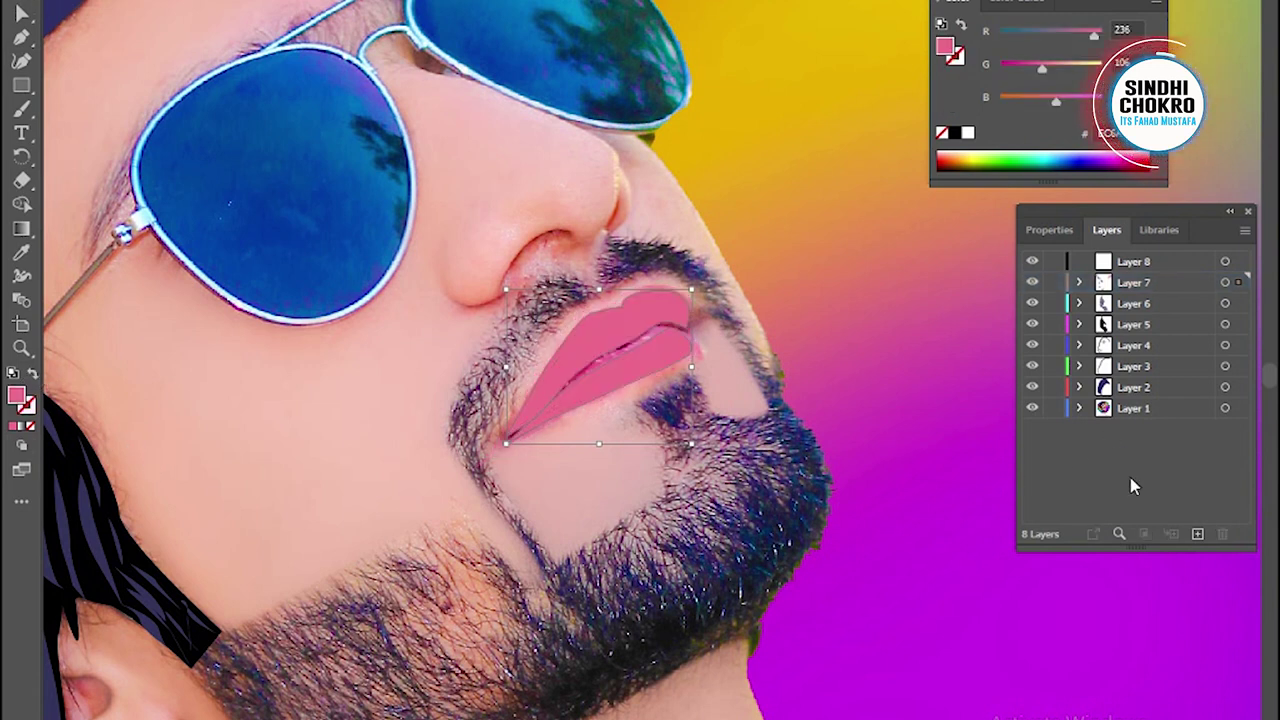
{"action": "left_click", "coordinate": [1112, 272]}
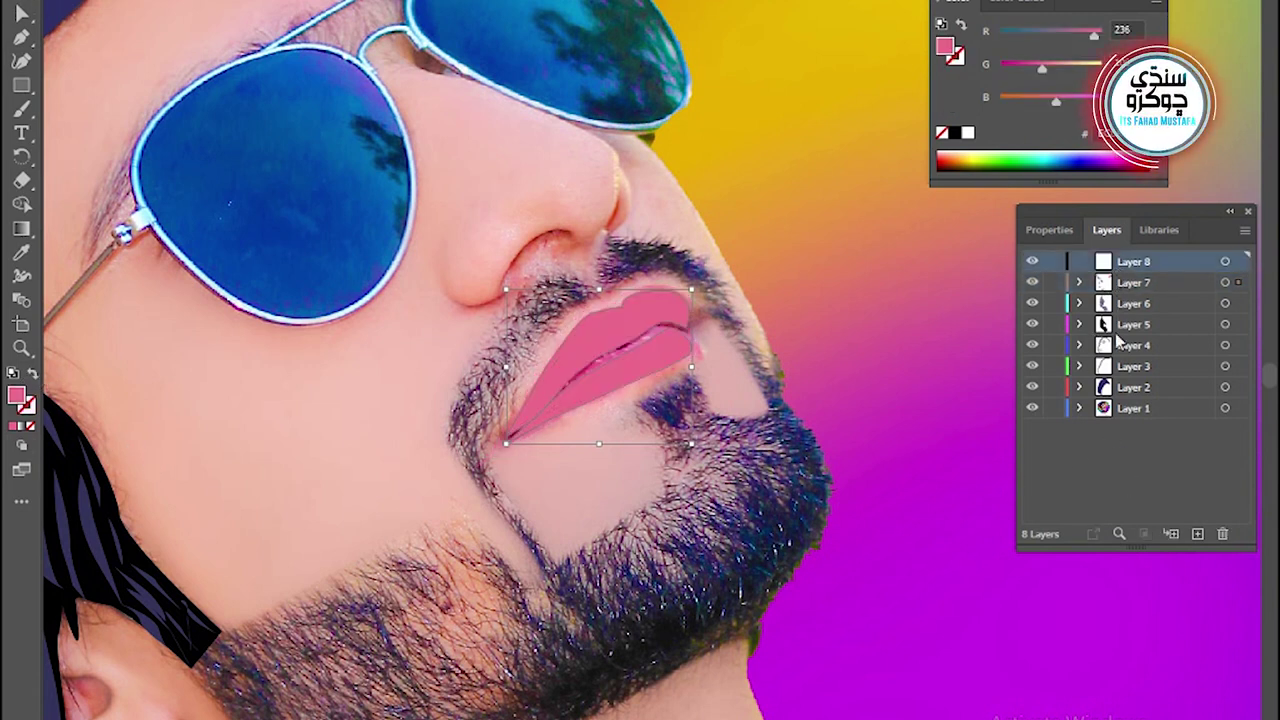
{"action": "left_click", "coordinate": [1197, 534]}
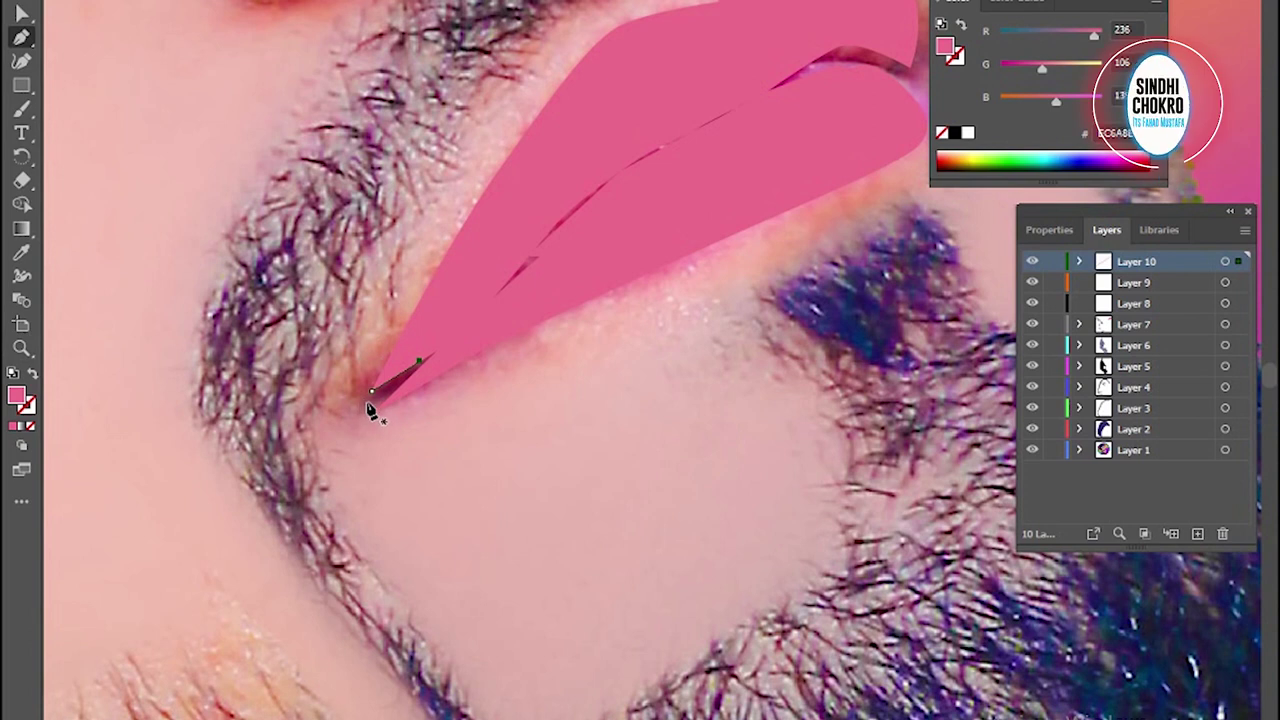
Draw a small closed shadow shape at the lips' left corner
{"action": "left_click_drag", "start_coordinate": [367, 401], "coordinate": [395, 397]}
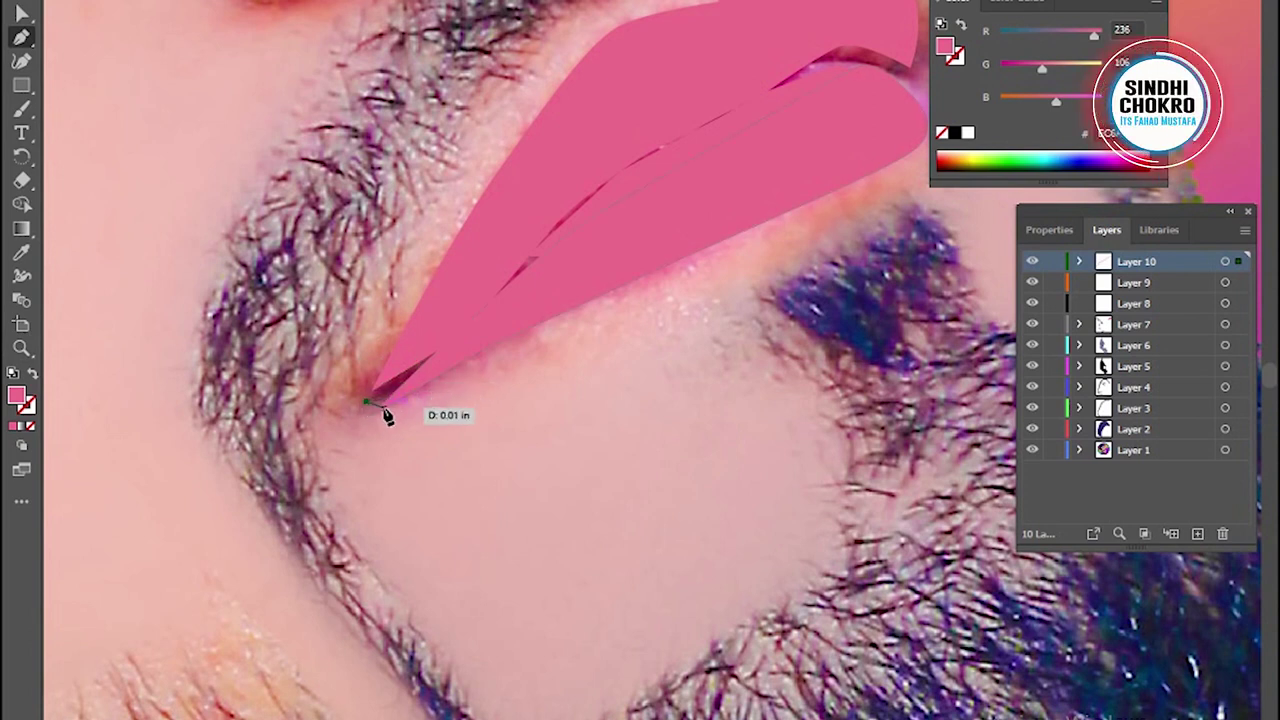
{"action": "left_click_drag", "start_coordinate": [380, 409], "coordinate": [430, 365]}
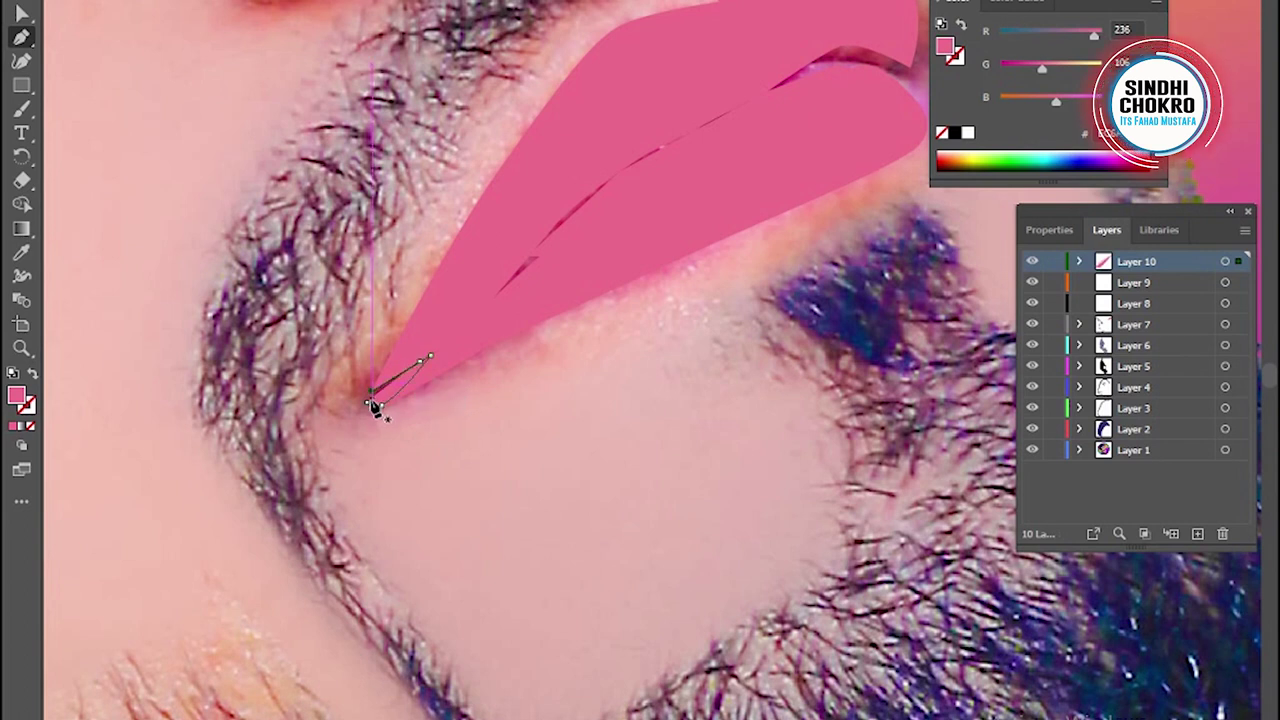
{"action": "mouse_move", "coordinate": [369, 405]}
{"action": "left_mouse_down"}
{"action": "mouse_move", "coordinate": [333, 447]}
{"action": "mouse_move", "coordinate": [378, 404]}
{"action": "left_mouse_up"}
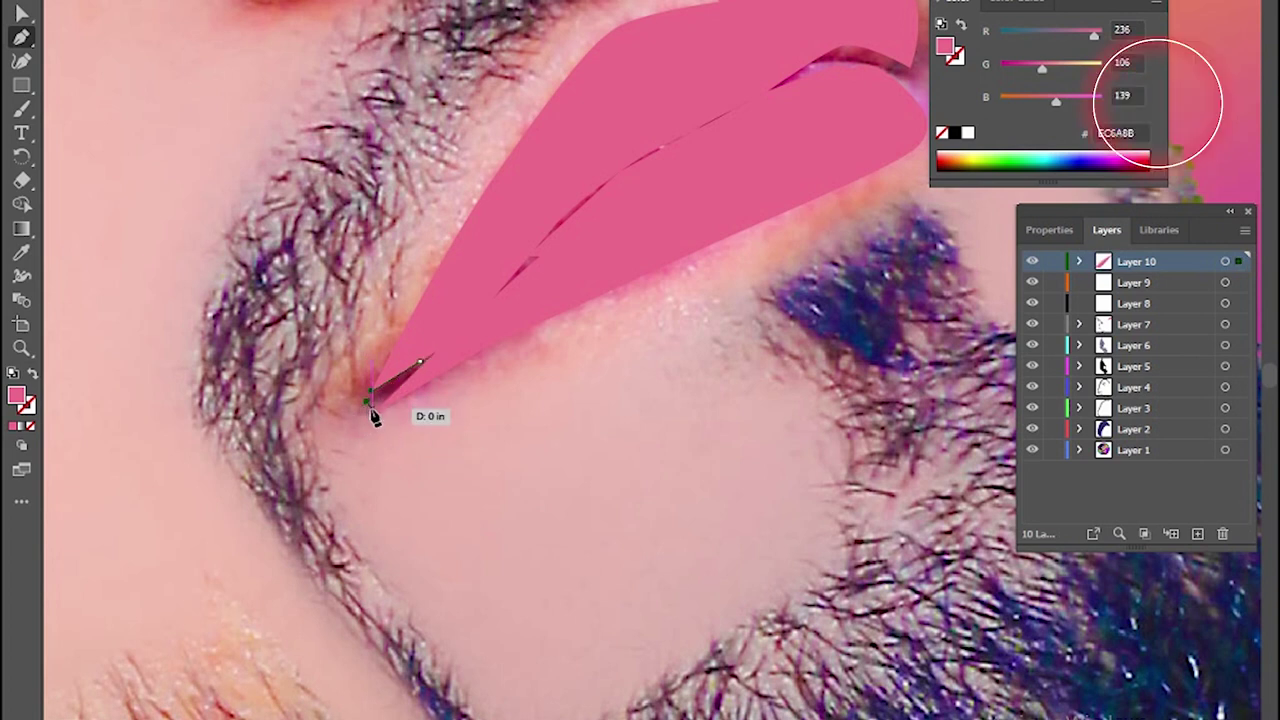
{"action": "left_click", "coordinate": [370, 412]}
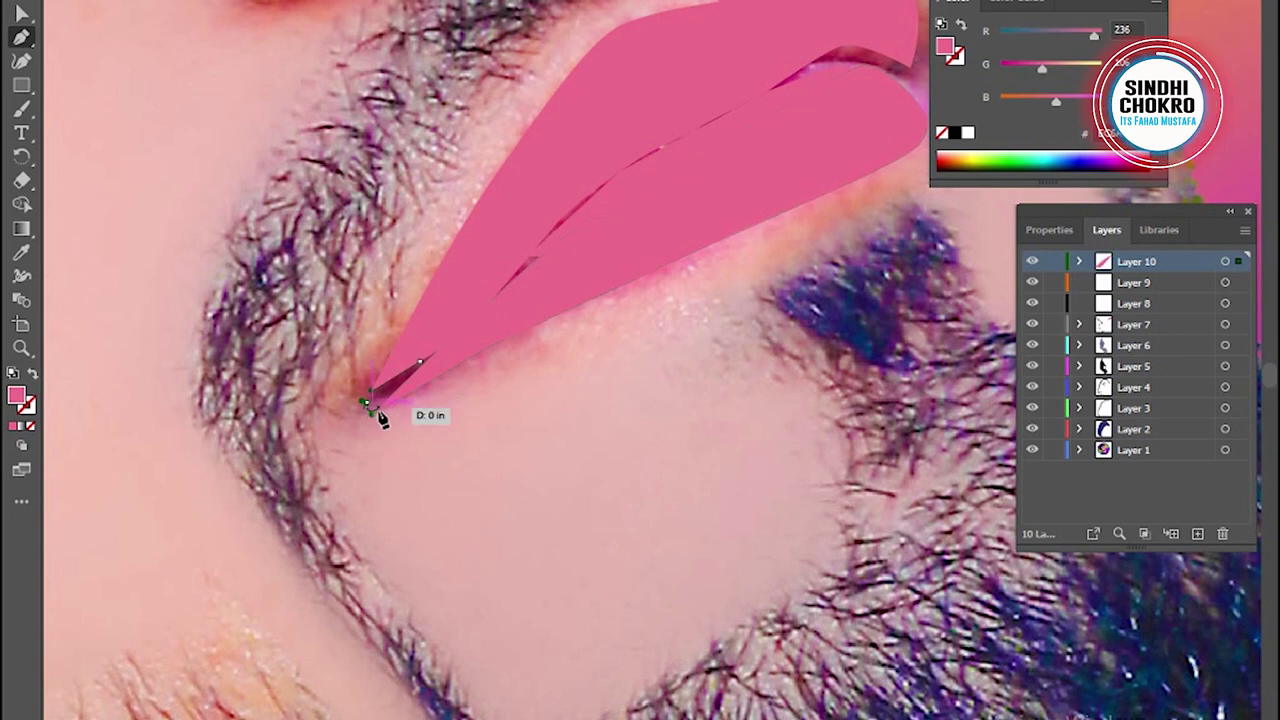
{"action": "left_click_drag", "start_coordinate": [387, 410], "coordinate": [425, 370]}
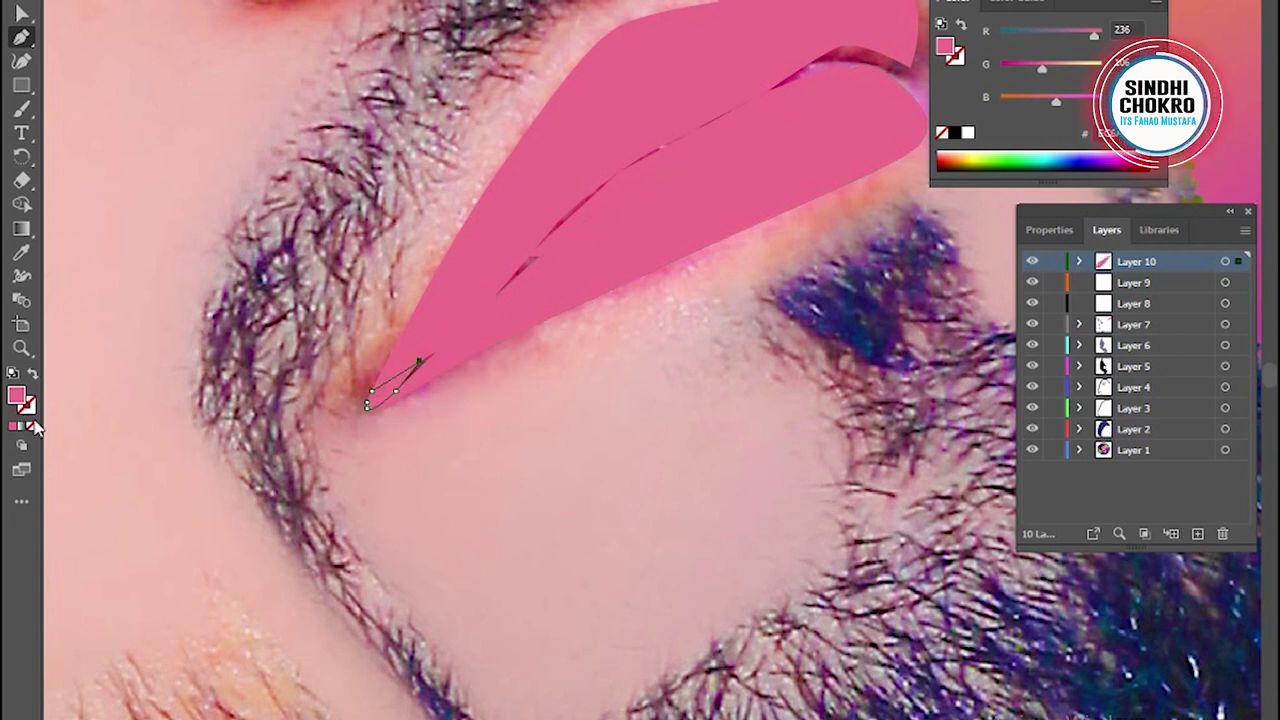
Fill the corner shape with dark mauve 843E52 and lock Layer 8
{"action": "double_click", "coordinate": [18, 398]}
{"action": "left_click", "coordinate": [369, 571]}
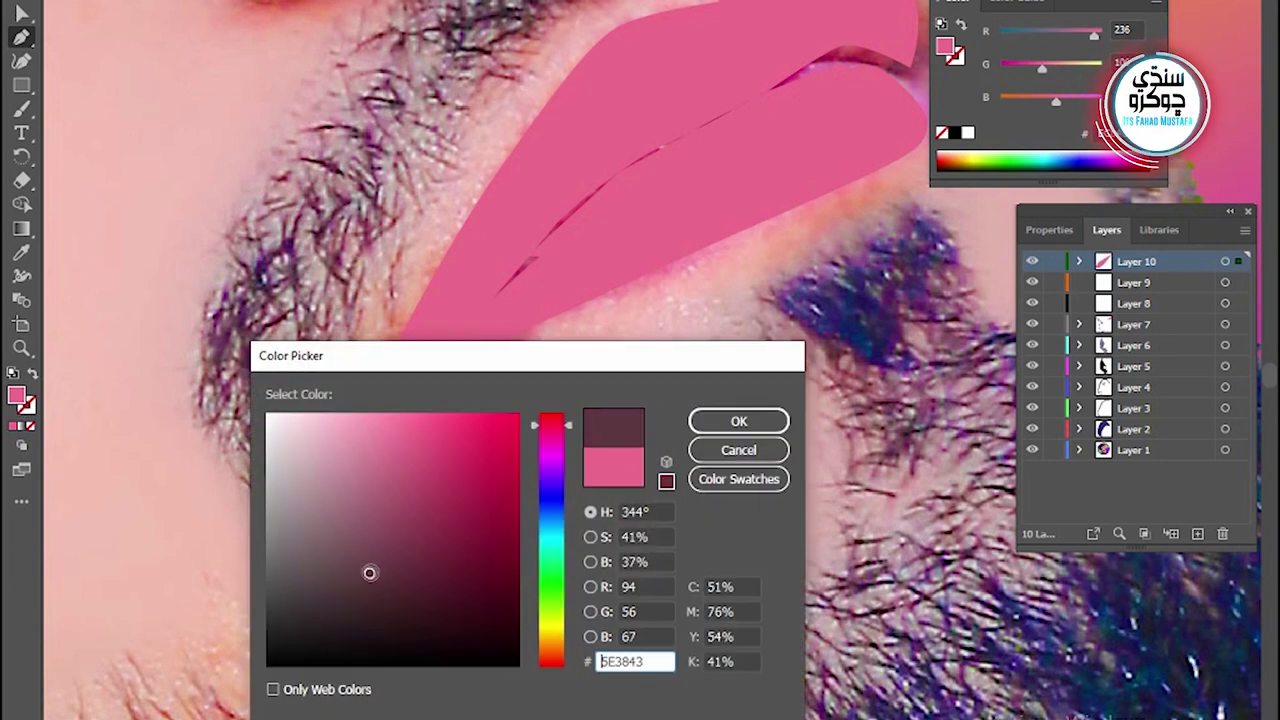
{"action": "left_click", "coordinate": [401, 533]}
{"action": "left_click", "coordinate": [738, 421]}
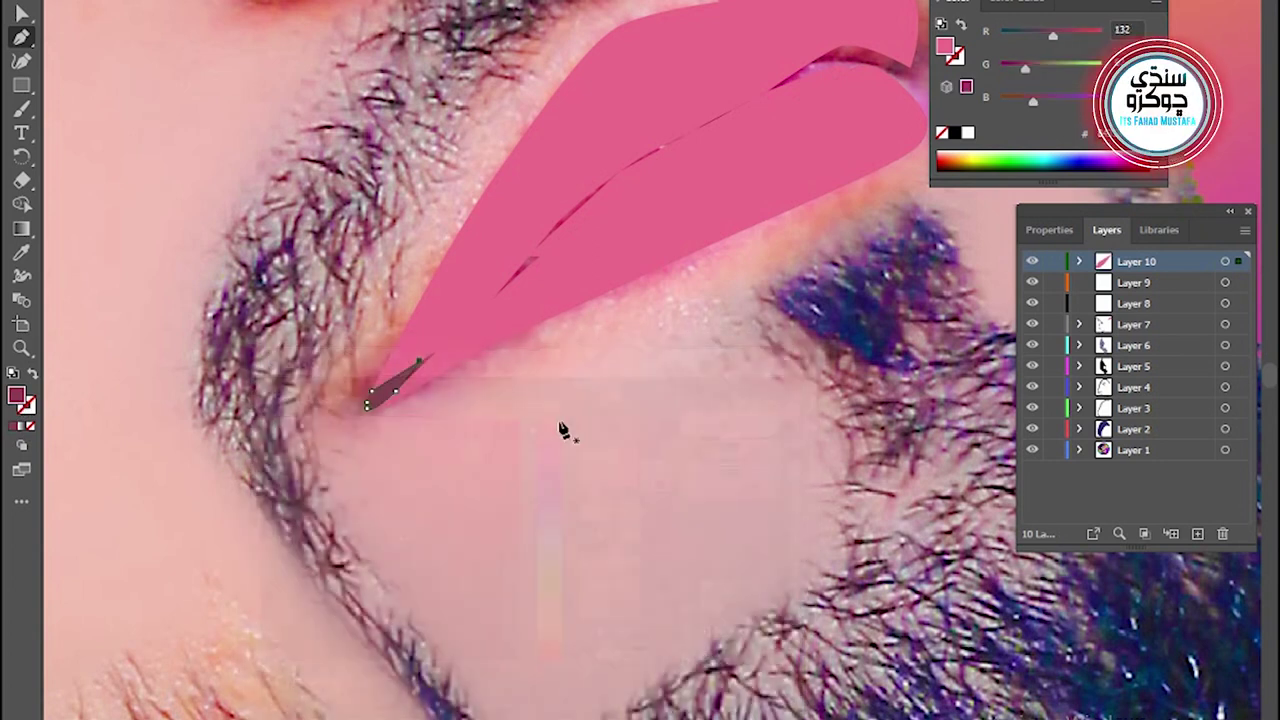
{"action": "scroll", "coordinate": [537, 434], "scroll_direction": "up", "scroll_amount": 3}
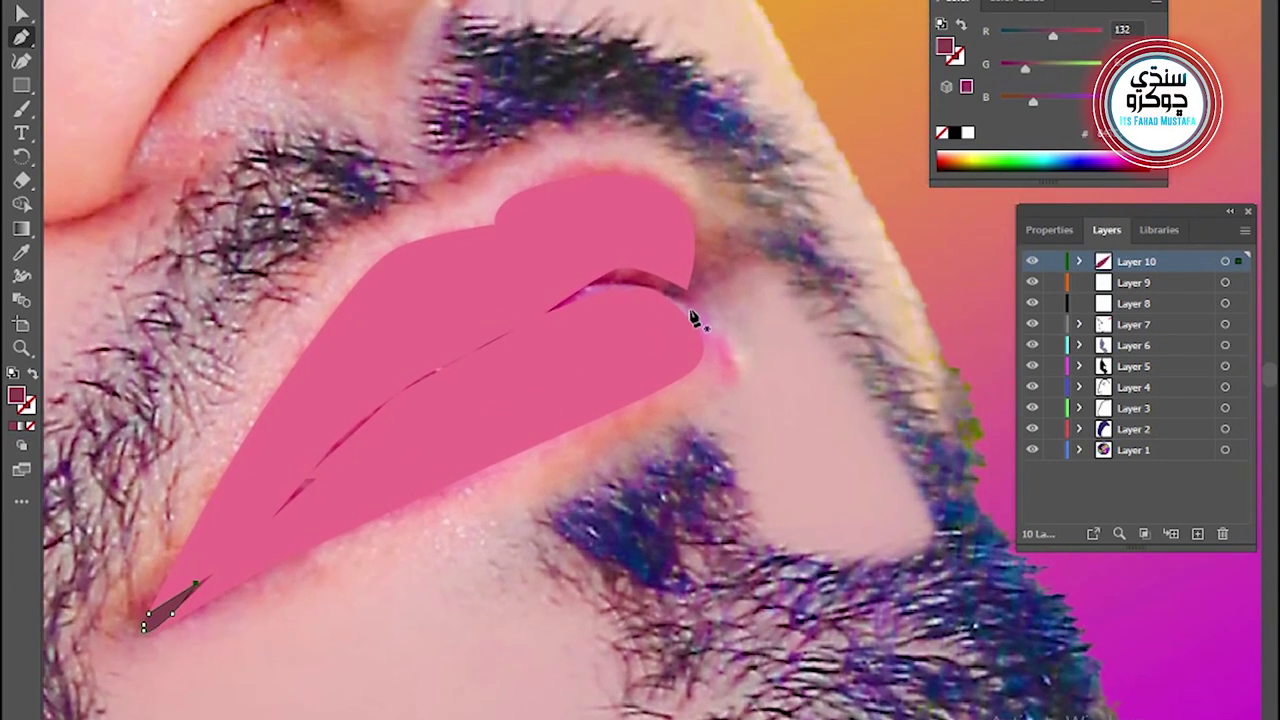
{"action": "left_click", "coordinate": [1055, 306]}
Lock Layer 9 and trace a dark path along the parting line between the lips
{"action": "left_click", "coordinate": [1051, 284]}
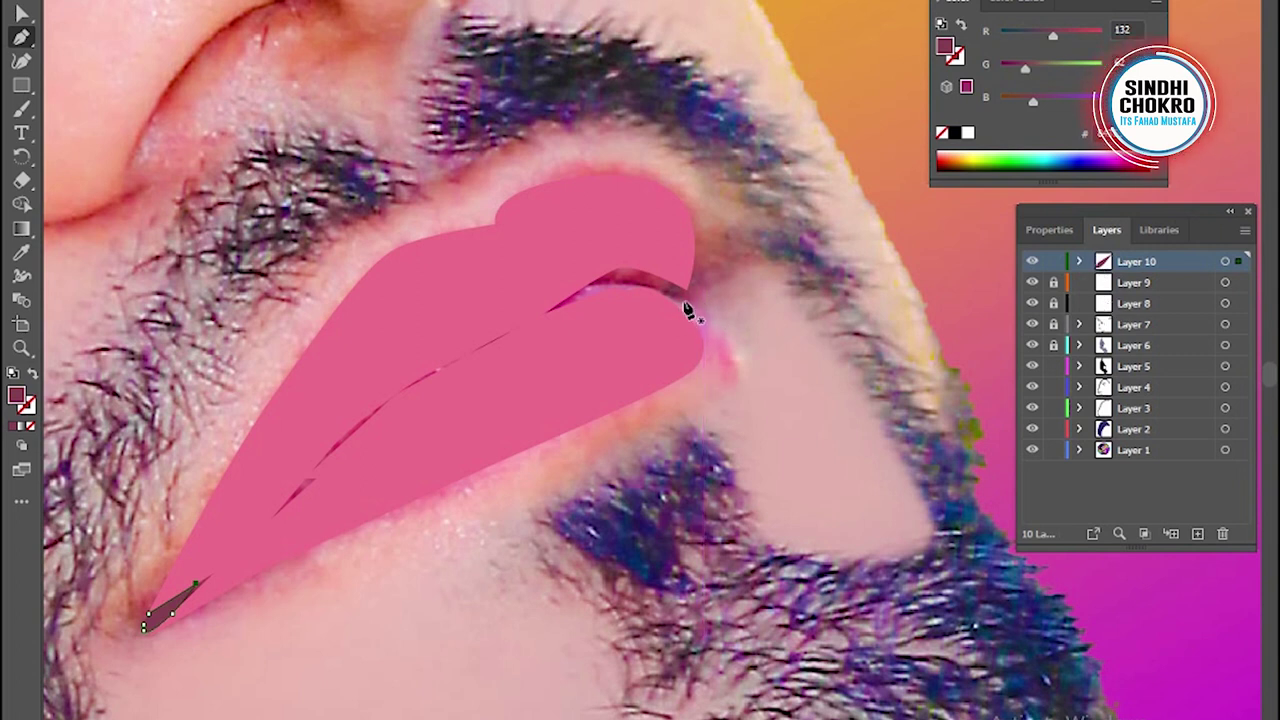
{"action": "left_click_drag", "start_coordinate": [665, 300], "coordinate": [642, 300]}
{"action": "mouse_move", "coordinate": [564, 301]}
{"action": "left_mouse_down"}
{"action": "mouse_move", "coordinate": [557, 320]}
{"action": "mouse_move", "coordinate": [588, 308]}
{"action": "mouse_move", "coordinate": [375, 423]}
{"action": "left_mouse_up"}
{"action": "mouse_move", "coordinate": [422, 386]}
{"action": "left_mouse_down"}
{"action": "mouse_move", "coordinate": [272, 528]}
{"action": "mouse_move", "coordinate": [366, 423]}
{"action": "mouse_move", "coordinate": [587, 290]}
{"action": "mouse_move", "coordinate": [629, 280]}
{"action": "mouse_move", "coordinate": [690, 313]}
{"action": "left_mouse_up"}
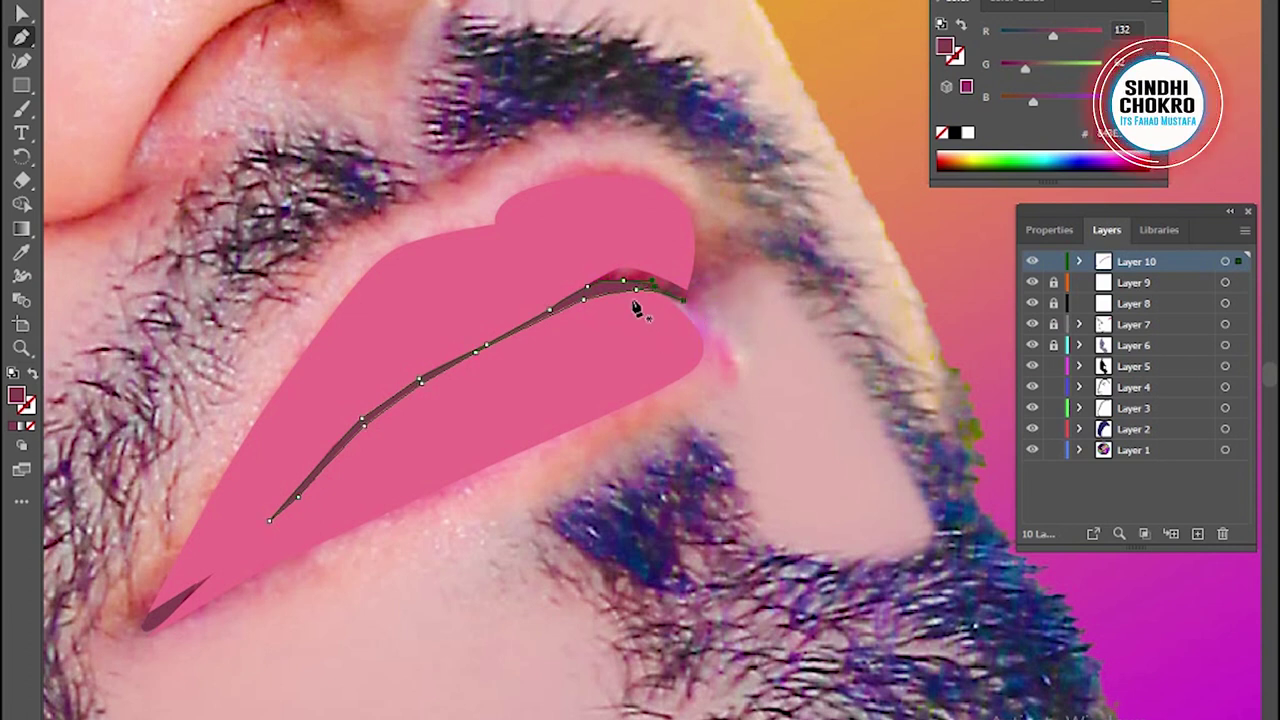
{"action": "left_click", "coordinate": [22, 10]}
Unlock Layers 8 and 9, target Layer 7, and pick up the lip-line path's end
{"action": "left_click", "coordinate": [777, 528]}
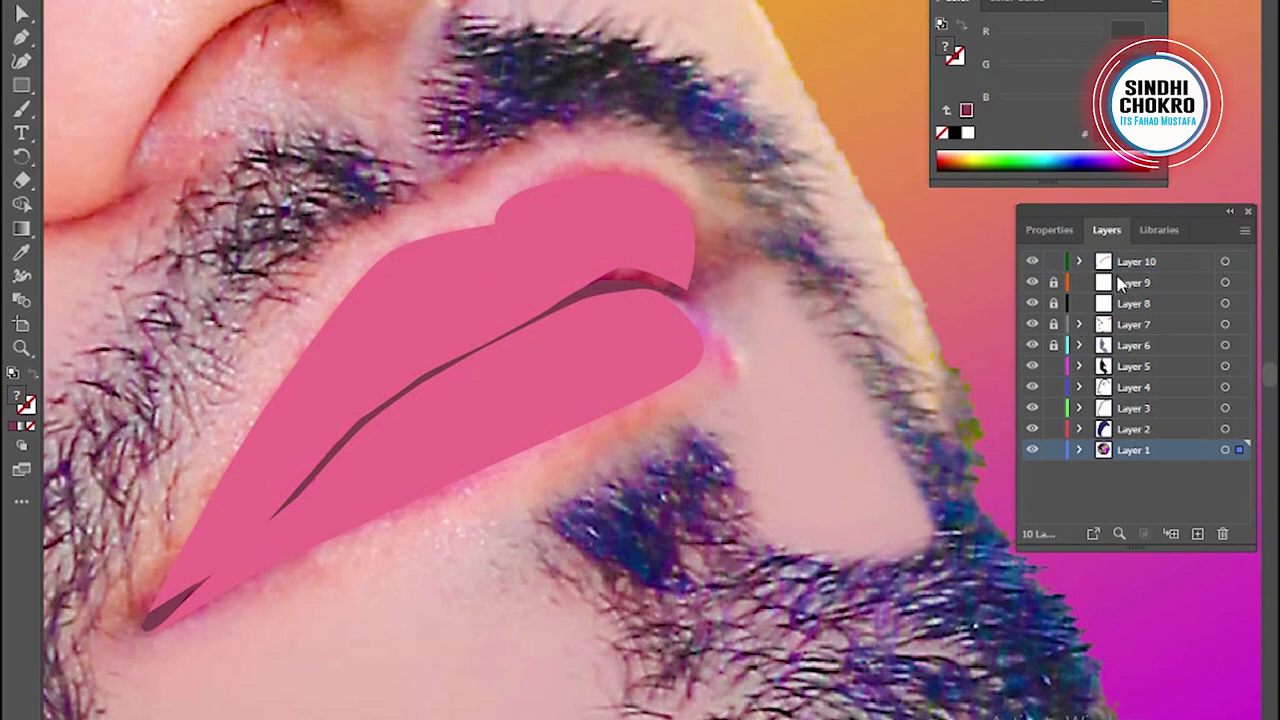
{"action": "left_click", "coordinate": [1053, 282]}
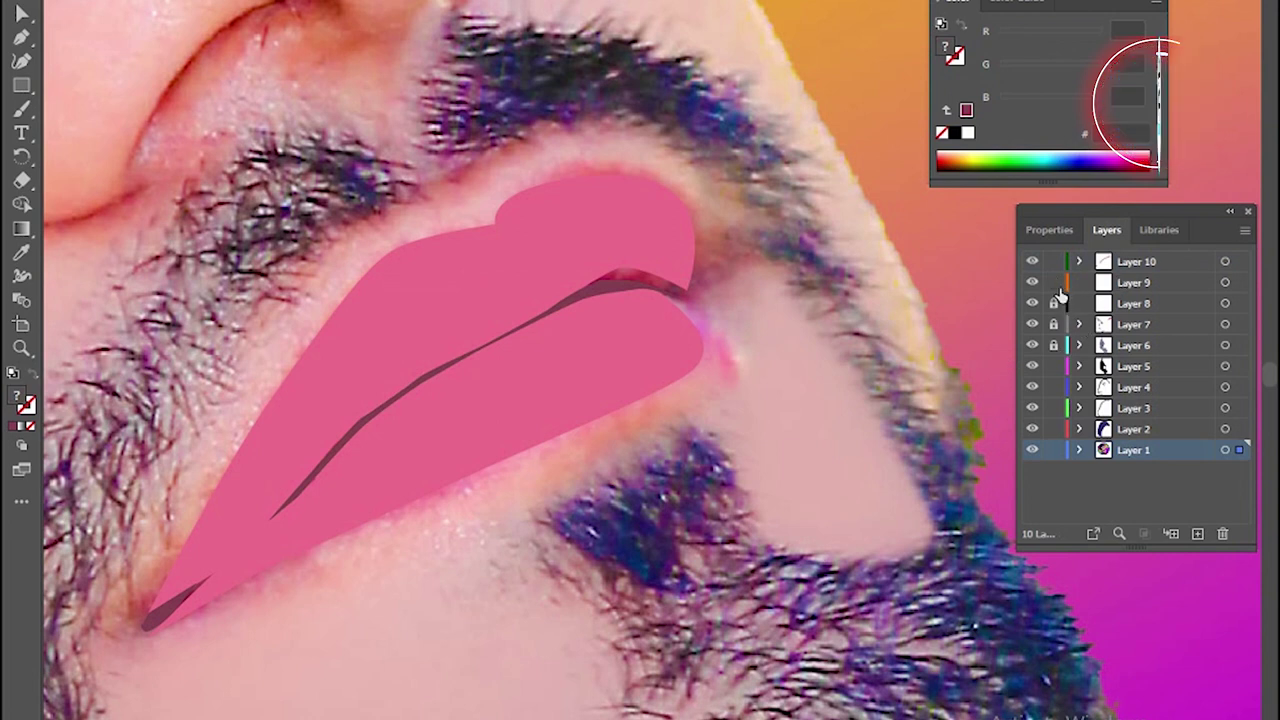
{"action": "left_click", "coordinate": [1108, 326]}
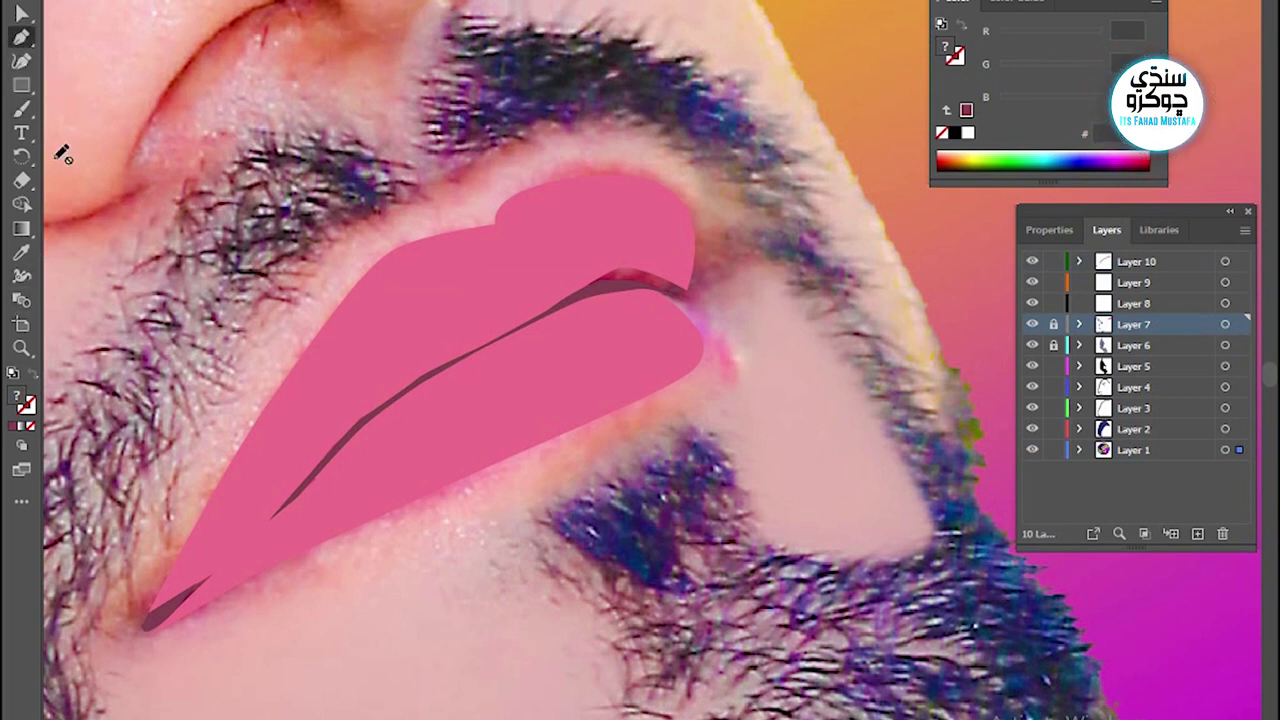
{"action": "left_click", "coordinate": [688, 295]}
Add a new layer and draw a closed shape along the upper lip's inner edge
{"action": "key", "text": "Escape"}
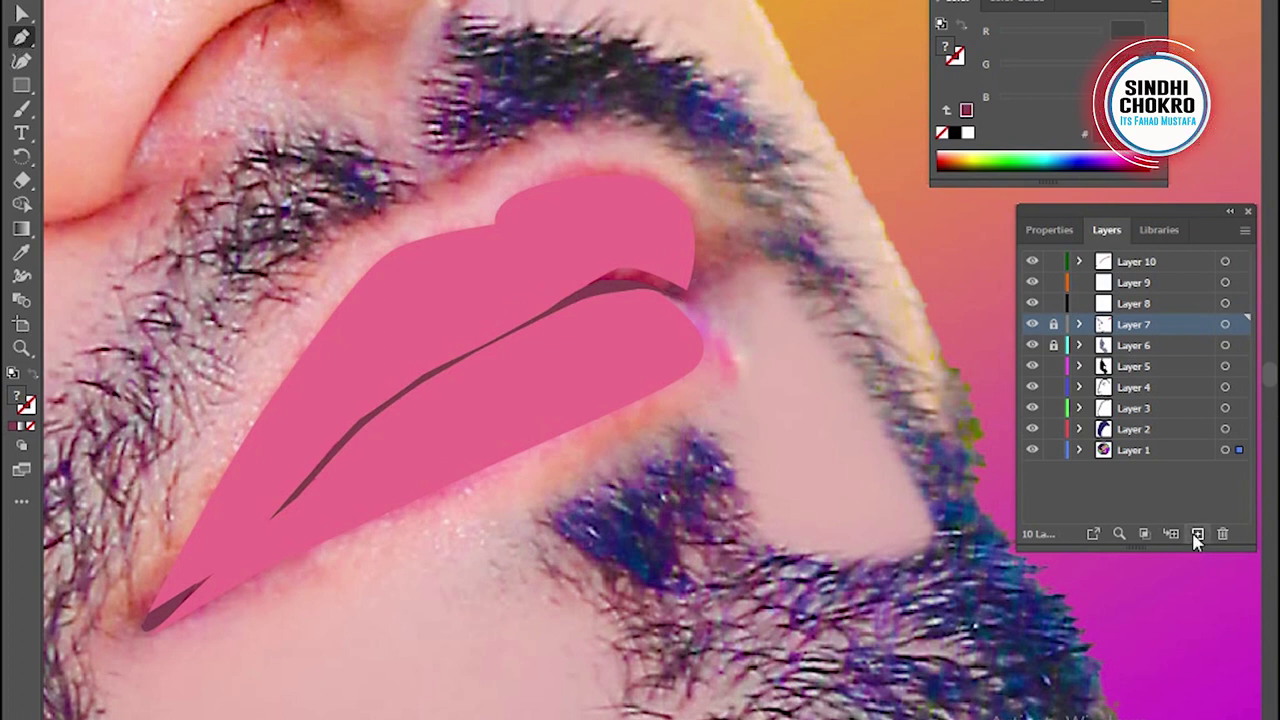
{"action": "left_click", "coordinate": [1197, 534]}
{"action": "left_click", "coordinate": [682, 294]}
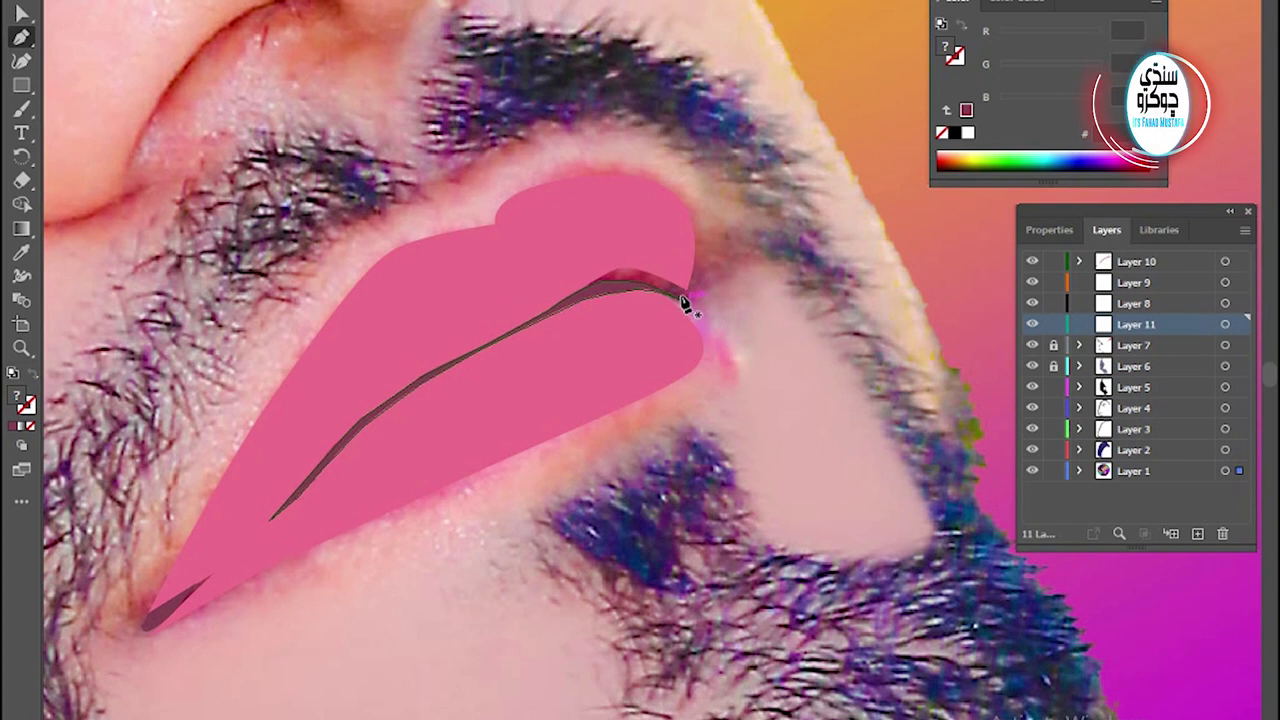
{"action": "left_click_drag", "start_coordinate": [629, 286], "coordinate": [612, 288]}
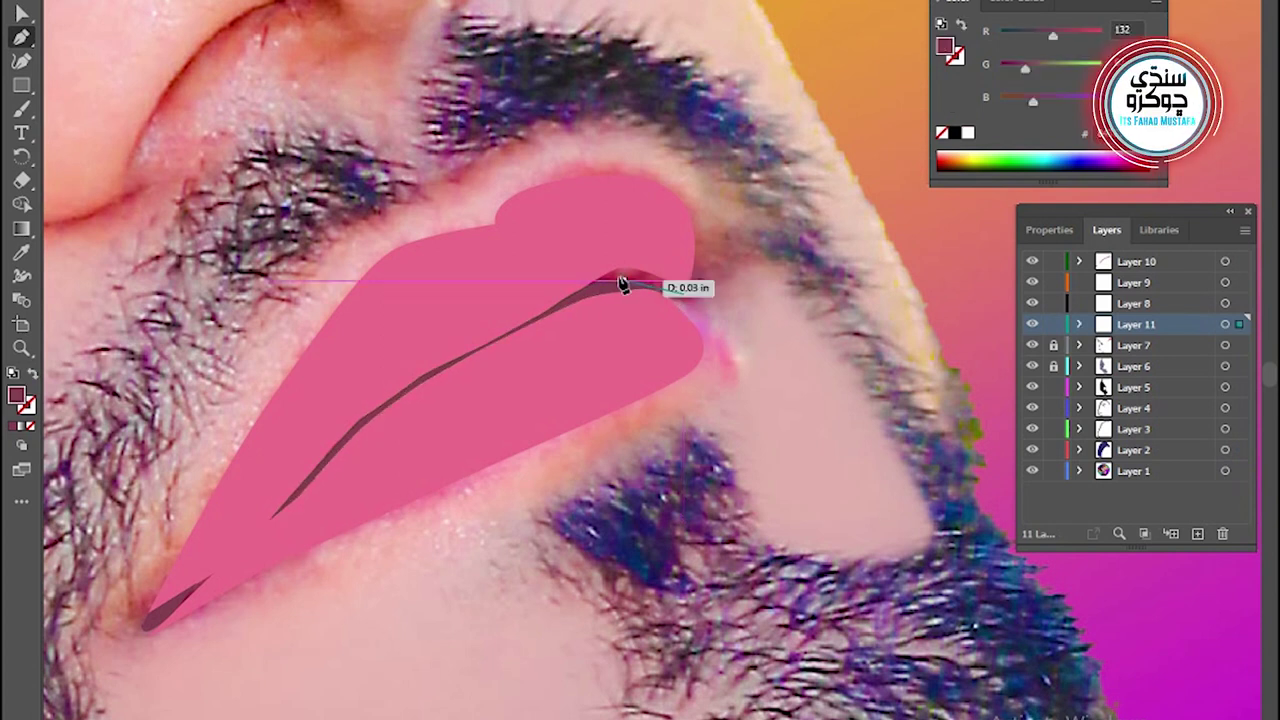
{"action": "left_click", "coordinate": [569, 292]}
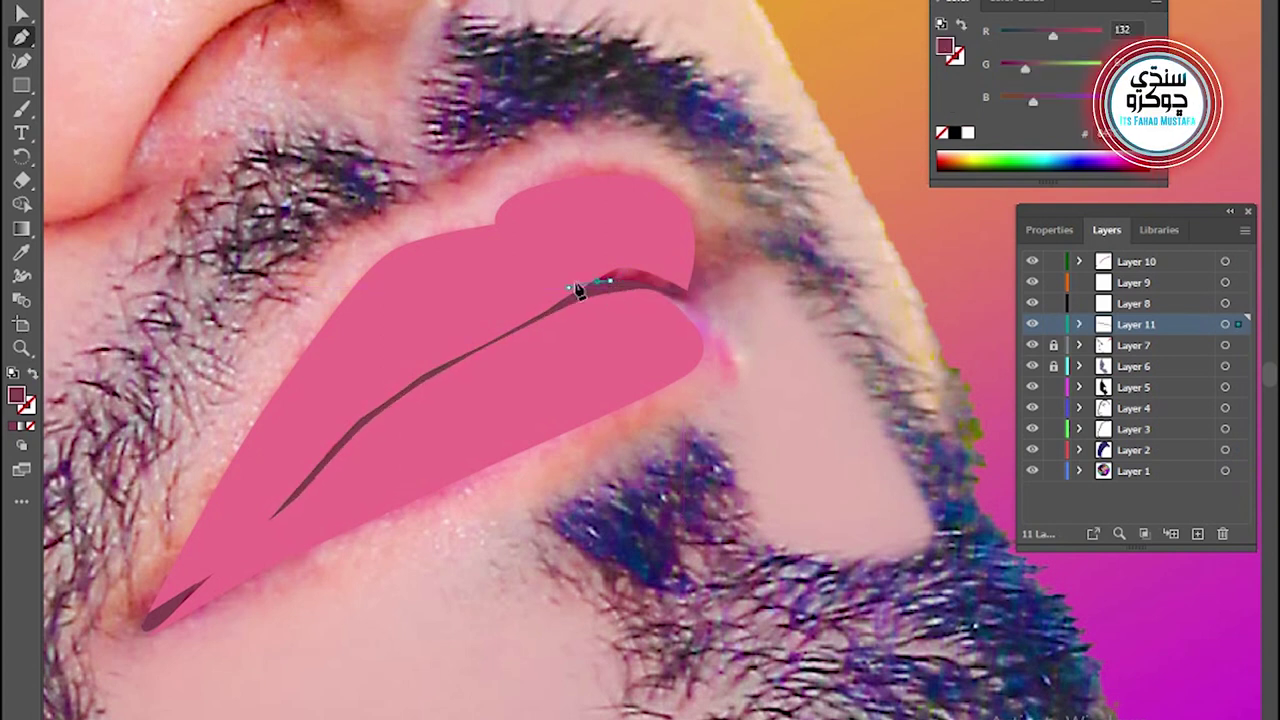
{"action": "left_click_drag", "start_coordinate": [686, 290], "coordinate": [690, 300]}
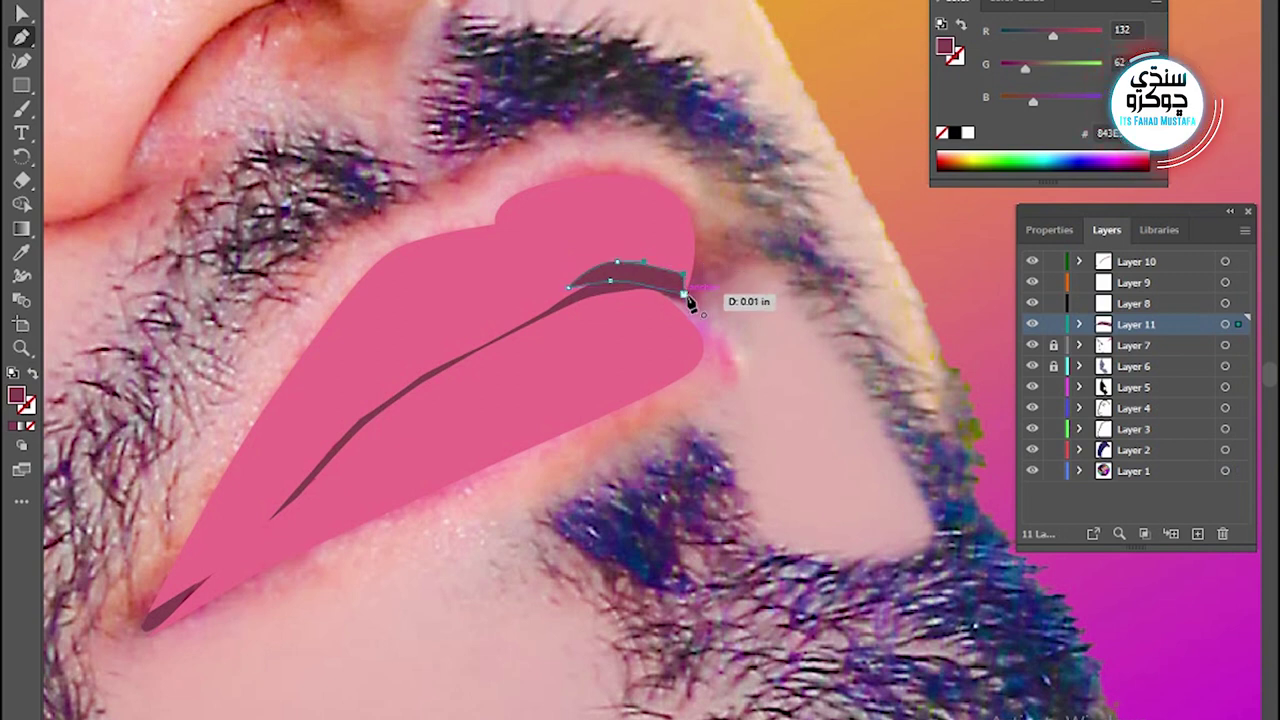
Fill the new shape with pink sampled from the lips, then deselect it
{"action": "double_click", "coordinate": [16, 395]}
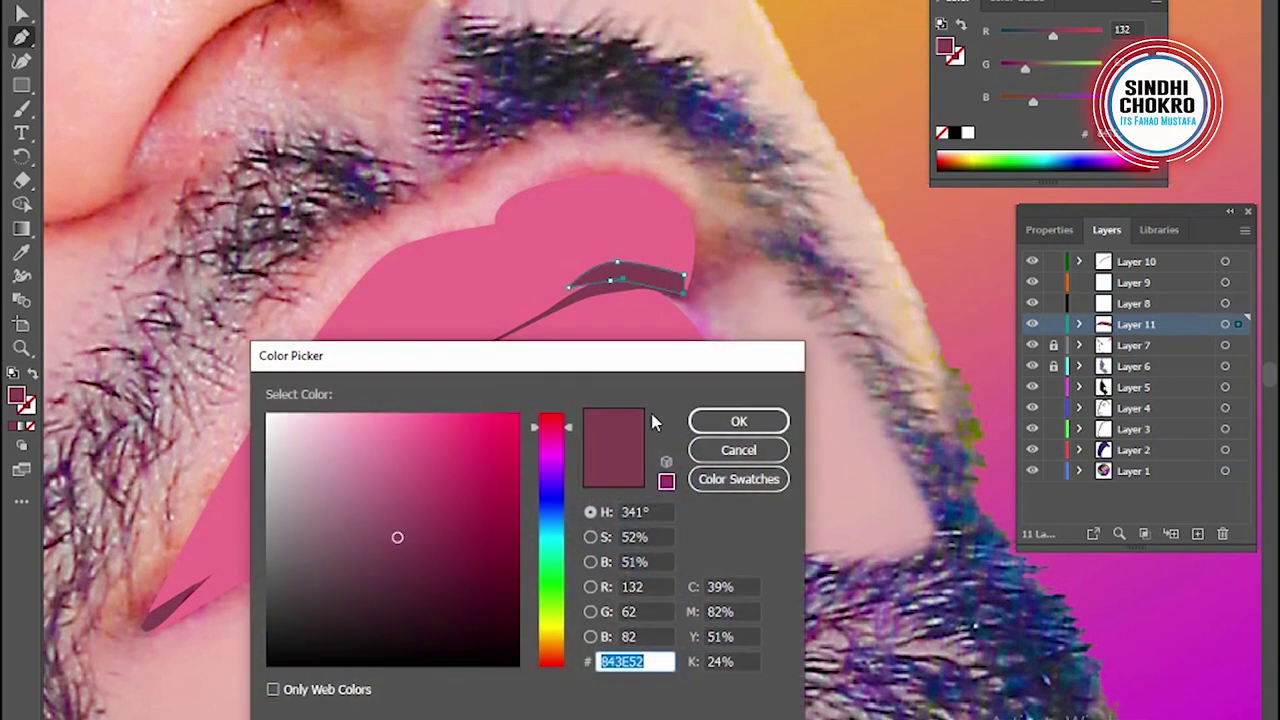
{"action": "left_click", "coordinate": [738, 450]}
{"action": "left_click", "coordinate": [23, 256]}
{"action": "left_click", "coordinate": [566, 274]}
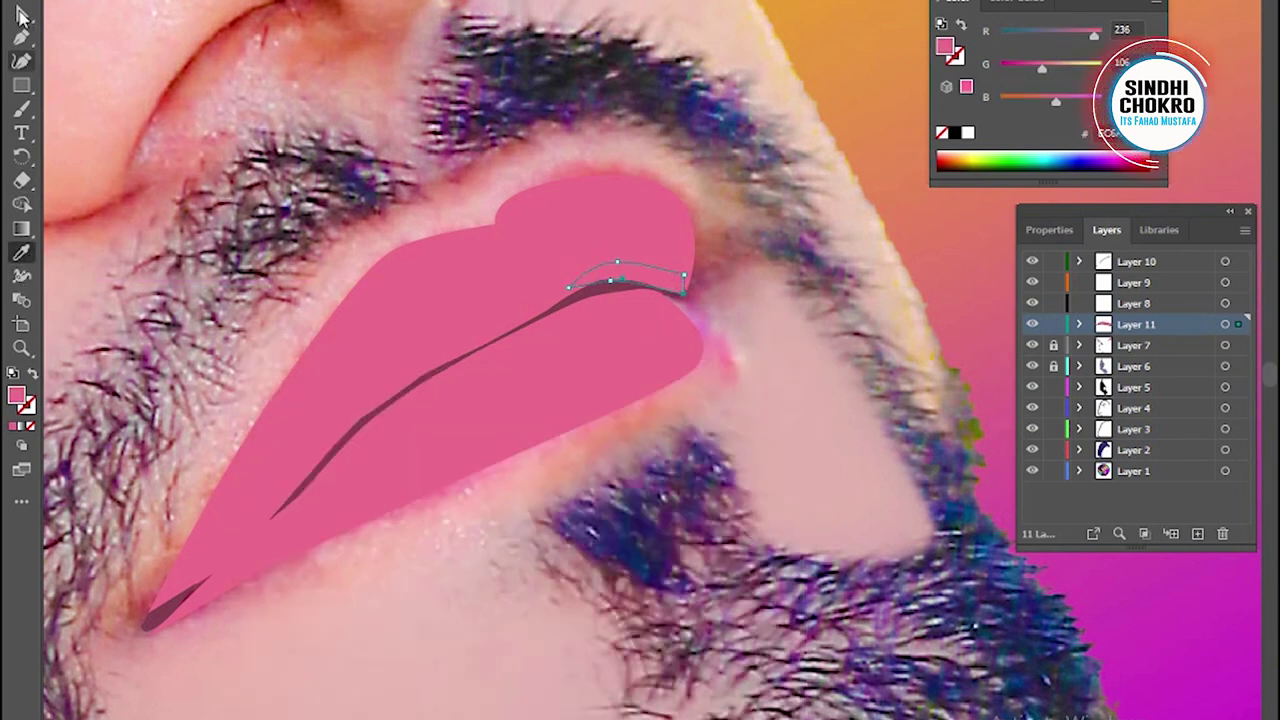
{"action": "key", "text": "v"}
{"action": "left_click", "coordinate": [479, 602]}
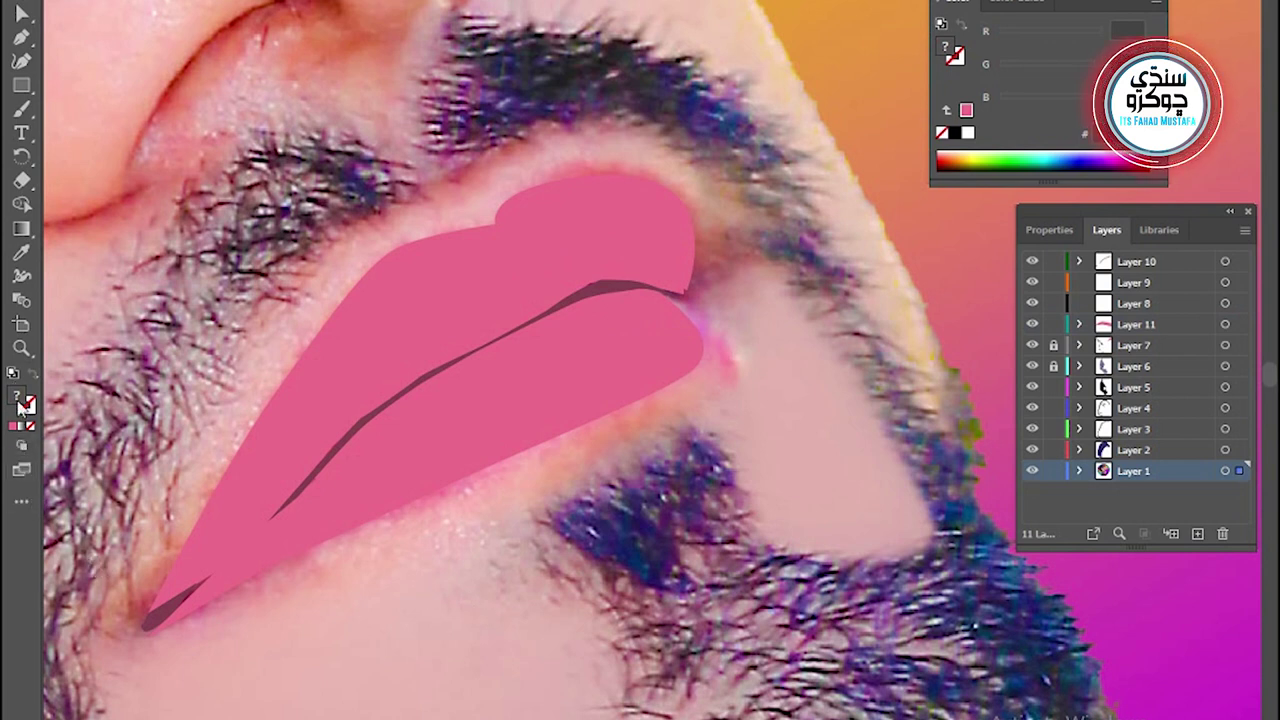
Zoom out to the full portrait and add Layer 12 above Layer 10
{"action": "left_click", "coordinate": [464, 555], "text": "alt"}
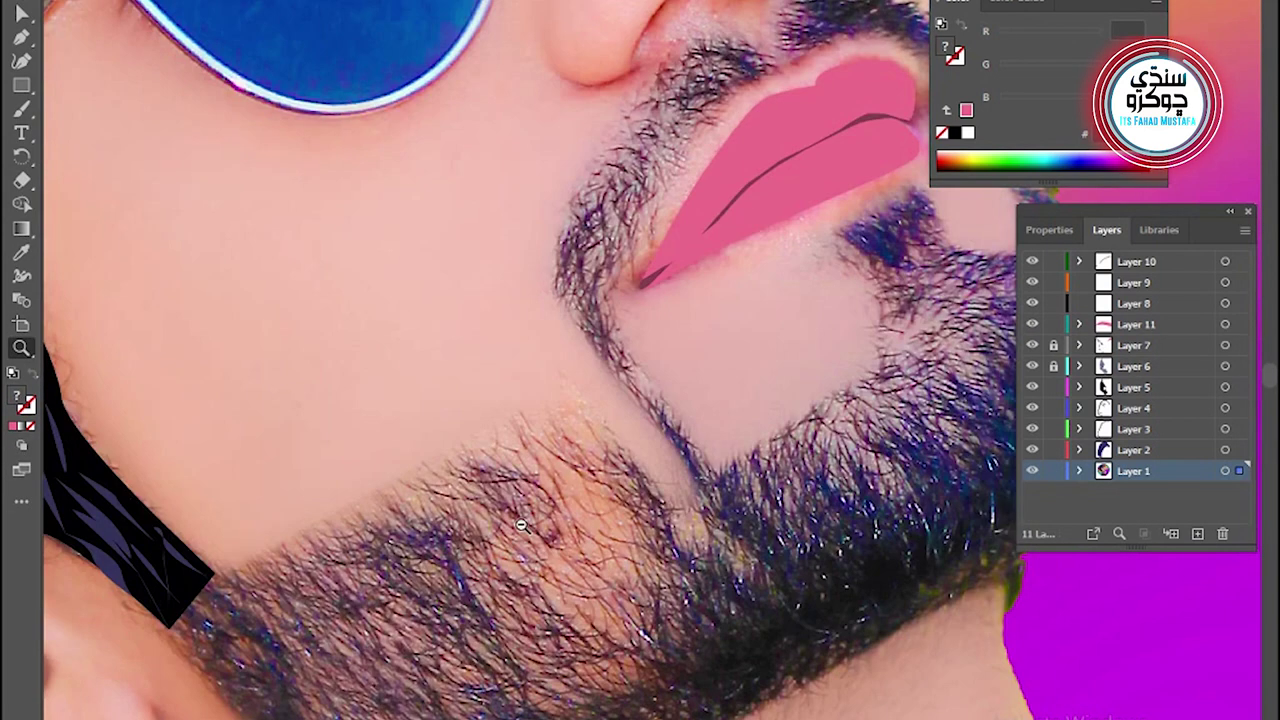
{"action": "left_click", "coordinate": [528, 524], "text": "alt"}
{"action": "left_click_drag", "start_coordinate": [728, 373], "coordinate": [482, 635]}
{"action": "left_click", "coordinate": [694, 414], "text": "alt"}
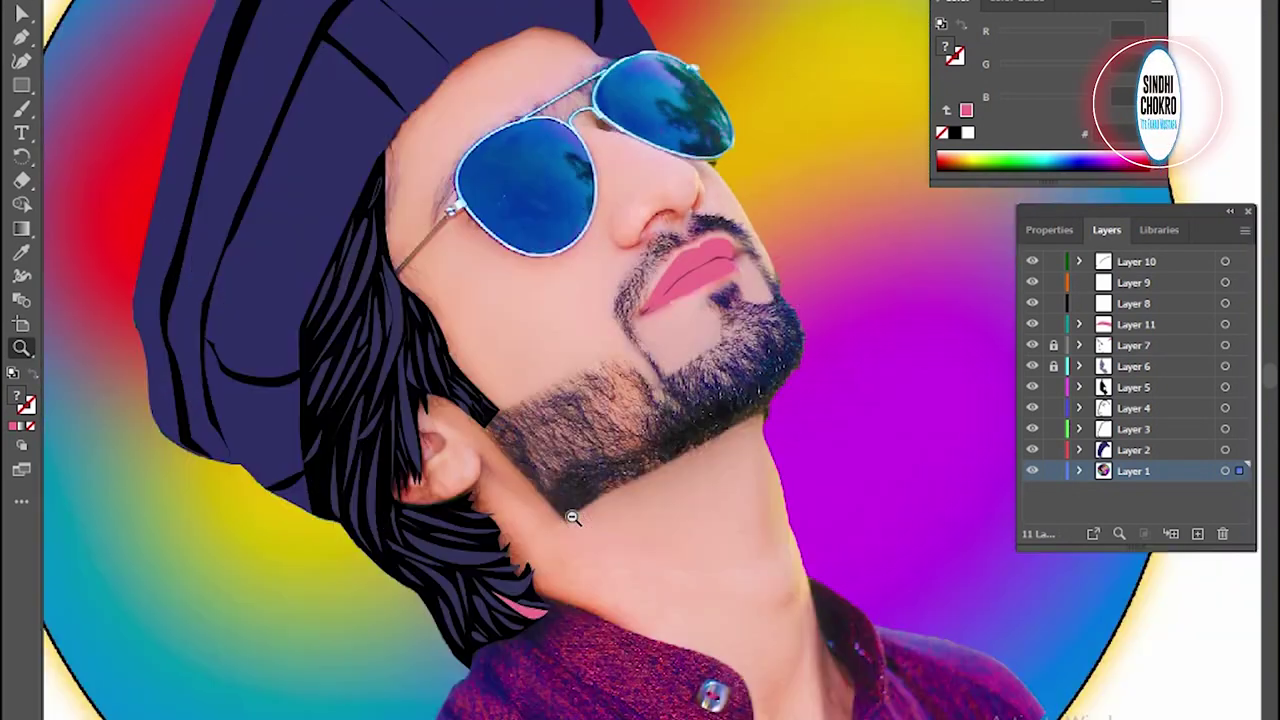
{"action": "left_click_drag", "start_coordinate": [694, 414], "coordinate": [587, 551]}
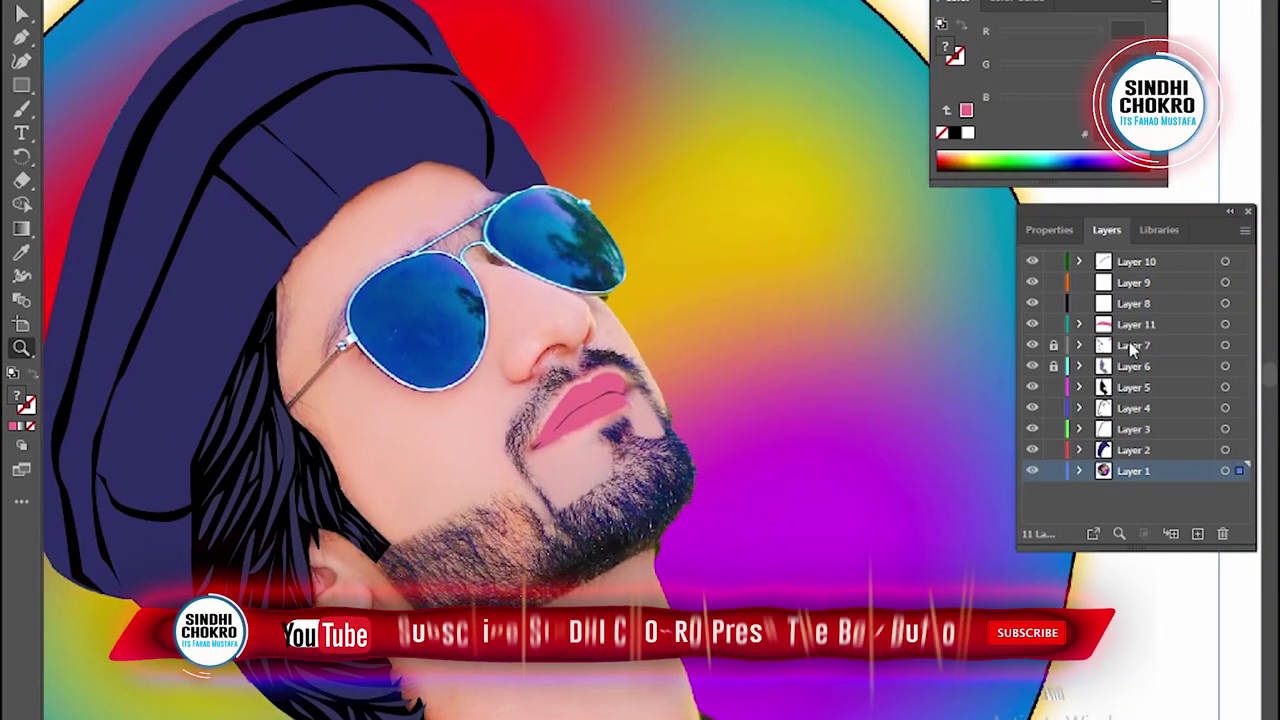
{"action": "left_click", "coordinate": [1140, 261]}
{"action": "left_click", "coordinate": [1196, 534]}
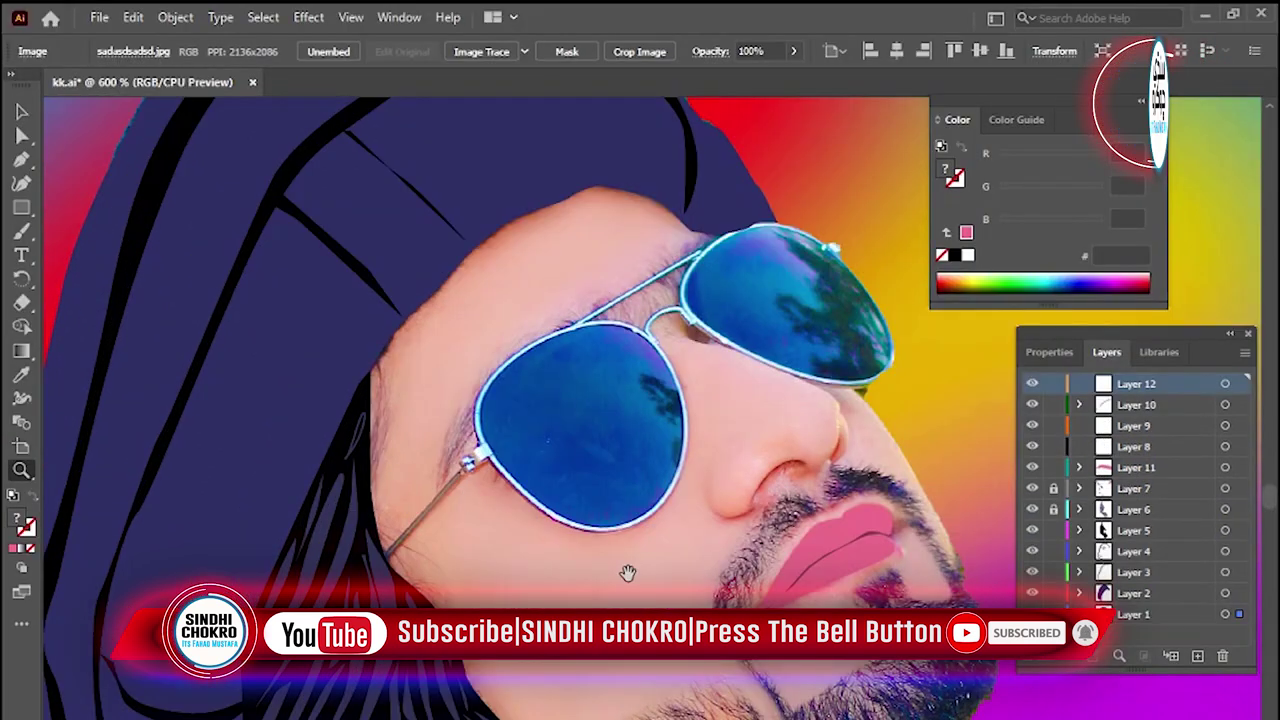
Lock Layers 2–5 and 8–10, then zoom in on the eyebrow above the glasses
{"action": "left_click_drag", "start_coordinate": [628, 572], "coordinate": [593, 555]}
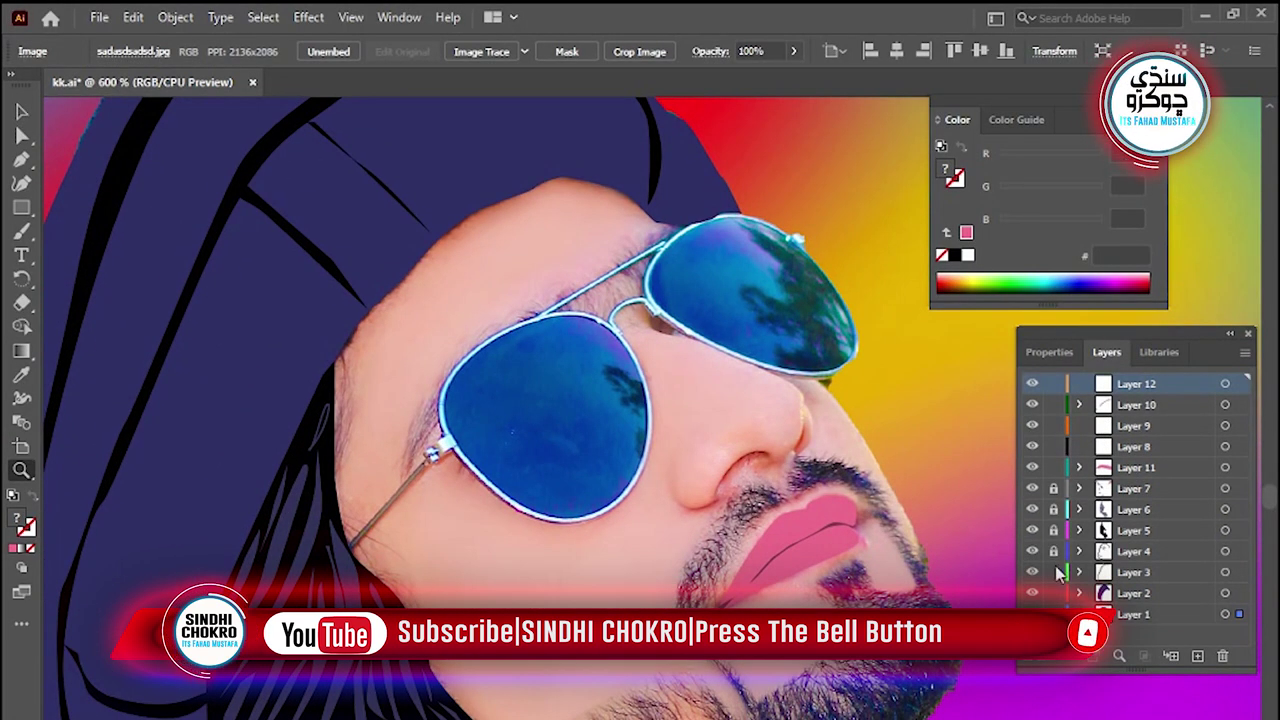
{"action": "left_click_drag", "start_coordinate": [1053, 593], "coordinate": [1053, 530]}
{"action": "left_click", "coordinate": [1140, 425]}
{"action": "left_click_drag", "start_coordinate": [1053, 404], "coordinate": [1053, 446]}
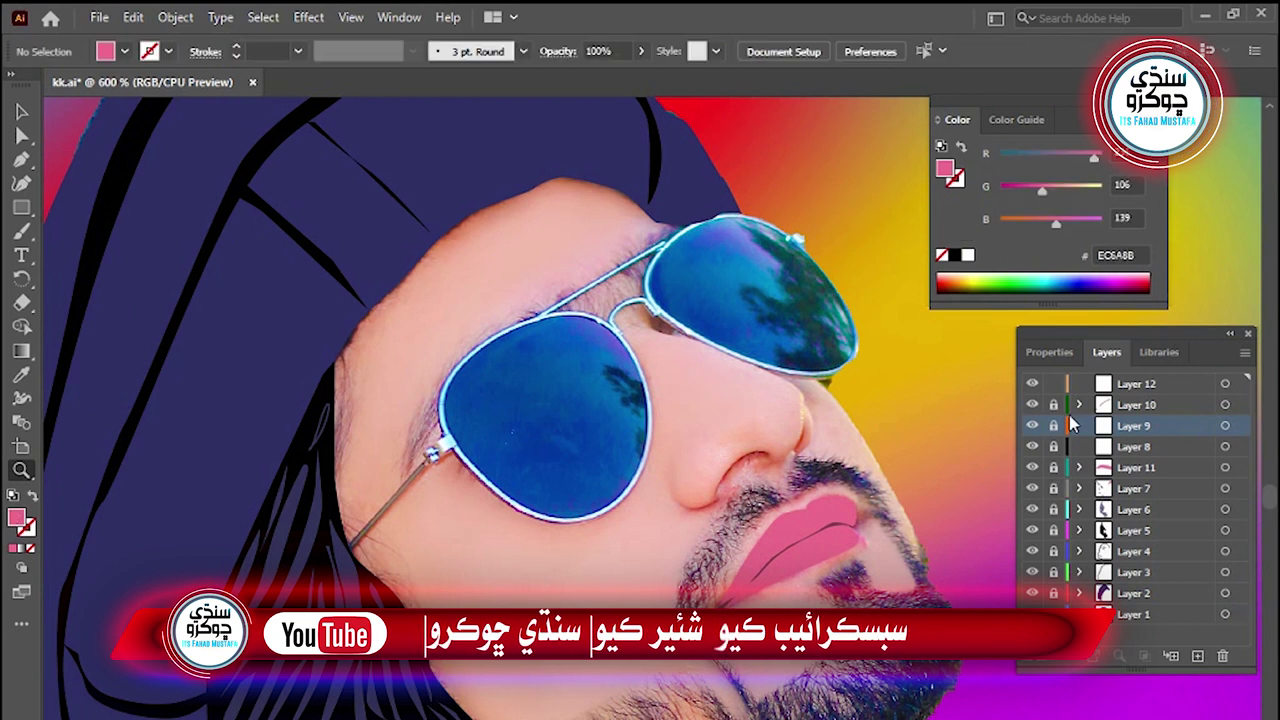
{"action": "left_click", "coordinate": [461, 495]}
{"action": "left_click", "coordinate": [22, 160]}
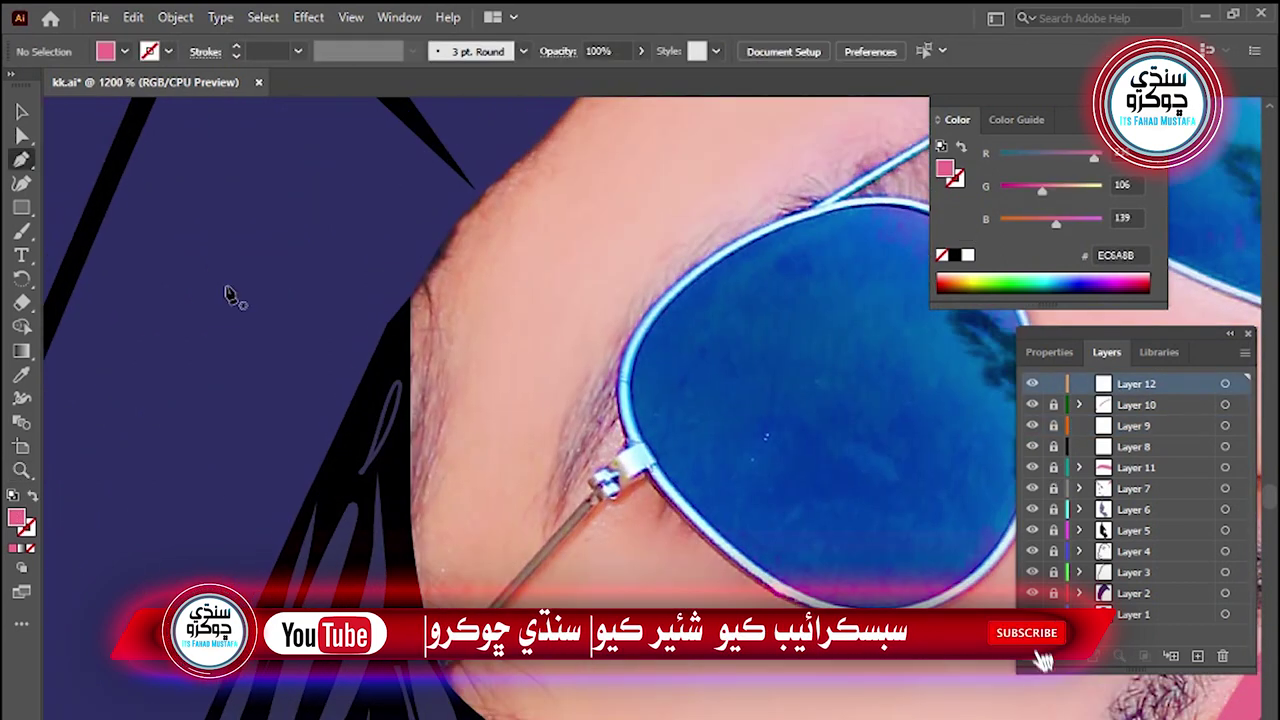
Set the fill to black and trace the eyebrow shape above the frame up to the hinge
{"action": "double_click", "coordinate": [16, 517]}
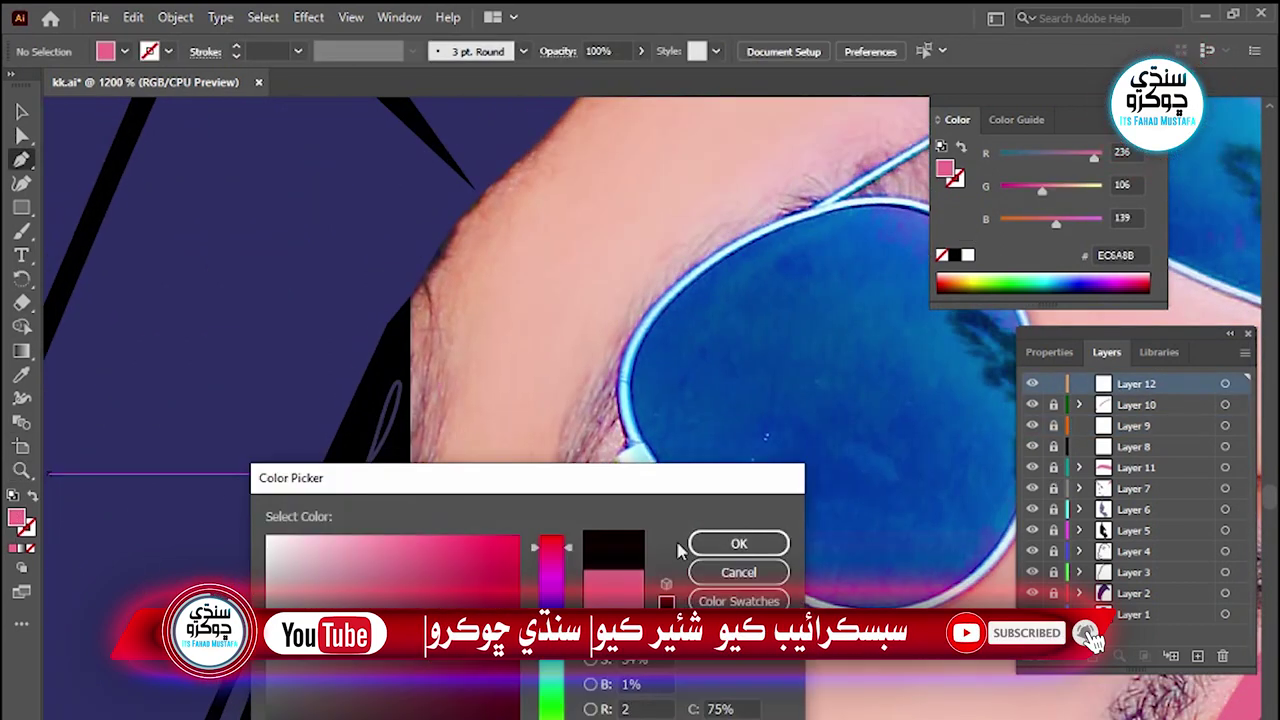
{"action": "left_click", "coordinate": [737, 540]}
{"action": "left_click", "coordinate": [541, 528]}
{"action": "left_click", "coordinate": [573, 407]}
{"action": "left_click", "coordinate": [297, 51]}
{"action": "mouse_move", "coordinate": [571, 402]}
{"action": "left_mouse_down"}
{"action": "mouse_move", "coordinate": [700, 243]}
{"action": "mouse_move", "coordinate": [871, 165]}
{"action": "mouse_move", "coordinate": [705, 218]}
{"action": "mouse_move", "coordinate": [609, 283]}
{"action": "left_mouse_up"}
{"action": "mouse_move", "coordinate": [510, 340]}
{"action": "left_mouse_down"}
{"action": "mouse_move", "coordinate": [458, 402]}
{"action": "mouse_move", "coordinate": [400, 590]}
{"action": "left_mouse_up"}
{"action": "scroll", "coordinate": [400, 400], "scroll_direction": "up", "scroll_amount": 5}
{"action": "mouse_move", "coordinate": [368, 482]}
{"action": "left_mouse_down"}
{"action": "mouse_move", "coordinate": [383, 470]}
{"action": "mouse_move", "coordinate": [318, 508]}
{"action": "left_mouse_up"}
{"action": "left_click", "coordinate": [365, 488]}
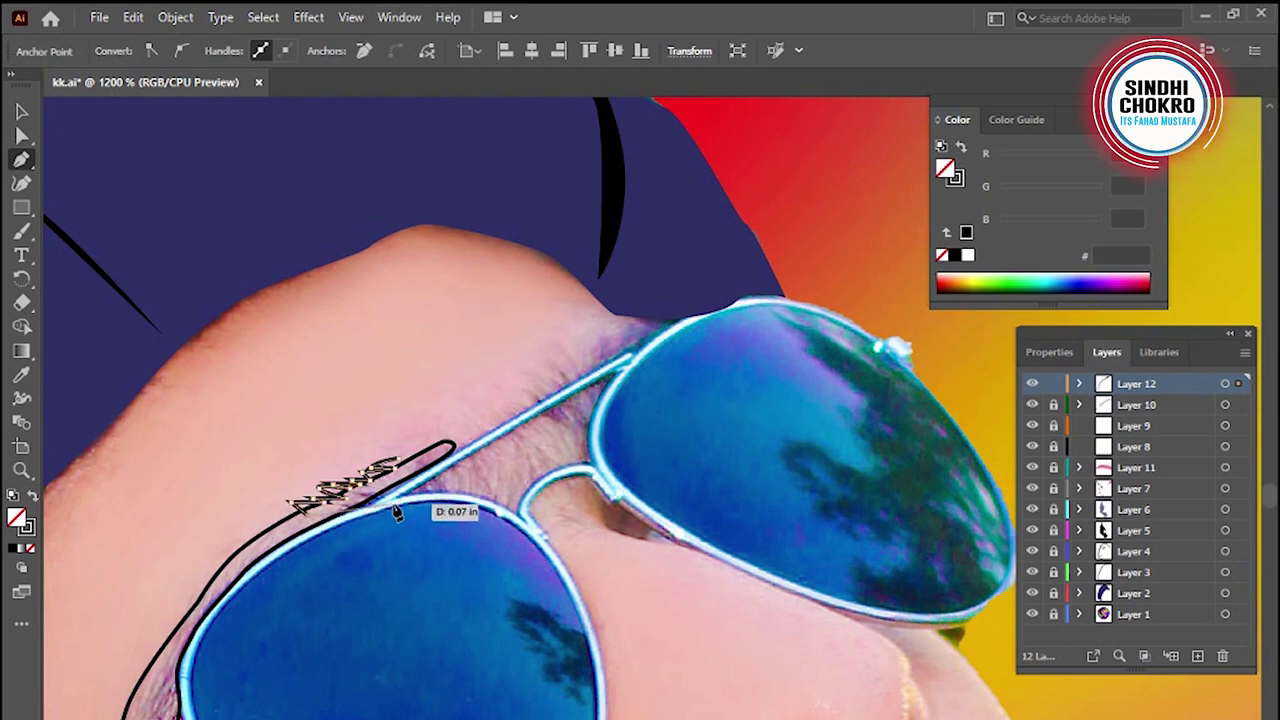
{"action": "left_click_drag", "start_coordinate": [318, 508], "coordinate": [440, 450]}
{"action": "mouse_move", "coordinate": [620, 352]}
{"action": "left_mouse_down"}
{"action": "mouse_move", "coordinate": [500, 440]}
{"action": "mouse_move", "coordinate": [476, 432]}
{"action": "left_mouse_up"}
Trace shapes below the eyebrow and near the bridge, then fill all eyebrow paths black
{"action": "left_click_drag", "start_coordinate": [536, 485], "coordinate": [528, 480]}
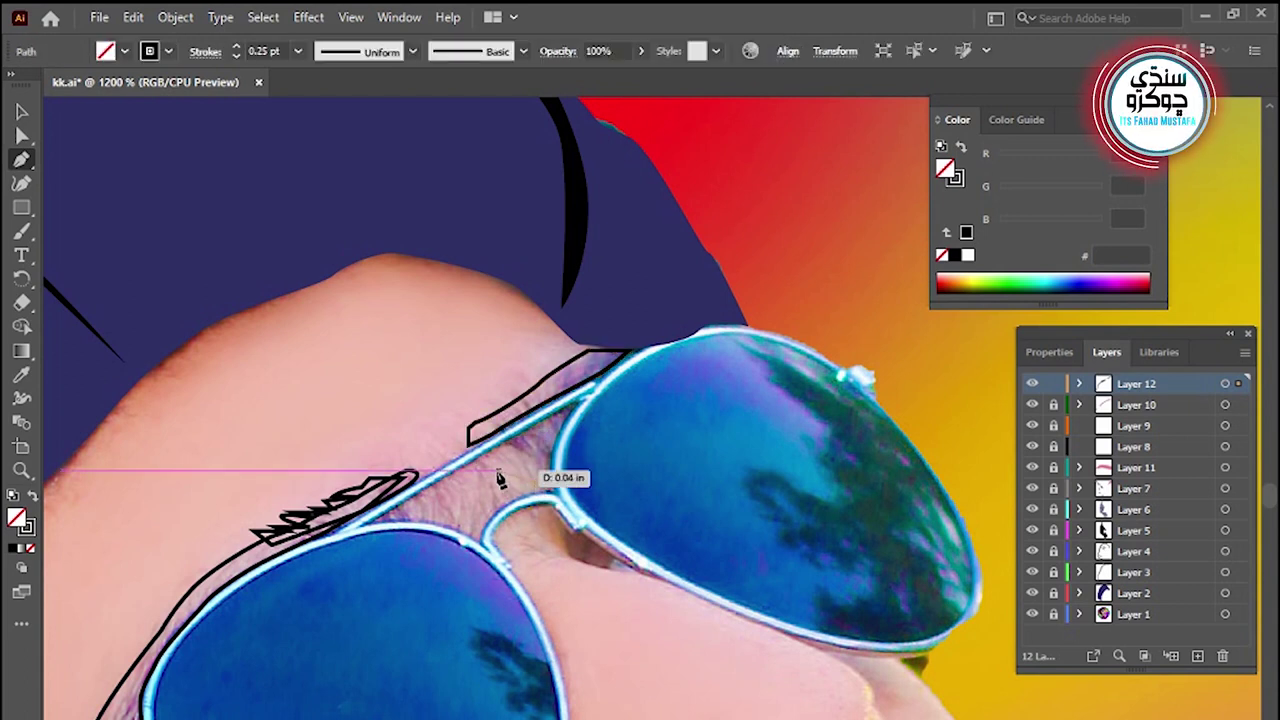
{"action": "left_click", "coordinate": [486, 462]}
{"action": "left_click", "coordinate": [574, 407]}
{"action": "left_click", "coordinate": [488, 466]}
{"action": "left_click", "coordinate": [570, 360]}
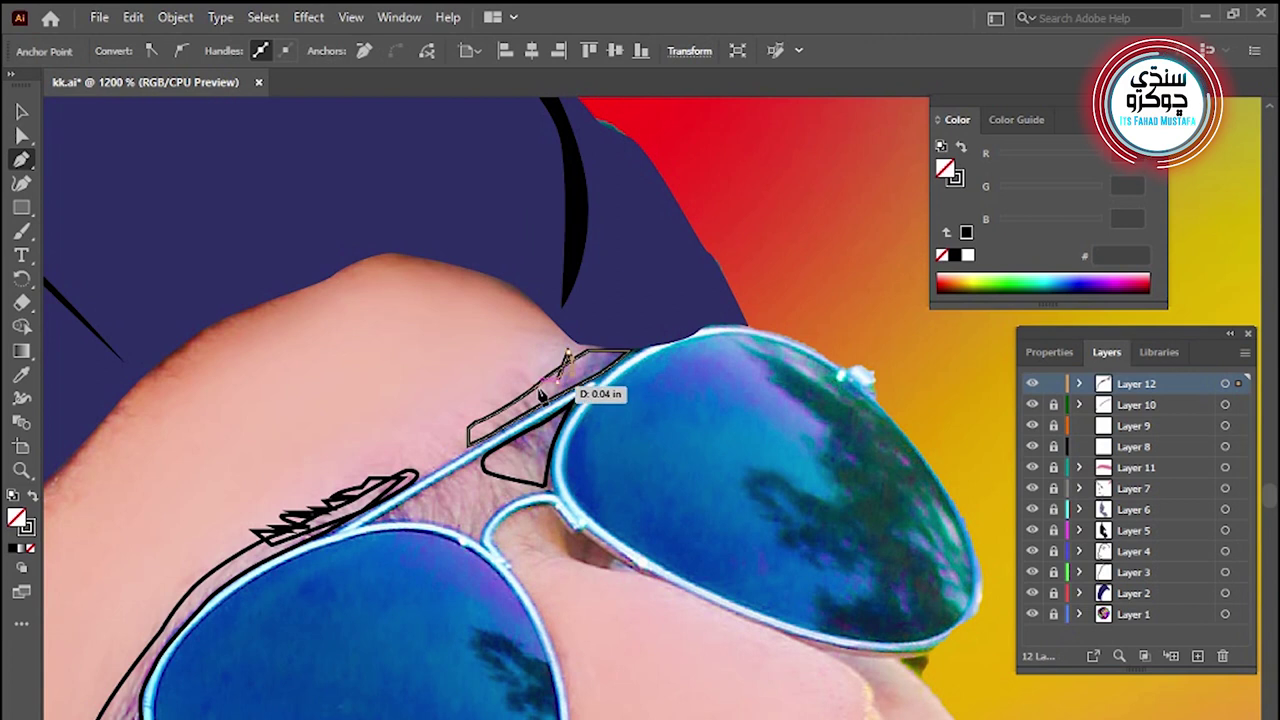
{"action": "left_click_drag", "start_coordinate": [557, 365], "coordinate": [536, 405]}
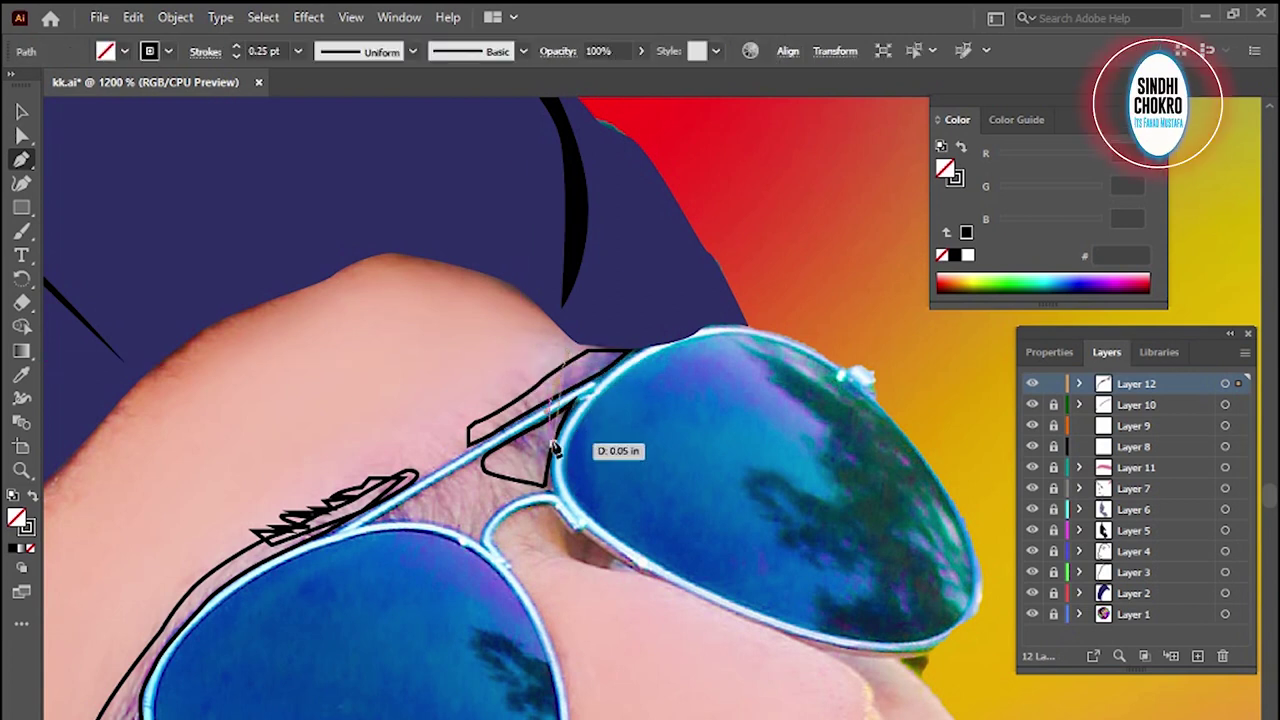
{"action": "left_click", "coordinate": [22, 111]}
{"action": "left_click_drag", "start_coordinate": [630, 349], "coordinate": [60, 478]}
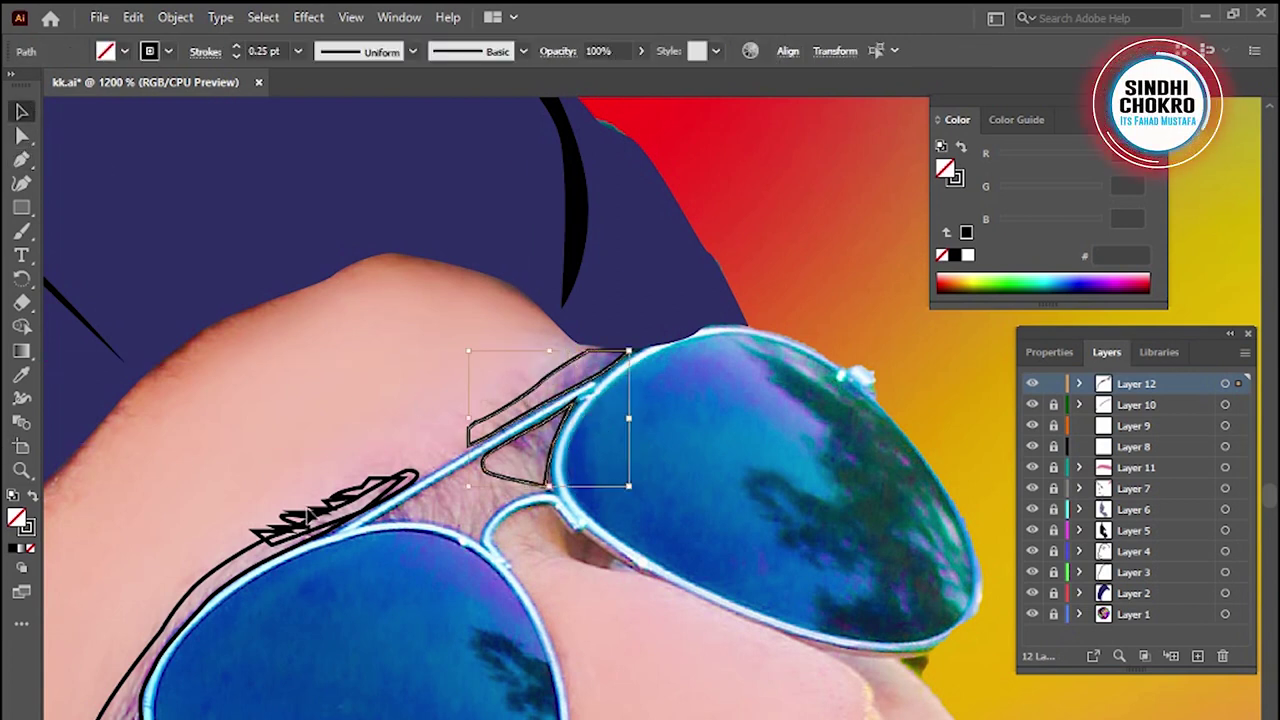
{"action": "left_click", "coordinate": [33, 496]}
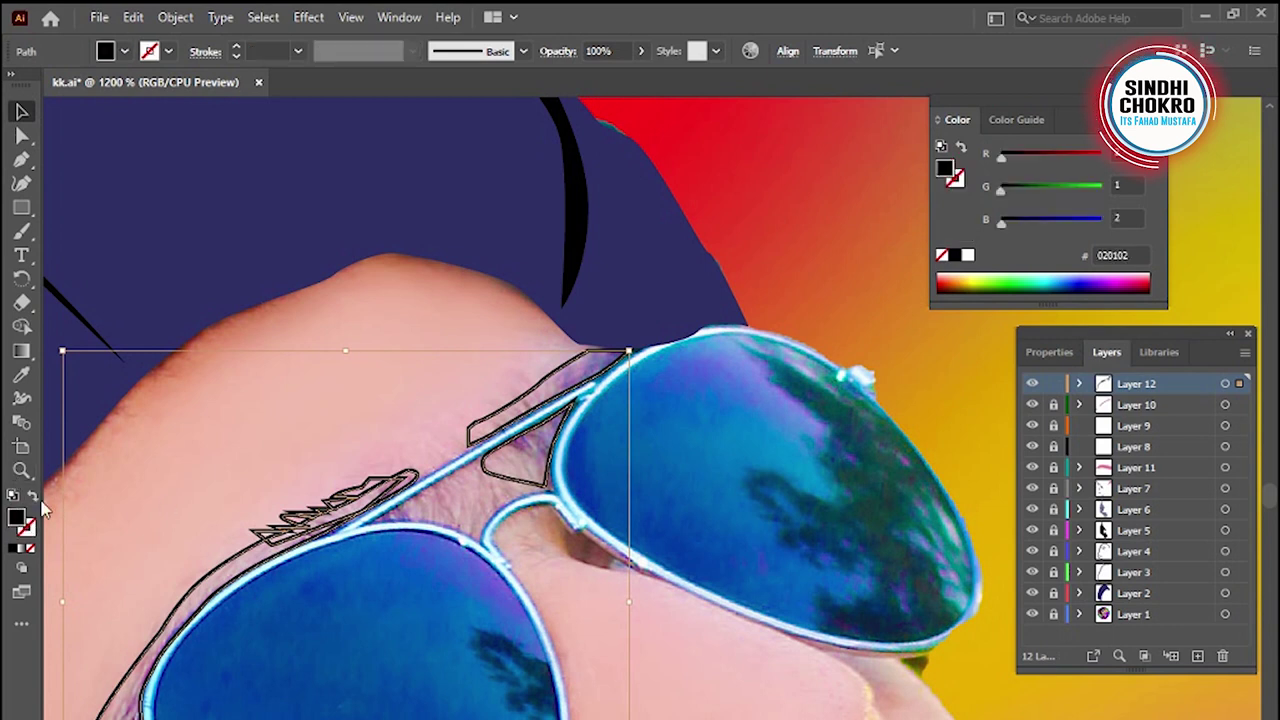
{"action": "key", "text": "z"}
{"action": "scroll", "coordinate": [619, 642], "scroll_direction": "down", "scroll_amount": 3}
{"action": "scroll", "coordinate": [619, 642], "scroll_direction": "up", "scroll_amount": 3}
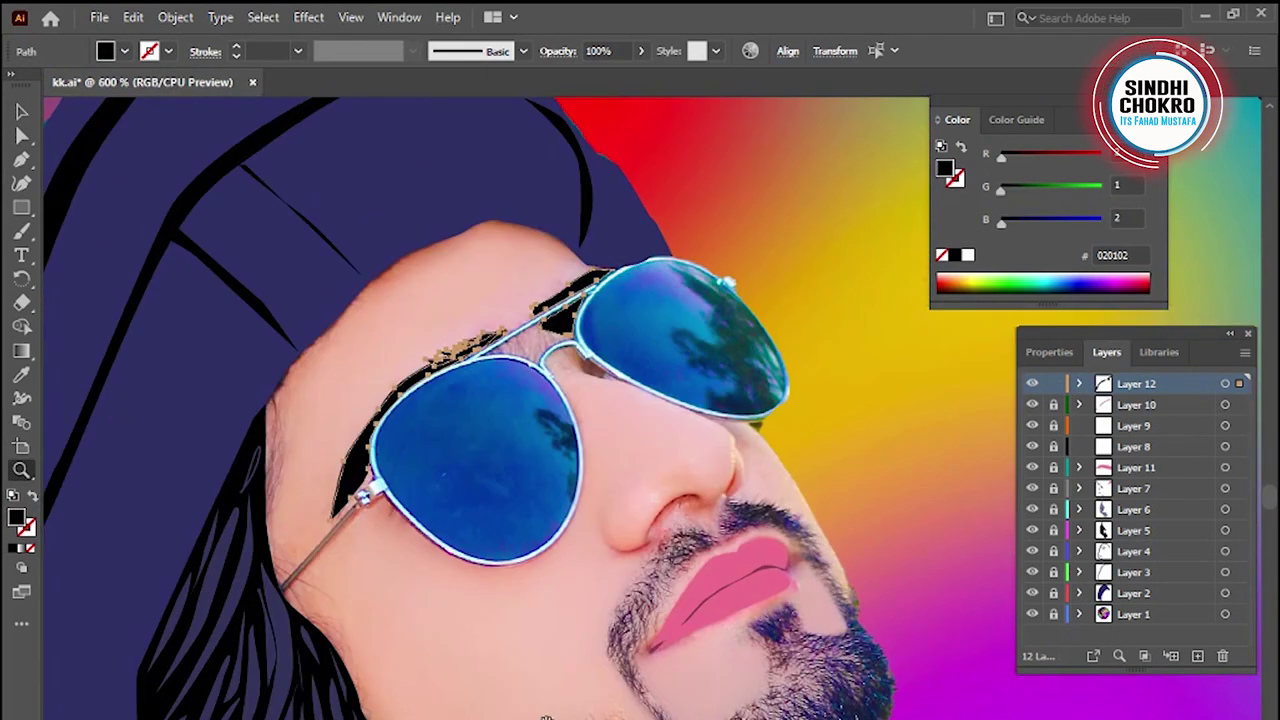
Deselect the eyebrows, zoom in on the nose, and add a new top layer
{"action": "key", "text": "v"}
{"action": "left_click", "coordinate": [558, 598]}
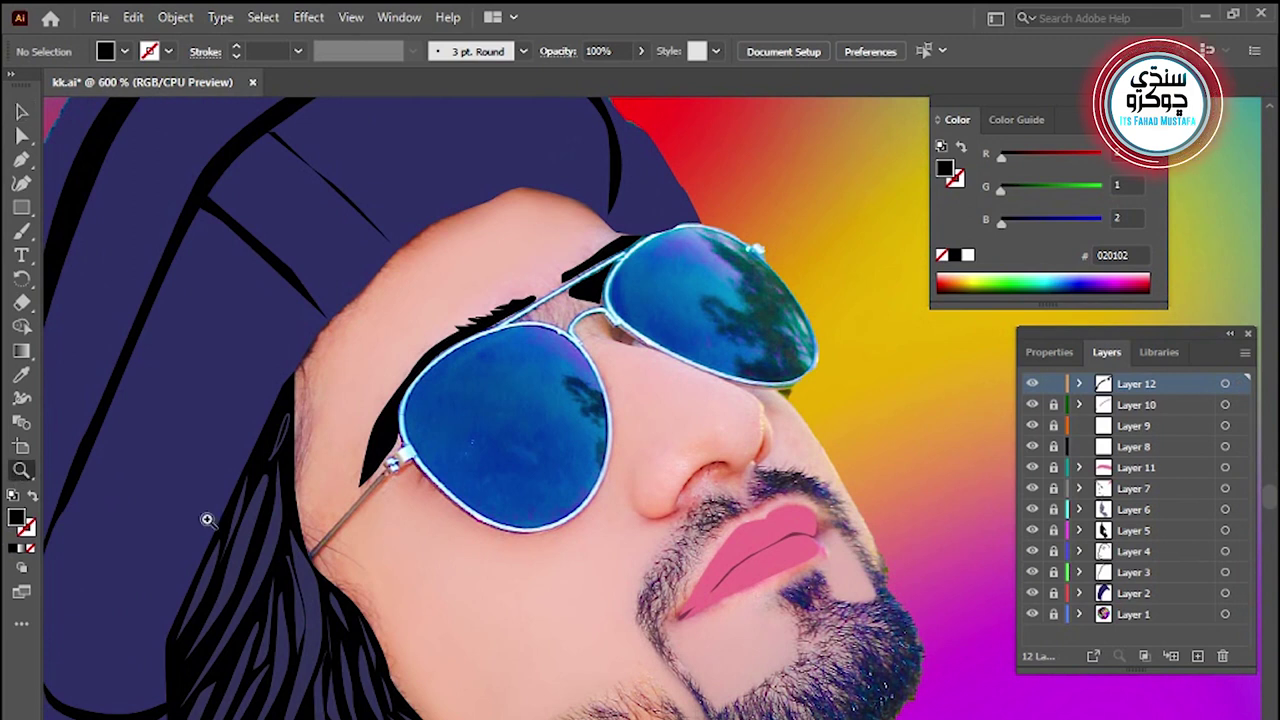
{"action": "left_click", "coordinate": [482, 524]}
{"action": "left_click", "coordinate": [531, 546]}
{"action": "left_click", "coordinate": [366, 629]}
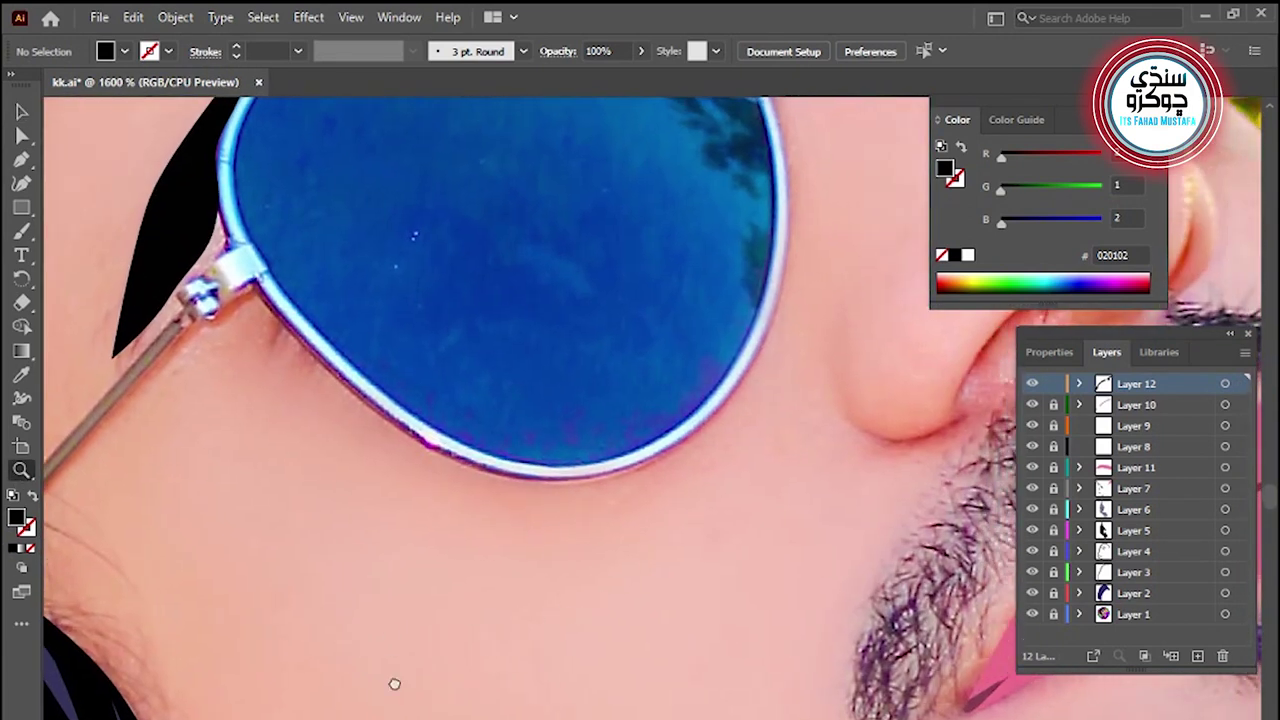
{"action": "left_click", "coordinate": [575, 614]}
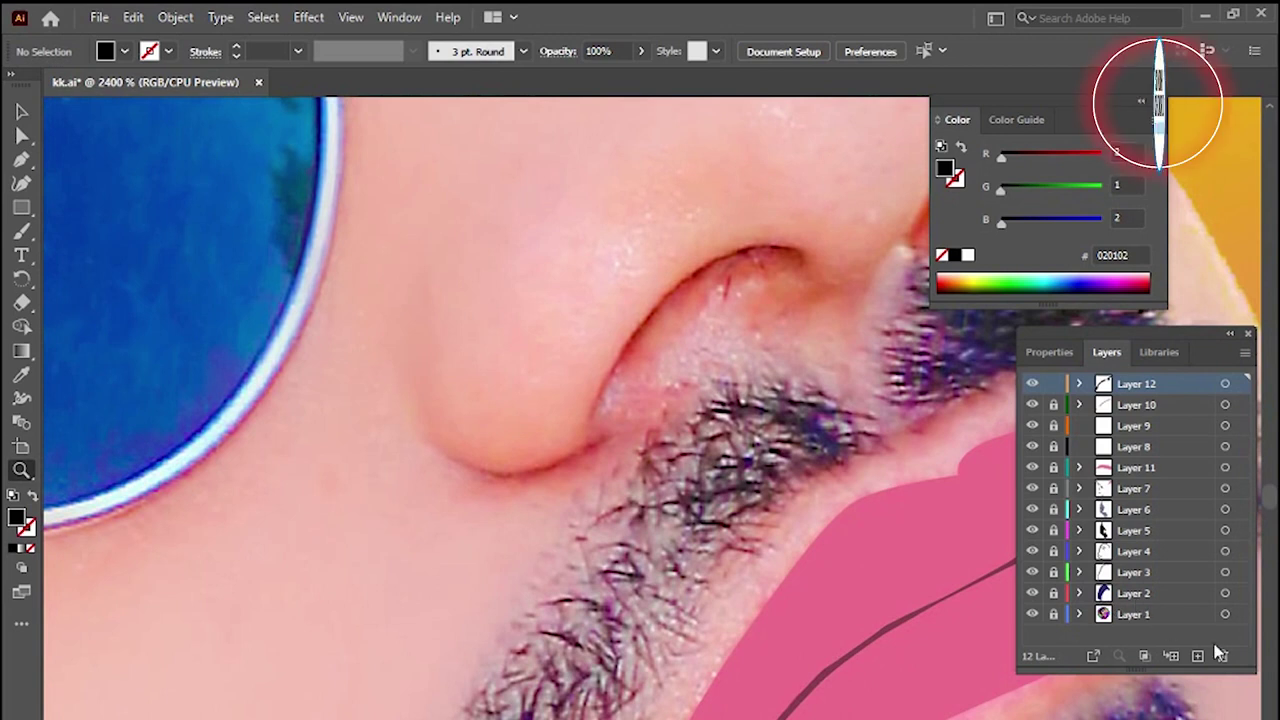
{"action": "left_click", "coordinate": [1198, 655]}
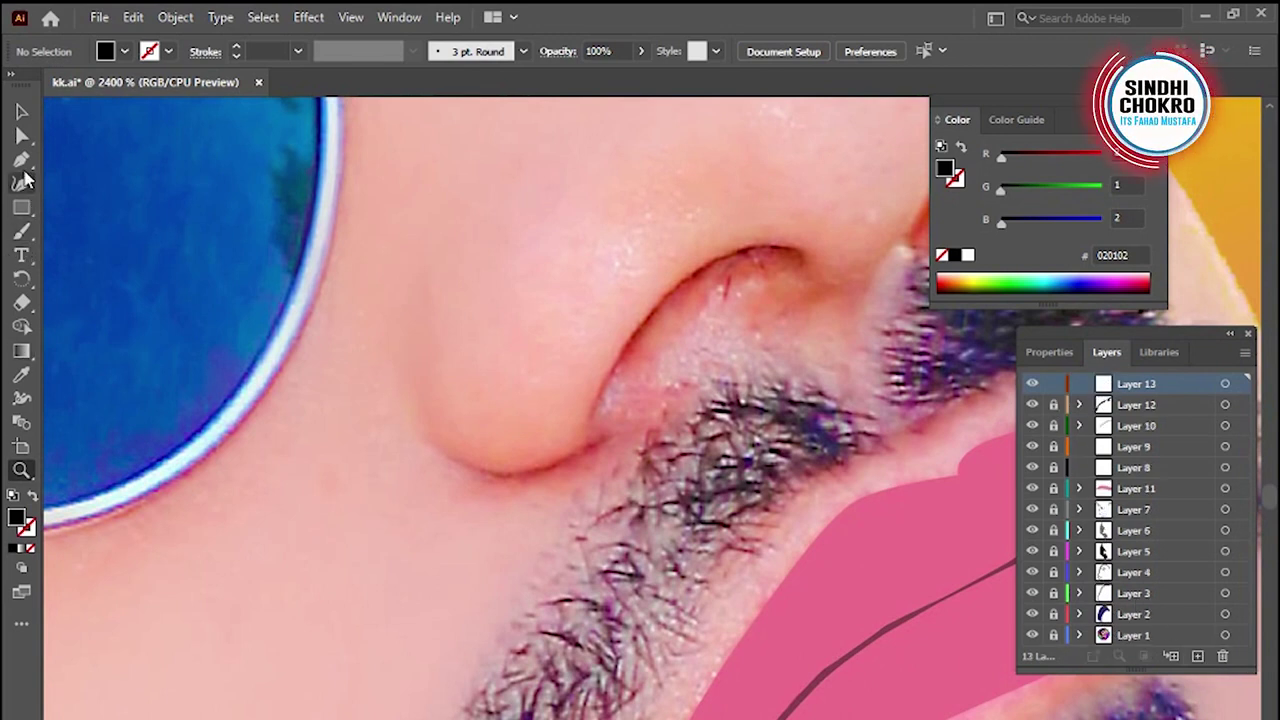
Trace the nostril outline as an unfilled black 0.25 pt stroke
{"action": "left_click", "coordinate": [22, 160]}
{"action": "scroll", "coordinate": [560, 598], "scroll_direction": "up", "scroll_amount": 3}
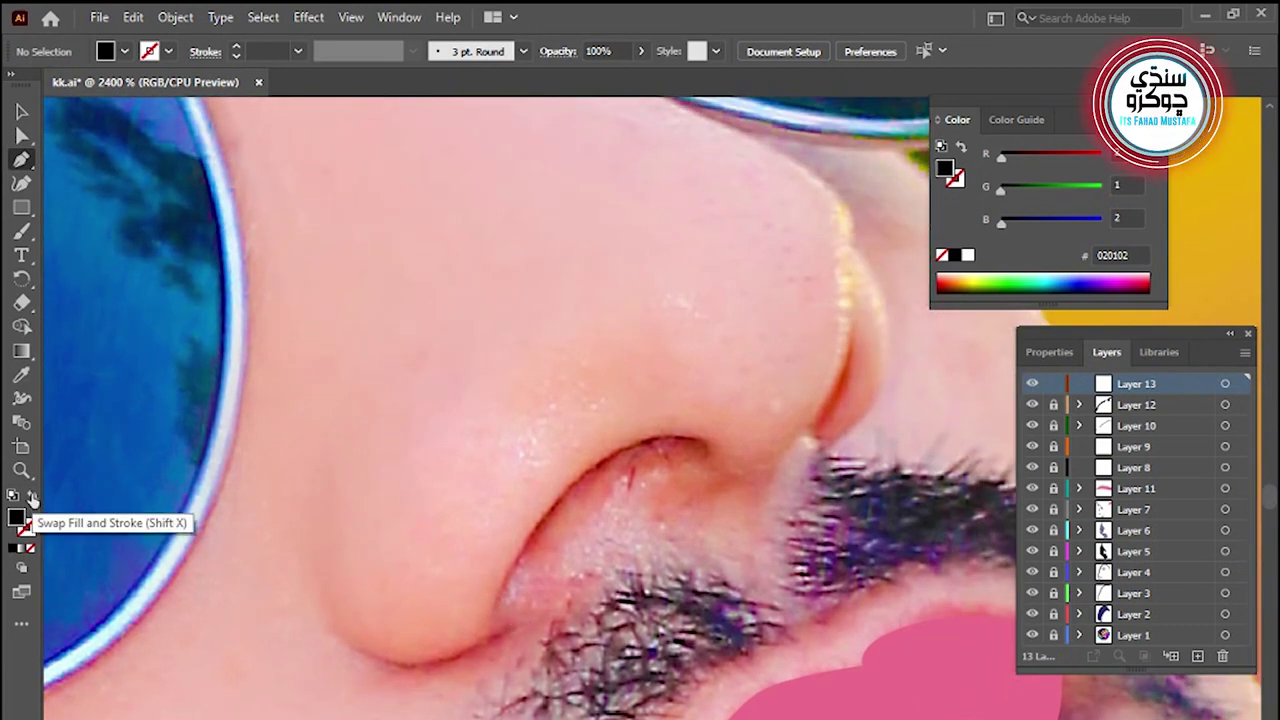
{"action": "left_click", "coordinate": [33, 496]}
{"action": "left_click", "coordinate": [299, 52]}
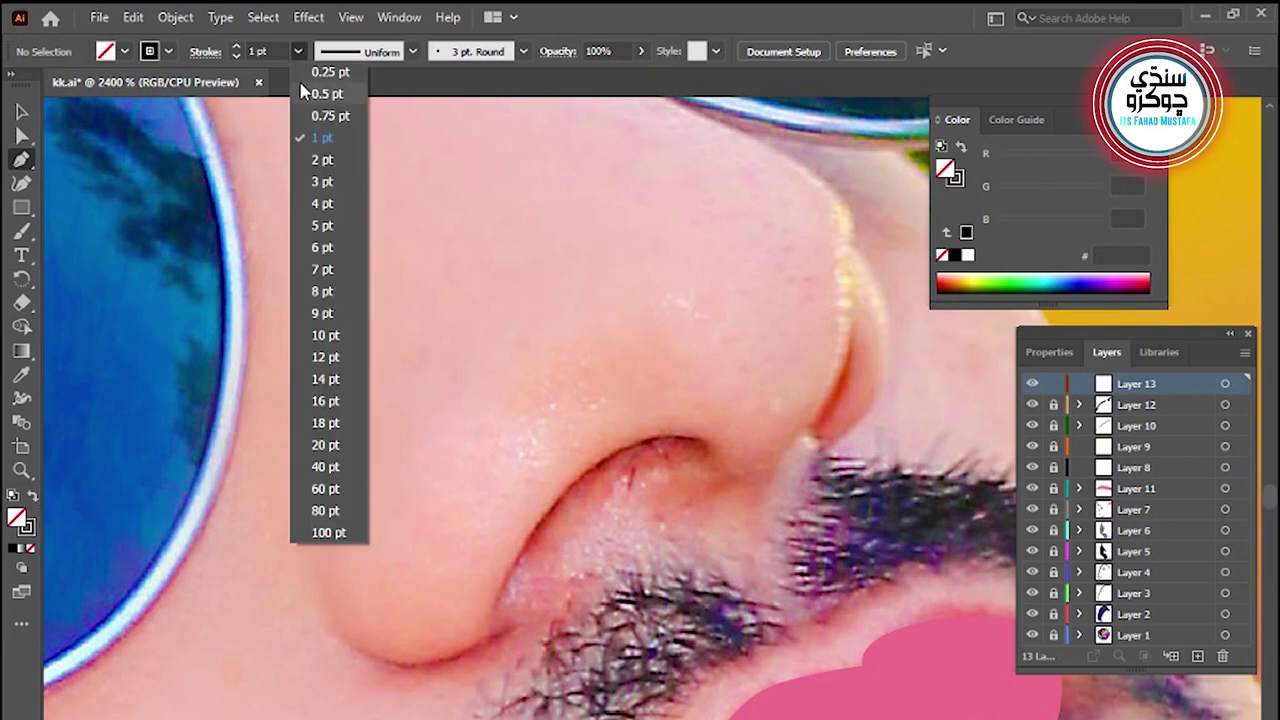
{"action": "left_click", "coordinate": [318, 74]}
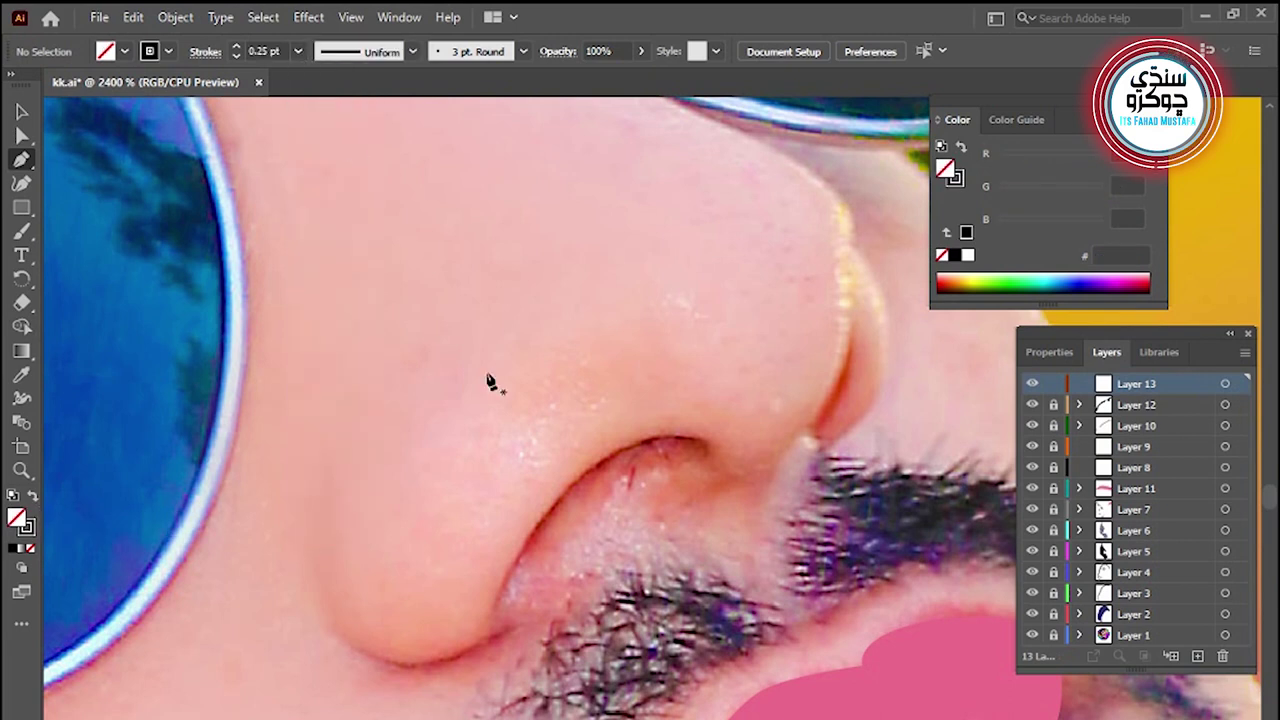
{"action": "left_click", "coordinate": [502, 592]}
{"action": "left_click_drag", "start_coordinate": [545, 512], "coordinate": [575, 490]}
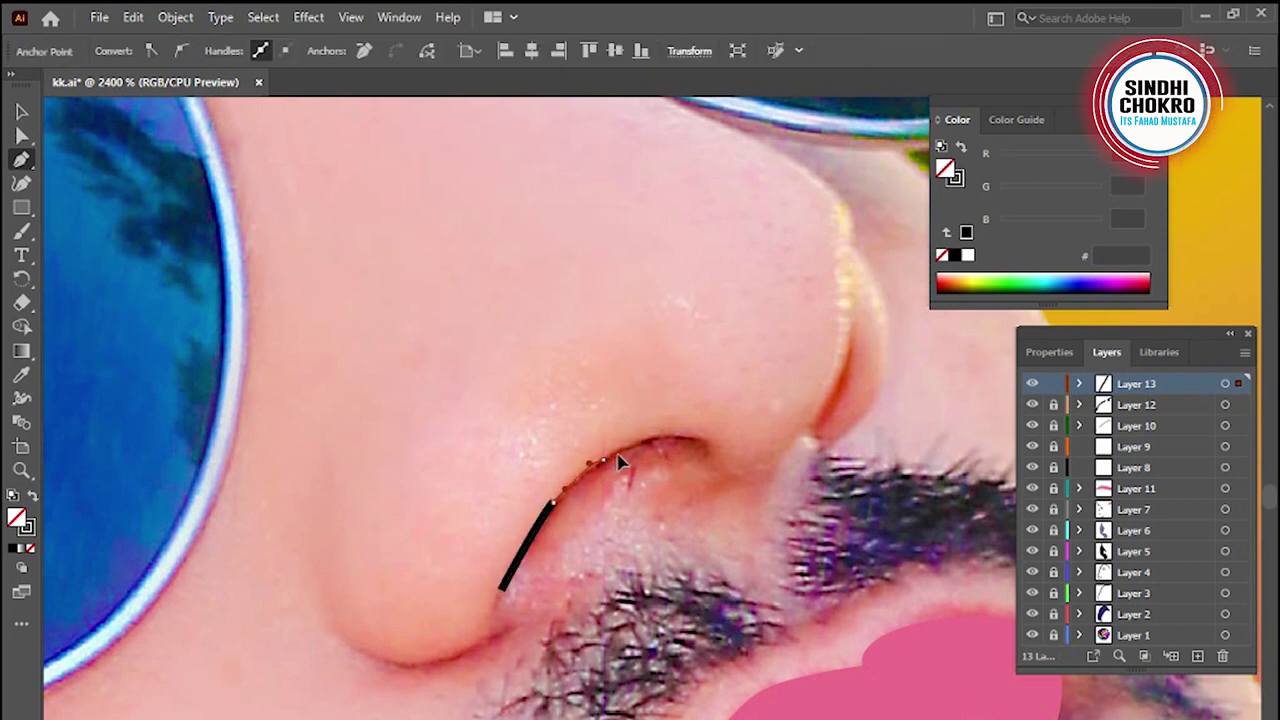
{"action": "mouse_move", "coordinate": [603, 460]}
{"action": "left_mouse_down"}
{"action": "mouse_move", "coordinate": [698, 447]}
{"action": "mouse_move", "coordinate": [610, 508]}
{"action": "left_mouse_up"}
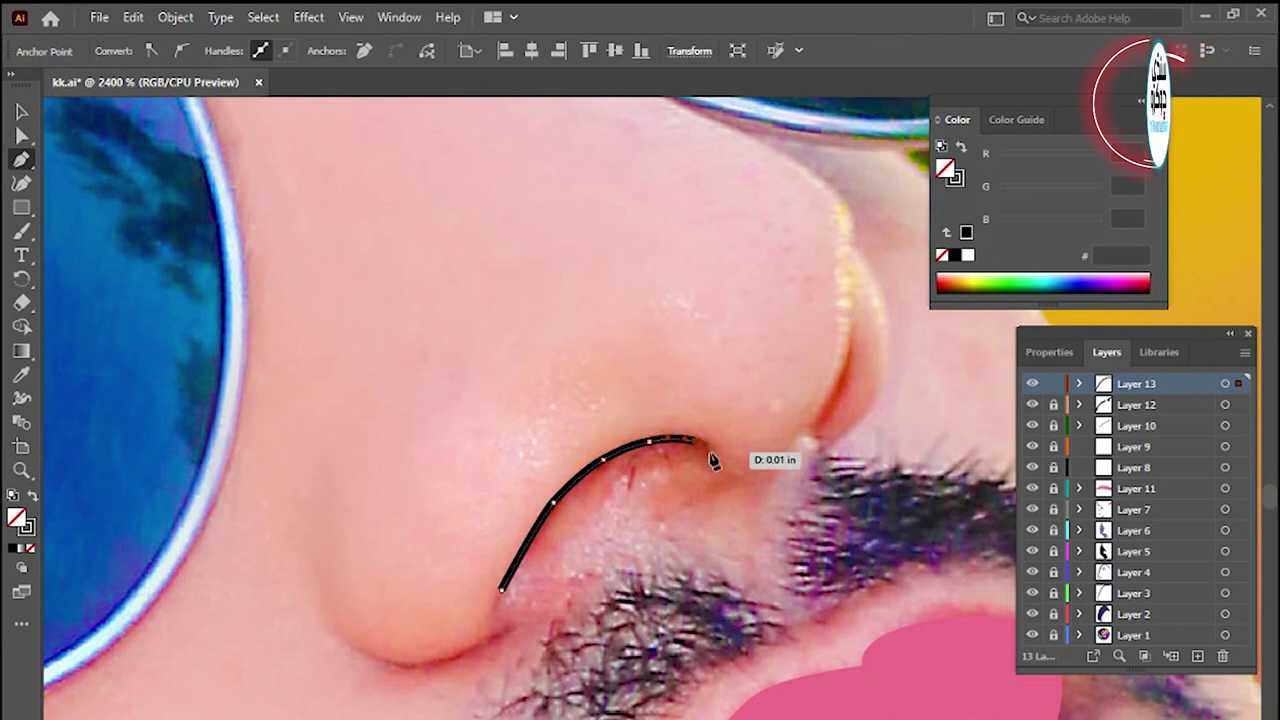
{"action": "left_click_drag", "start_coordinate": [598, 512], "coordinate": [580, 540]}
{"action": "left_click", "coordinate": [503, 595]}
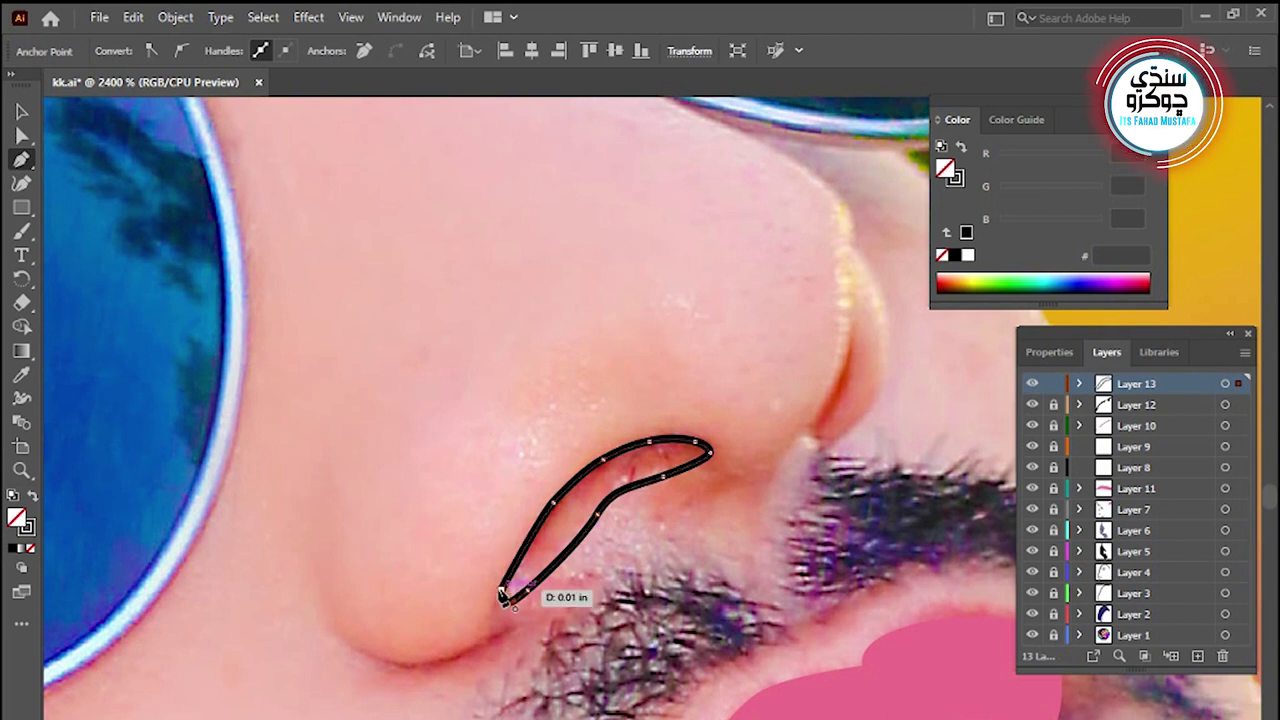
Trace a small shape at the nose-tip edge and fill it solid black
{"action": "left_click_drag", "start_coordinate": [600, 543], "coordinate": [455, 601]}
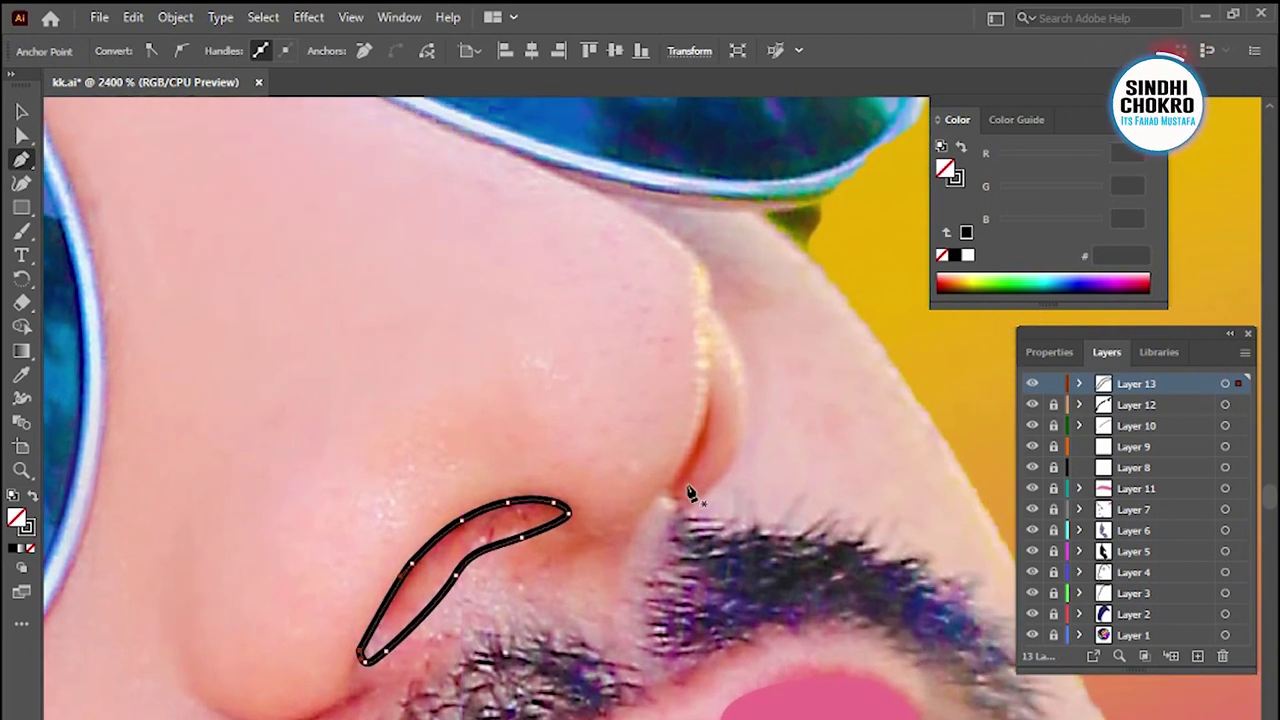
{"action": "mouse_move", "coordinate": [670, 492]}
{"action": "left_mouse_down"}
{"action": "mouse_move", "coordinate": [705, 421]}
{"action": "mouse_move", "coordinate": [696, 488]}
{"action": "left_mouse_up"}
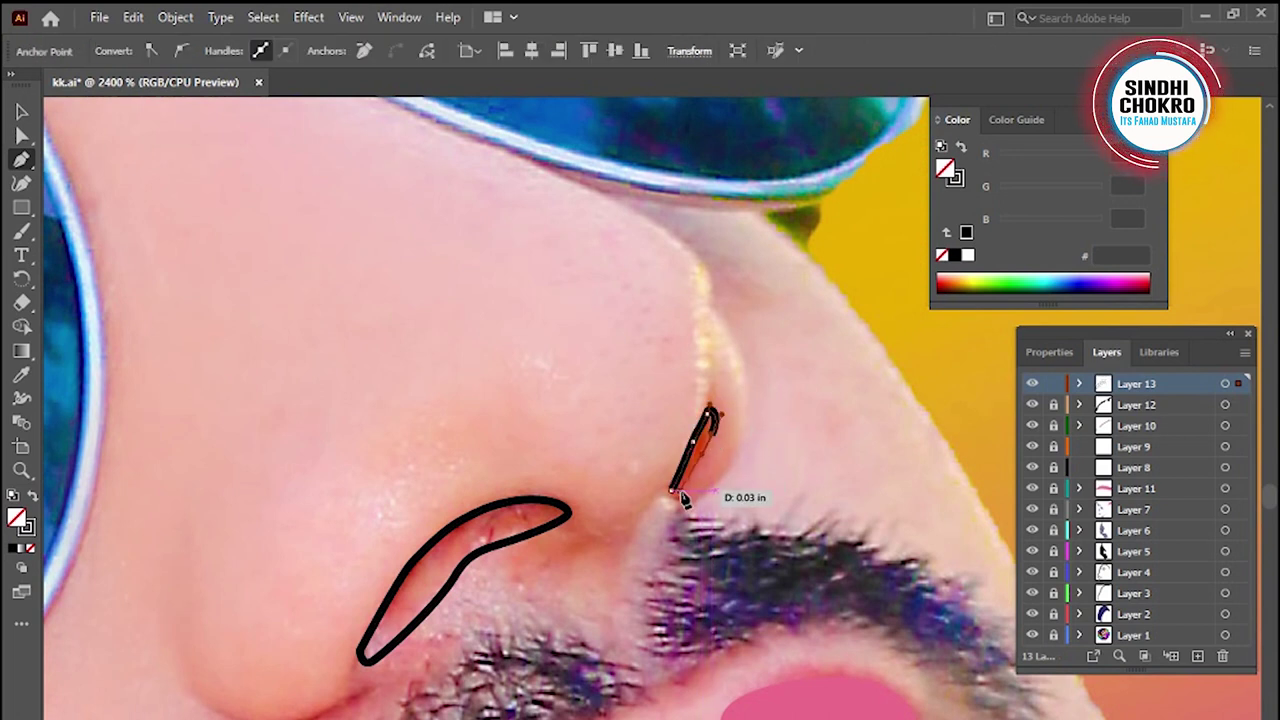
{"action": "left_click", "coordinate": [674, 494]}
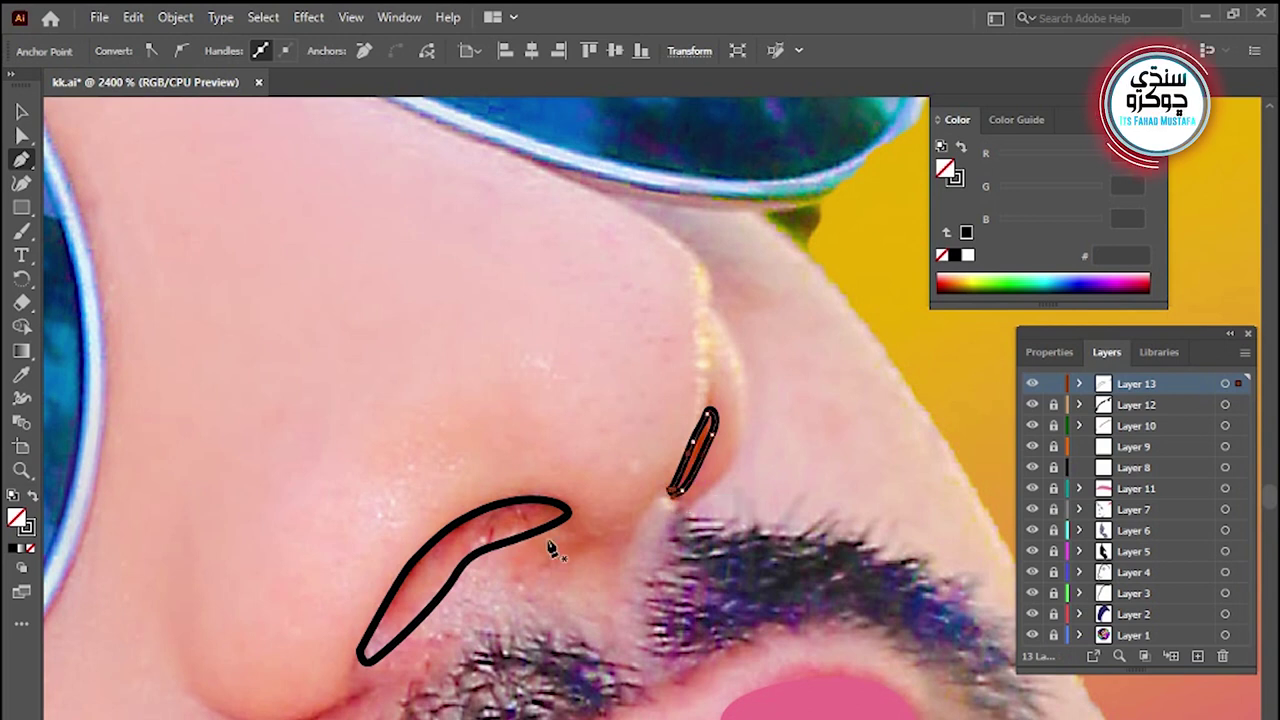
{"action": "scroll", "coordinate": [580, 548], "scroll_direction": "left", "scroll_amount": 2}
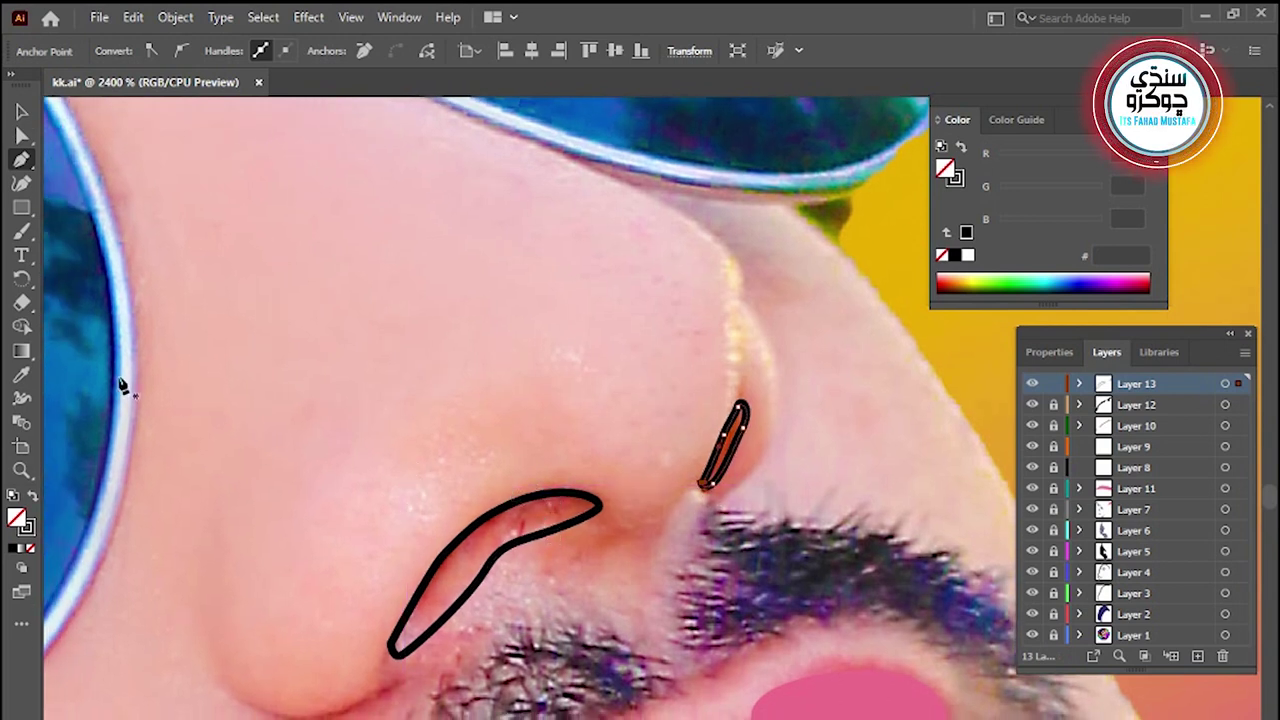
{"action": "left_click", "coordinate": [33, 496]}
{"action": "key", "text": "v"}
{"action": "left_click", "coordinate": [467, 537]}
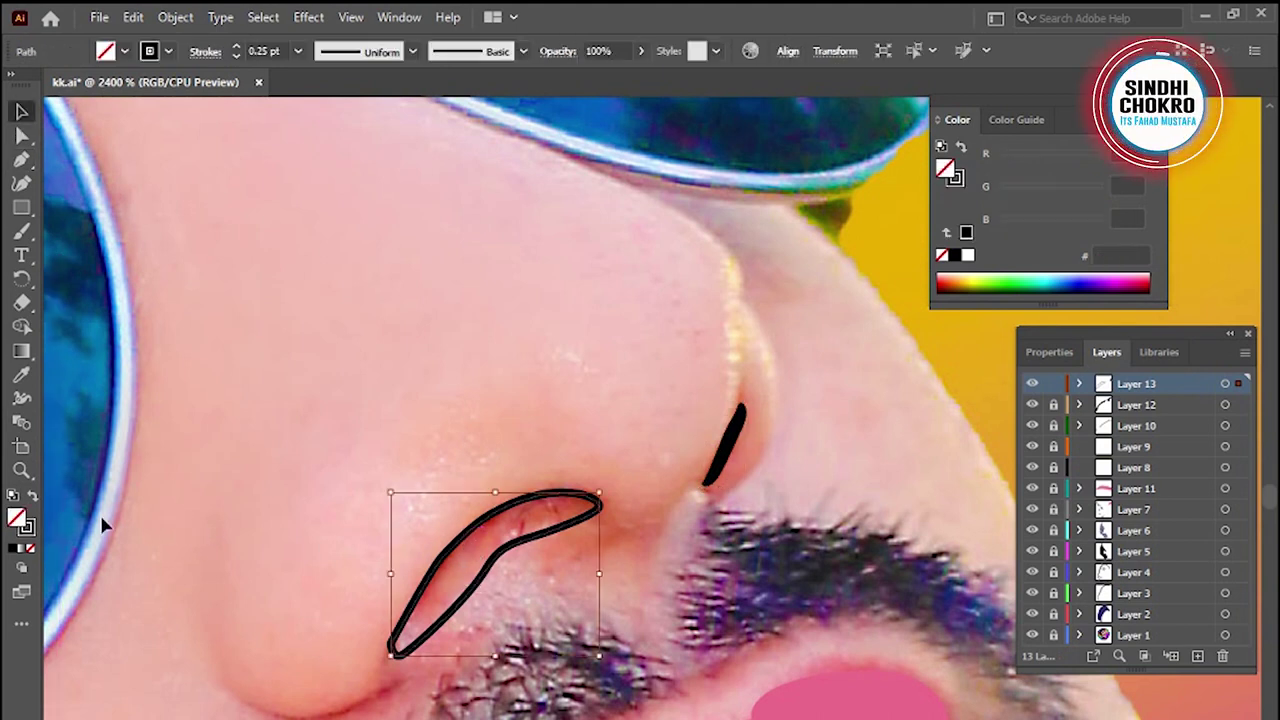
Fill the larger nostril shape solid black, deselect, and add new Layer 14
{"action": "left_click", "coordinate": [33, 496]}
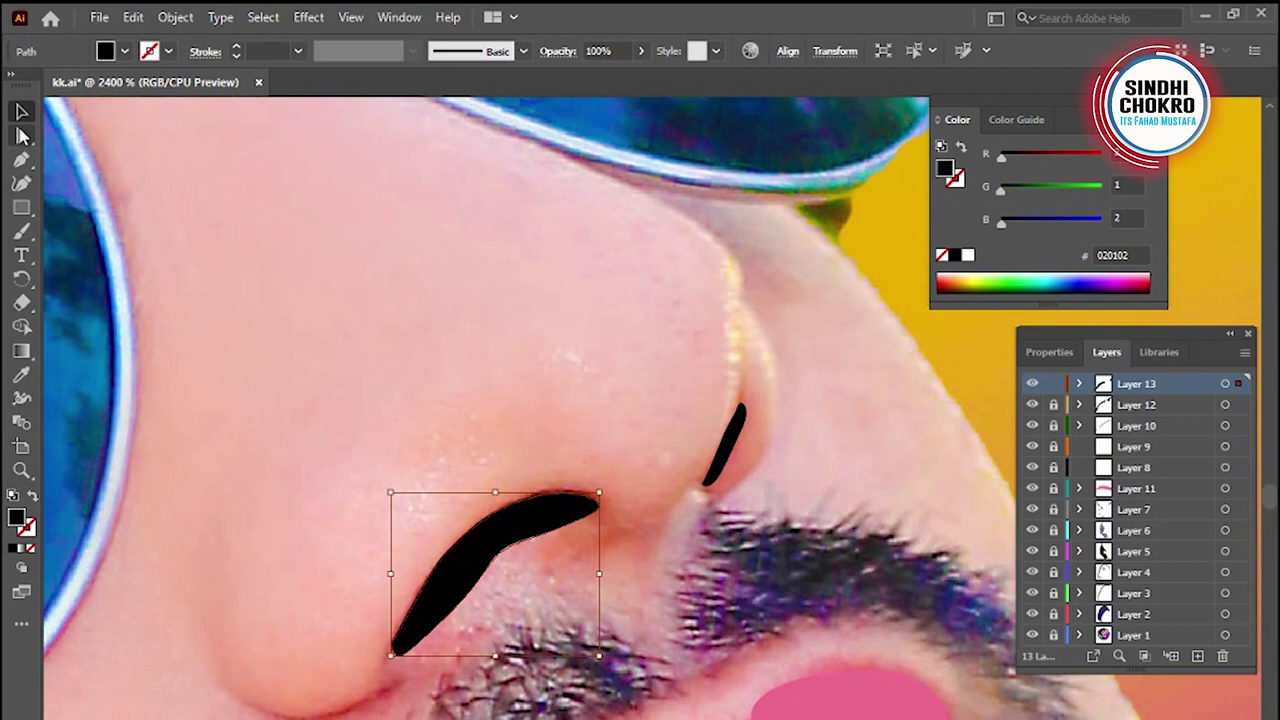
{"action": "left_click", "coordinate": [400, 466]}
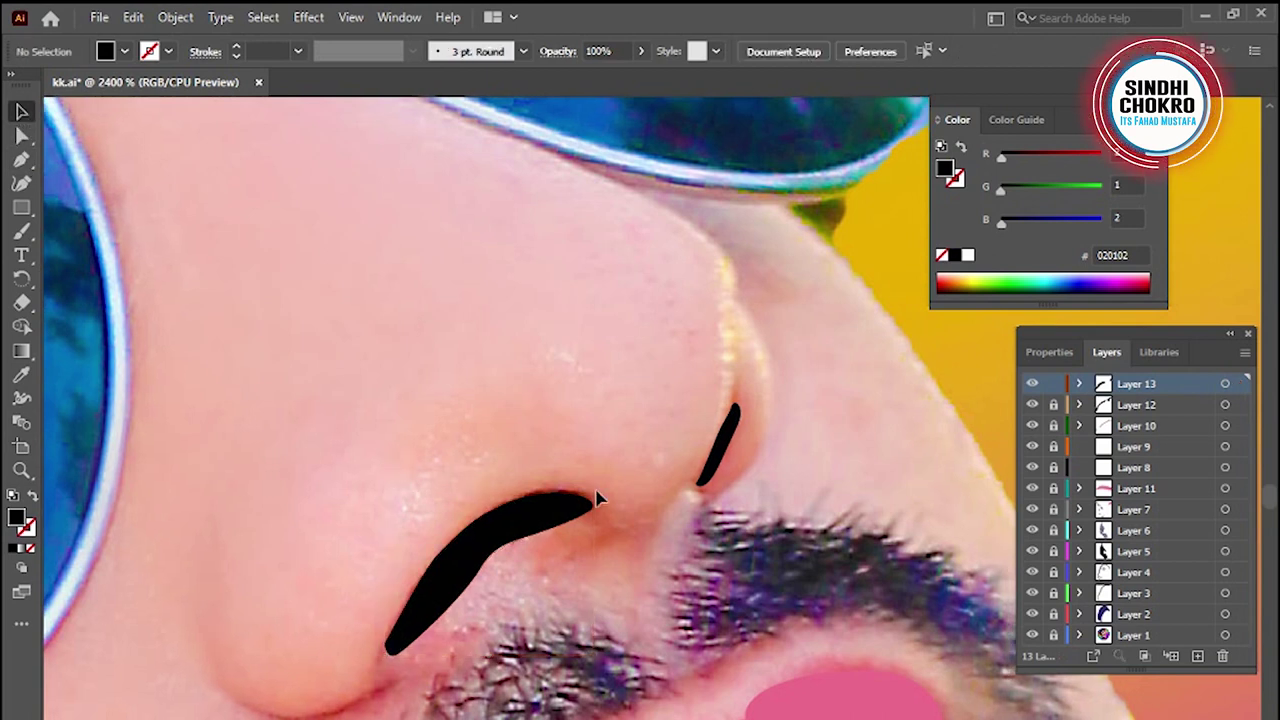
{"action": "left_click", "coordinate": [1197, 657]}
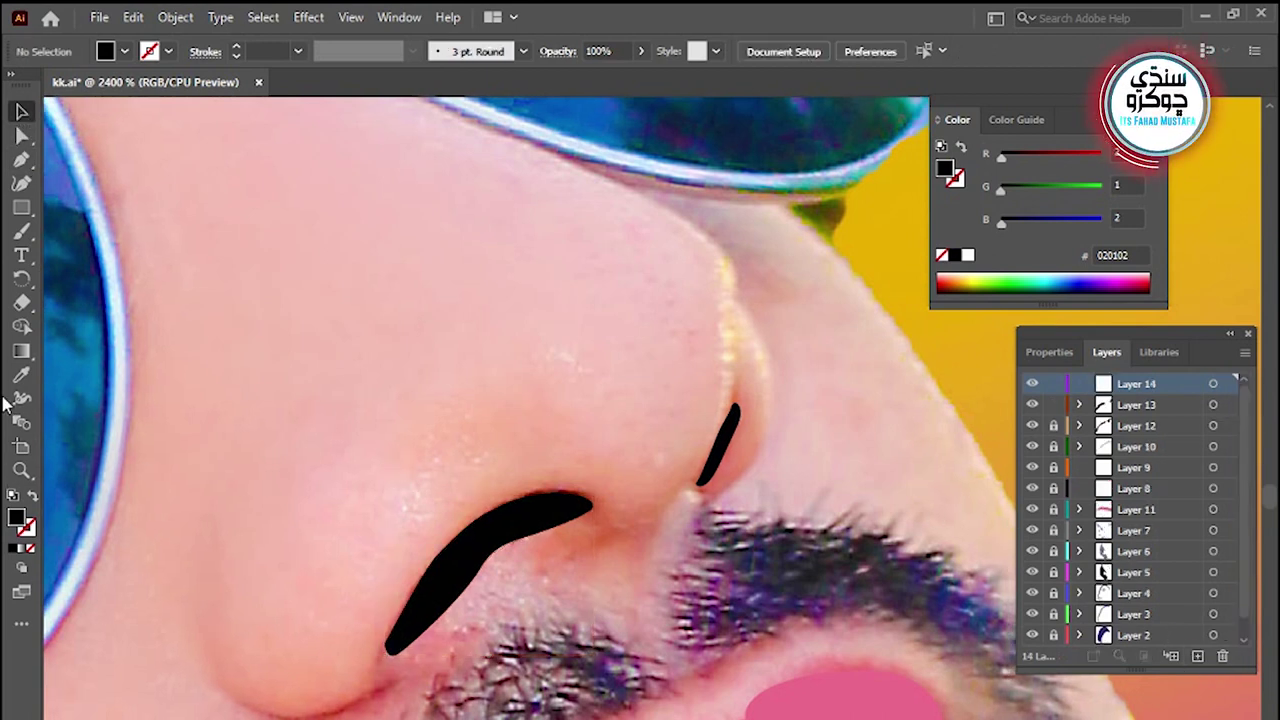
Toggle Layer 13's nose shapes against the photo, unlock Layer 13, and show it again
{"action": "left_click", "coordinate": [1032, 405]}
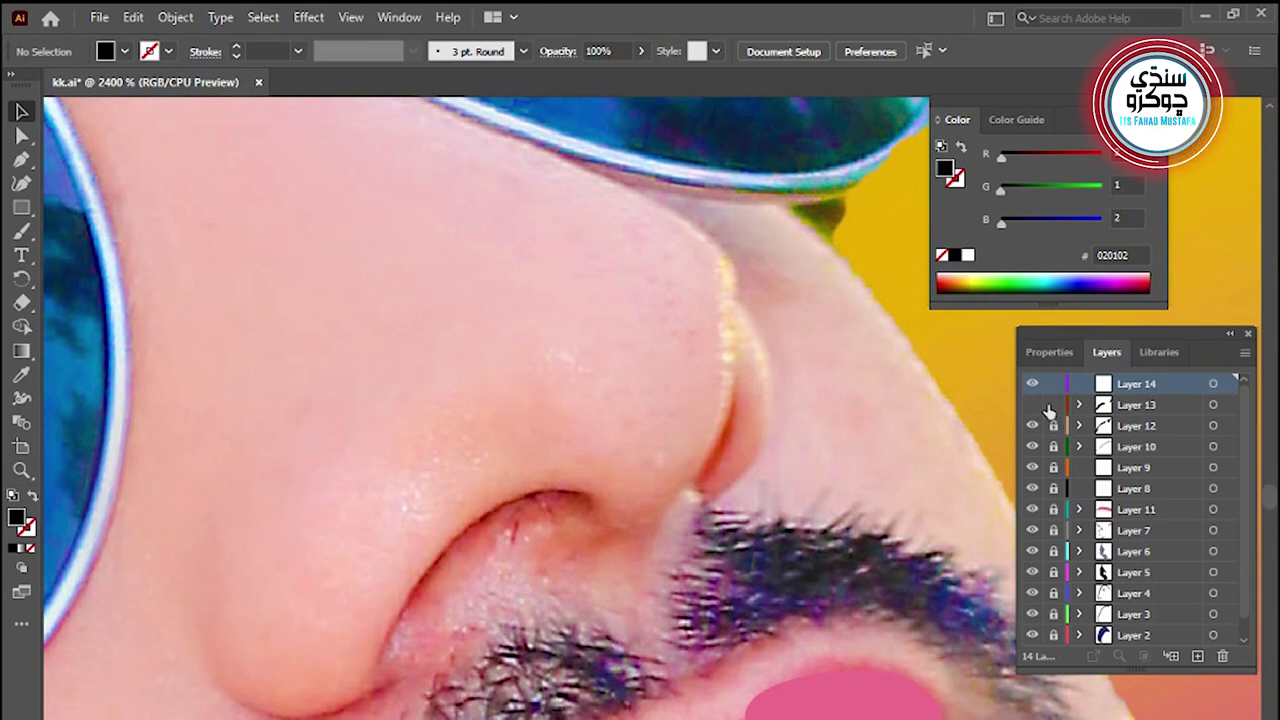
{"action": "left_click", "coordinate": [1032, 405]}
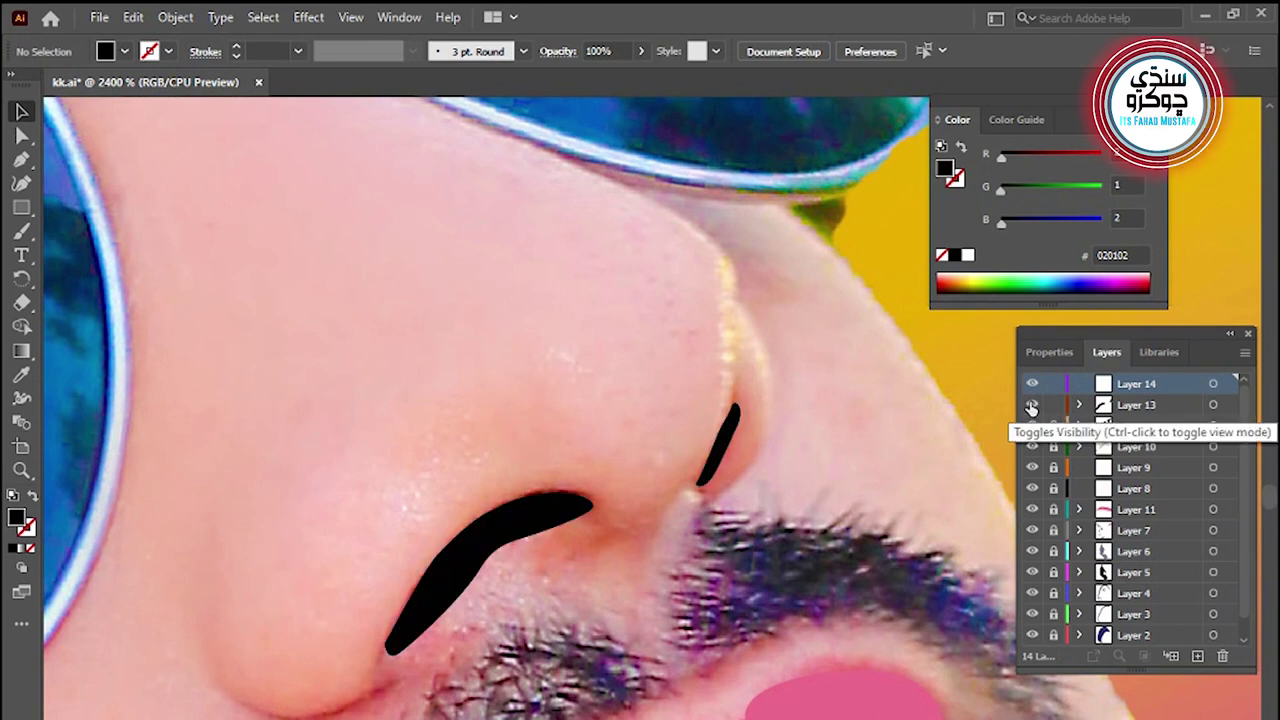
{"action": "left_click", "coordinate": [1032, 405]}
{"action": "left_click", "coordinate": [1054, 406]}
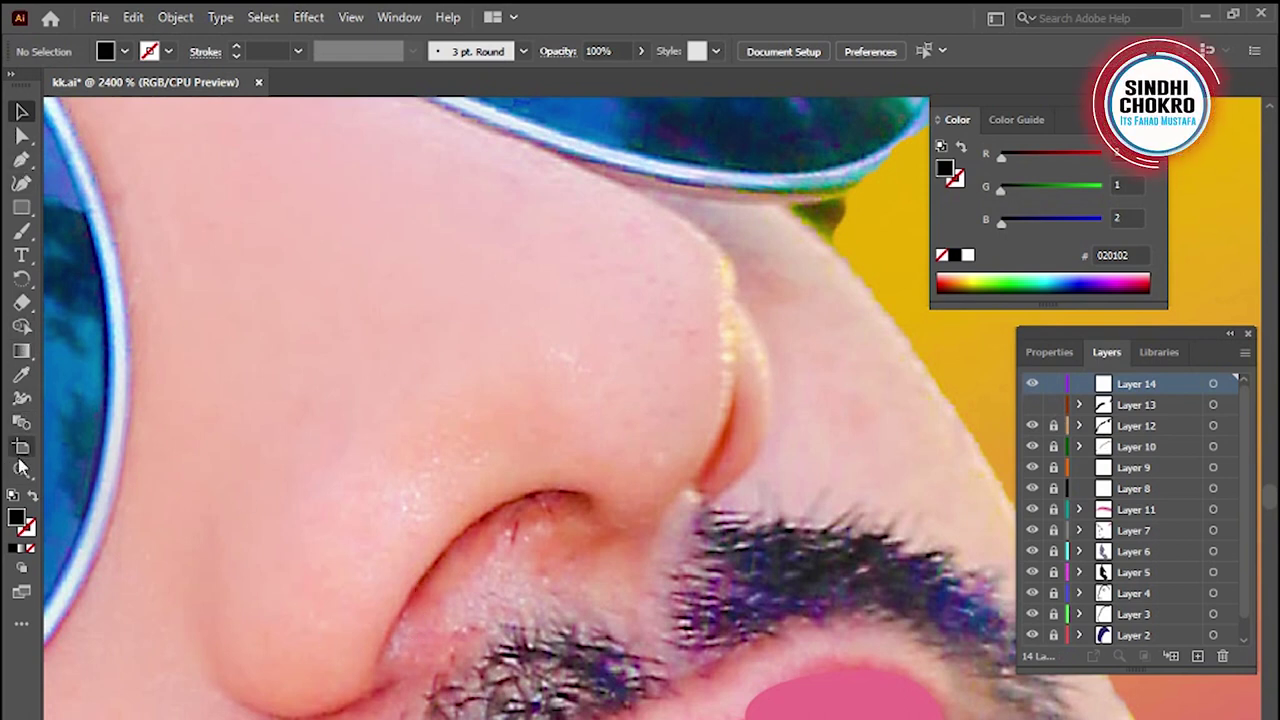
{"action": "left_click", "coordinate": [1032, 405]}
Trace a thin black crescent under the nose tip on Layer 14, then zoom out to 400%
{"action": "left_click_drag", "start_coordinate": [570, 440], "coordinate": [814, 486]}
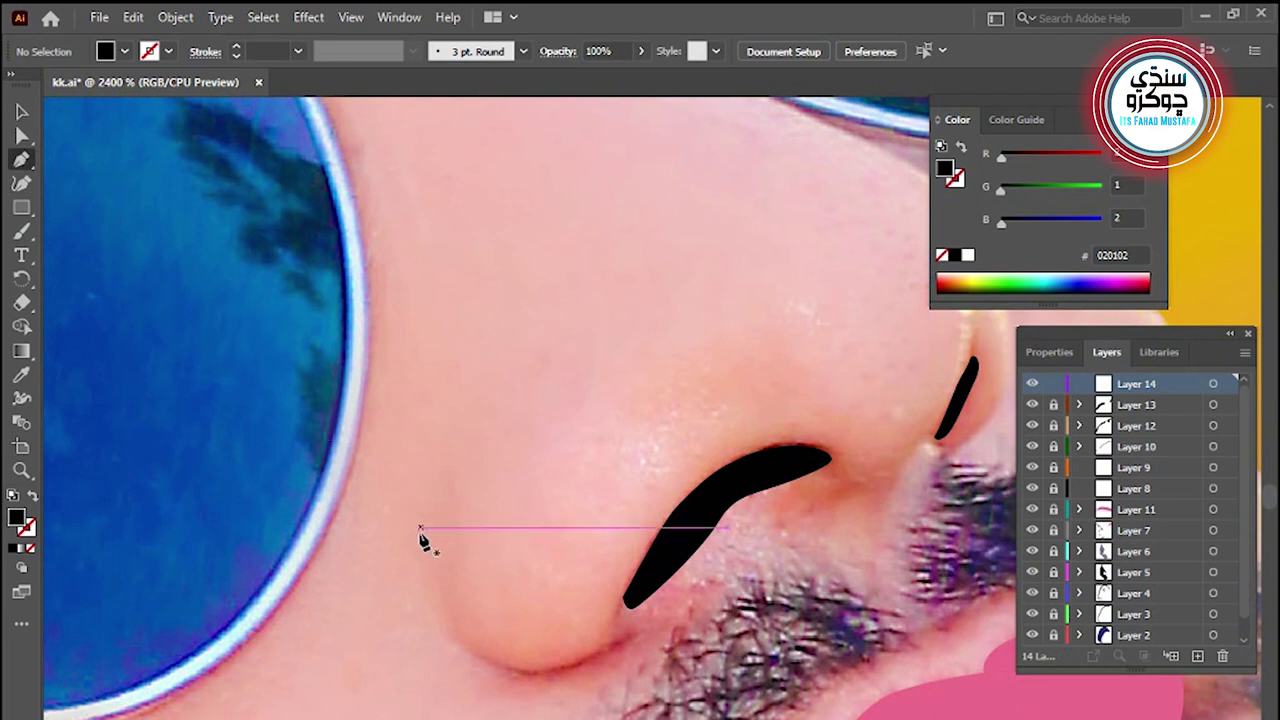
{"action": "left_click", "coordinate": [464, 657]}
{"action": "mouse_move", "coordinate": [477, 668]}
{"action": "left_mouse_down"}
{"action": "mouse_move", "coordinate": [510, 685]}
{"action": "mouse_move", "coordinate": [594, 680]}
{"action": "mouse_move", "coordinate": [632, 657]}
{"action": "left_mouse_up"}
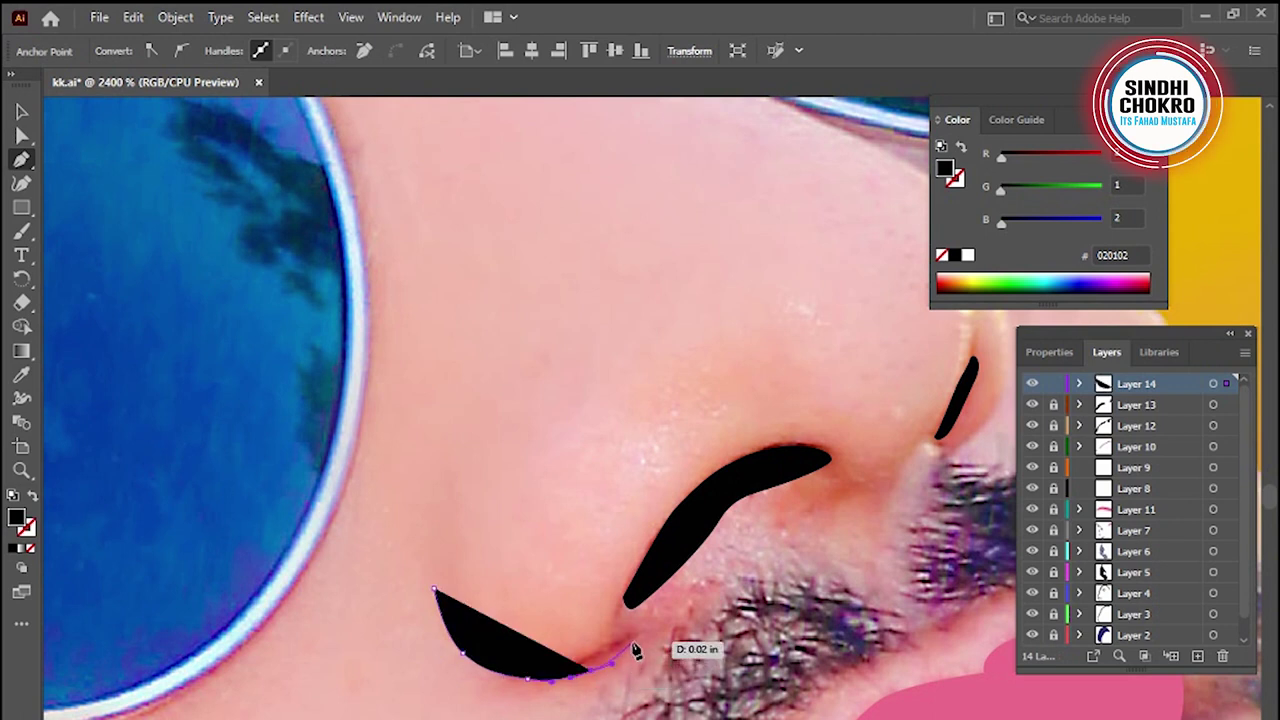
{"action": "left_click", "coordinate": [632, 642]}
{"action": "left_click_drag", "start_coordinate": [634, 643], "coordinate": [531, 673]}
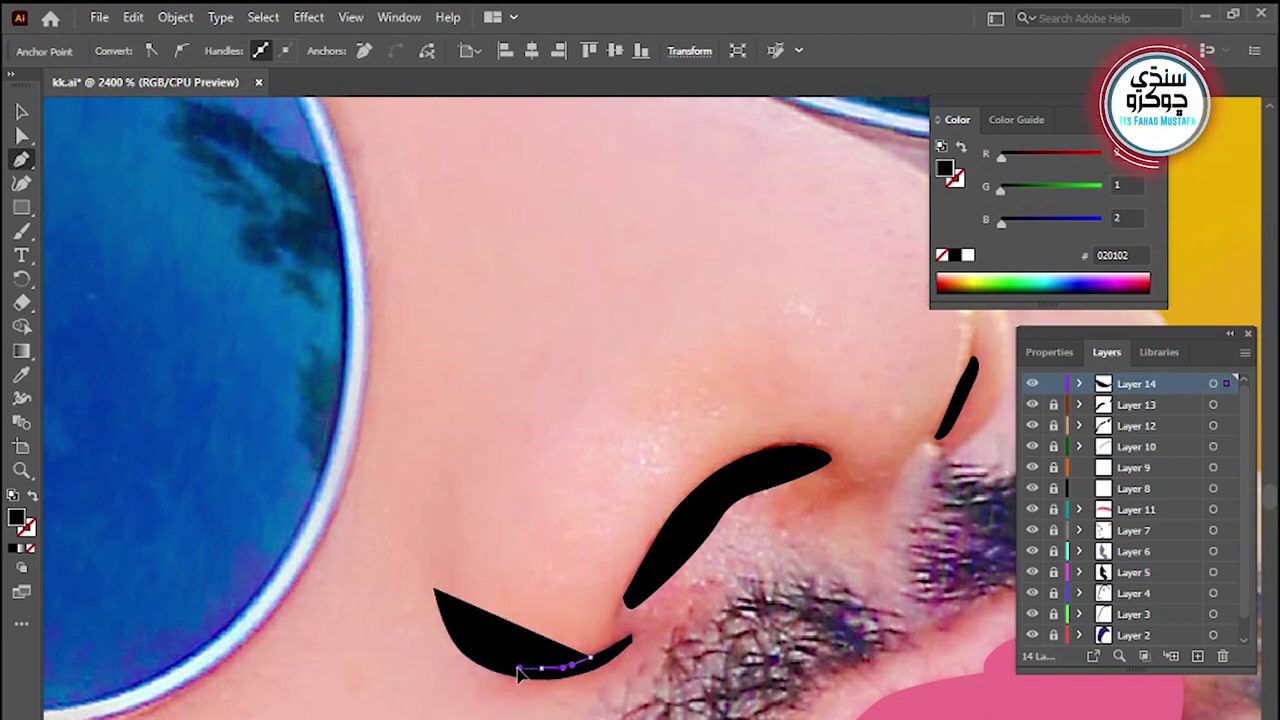
{"action": "left_click_drag", "start_coordinate": [505, 672], "coordinate": [470, 642]}
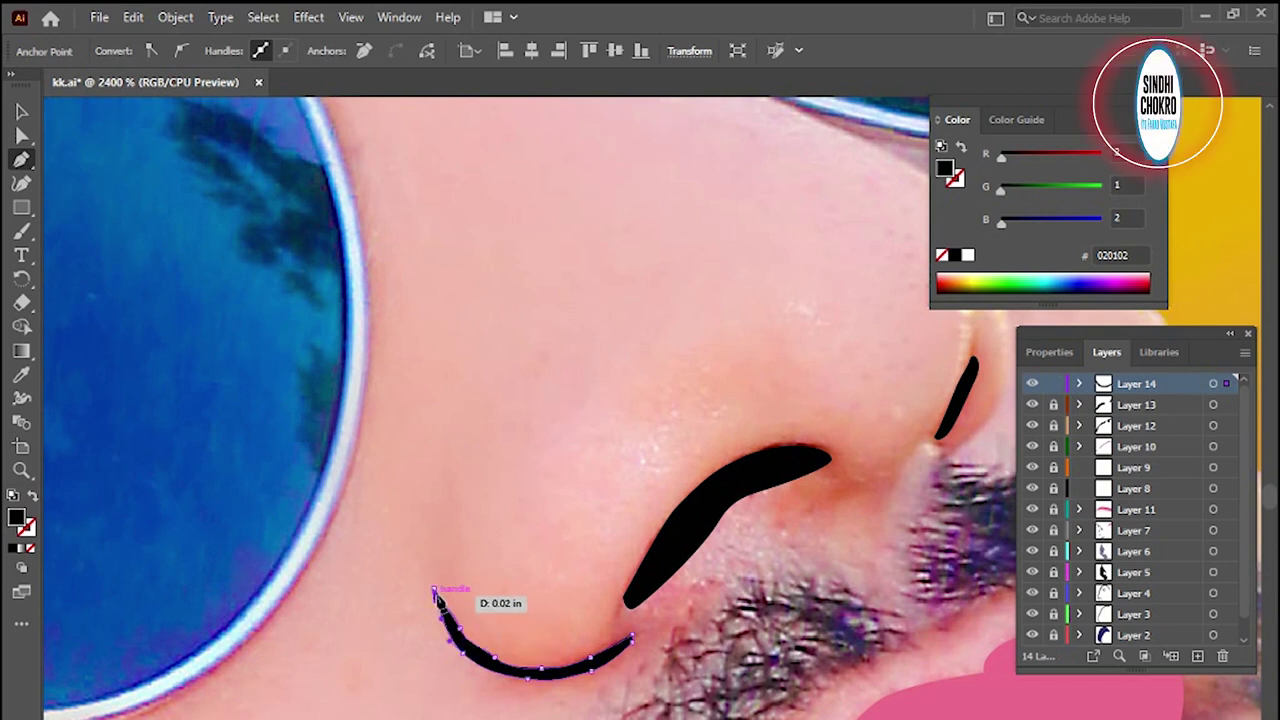
{"action": "left_click_drag", "start_coordinate": [623, 620], "coordinate": [508, 663]}
{"action": "key", "text": "ctrl+minus"}
{"action": "key", "text": "ctrl+minus"}
{"action": "key", "text": "ctrl+minus"}
{"action": "key", "text": "ctrl+minus"}
{"action": "key", "text": "ctrl+minus"}
Deselect the nose shape, add Layer 15, and zoom in on the beard
{"action": "key", "text": "v"}
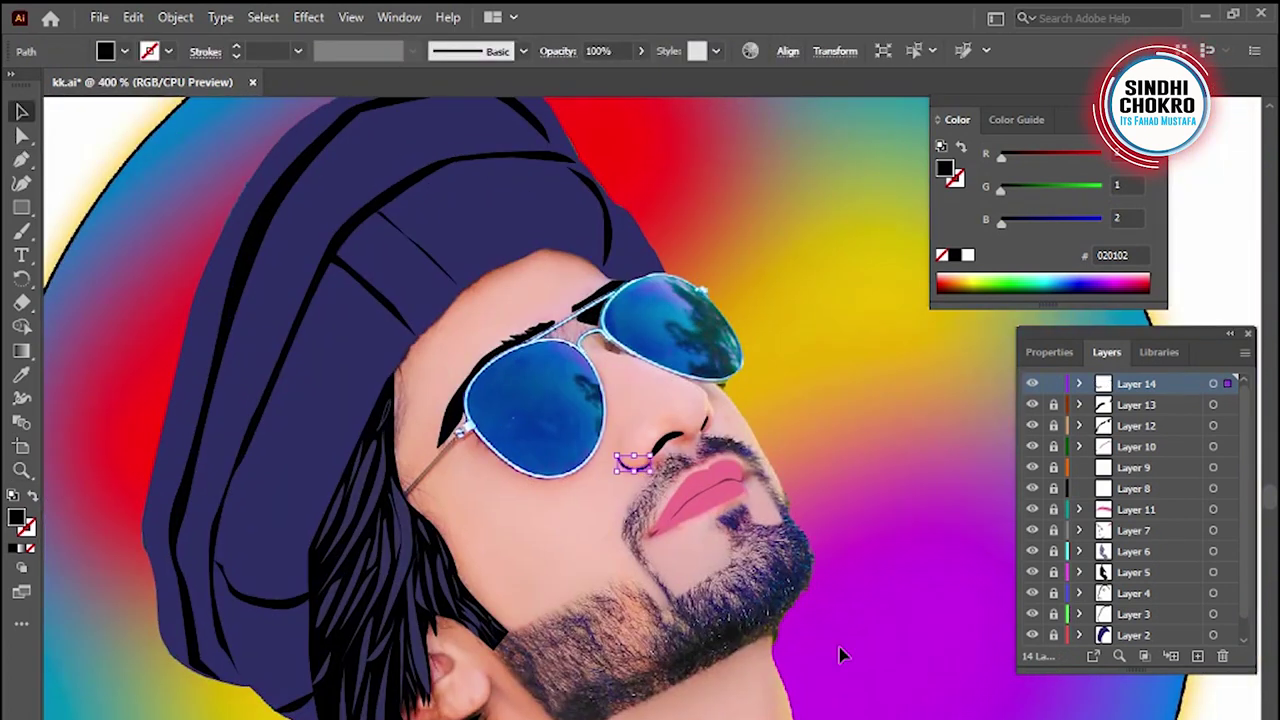
{"action": "left_click", "coordinate": [849, 580]}
{"action": "left_click", "coordinate": [1198, 655]}
{"action": "key", "text": "z"}
{"action": "left_click", "coordinate": [543, 623]}
{"action": "left_click", "coordinate": [600, 671]}
{"action": "left_click_drag", "start_coordinate": [523, 571], "coordinate": [463, 631]}
Draw the first beard strand as a 0.25 pt black outline with no fill
{"action": "key", "text": "p"}
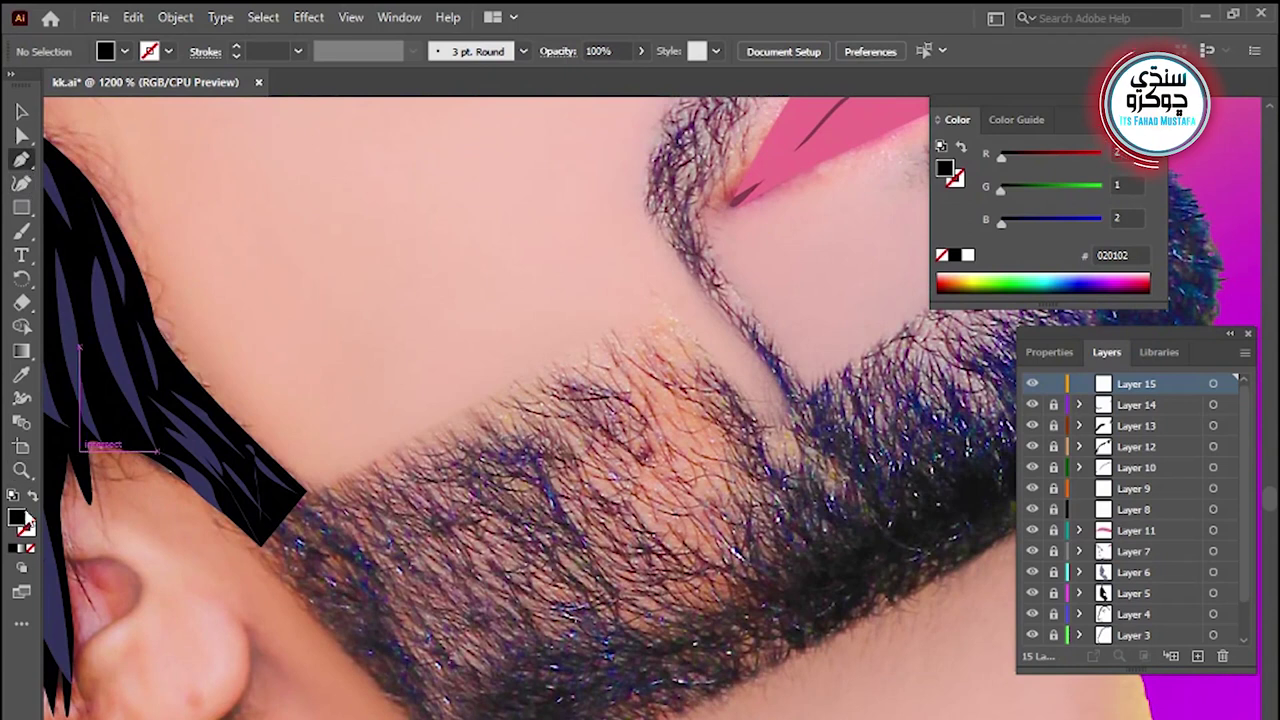
{"action": "left_click", "coordinate": [33, 495]}
{"action": "left_click", "coordinate": [297, 51]}
{"action": "left_click", "coordinate": [330, 70]}
{"action": "left_click", "coordinate": [515, 497]}
{"action": "left_click_drag", "start_coordinate": [567, 555], "coordinate": [545, 537]}
{"action": "left_click_drag", "start_coordinate": [600, 606], "coordinate": [480, 575]}
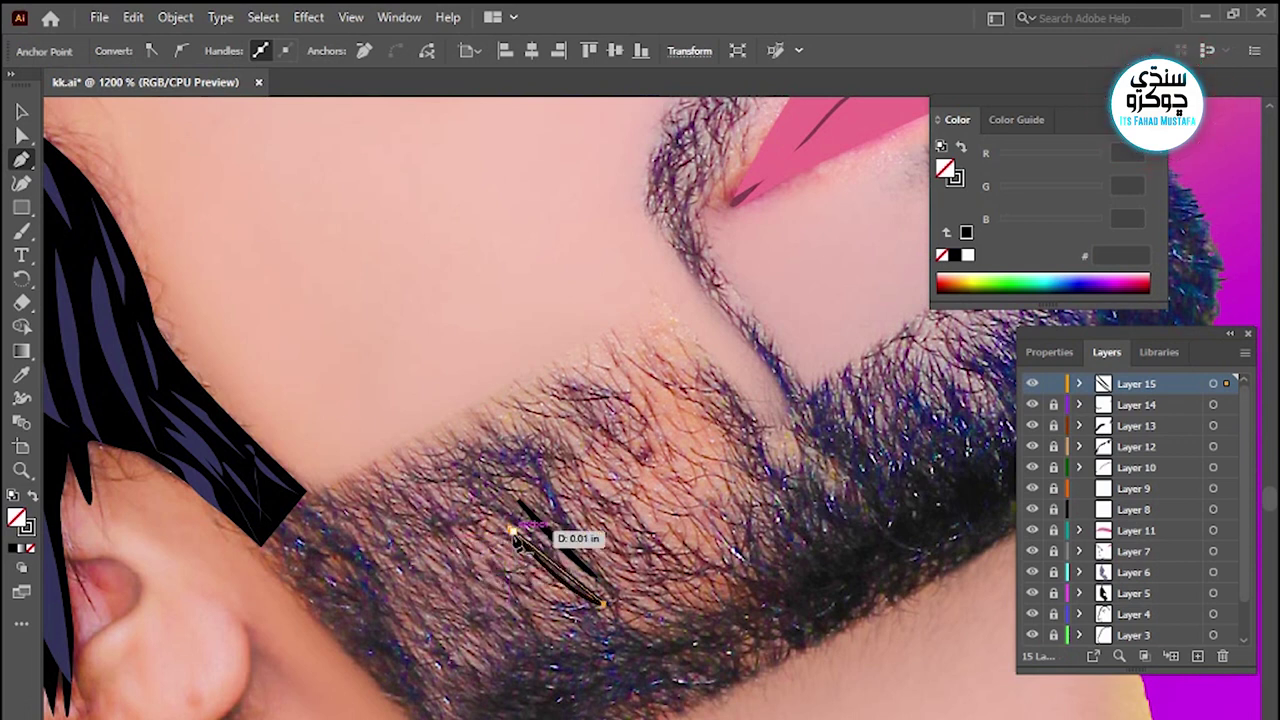
{"action": "left_click_drag", "start_coordinate": [515, 537], "coordinate": [515, 535]}
{"action": "key", "text": "ctrl+shift+a"}
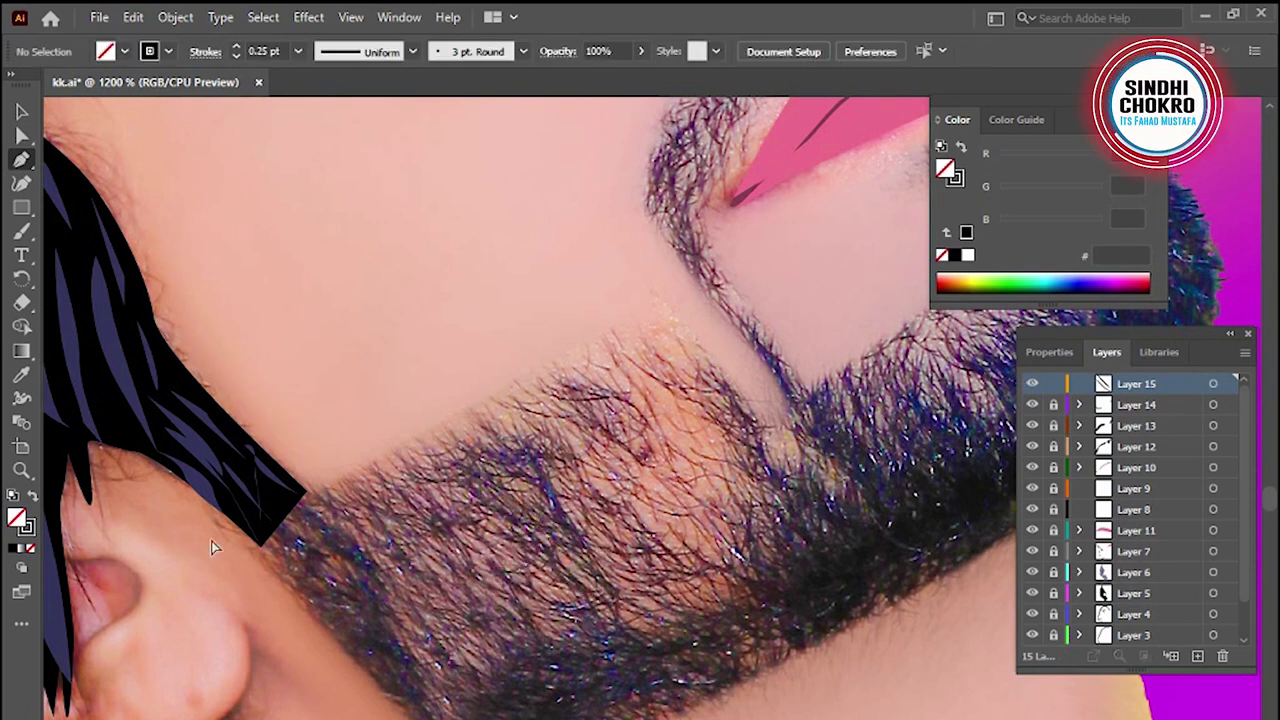
Give the strand a dark 2D212D fill with no outline and close it at its first anchor
{"action": "key", "text": "shift+x"}
{"action": "double_click", "coordinate": [16, 516]}
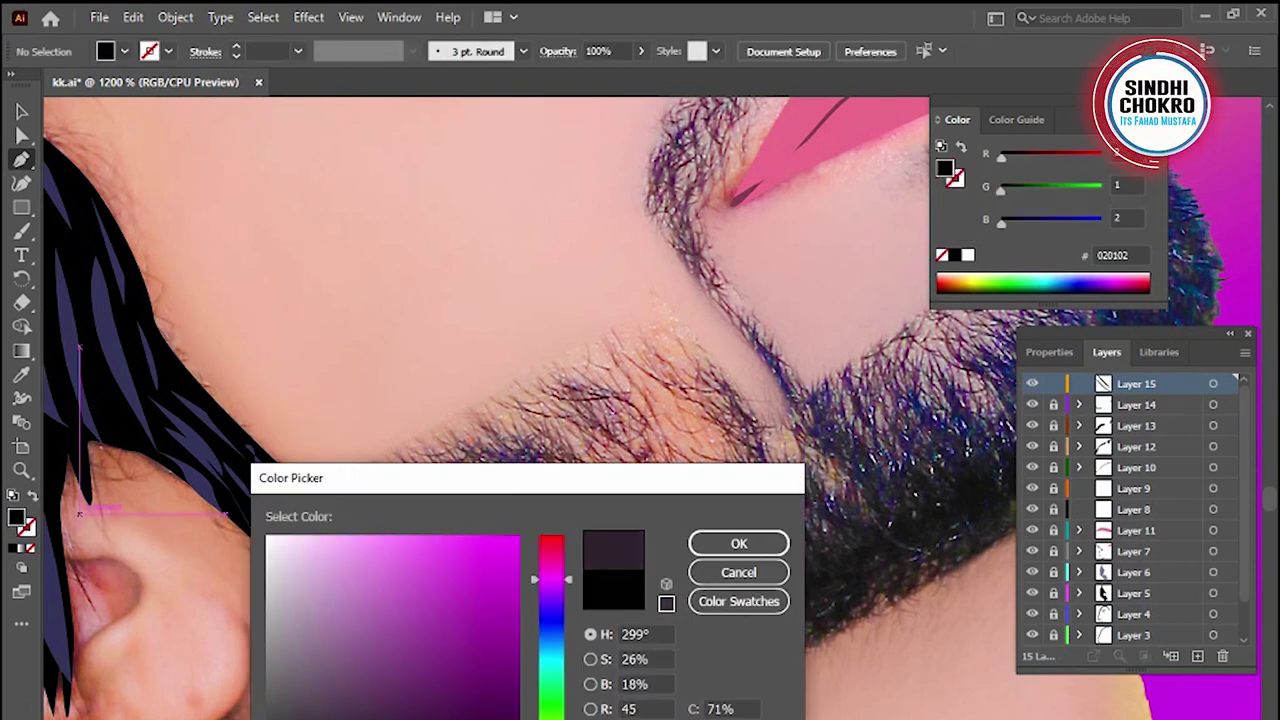
{"action": "key", "text": "Return"}
{"action": "left_click_drag", "start_coordinate": [531, 453], "coordinate": [605, 562]}
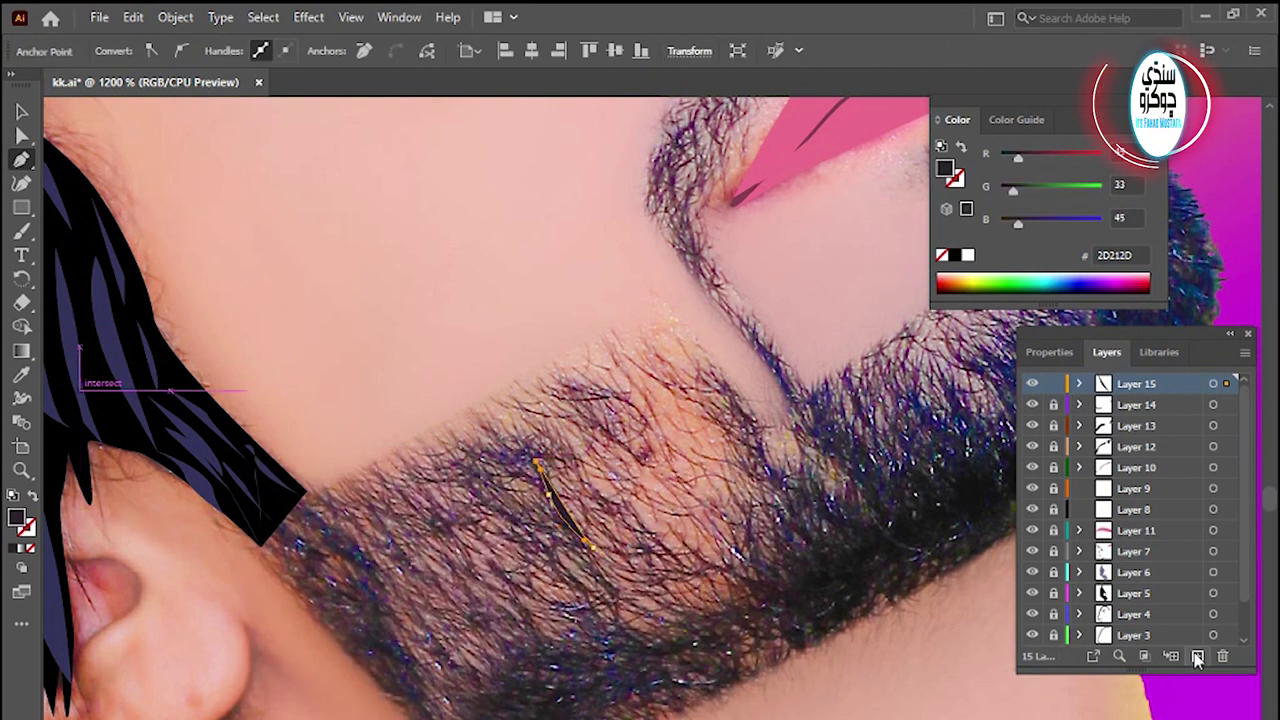
{"action": "left_click", "coordinate": [535, 462]}
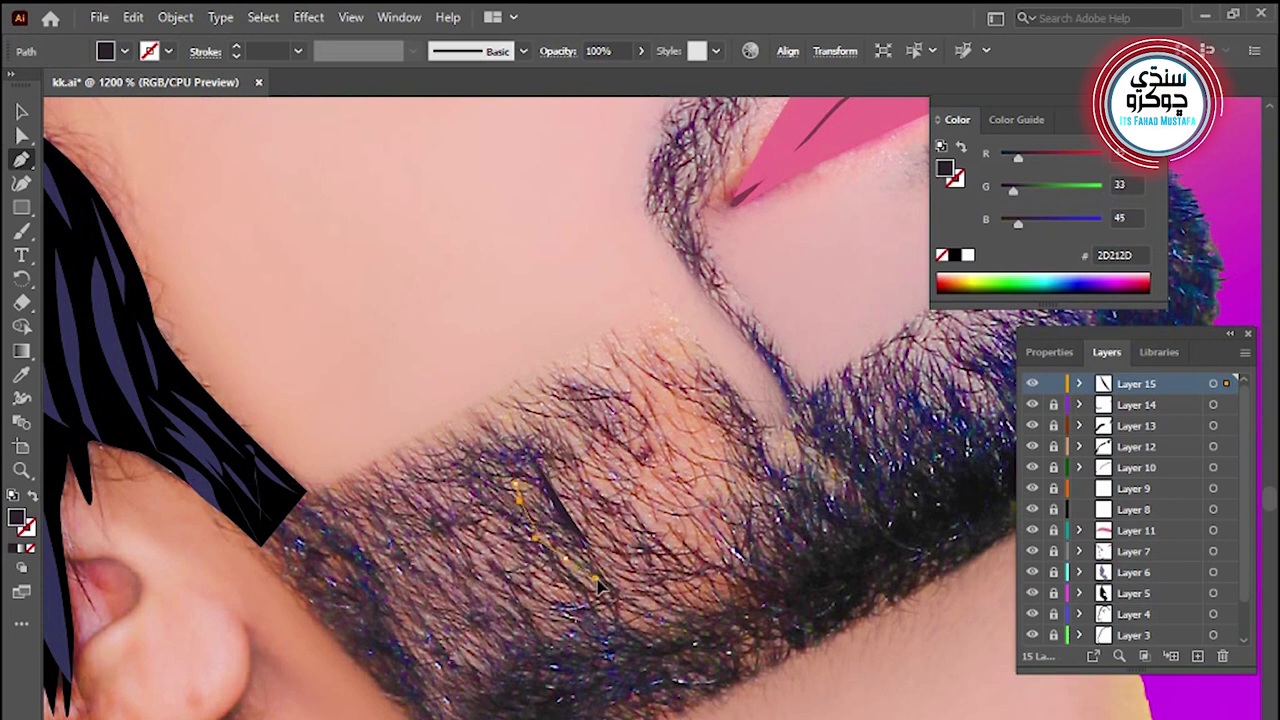
Refine the first strand's anchors and draw two more strands beside it
{"action": "left_click_drag", "start_coordinate": [600, 588], "coordinate": [557, 553]}
{"action": "left_click_drag", "start_coordinate": [517, 489], "coordinate": [516, 484]}
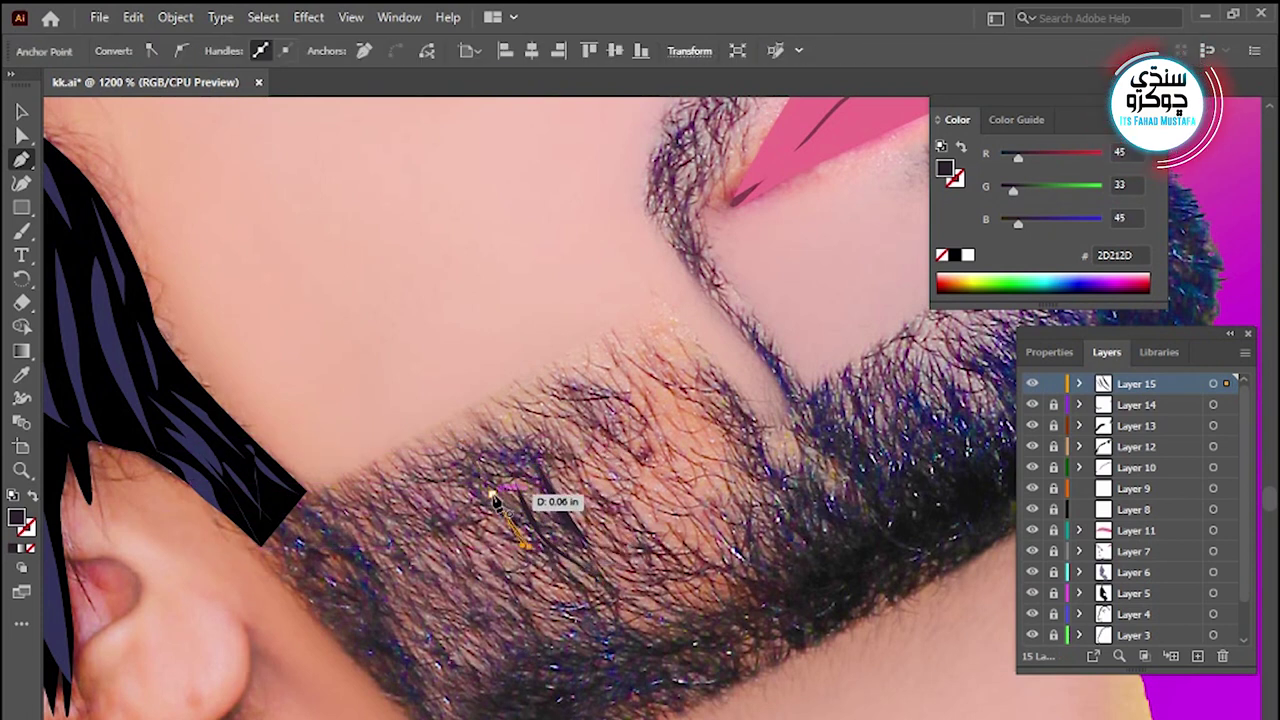
{"action": "mouse_move", "coordinate": [523, 586]}
{"action": "left_mouse_down"}
{"action": "mouse_move", "coordinate": [465, 505]}
{"action": "mouse_move", "coordinate": [478, 508]}
{"action": "left_mouse_up"}
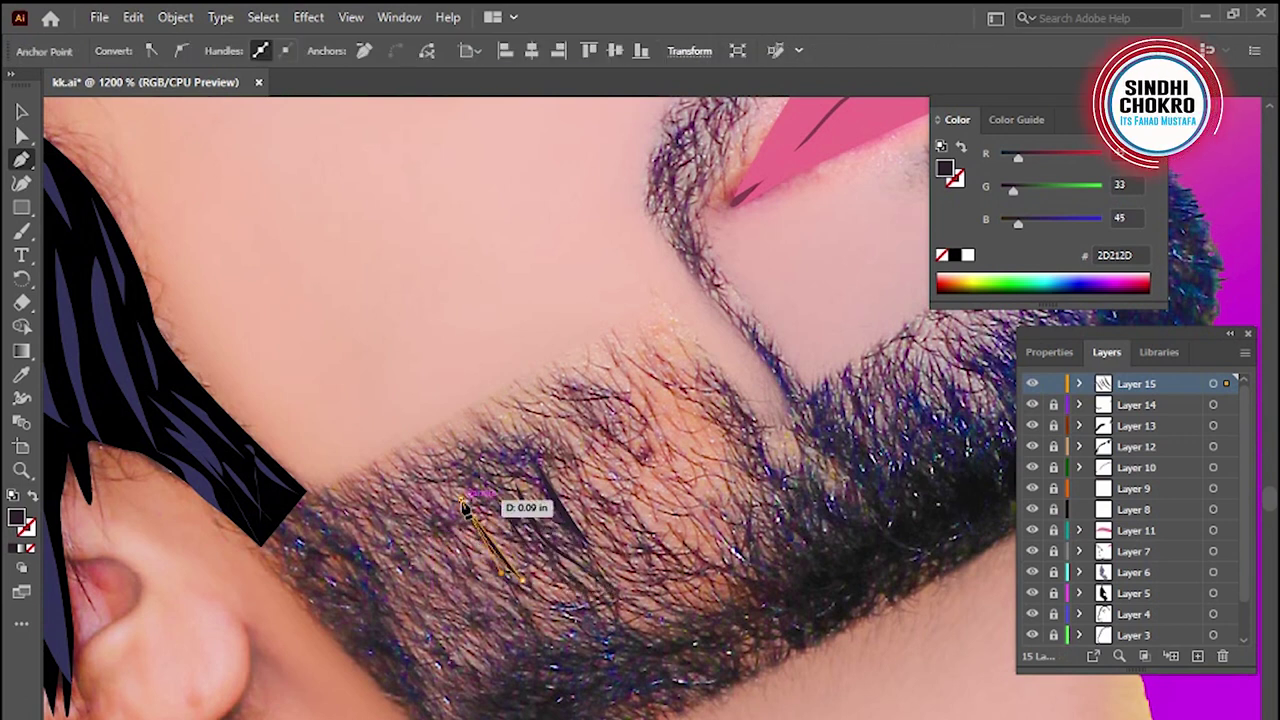
{"action": "left_click_drag", "start_coordinate": [500, 578], "coordinate": [488, 542]}
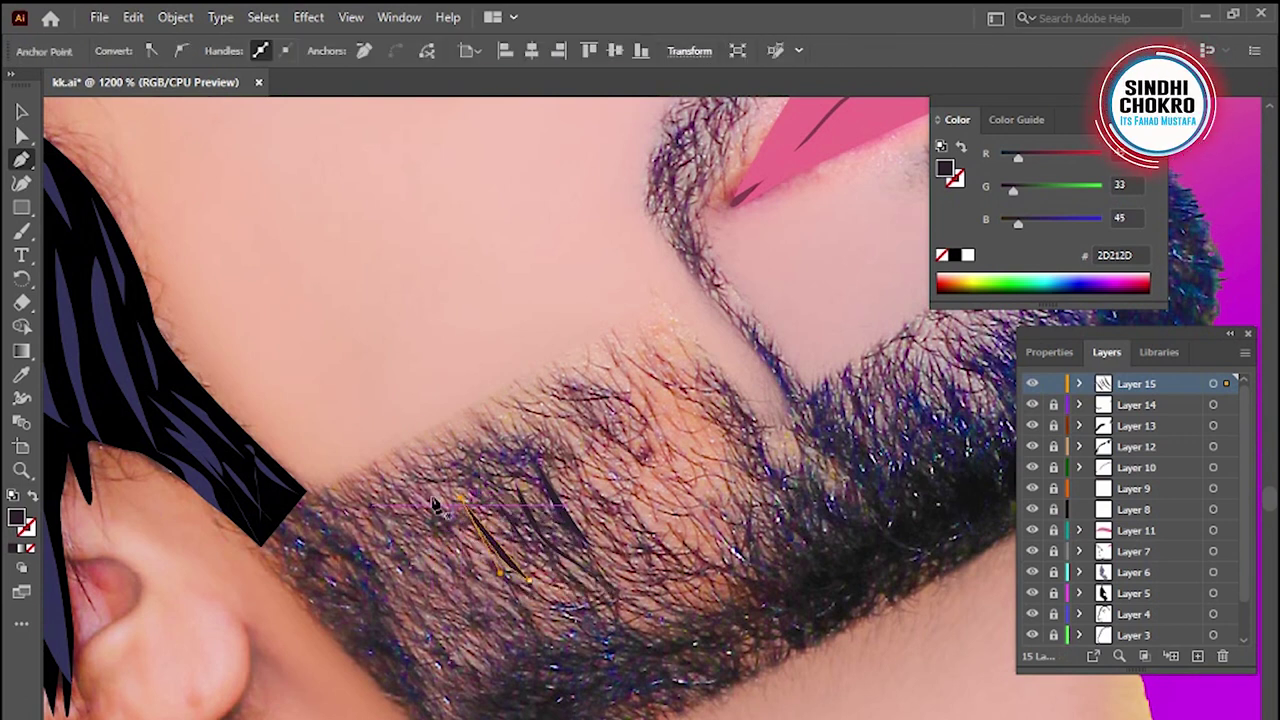
{"action": "mouse_move", "coordinate": [510, 655]}
{"action": "left_mouse_down"}
{"action": "mouse_move", "coordinate": [633, 683]}
{"action": "mouse_move", "coordinate": [615, 688]}
{"action": "mouse_move", "coordinate": [660, 680]}
{"action": "left_mouse_up"}
{"action": "left_click", "coordinate": [434, 531]}
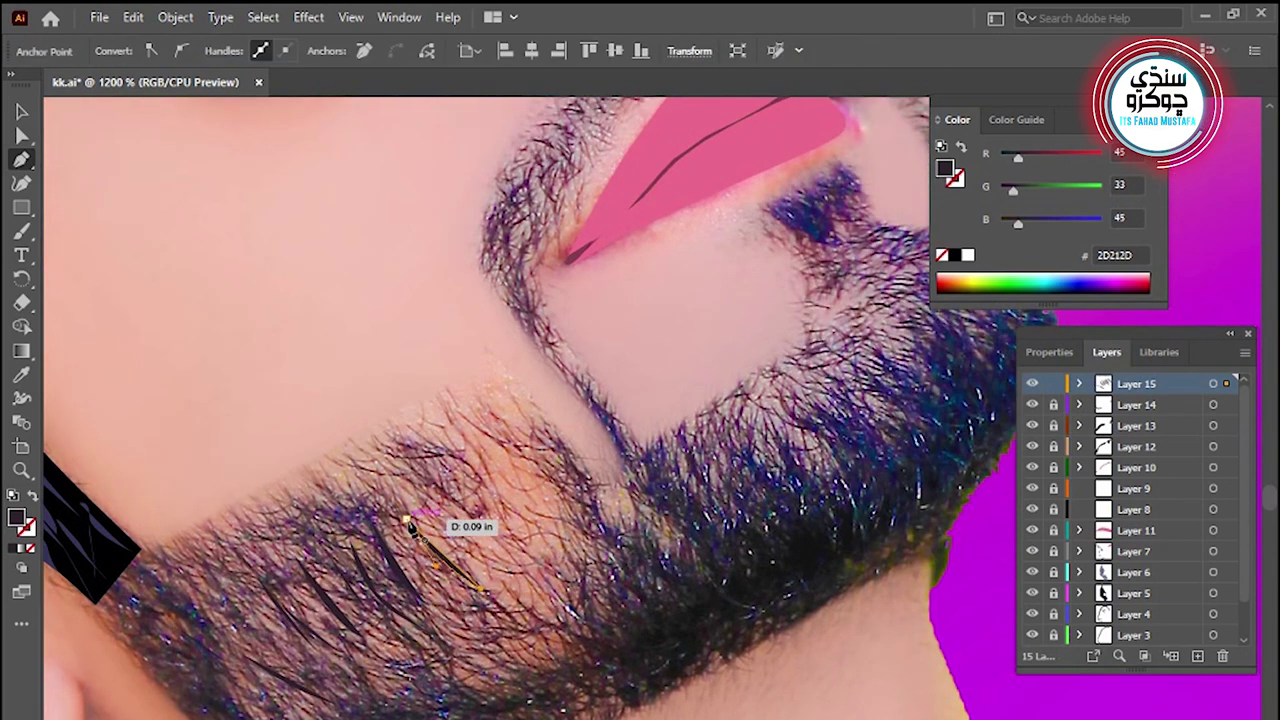
{"action": "left_click_drag", "start_coordinate": [476, 665], "coordinate": [452, 655]}
Draw several dark hair strands on the cheek beard near the lips and chin
{"action": "left_click_drag", "start_coordinate": [563, 542], "coordinate": [393, 613]}
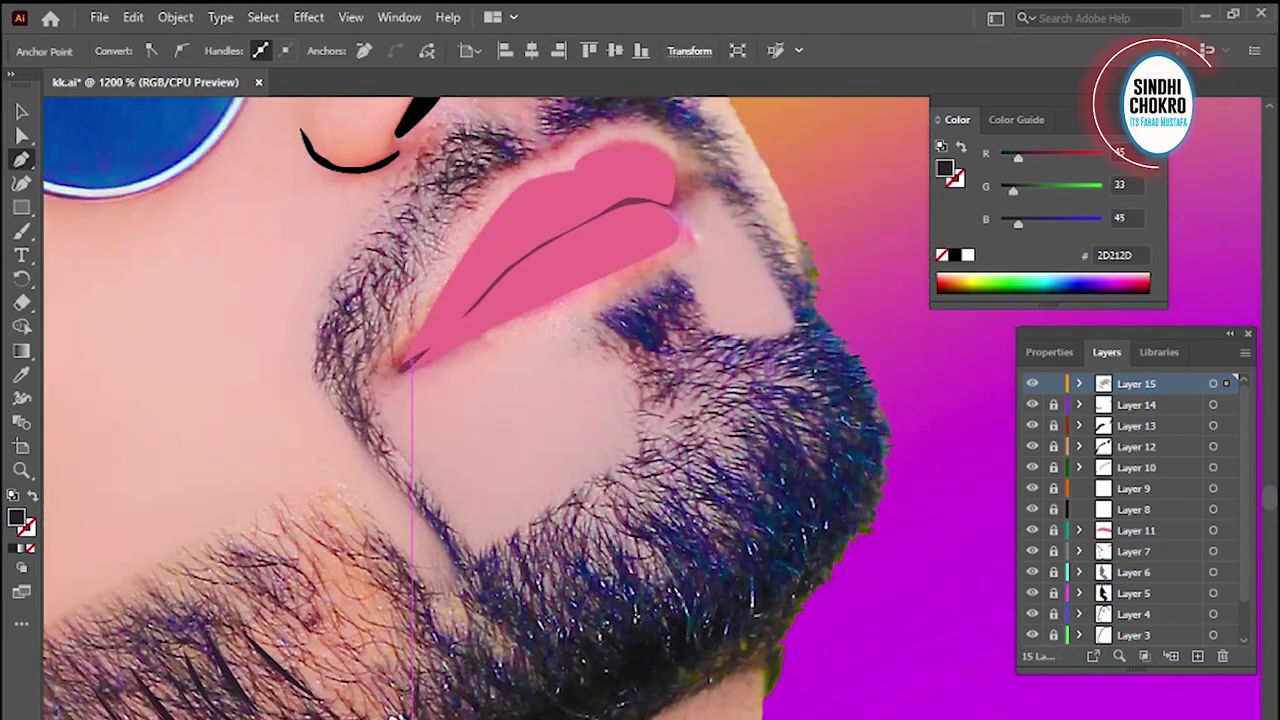
{"action": "left_click_drag", "start_coordinate": [294, 534], "coordinate": [313, 598]}
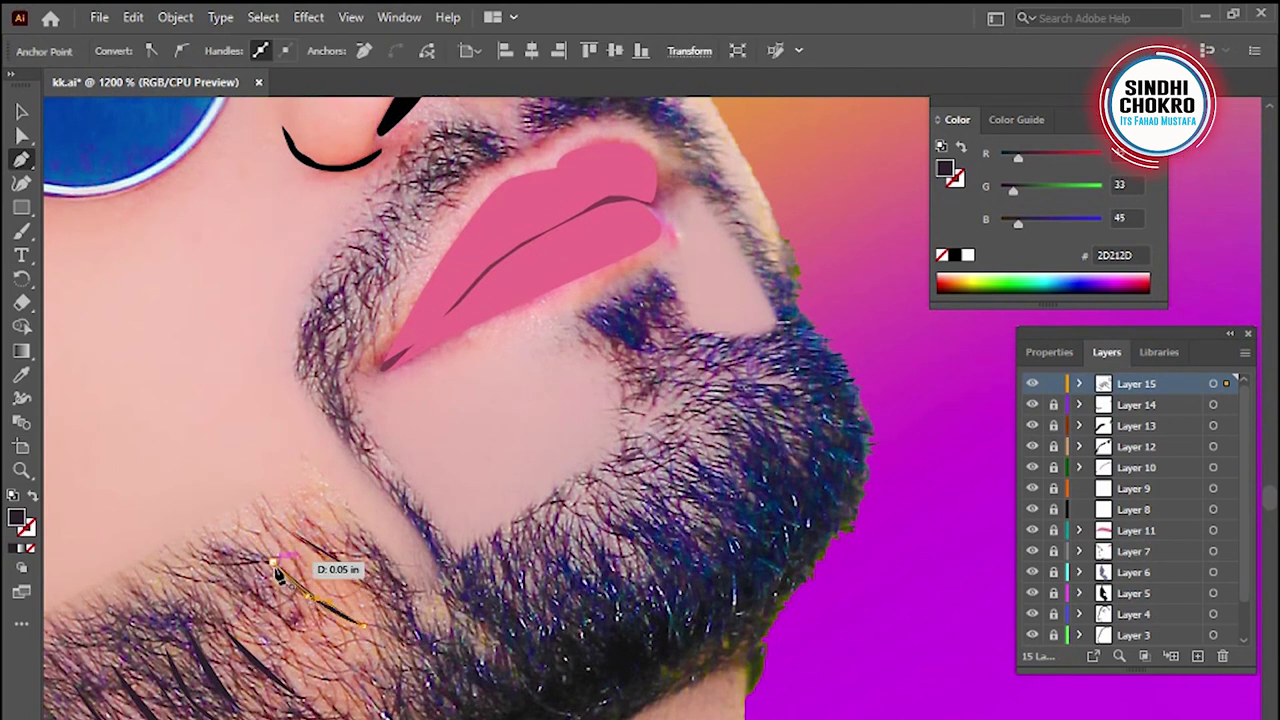
{"action": "left_click_drag", "start_coordinate": [270, 605], "coordinate": [242, 588]}
{"action": "left_click_drag", "start_coordinate": [400, 702], "coordinate": [373, 688]}
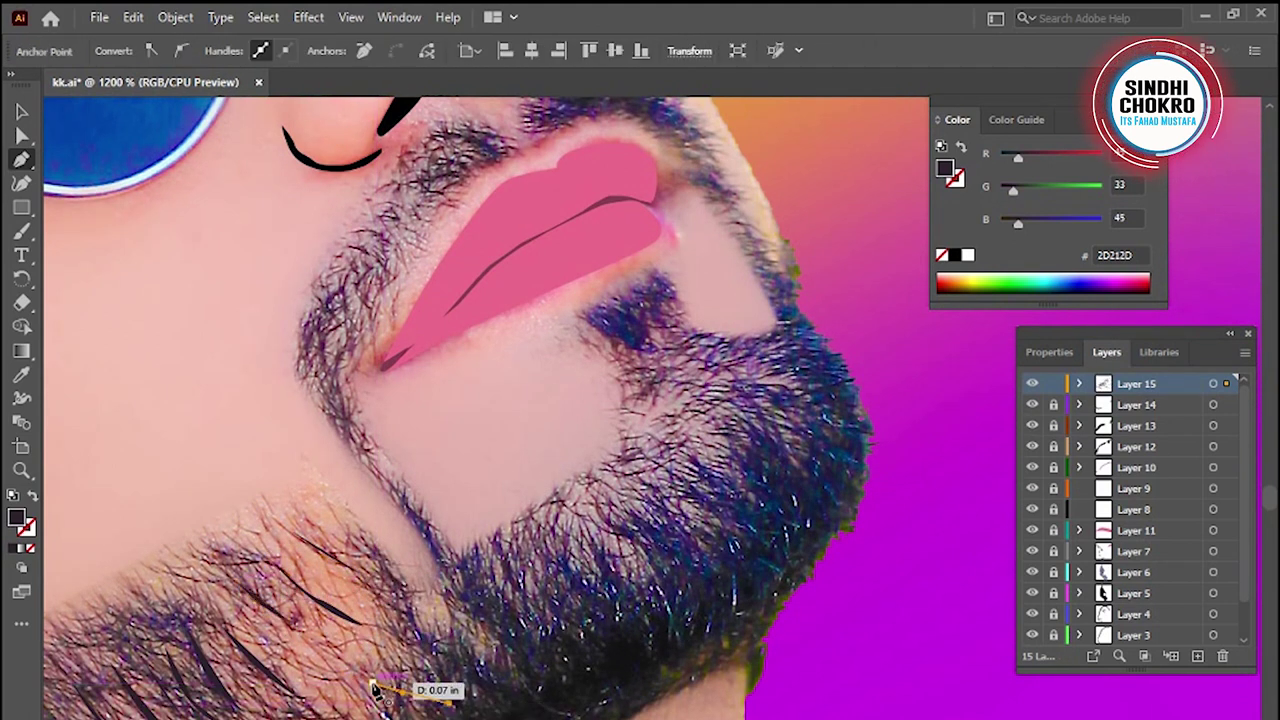
{"action": "mouse_move", "coordinate": [455, 703]}
{"action": "left_mouse_down"}
{"action": "mouse_move", "coordinate": [393, 683]}
{"action": "mouse_move", "coordinate": [480, 630]}
{"action": "left_mouse_up"}
{"action": "mouse_move", "coordinate": [372, 648]}
{"action": "left_mouse_down"}
{"action": "mouse_move", "coordinate": [358, 655]}
{"action": "mouse_move", "coordinate": [416, 678]}
{"action": "left_mouse_up"}
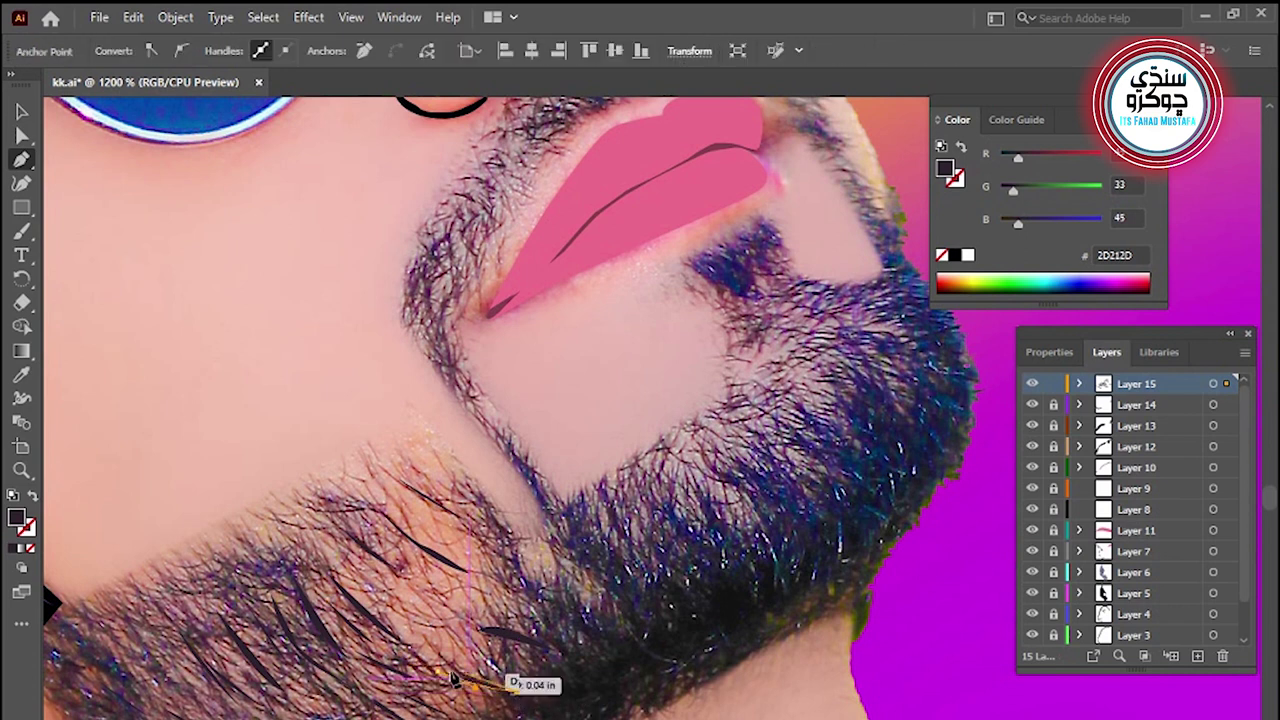
{"action": "left_click_drag", "start_coordinate": [420, 622], "coordinate": [430, 628]}
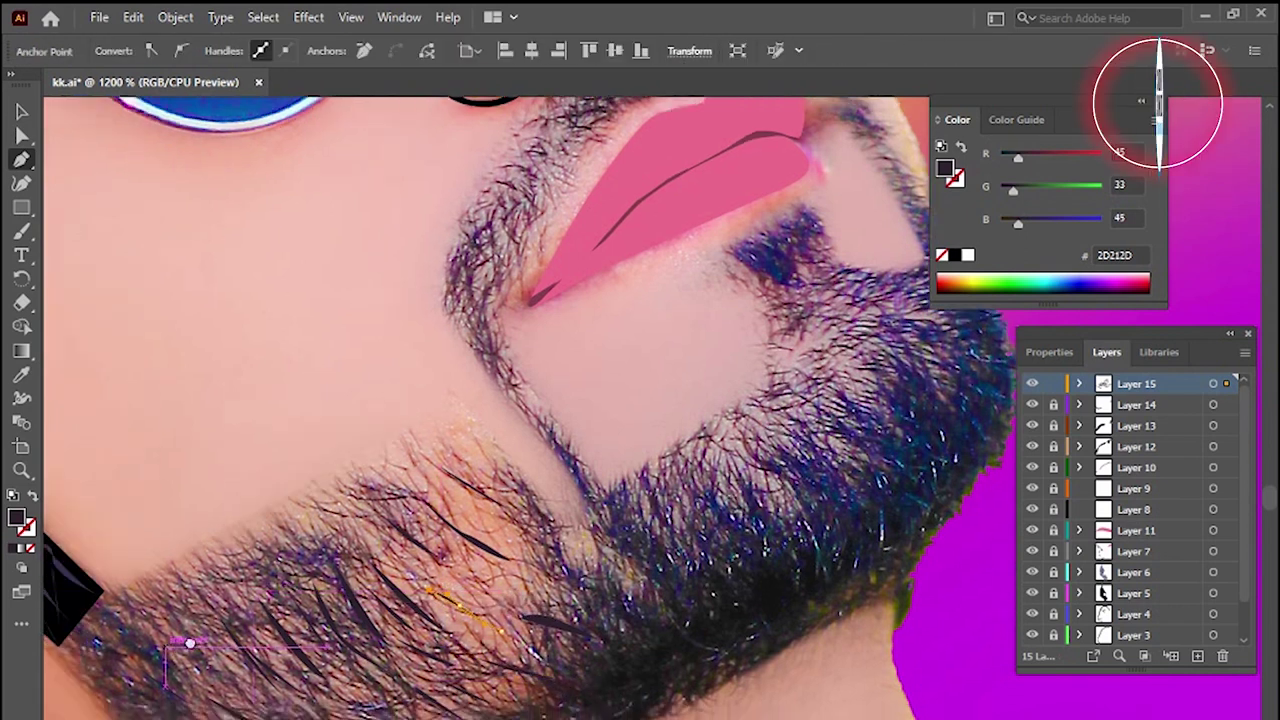
Add two strands at the lower-left beard and begin one below the lips
{"action": "left_click_drag", "start_coordinate": [96, 677], "coordinate": [186, 643]}
{"action": "left_click", "coordinate": [140, 627]}
{"action": "left_click_drag", "start_coordinate": [240, 708], "coordinate": [200, 663]}
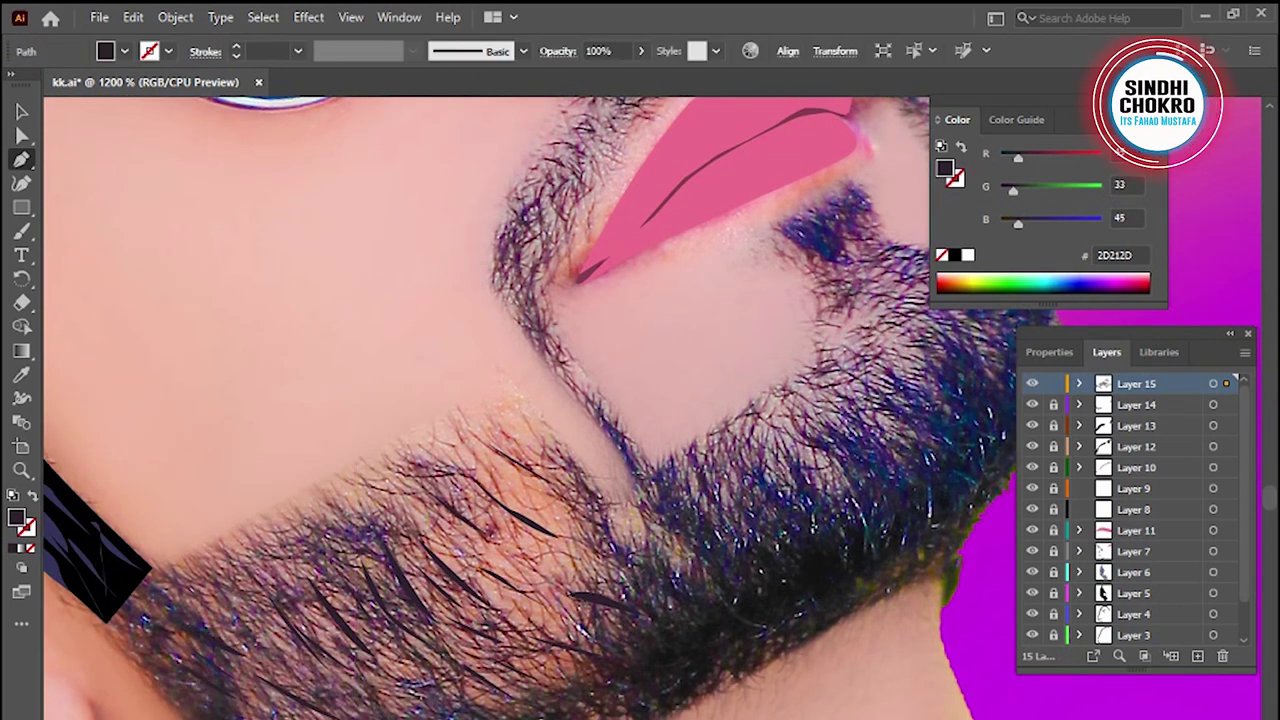
{"action": "mouse_move", "coordinate": [265, 660]}
{"action": "left_mouse_down"}
{"action": "mouse_move", "coordinate": [300, 590]}
{"action": "mouse_move", "coordinate": [273, 558]}
{"action": "mouse_move", "coordinate": [300, 534]}
{"action": "mouse_move", "coordinate": [268, 573]}
{"action": "left_mouse_up"}
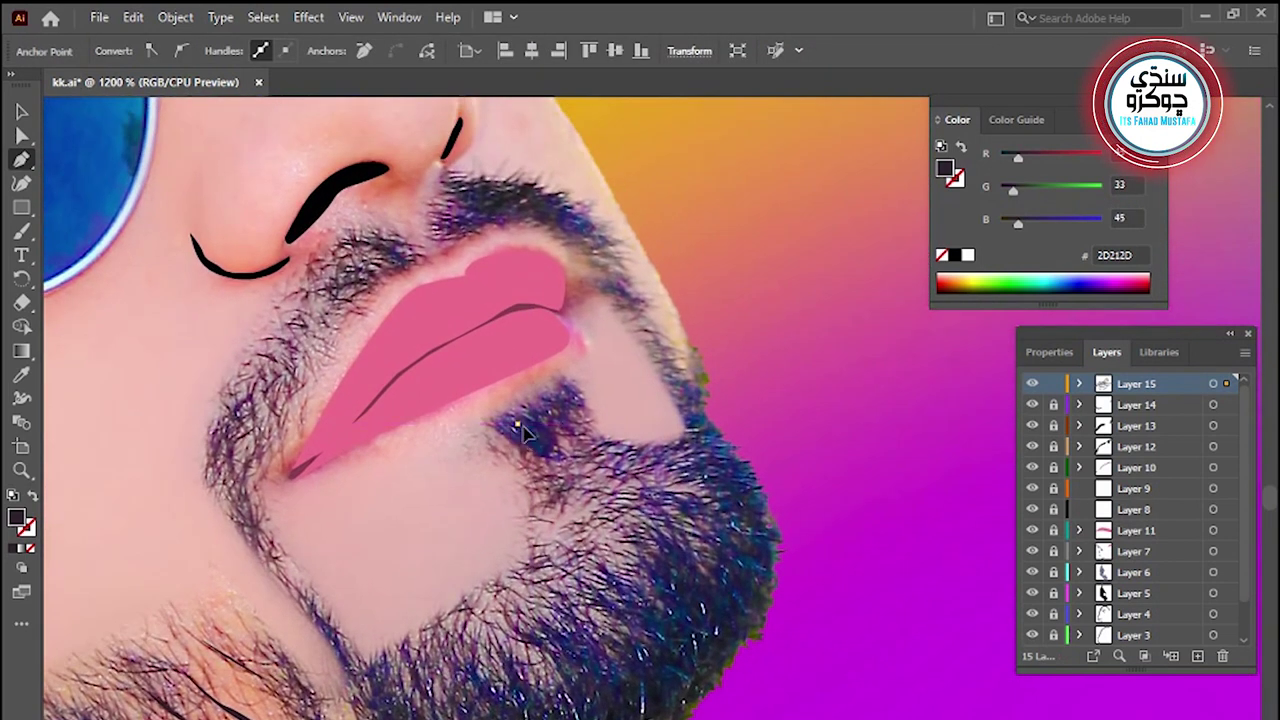
{"action": "mouse_move", "coordinate": [519, 428]}
{"action": "left_mouse_down"}
{"action": "mouse_move", "coordinate": [533, 447]}
{"action": "mouse_move", "coordinate": [575, 445]}
{"action": "mouse_move", "coordinate": [558, 425]}
{"action": "mouse_move", "coordinate": [575, 410]}
{"action": "left_mouse_up"}
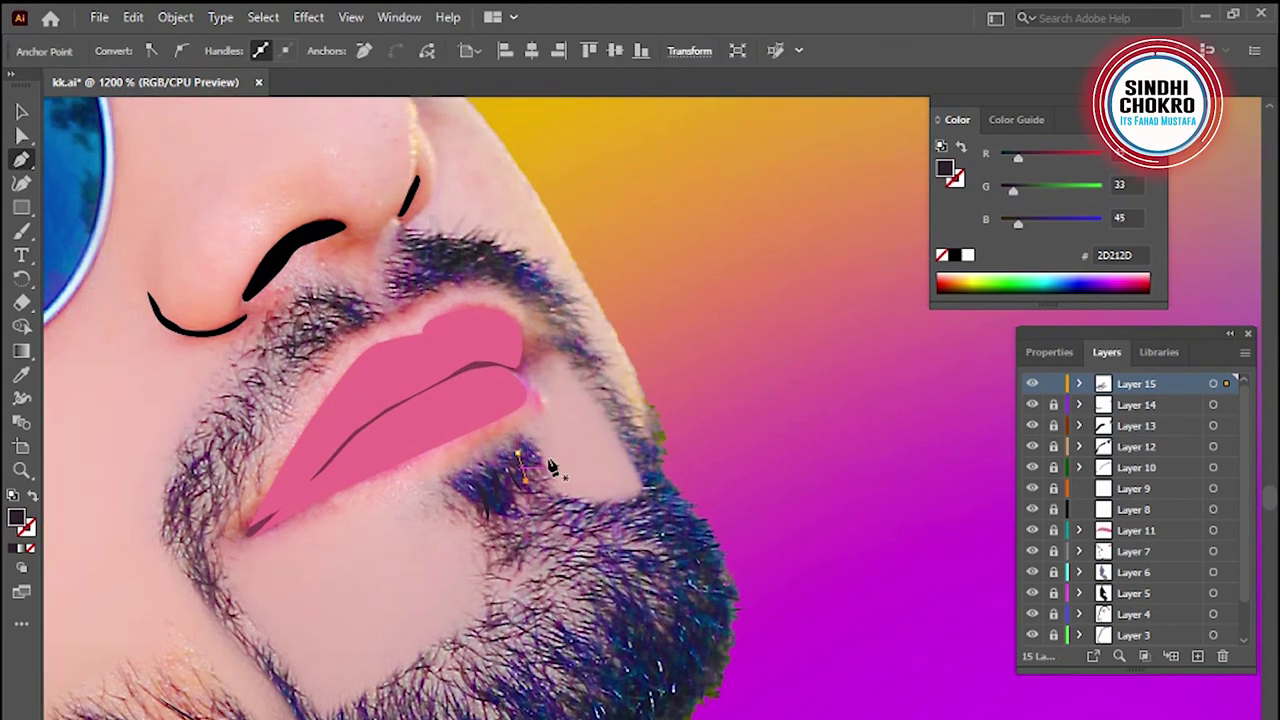
Draw strands in the beard under the lips, on the chin, and on the cheek
{"action": "left_click_drag", "start_coordinate": [556, 480], "coordinate": [521, 514]}
{"action": "mouse_move", "coordinate": [516, 462]}
{"action": "left_mouse_down"}
{"action": "mouse_move", "coordinate": [525, 477]}
{"action": "mouse_move", "coordinate": [462, 494]}
{"action": "left_mouse_up"}
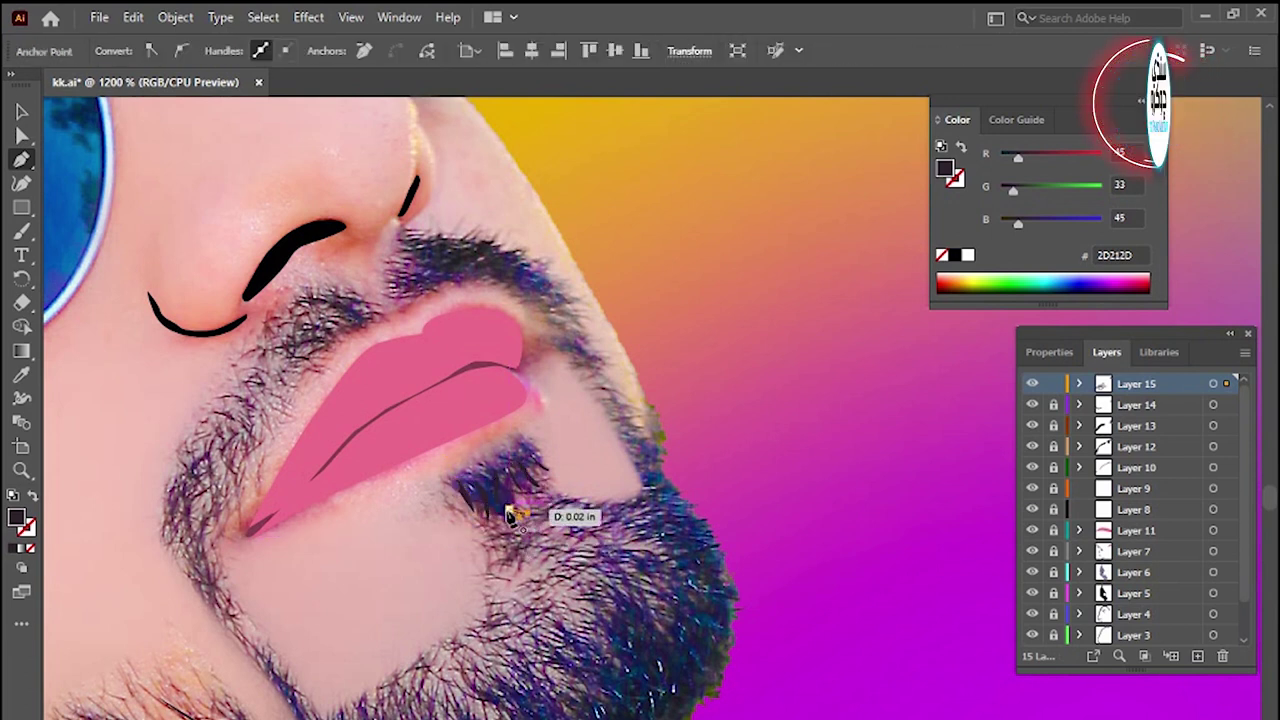
{"action": "left_click_drag", "start_coordinate": [508, 493], "coordinate": [558, 282]}
{"action": "left_click_drag", "start_coordinate": [470, 552], "coordinate": [477, 575]}
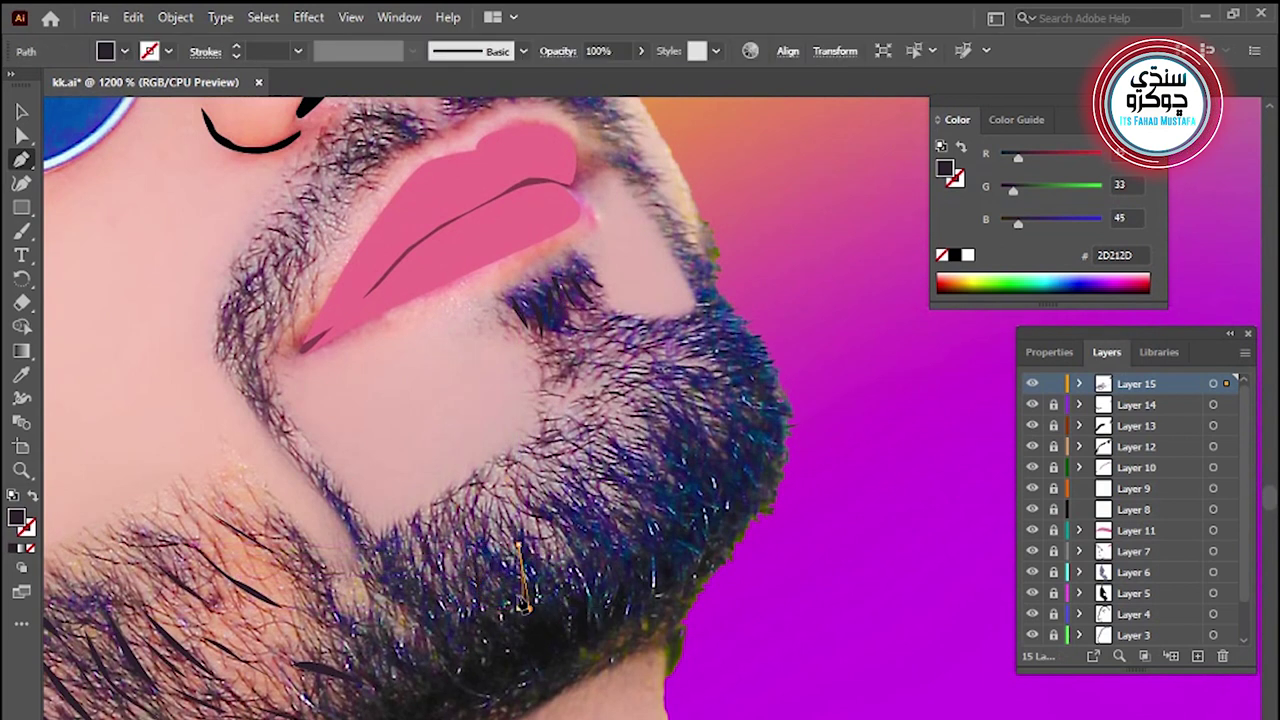
{"action": "left_click_drag", "start_coordinate": [538, 548], "coordinate": [606, 502]}
{"action": "left_click_drag", "start_coordinate": [627, 606], "coordinate": [778, 540]}
{"action": "mouse_move", "coordinate": [423, 466]}
{"action": "left_mouse_down"}
{"action": "mouse_move", "coordinate": [418, 482]}
{"action": "mouse_move", "coordinate": [457, 514]}
{"action": "left_mouse_up"}
Finish the cheek strand with a sharp point and add a strand at the jawline beard edge
{"action": "scroll", "coordinate": [300, 528], "scroll_direction": "left", "scroll_amount": 2}
{"action": "left_click_drag", "start_coordinate": [281, 482], "coordinate": [288, 480]}
{"action": "scroll", "coordinate": [284, 490], "scroll_direction": "right", "scroll_amount": 2}
{"action": "left_click", "coordinate": [262, 520]}
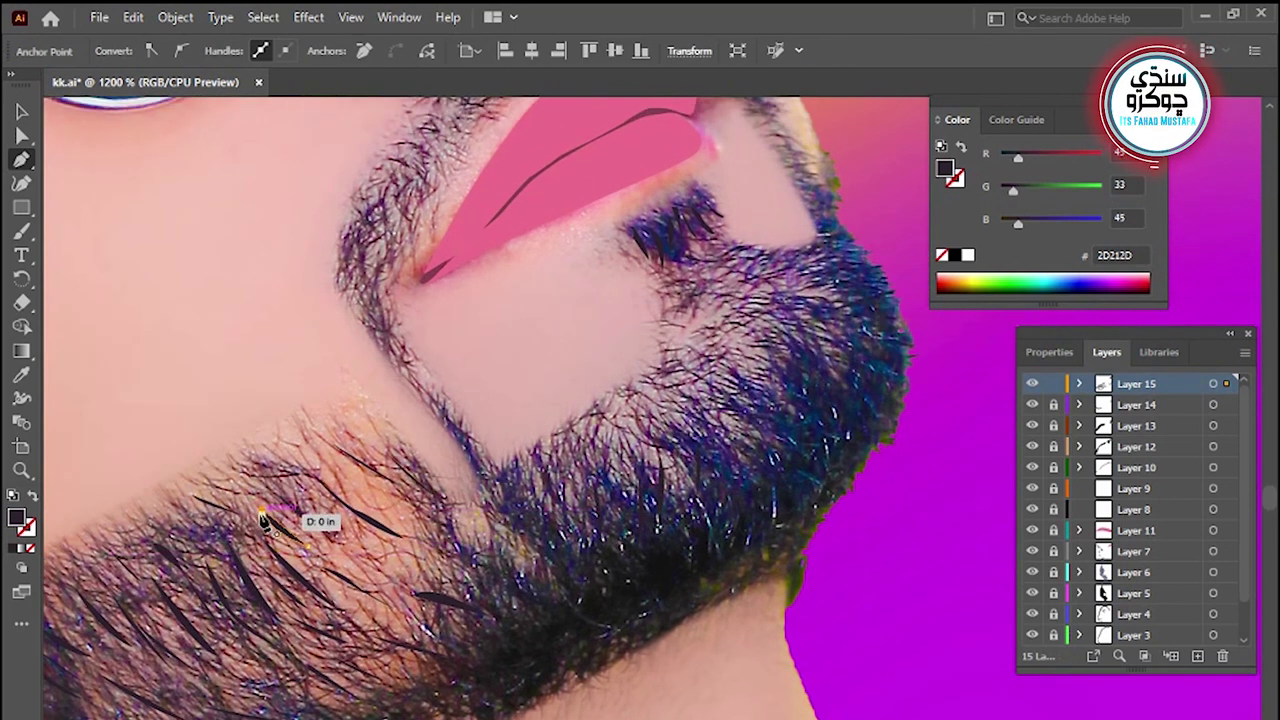
{"action": "scroll", "coordinate": [415, 548], "scroll_direction": "right", "scroll_amount": 2}
{"action": "scroll", "coordinate": [415, 548], "scroll_direction": "up", "scroll_amount": 1}
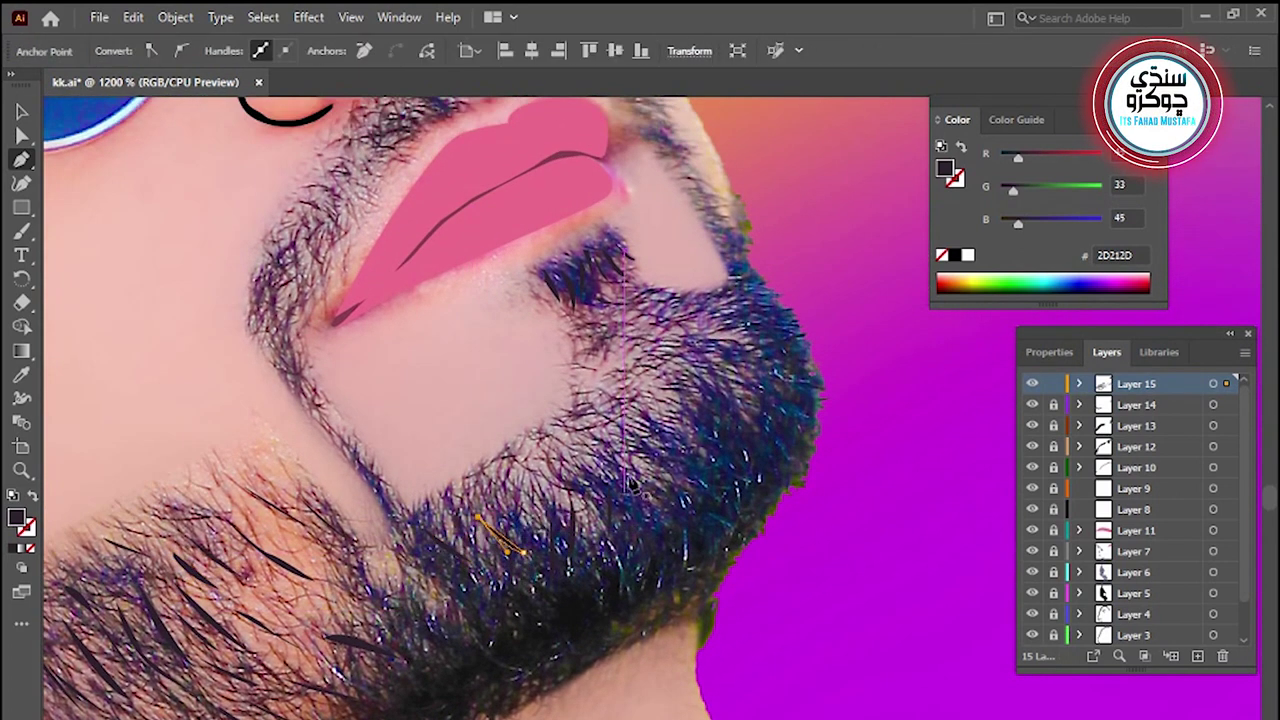
{"action": "scroll", "coordinate": [634, 486], "scroll_direction": "right", "scroll_amount": 2}
{"action": "scroll", "coordinate": [634, 486], "scroll_direction": "up", "scroll_amount": 1}
{"action": "left_click_drag", "start_coordinate": [648, 496], "coordinate": [638, 508]}
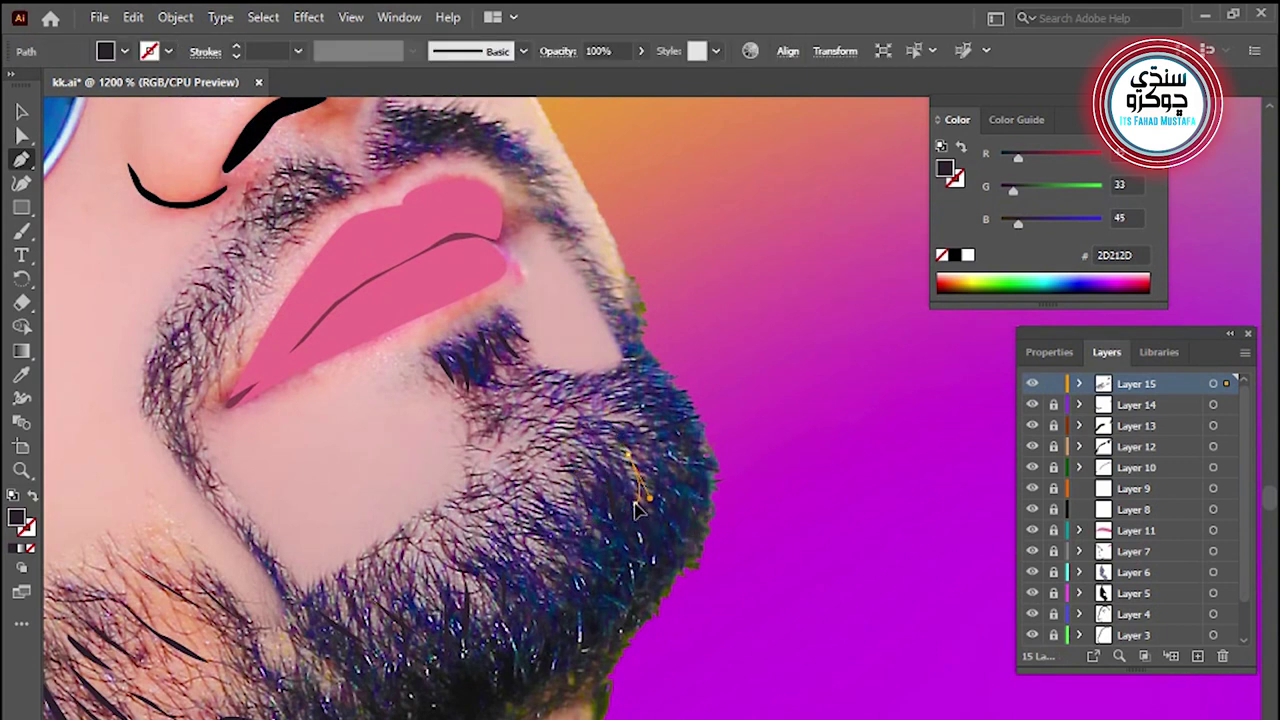
{"action": "scroll", "coordinate": [462, 550], "scroll_direction": "left", "scroll_amount": 2}
{"action": "scroll", "coordinate": [462, 550], "scroll_direction": "up", "scroll_amount": 1}
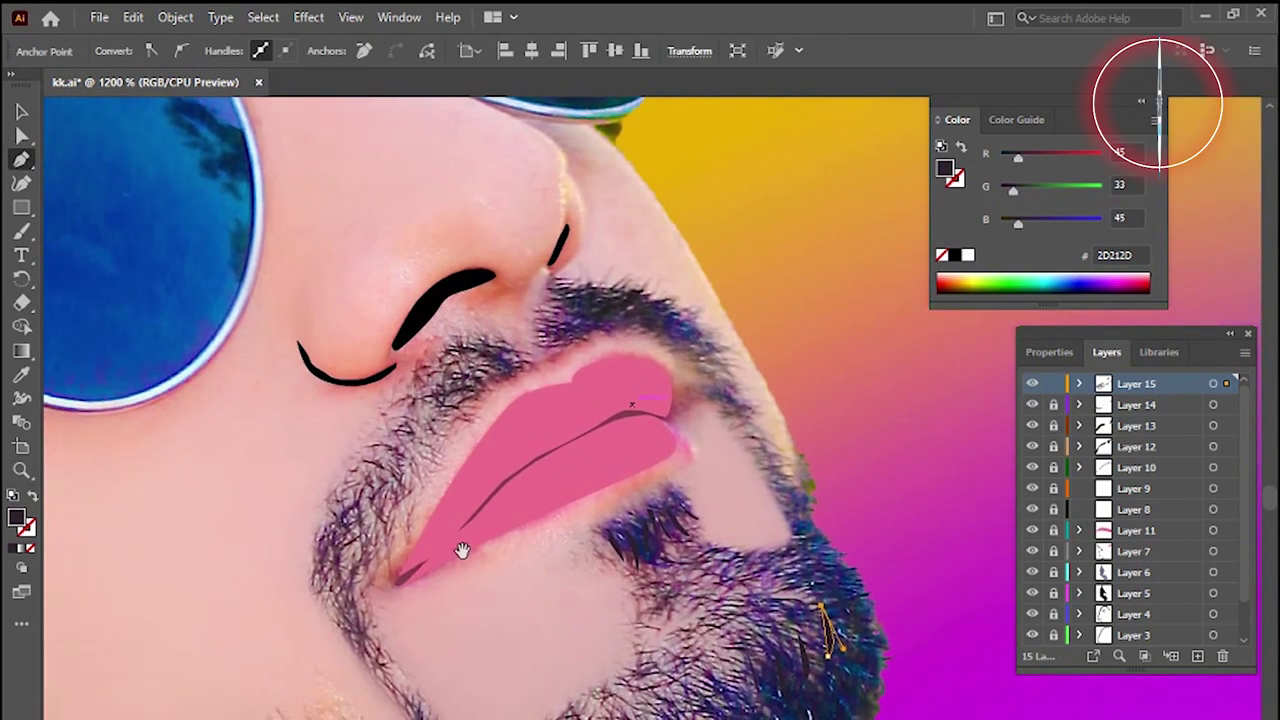
Draw strands along the moustache edge and across the moustache under the nose
{"action": "left_click", "coordinate": [377, 440]}
{"action": "left_click_drag", "start_coordinate": [368, 530], "coordinate": [371, 530]}
{"action": "scroll", "coordinate": [347, 530], "scroll_direction": "up", "scroll_amount": 2}
{"action": "left_click_drag", "start_coordinate": [425, 495], "coordinate": [420, 520]}
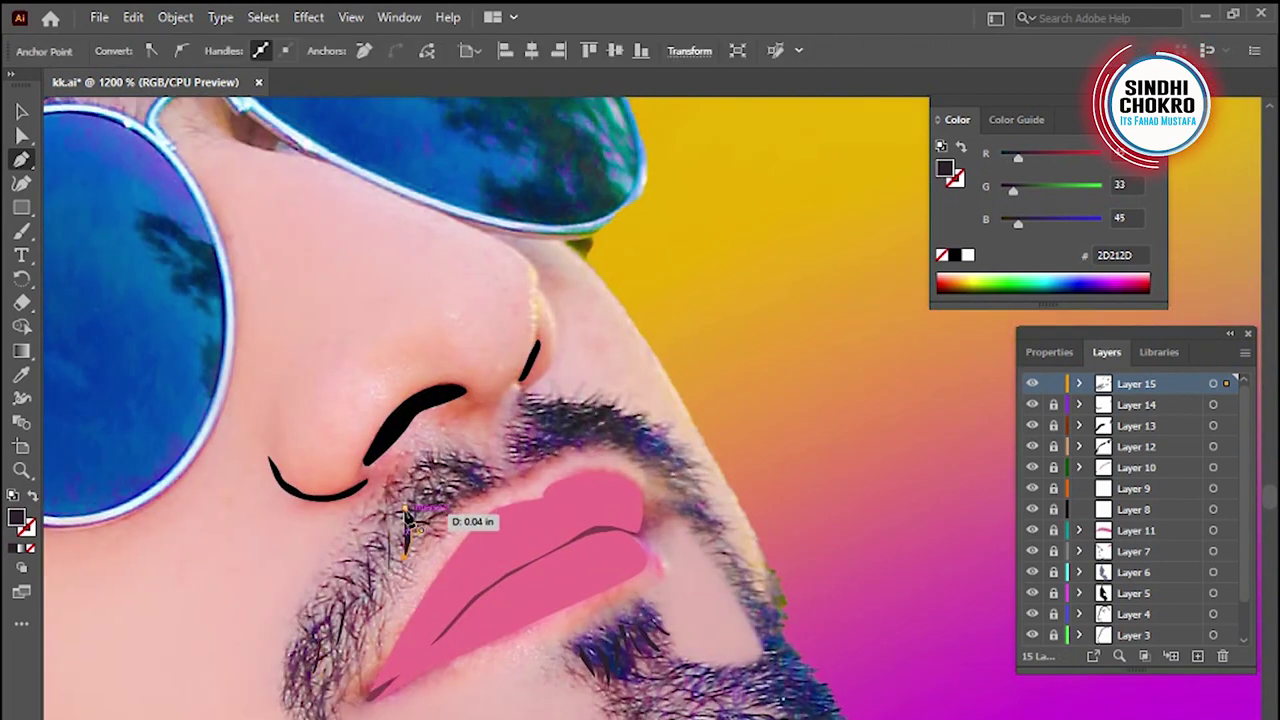
{"action": "left_click", "coordinate": [437, 485]}
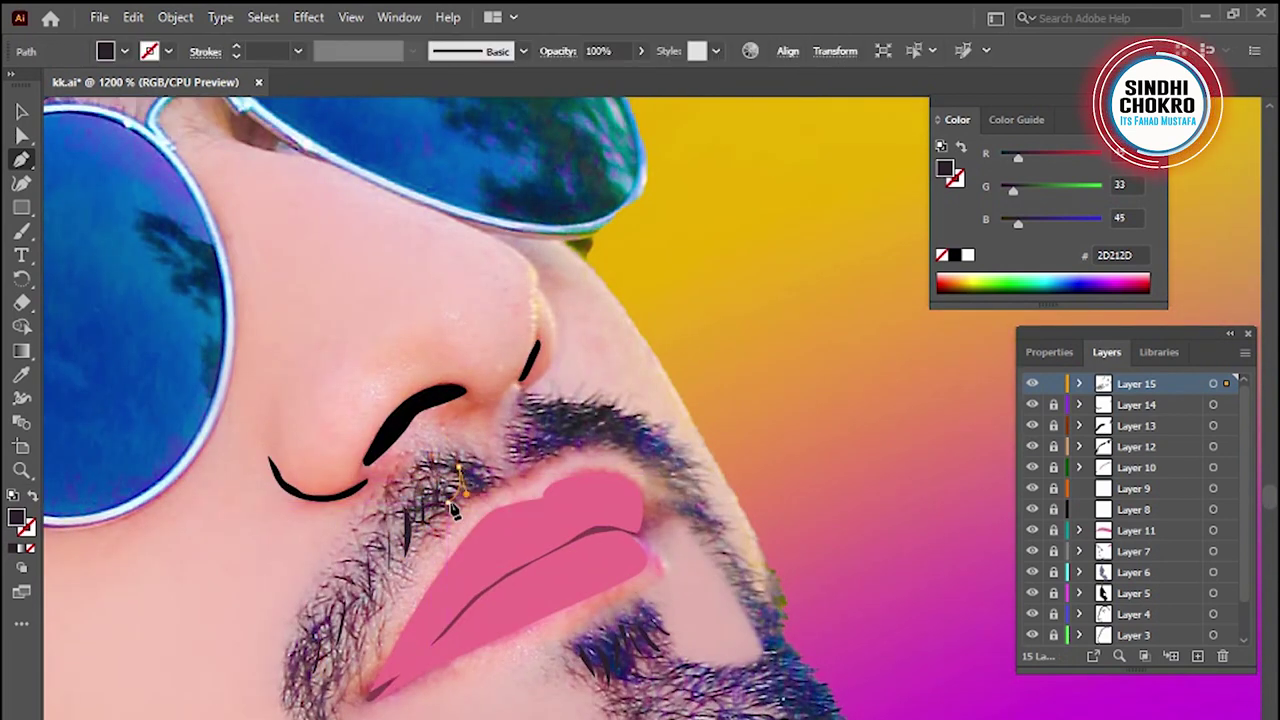
{"action": "scroll", "coordinate": [437, 485], "scroll_direction": "up", "scroll_amount": 2}
{"action": "left_click_drag", "start_coordinate": [316, 628], "coordinate": [320, 665]}
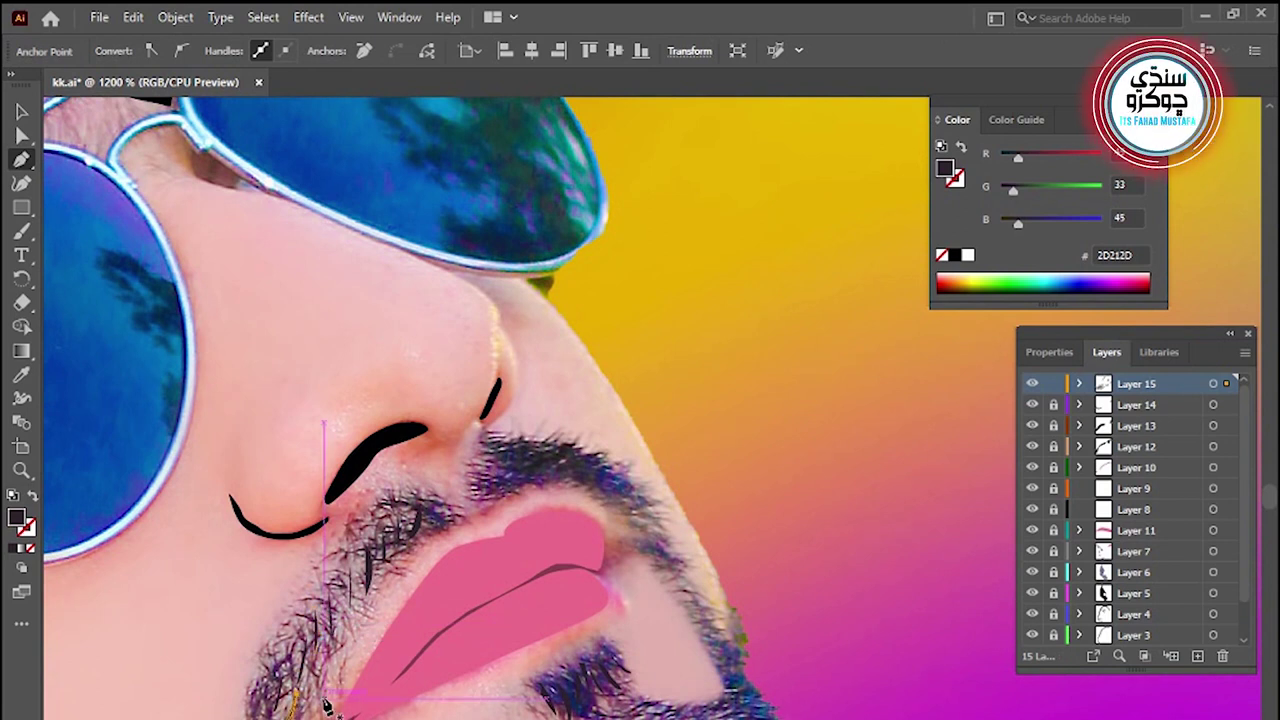
{"action": "left_click_drag", "start_coordinate": [496, 460], "coordinate": [505, 463]}
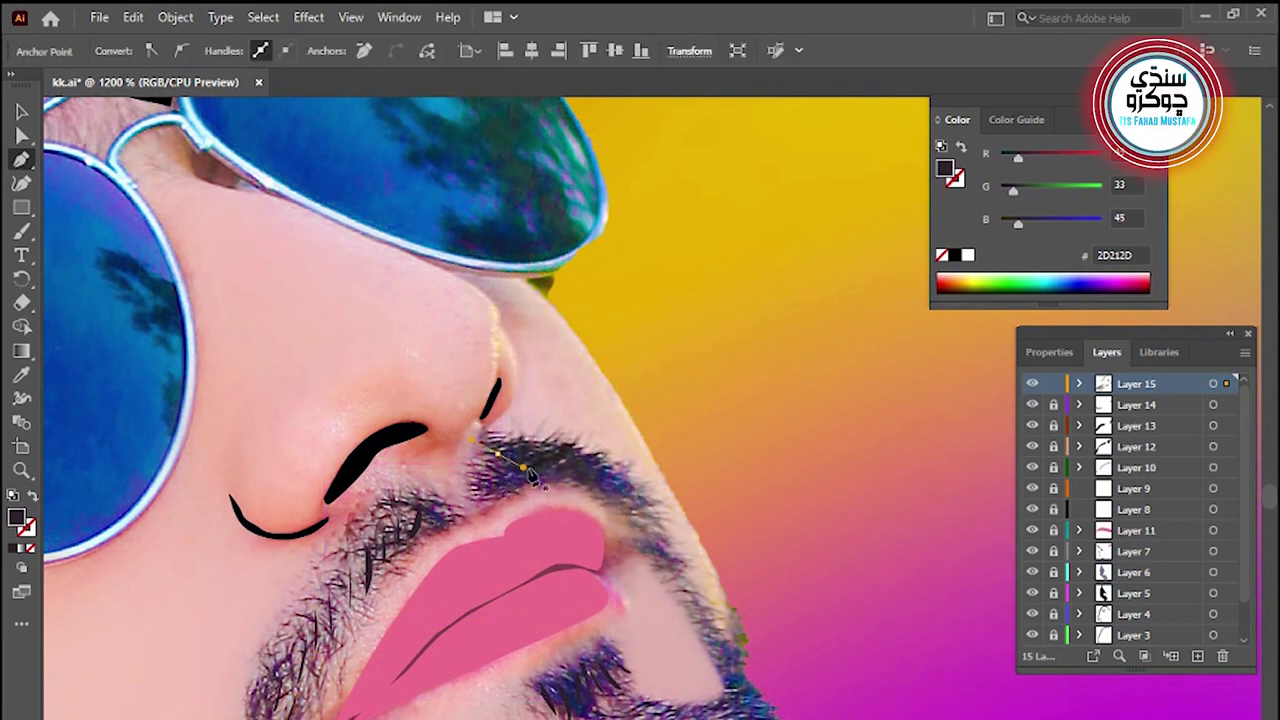
{"action": "left_click_drag", "start_coordinate": [592, 465], "coordinate": [618, 470]}
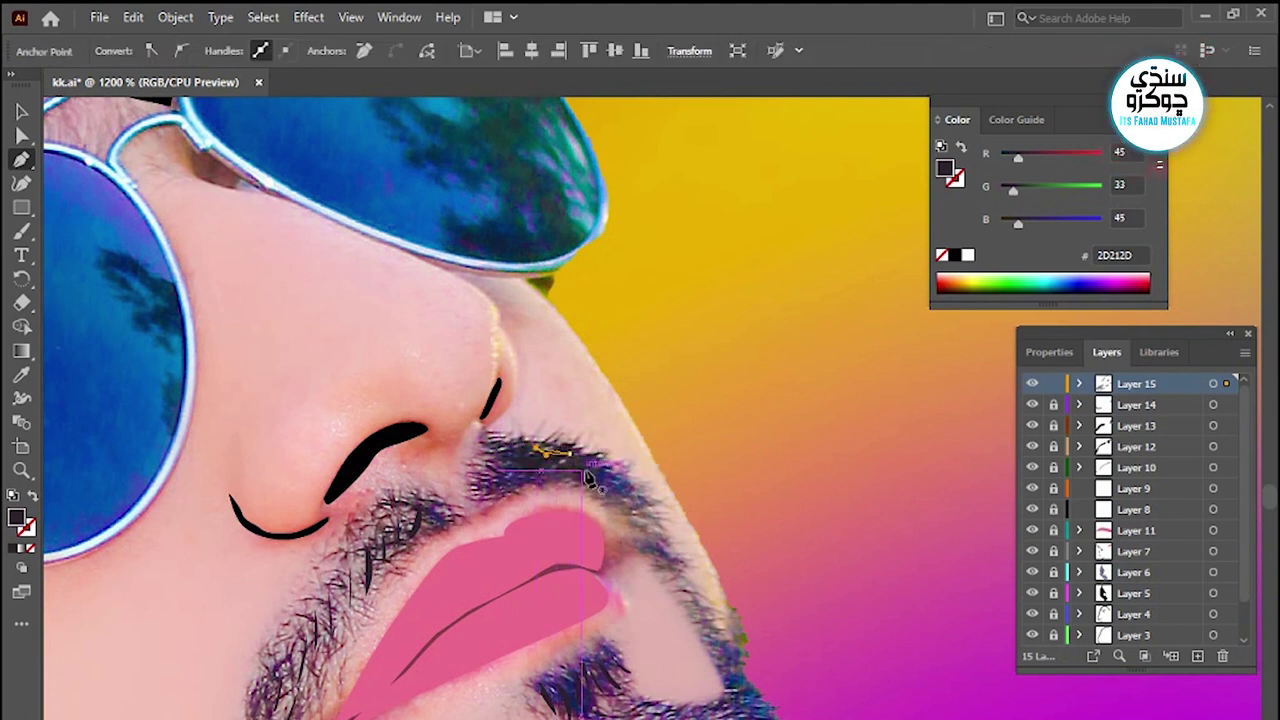
{"action": "mouse_move", "coordinate": [580, 474]}
{"action": "left_mouse_down"}
{"action": "mouse_move", "coordinate": [551, 457]}
{"action": "mouse_move", "coordinate": [492, 476]}
{"action": "left_mouse_up"}
{"action": "key", "text": "Escape"}
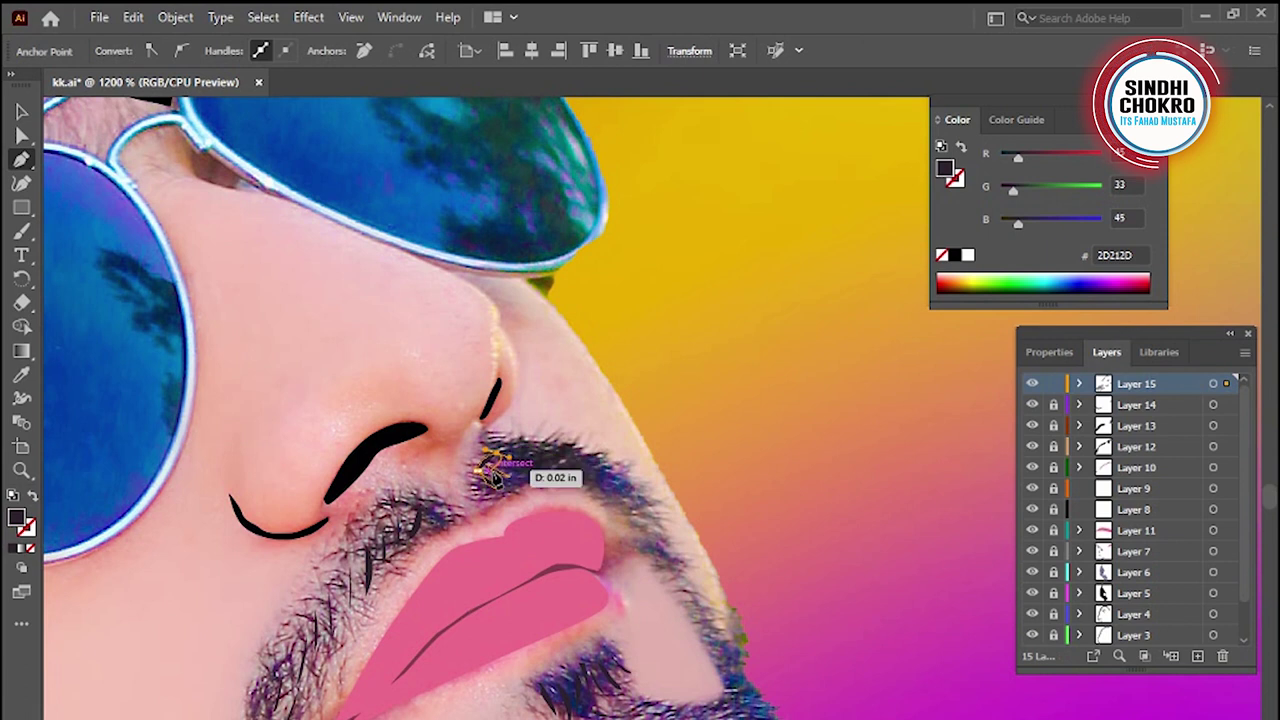
Tighten a moustache strand's handles, add another moustache strand, and start one on the cheek
{"action": "left_click_drag", "start_coordinate": [503, 528], "coordinate": [487, 483]}
{"action": "mouse_move", "coordinate": [390, 470]}
{"action": "left_mouse_down"}
{"action": "mouse_move", "coordinate": [473, 500]}
{"action": "mouse_move", "coordinate": [611, 388]}
{"action": "left_mouse_up"}
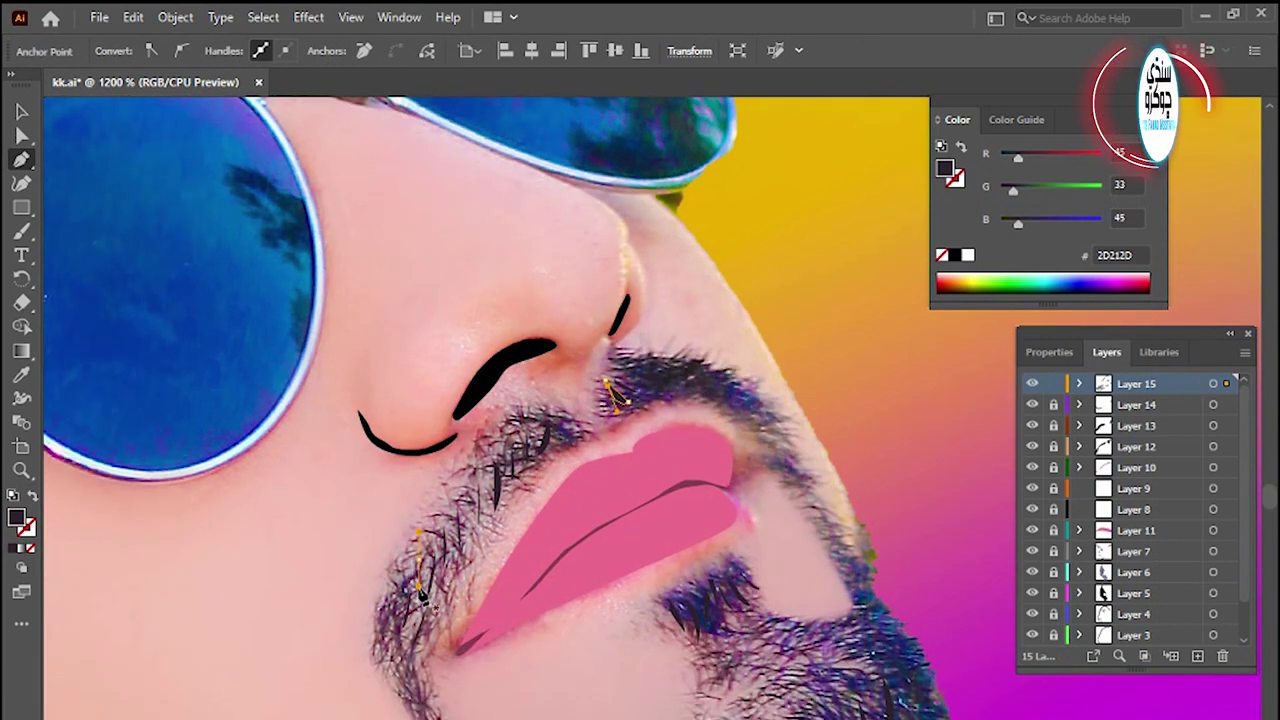
{"action": "mouse_move", "coordinate": [457, 571]}
{"action": "left_mouse_down"}
{"action": "mouse_move", "coordinate": [428, 536]}
{"action": "mouse_move", "coordinate": [381, 615]}
{"action": "mouse_move", "coordinate": [406, 598]}
{"action": "left_mouse_up"}
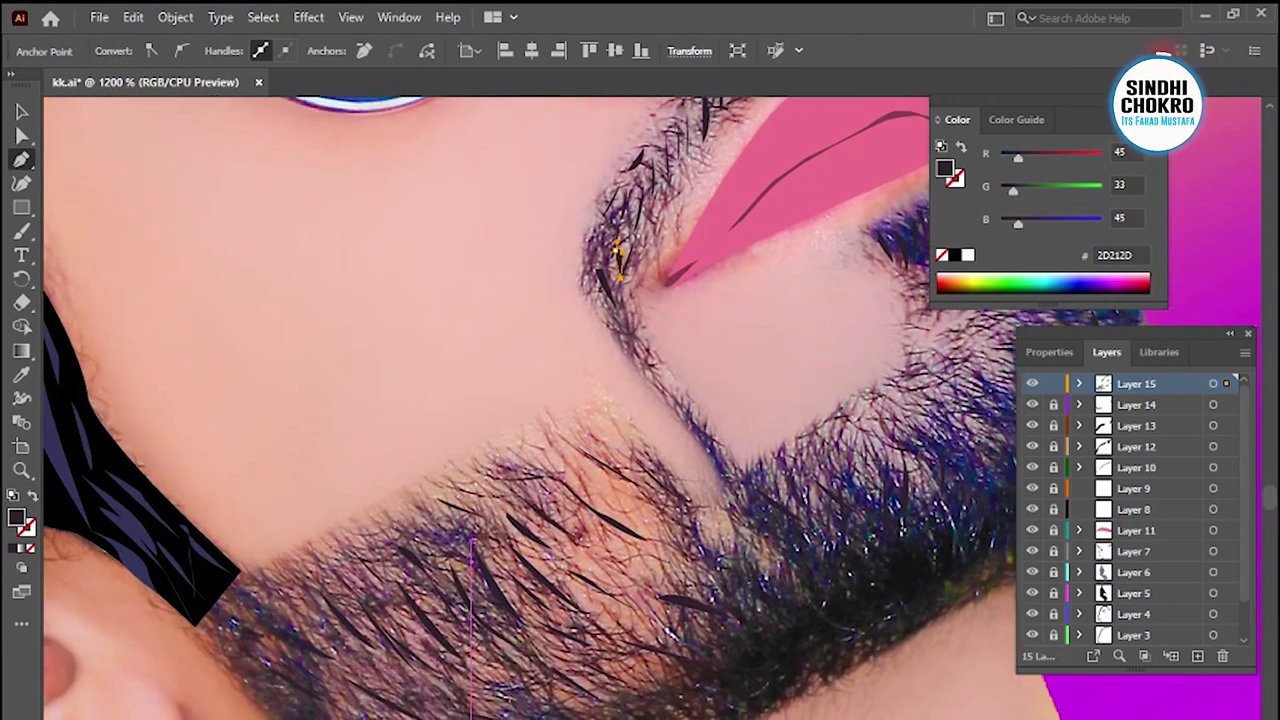
{"action": "left_click_drag", "start_coordinate": [440, 668], "coordinate": [620, 278]}
{"action": "mouse_move", "coordinate": [608, 674]}
{"action": "left_mouse_down"}
{"action": "mouse_move", "coordinate": [562, 682]}
{"action": "mouse_move", "coordinate": [546, 708]}
{"action": "left_mouse_up"}
{"action": "mouse_move", "coordinate": [593, 548]}
{"action": "left_mouse_down"}
{"action": "mouse_move", "coordinate": [508, 626]}
{"action": "mouse_move", "coordinate": [490, 592]}
{"action": "mouse_move", "coordinate": [385, 614]}
{"action": "left_mouse_up"}
{"action": "left_click_drag", "start_coordinate": [490, 600], "coordinate": [413, 659]}
Add strands on the chin and the beard's right outer edge, undoing a misshapen point
{"action": "left_click_drag", "start_coordinate": [545, 662], "coordinate": [560, 655]}
{"action": "left_click_drag", "start_coordinate": [675, 580], "coordinate": [620, 630]}
{"action": "left_click_drag", "start_coordinate": [697, 542], "coordinate": [645, 585]}
{"action": "left_click_drag", "start_coordinate": [680, 628], "coordinate": [683, 640]}
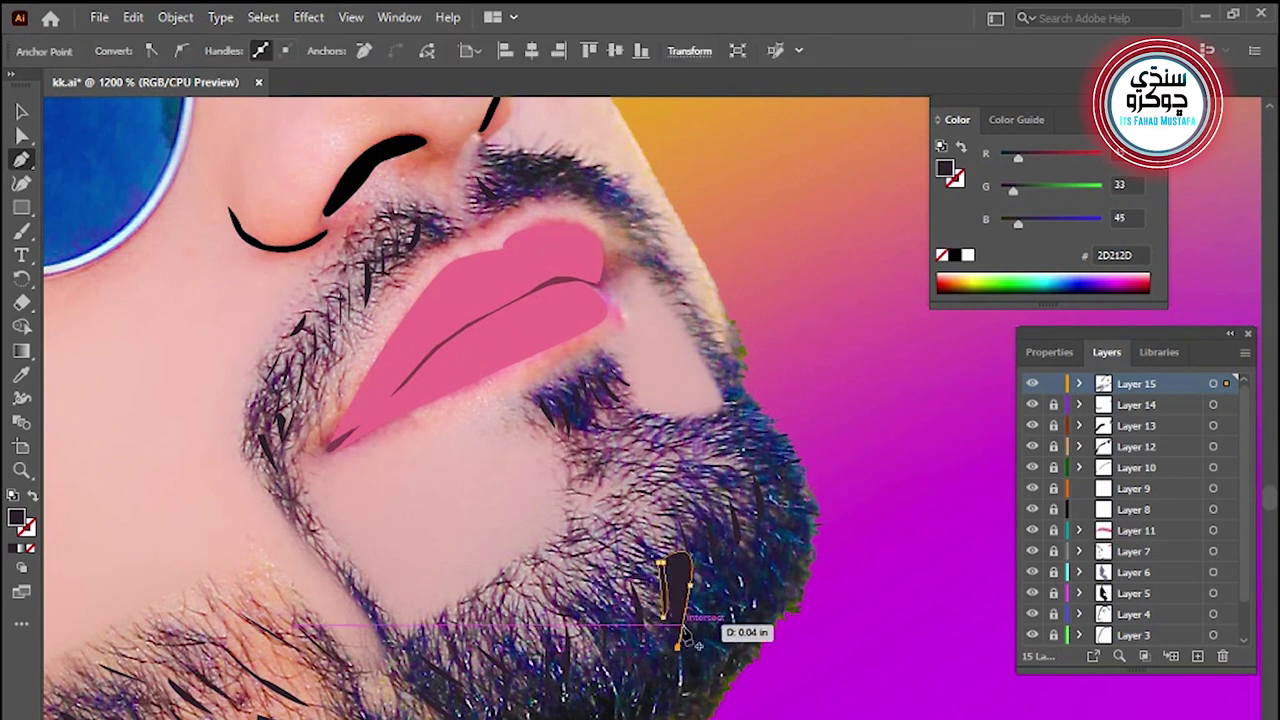
{"action": "key", "text": "ctrl+z"}
{"action": "left_click_drag", "start_coordinate": [750, 630], "coordinate": [757, 583]}
Move the view to the chin and place a point for another chin strand
{"action": "scroll", "coordinate": [757, 583], "scroll_direction": "up", "scroll_amount": 1}
{"action": "scroll", "coordinate": [752, 598], "scroll_direction": "up", "scroll_amount": 2}
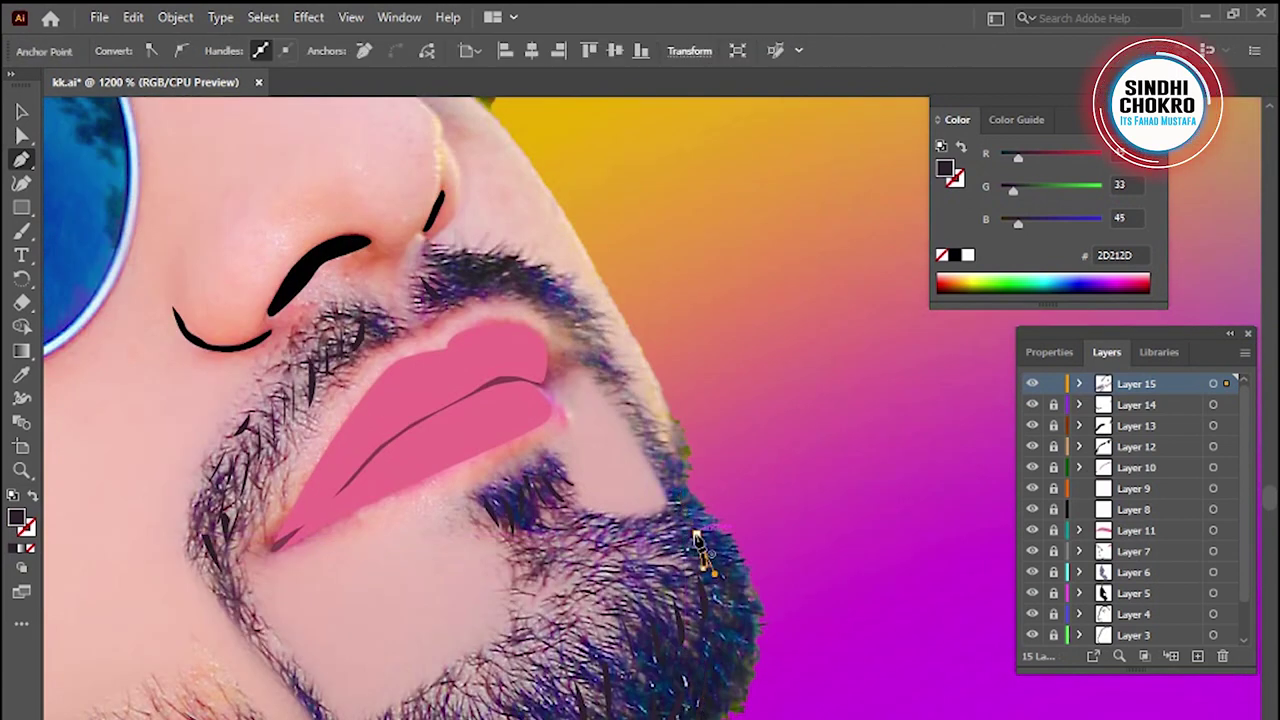
{"action": "scroll", "coordinate": [527, 440], "scroll_direction": "up", "scroll_amount": 3}
{"action": "scroll", "coordinate": [450, 630], "scroll_direction": "down", "scroll_amount": 3}
{"action": "scroll", "coordinate": [450, 630], "scroll_direction": "left", "scroll_amount": 2}
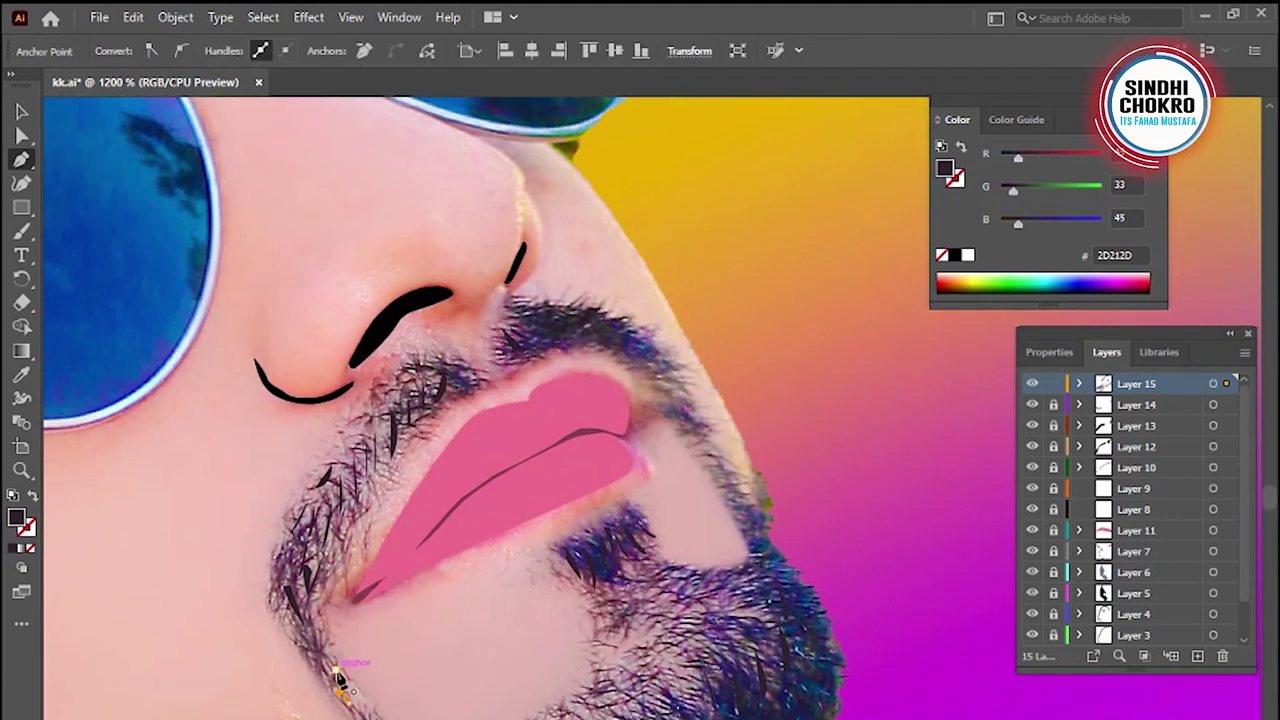
{"action": "scroll", "coordinate": [350, 658], "scroll_direction": "down", "scroll_amount": 1}
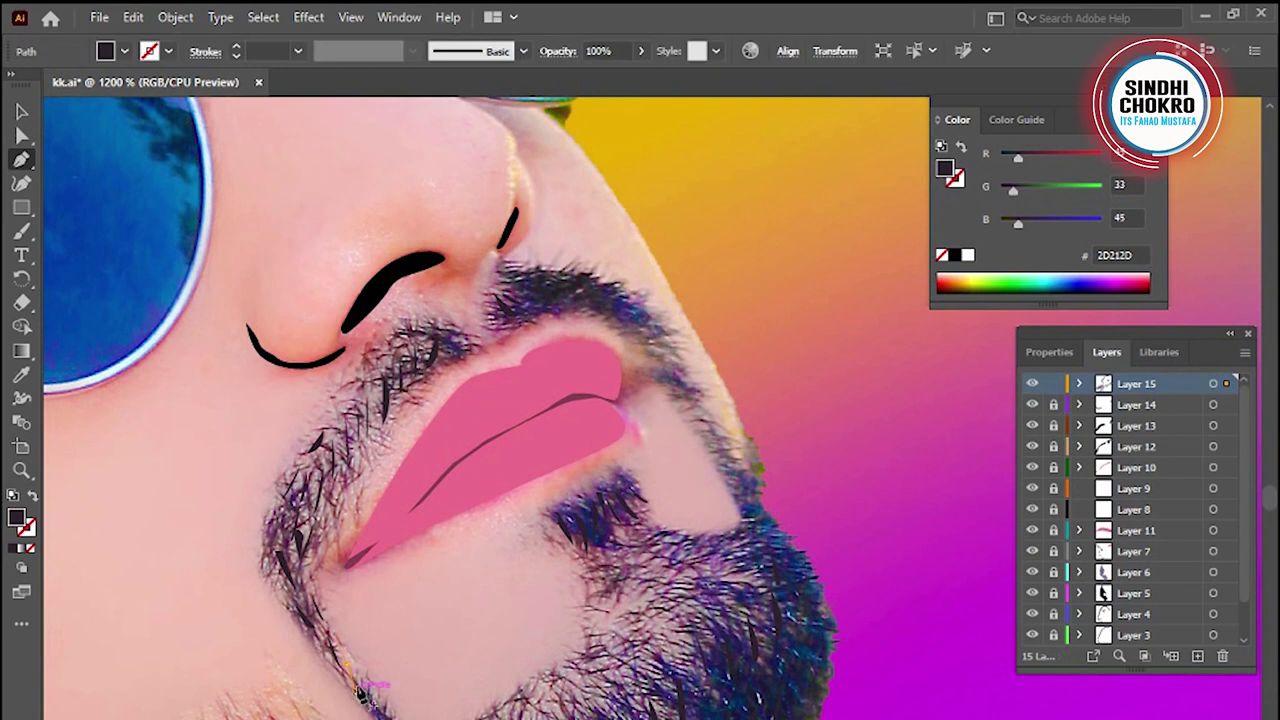
{"action": "left_click", "coordinate": [351, 664]}
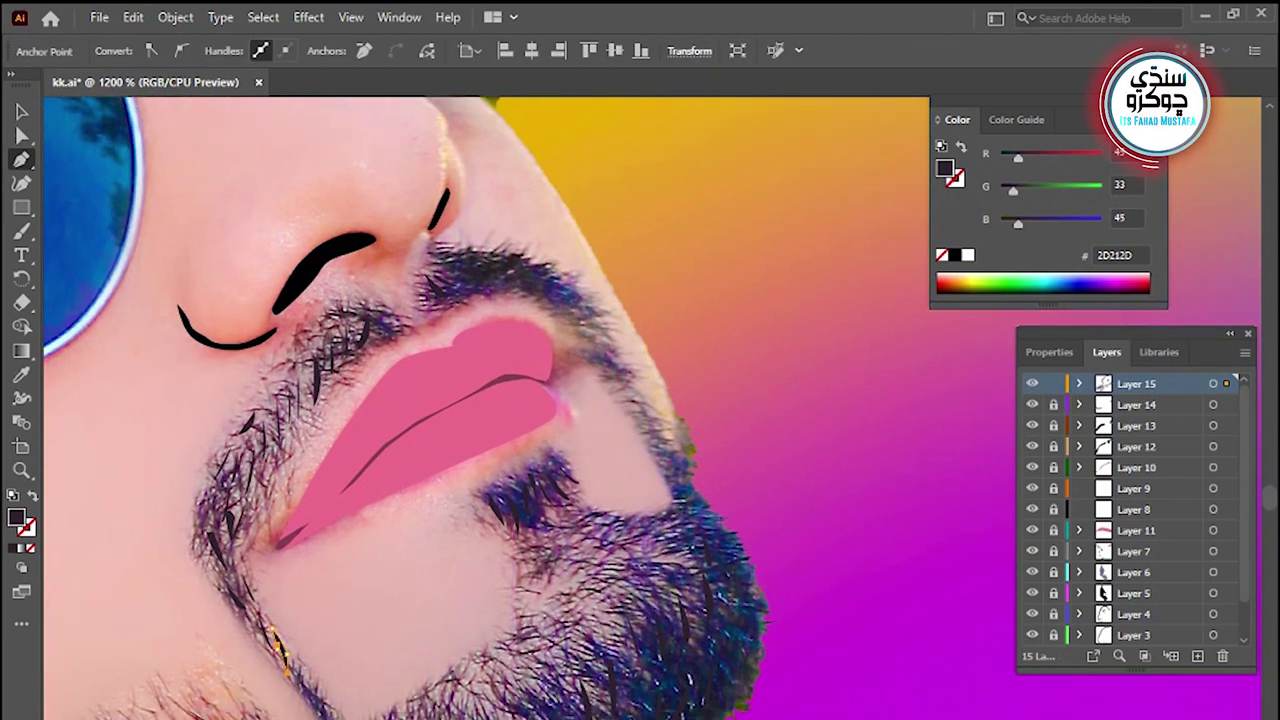
{"action": "left_click_drag", "start_coordinate": [495, 687], "coordinate": [468, 692]}
Zoom out on the portrait and toggle Layer 1 so the reference photo shows again
{"action": "key", "text": "z"}
{"action": "left_click", "coordinate": [366, 657], "text": "alt"}
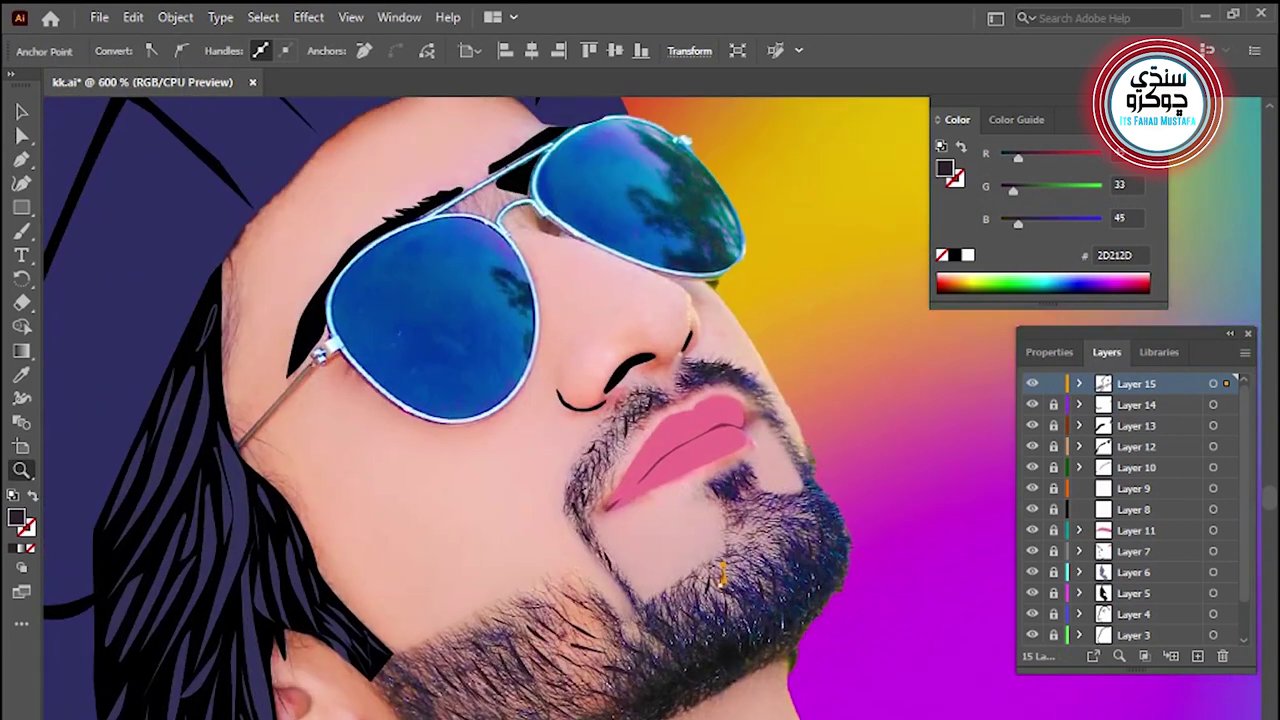
{"action": "scroll", "coordinate": [1040, 635], "scroll_direction": "down", "scroll_amount": 2}
{"action": "left_click", "coordinate": [1032, 636]}
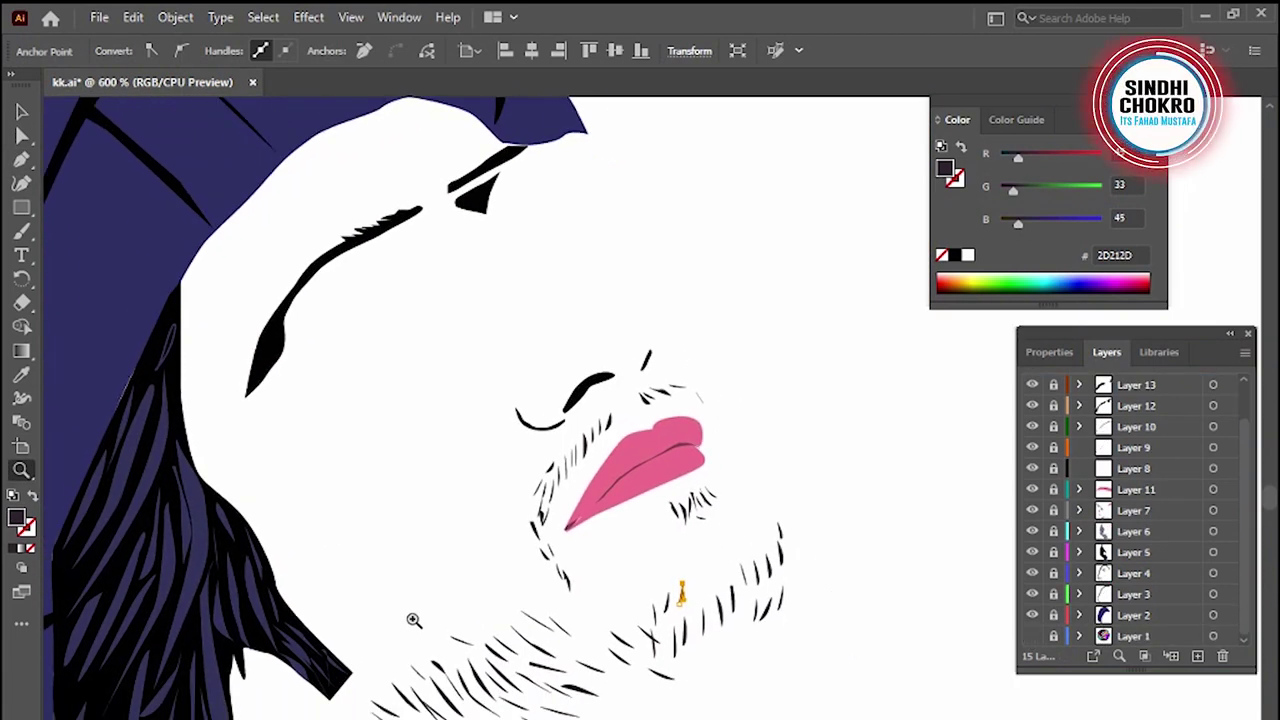
{"action": "left_click", "coordinate": [1032, 636]}
{"action": "left_click", "coordinate": [451, 577], "text": "alt"}
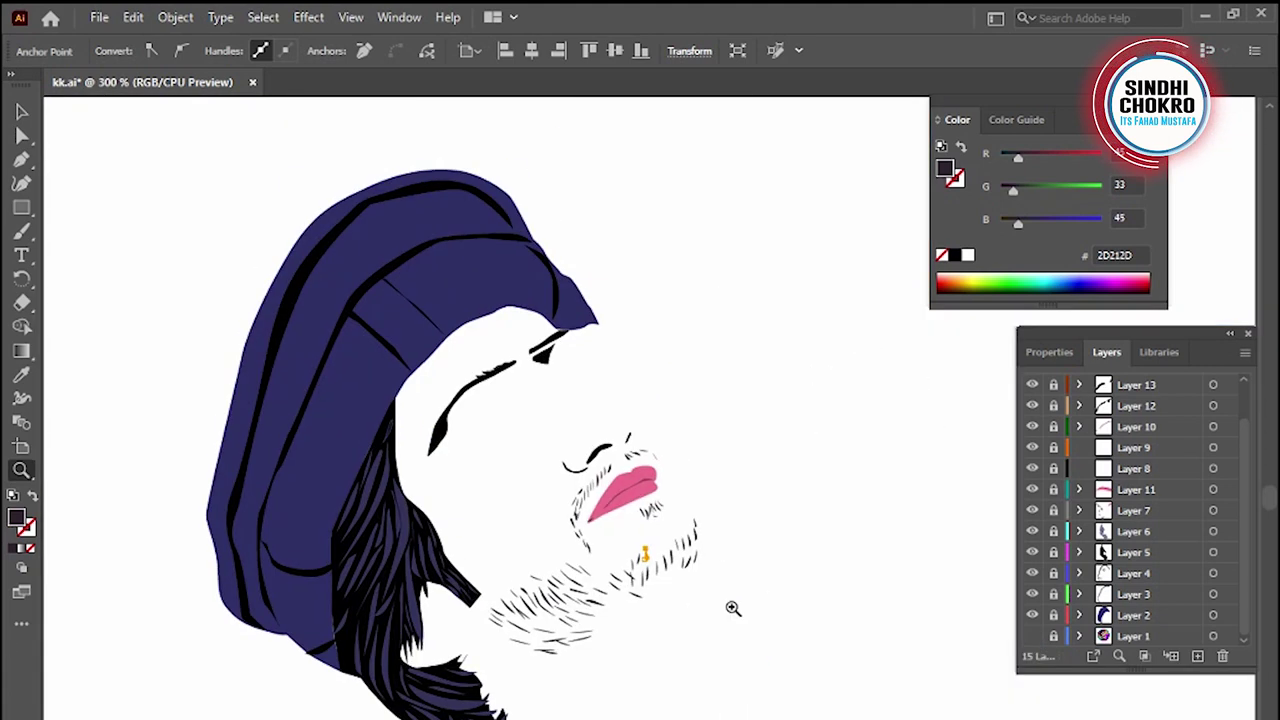
{"action": "left_click", "coordinate": [1032, 636]}
Add a new empty Layer 16 on top and zoom in centred on the beard
{"action": "left_click", "coordinate": [467, 622]}
{"action": "key", "text": "ctrl+l"}
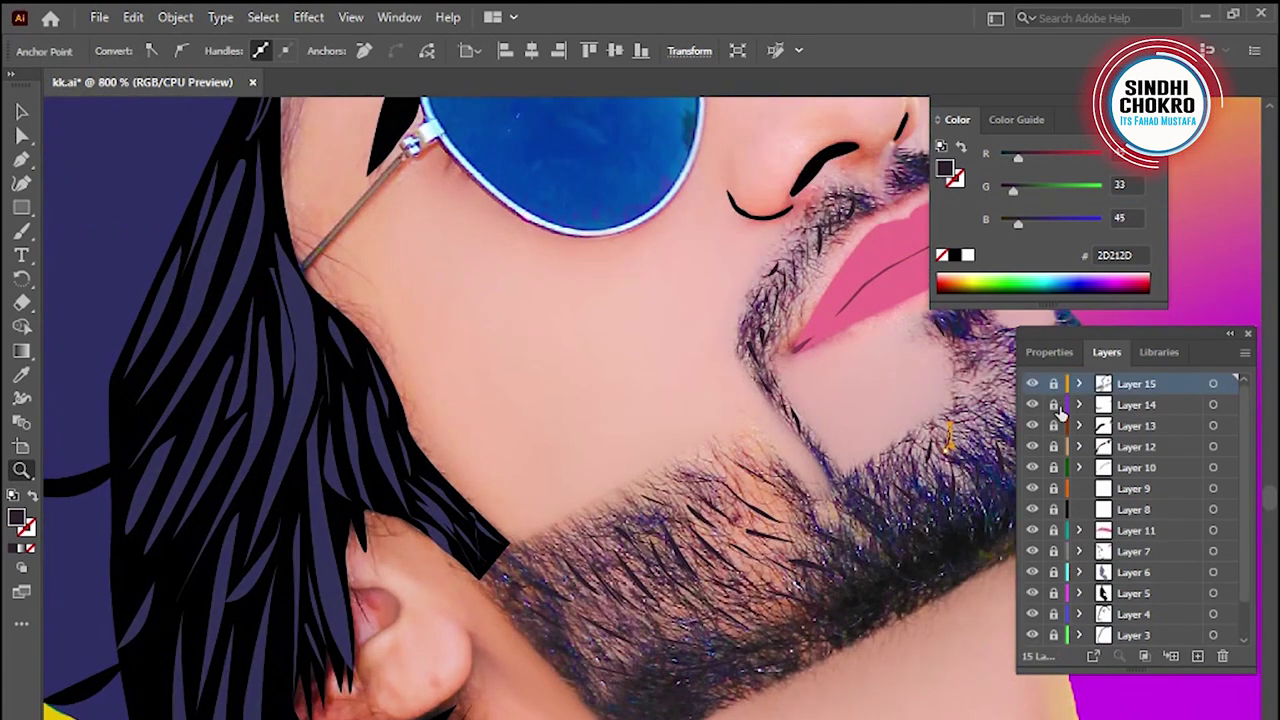
{"action": "left_click_drag", "start_coordinate": [862, 480], "coordinate": [782, 520]}
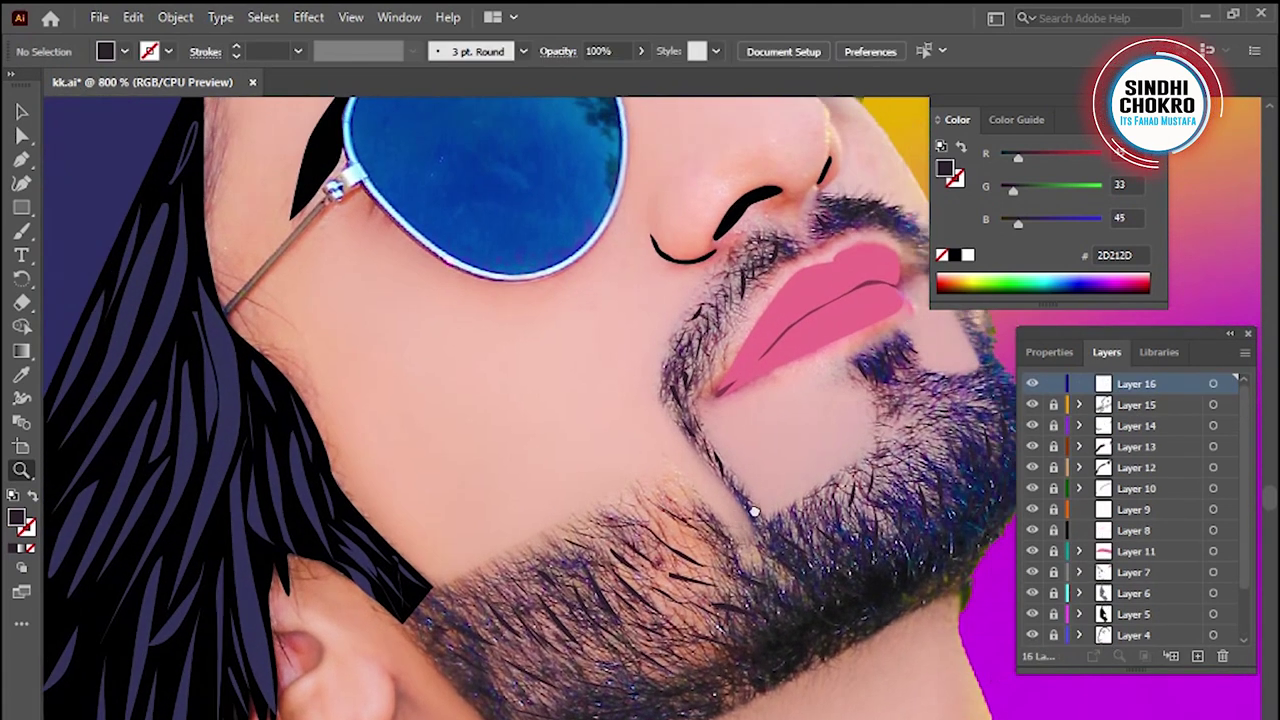
{"action": "double_click", "coordinate": [18, 522]}
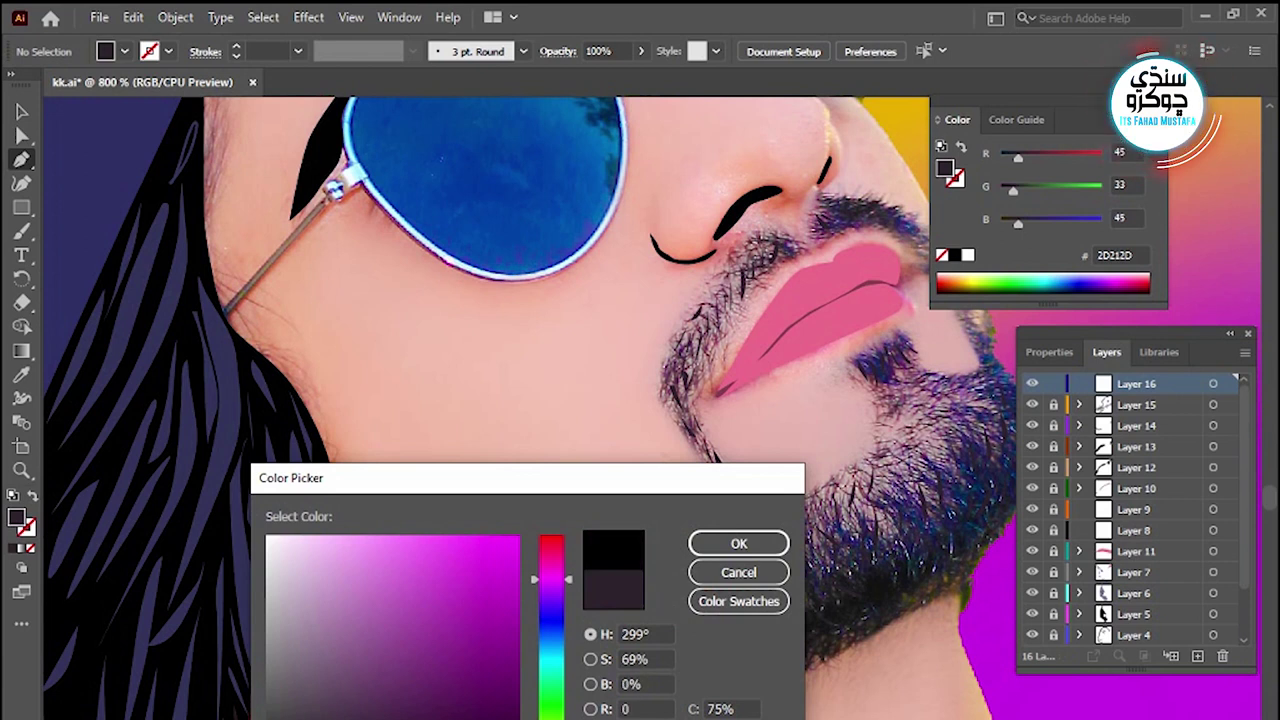
Choose black in the Color Picker and begin a Pen path along the jawline
{"action": "left_click", "coordinate": [738, 572]}
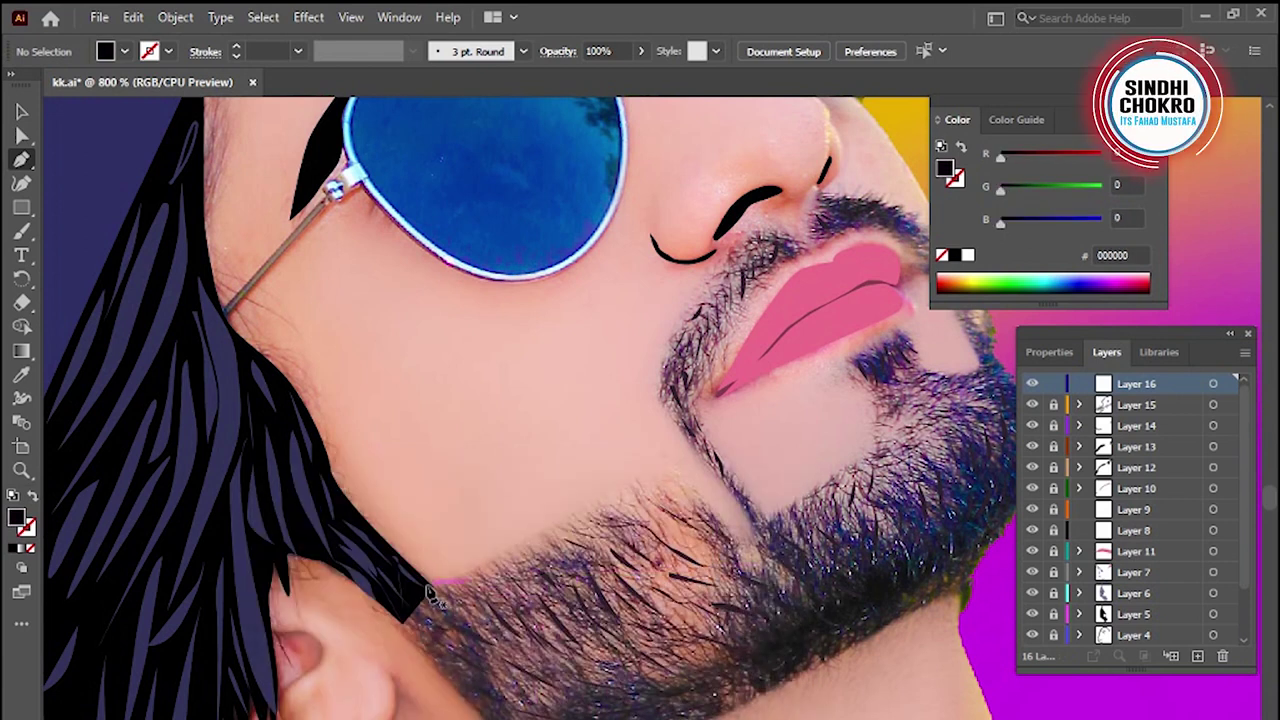
{"action": "left_click", "coordinate": [430, 592]}
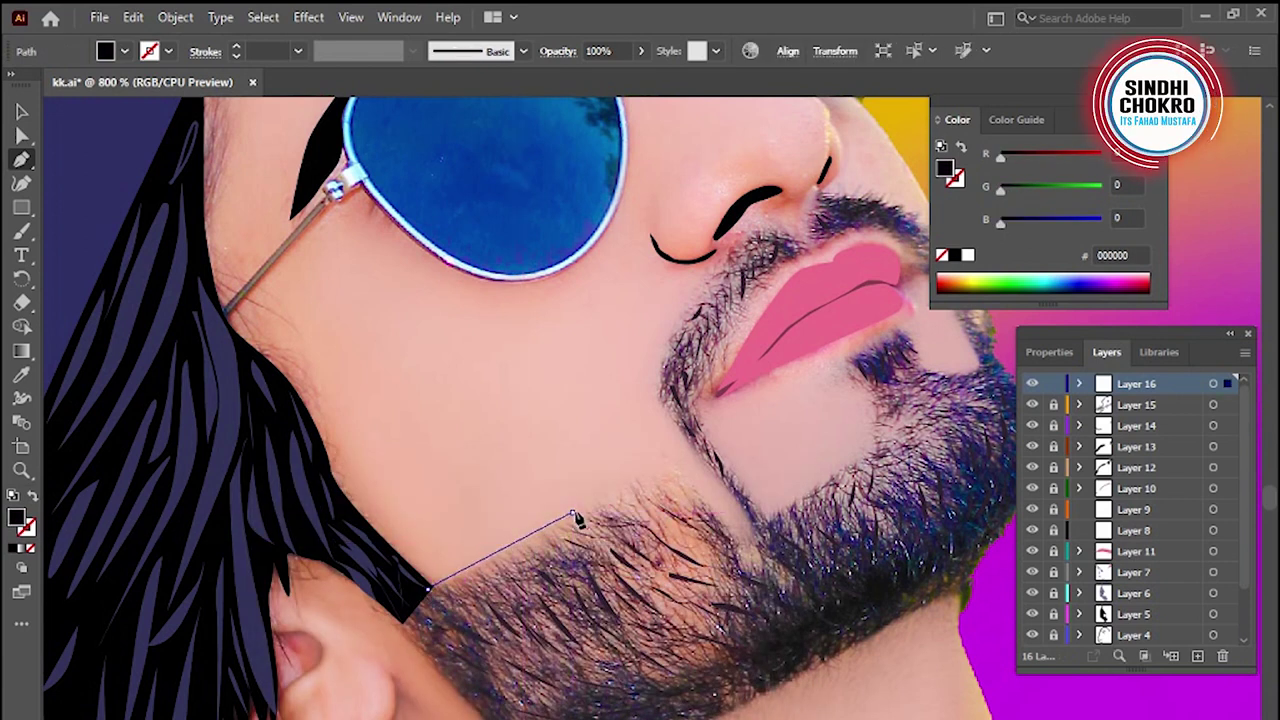
{"action": "left_click", "coordinate": [572, 513]}
{"action": "left_click_drag", "start_coordinate": [663, 463], "coordinate": [724, 528]}
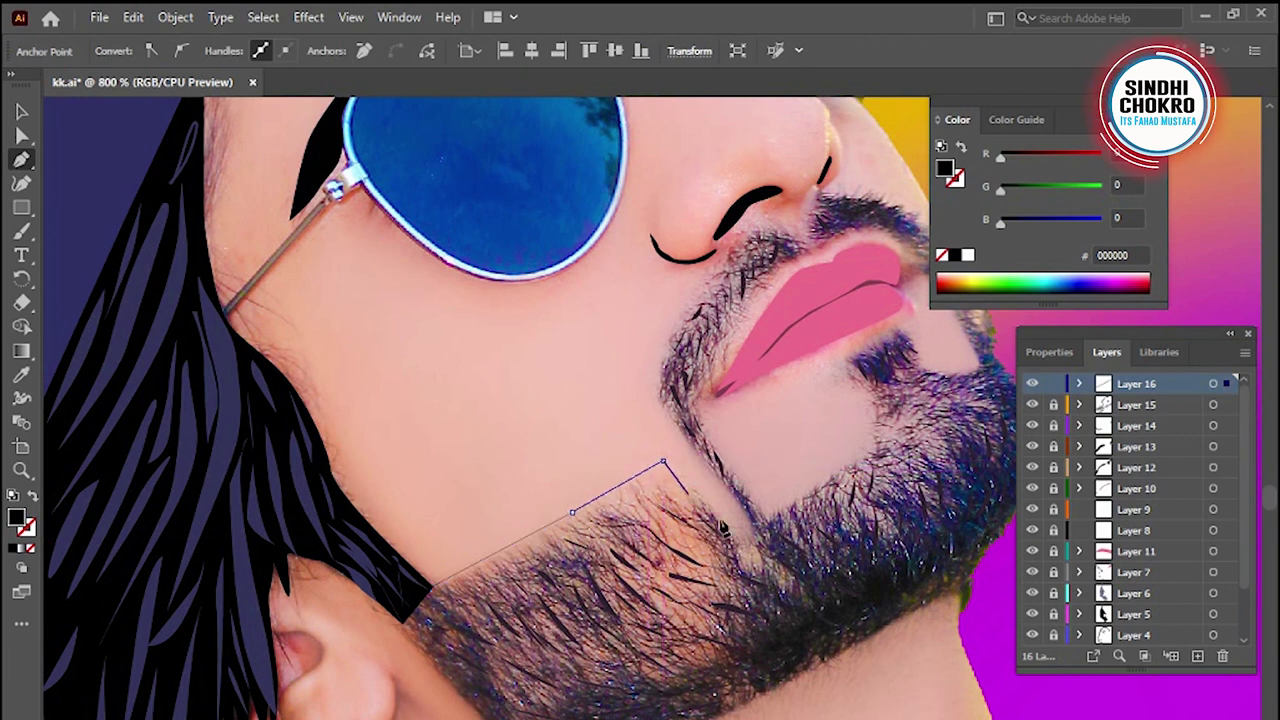
{"action": "left_click_drag", "start_coordinate": [738, 538], "coordinate": [757, 537]}
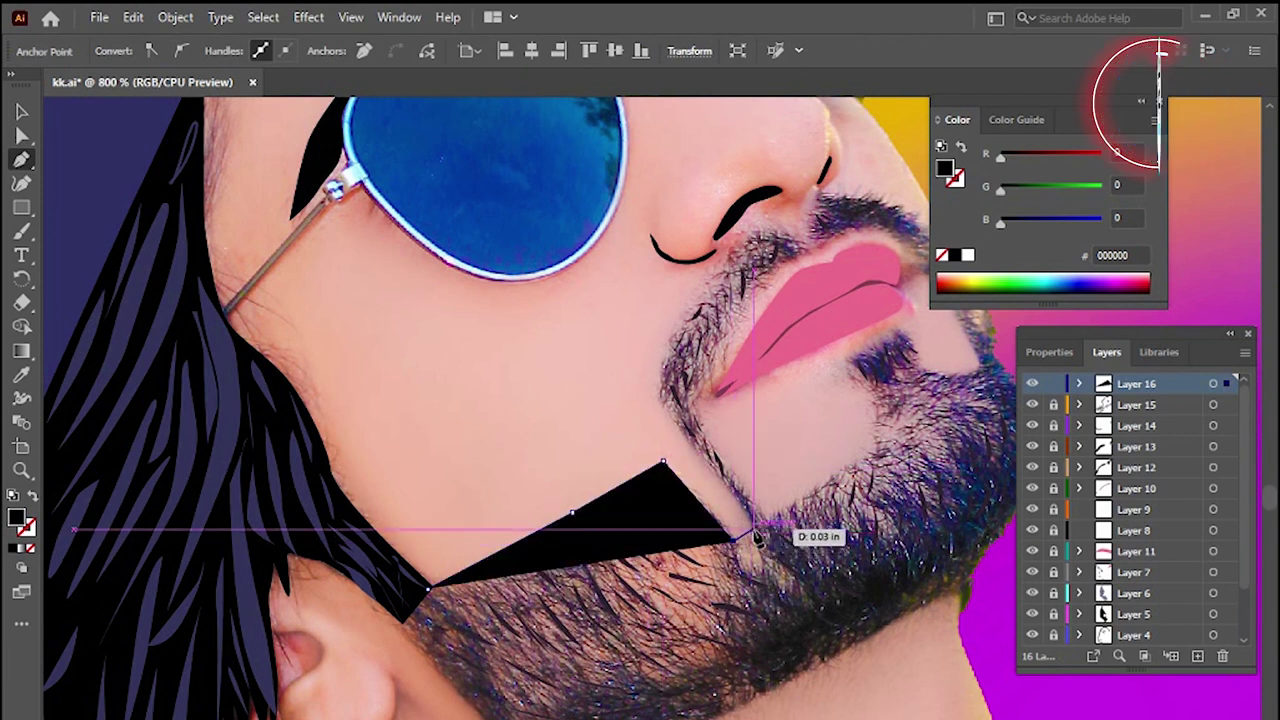
{"action": "key", "text": "ctrl+z"}
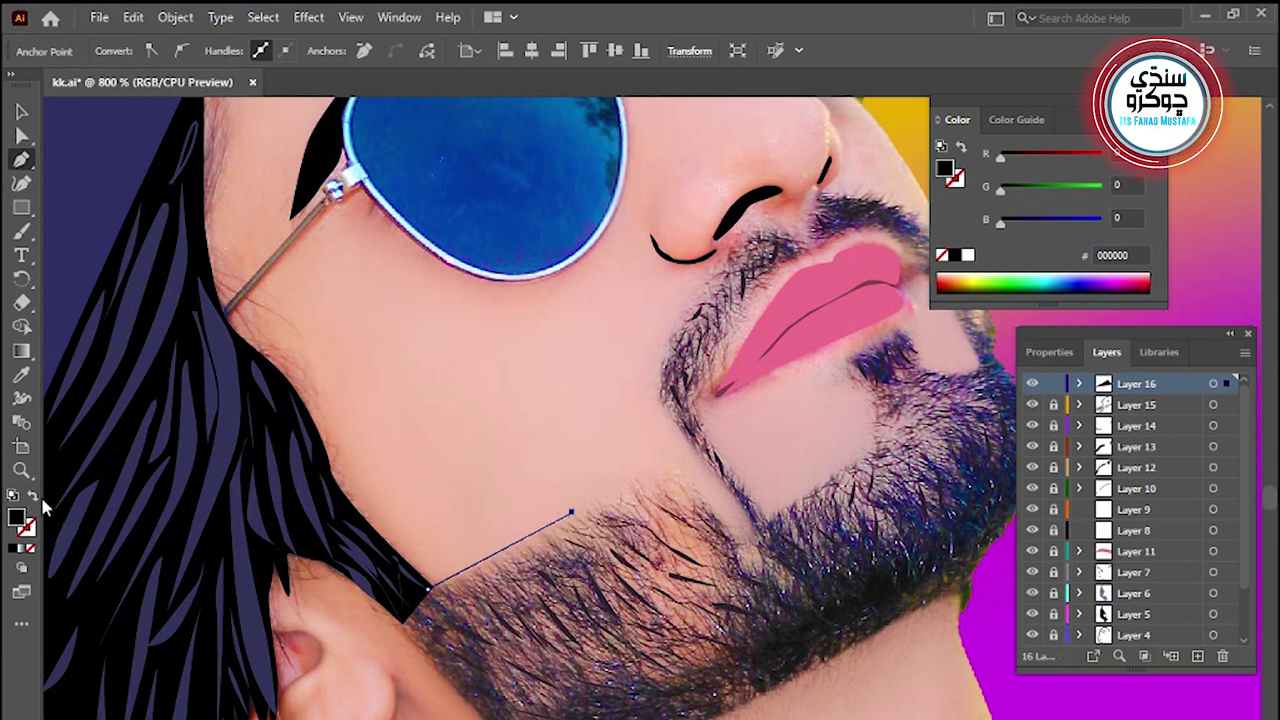
Make the beard path a 0.25 pt black outline with no fill
{"action": "left_click", "coordinate": [34, 497]}
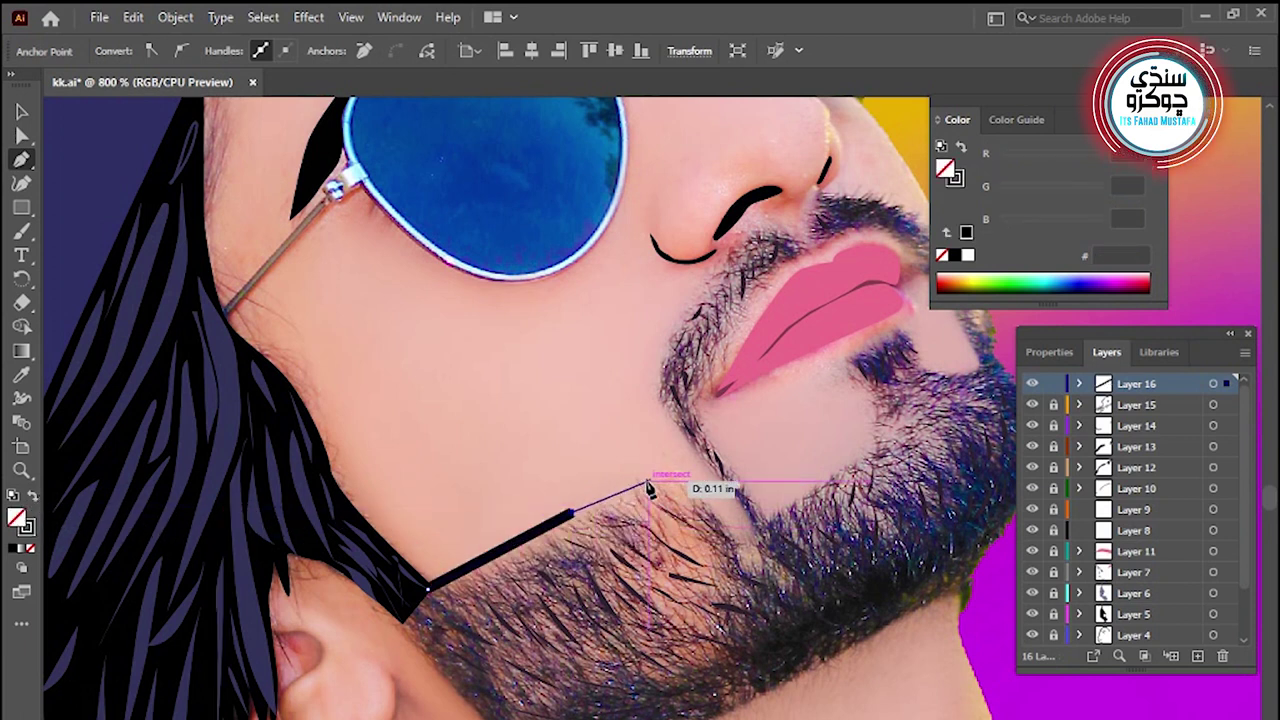
{"action": "key", "text": "shift+x"}
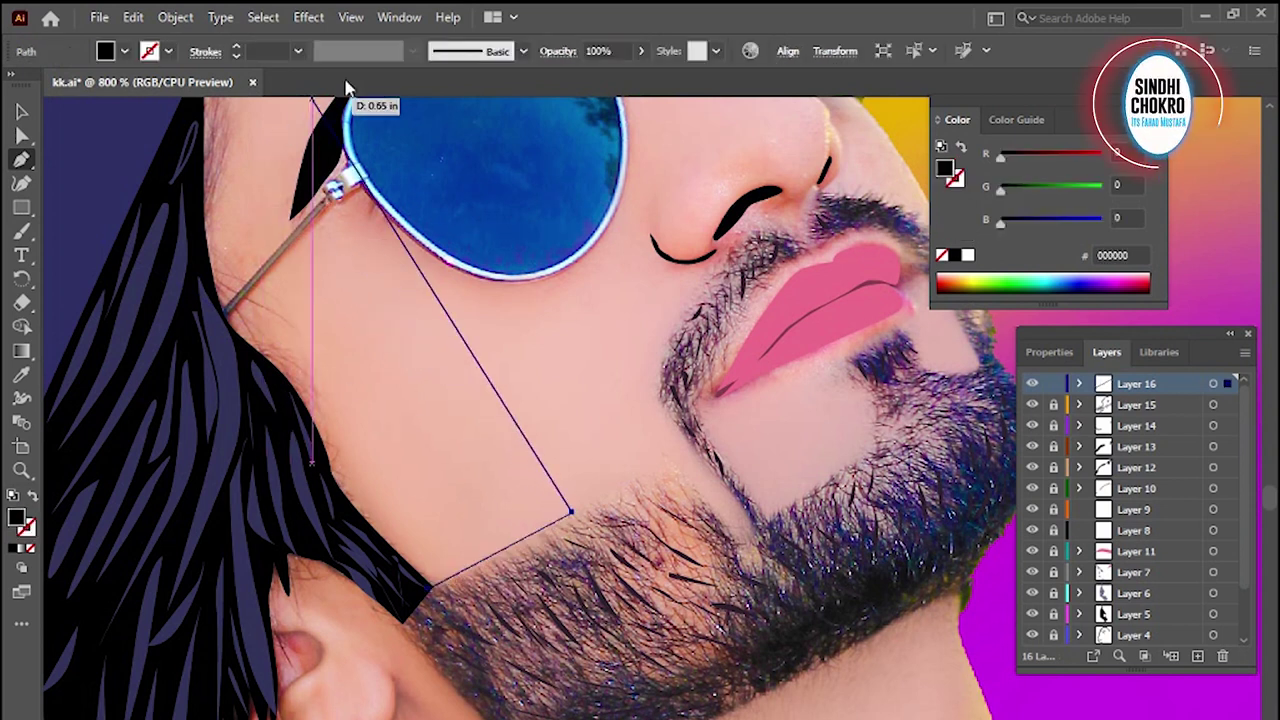
{"action": "key", "text": "ctrl+z"}
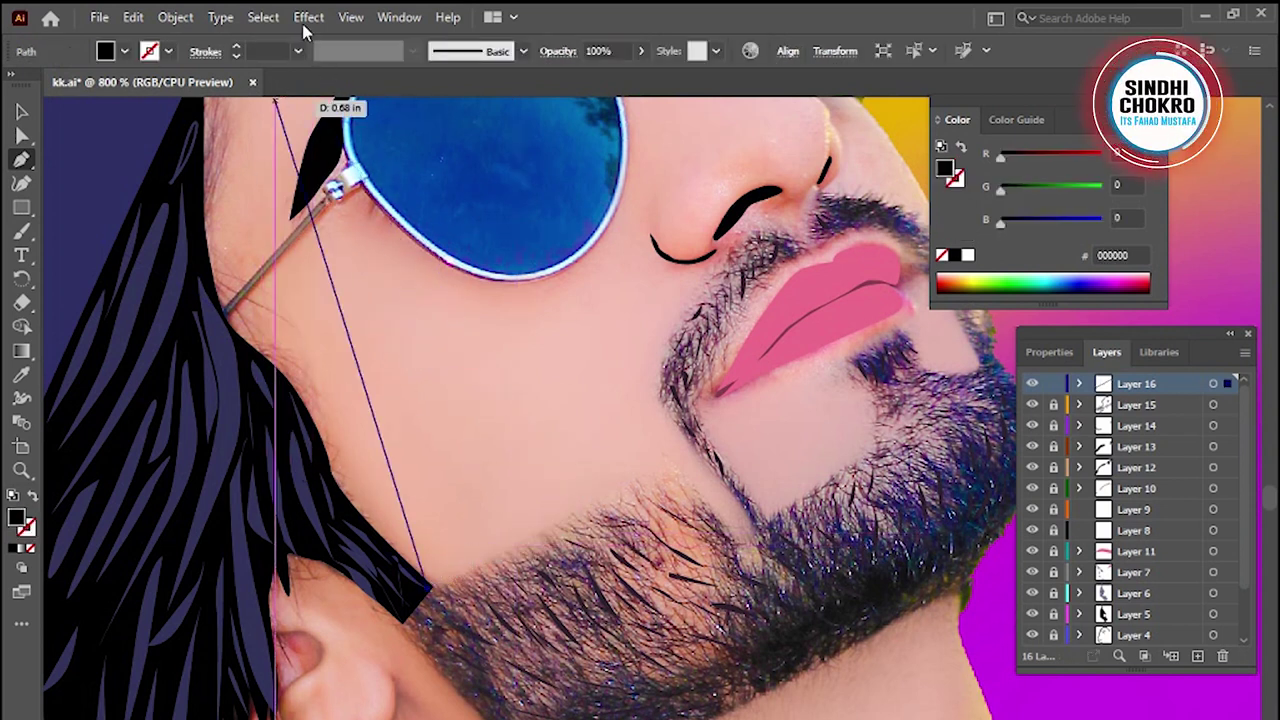
{"action": "left_click", "coordinate": [298, 51]}
{"action": "left_click", "coordinate": [330, 74]}
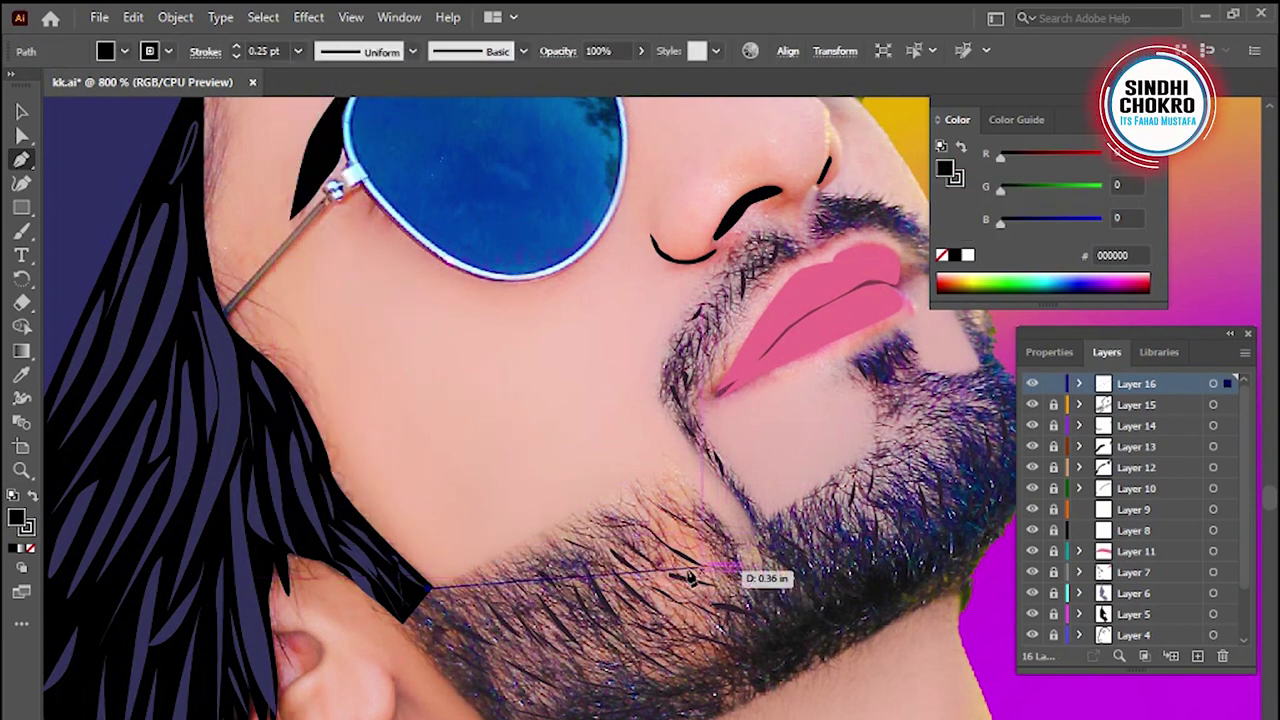
{"action": "left_click", "coordinate": [31, 549]}
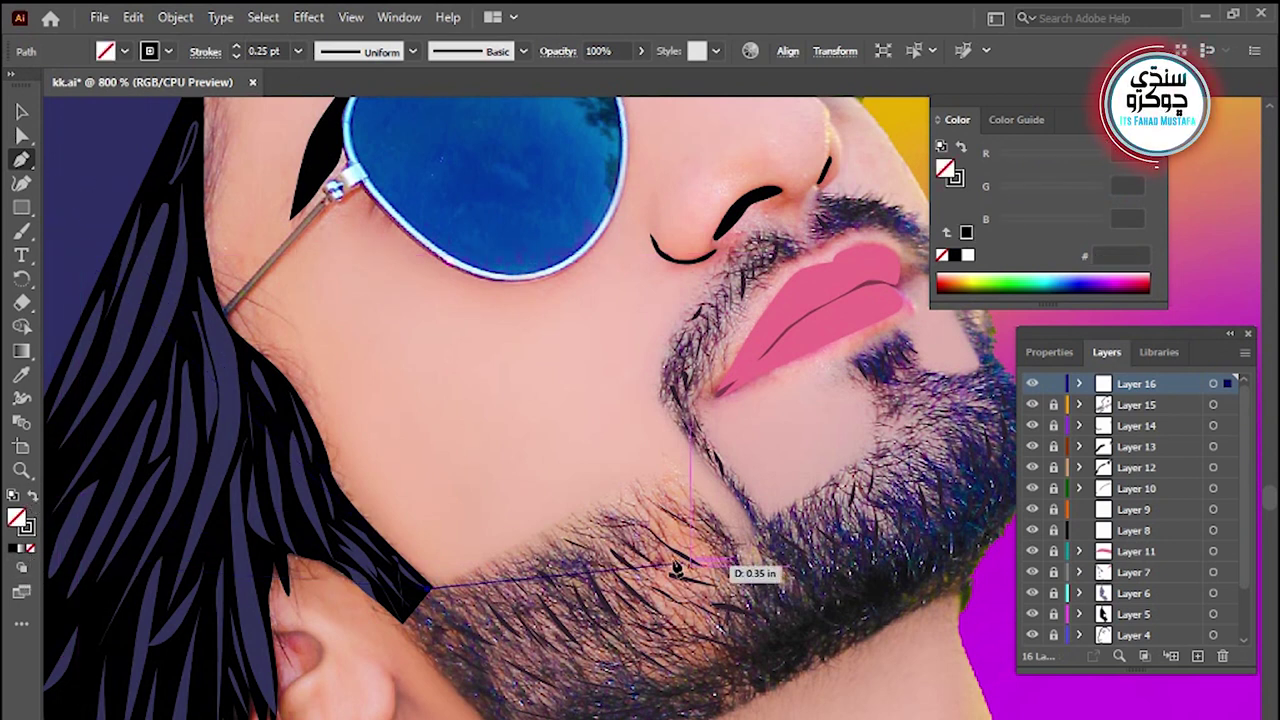
Trace the thin black beard outline along the jawline down to the chin corner
{"action": "left_click", "coordinate": [621, 488]}
{"action": "left_click", "coordinate": [668, 466]}
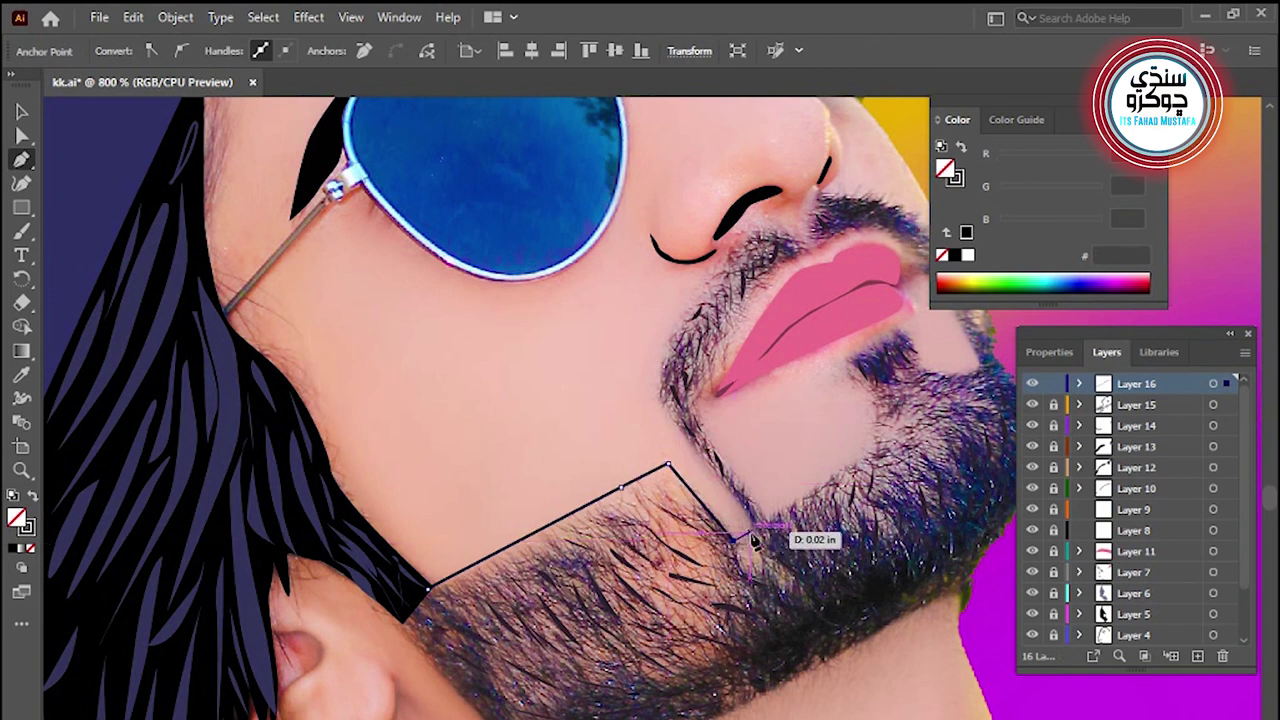
{"action": "left_click_drag", "start_coordinate": [783, 509], "coordinate": [643, 613]}
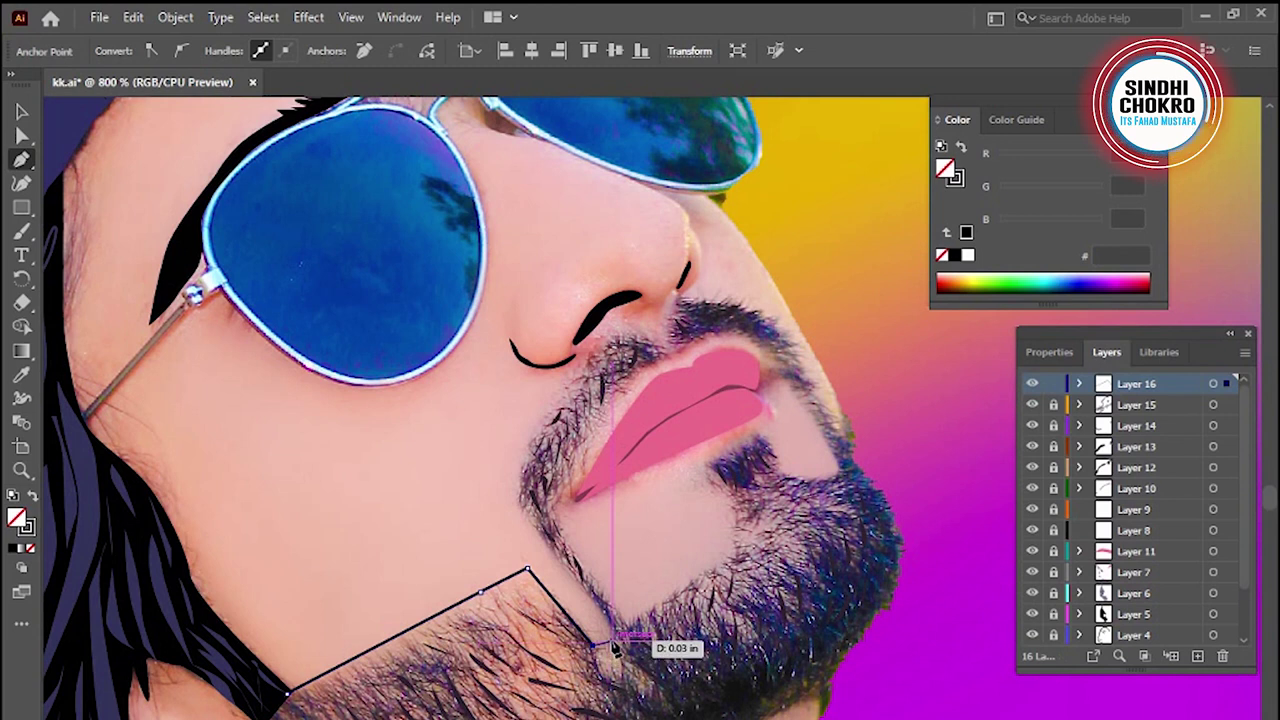
{"action": "left_click", "coordinate": [605, 637]}
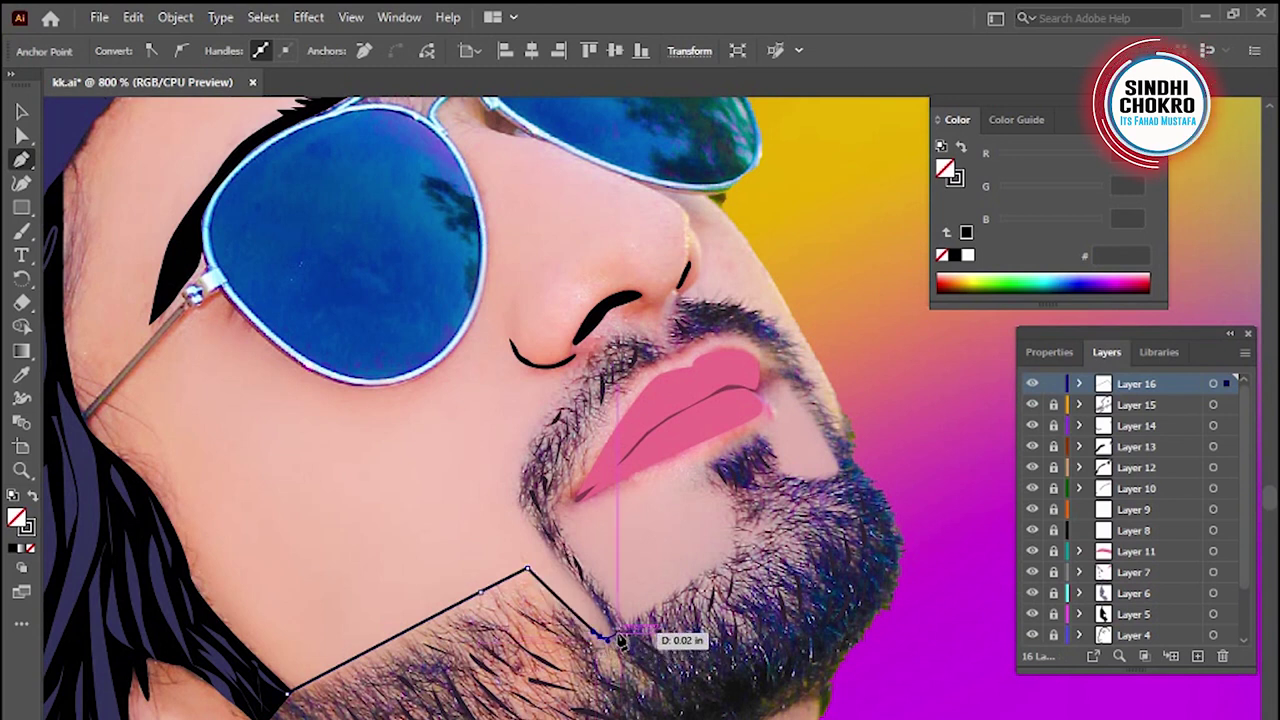
{"action": "left_click_drag", "start_coordinate": [650, 621], "coordinate": [579, 648]}
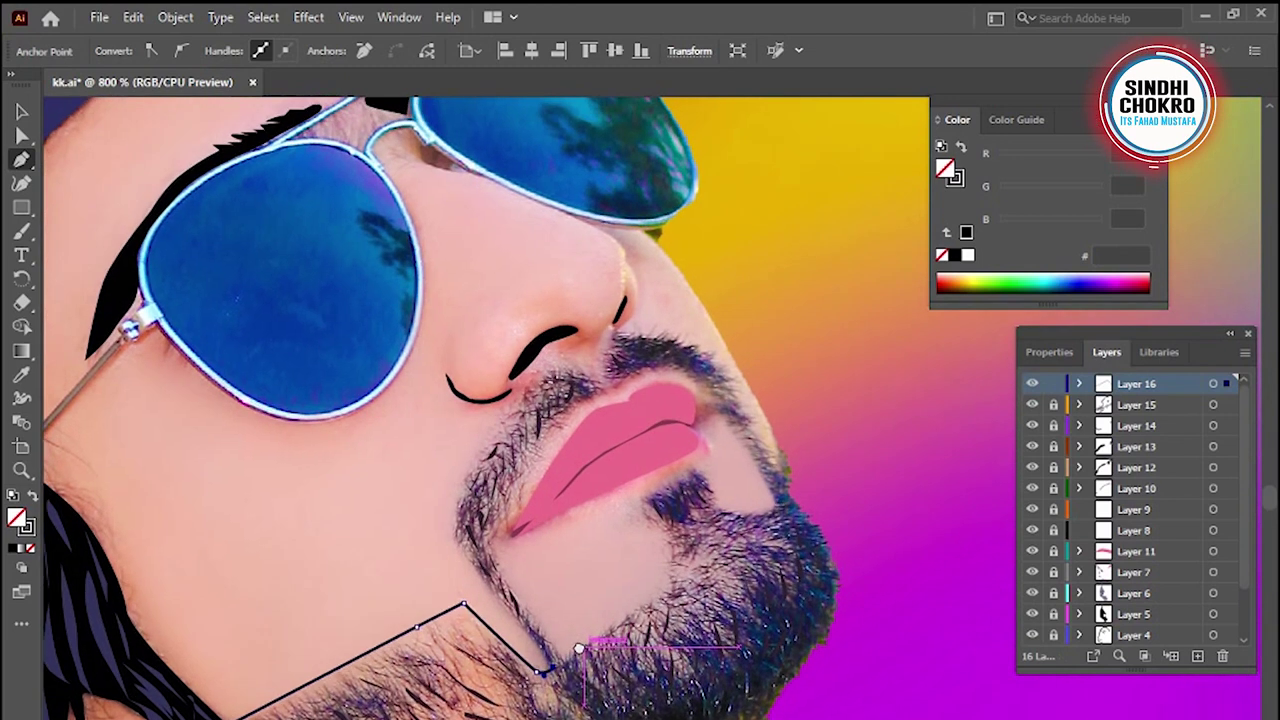
Curve the outline up beside the mouth, under the lower lip and up the cheek, with edges shown
{"action": "left_click", "coordinate": [660, 590]}
{"action": "mouse_move", "coordinate": [676, 572]}
{"action": "left_mouse_down"}
{"action": "mouse_move", "coordinate": [670, 522]}
{"action": "mouse_move", "coordinate": [572, 597]}
{"action": "left_mouse_up"}
{"action": "left_click", "coordinate": [649, 507]}
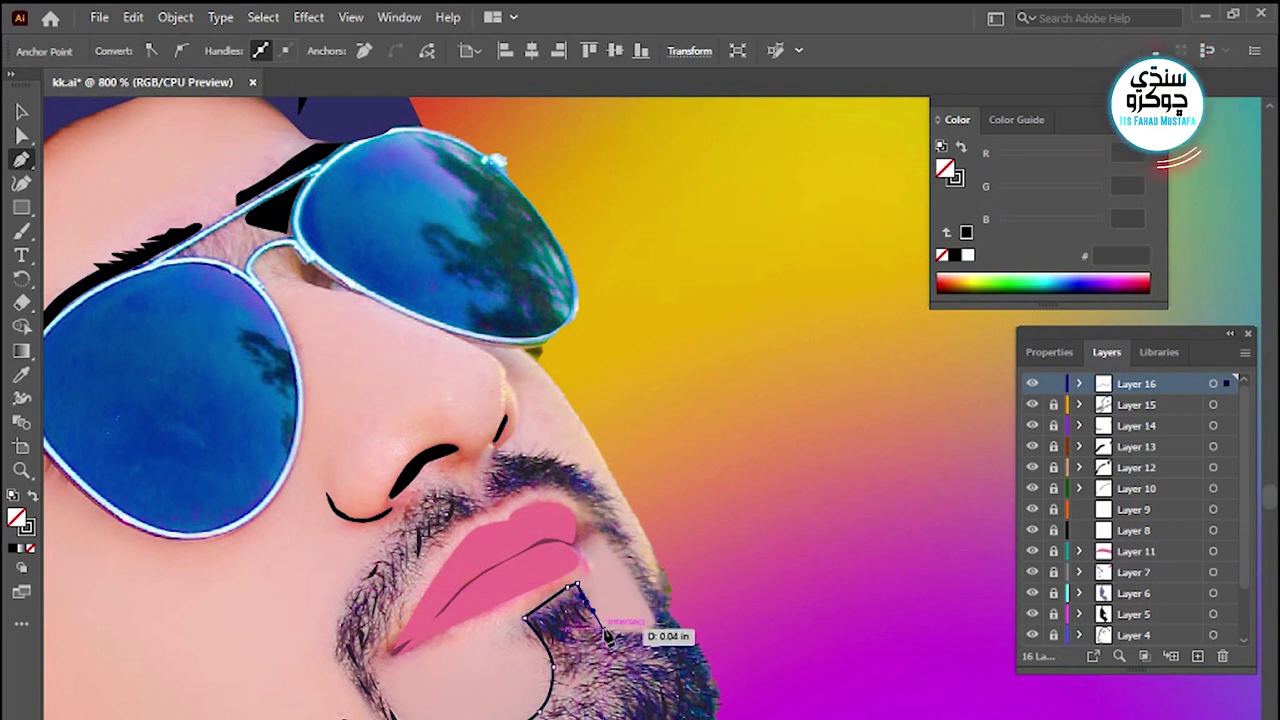
{"action": "mouse_move", "coordinate": [636, 641]}
{"action": "left_mouse_down"}
{"action": "mouse_move", "coordinate": [665, 634]}
{"action": "mouse_move", "coordinate": [655, 622]}
{"action": "left_mouse_up"}
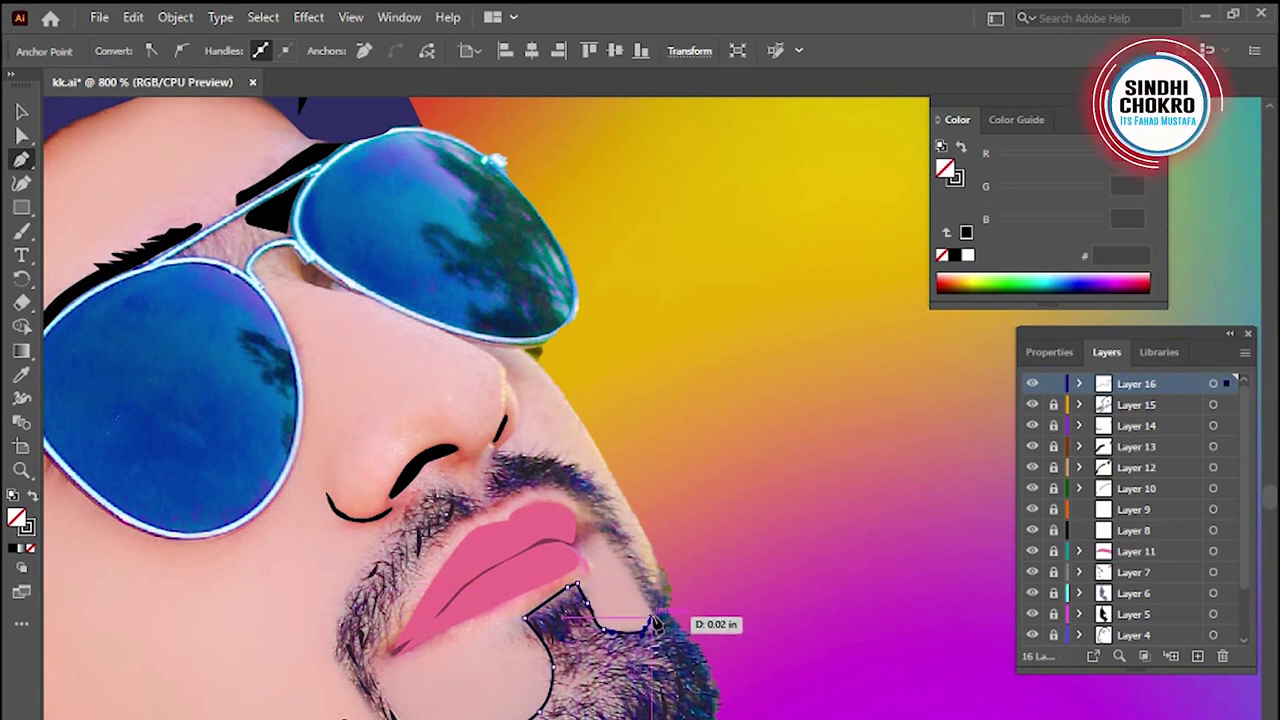
{"action": "mouse_move", "coordinate": [622, 561]}
{"action": "left_mouse_down"}
{"action": "mouse_move", "coordinate": [617, 545]}
{"action": "mouse_move", "coordinate": [658, 583]}
{"action": "left_mouse_up"}
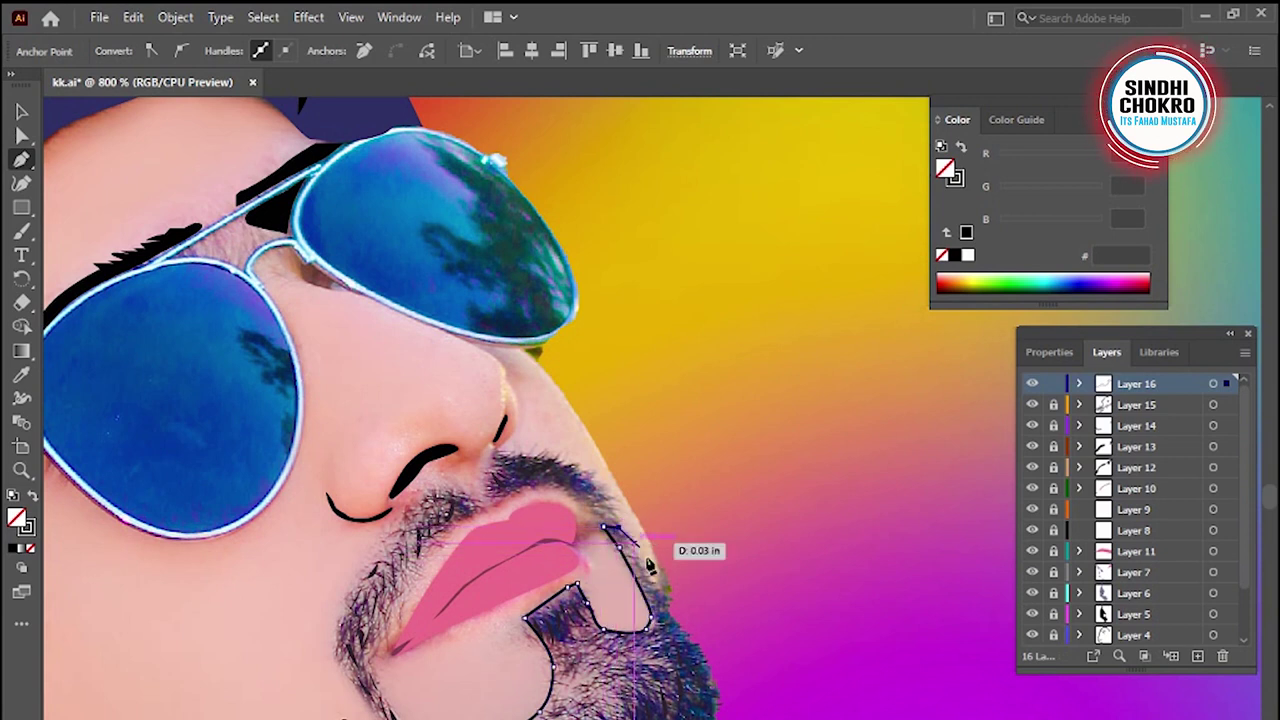
{"action": "left_click_drag", "start_coordinate": [658, 583], "coordinate": [710, 676]}
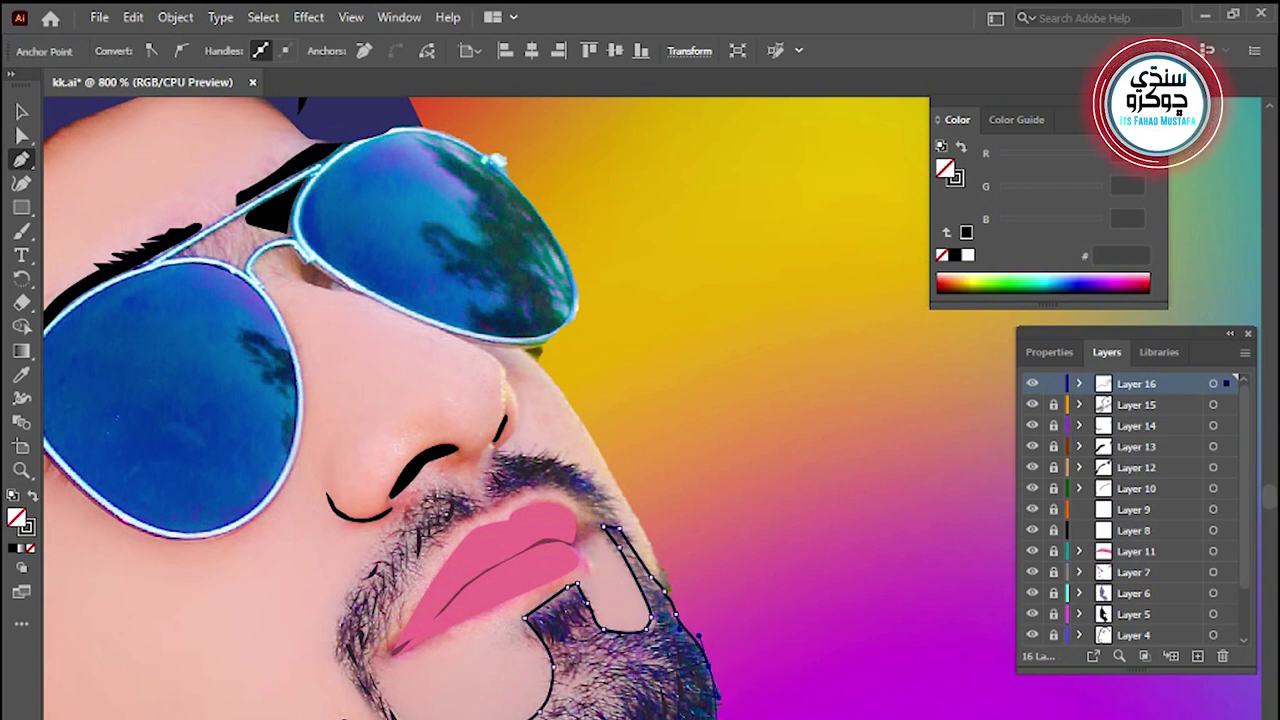
{"action": "scroll", "coordinate": [560, 450], "scroll_direction": "down", "scroll_amount": 3}
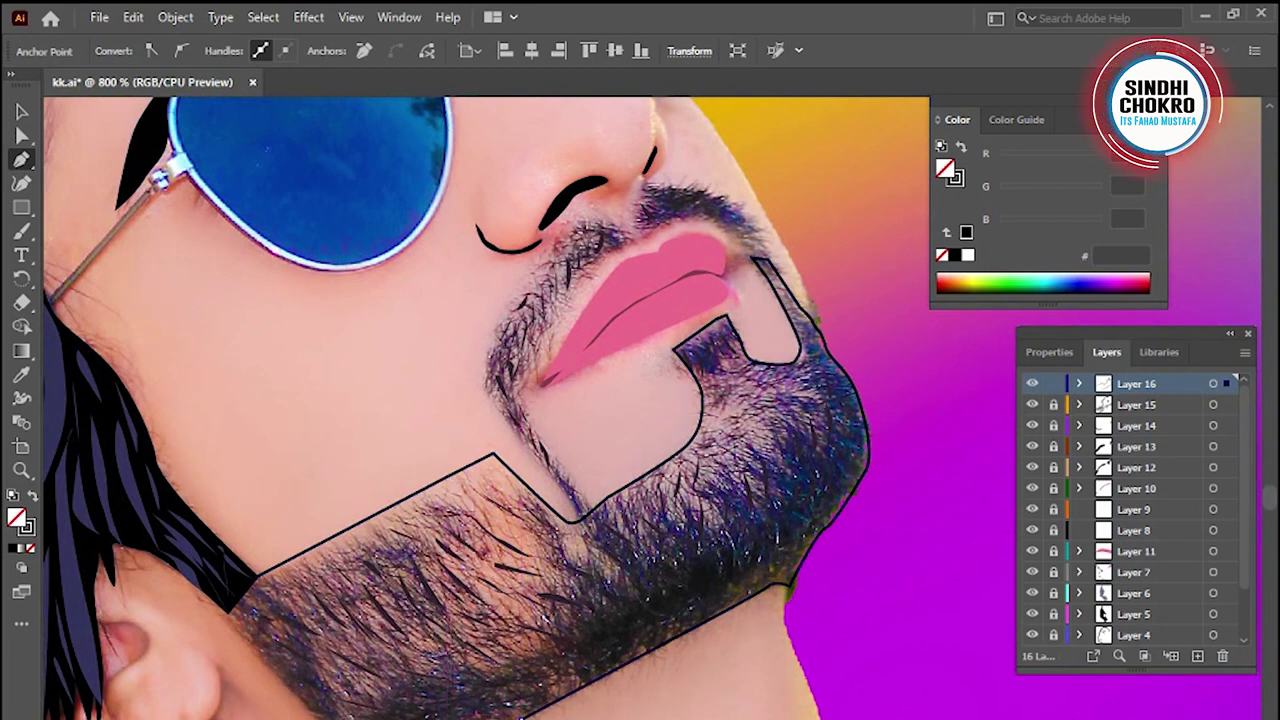
{"action": "key", "text": "ctrl+h"}
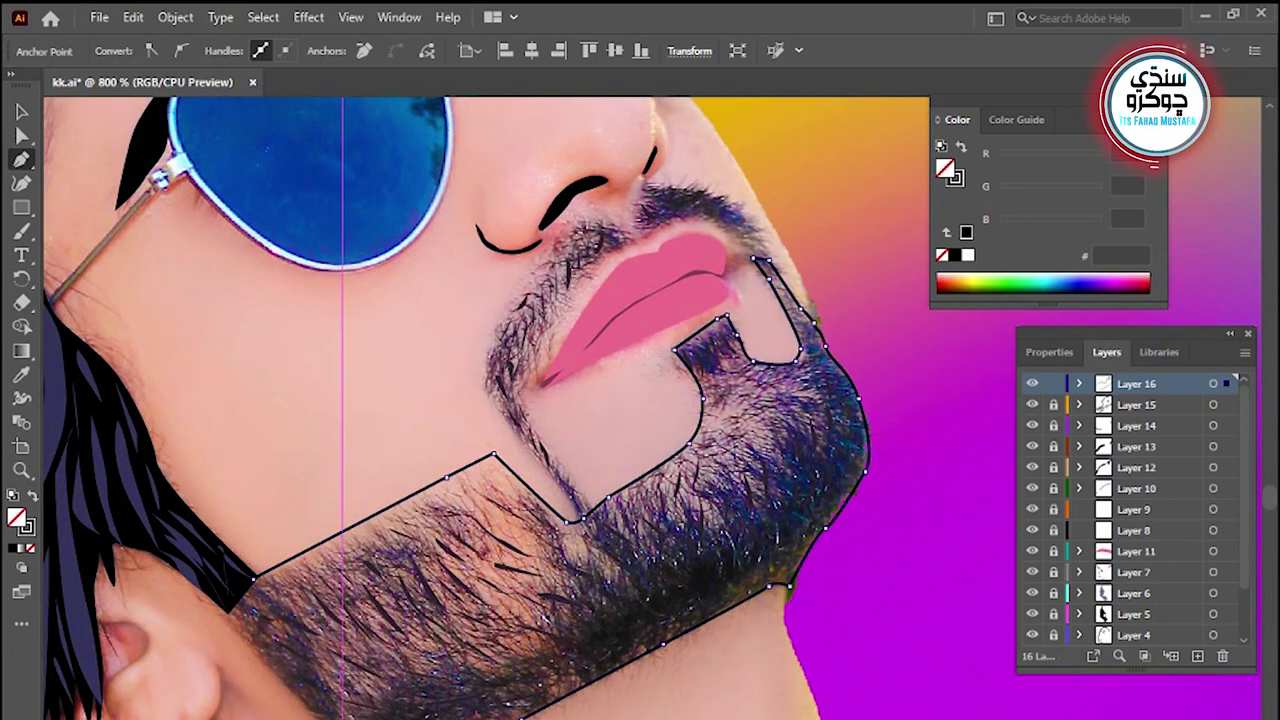
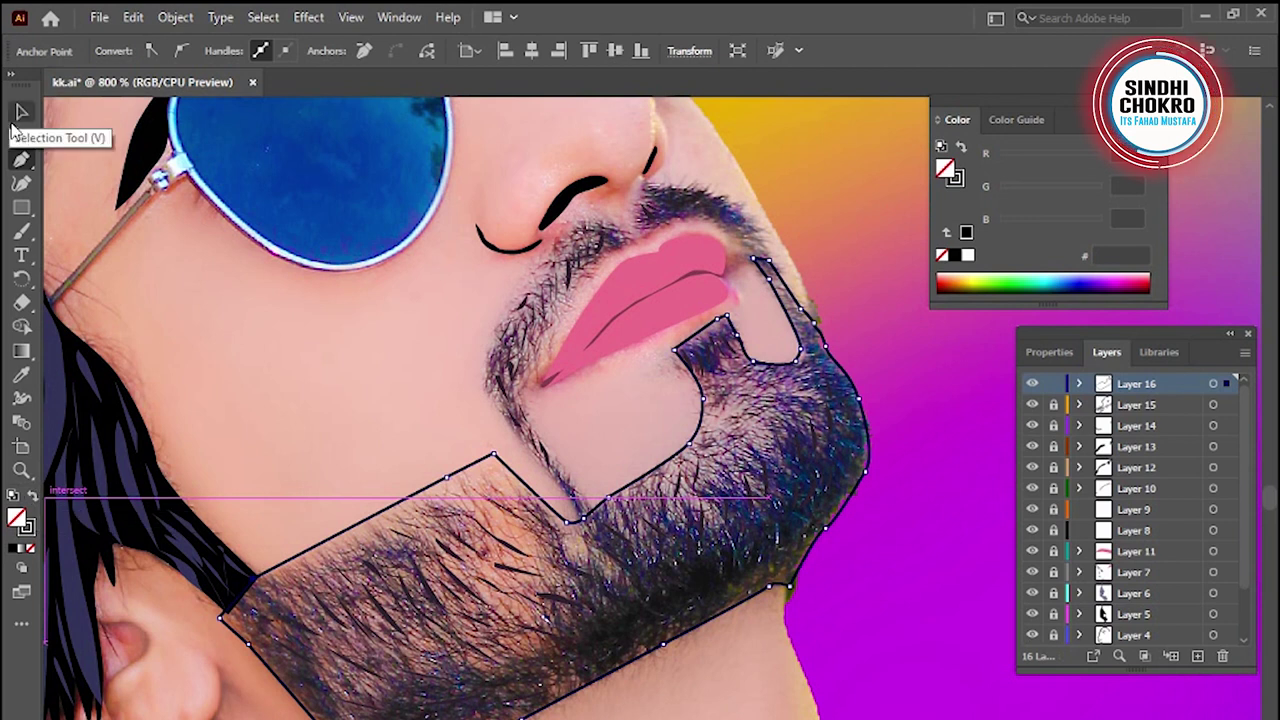
Fill the beard shape solid black with no outline, nest Layer 15 inside Layer 16, and lock Layer 16
{"action": "left_click", "coordinate": [22, 111]}
{"action": "left_click", "coordinate": [24, 496]}
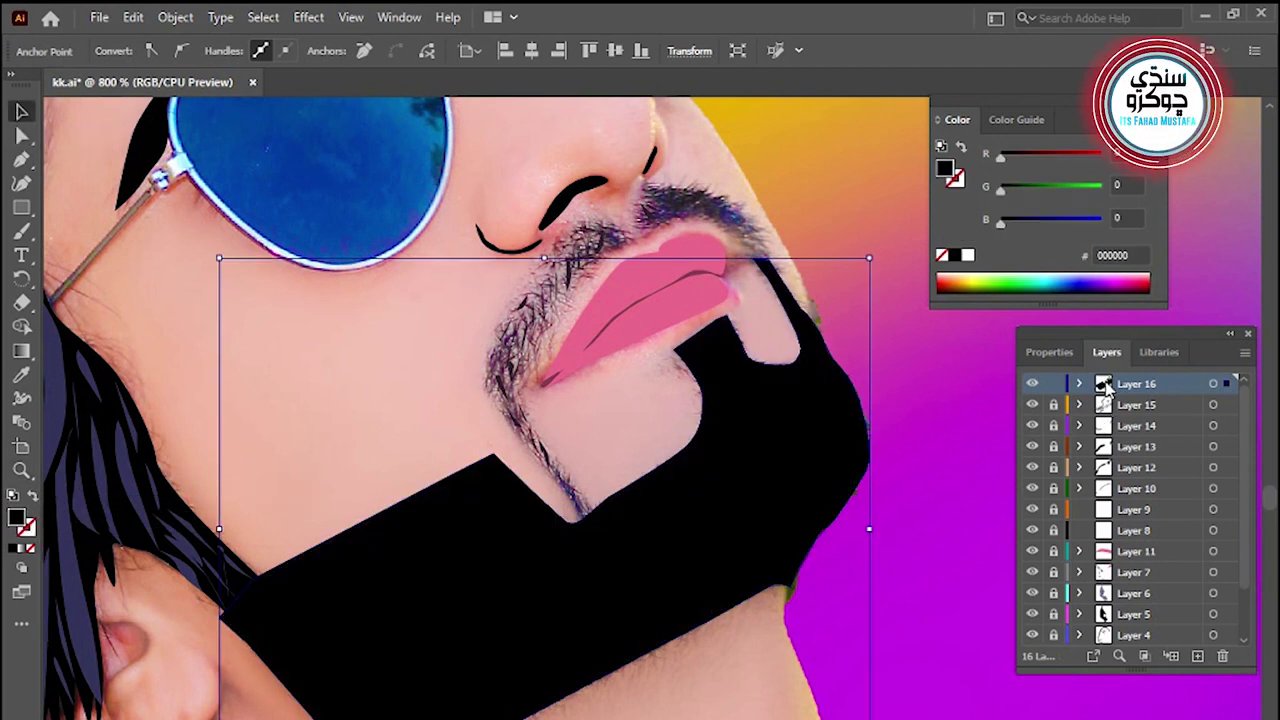
{"action": "left_click_drag", "start_coordinate": [1105, 409], "coordinate": [1105, 386]}
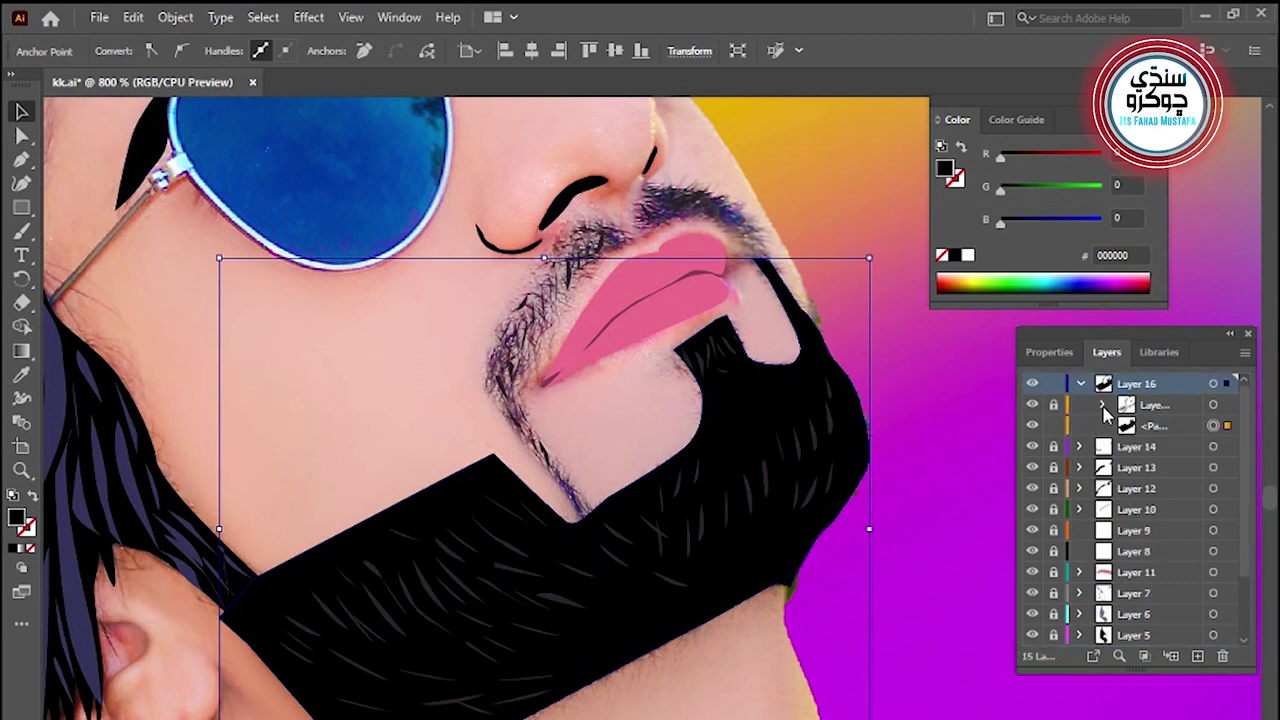
{"action": "scroll", "coordinate": [349, 466], "scroll_direction": "up", "scroll_amount": 1}
{"action": "scroll", "coordinate": [386, 509], "scroll_direction": "up", "scroll_amount": 2}
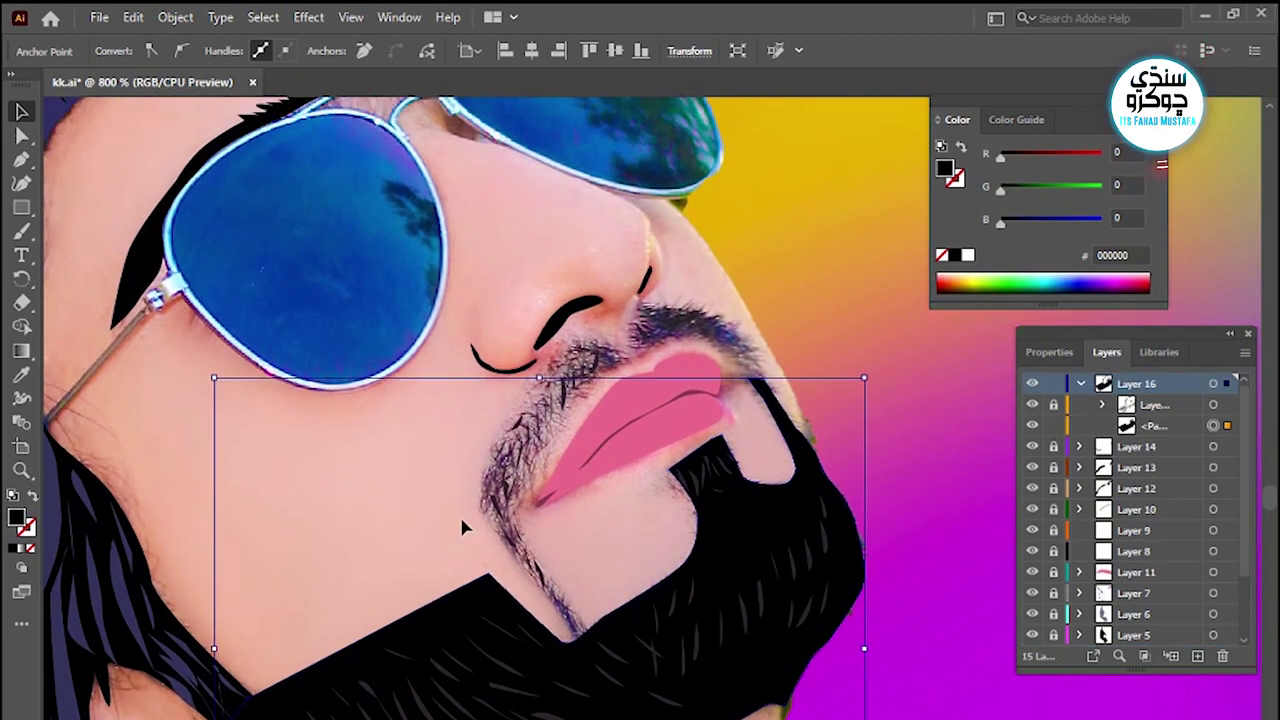
{"action": "scroll", "coordinate": [510, 510], "scroll_direction": "down", "scroll_amount": 1}
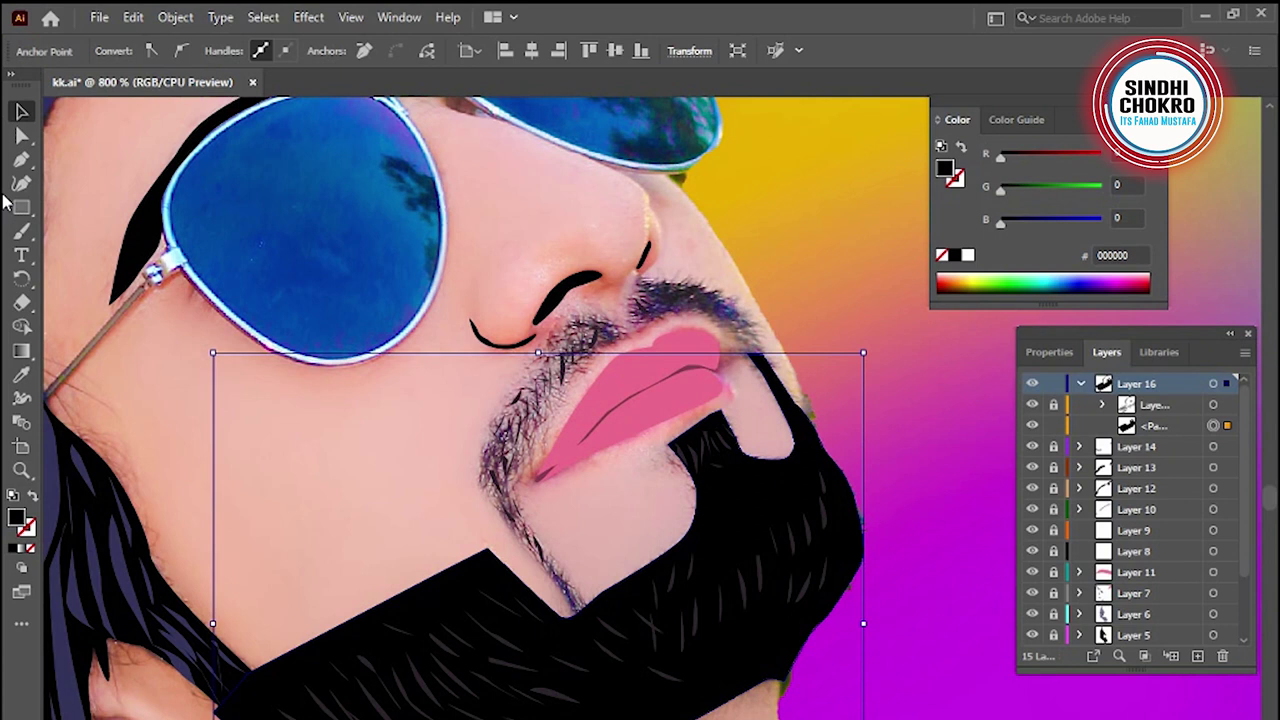
{"action": "left_click", "coordinate": [196, 442]}
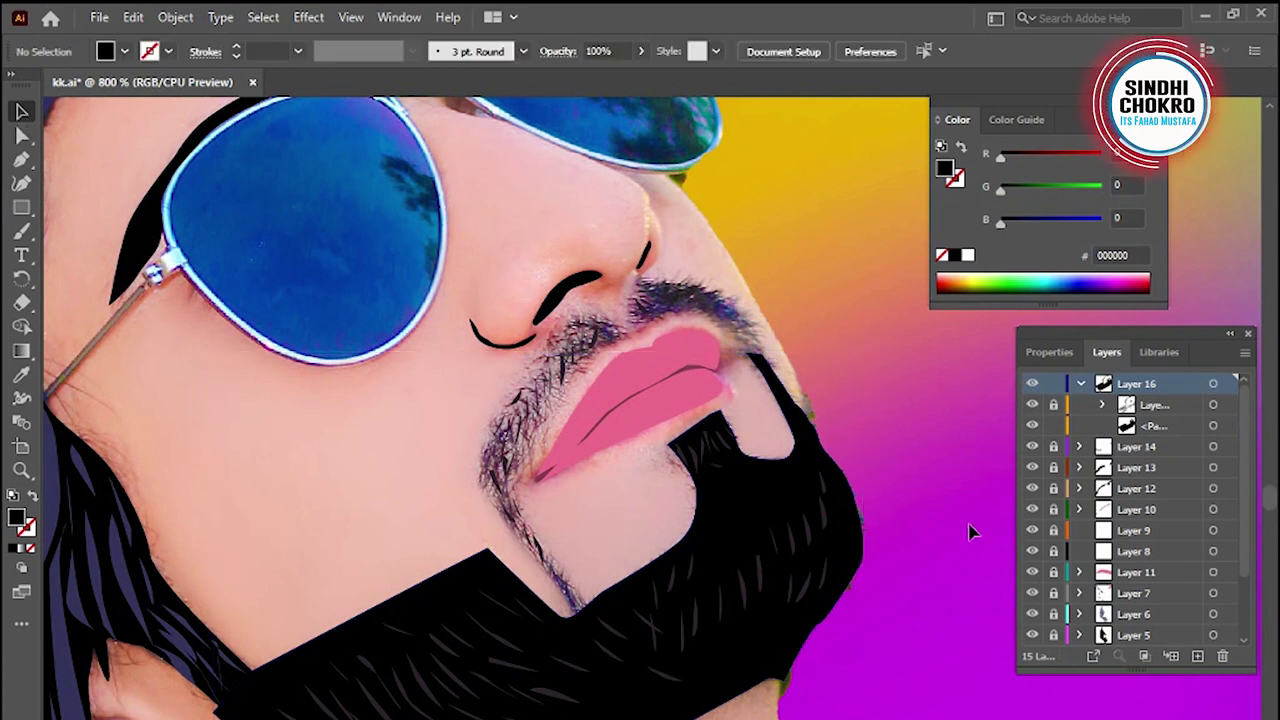
{"action": "left_click", "coordinate": [1053, 384]}
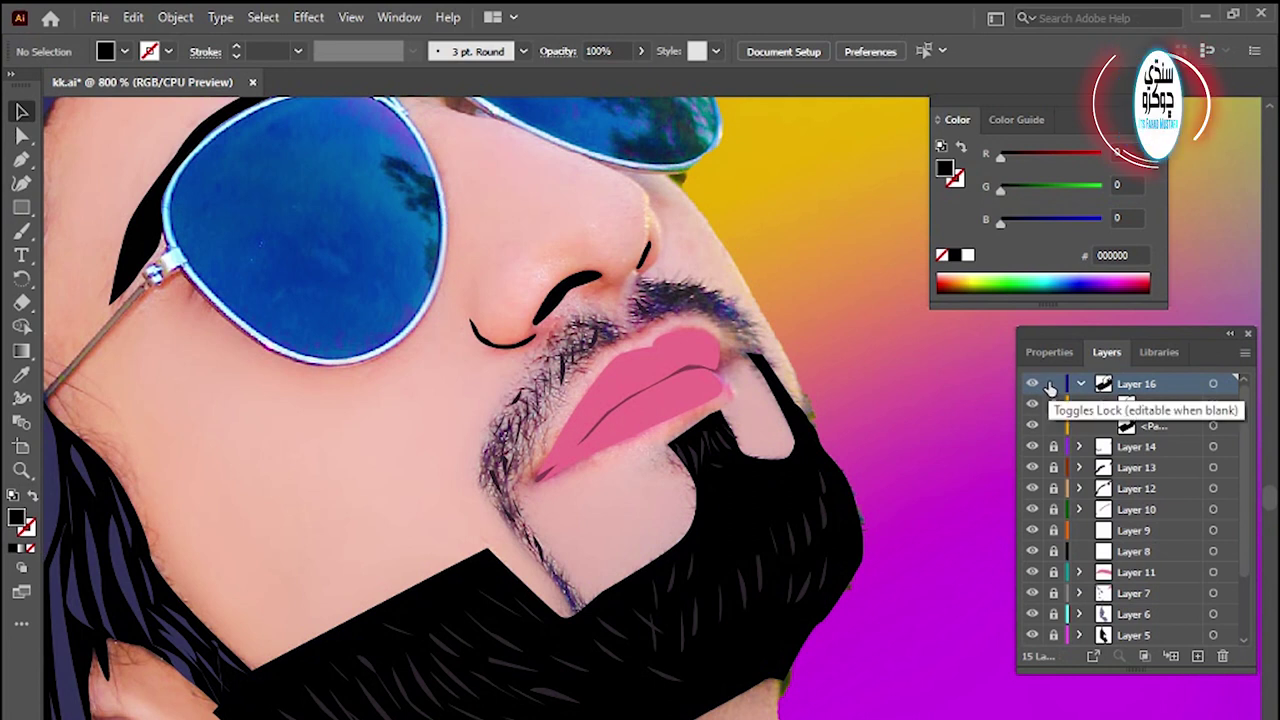
Add Layer 17 and set an outline-only, no-fill style at 0.25 pt for tracing
{"action": "left_click", "coordinate": [1198, 657]}
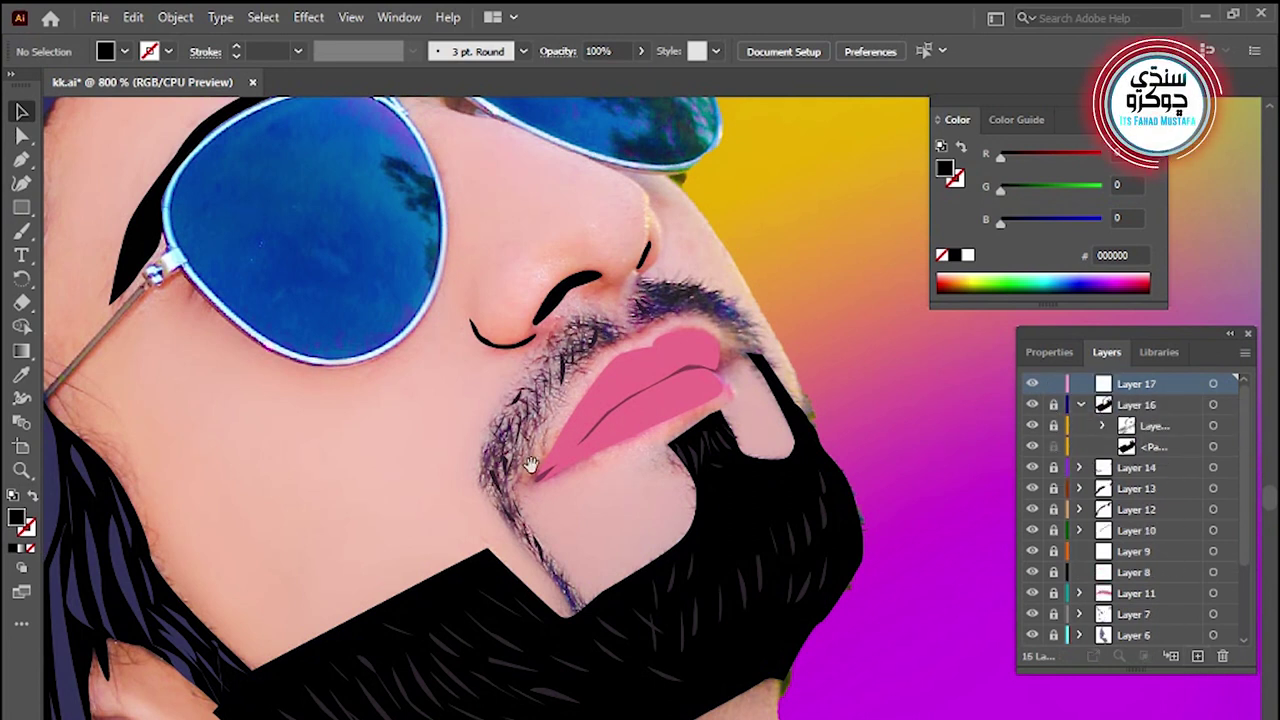
{"action": "left_click_drag", "start_coordinate": [534, 460], "coordinate": [527, 543]}
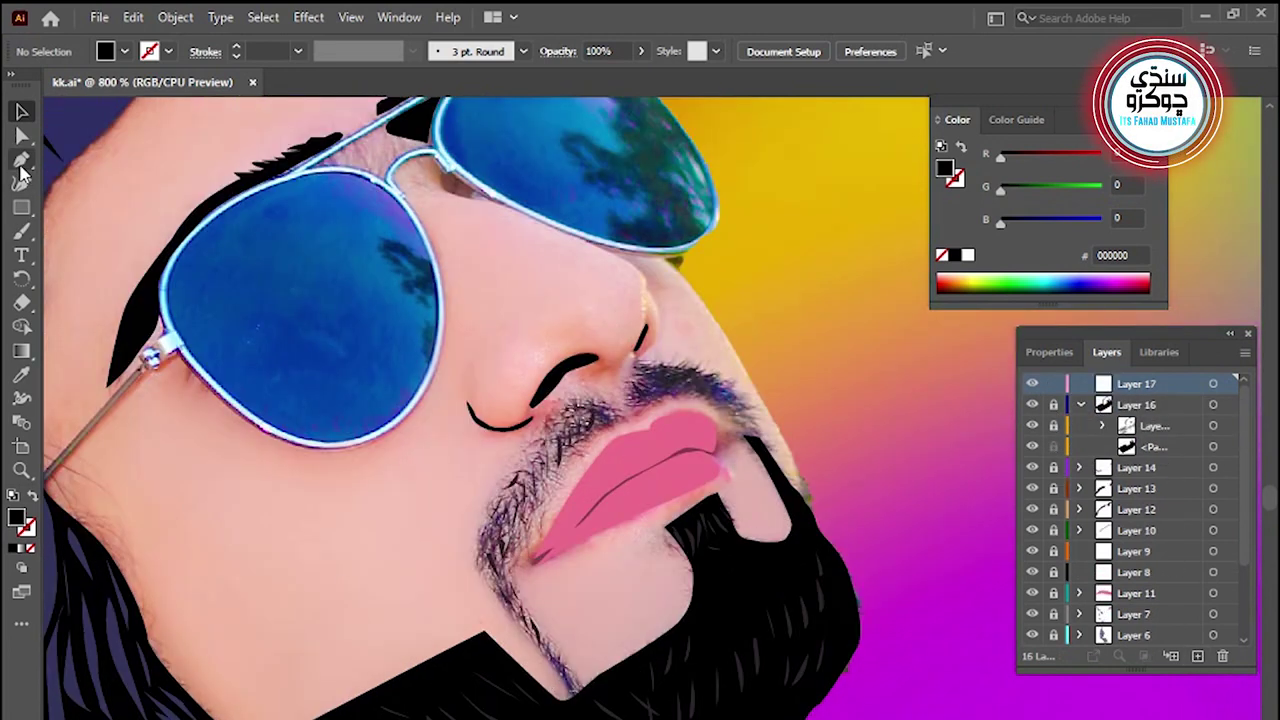
{"action": "left_click", "coordinate": [33, 497]}
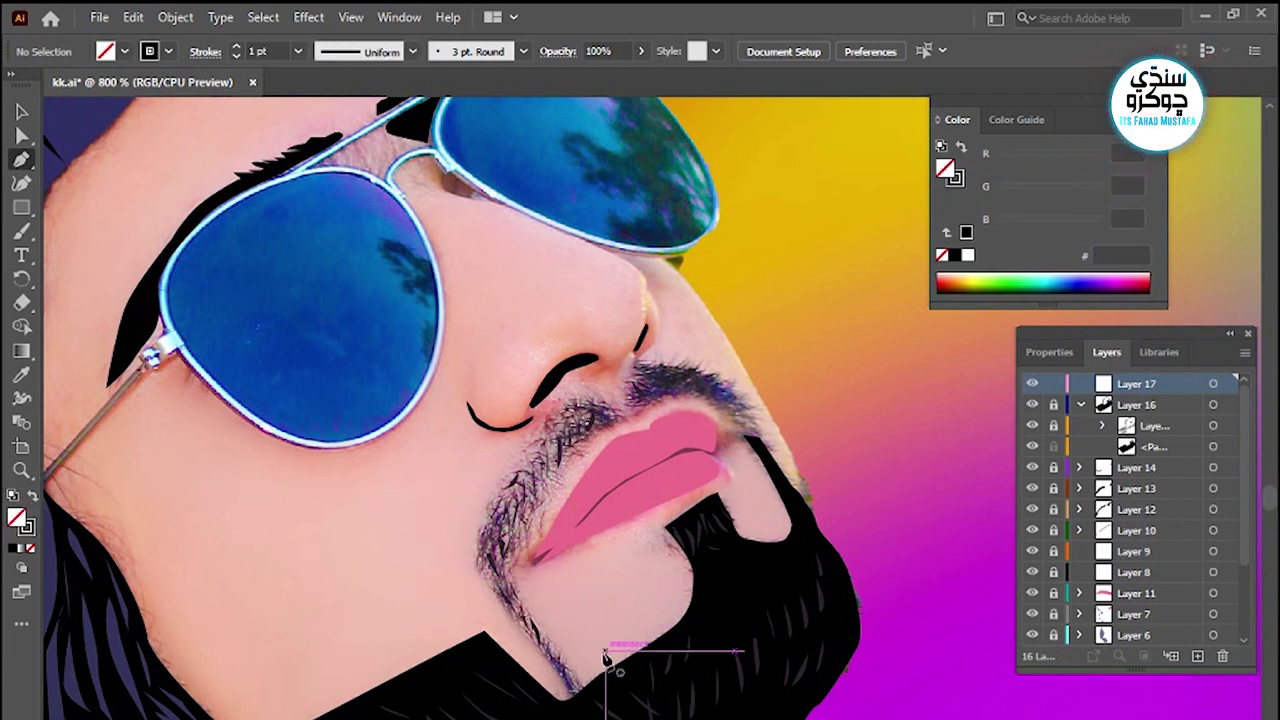
{"action": "left_click", "coordinate": [557, 686]}
{"action": "left_click", "coordinate": [497, 605]}
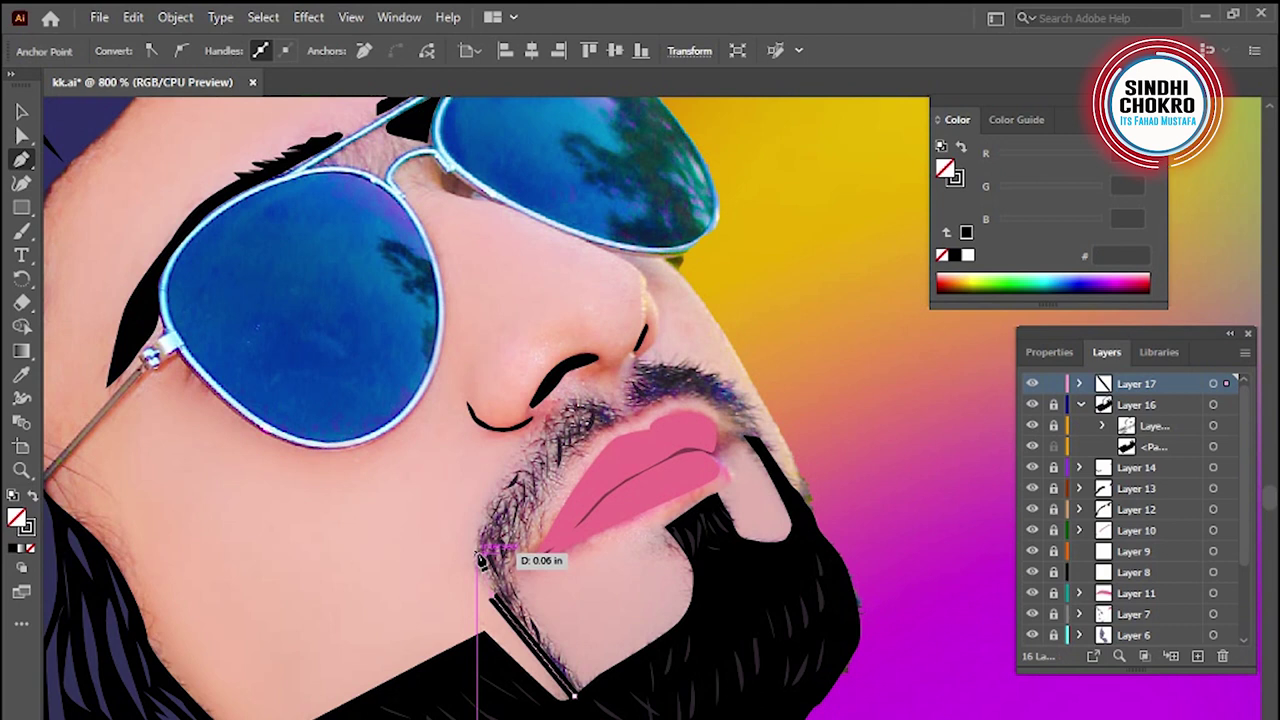
{"action": "key", "text": "ctrl+z"}
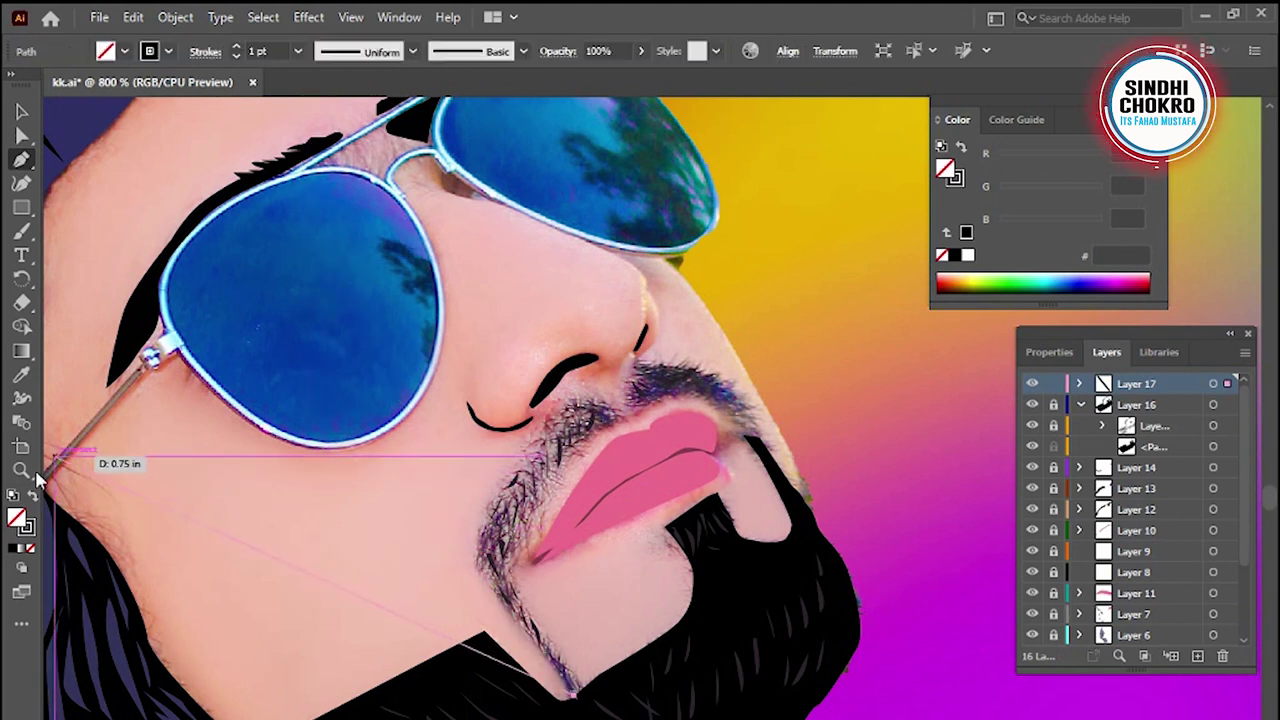
{"action": "left_click", "coordinate": [298, 52]}
{"action": "left_click", "coordinate": [330, 74]}
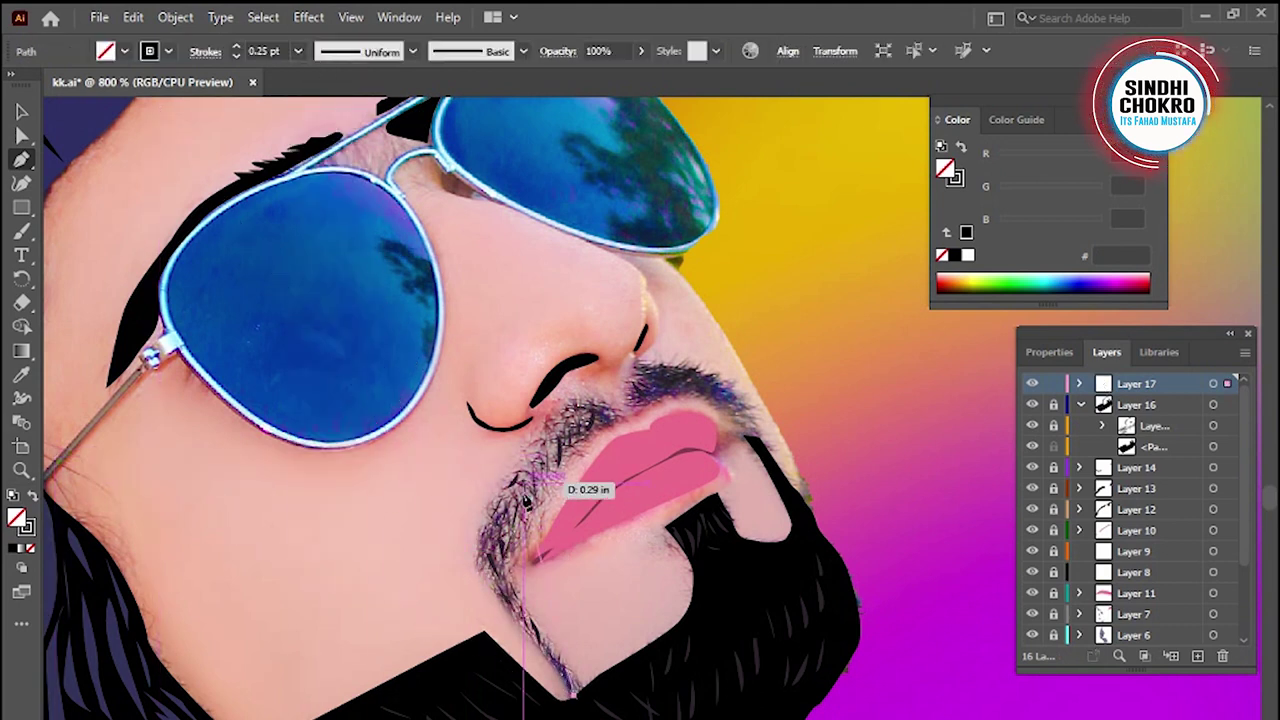
Trace the chin strip and mustache outline around the lip with the Pen tool
{"action": "left_click", "coordinate": [481, 566]}
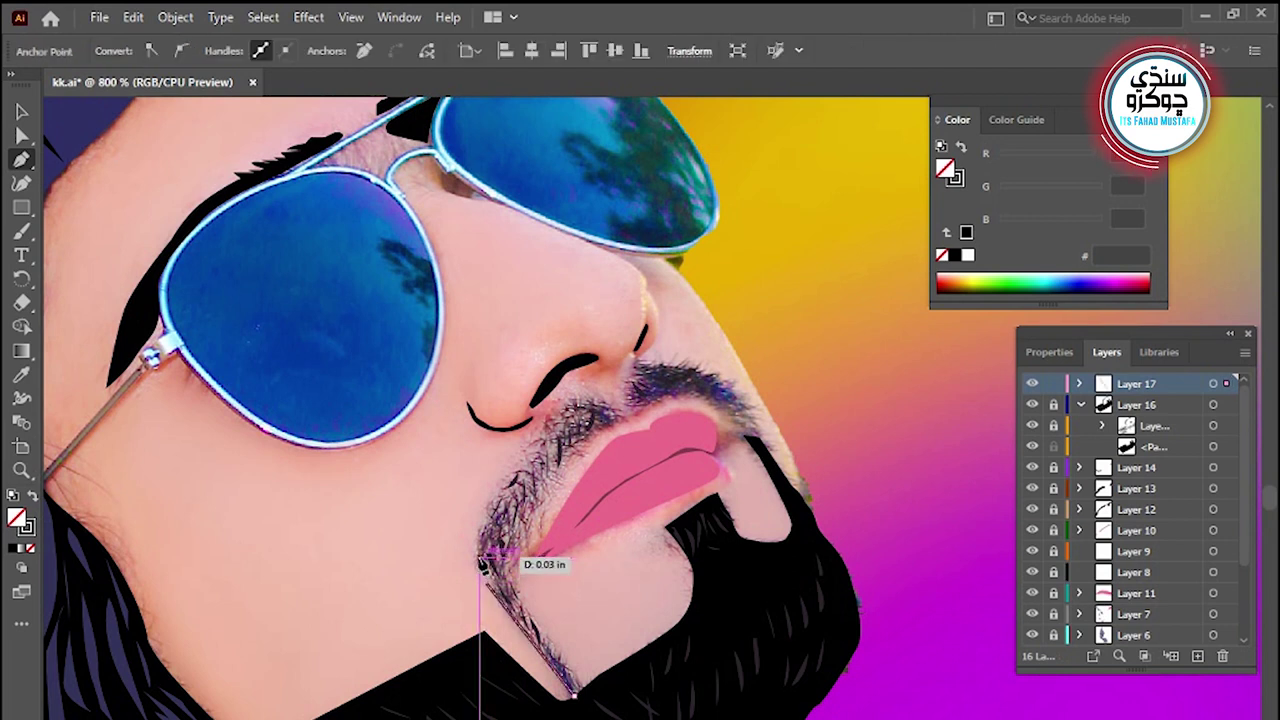
{"action": "mouse_move", "coordinate": [481, 566]}
{"action": "left_mouse_down"}
{"action": "mouse_move", "coordinate": [493, 512]}
{"action": "mouse_move", "coordinate": [562, 416]}
{"action": "mouse_move", "coordinate": [622, 402]}
{"action": "mouse_move", "coordinate": [632, 425]}
{"action": "mouse_move", "coordinate": [571, 451]}
{"action": "mouse_move", "coordinate": [563, 495]}
{"action": "mouse_move", "coordinate": [537, 512]}
{"action": "mouse_move", "coordinate": [518, 568]}
{"action": "mouse_move", "coordinate": [583, 705]}
{"action": "left_mouse_up"}
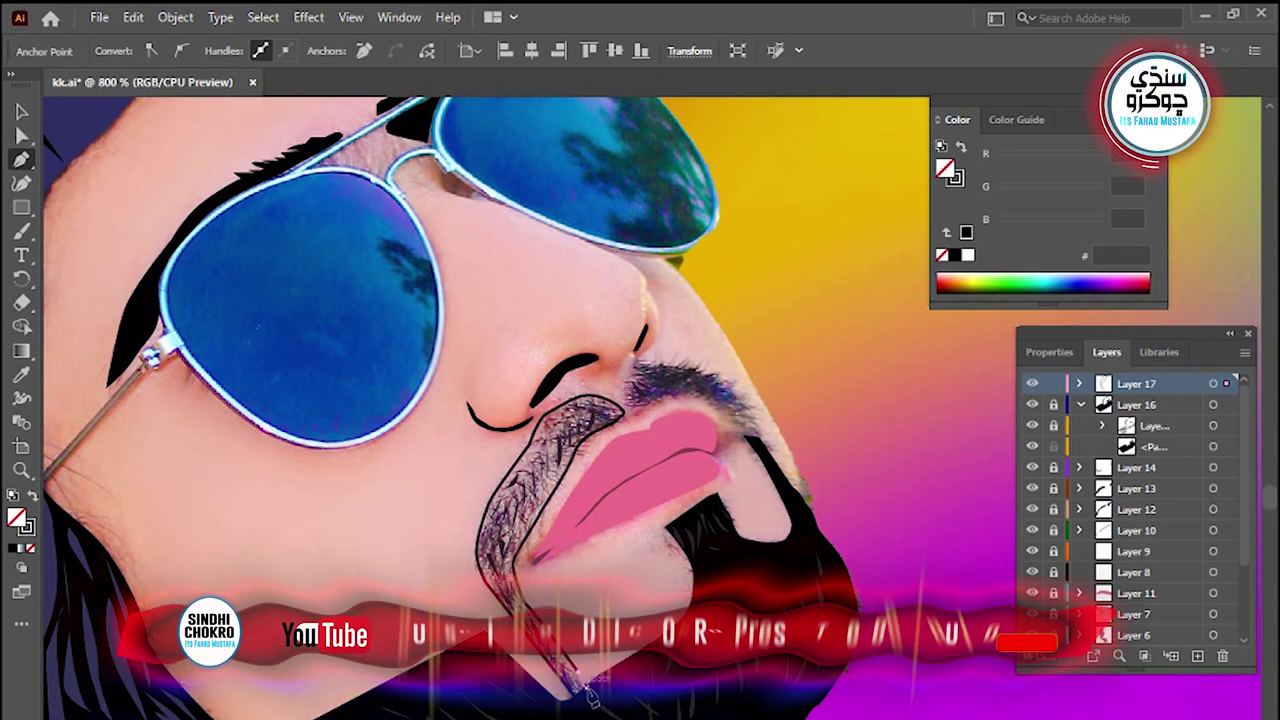
{"action": "scroll", "coordinate": [578, 465], "scroll_direction": "up", "scroll_amount": 2}
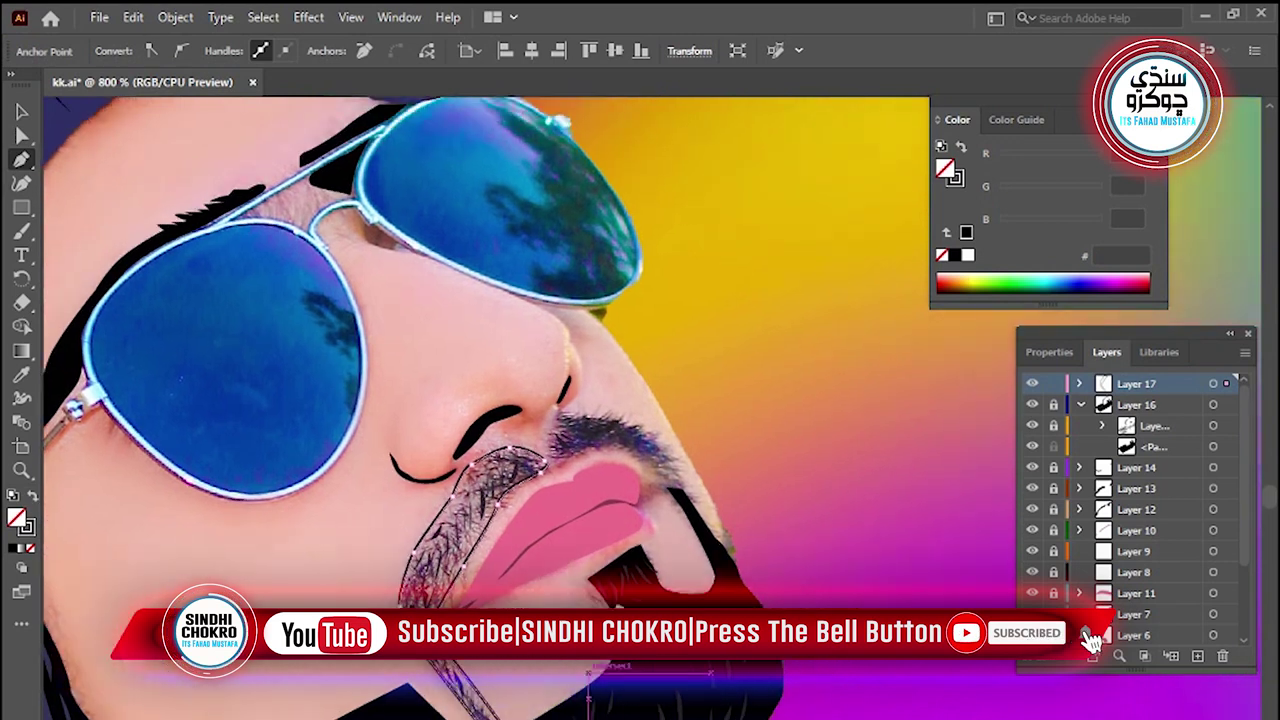
{"action": "left_click", "coordinate": [558, 478]}
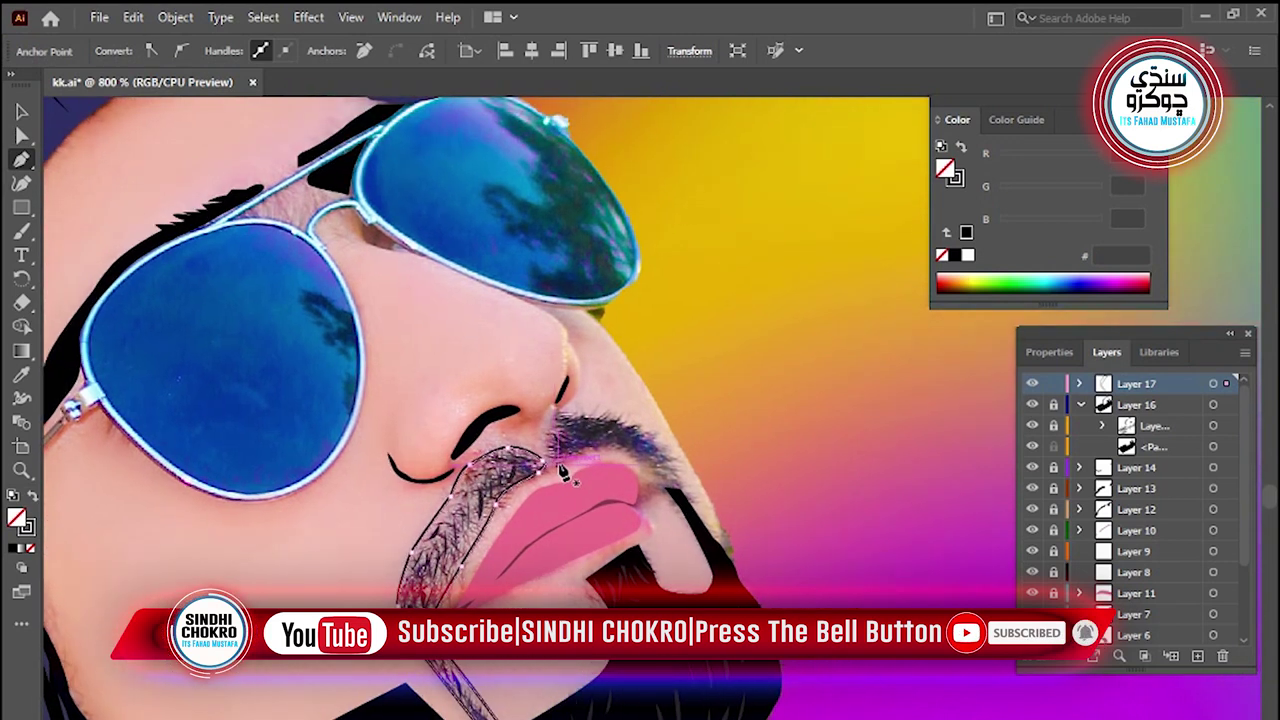
{"action": "left_click_drag", "start_coordinate": [565, 458], "coordinate": [632, 458]}
{"action": "left_click_drag", "start_coordinate": [680, 492], "coordinate": [692, 502]}
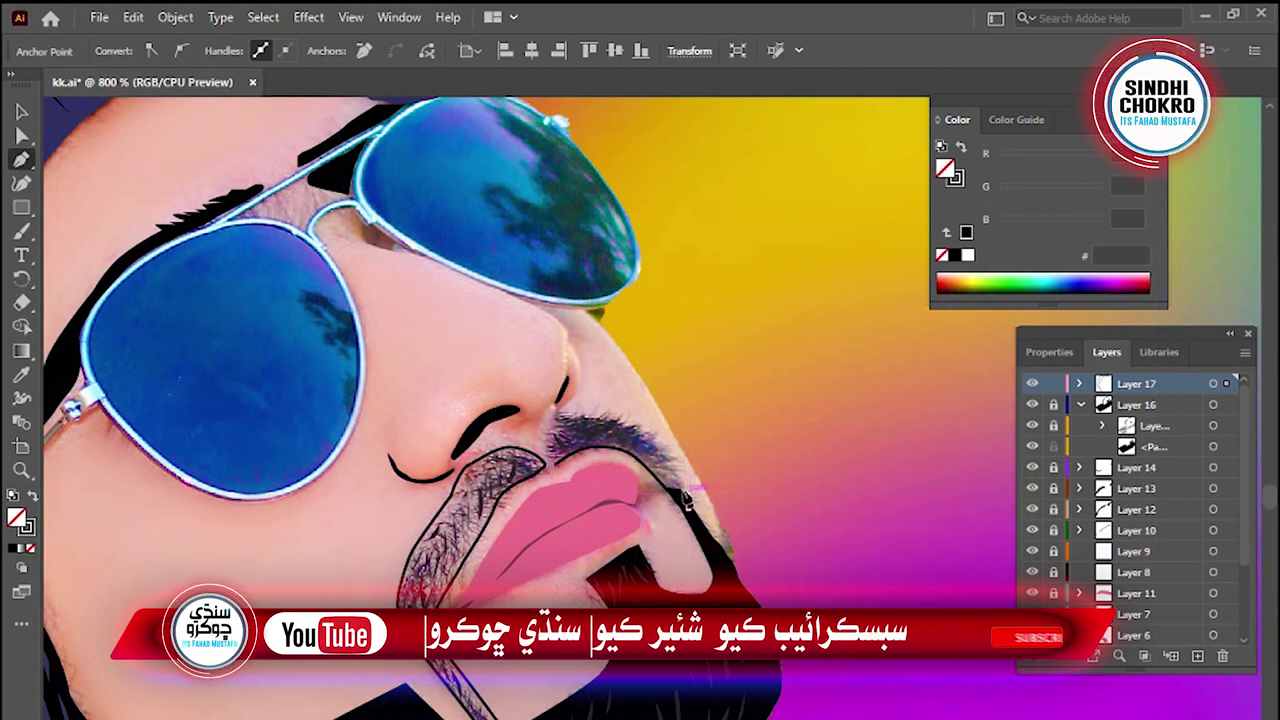
{"action": "left_click_drag", "start_coordinate": [648, 438], "coordinate": [650, 438]}
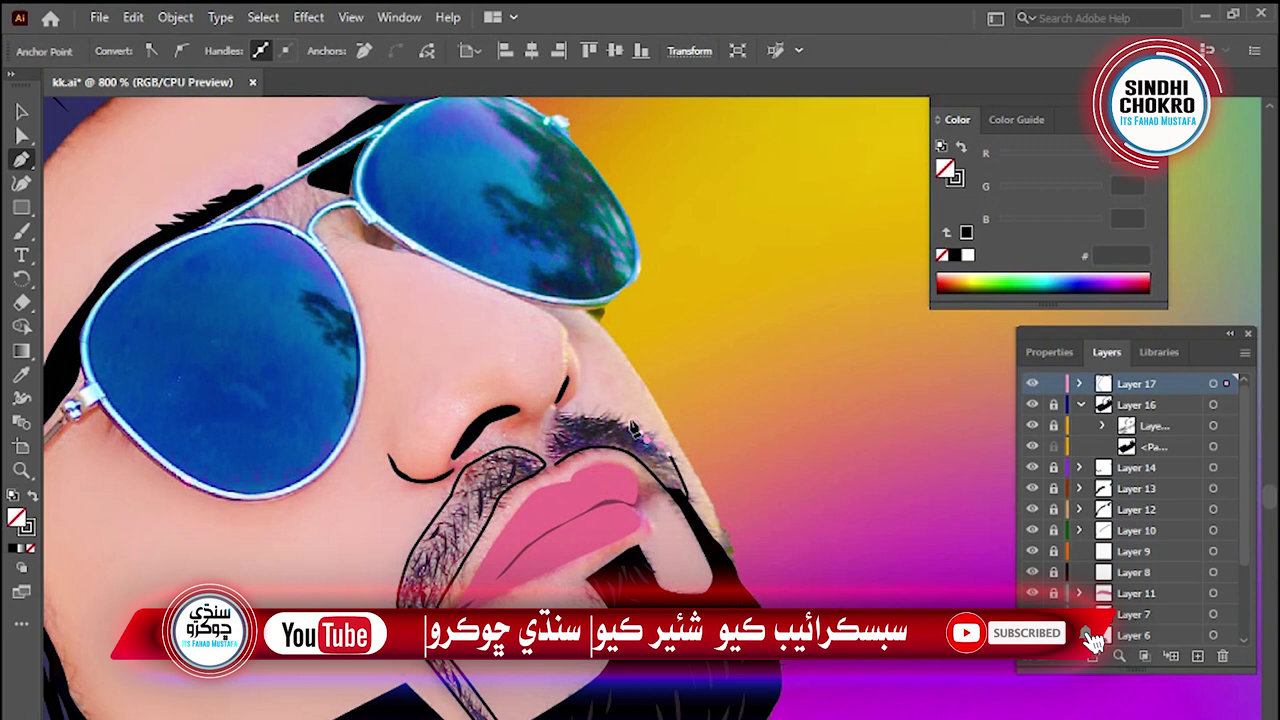
{"action": "left_click_drag", "start_coordinate": [582, 416], "coordinate": [549, 412]}
{"action": "left_click_drag", "start_coordinate": [550, 463], "coordinate": [553, 472]}
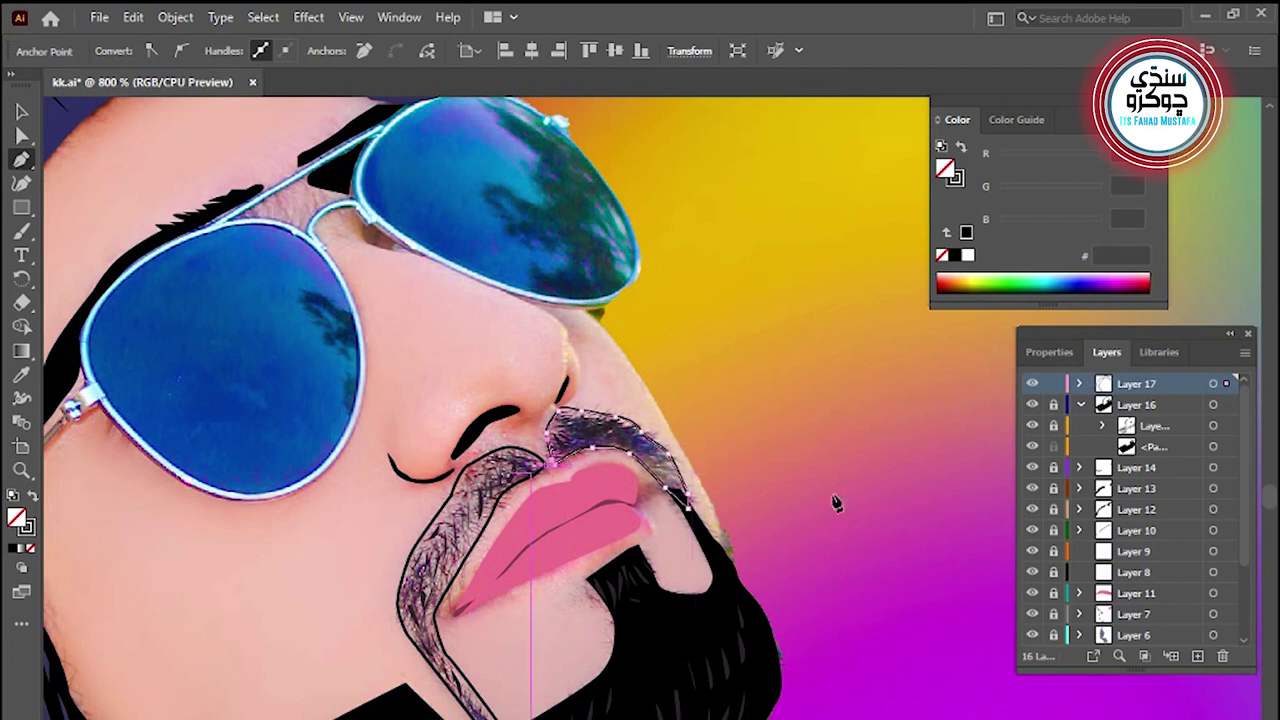
Fill both mustache and chin-strip paths solid black and move Layer 16 above Layer 17
{"action": "key", "text": "v"}
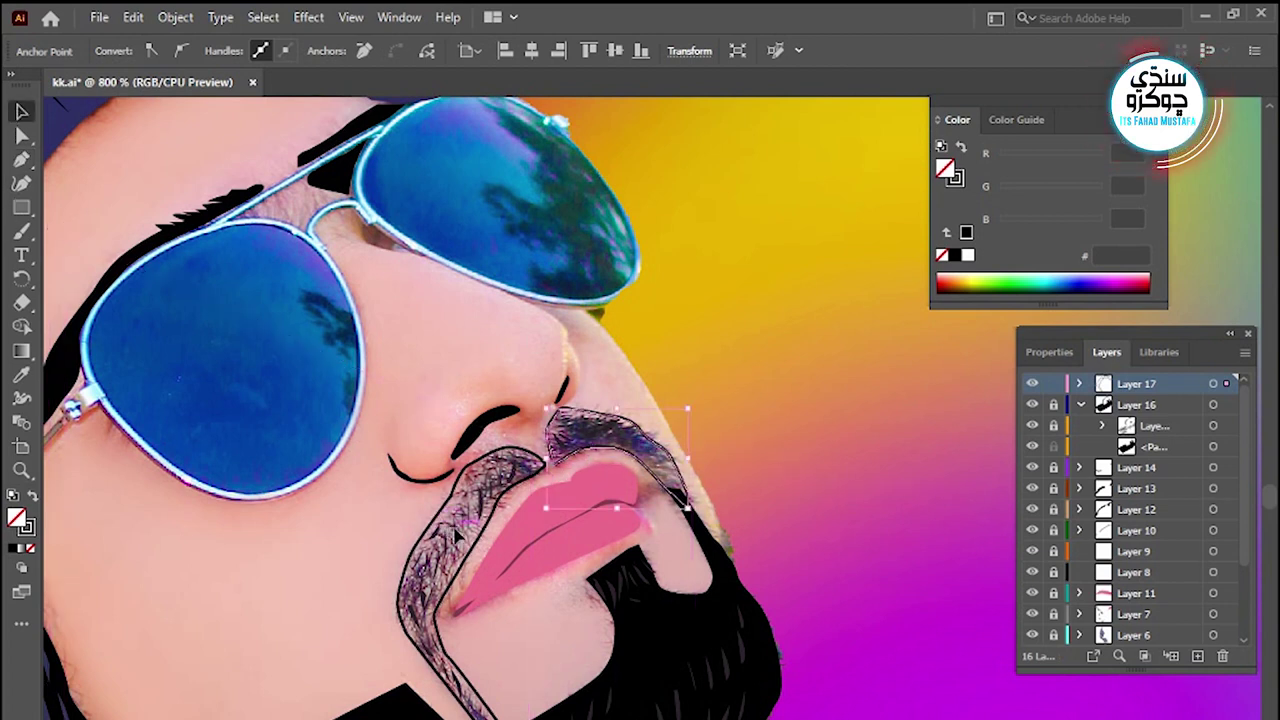
{"action": "left_click", "coordinate": [472, 543], "text": "shift"}
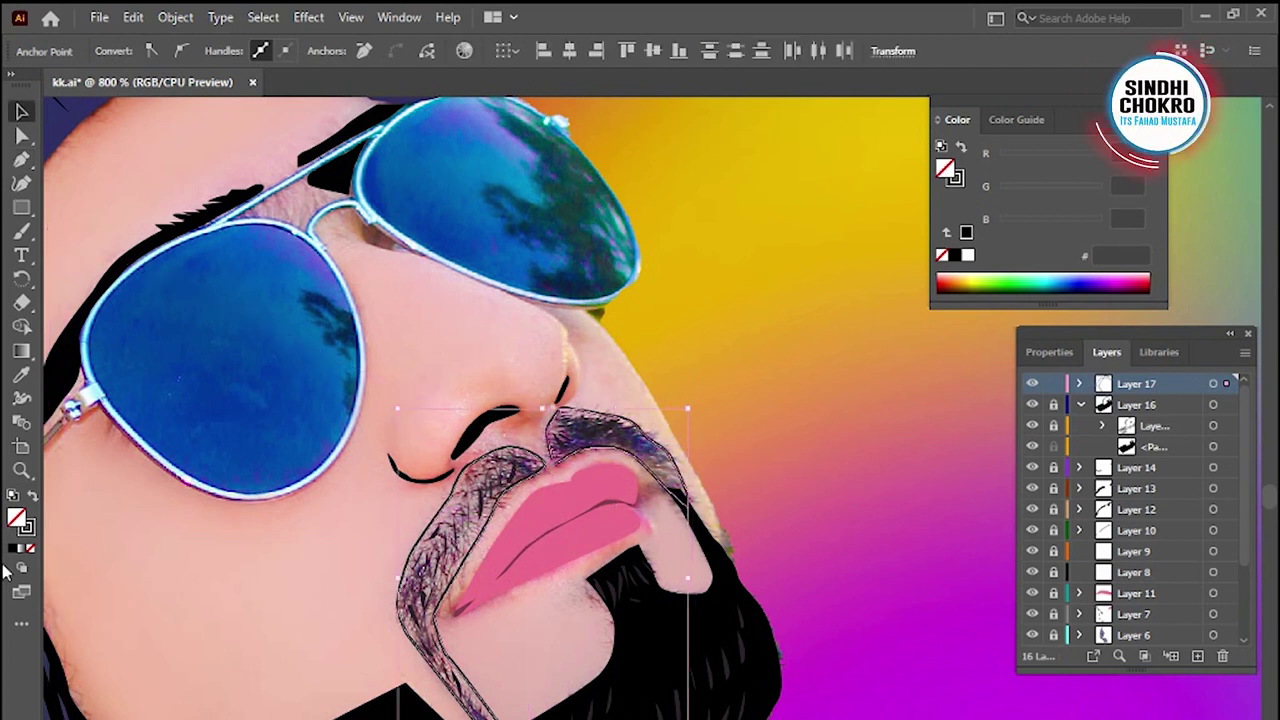
{"action": "left_click", "coordinate": [31, 499]}
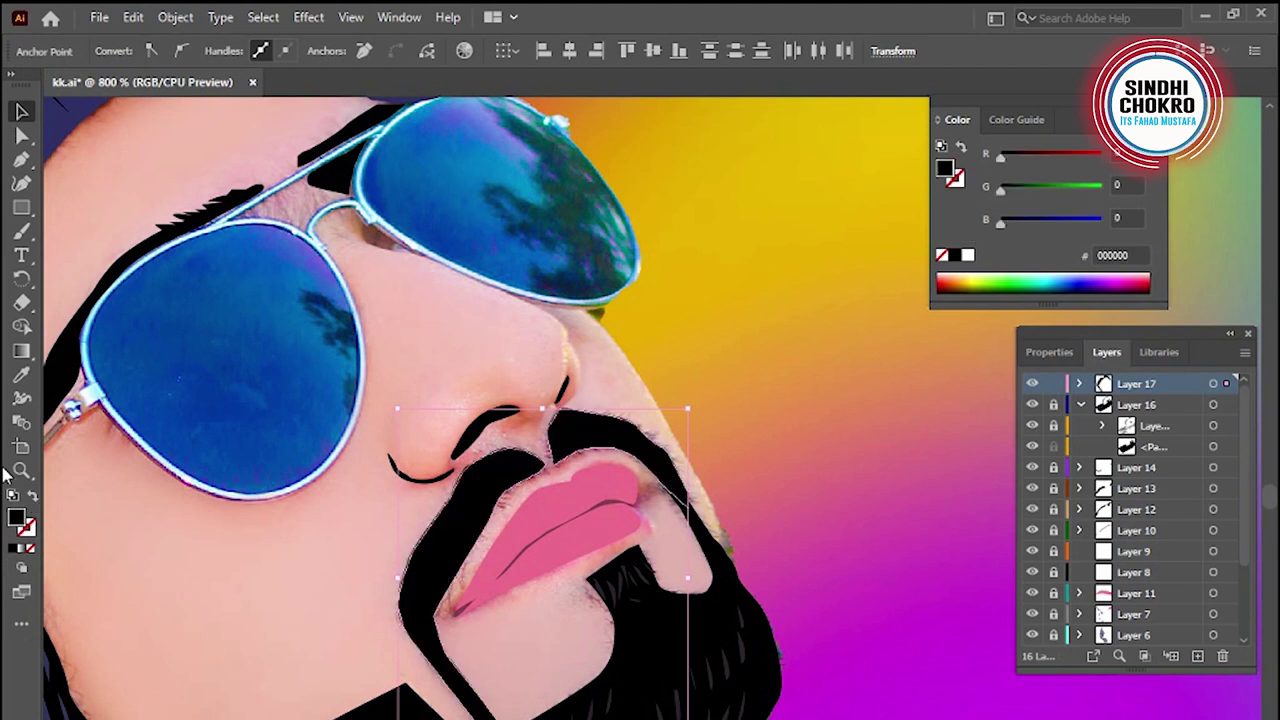
{"action": "left_click", "coordinate": [283, 572]}
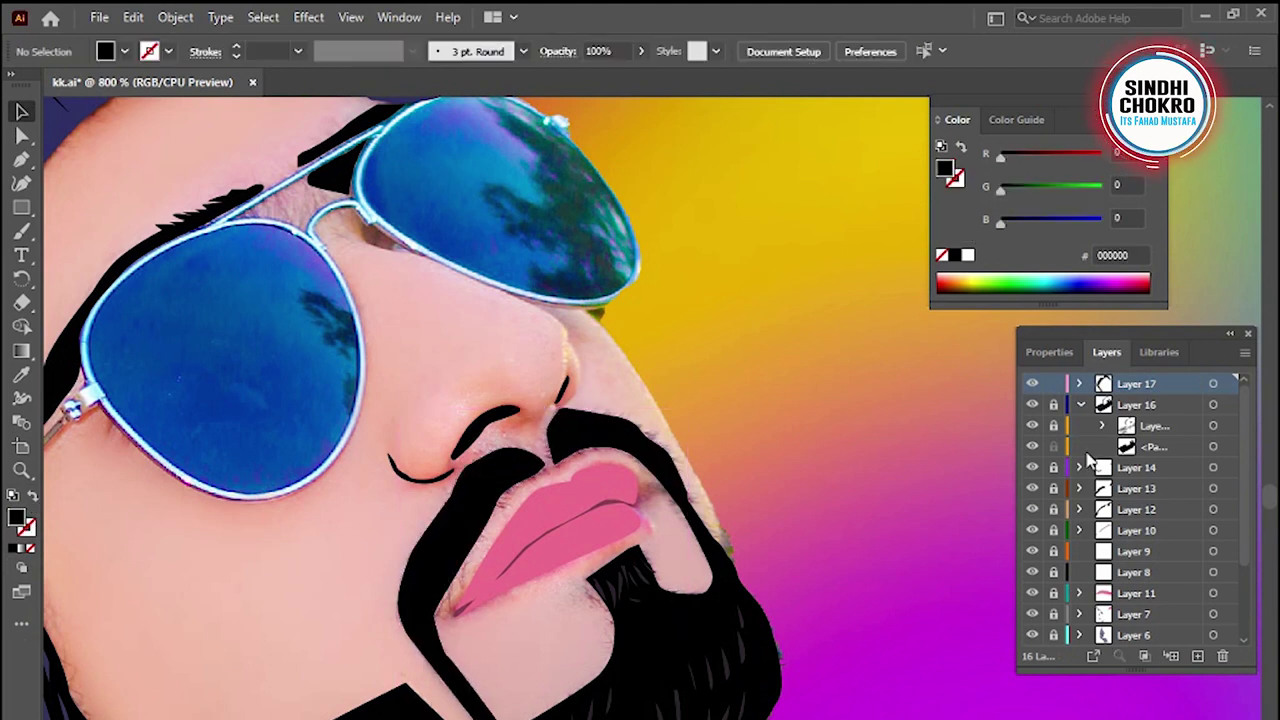
{"action": "left_click_drag", "start_coordinate": [1106, 411], "coordinate": [1106, 378]}
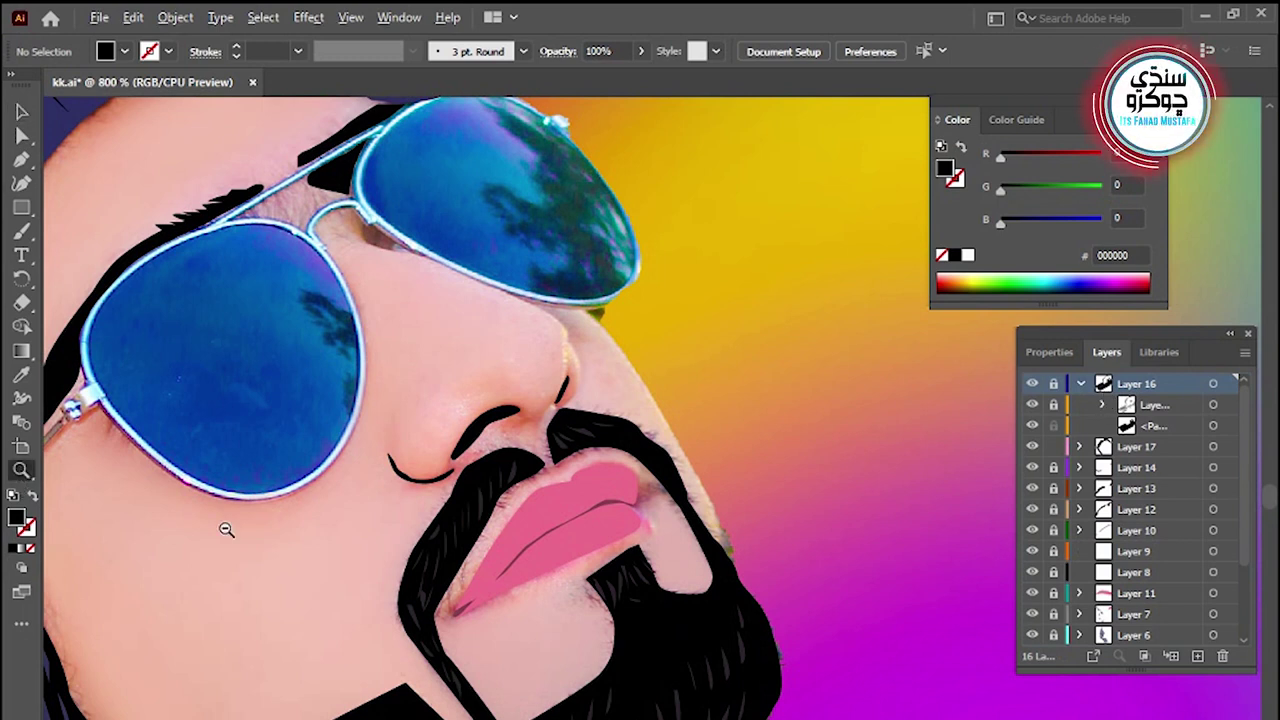
Zoom out to check the portrait with the photo layer hidden, then zoom back onto the mustache
{"action": "left_click", "coordinate": [21, 469]}
{"action": "left_click", "coordinate": [371, 557], "text": "alt"}
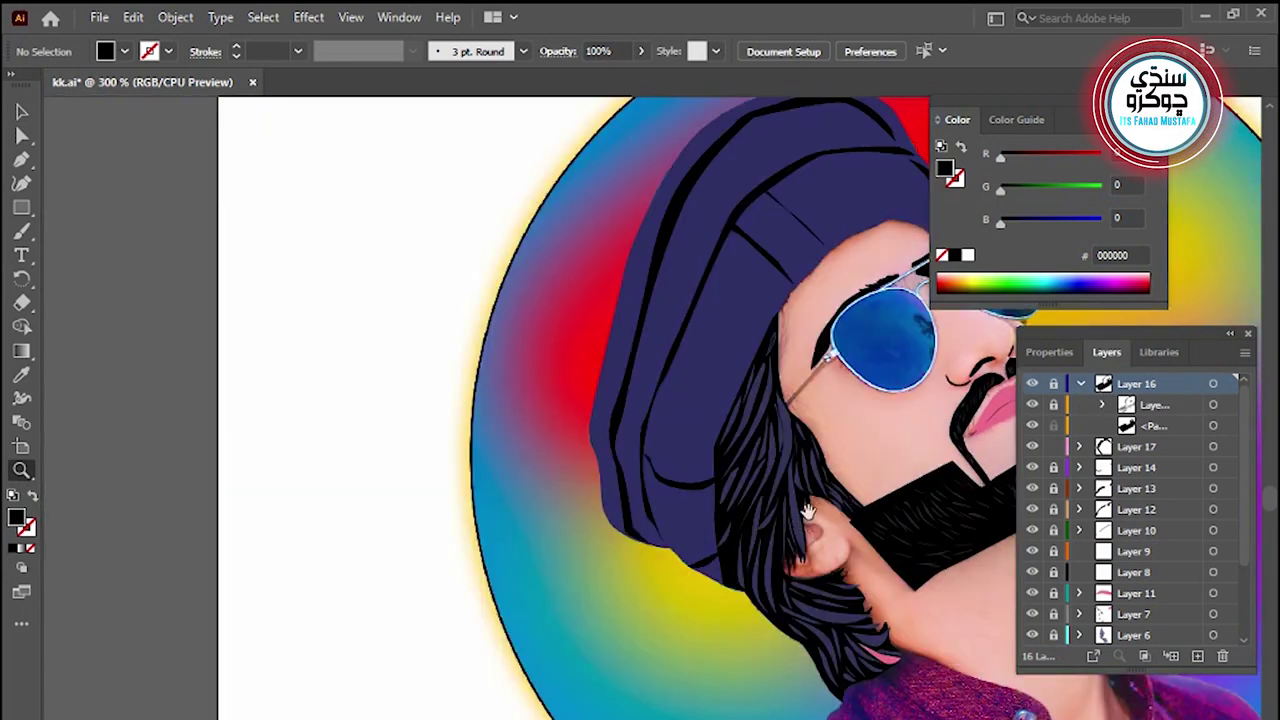
{"action": "left_click", "coordinate": [398, 630], "text": "alt"}
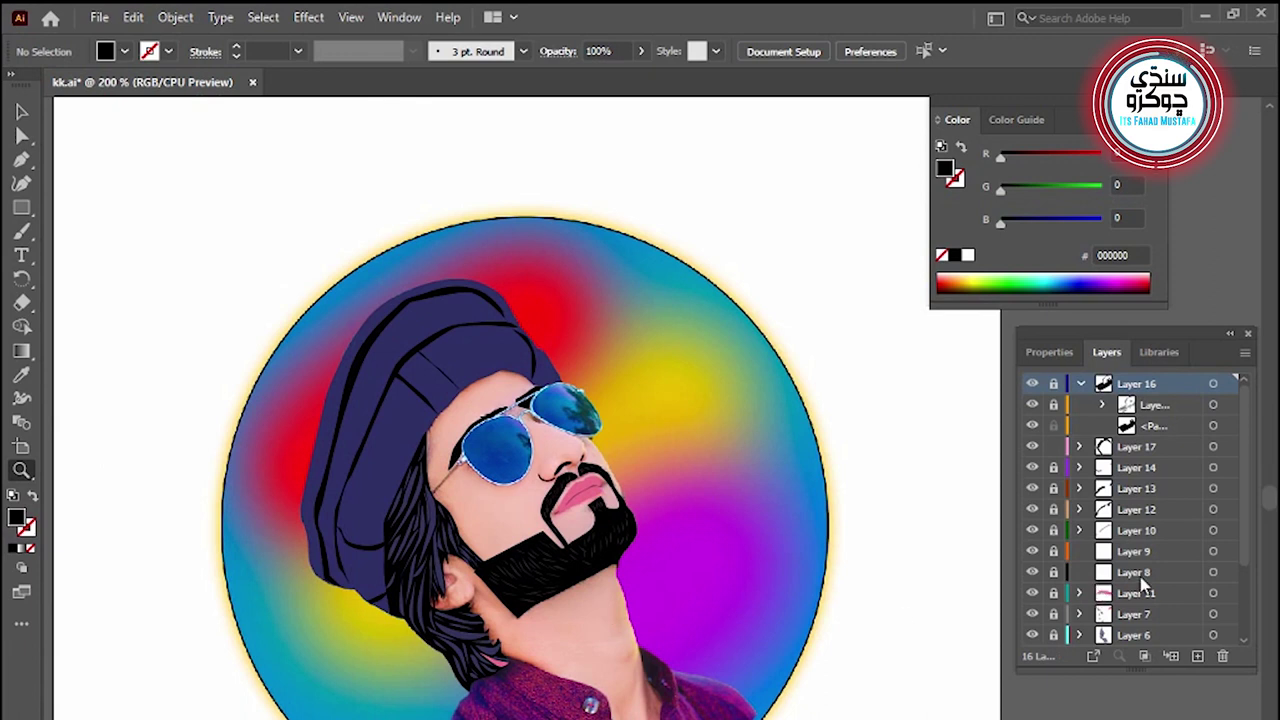
{"action": "scroll", "coordinate": [1143, 585], "scroll_direction": "down", "scroll_amount": 3}
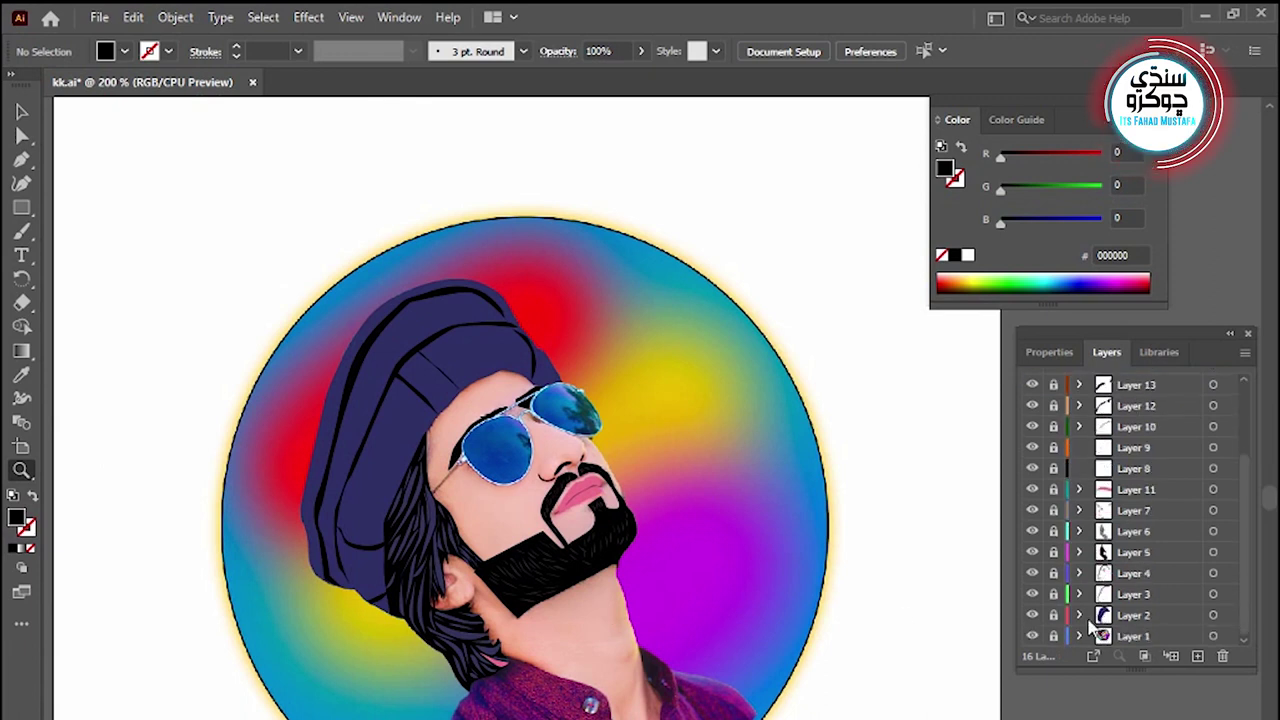
{"action": "left_click", "coordinate": [1032, 636]}
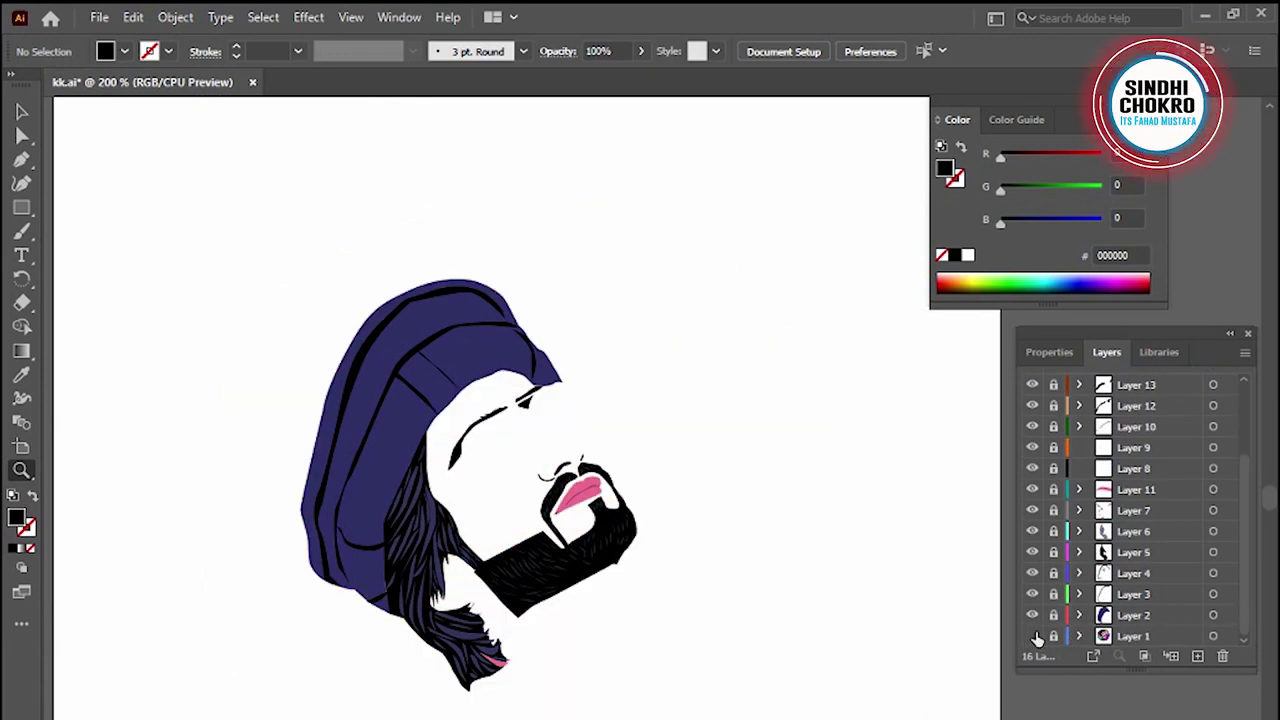
{"action": "left_click", "coordinate": [1032, 636]}
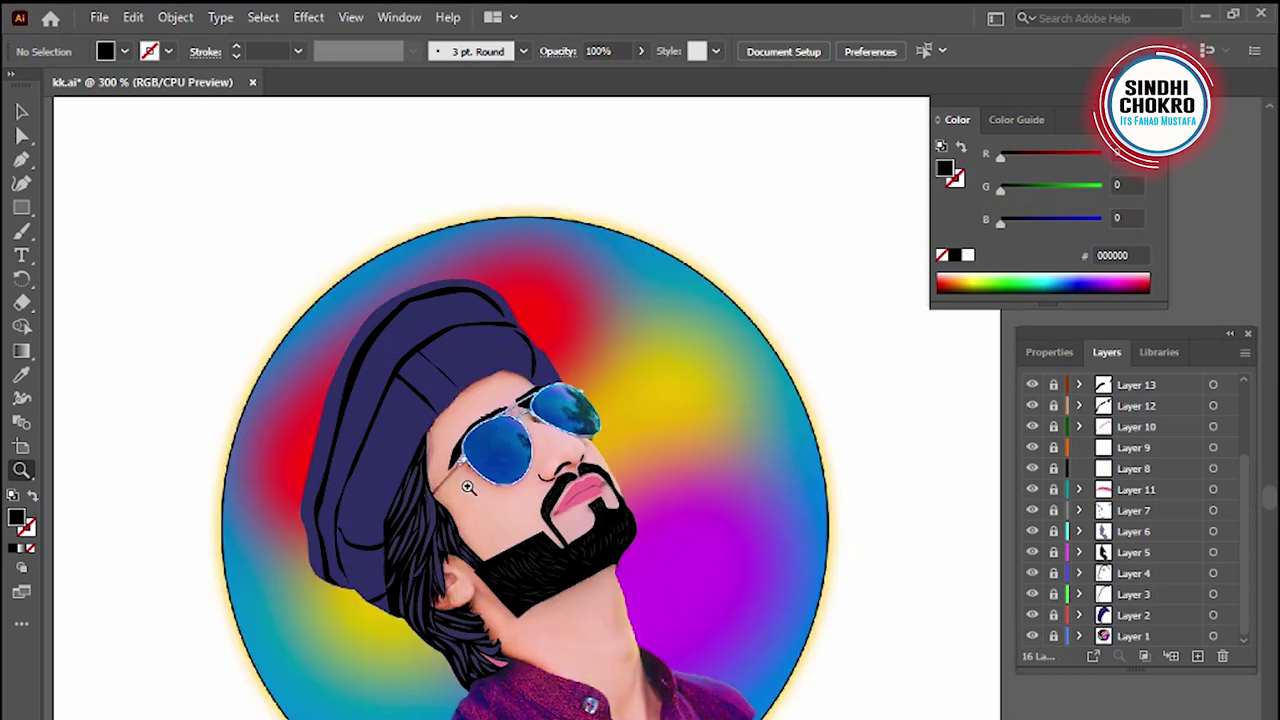
{"action": "left_click", "coordinate": [467, 487]}
{"action": "left_click", "coordinate": [718, 505]}
{"action": "left_click", "coordinate": [741, 509]}
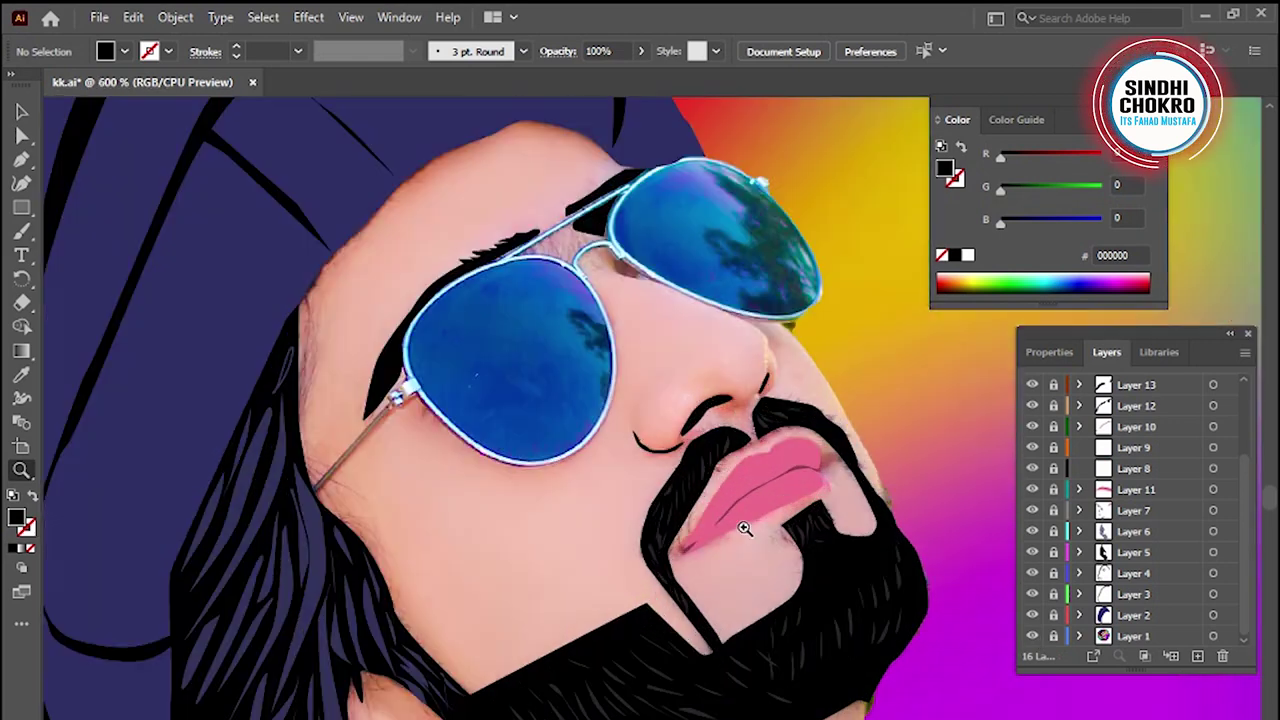
Select Layer 16 and add the new Layer 18 above it
{"action": "left_click", "coordinate": [18, 109]}
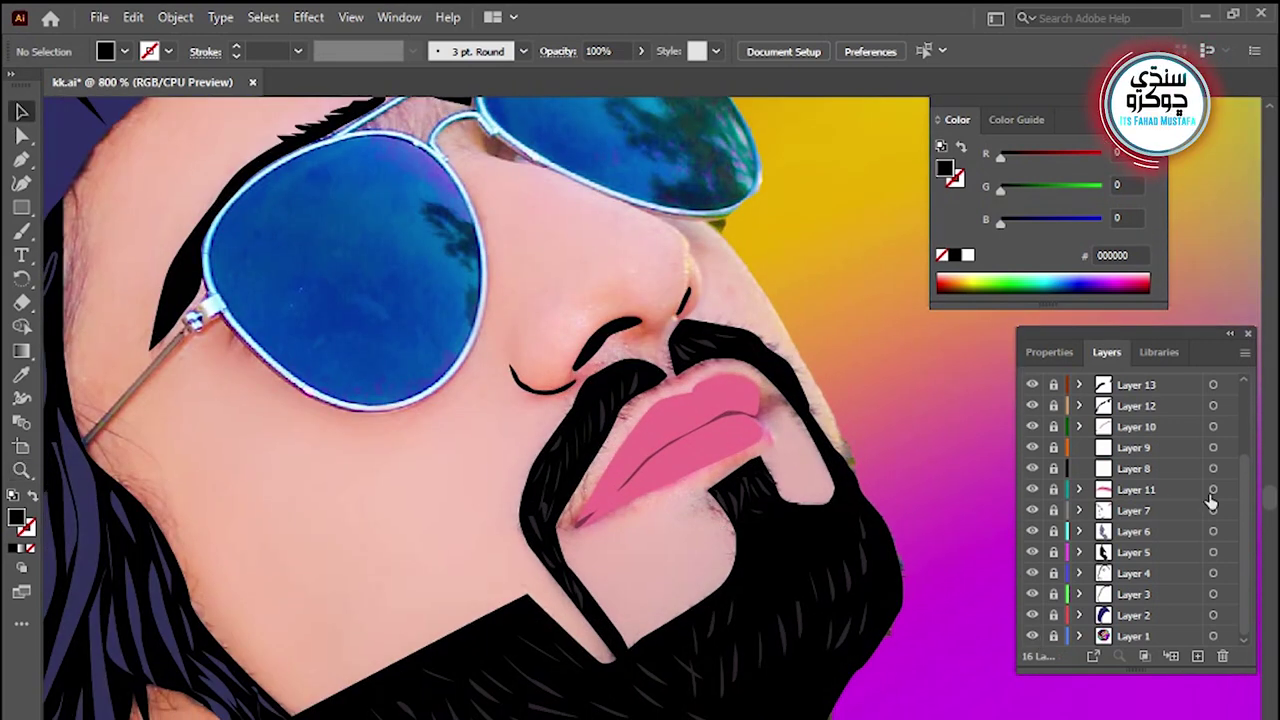
{"action": "scroll", "coordinate": [1140, 460], "scroll_direction": "up", "scroll_amount": 3}
{"action": "left_click", "coordinate": [1137, 410]}
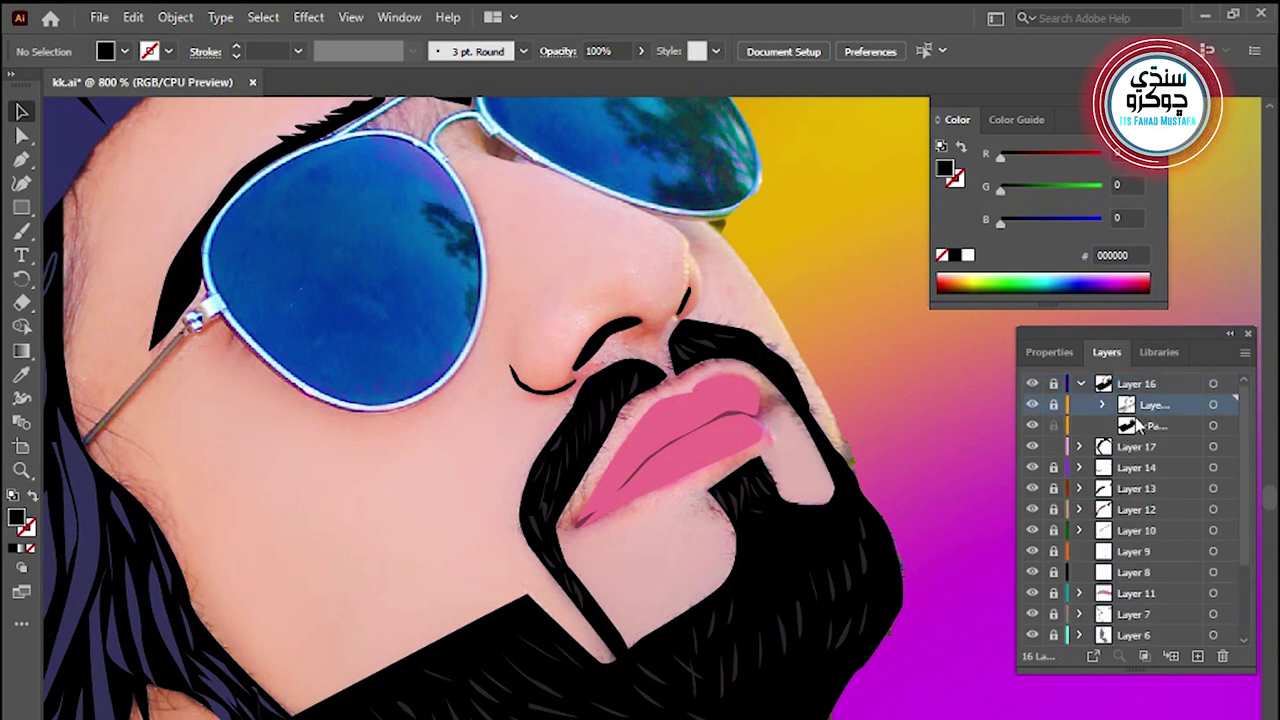
{"action": "left_click", "coordinate": [1103, 385]}
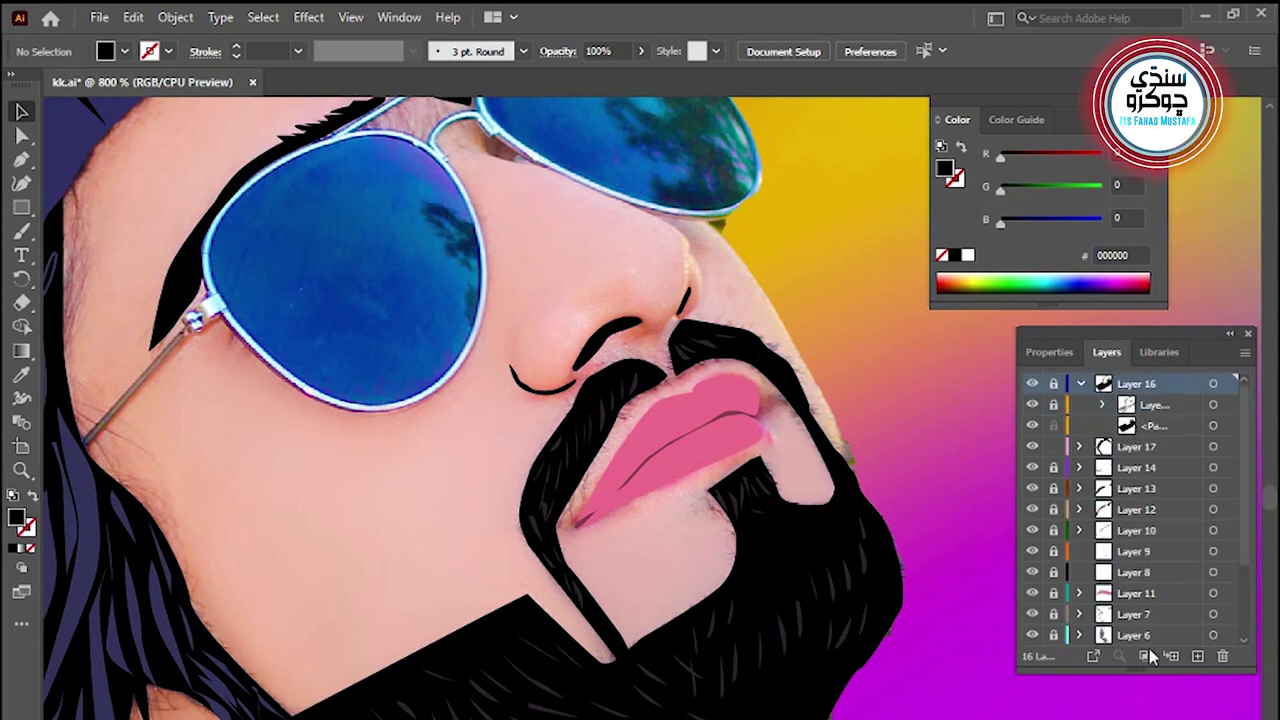
{"action": "left_click", "coordinate": [1197, 656]}
{"action": "scroll", "coordinate": [489, 534], "scroll_direction": "up", "scroll_amount": 5}
{"action": "scroll", "coordinate": [363, 586], "scroll_direction": "left", "scroll_amount": 5}
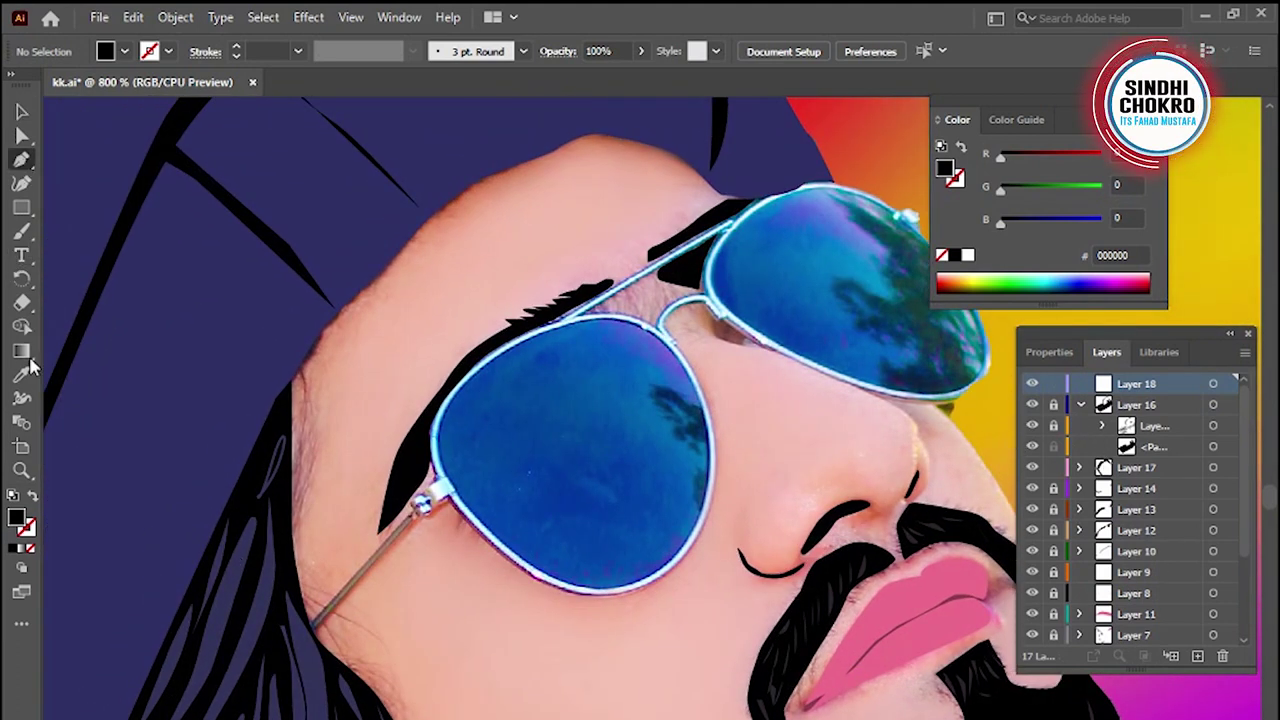
Set a light grey fill and trace the glasses arm path up to the hinge
{"action": "double_click", "coordinate": [16, 517]}
{"action": "left_click_drag", "start_coordinate": [400, 476], "coordinate": [655, 470]}
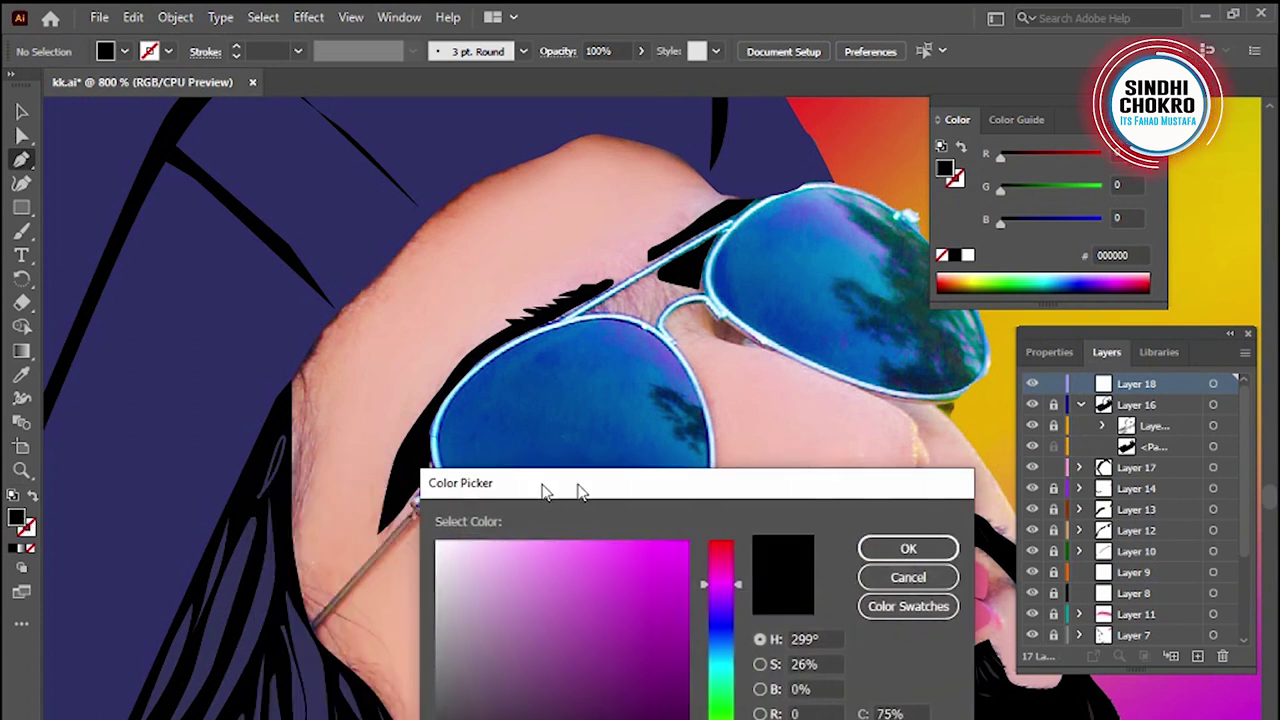
{"action": "left_click_drag", "start_coordinate": [524, 627], "coordinate": [522, 613]}
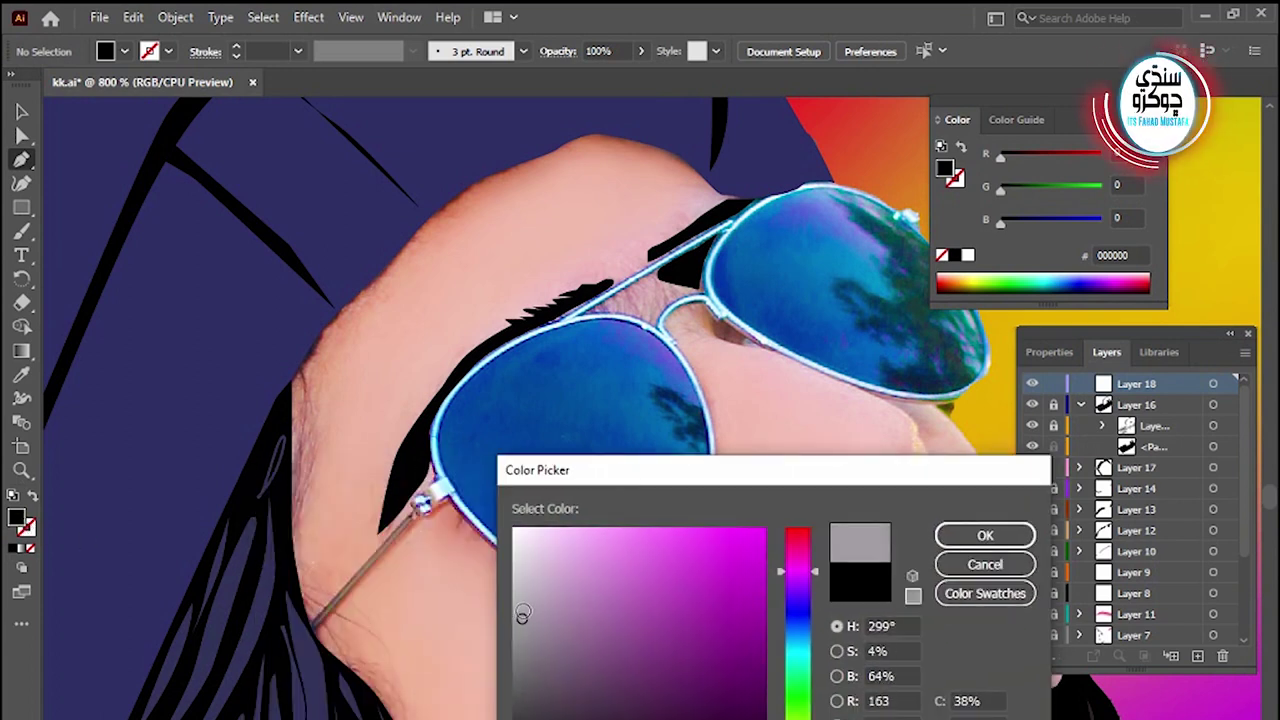
{"action": "left_click", "coordinate": [985, 536]}
{"action": "left_click", "coordinate": [310, 632]}
{"action": "mouse_move", "coordinate": [418, 512]}
{"action": "left_mouse_down"}
{"action": "mouse_move", "coordinate": [418, 530]}
{"action": "mouse_move", "coordinate": [456, 500]}
{"action": "left_mouse_up"}
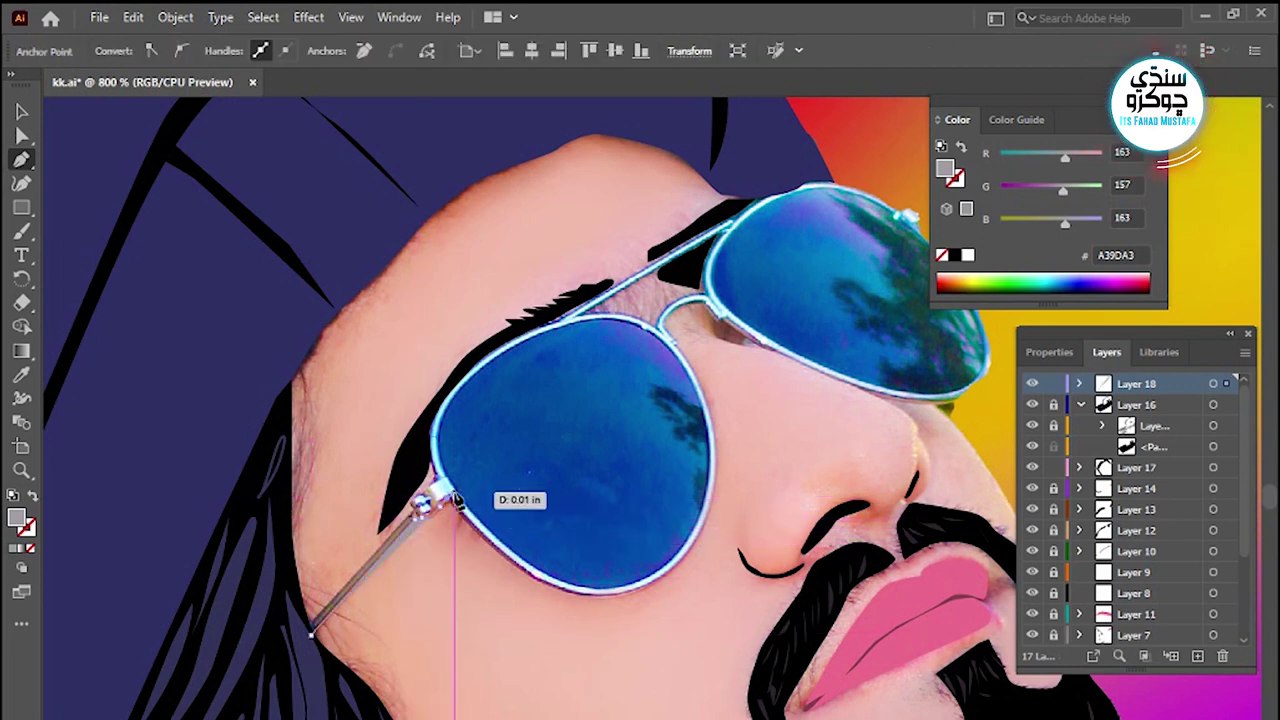
{"action": "mouse_move", "coordinate": [450, 485]}
{"action": "left_mouse_down"}
{"action": "mouse_move", "coordinate": [332, 614]}
{"action": "mouse_move", "coordinate": [5, 575]}
{"action": "left_mouse_up"}
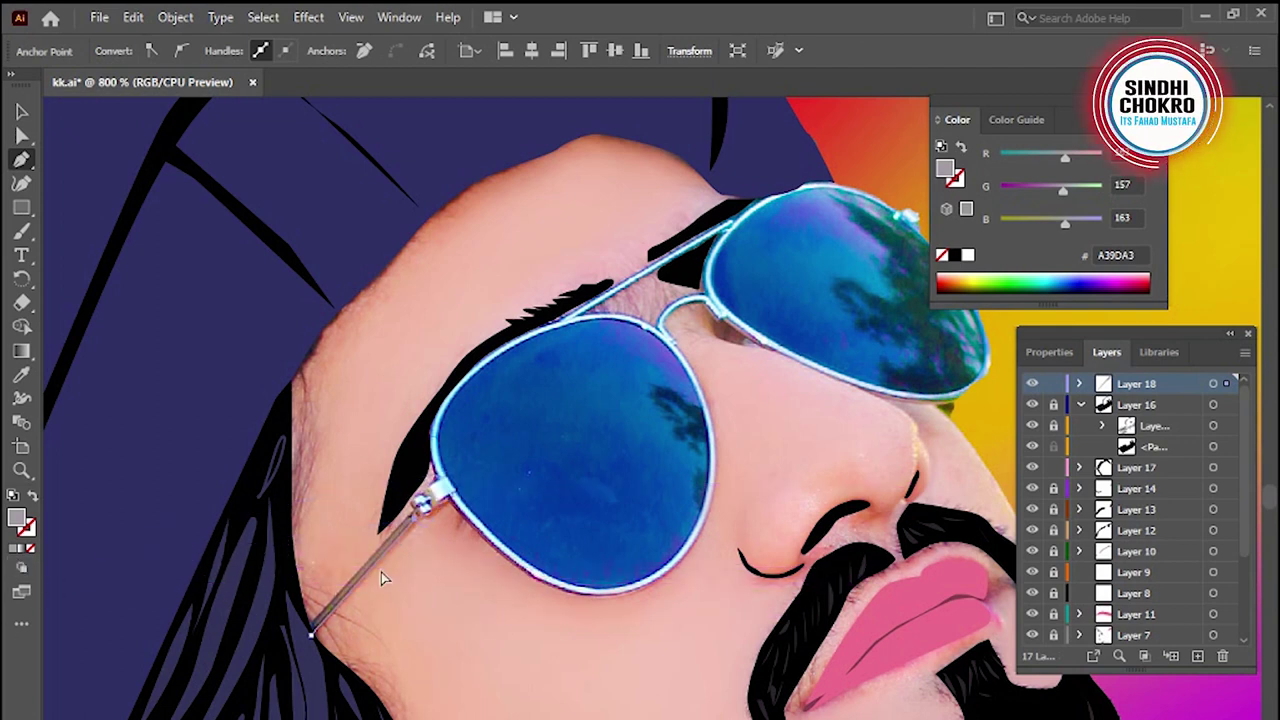
Reset colours, choose a near-white then no fill, and start the lens frame path at the hinge
{"action": "double_click", "coordinate": [18, 520]}
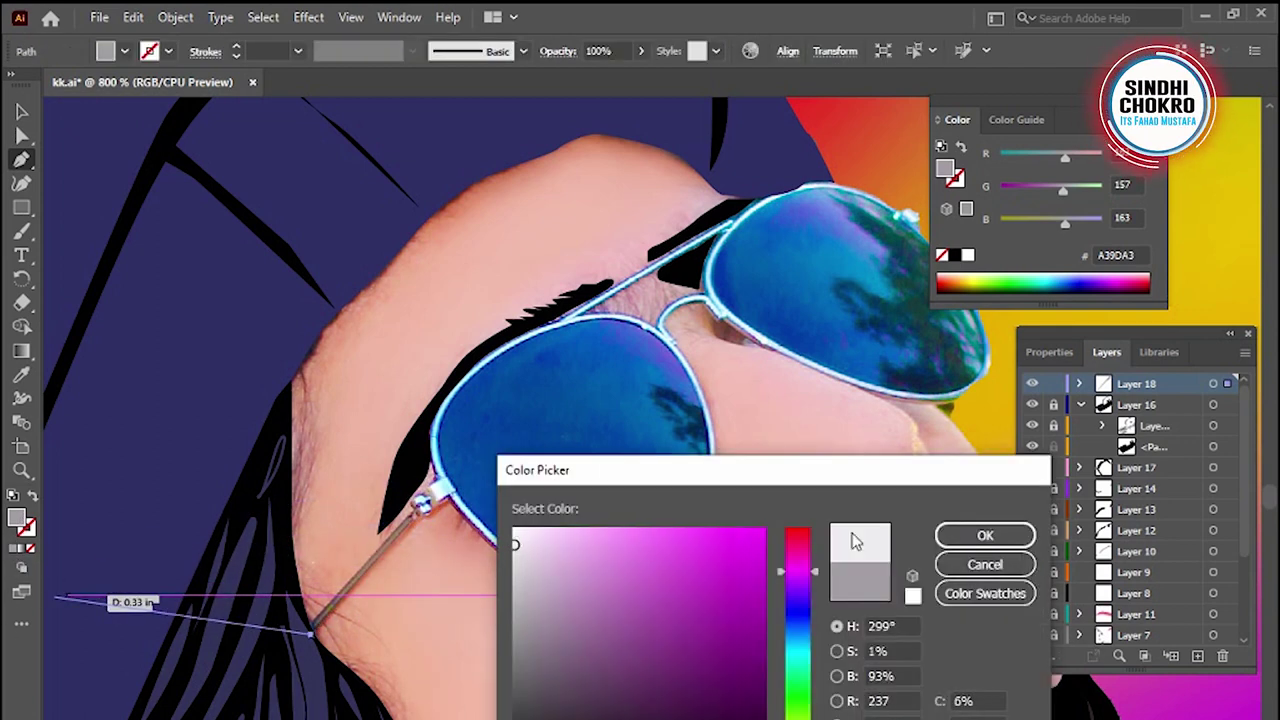
{"action": "left_click", "coordinate": [985, 537]}
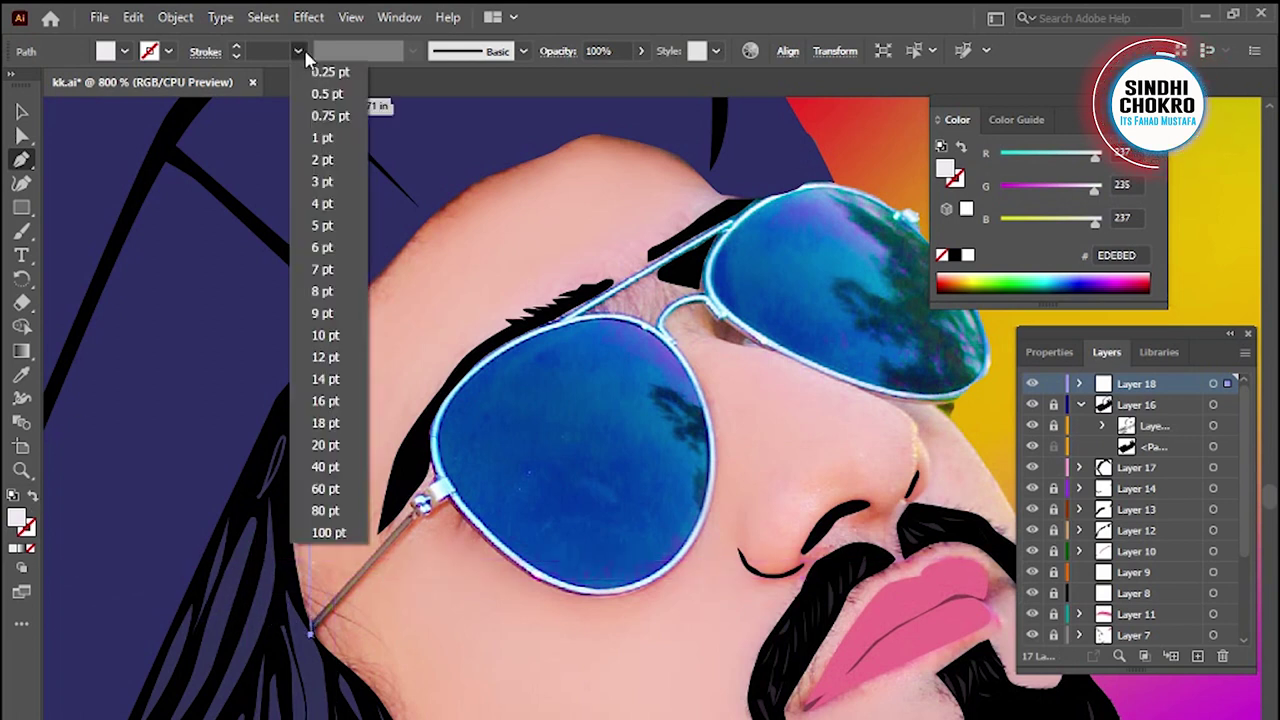
{"action": "key", "text": "d"}
{"action": "left_click", "coordinate": [33, 495]}
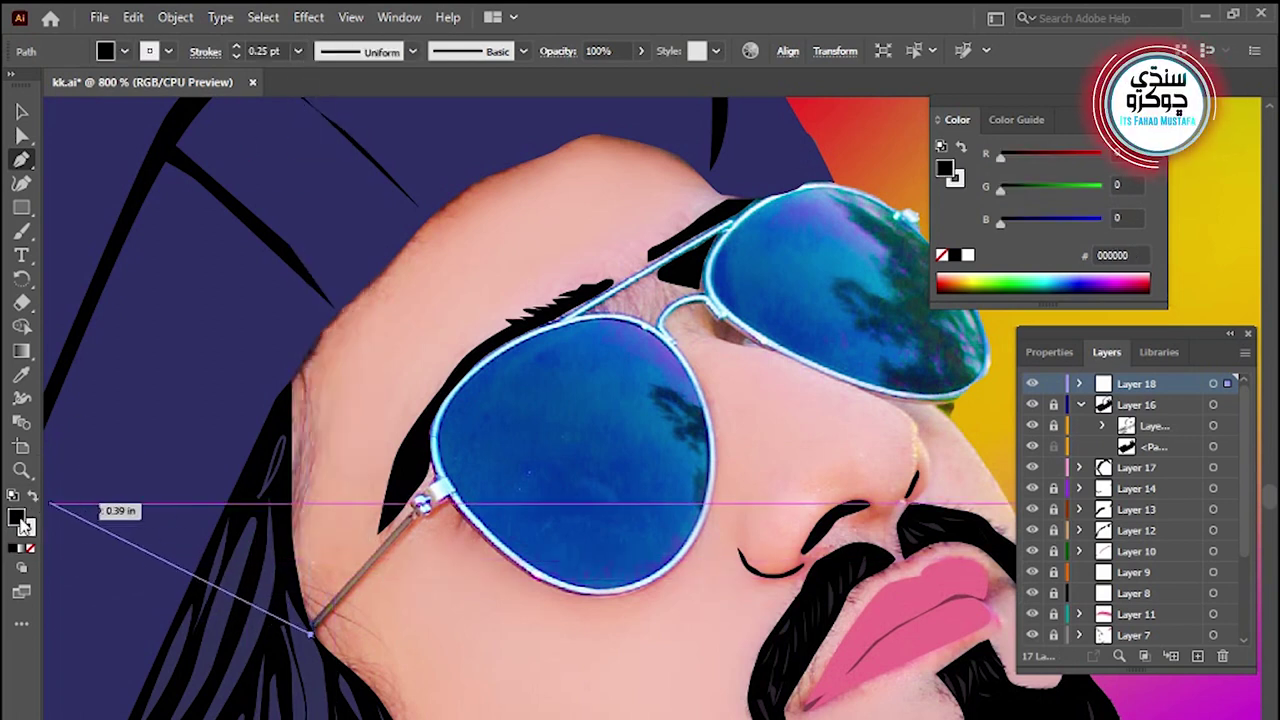
{"action": "double_click", "coordinate": [18, 520]}
{"action": "left_click_drag", "start_coordinate": [550, 557], "coordinate": [516, 529]}
{"action": "left_click", "coordinate": [985, 535]}
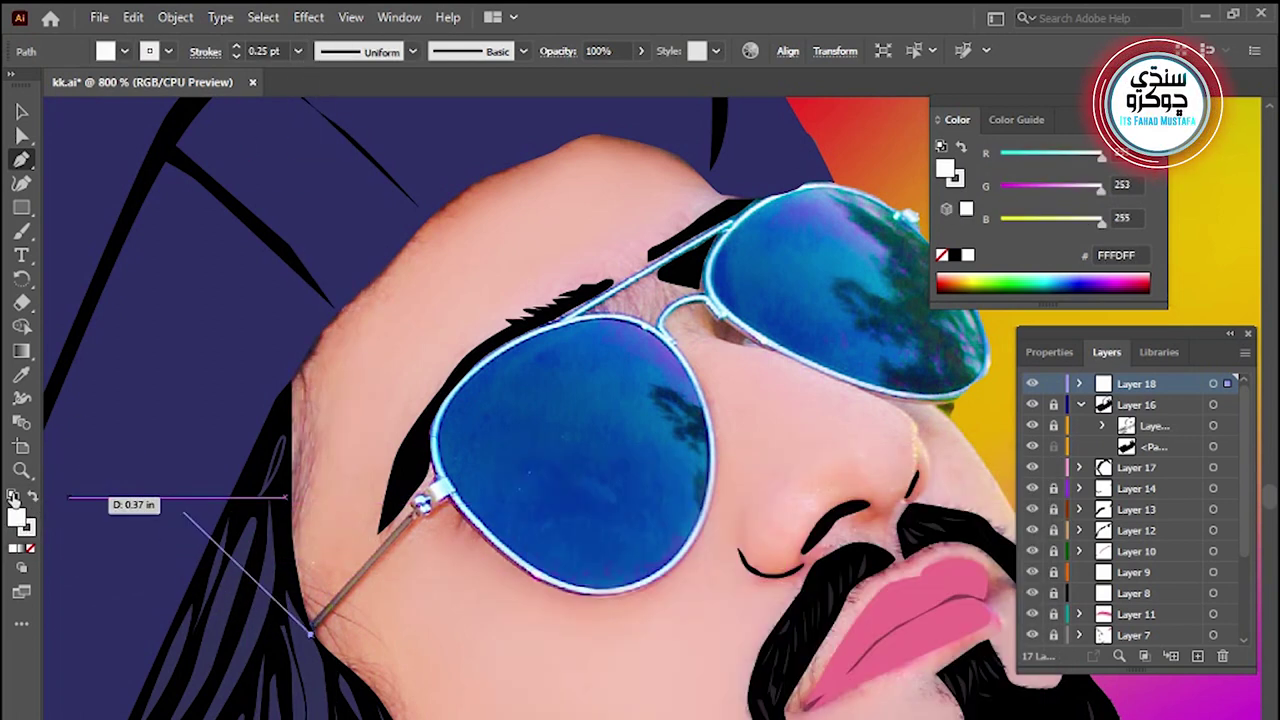
{"action": "left_click", "coordinate": [30, 548]}
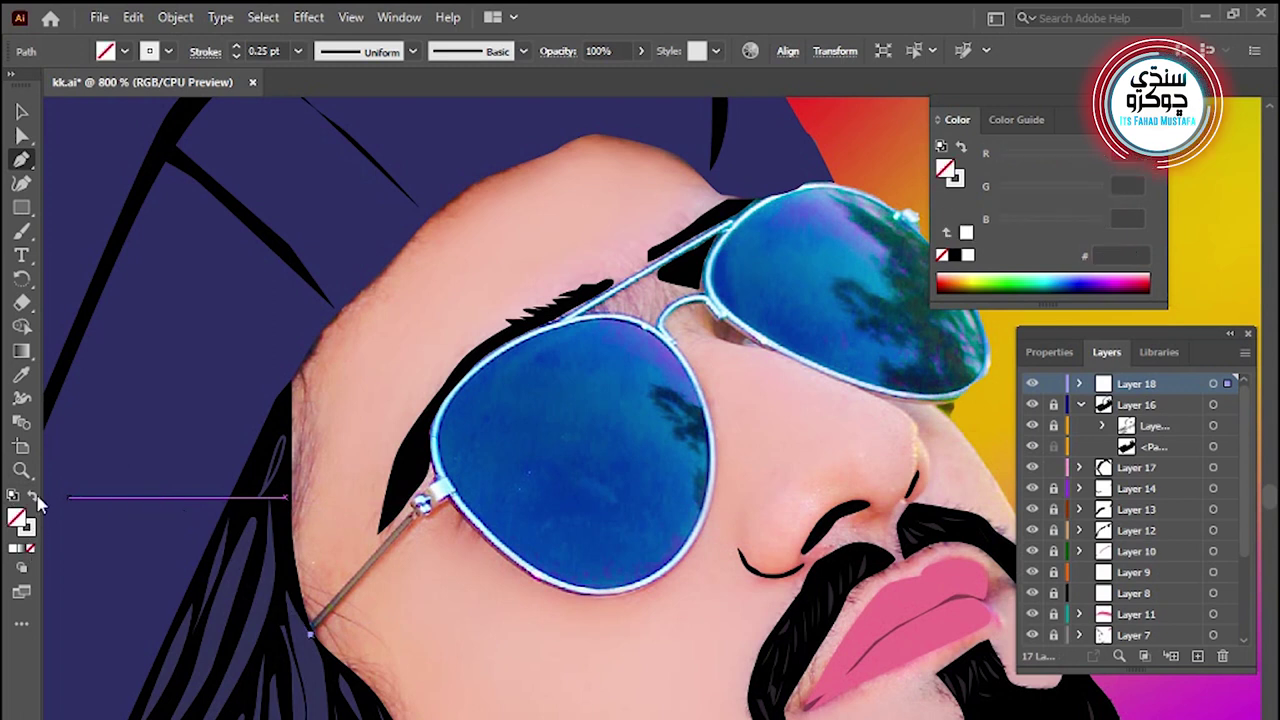
{"action": "left_click", "coordinate": [420, 512]}
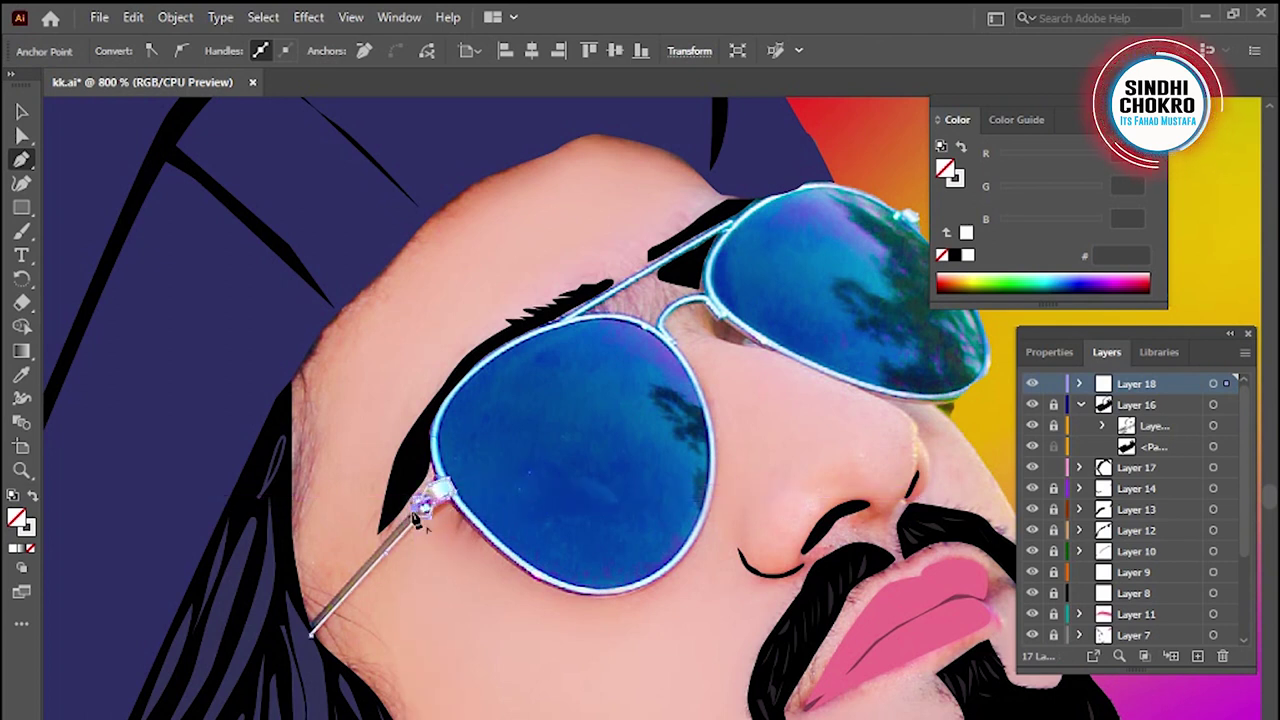
Zoom in to 1600% and trace the frame path from the hinge along the lens edge
{"action": "key", "text": "ctrl+equal"}
{"action": "key", "text": "ctrl+equal"}
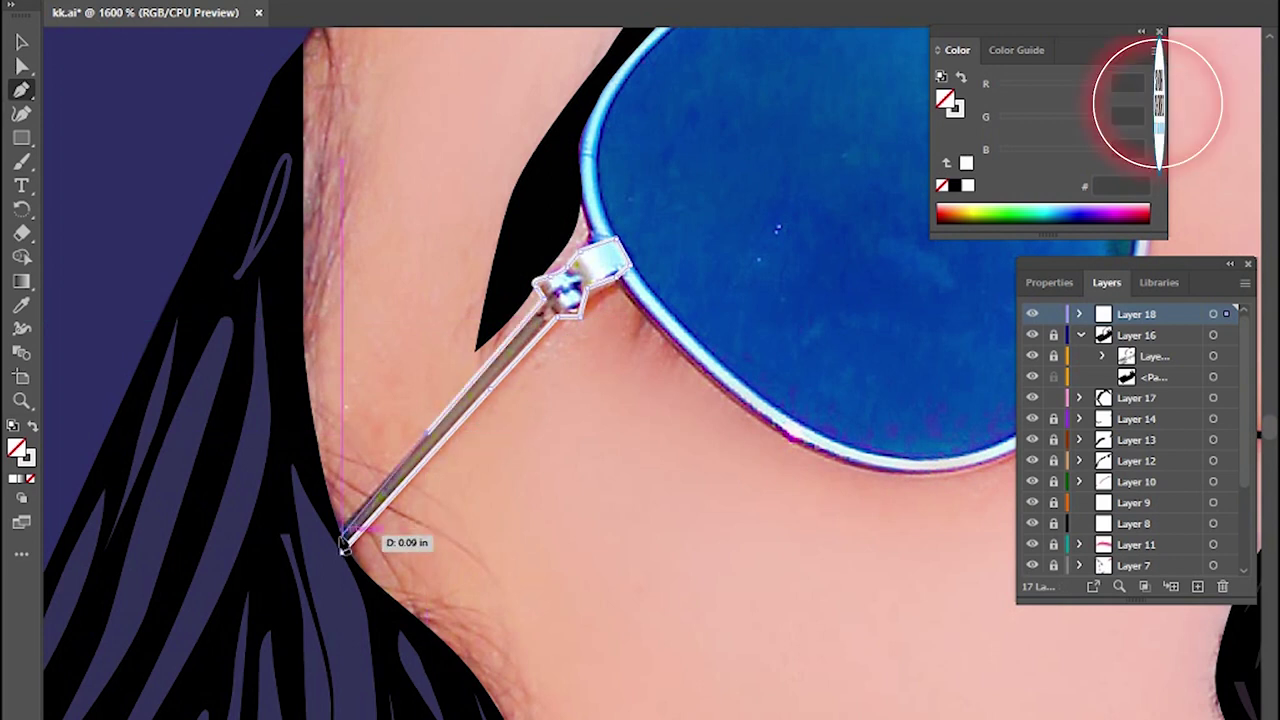
{"action": "scroll", "coordinate": [543, 463], "scroll_direction": "up", "scroll_amount": 3}
{"action": "scroll", "coordinate": [543, 463], "scroll_direction": "right", "scroll_amount": 5}
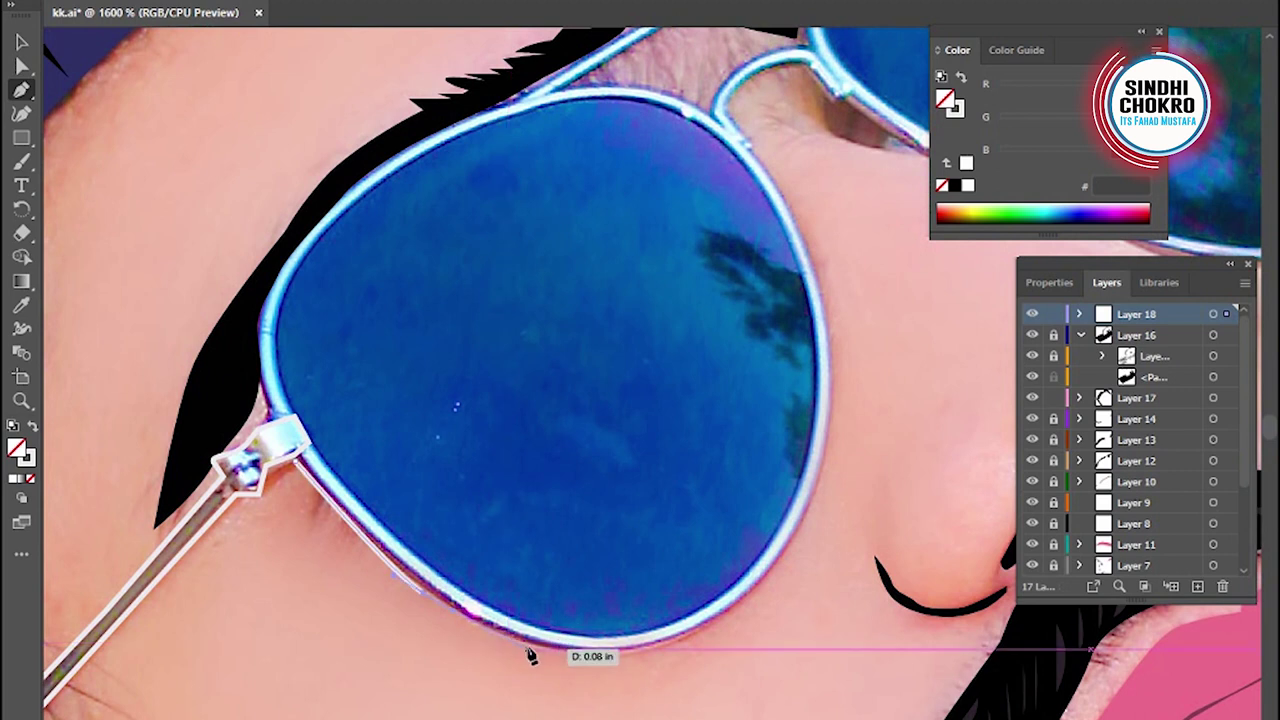
{"action": "left_click", "coordinate": [363, 540]}
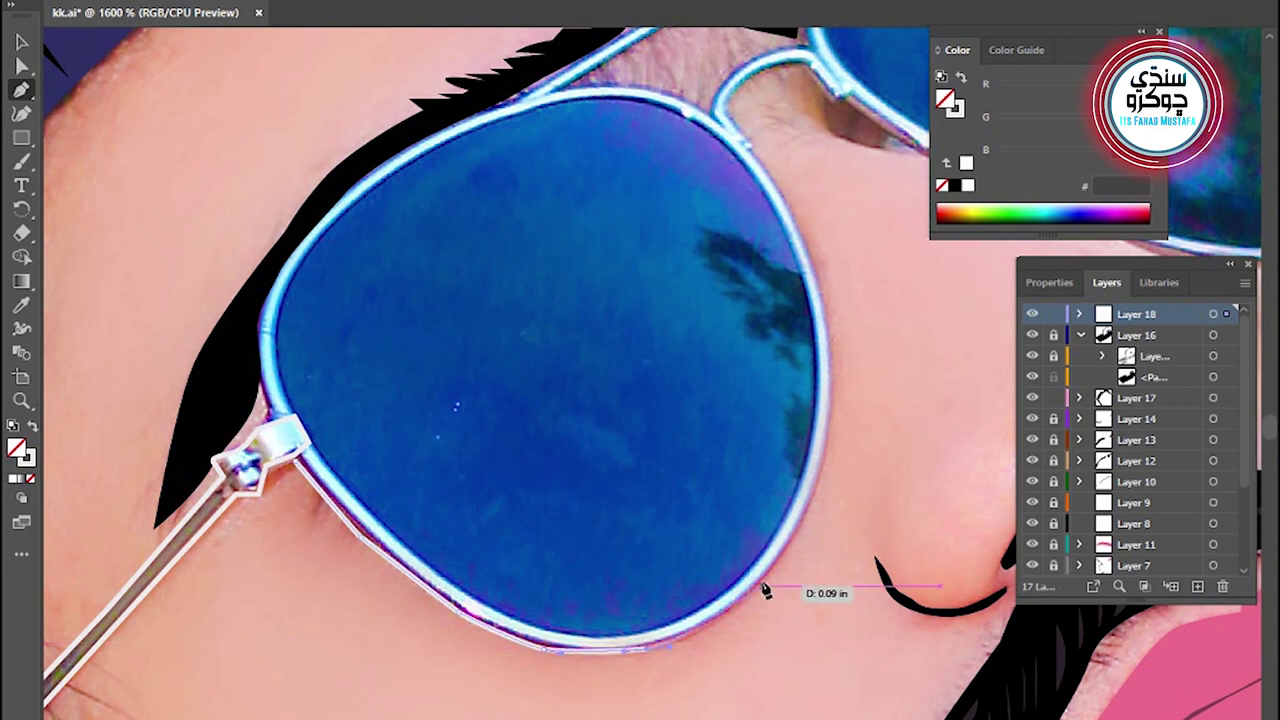
{"action": "left_click_drag", "start_coordinate": [787, 545], "coordinate": [704, 670]}
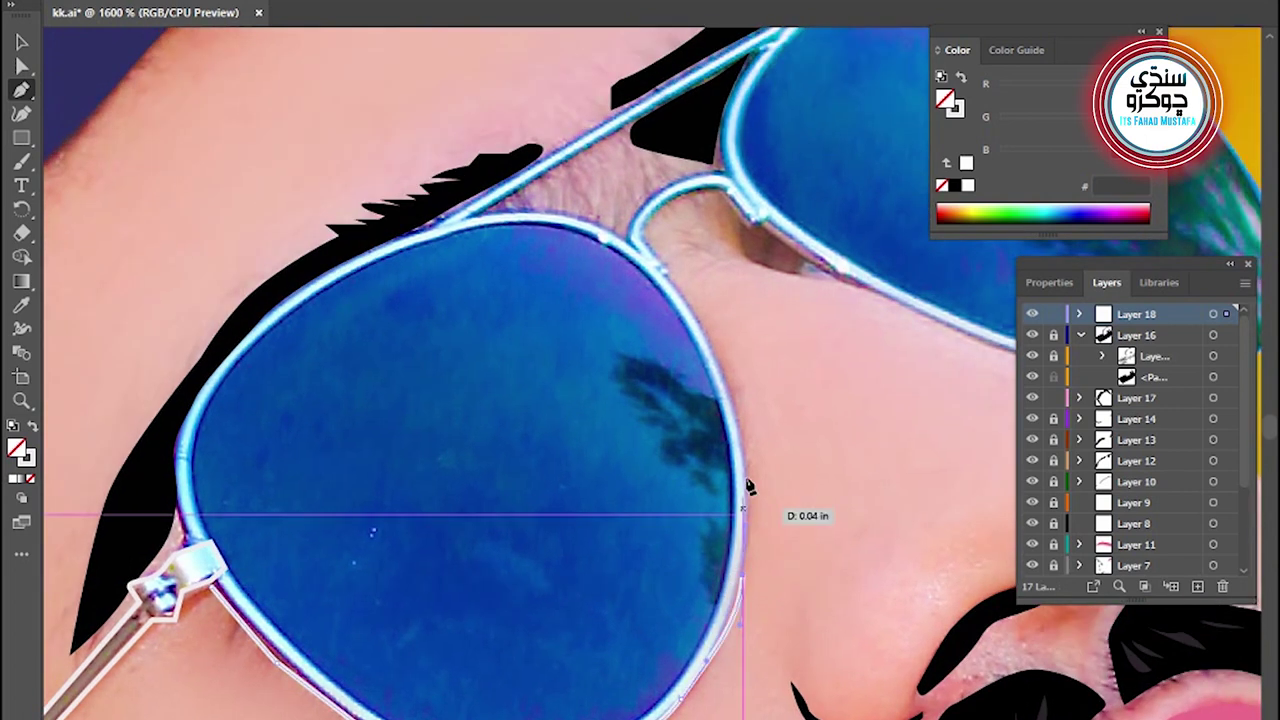
{"action": "scroll", "coordinate": [750, 527], "scroll_direction": "up", "scroll_amount": 2}
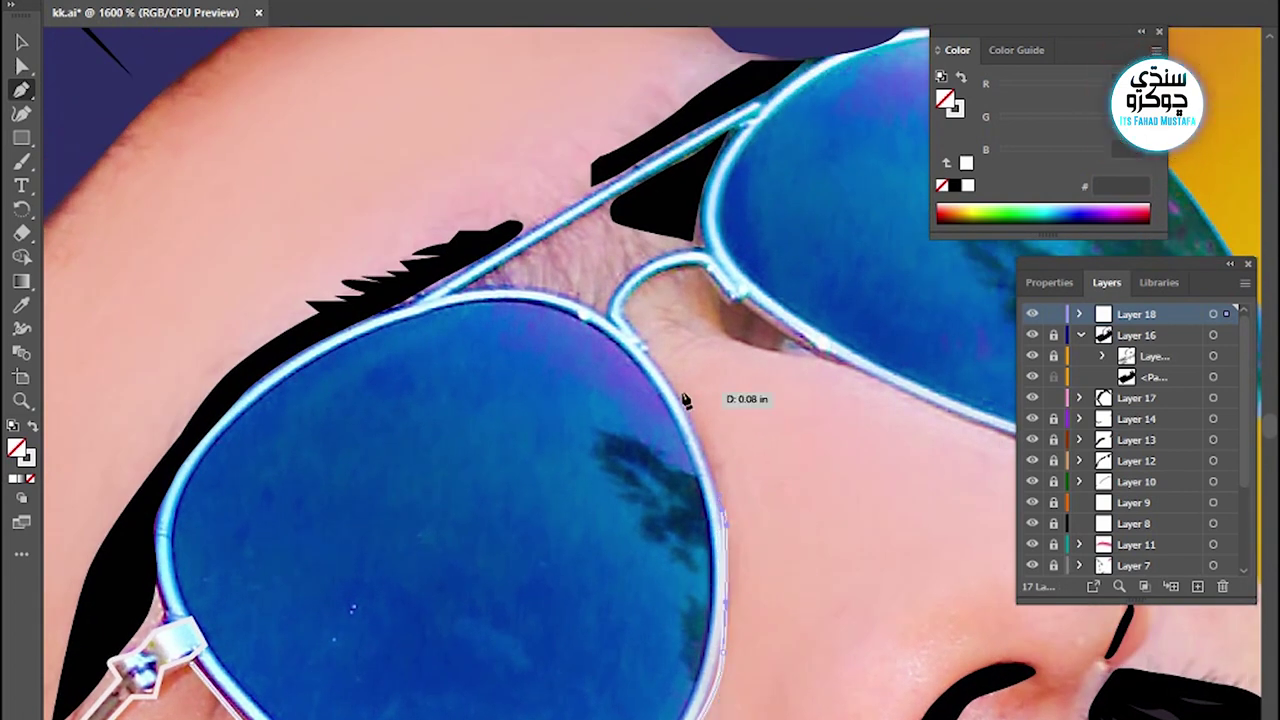
{"action": "scroll", "coordinate": [635, 355], "scroll_direction": "up", "scroll_amount": 1}
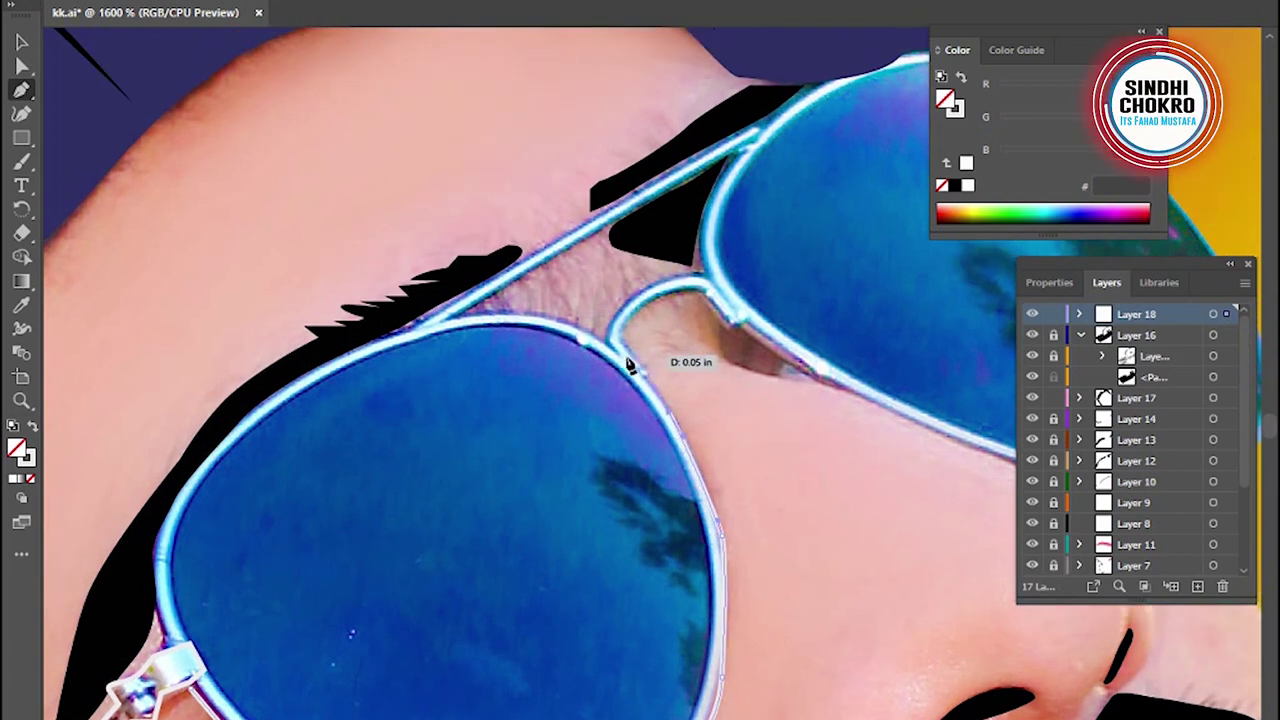
{"action": "left_click", "coordinate": [677, 486]}
{"action": "left_click", "coordinate": [713, 615]}
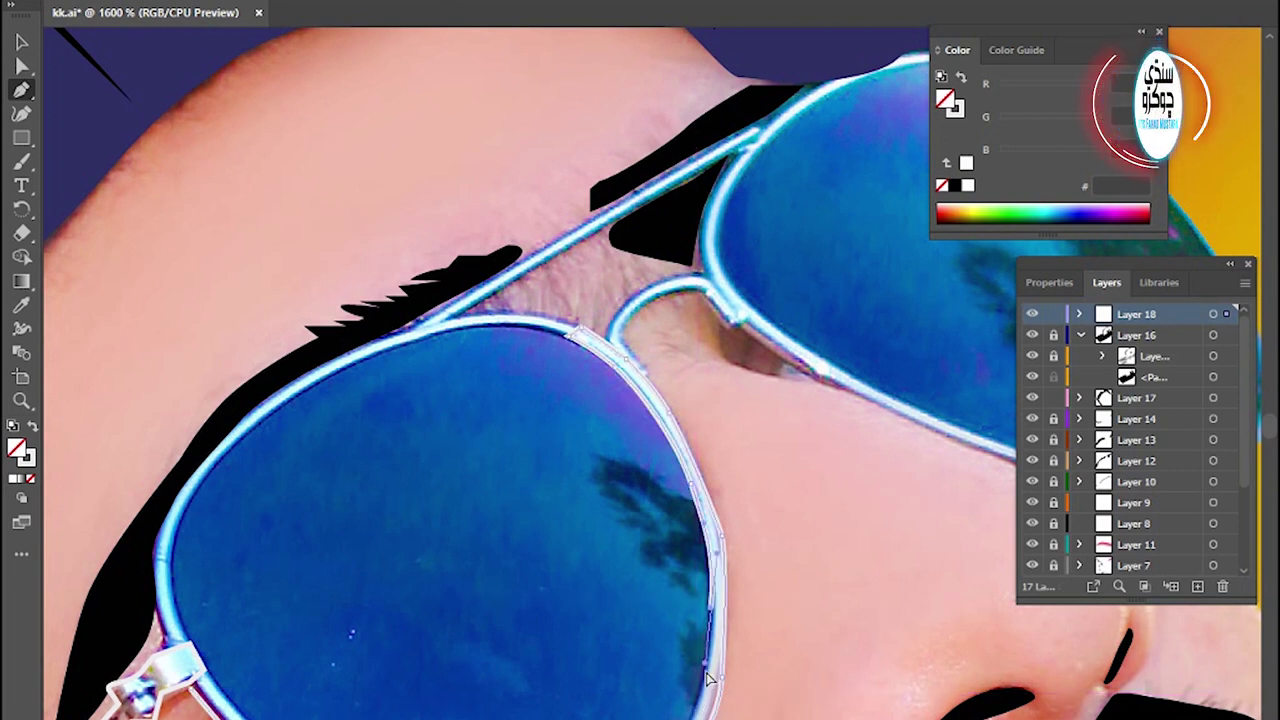
{"action": "left_click", "coordinate": [697, 710]}
Continue the frame path along the lower edge and up the lower-left side
{"action": "left_click_drag", "start_coordinate": [660, 712], "coordinate": [780, 591]}
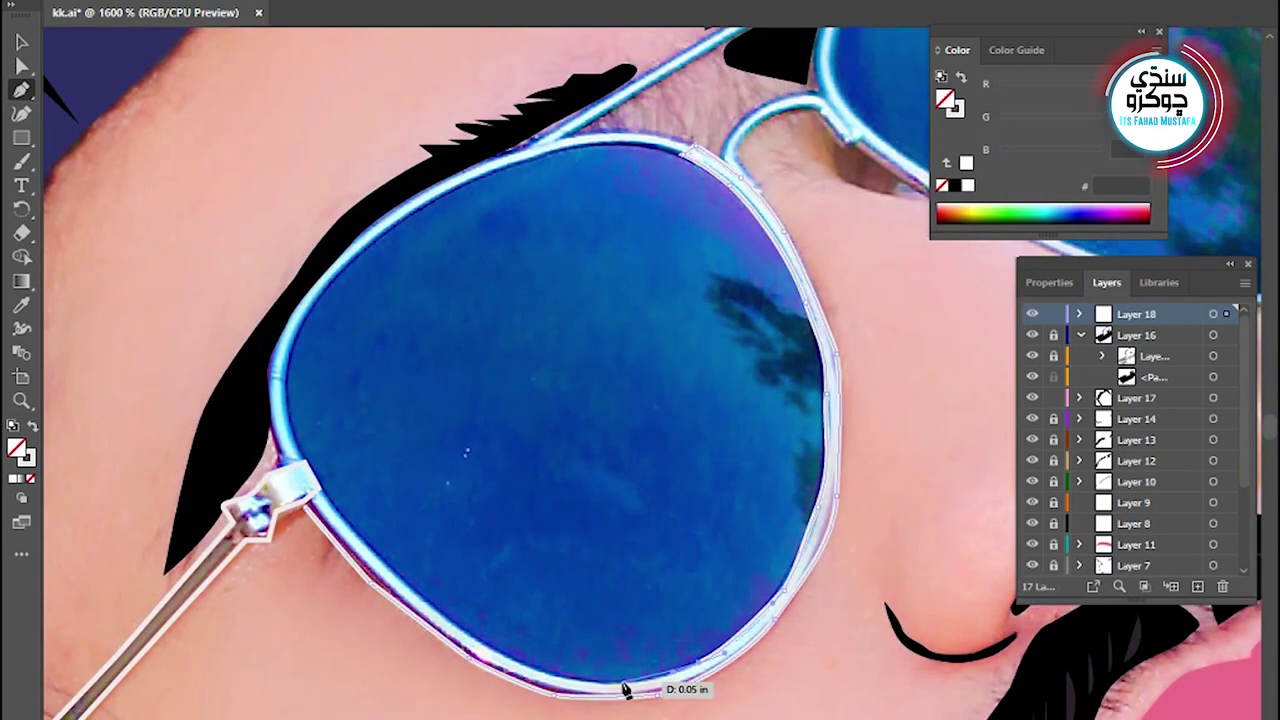
{"action": "left_click", "coordinate": [591, 686]}
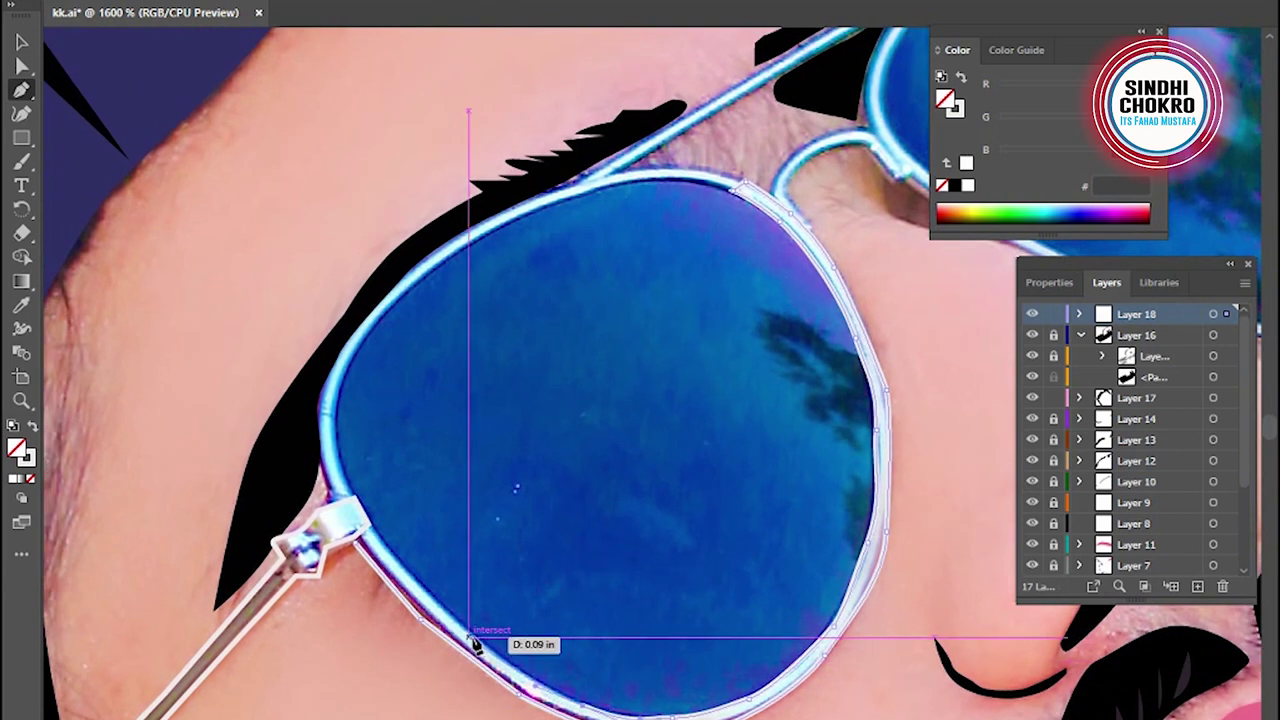
{"action": "mouse_move", "coordinate": [474, 640]}
{"action": "left_mouse_down"}
{"action": "mouse_move", "coordinate": [461, 652]}
{"action": "mouse_move", "coordinate": [432, 610]}
{"action": "left_mouse_up"}
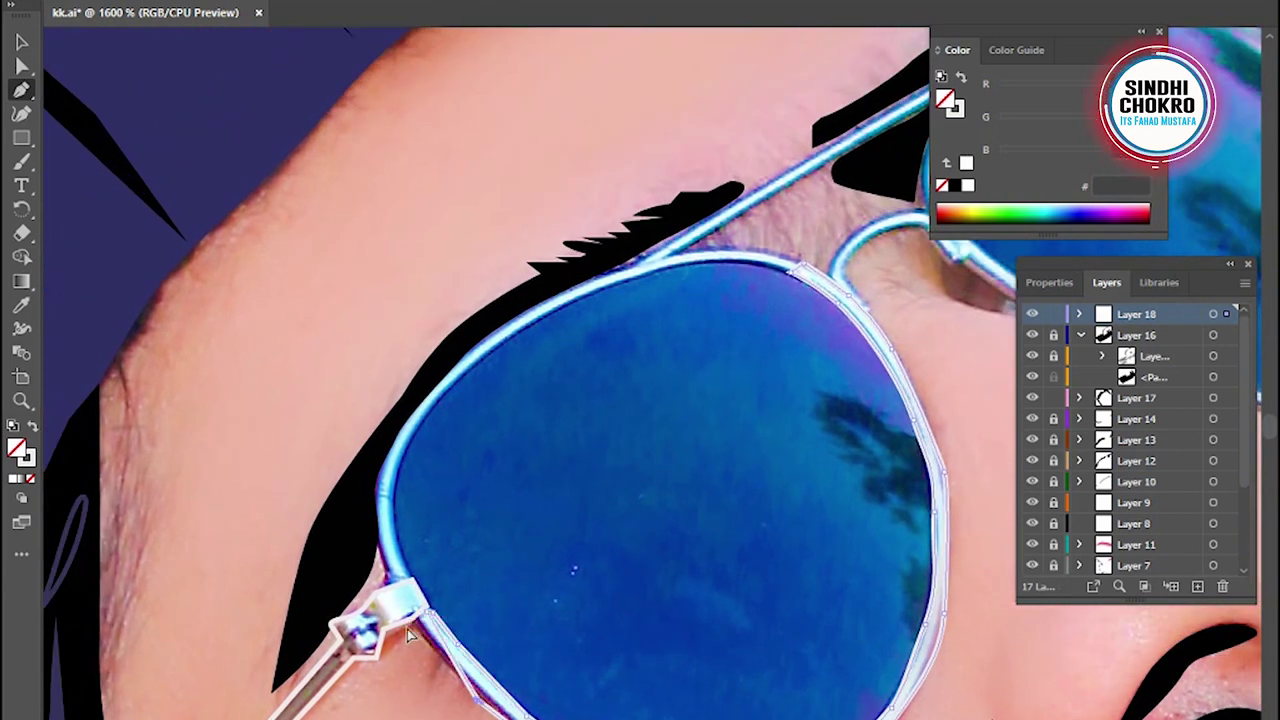
{"action": "left_click_drag", "start_coordinate": [381, 532], "coordinate": [362, 482]}
{"action": "left_click_drag", "start_coordinate": [370, 438], "coordinate": [372, 430]}
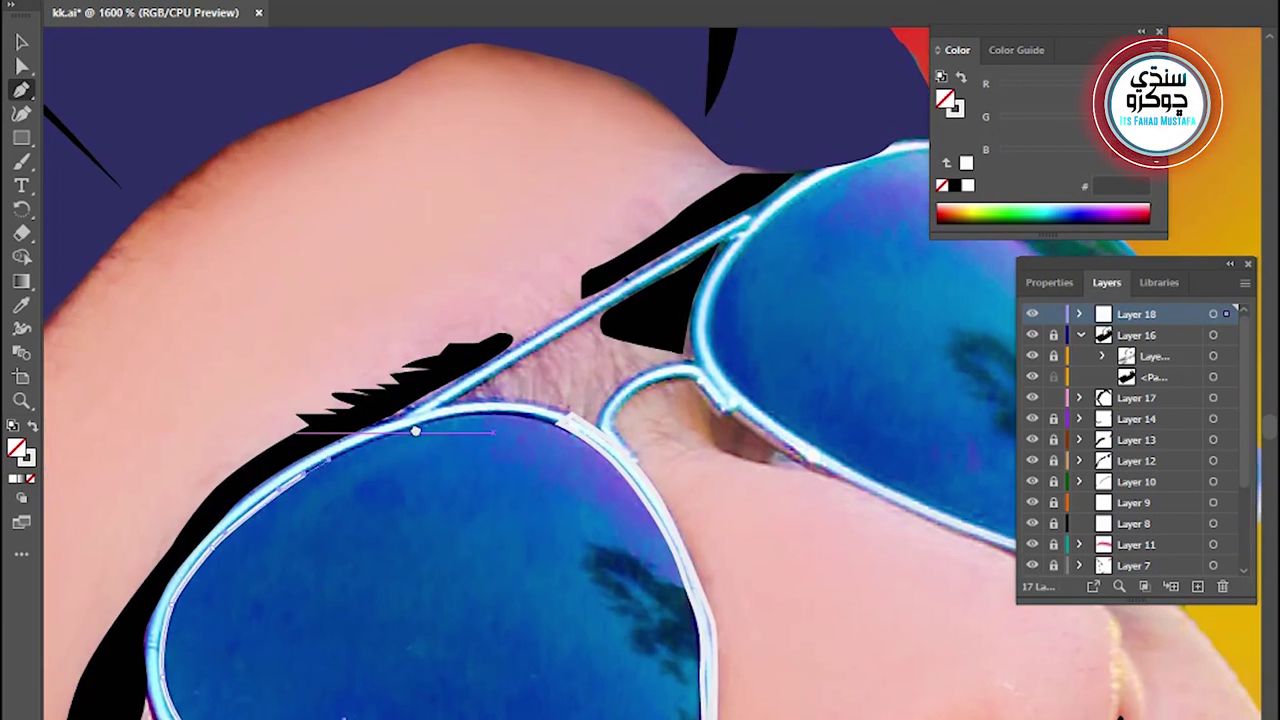
{"action": "left_click_drag", "start_coordinate": [512, 290], "coordinate": [312, 470]}
{"action": "left_click", "coordinate": [352, 458]}
Trace the frame's top and left edges, then swap fill and stroke colours
{"action": "left_click_drag", "start_coordinate": [410, 425], "coordinate": [471, 423]}
{"action": "mouse_move", "coordinate": [565, 430]}
{"action": "left_mouse_down"}
{"action": "mouse_move", "coordinate": [577, 428]}
{"action": "mouse_move", "coordinate": [492, 405]}
{"action": "mouse_move", "coordinate": [357, 437]}
{"action": "left_mouse_up"}
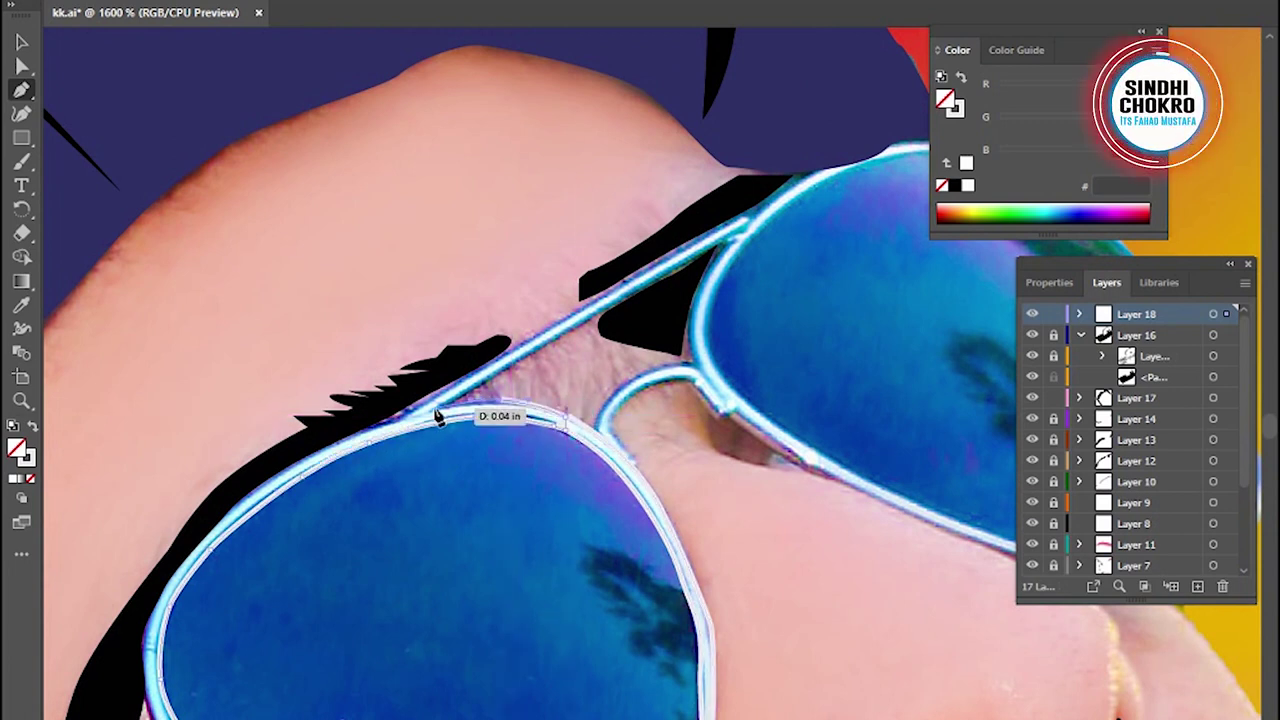
{"action": "left_click_drag", "start_coordinate": [233, 515], "coordinate": [389, 420]}
{"action": "left_click_drag", "start_coordinate": [321, 480], "coordinate": [292, 534]}
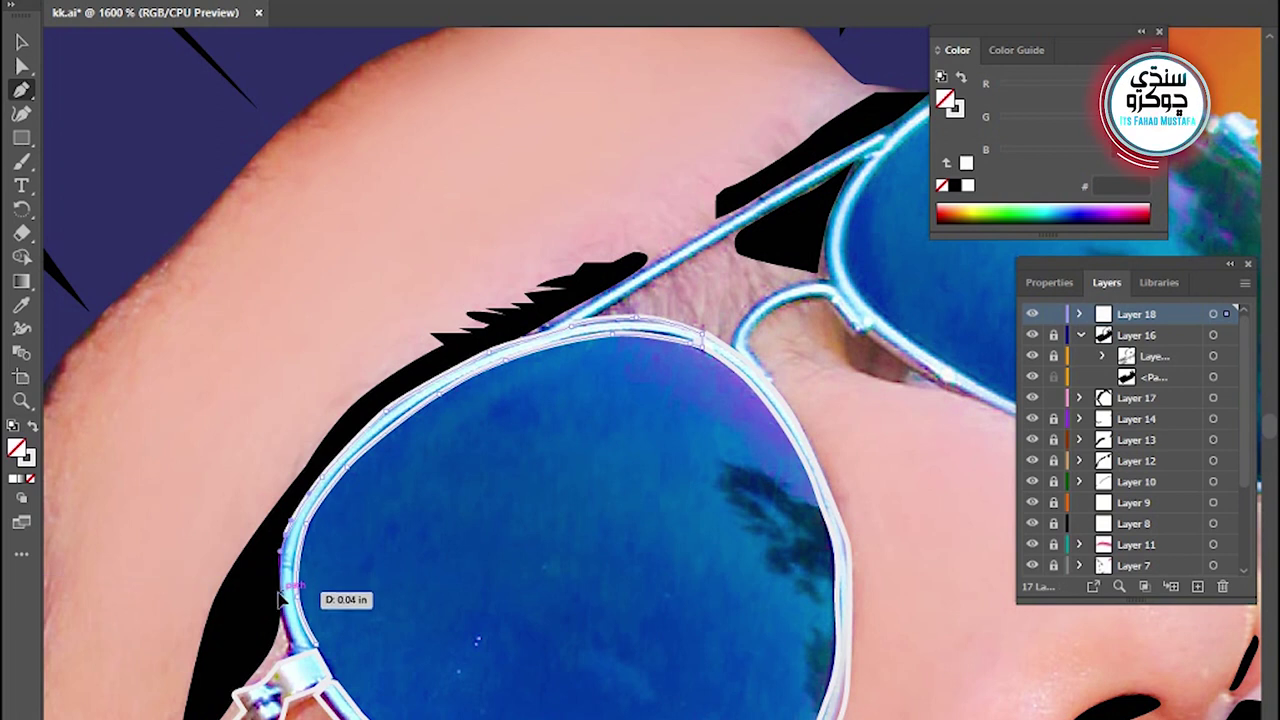
{"action": "mouse_move", "coordinate": [288, 604]}
{"action": "left_mouse_down"}
{"action": "mouse_move", "coordinate": [296, 650]}
{"action": "mouse_move", "coordinate": [316, 663]}
{"action": "left_mouse_up"}
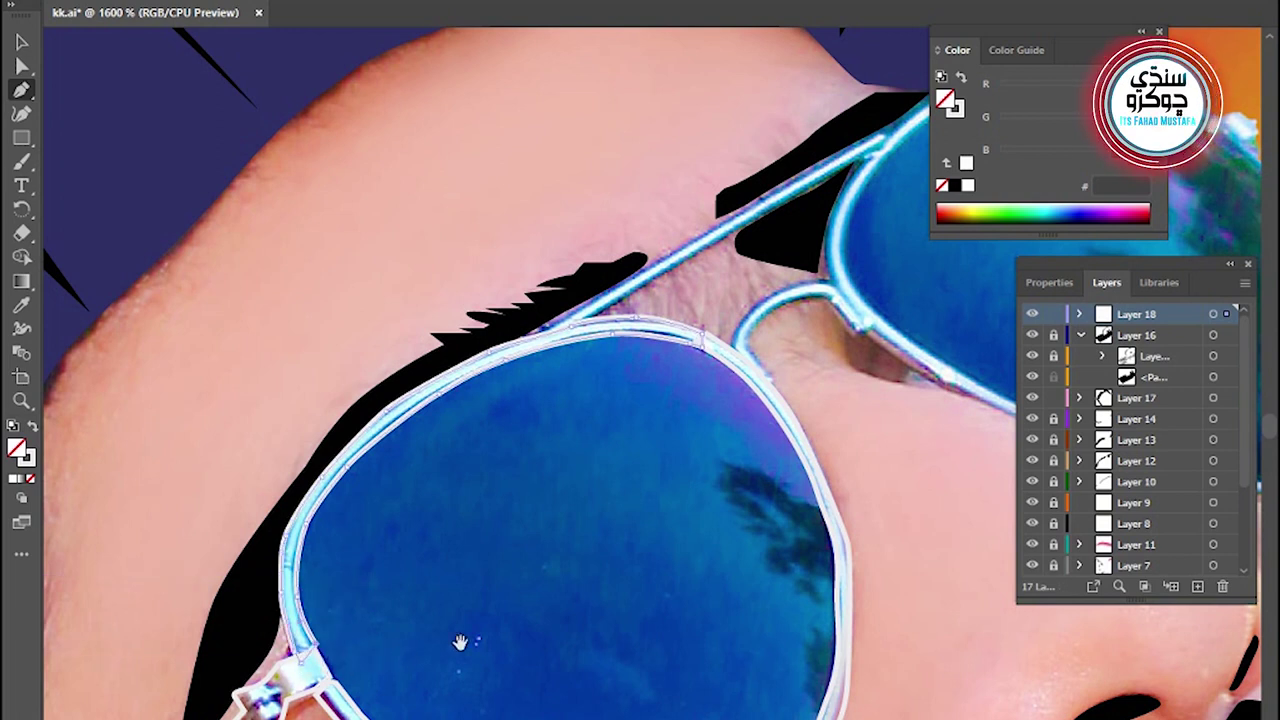
{"action": "left_click_drag", "start_coordinate": [404, 655], "coordinate": [410, 435]}
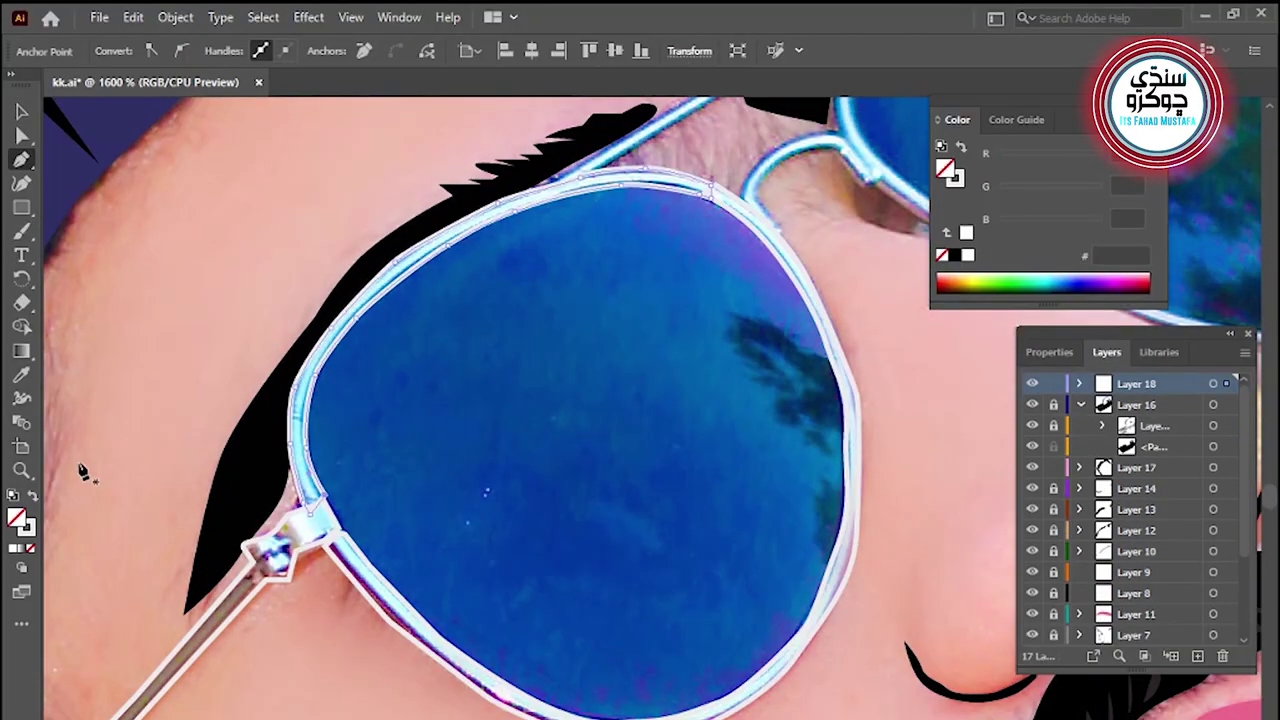
{"action": "key", "text": "shift+x"}
Close the lens frame path and give the frame and arm a white fill with no outline
{"action": "left_click", "coordinate": [313, 541]}
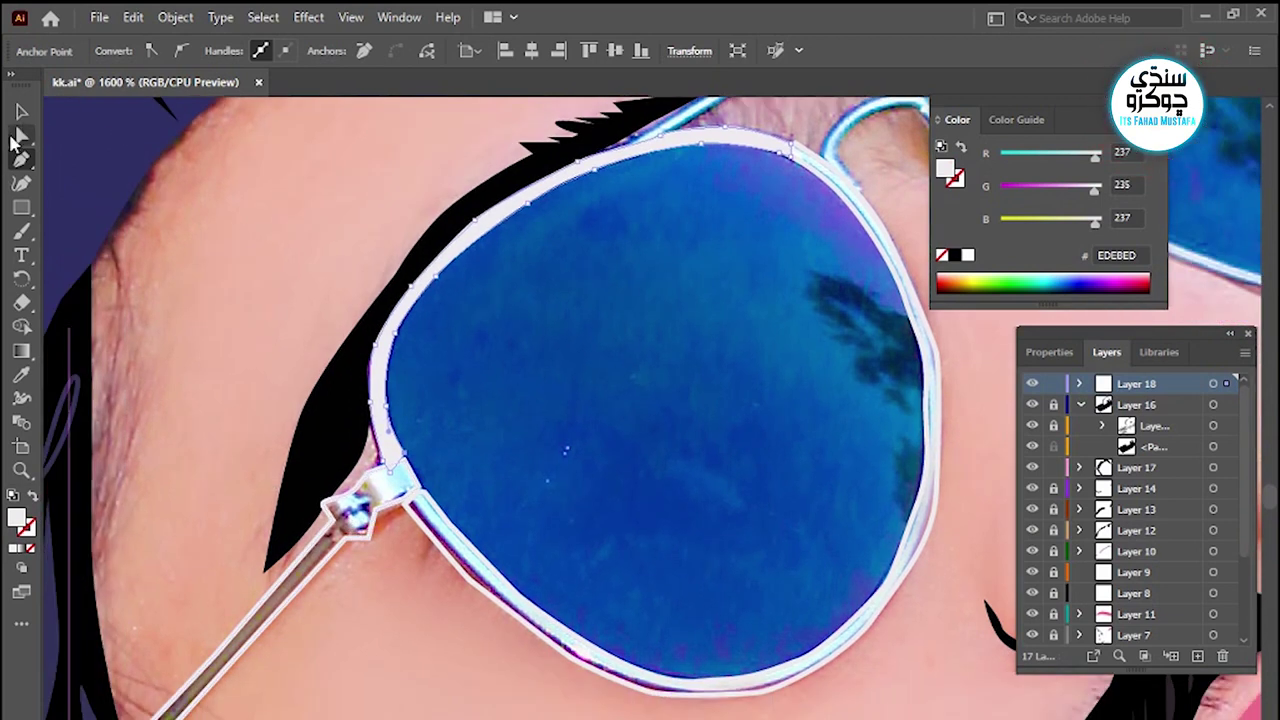
{"action": "key", "text": "v"}
{"action": "left_click", "coordinate": [345, 555], "text": "shift"}
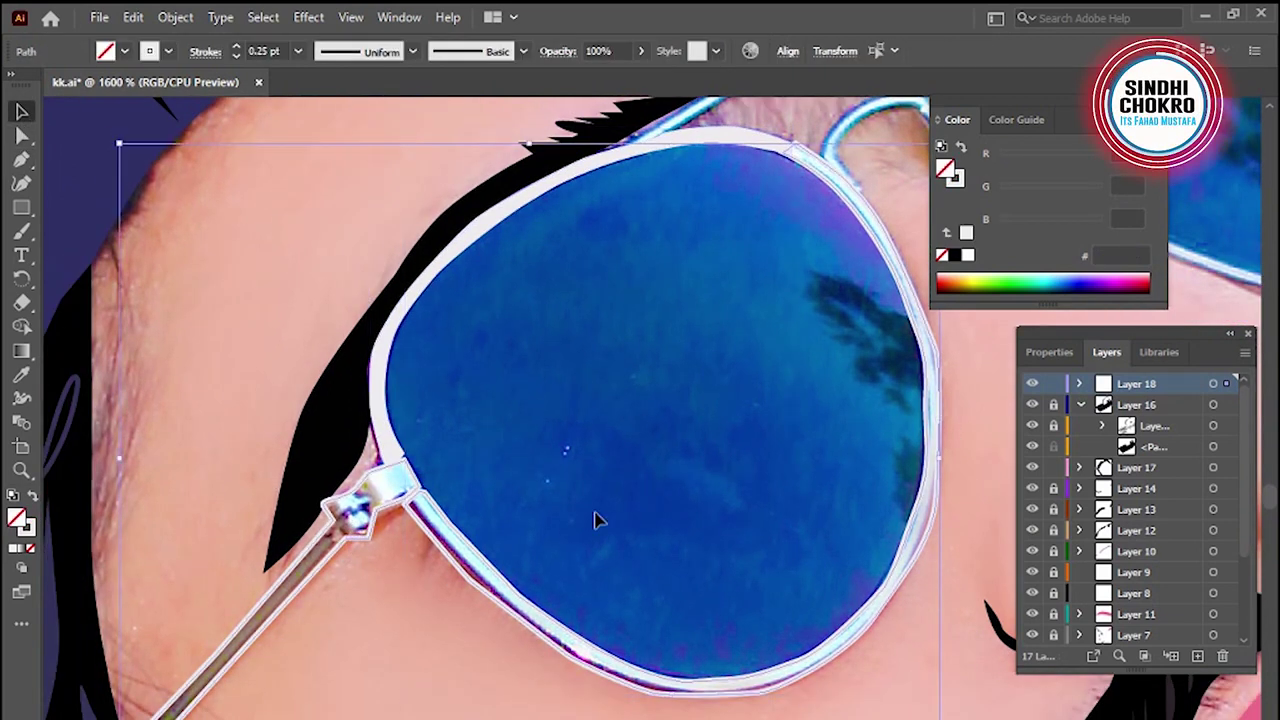
{"action": "left_click", "coordinate": [28, 514]}
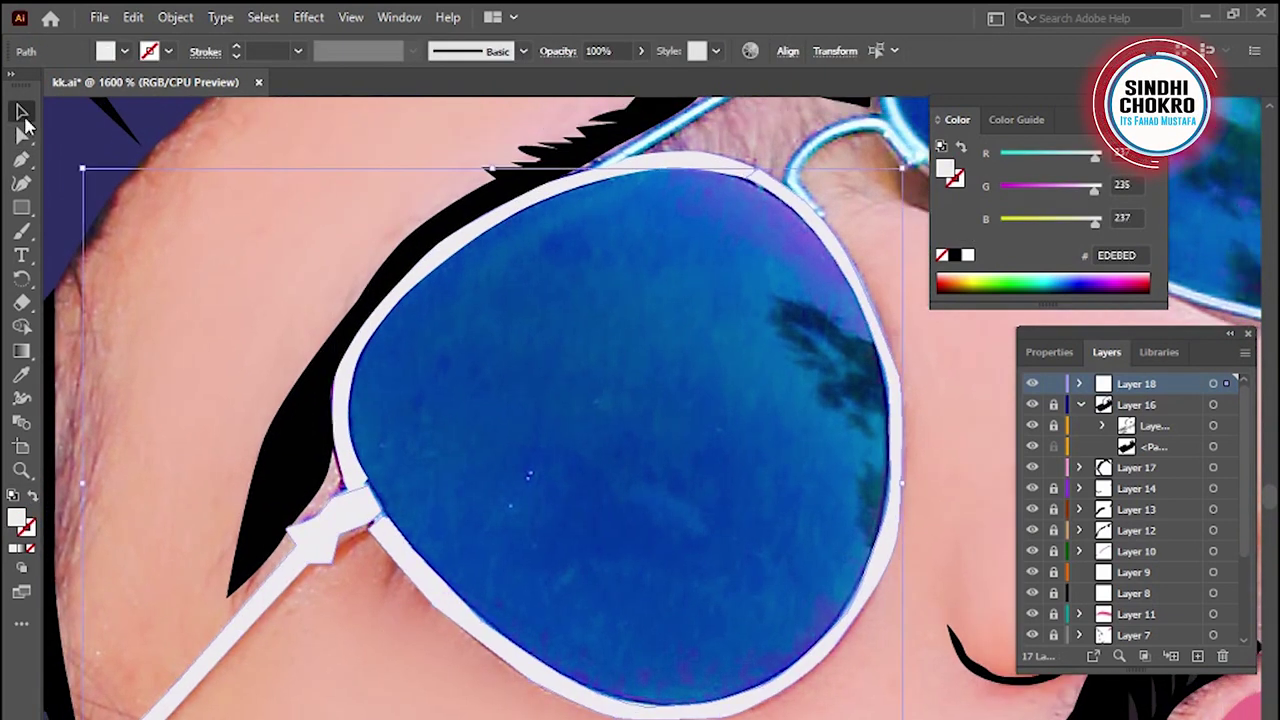
Create a new layer and set the Pen tool fill to light grey C9C9C9
{"action": "key", "text": "ctrl+shift+a"}
{"action": "left_click", "coordinate": [1197, 655]}
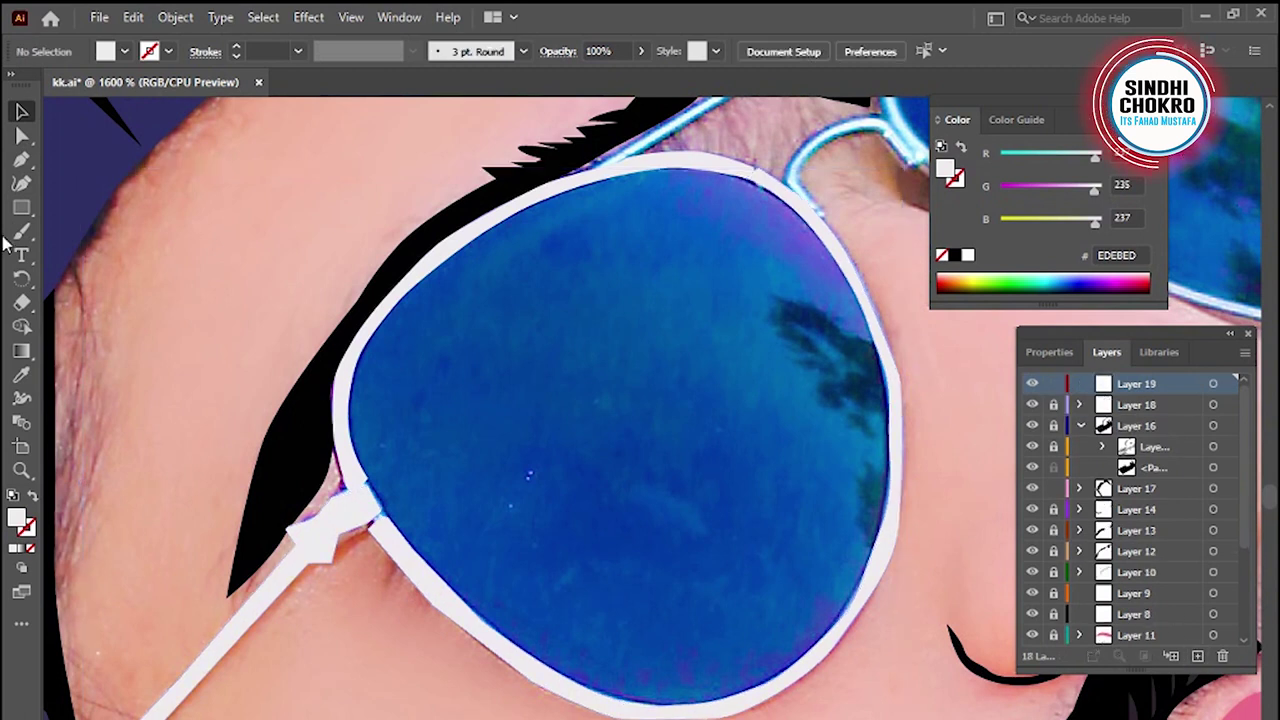
{"action": "left_click", "coordinate": [20, 160]}
{"action": "double_click", "coordinate": [16, 517]}
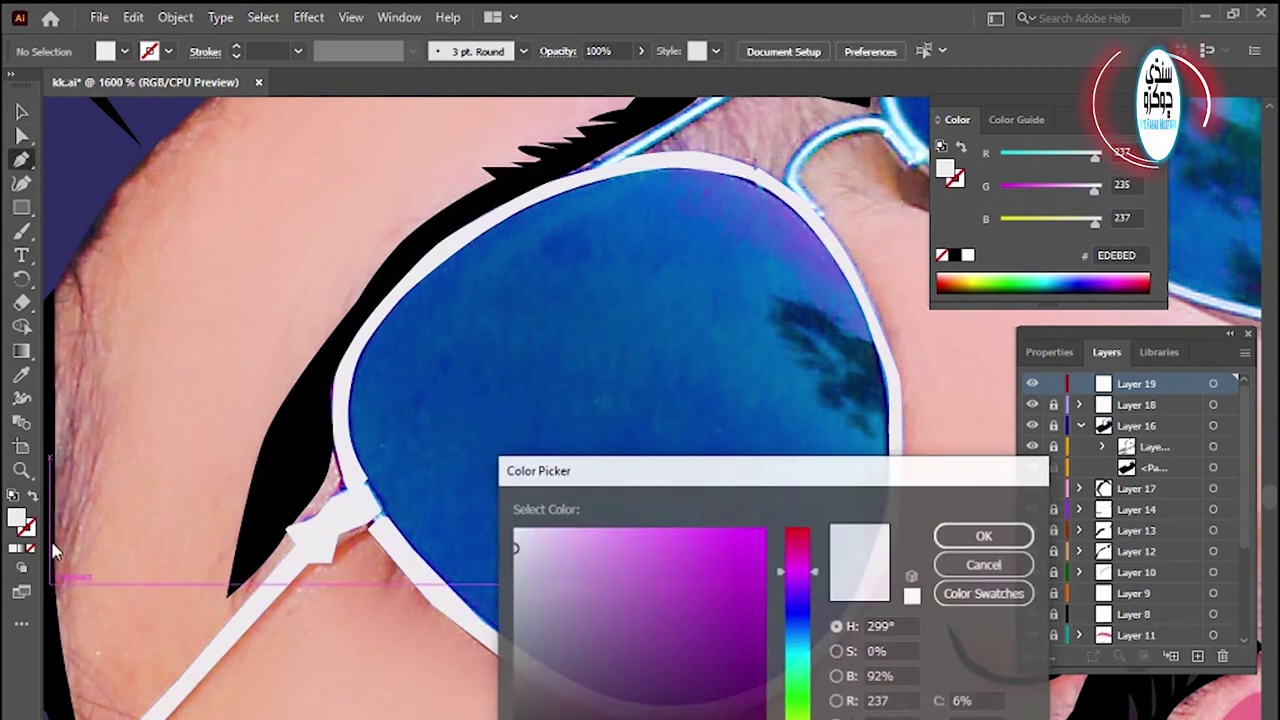
{"action": "left_click", "coordinate": [985, 536]}
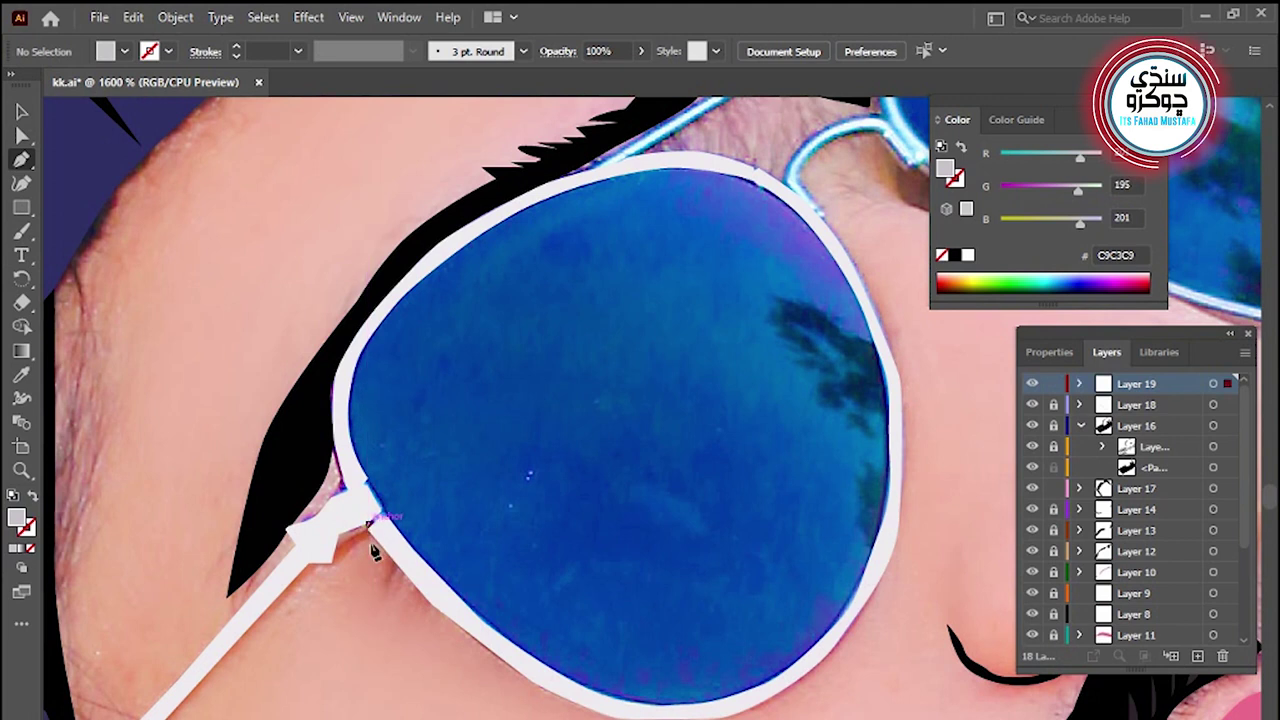
Draw the grey shading strip along the lower lens rim from the hinge
{"action": "left_click", "coordinate": [370, 522]}
{"action": "left_click", "coordinate": [432, 606]}
{"action": "left_click", "coordinate": [523, 676]}
{"action": "left_click_drag", "start_coordinate": [528, 684], "coordinate": [455, 612]}
{"action": "left_click", "coordinate": [369, 521]}
{"action": "left_click_drag", "start_coordinate": [368, 520], "coordinate": [365, 531]}
Close the temple-bar shading shape and begin another path along the temple bar
{"action": "scroll", "coordinate": [447, 655], "scroll_direction": "up", "scroll_amount": 1}
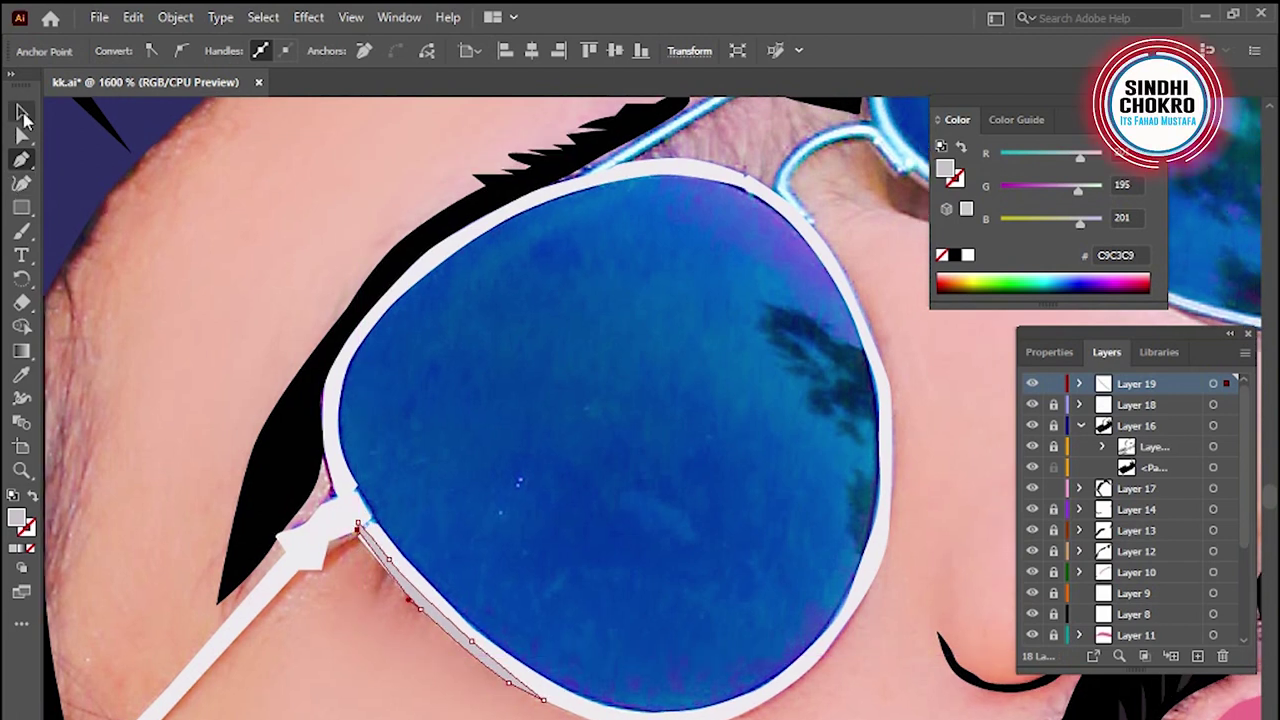
{"action": "left_click", "coordinate": [286, 556]}
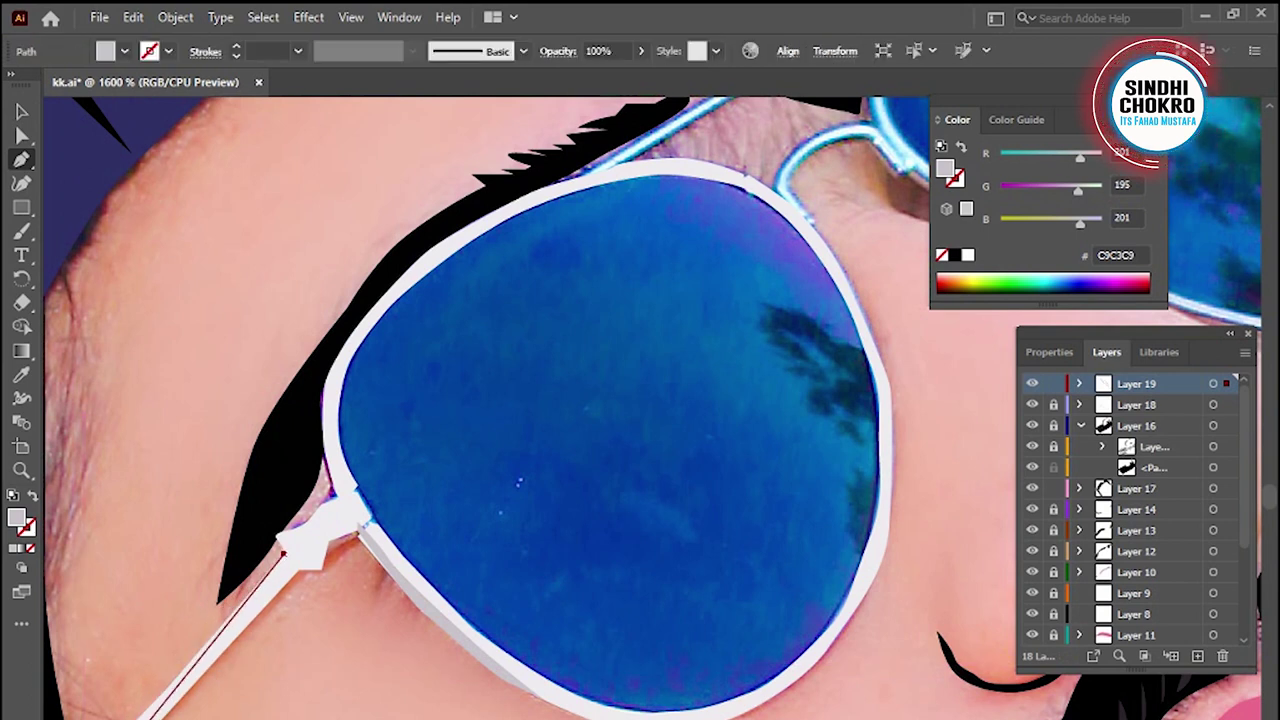
{"action": "left_click", "coordinate": [170, 697]}
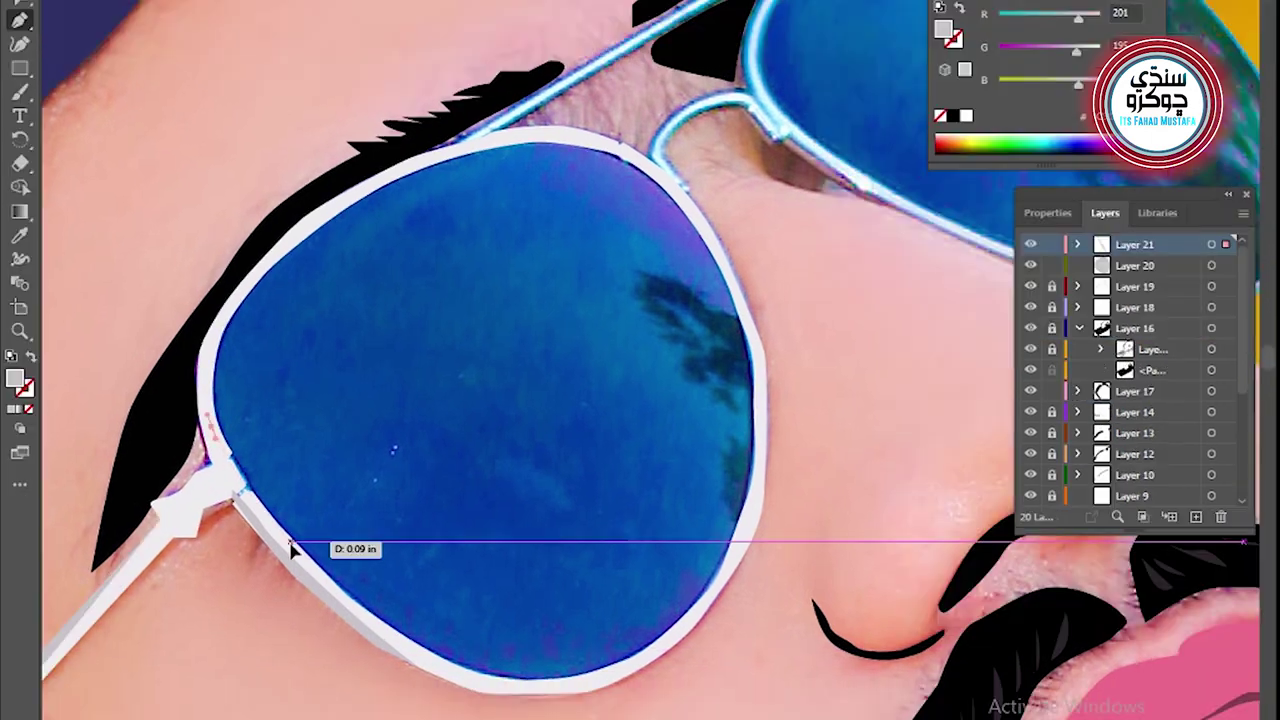
{"action": "left_click_drag", "start_coordinate": [290, 547], "coordinate": [299, 560]}
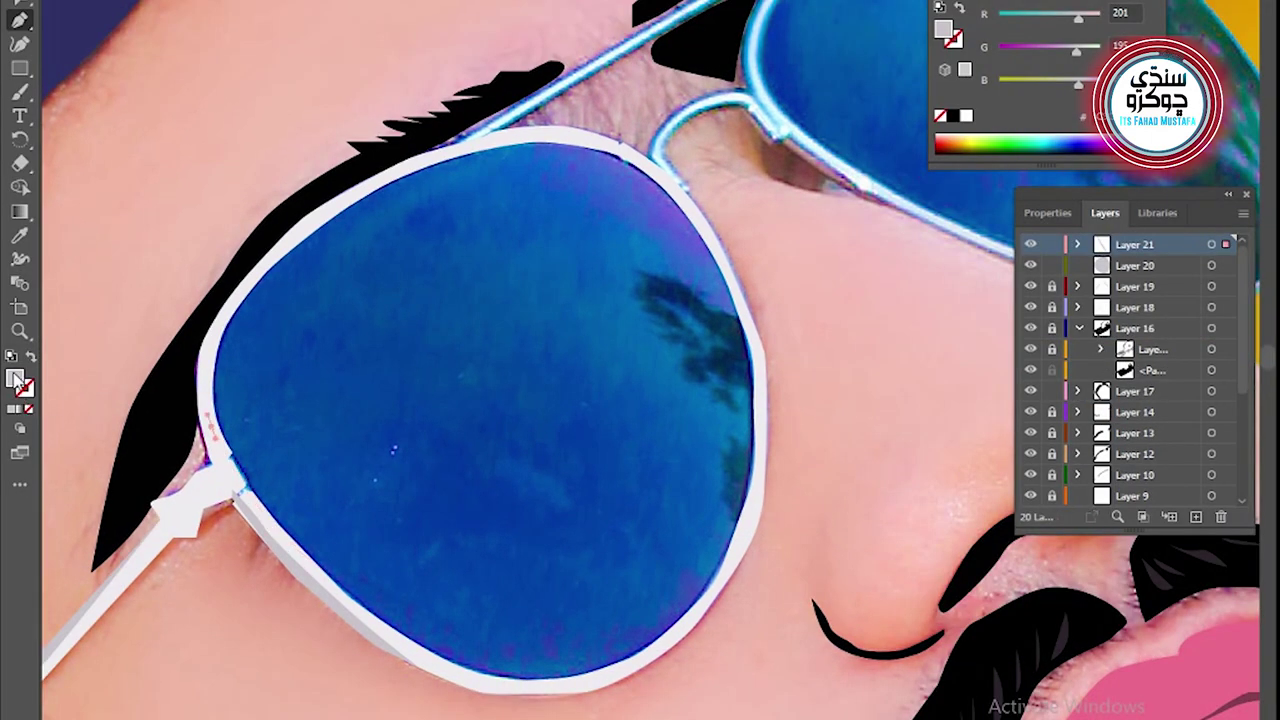
Sample the lens blue as fill with the Eyedropper and trace the lower inner lens frame
{"action": "double_click", "coordinate": [18, 383]}
{"action": "left_click", "coordinate": [980, 423]}
{"action": "key", "text": "i"}
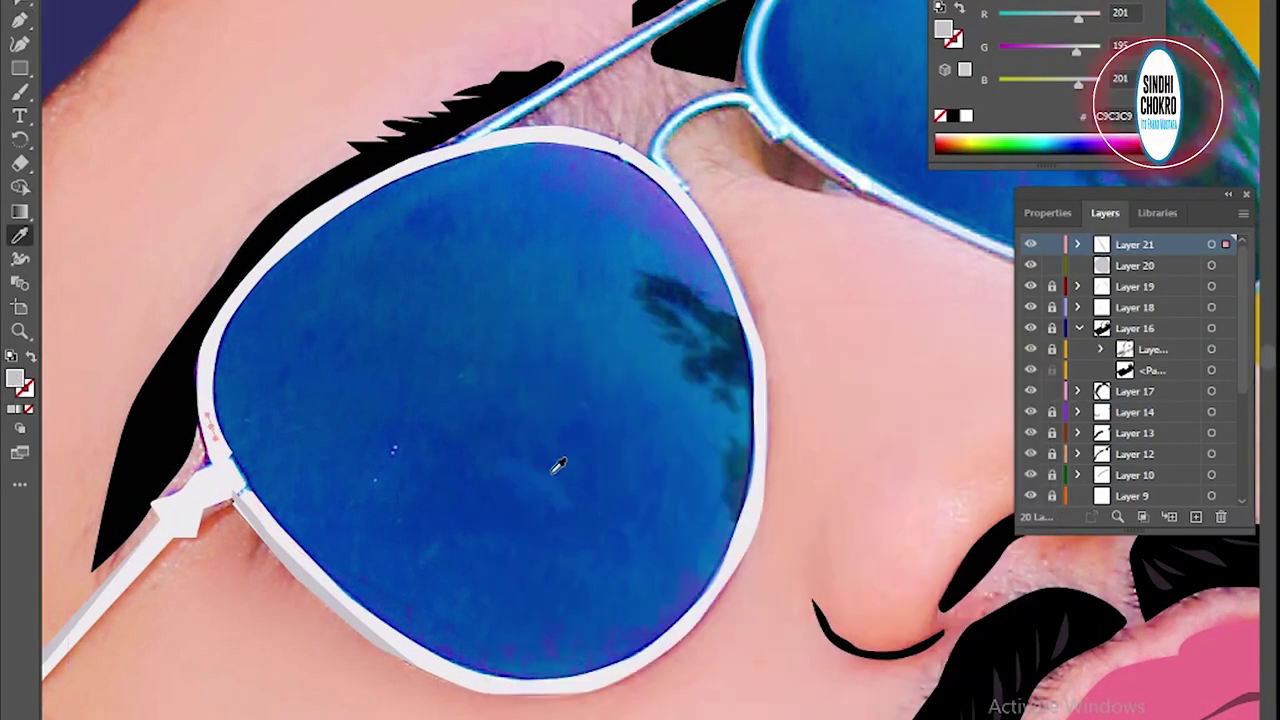
{"action": "left_click", "coordinate": [558, 465]}
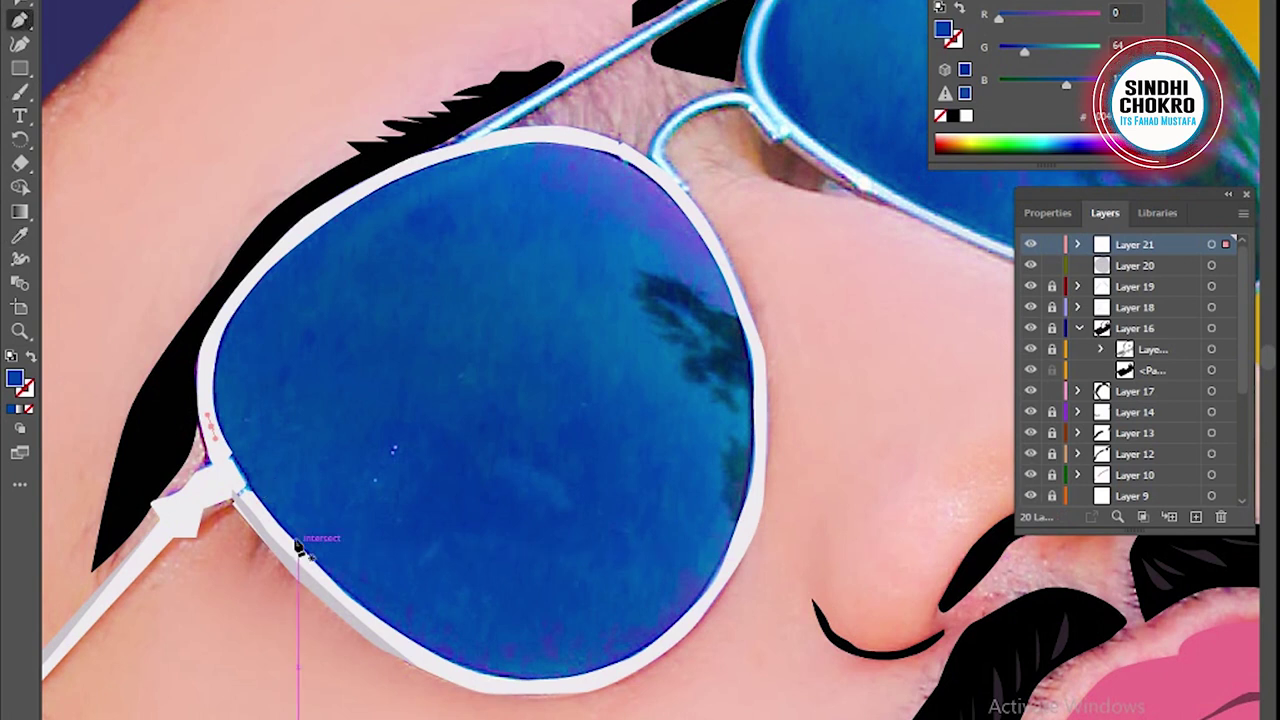
{"action": "left_click", "coordinate": [262, 508]}
{"action": "left_click", "coordinate": [328, 576]}
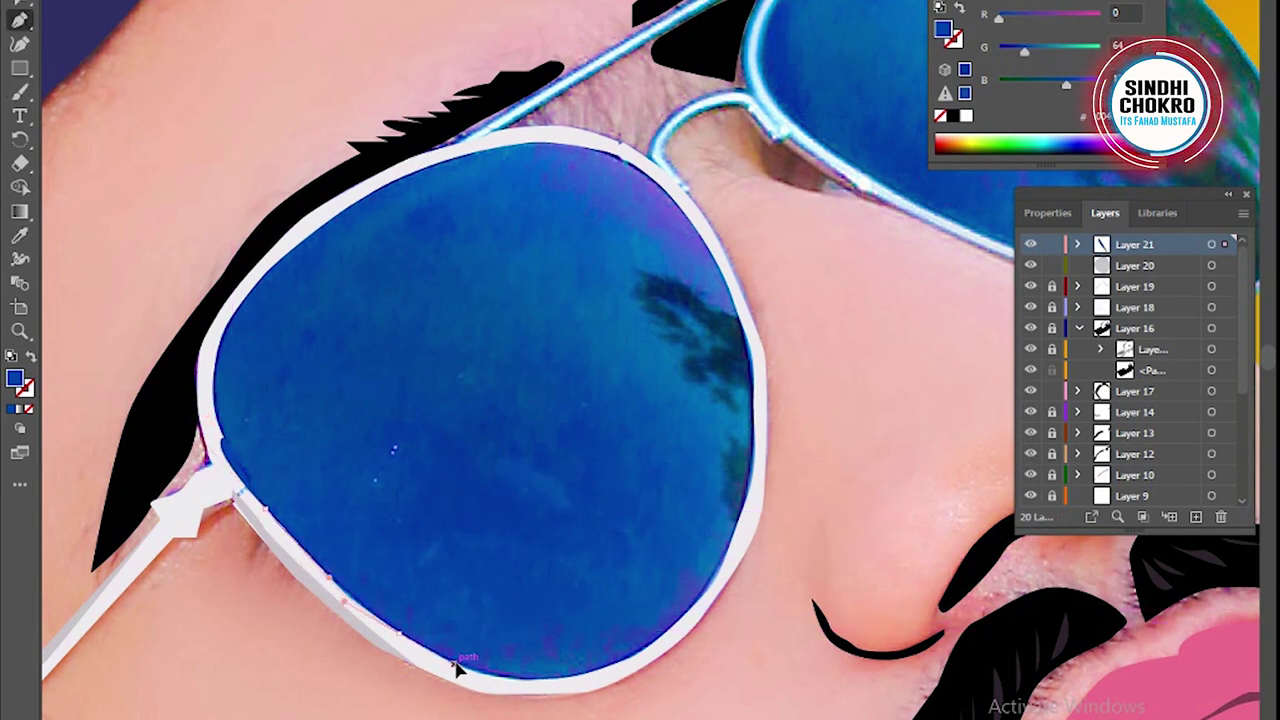
{"action": "mouse_move", "coordinate": [458, 672]}
{"action": "left_mouse_down"}
{"action": "mouse_move", "coordinate": [610, 682]}
{"action": "mouse_move", "coordinate": [674, 634]}
{"action": "mouse_move", "coordinate": [650, 600]}
{"action": "left_mouse_up"}
Continue the blue lens path up the right edge toward the top
{"action": "scroll", "coordinate": [697, 580], "scroll_direction": "up", "scroll_amount": 1}
{"action": "scroll", "coordinate": [697, 580], "scroll_direction": "right", "scroll_amount": 2}
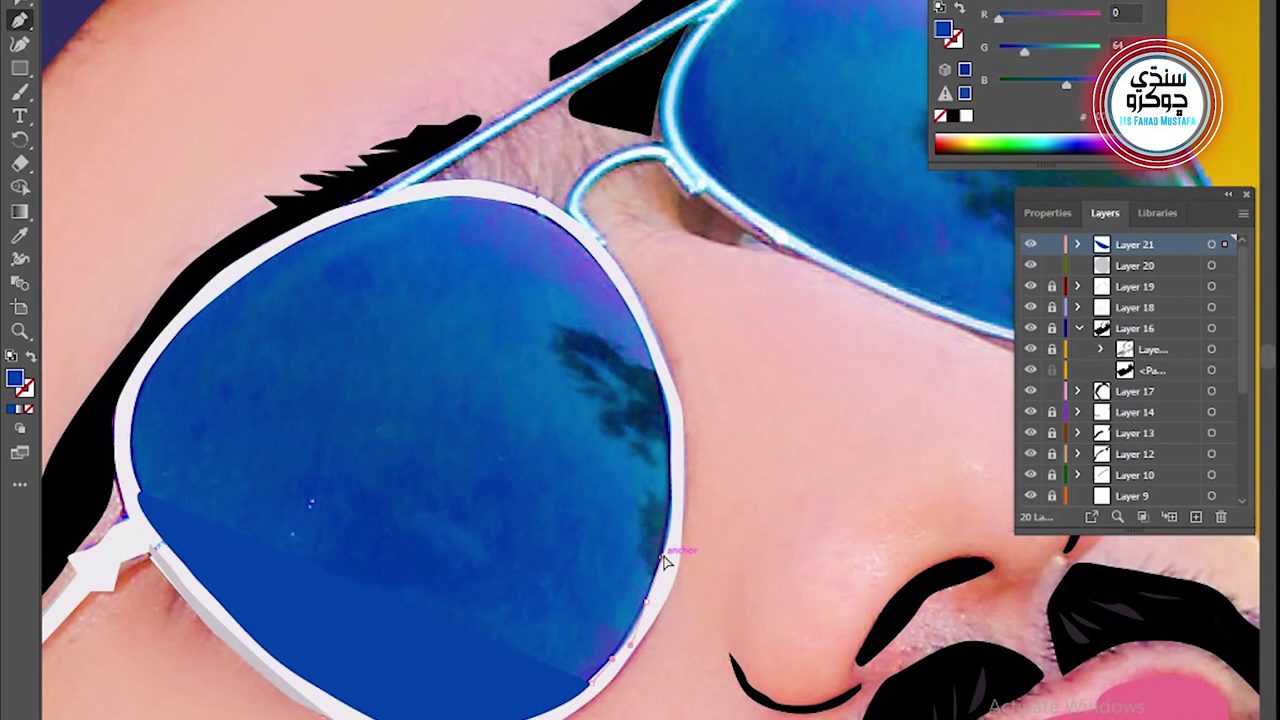
{"action": "left_click_drag", "start_coordinate": [662, 555], "coordinate": [686, 486]}
{"action": "left_click_drag", "start_coordinate": [669, 383], "coordinate": [666, 380]}
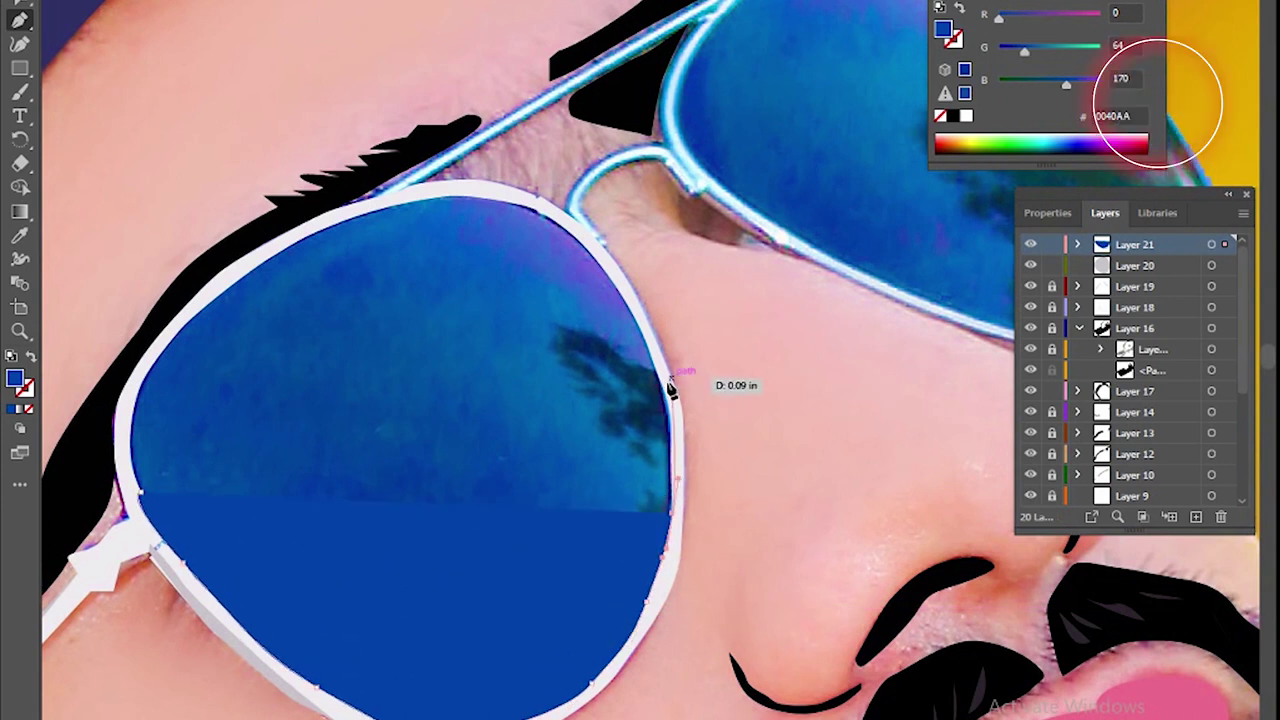
{"action": "scroll", "coordinate": [664, 420], "scroll_direction": "up", "scroll_amount": 1}
{"action": "left_click_drag", "start_coordinate": [663, 434], "coordinate": [665, 478]}
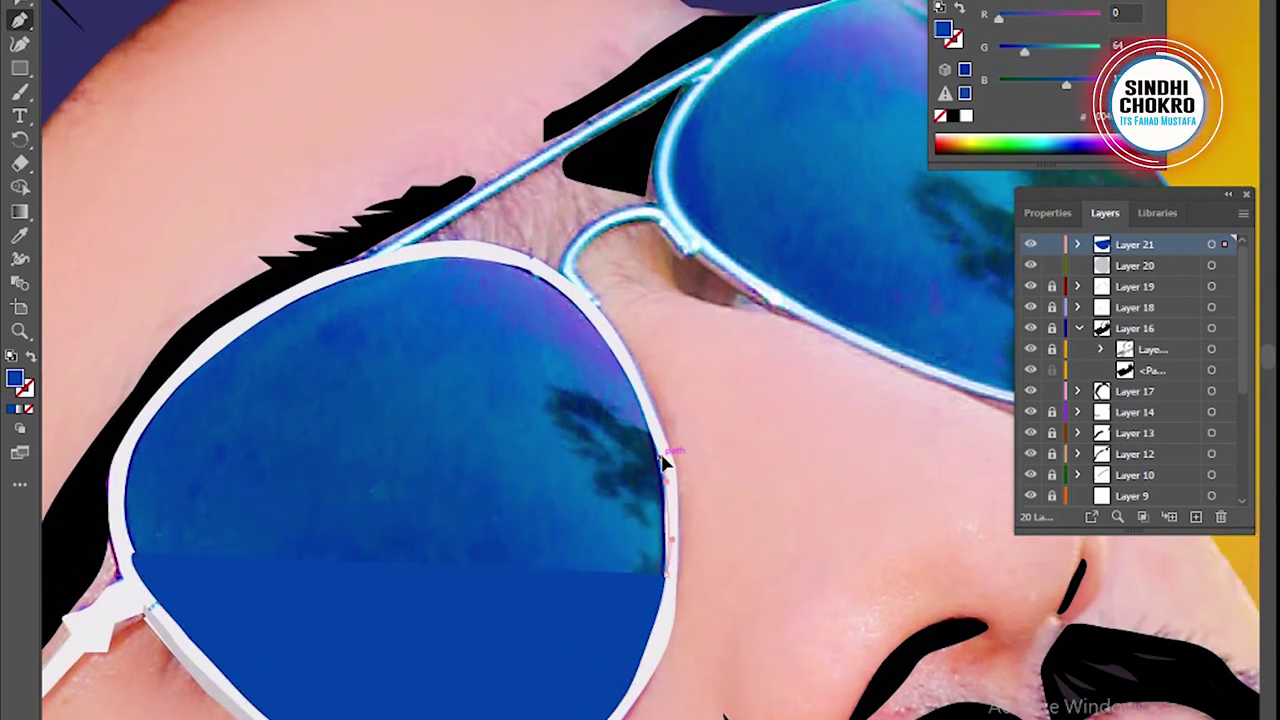
{"action": "left_click", "coordinate": [665, 462]}
{"action": "left_click_drag", "start_coordinate": [636, 388], "coordinate": [638, 392]}
{"action": "left_click", "coordinate": [617, 357]}
{"action": "left_click_drag", "start_coordinate": [576, 306], "coordinate": [577, 312]}
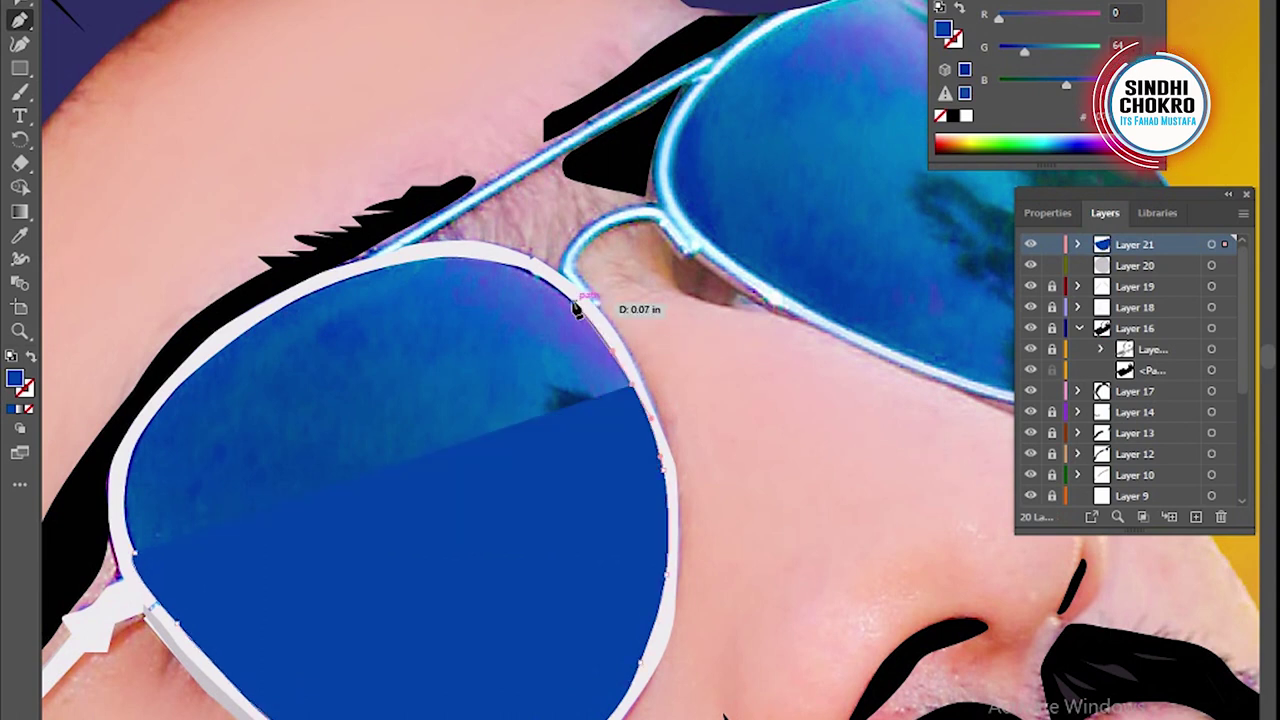
Trace along the top and left lens edges and close the blue shape at the lower left
{"action": "left_click_drag", "start_coordinate": [500, 262], "coordinate": [500, 266]}
{"action": "scroll", "coordinate": [520, 300], "scroll_direction": "up", "scroll_amount": 1}
{"action": "mouse_move", "coordinate": [440, 350]}
{"action": "left_mouse_down"}
{"action": "mouse_move", "coordinate": [457, 343]}
{"action": "mouse_move", "coordinate": [433, 357]}
{"action": "left_mouse_up"}
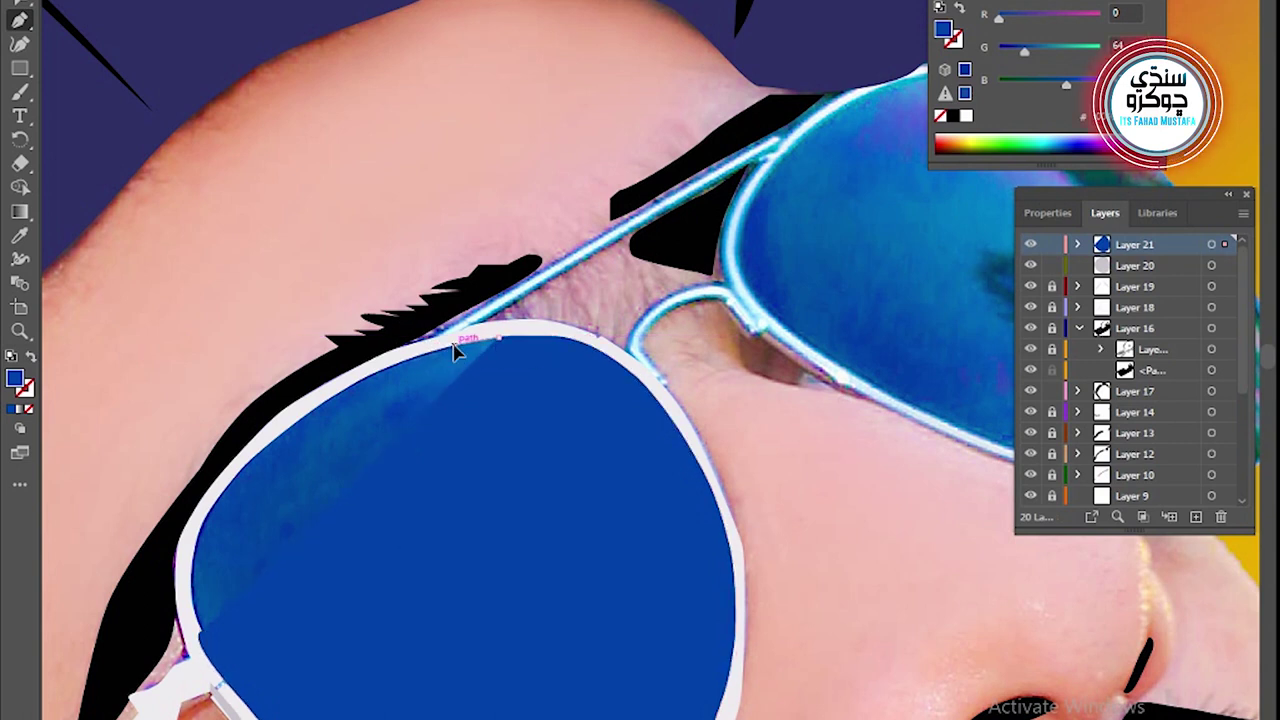
{"action": "left_click_drag", "start_coordinate": [324, 389], "coordinate": [330, 400]}
{"action": "left_click_drag", "start_coordinate": [250, 448], "coordinate": [251, 457]}
{"action": "left_click_drag", "start_coordinate": [201, 535], "coordinate": [203, 550]}
{"action": "mouse_move", "coordinate": [196, 598]}
{"action": "left_mouse_down"}
{"action": "mouse_move", "coordinate": [203, 637]}
{"action": "mouse_move", "coordinate": [242, 646]}
{"action": "left_mouse_up"}
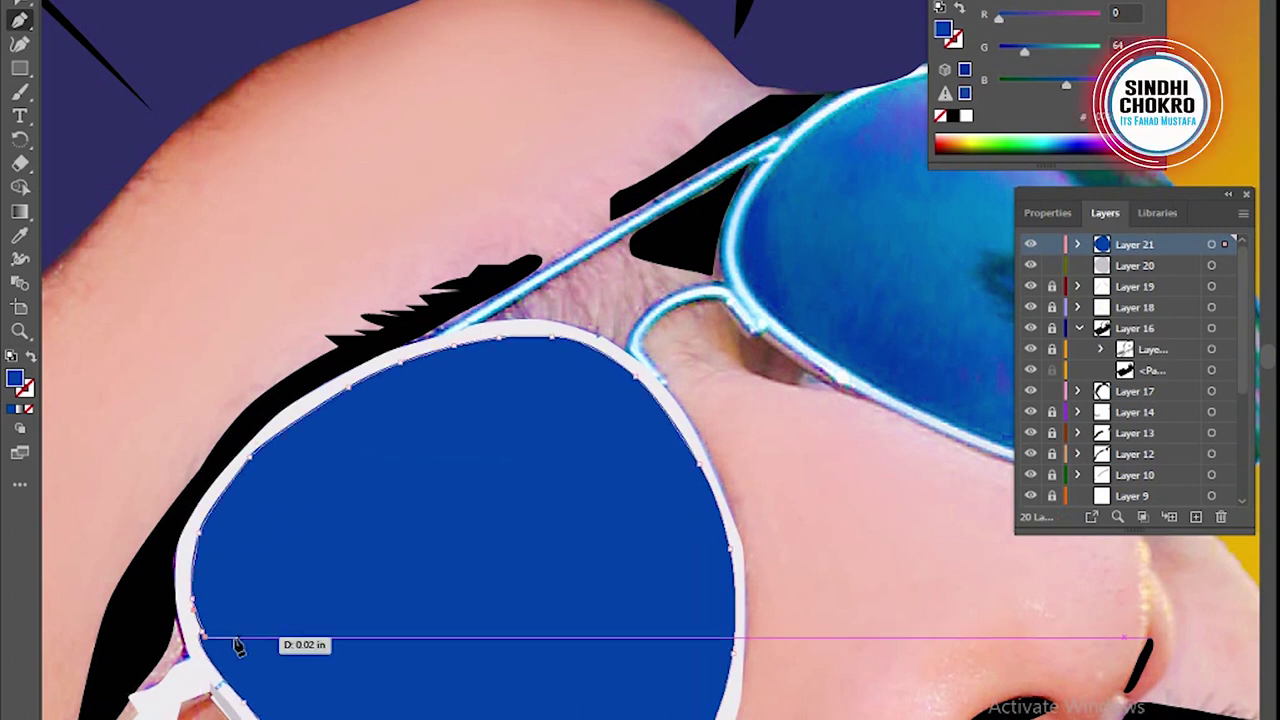
{"action": "left_click_drag", "start_coordinate": [488, 629], "coordinate": [463, 429]}
{"action": "scroll", "coordinate": [709, 546], "scroll_direction": "down", "scroll_amount": 5}
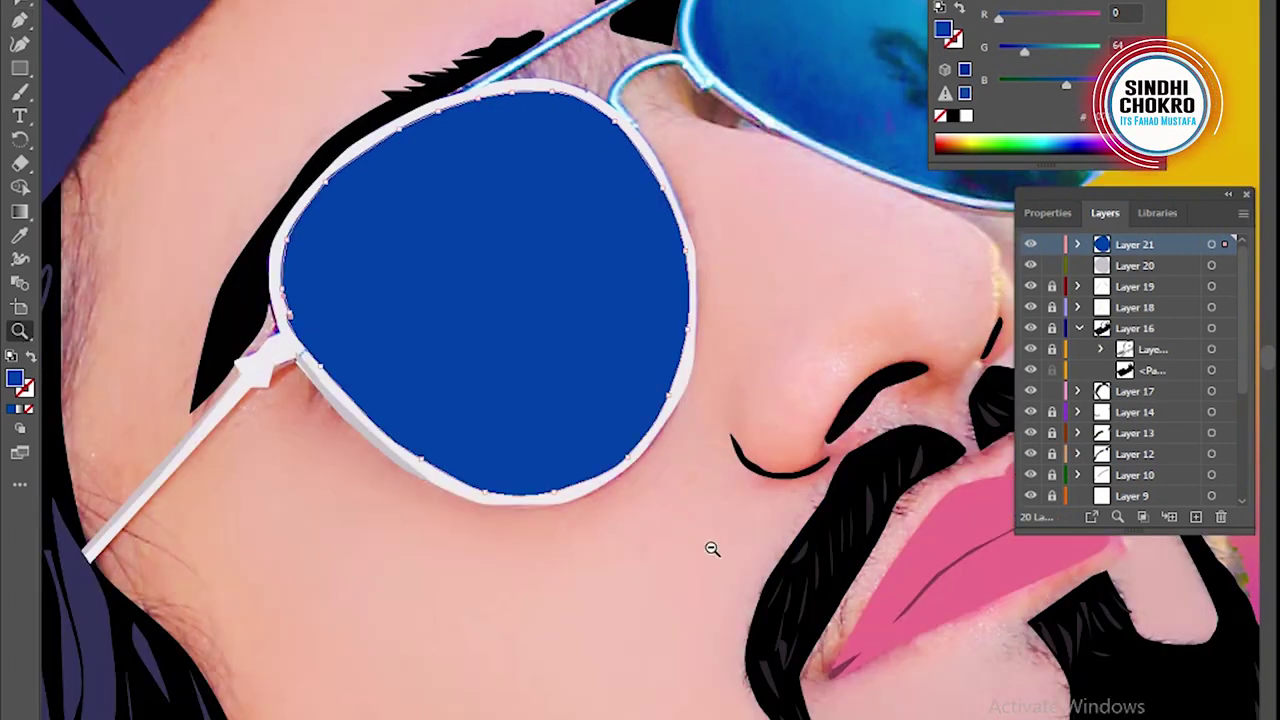
Deselect the finished lens and toggle the reference photo's visibility to check the artwork
{"action": "scroll", "coordinate": [608, 443], "scroll_direction": "down", "scroll_amount": 3}
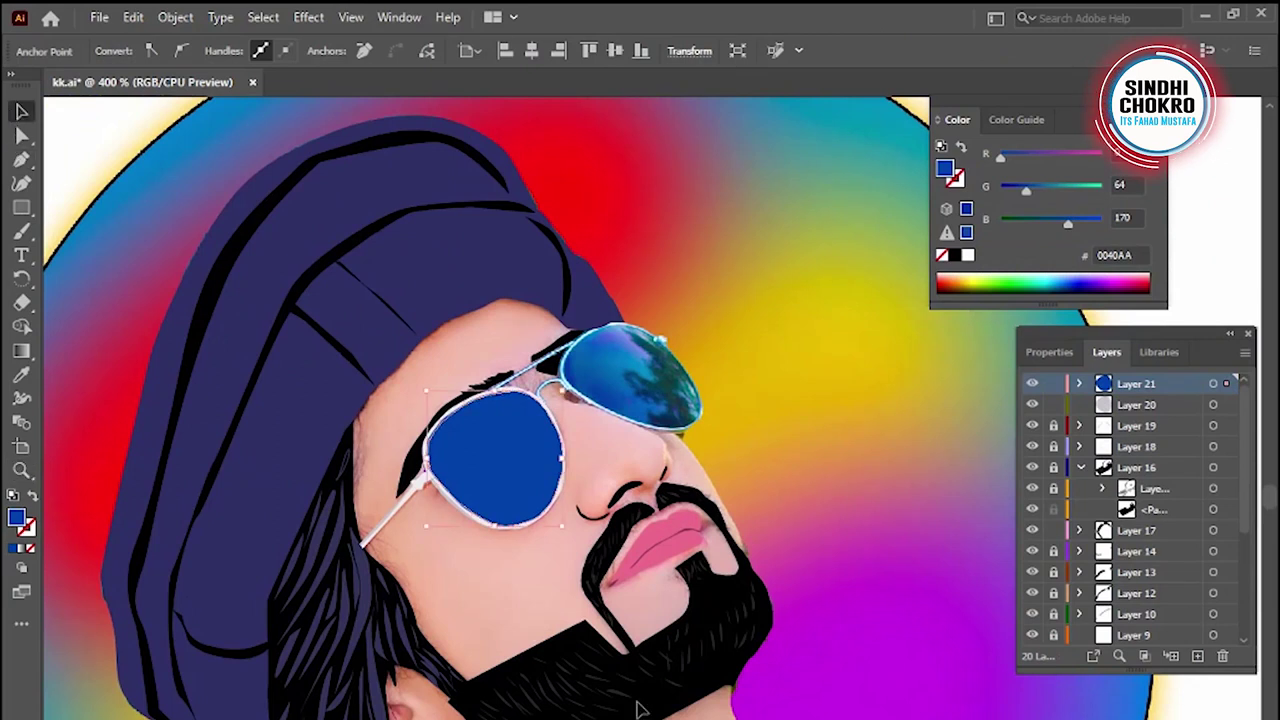
{"action": "left_click", "coordinate": [640, 708]}
{"action": "scroll", "coordinate": [1130, 510], "scroll_direction": "down", "scroll_amount": 5}
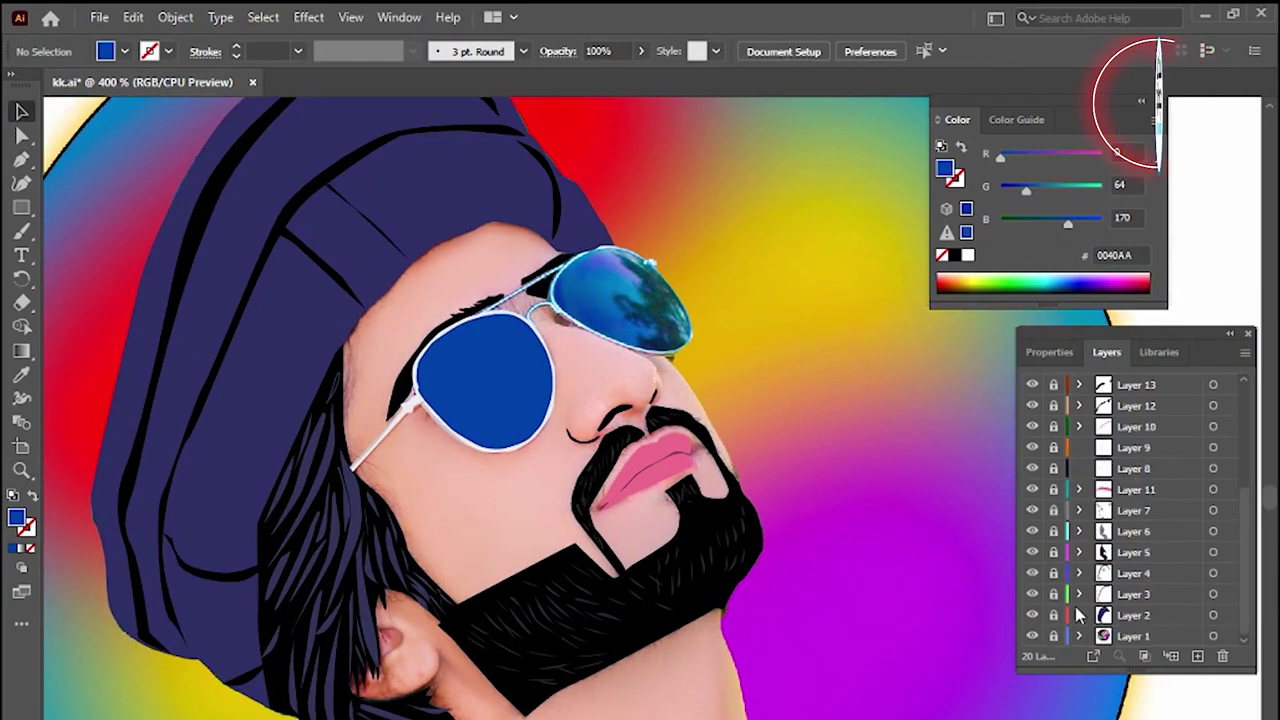
{"action": "left_click", "coordinate": [1031, 636]}
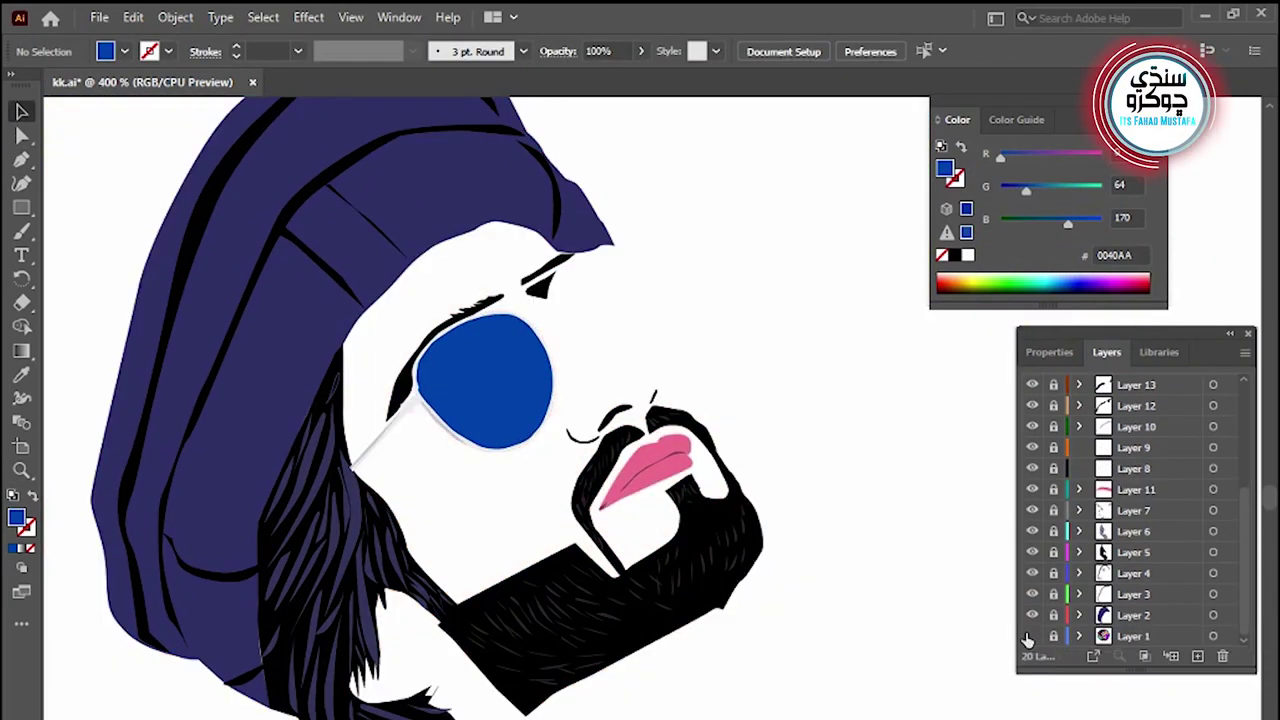
{"action": "left_click", "coordinate": [1031, 636]}
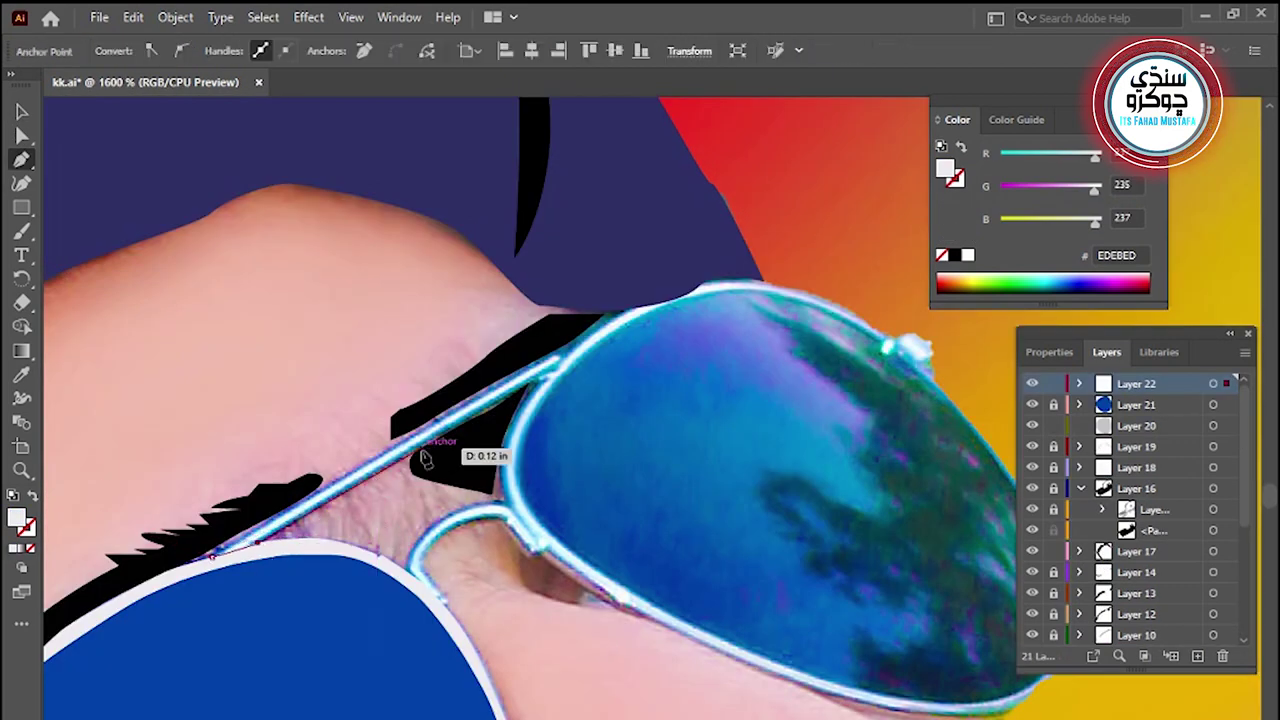
Trace the sunglasses' top bar, bridge and nose pad with curved Pen paths
{"action": "left_click", "coordinate": [538, 390]}
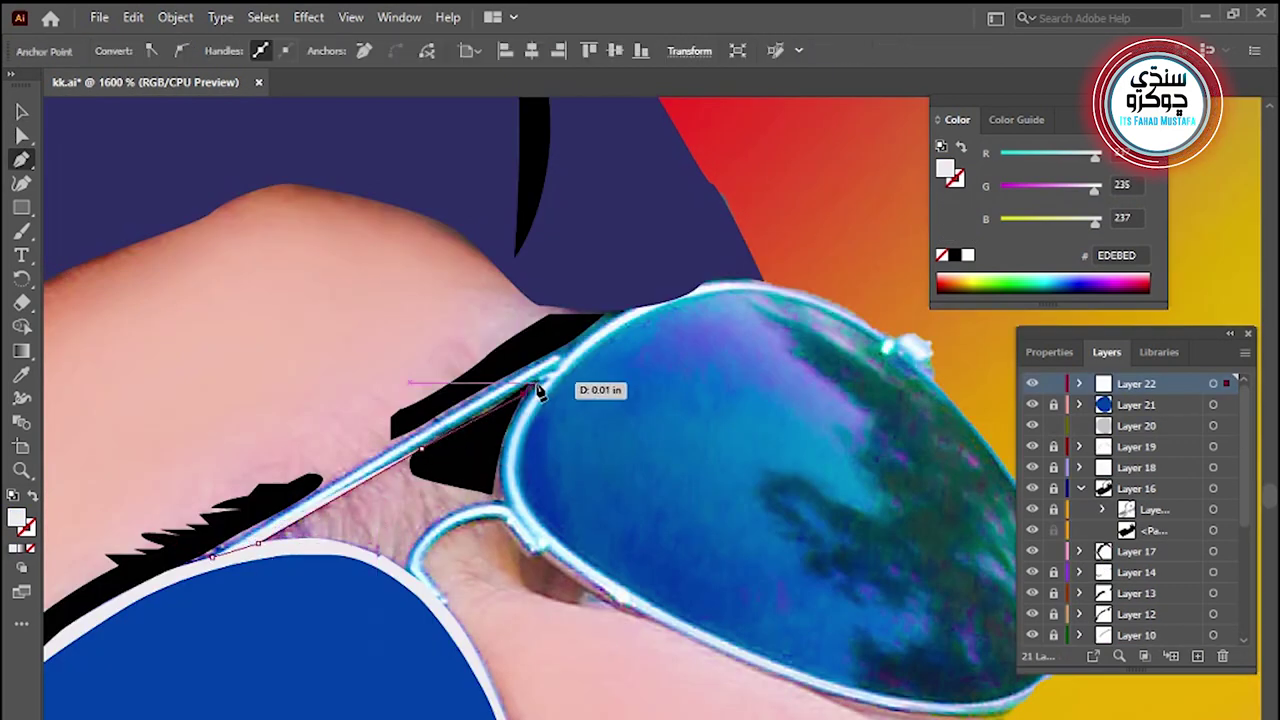
{"action": "mouse_move", "coordinate": [629, 314]}
{"action": "left_mouse_down"}
{"action": "mouse_move", "coordinate": [472, 410]}
{"action": "mouse_move", "coordinate": [430, 462]}
{"action": "left_mouse_up"}
{"action": "left_click", "coordinate": [338, 485]}
{"action": "left_click", "coordinate": [190, 560]}
{"action": "scroll", "coordinate": [480, 557], "scroll_direction": "right", "scroll_amount": 3}
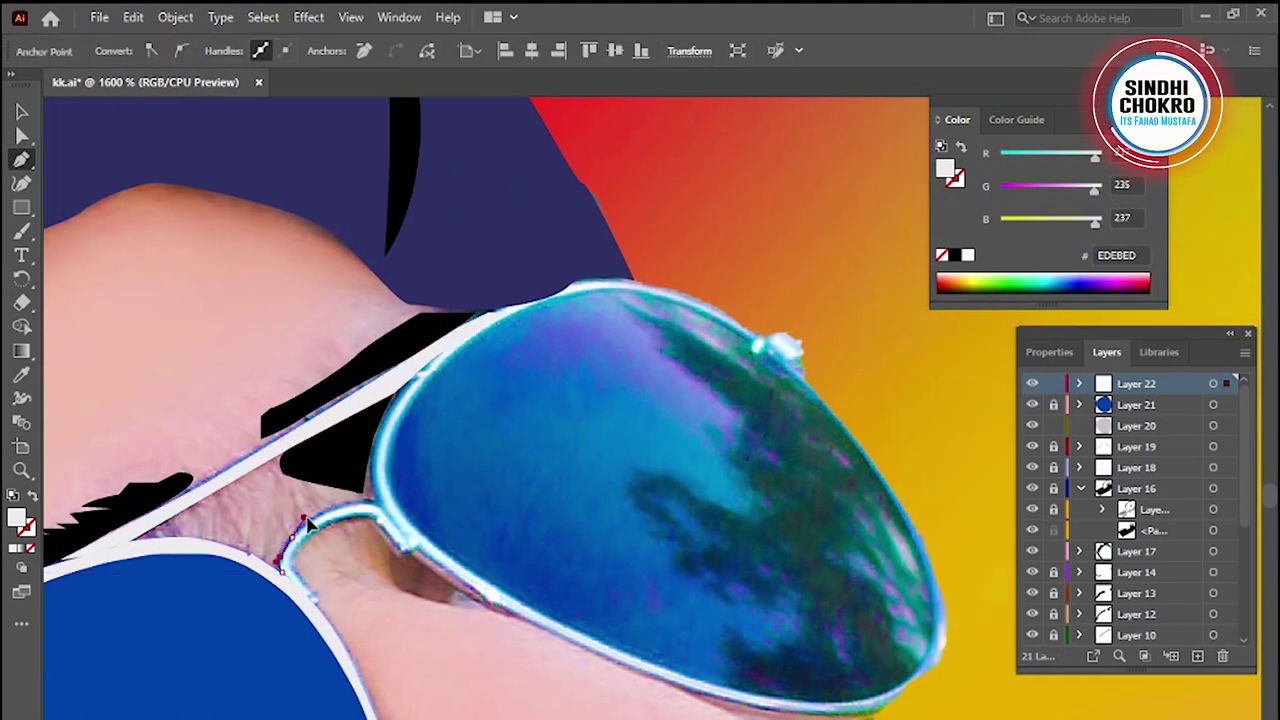
{"action": "left_click", "coordinate": [282, 545]}
{"action": "left_click", "coordinate": [330, 507]}
{"action": "mouse_move", "coordinate": [368, 500]}
{"action": "left_mouse_down"}
{"action": "mouse_move", "coordinate": [390, 522]}
{"action": "mouse_move", "coordinate": [293, 563]}
{"action": "left_mouse_up"}
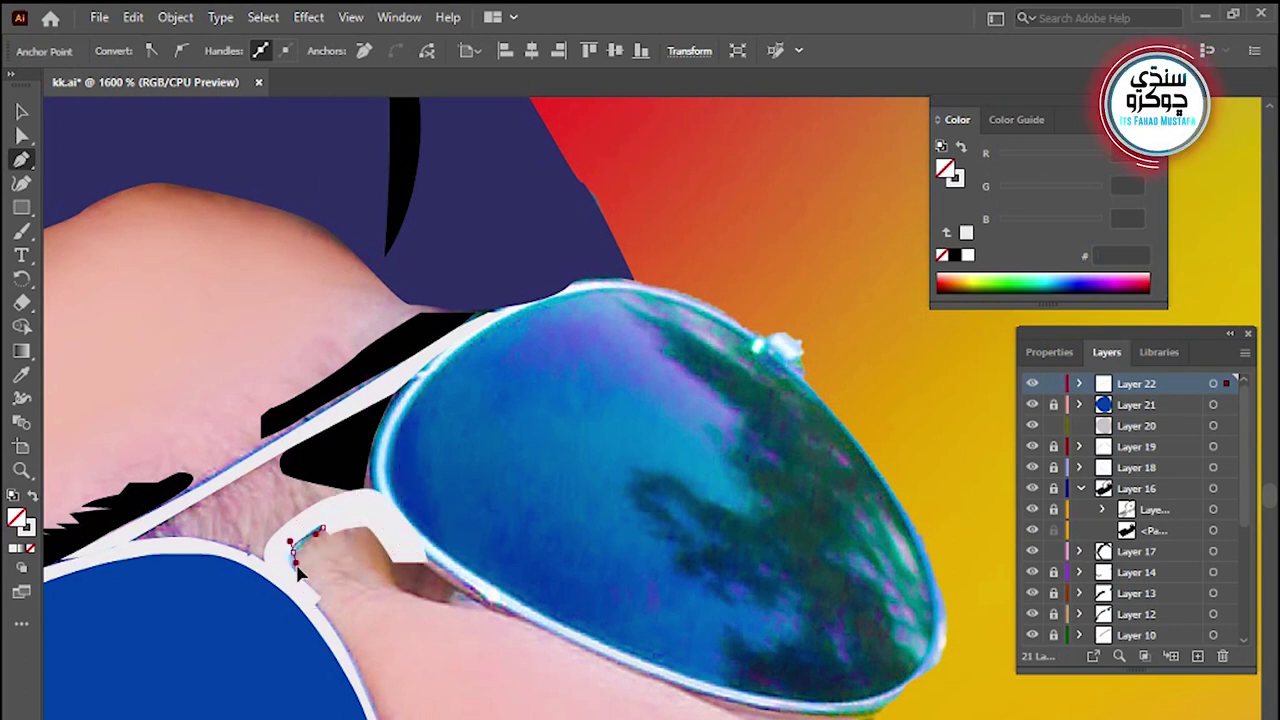
{"action": "left_click", "coordinate": [405, 600]}
{"action": "mouse_move", "coordinate": [447, 625]}
{"action": "left_mouse_down"}
{"action": "mouse_move", "coordinate": [213, 88]}
{"action": "mouse_move", "coordinate": [211, 105]}
{"action": "left_mouse_up"}
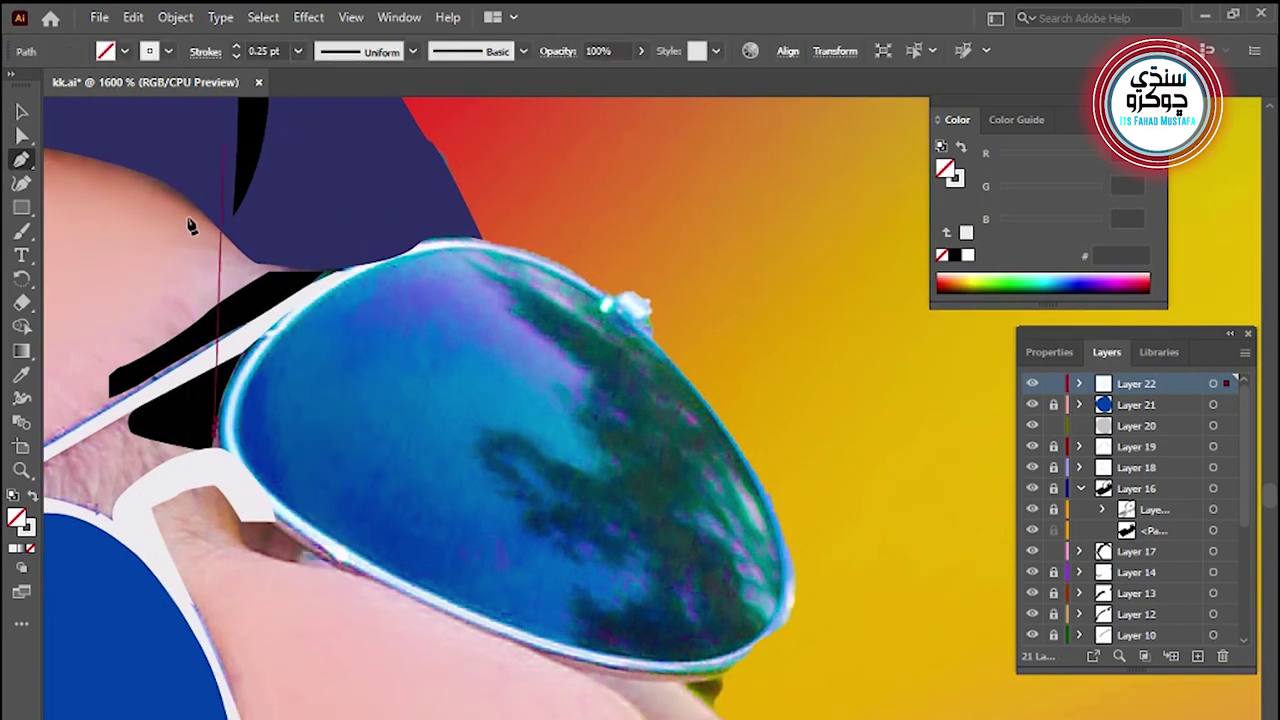
Outline the right lens frame along its lower, outer and top edges
{"action": "left_click", "coordinate": [375, 584]}
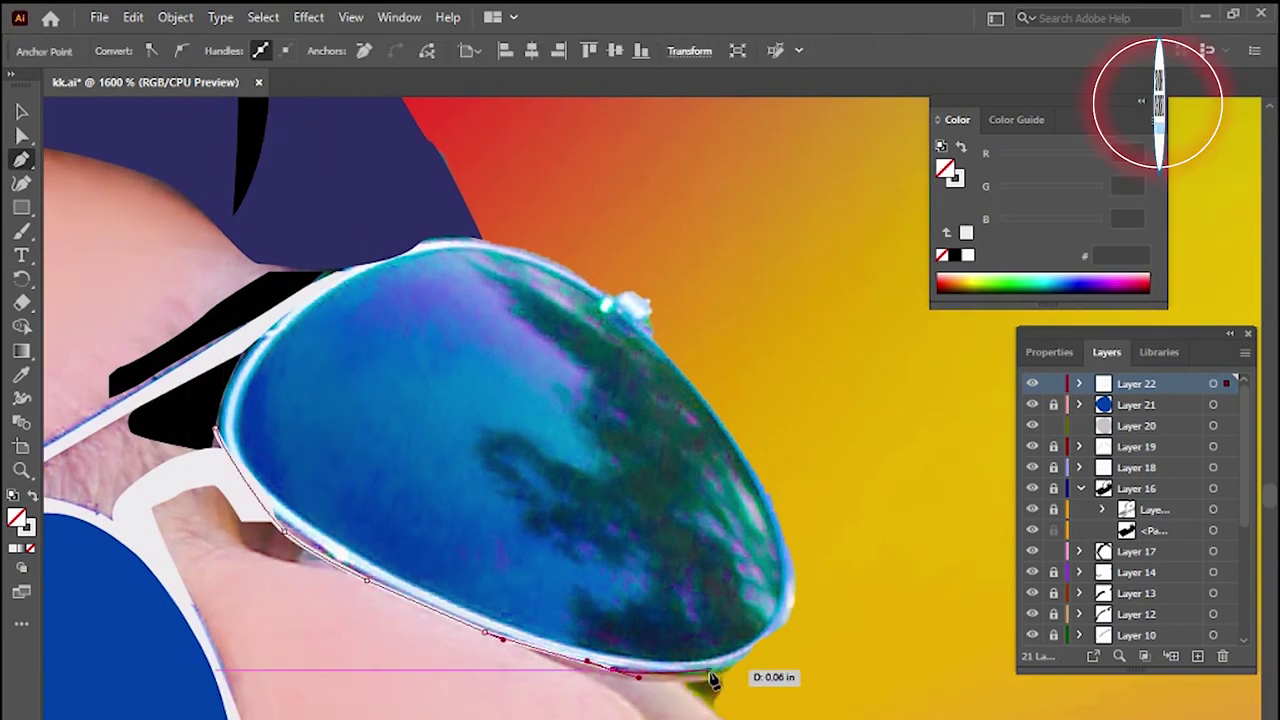
{"action": "left_click", "coordinate": [797, 575]}
{"action": "left_click", "coordinate": [784, 528]}
{"action": "left_click", "coordinate": [740, 438]}
{"action": "left_click", "coordinate": [658, 338]}
{"action": "left_click_drag", "start_coordinate": [649, 312], "coordinate": [637, 297]}
{"action": "left_click", "coordinate": [607, 297]}
{"action": "left_click", "coordinate": [551, 258]}
{"action": "left_click", "coordinate": [475, 238]}
{"action": "left_click", "coordinate": [424, 237]}
{"action": "left_click_drag", "start_coordinate": [362, 259], "coordinate": [360, 262]}
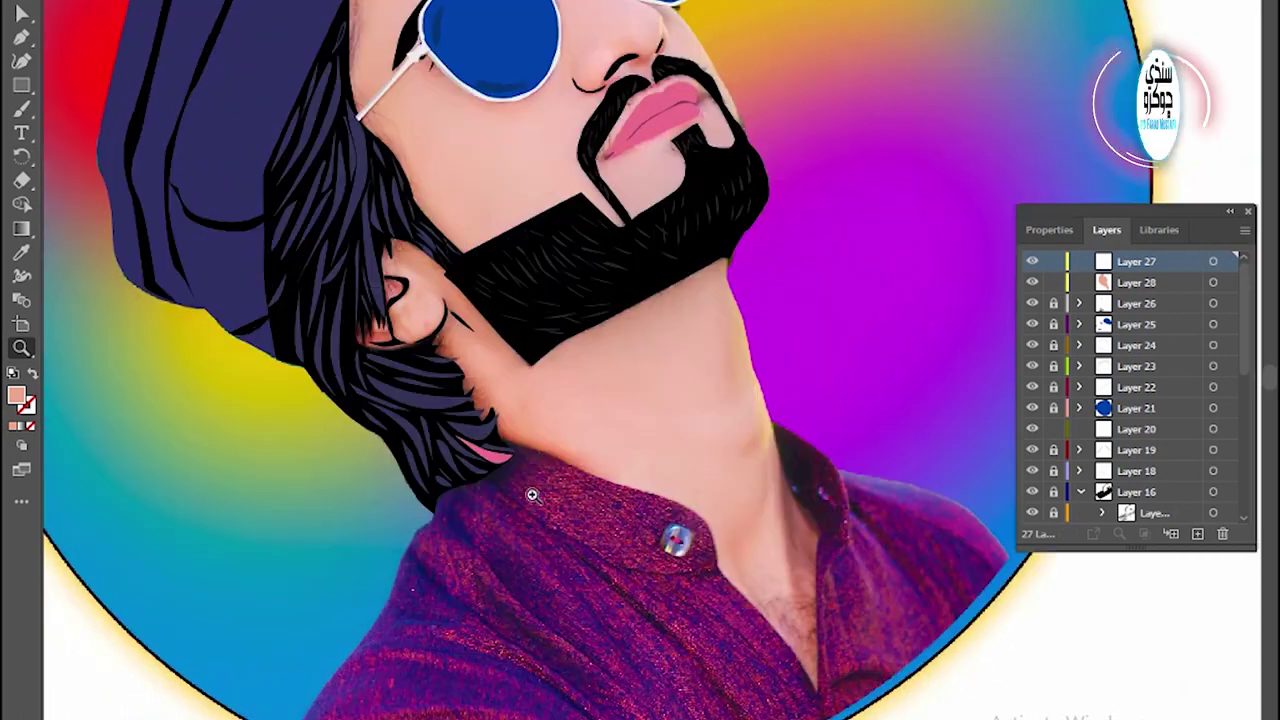
{"action": "left_click", "coordinate": [532, 494]}
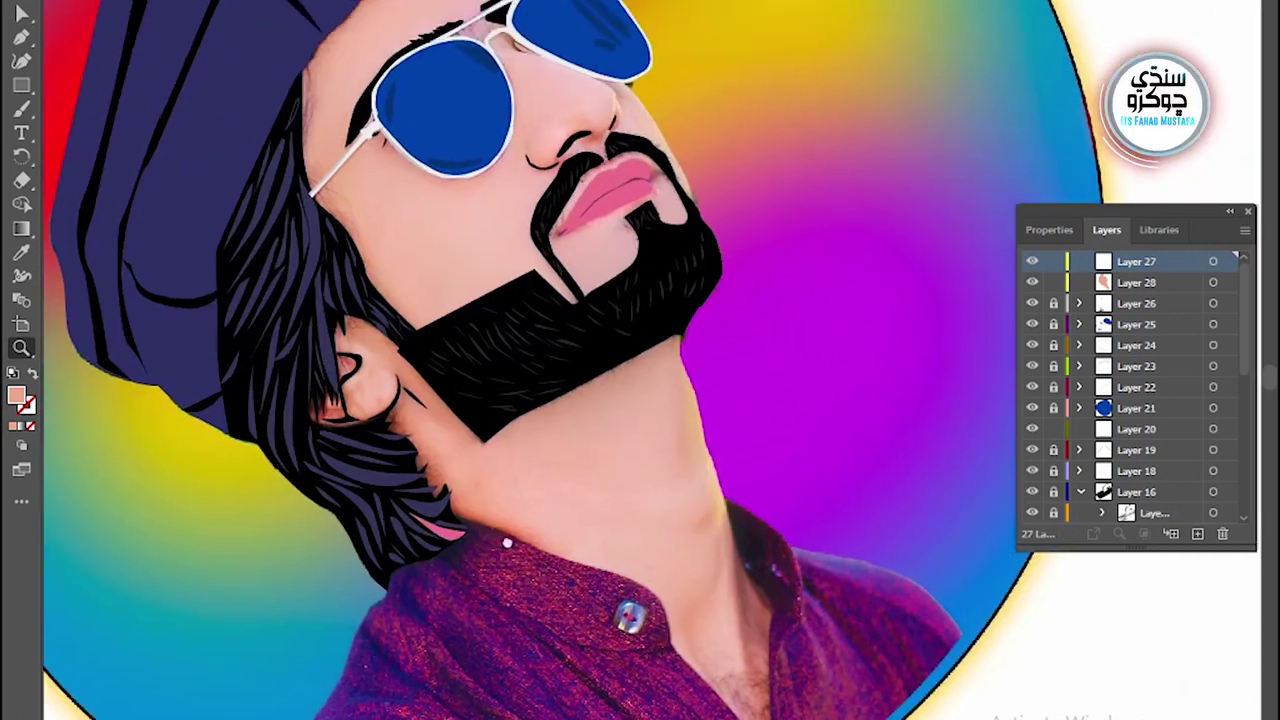
Zoom in on the face and neck to review the traced details
{"action": "left_click", "coordinate": [514, 491]}
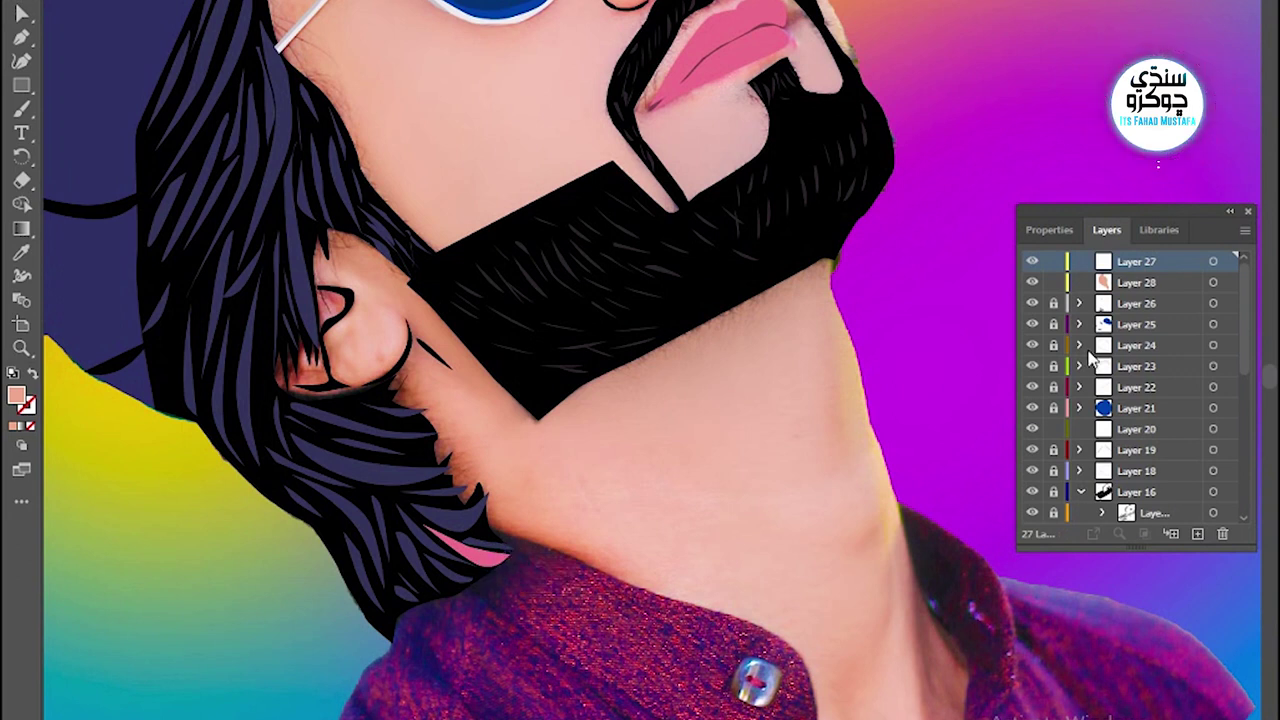
{"action": "left_click_drag", "start_coordinate": [608, 491], "coordinate": [527, 527]}
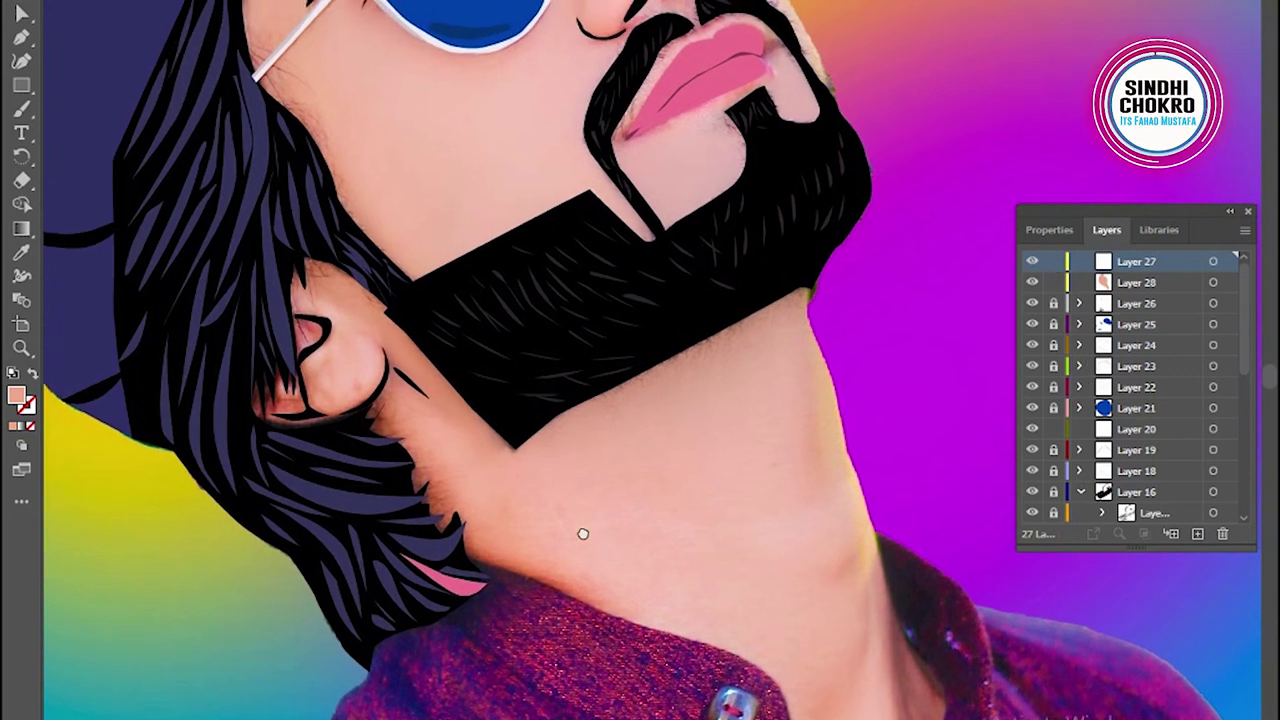
{"action": "scroll", "coordinate": [527, 527], "scroll_direction": "up", "scroll_amount": 2}
{"action": "scroll", "coordinate": [520, 514], "scroll_direction": "up", "scroll_amount": 4}
{"action": "scroll", "coordinate": [500, 460], "scroll_direction": "down", "scroll_amount": 2}
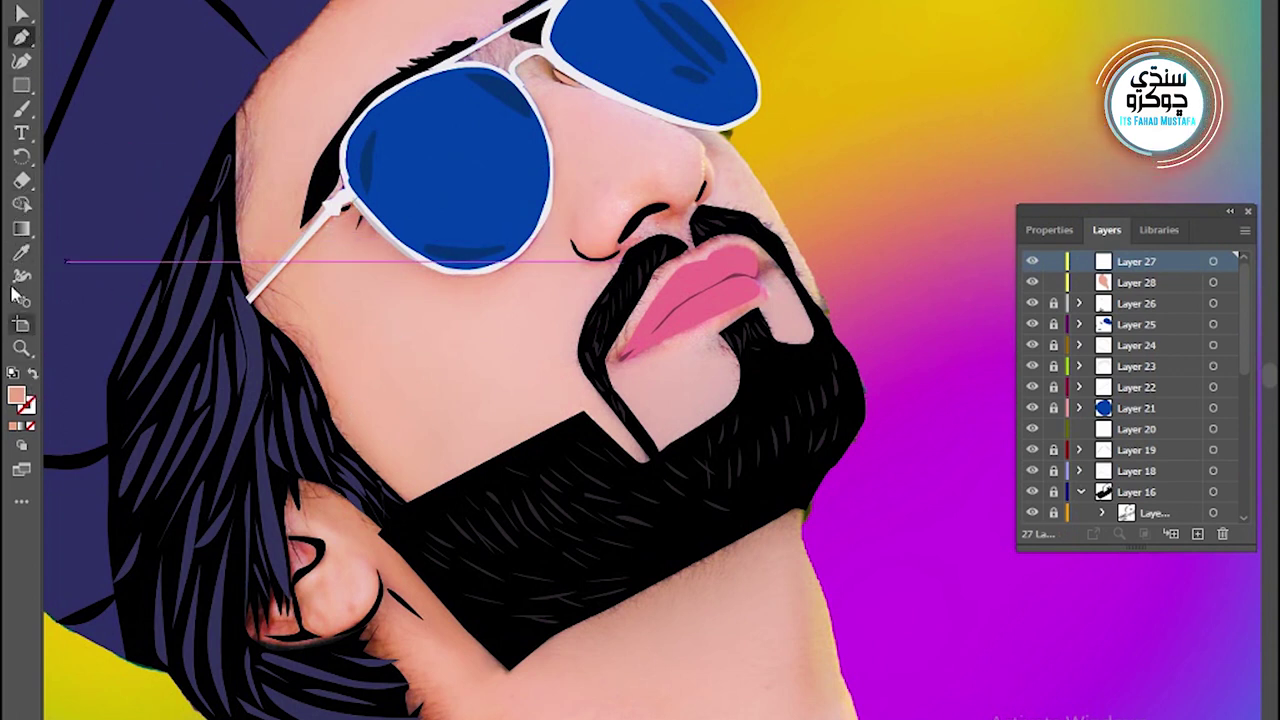
Zoom out to the whole portrait and add a new layer for the skin shape
{"action": "left_click", "coordinate": [21, 347]}
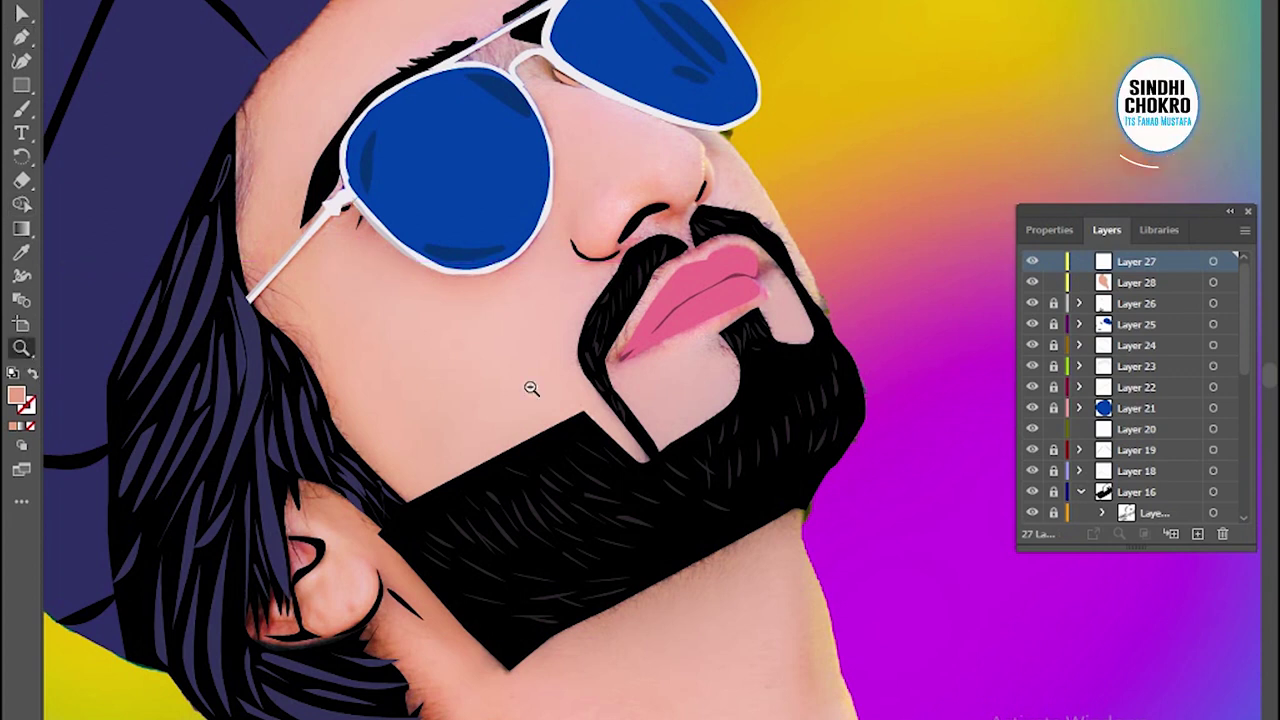
{"action": "left_click", "coordinate": [533, 393], "text": "alt"}
{"action": "left_click_drag", "start_coordinate": [670, 403], "coordinate": [532, 353]}
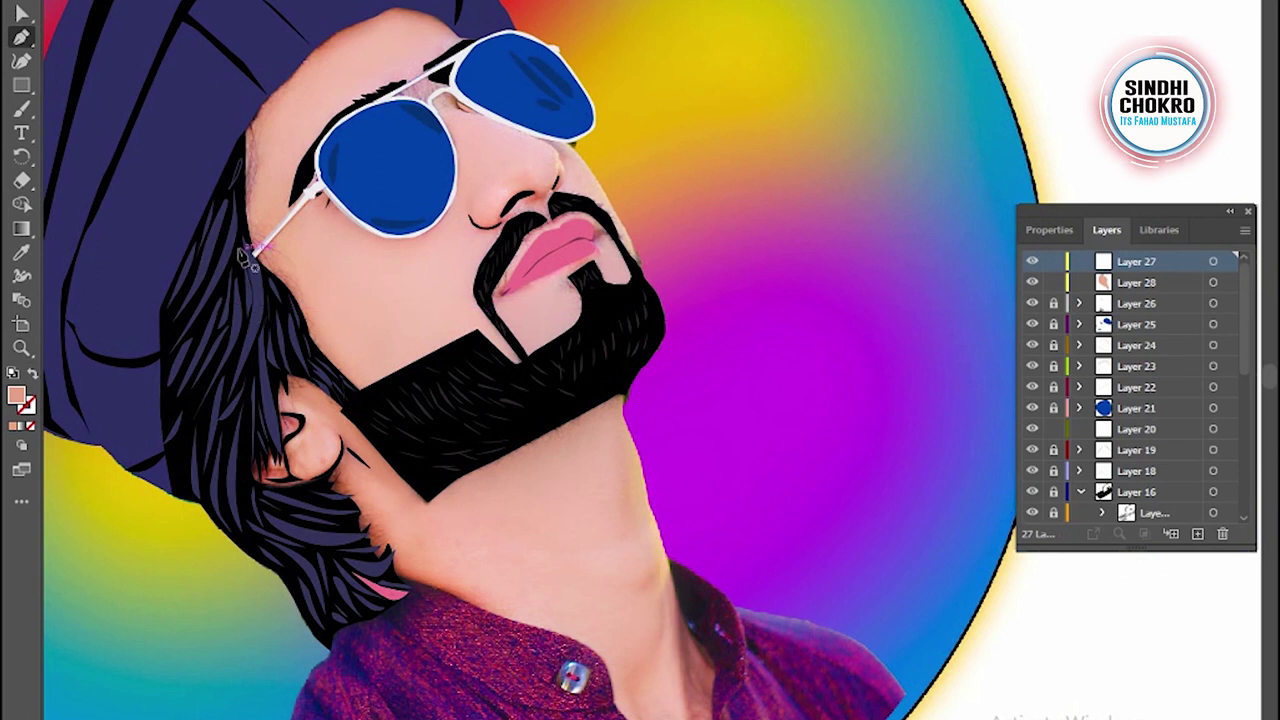
{"action": "left_click", "coordinate": [1199, 534]}
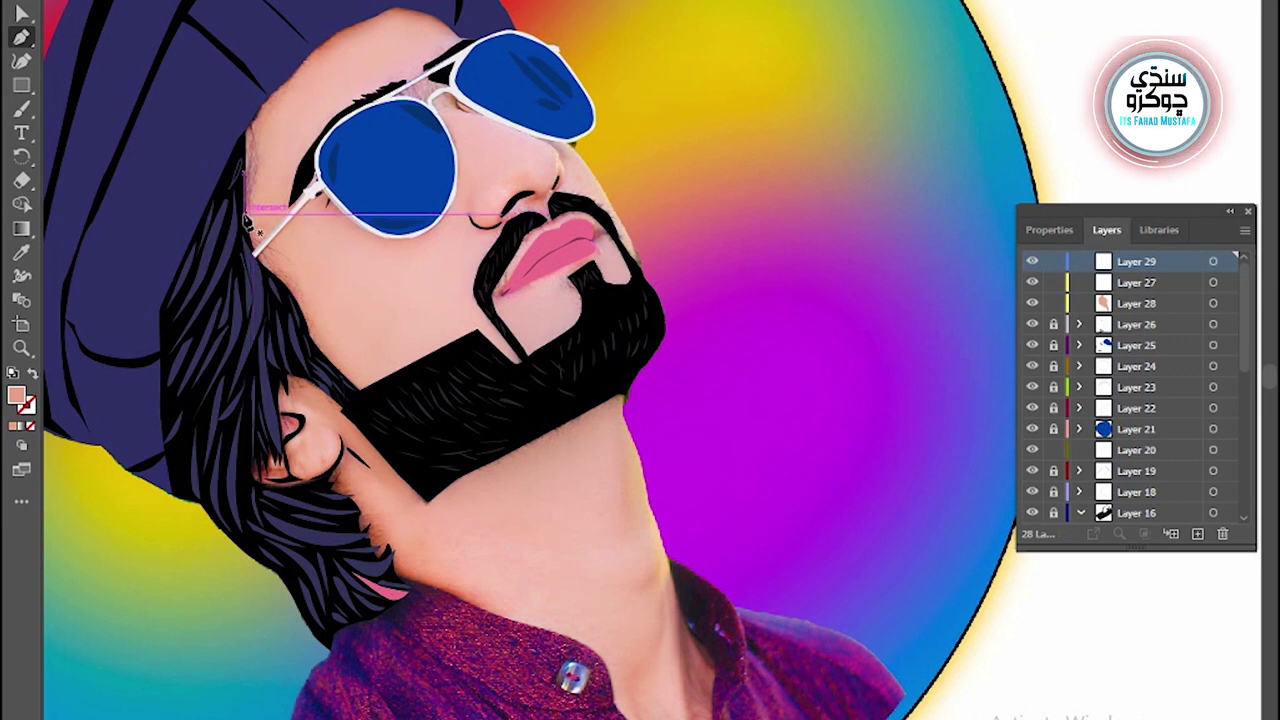
Trace the skin outline from the hair edge down the neck and around the shirt collar
{"action": "left_click", "coordinate": [258, 258]}
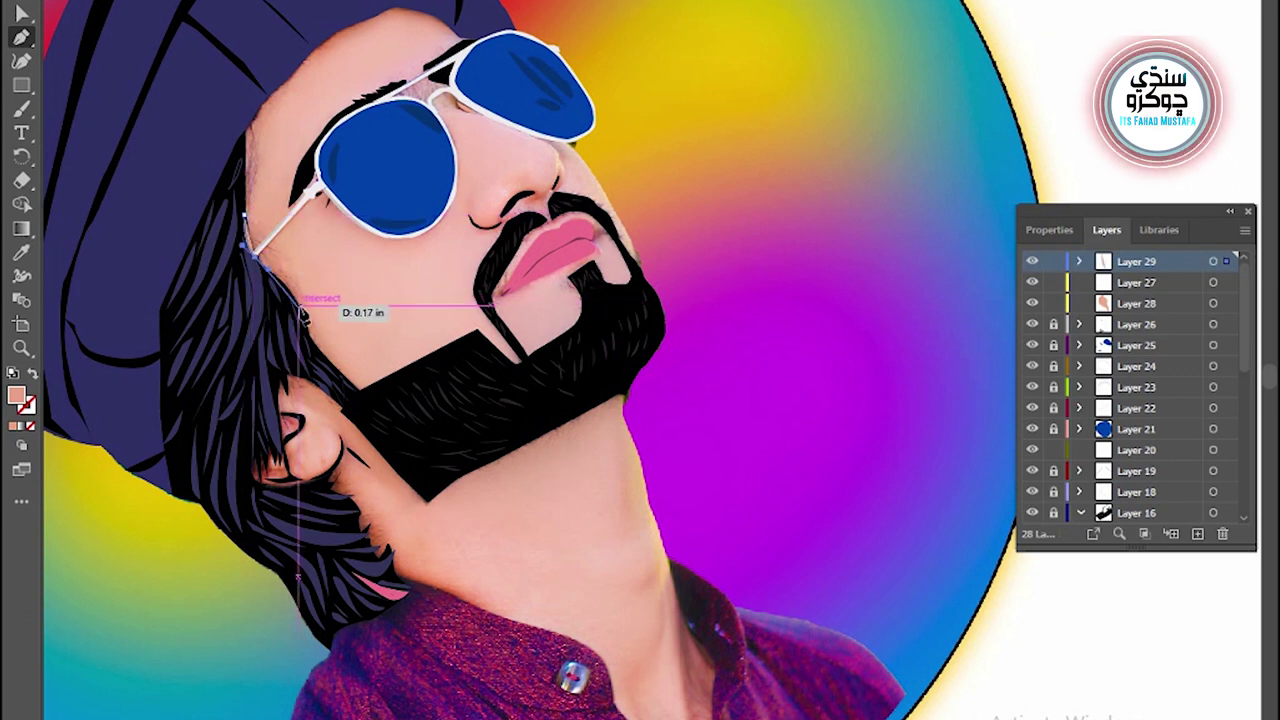
{"action": "left_click", "coordinate": [296, 300]}
{"action": "left_click", "coordinate": [318, 348]}
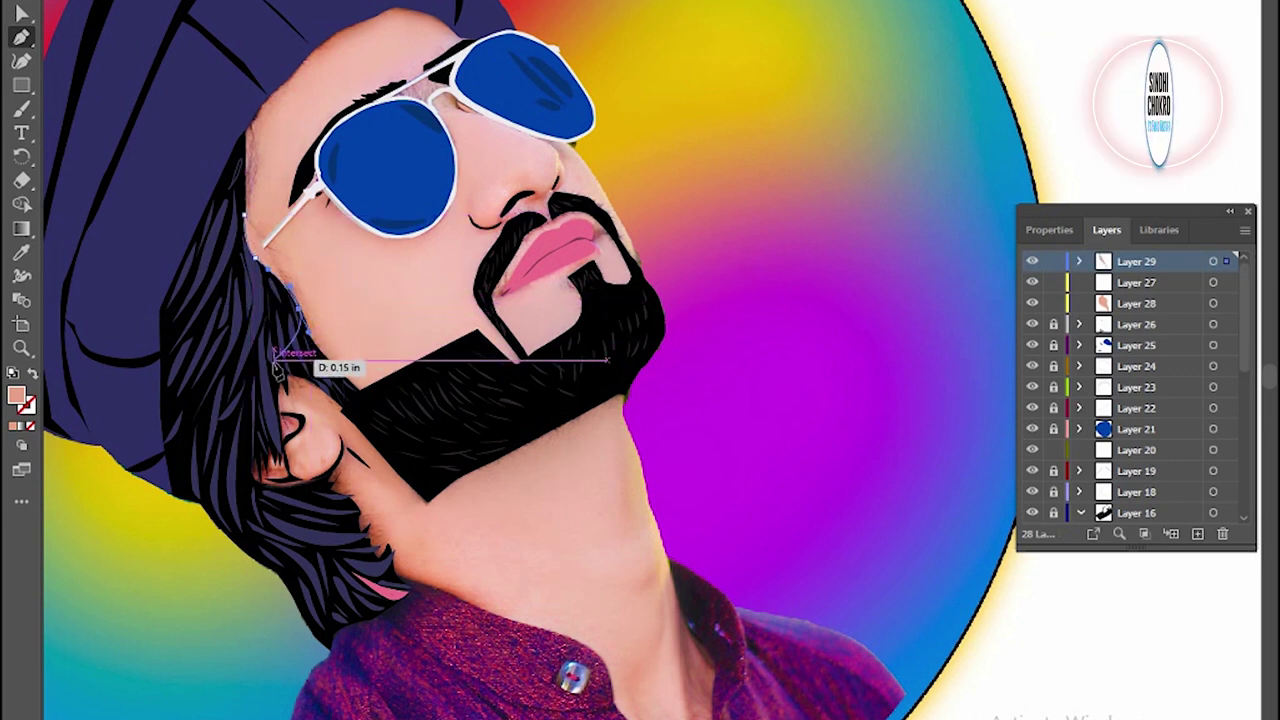
{"action": "left_click", "coordinate": [282, 425]}
{"action": "left_click", "coordinate": [238, 479]}
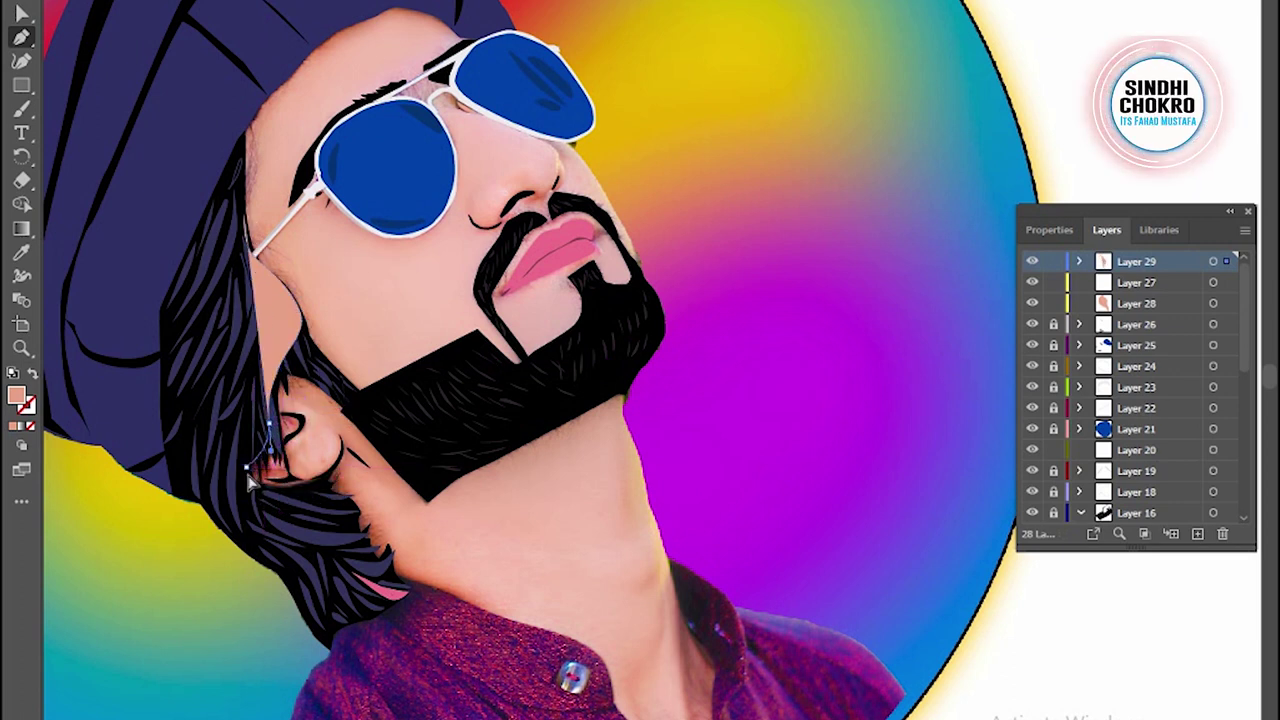
{"action": "left_click", "coordinate": [340, 510]}
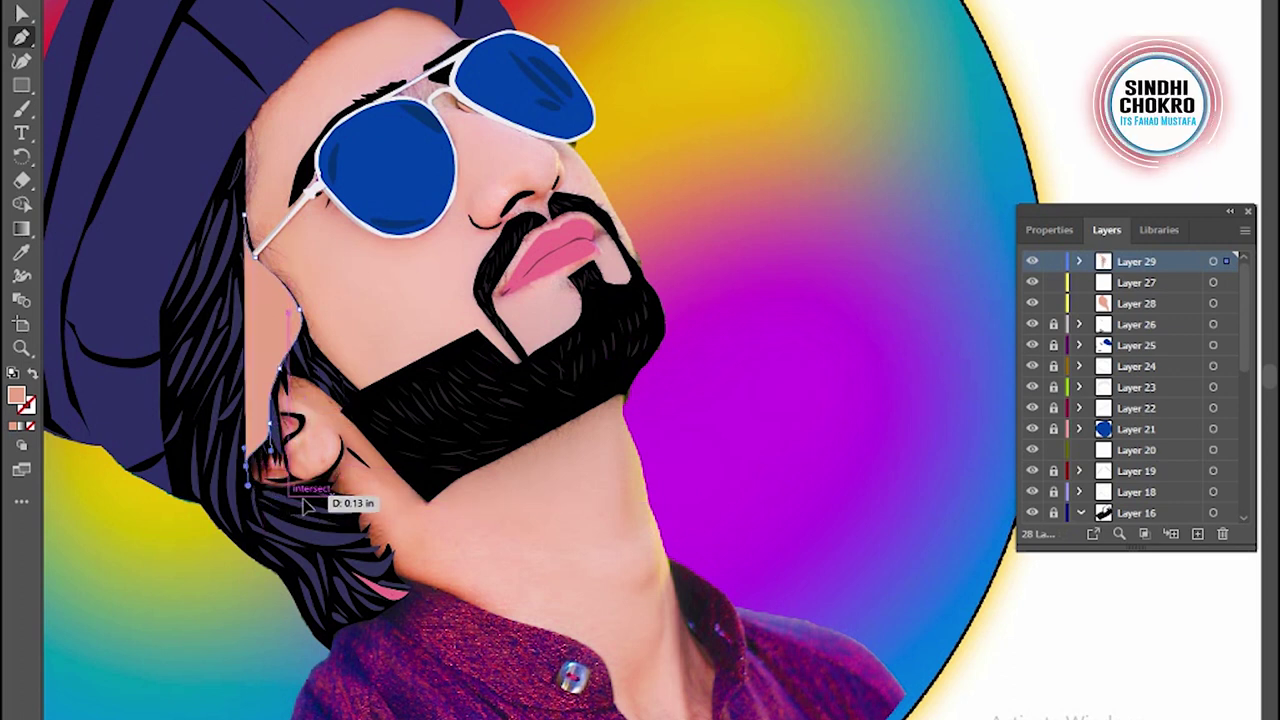
{"action": "left_click", "coordinate": [366, 530]}
{"action": "left_click", "coordinate": [398, 585]}
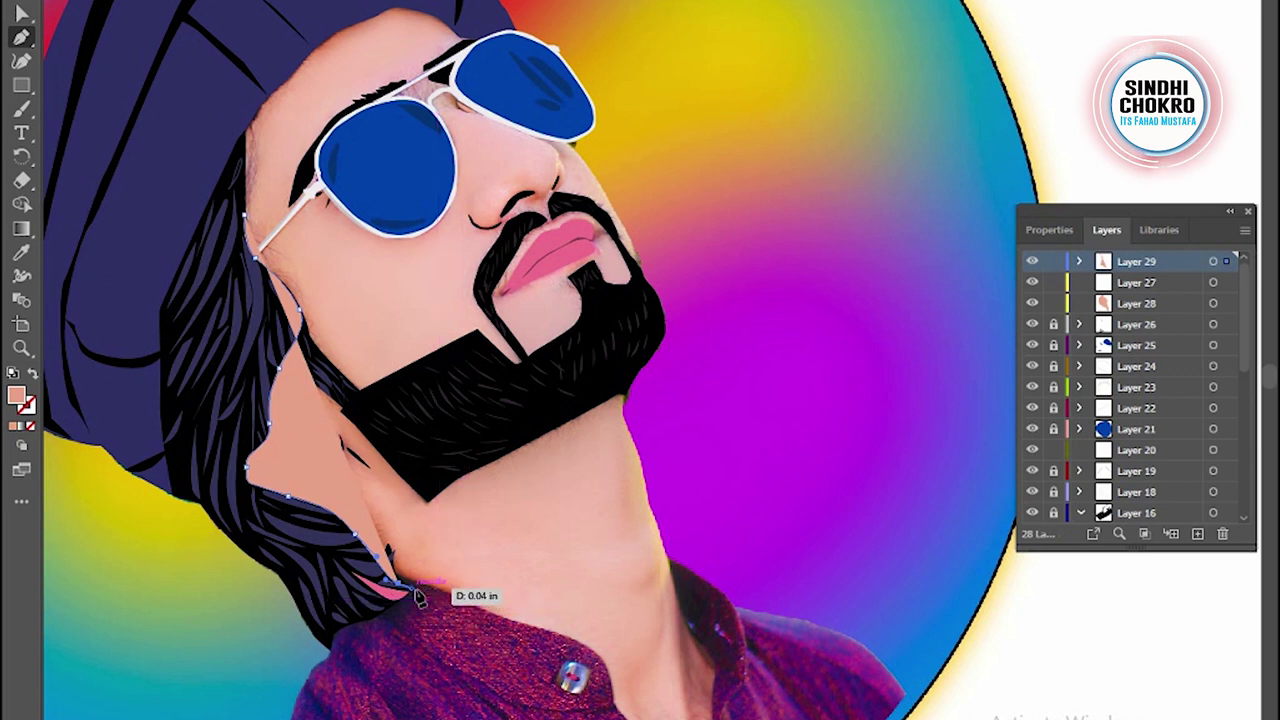
{"action": "left_click_drag", "start_coordinate": [405, 590], "coordinate": [495, 604]}
{"action": "mouse_move", "coordinate": [574, 652]}
{"action": "left_mouse_down"}
{"action": "mouse_move", "coordinate": [613, 690]}
{"action": "mouse_move", "coordinate": [585, 630]}
{"action": "mouse_move", "coordinate": [630, 697]}
{"action": "mouse_move", "coordinate": [633, 557]}
{"action": "mouse_move", "coordinate": [598, 478]}
{"action": "left_mouse_up"}
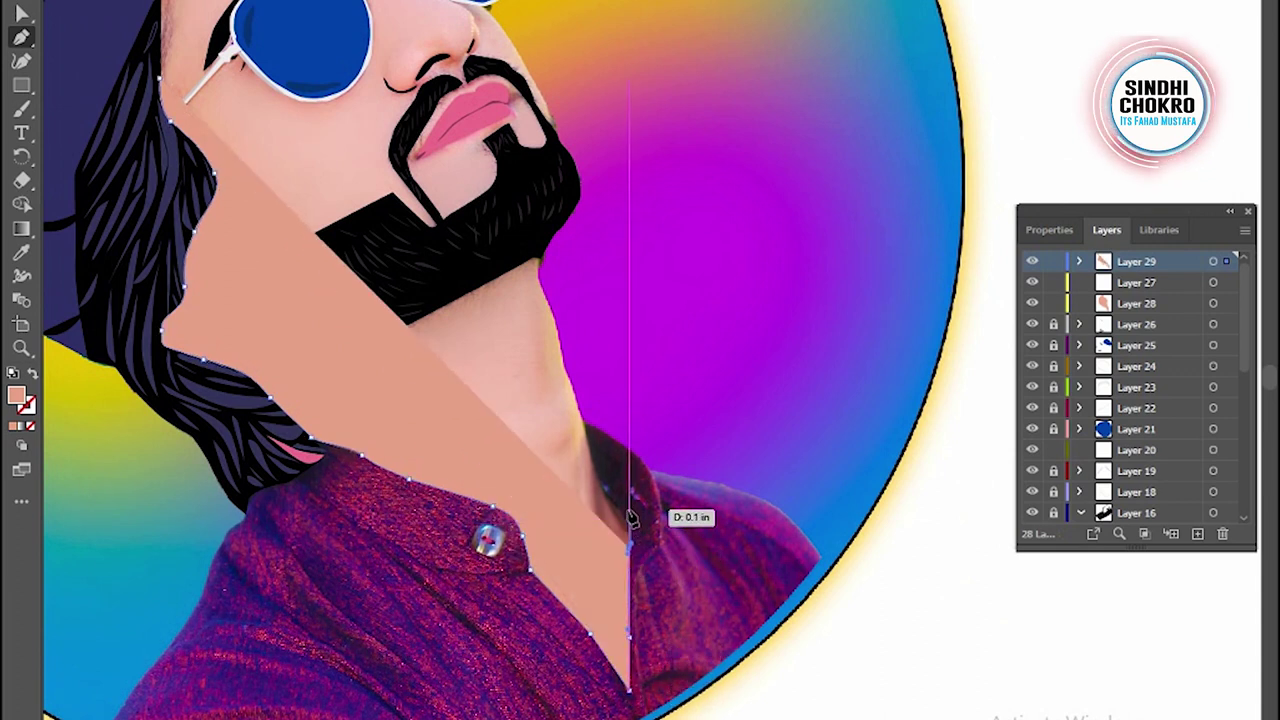
{"action": "mouse_move", "coordinate": [598, 478]}
{"action": "left_mouse_down"}
{"action": "mouse_move", "coordinate": [543, 251]}
{"action": "mouse_move", "coordinate": [503, 376]}
{"action": "mouse_move", "coordinate": [478, 294]}
{"action": "mouse_move", "coordinate": [428, 263]}
{"action": "left_mouse_up"}
Extend the skin shape's top up to the glasses and along the hair's left edge, then zoom out
{"action": "scroll", "coordinate": [514, 408], "scroll_direction": "up", "scroll_amount": 5}
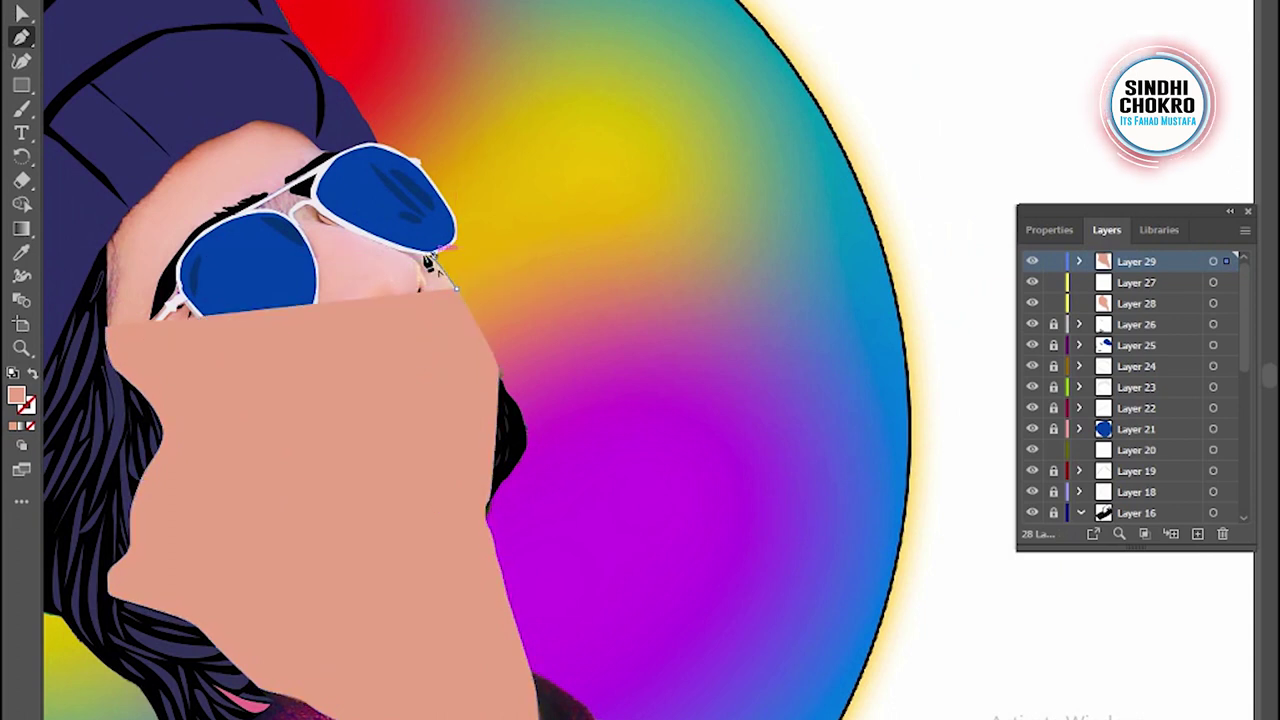
{"action": "mouse_move", "coordinate": [362, 190]}
{"action": "left_mouse_down"}
{"action": "mouse_move", "coordinate": [427, 320]}
{"action": "mouse_move", "coordinate": [423, 280]}
{"action": "mouse_move", "coordinate": [286, 257]}
{"action": "left_mouse_up"}
{"action": "left_click", "coordinate": [268, 257]}
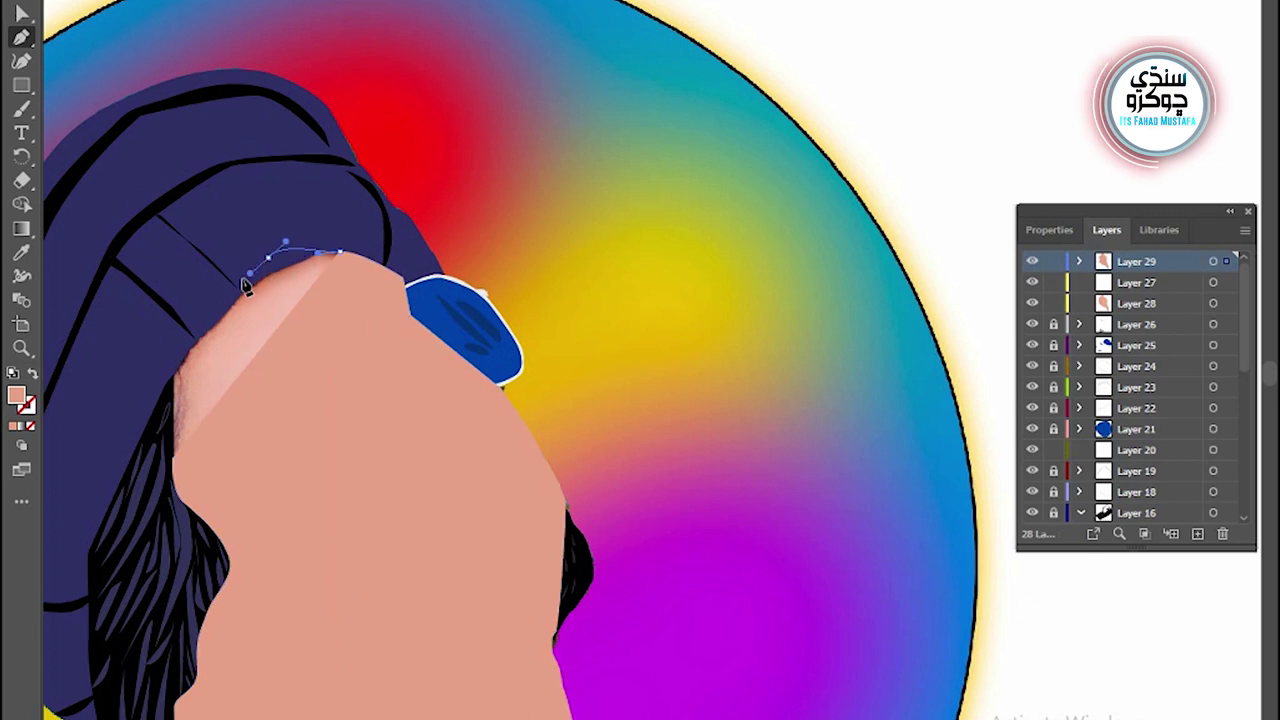
{"action": "left_click", "coordinate": [180, 320]}
{"action": "mouse_move", "coordinate": [165, 350]}
{"action": "left_mouse_down"}
{"action": "mouse_move", "coordinate": [148, 418]}
{"action": "mouse_move", "coordinate": [194, 486]}
{"action": "left_mouse_up"}
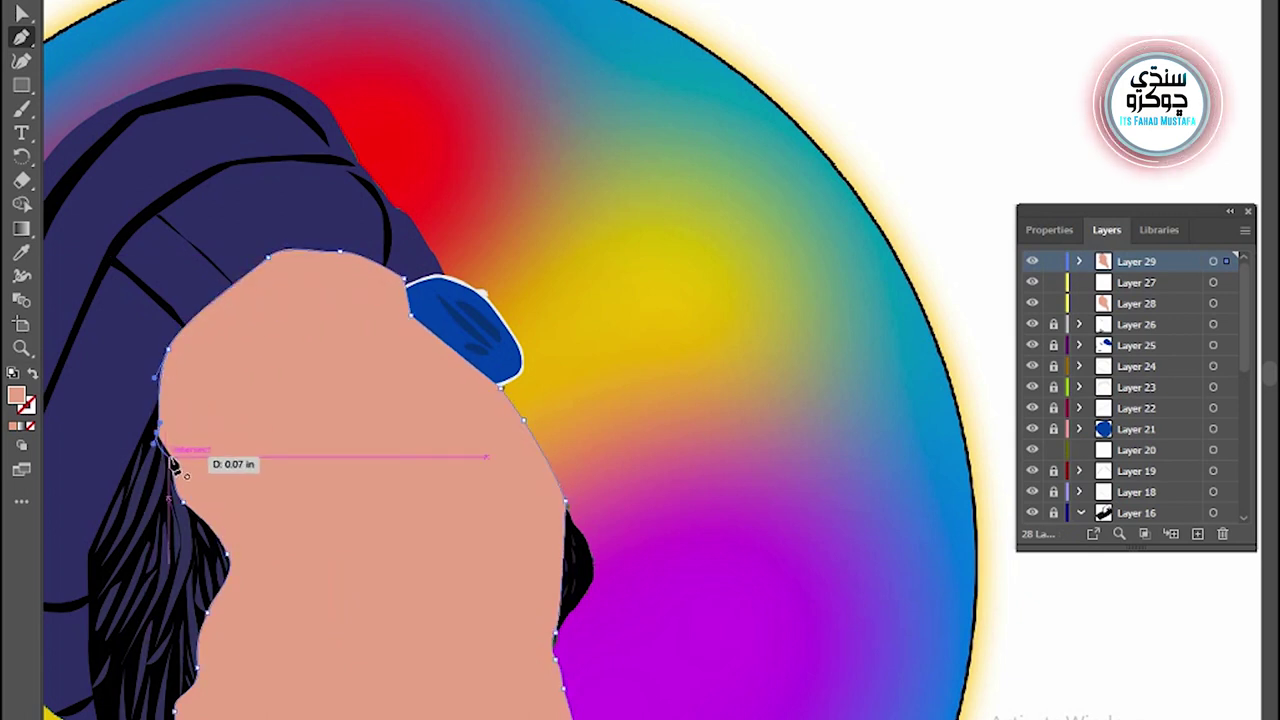
{"action": "left_click_drag", "start_coordinate": [379, 537], "coordinate": [414, 397]}
{"action": "key", "text": "z"}
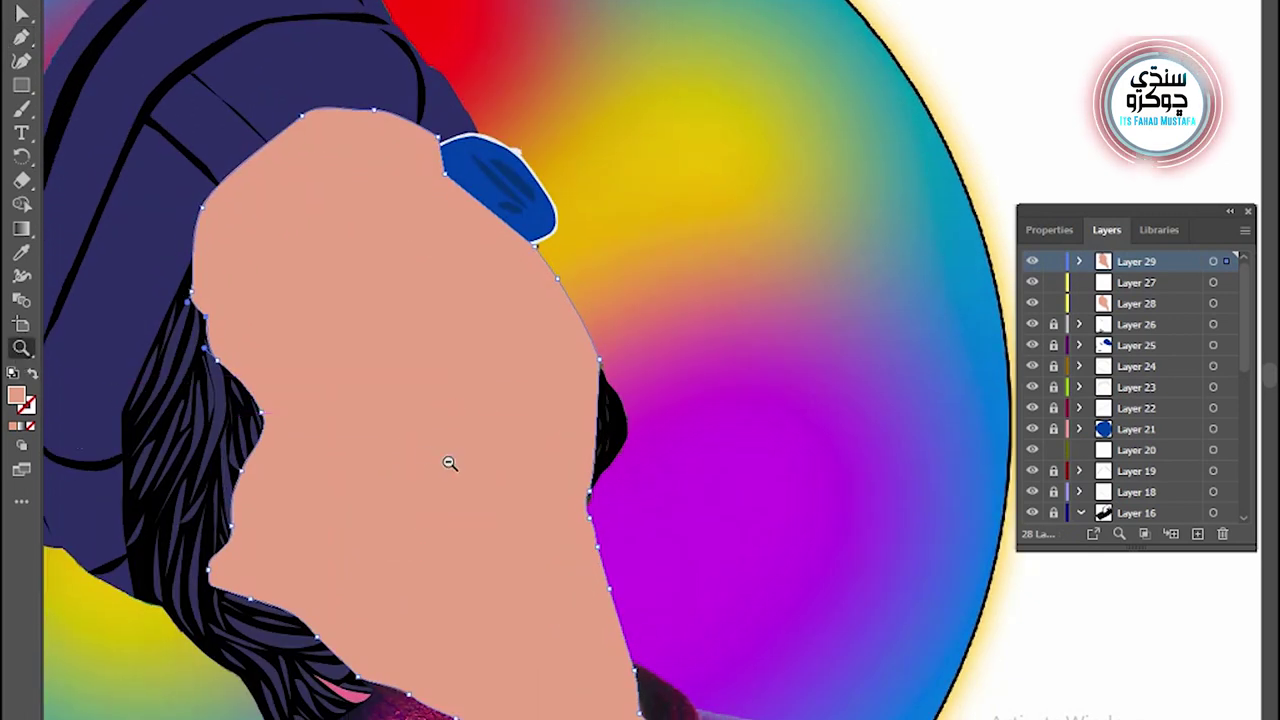
{"action": "left_click", "coordinate": [429, 451], "text": "alt"}
{"action": "left_click", "coordinate": [460, 468], "text": "alt"}
{"action": "left_click_drag", "start_coordinate": [583, 476], "coordinate": [391, 514]}
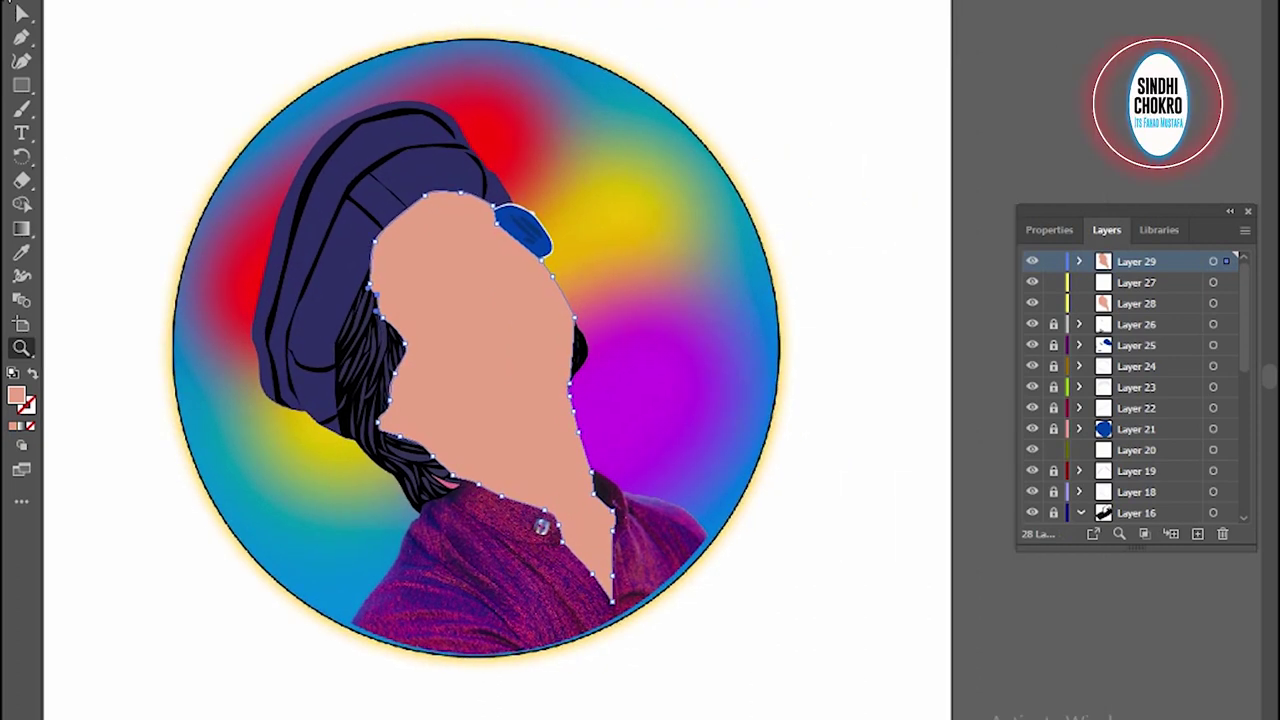
Move Layer 29 down to just above Layer 1, beneath the facial details, and check the skin shape
{"action": "key", "text": "v"}
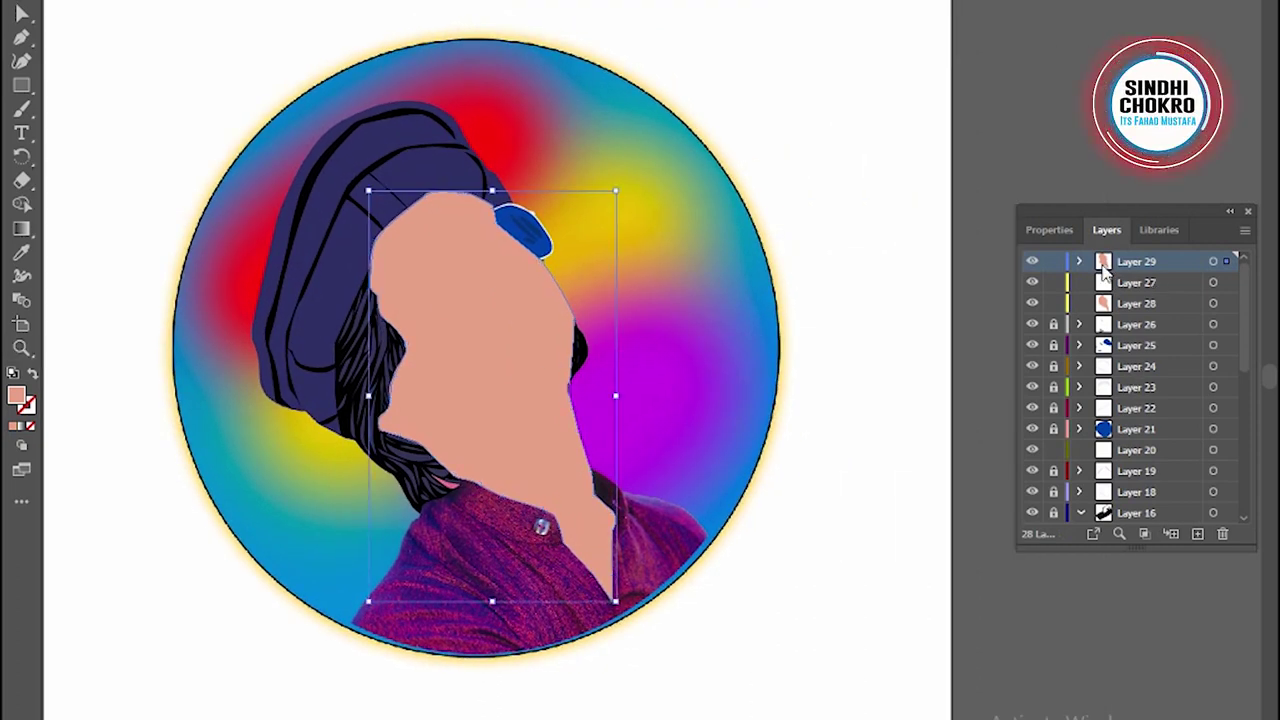
{"action": "left_click_drag", "start_coordinate": [1108, 262], "coordinate": [1122, 533]}
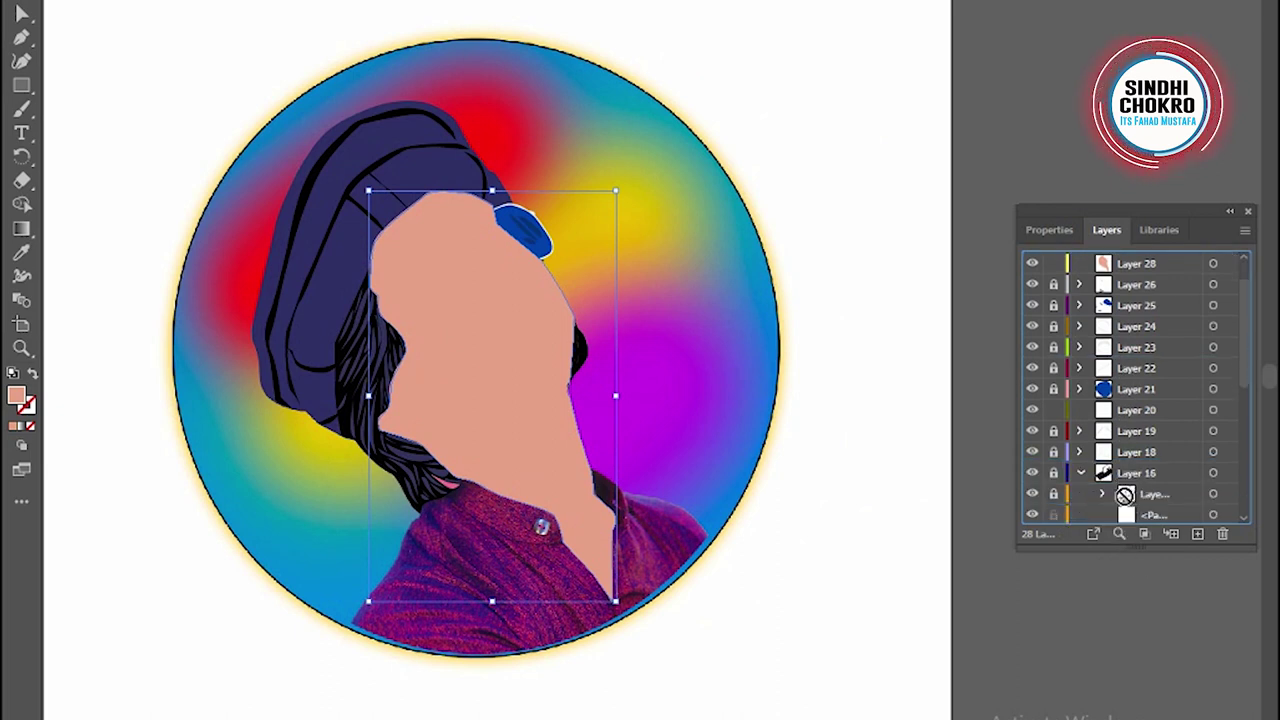
{"action": "mouse_move", "coordinate": [1124, 485]}
{"action": "left_mouse_down"}
{"action": "mouse_move", "coordinate": [1138, 533]}
{"action": "mouse_move", "coordinate": [1128, 514]}
{"action": "mouse_move", "coordinate": [1148, 510]}
{"action": "left_mouse_up"}
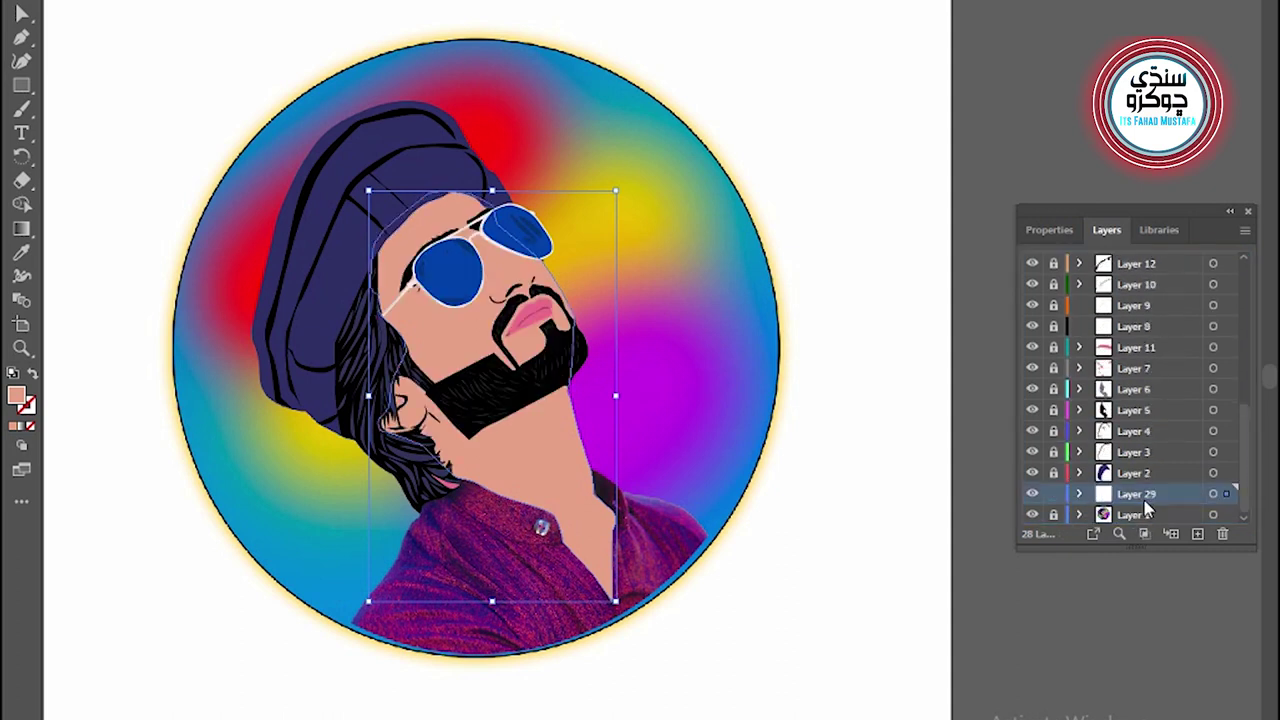
{"action": "left_click", "coordinate": [145, 174]}
{"action": "left_click", "coordinate": [516, 493]}
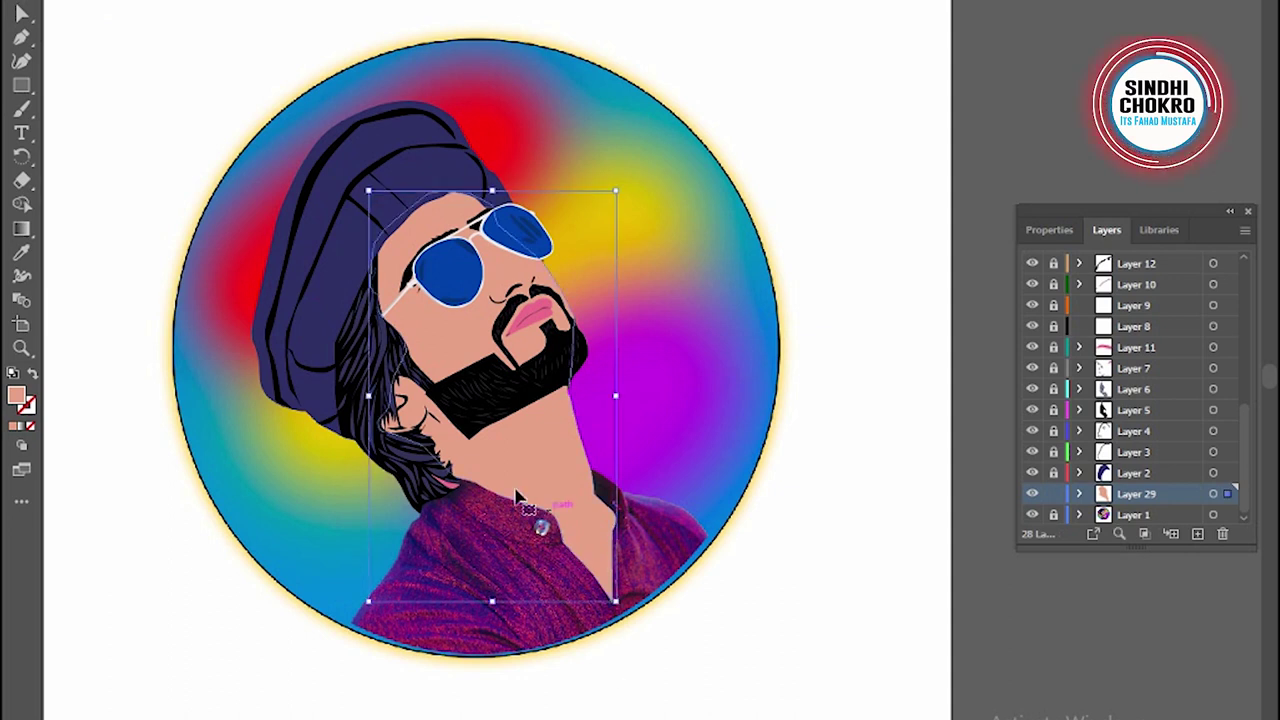
{"action": "left_click", "coordinate": [175, 327]}
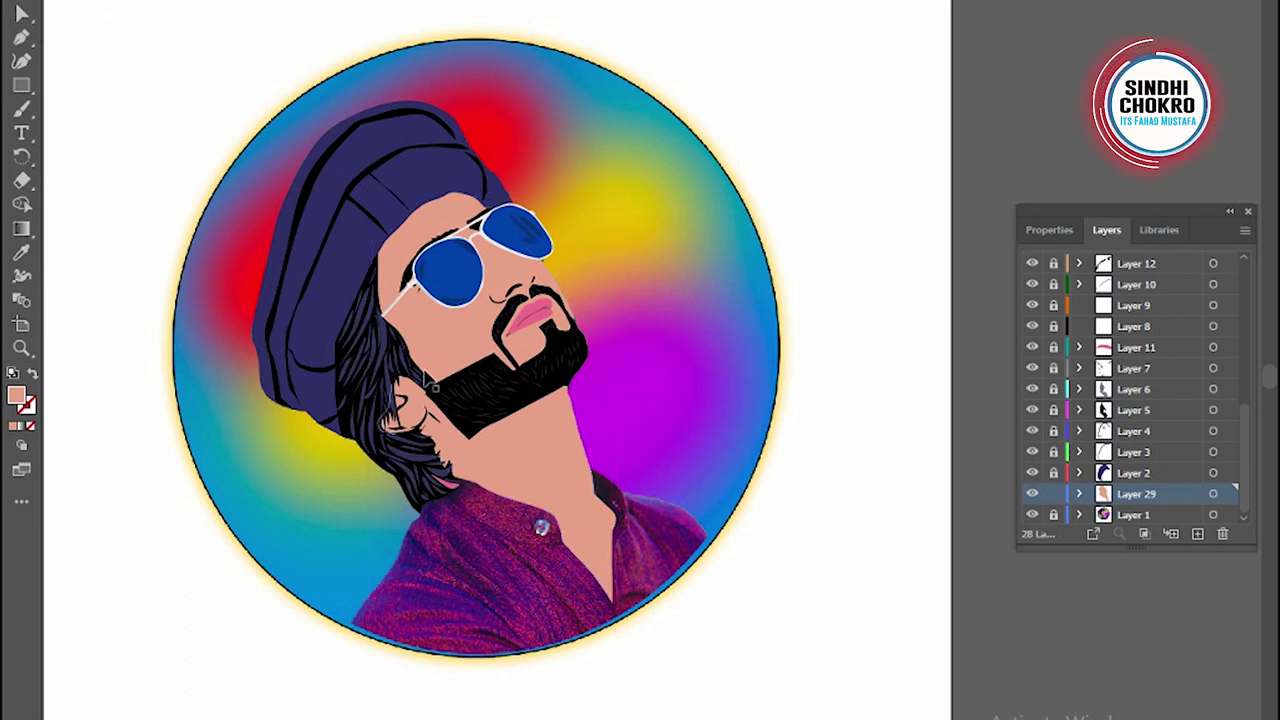
Zoom in on the shirt and bring the face and collar button into view
{"action": "left_click", "coordinate": [22, 349]}
{"action": "left_click", "coordinate": [641, 620]}
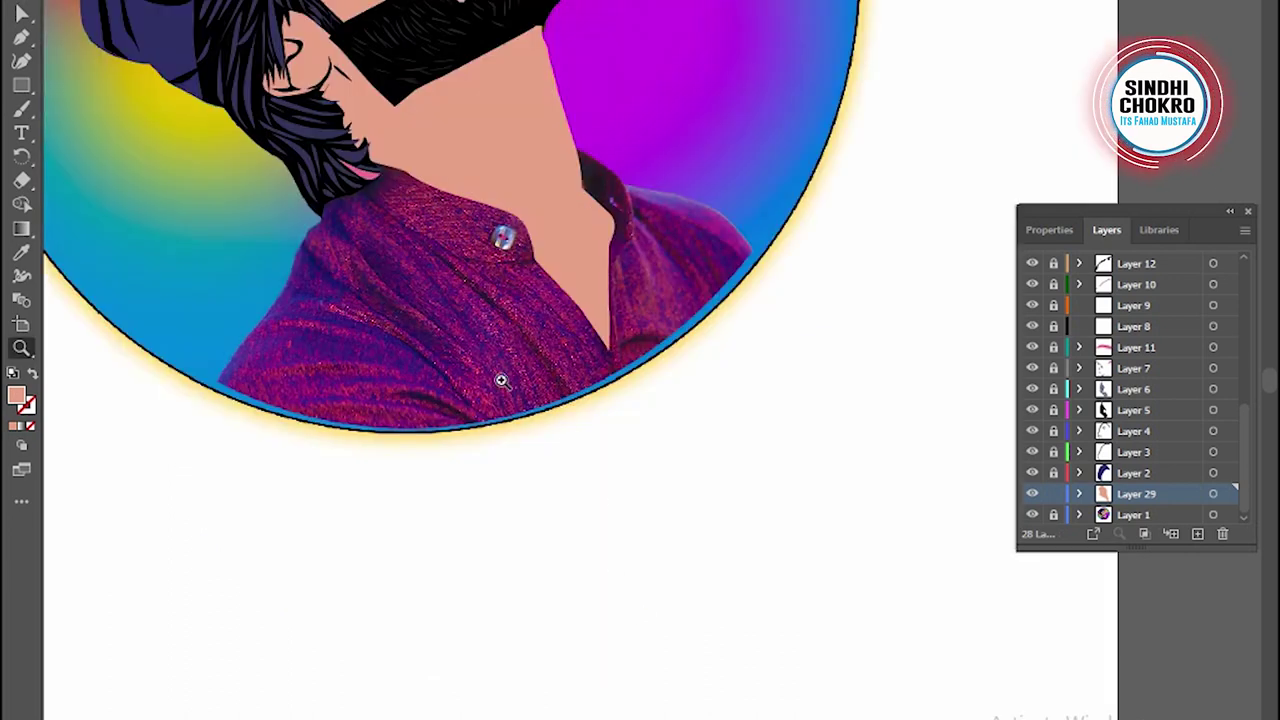
{"action": "scroll", "coordinate": [494, 306], "scroll_direction": "up", "scroll_amount": 5}
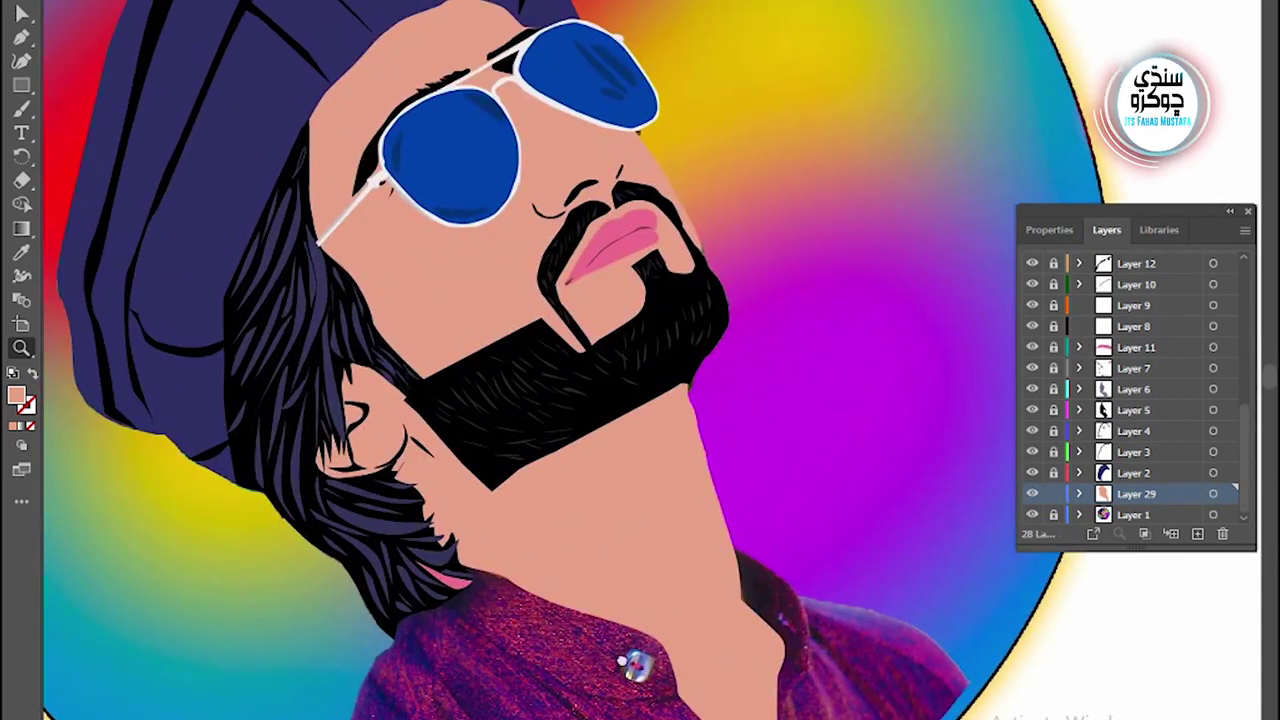
{"action": "left_click_drag", "start_coordinate": [633, 664], "coordinate": [672, 700]}
{"action": "scroll", "coordinate": [682, 572], "scroll_direction": "up", "scroll_amount": 3}
{"action": "scroll", "coordinate": [714, 655], "scroll_direction": "up", "scroll_amount": 3}
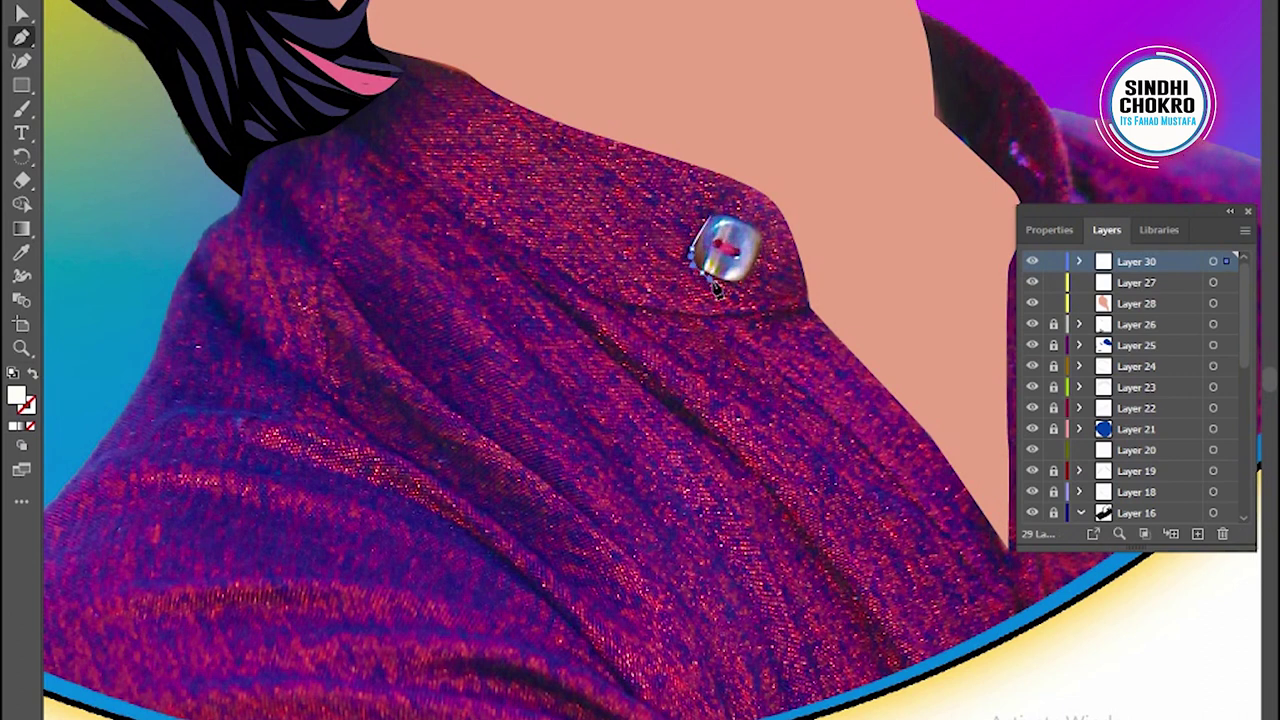
Finish the white collar button shape and adjust its detail curve
{"action": "left_click", "coordinate": [741, 290]}
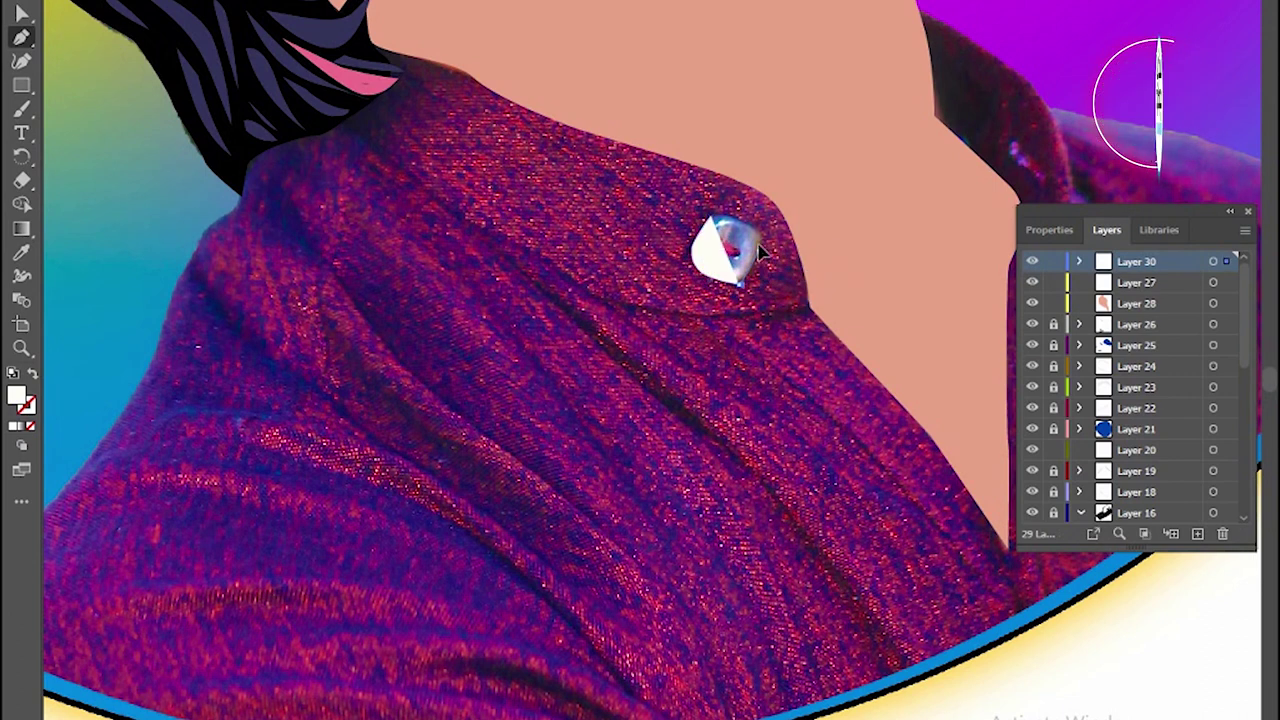
{"action": "left_click", "coordinate": [766, 245]}
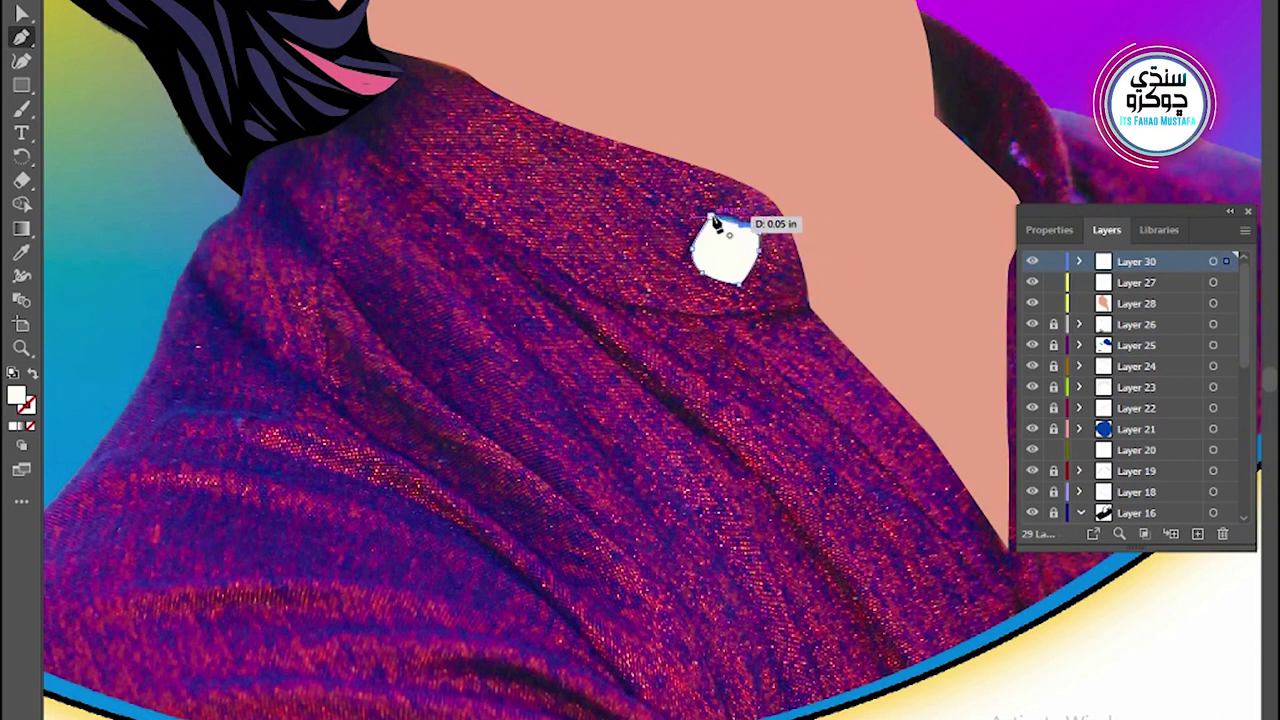
{"action": "double_click", "coordinate": [15, 398]}
{"action": "left_click", "coordinate": [1010, 444]}
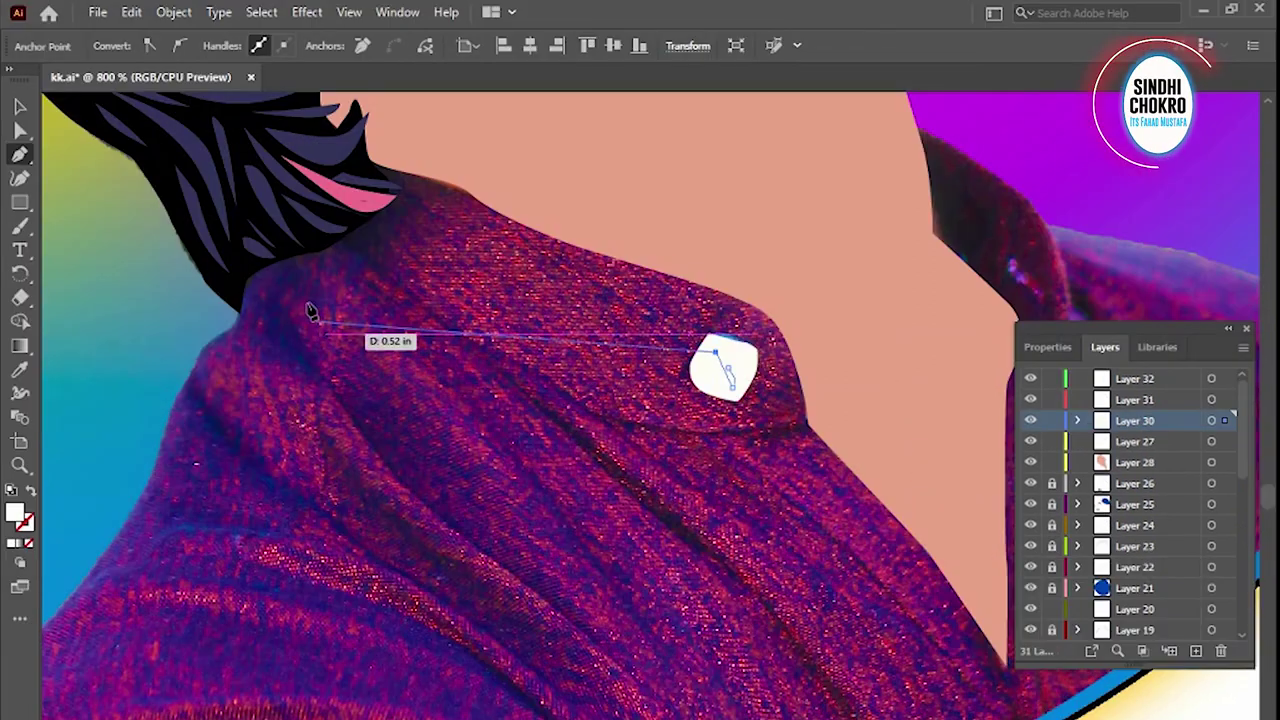
{"action": "left_click_drag", "start_coordinate": [740, 340], "coordinate": [724, 355]}
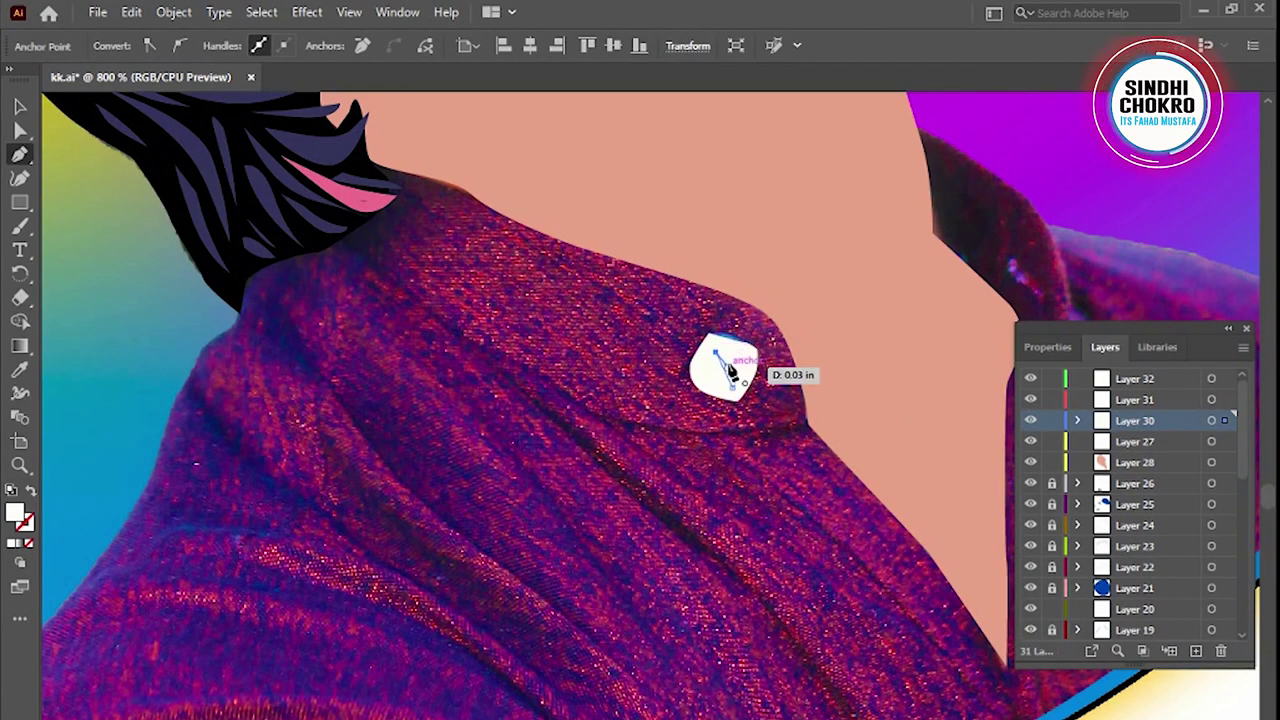
Fill the button detail with bright magenta, deselect it, and add a new layer
{"action": "double_click", "coordinate": [16, 515]}
{"action": "left_click_drag", "start_coordinate": [731, 612], "coordinate": [761, 528]}
{"action": "left_click", "coordinate": [794, 534]}
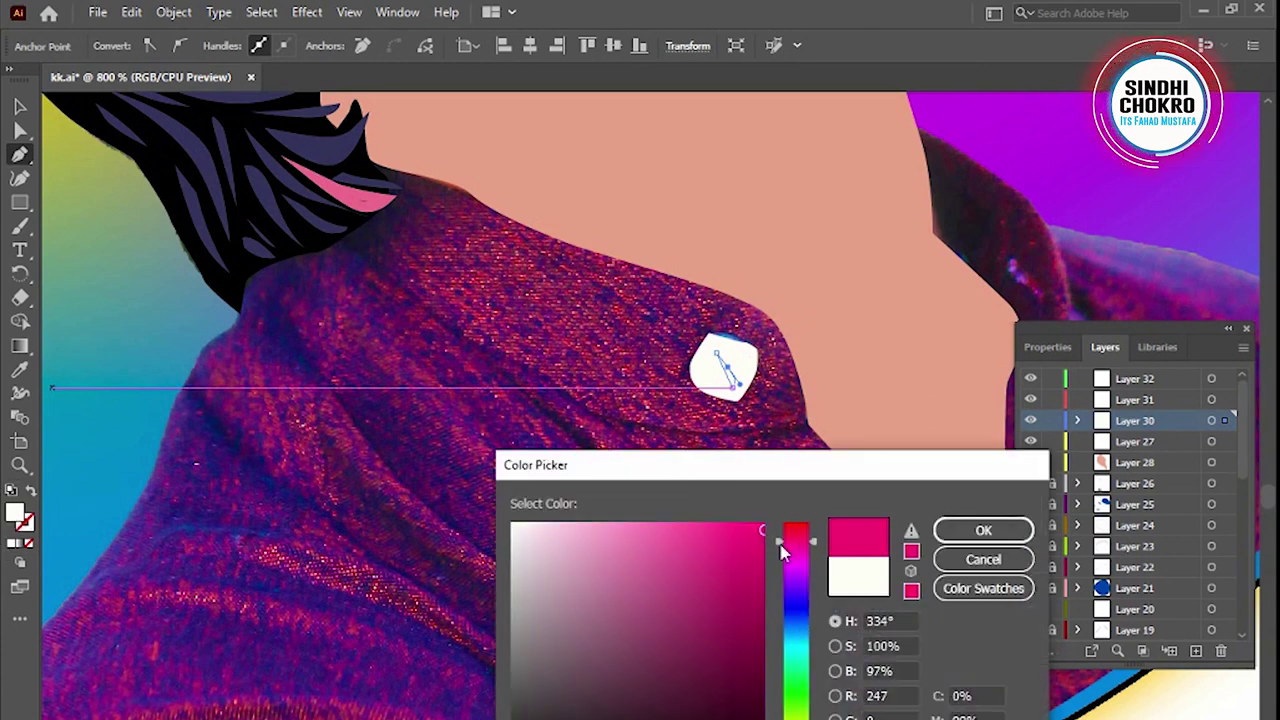
{"action": "left_click", "coordinate": [762, 524]}
{"action": "left_click", "coordinate": [980, 531]}
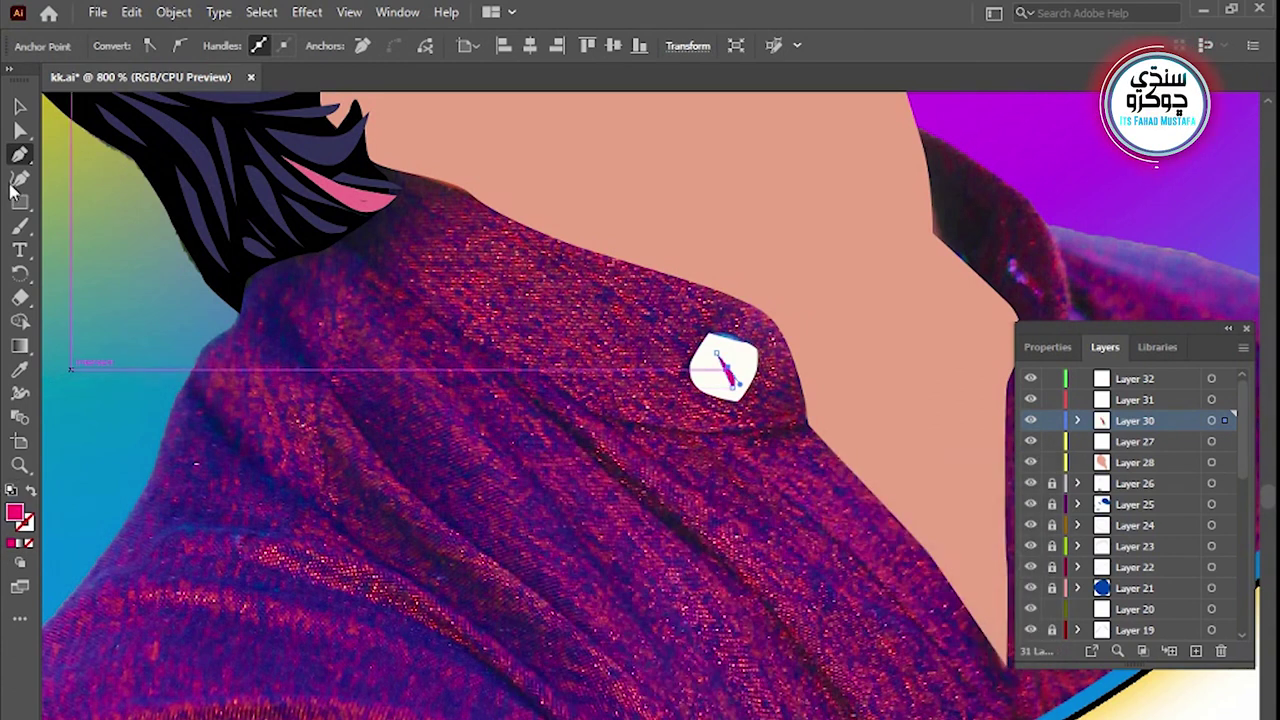
{"action": "left_click", "coordinate": [20, 107]}
{"action": "left_click", "coordinate": [557, 424]}
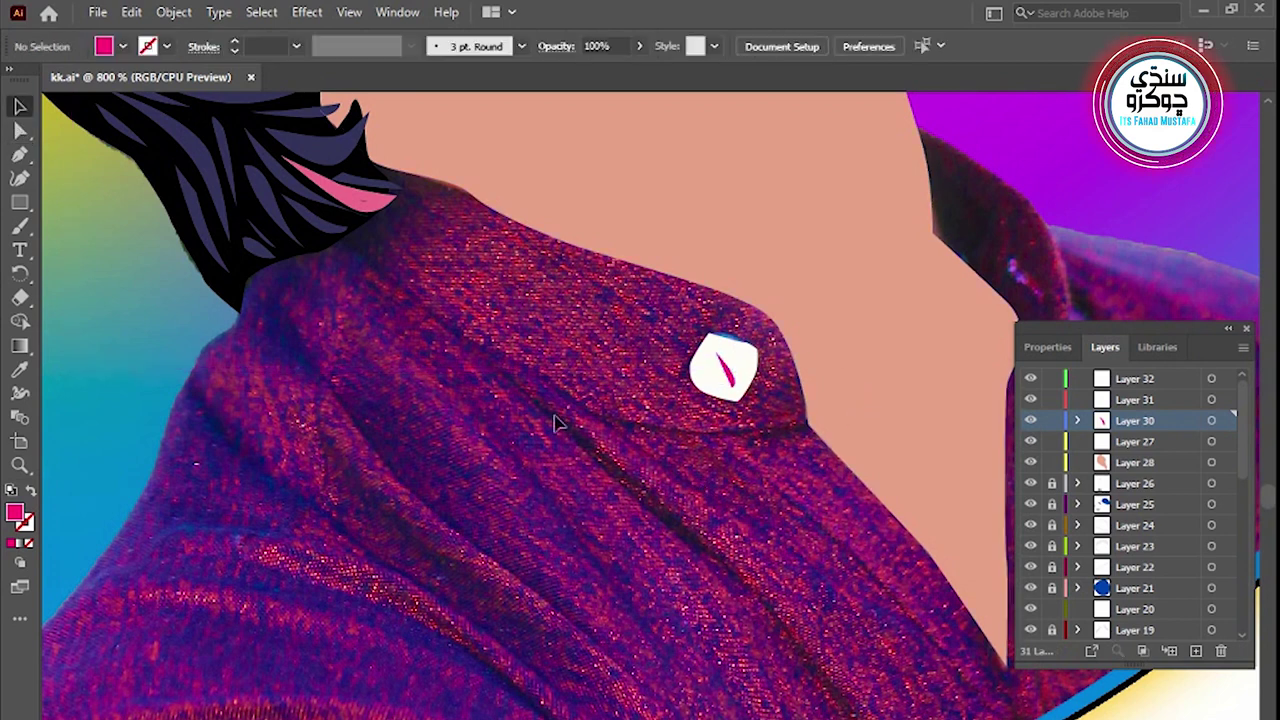
{"action": "left_click", "coordinate": [1196, 651]}
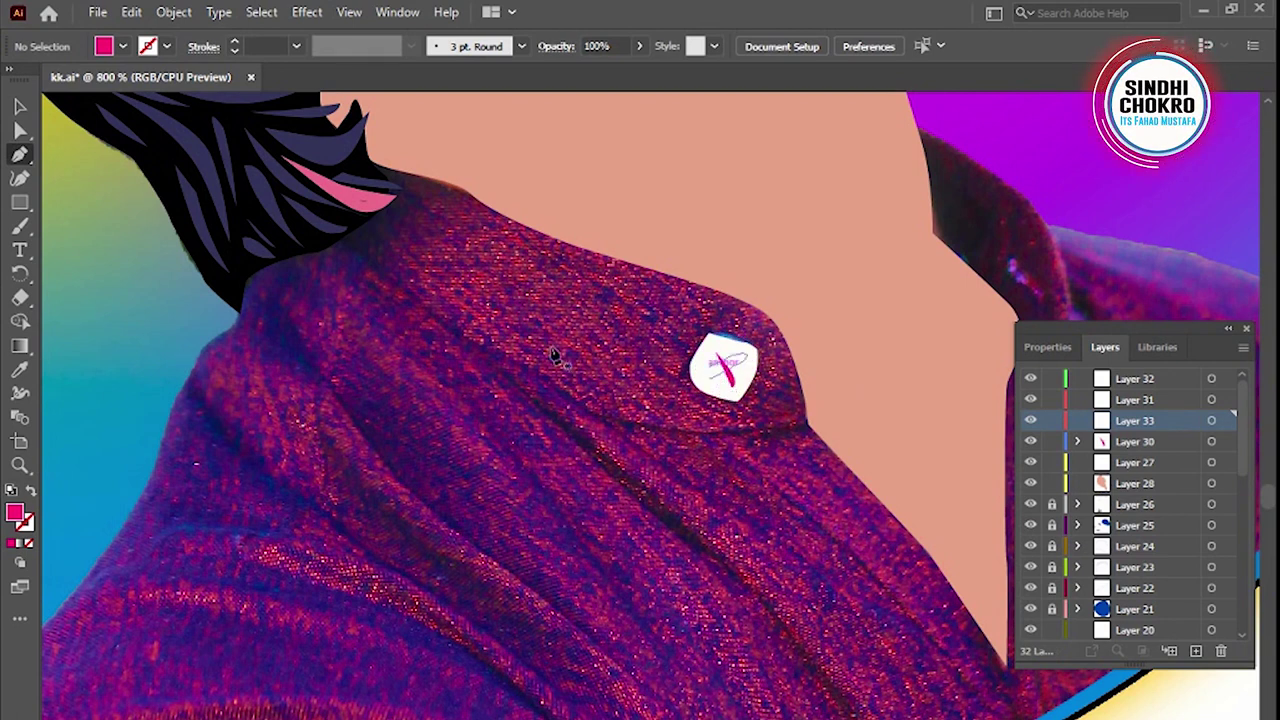
Give the badge cross a dark magenta fill, deselect, and add a new layer above Layer 30
{"action": "left_click", "coordinate": [716, 372]}
{"action": "double_click", "coordinate": [14, 515]}
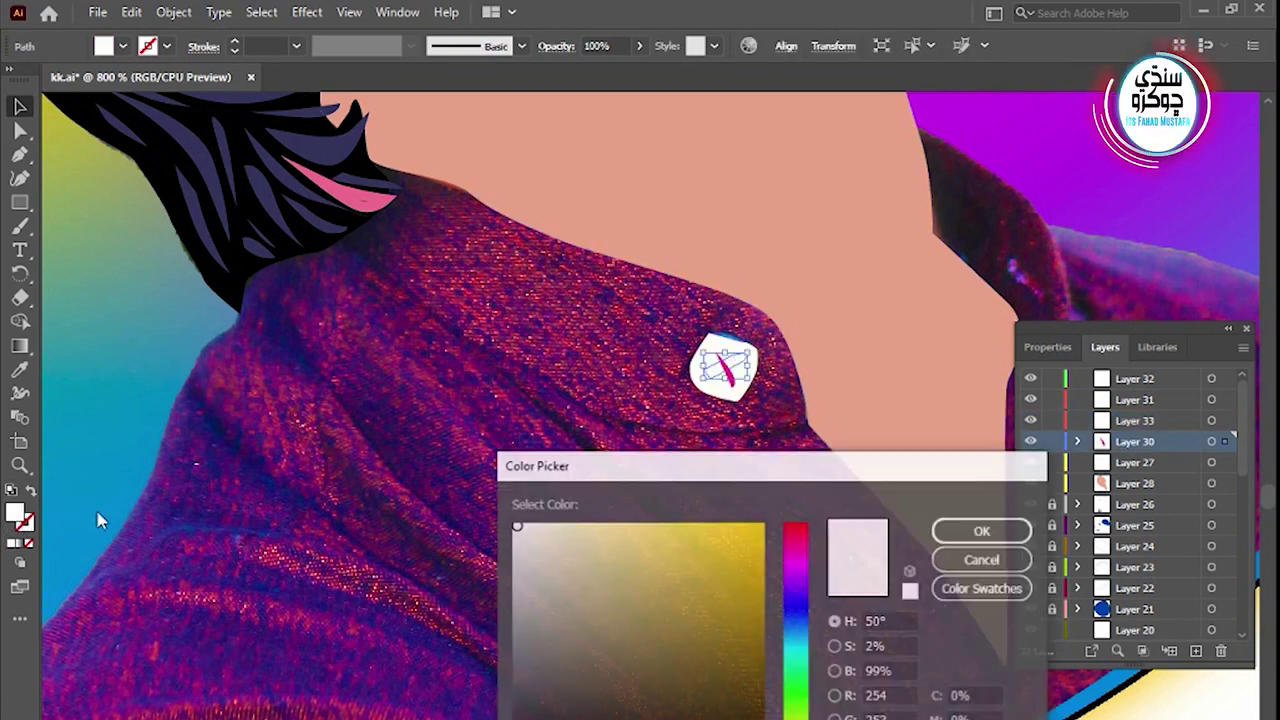
{"action": "left_click", "coordinate": [798, 545]}
{"action": "left_click", "coordinate": [746, 674]}
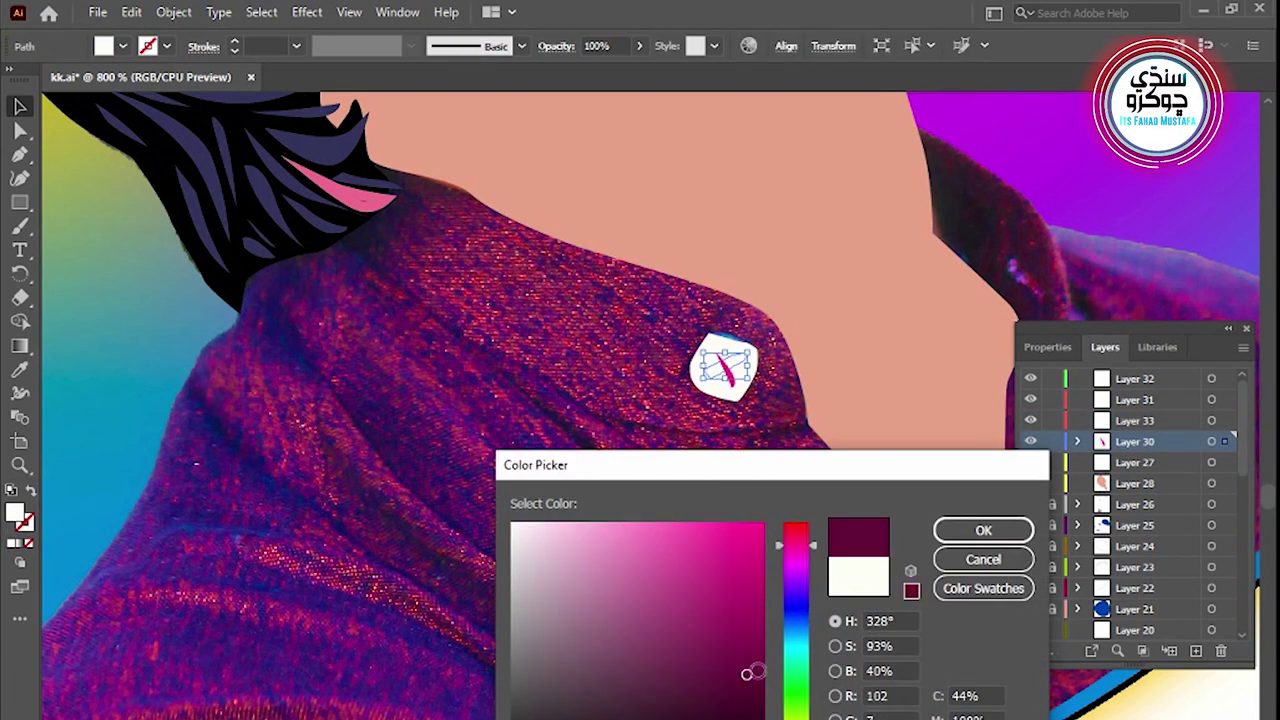
{"action": "left_click", "coordinate": [983, 530]}
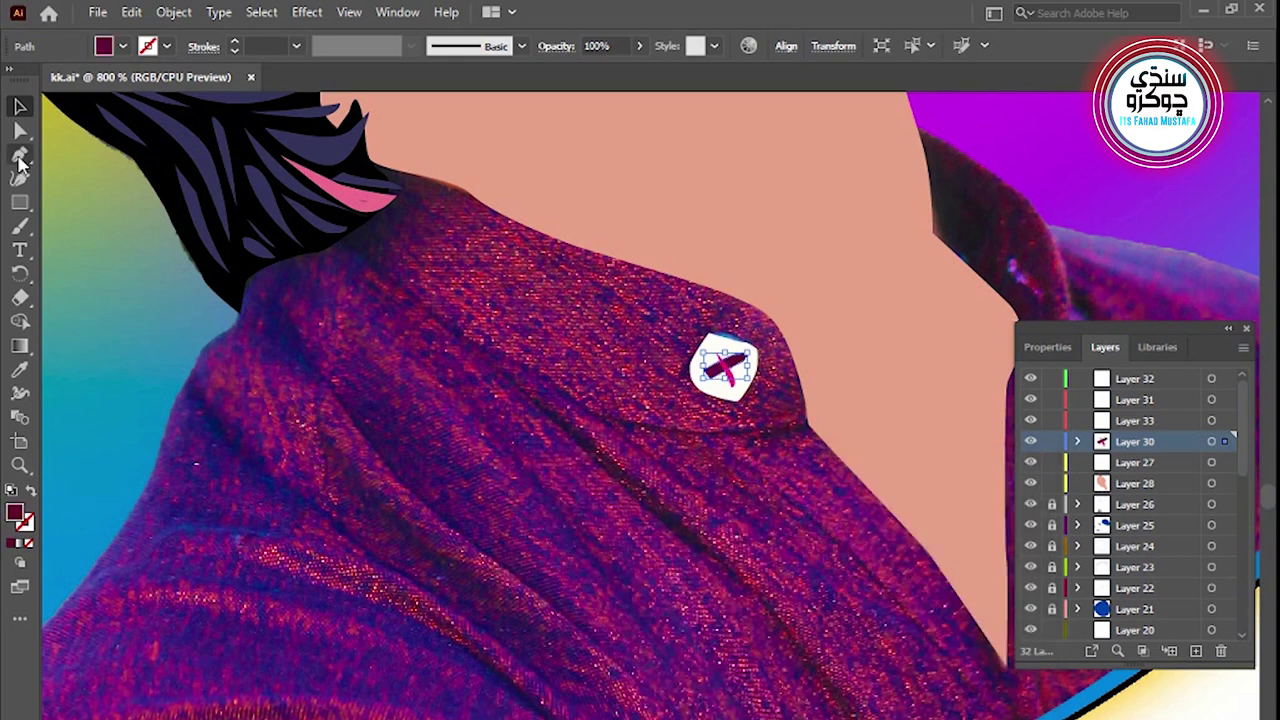
{"action": "left_click", "coordinate": [603, 573]}
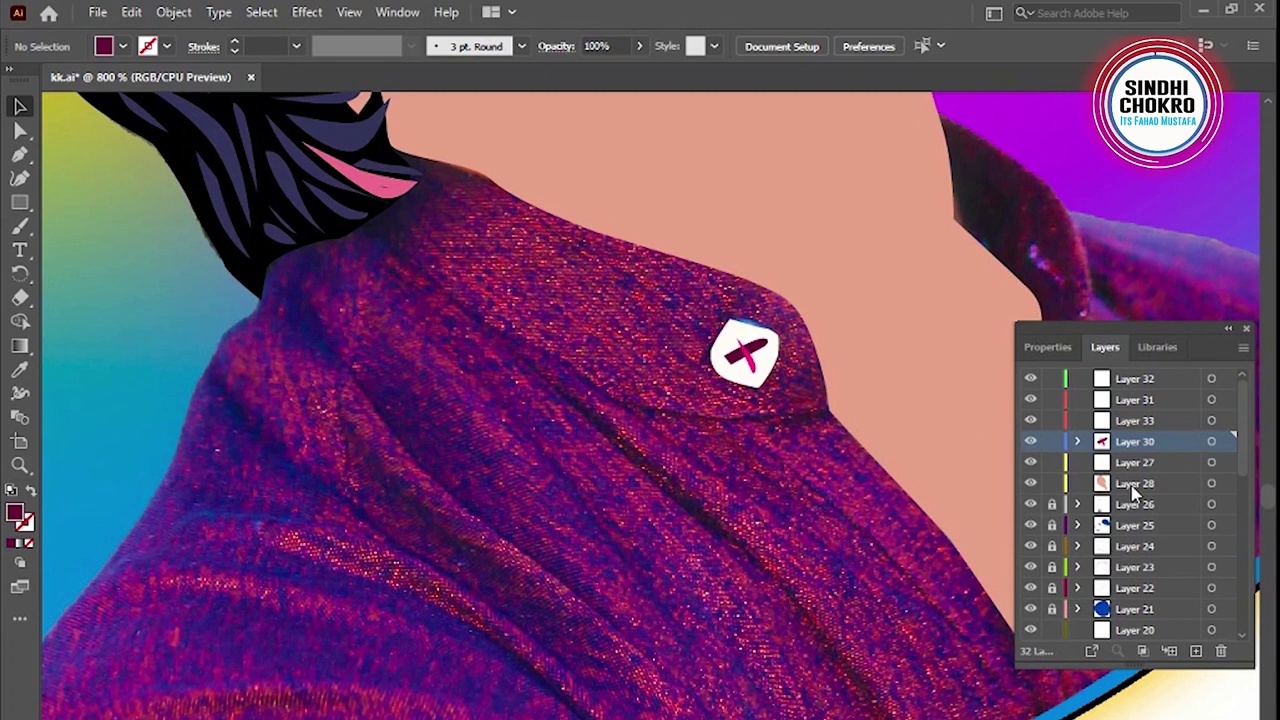
{"action": "left_click", "coordinate": [1195, 651]}
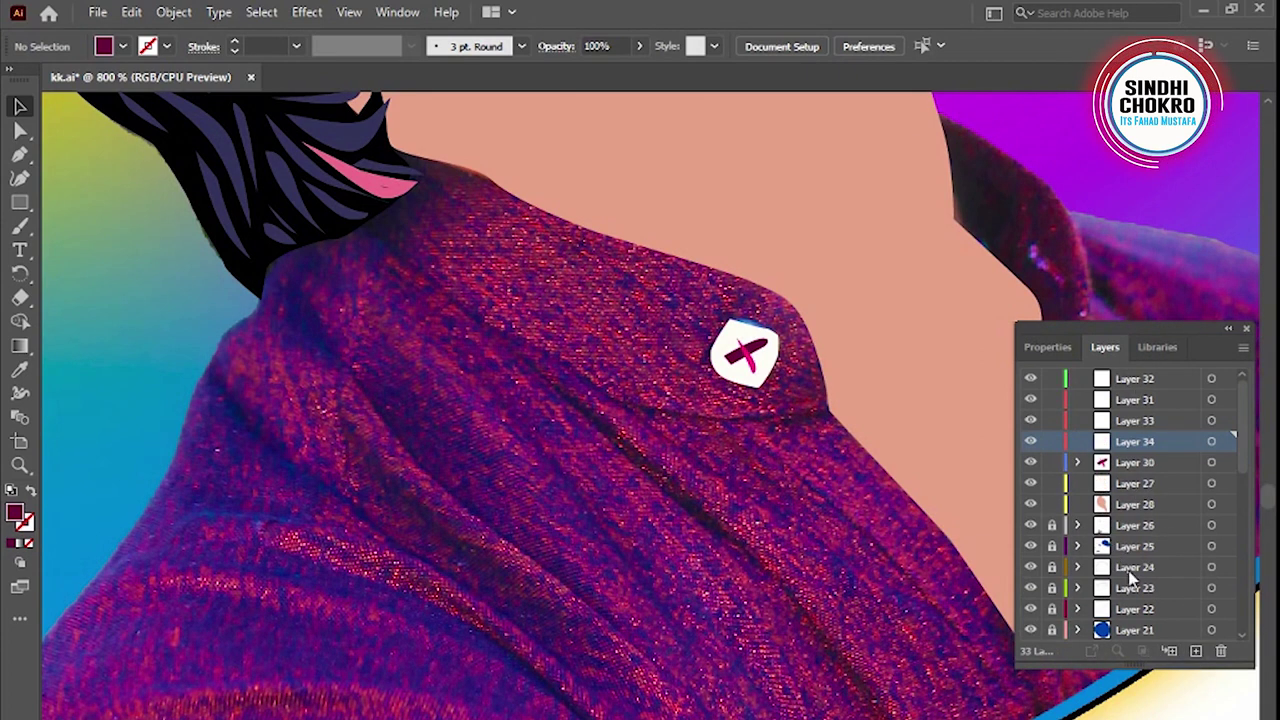
Set up the Pen tool with a navy fill and 0.25 pt stroke weight
{"action": "left_click_drag", "start_coordinate": [150, 578], "coordinate": [262, 544]}
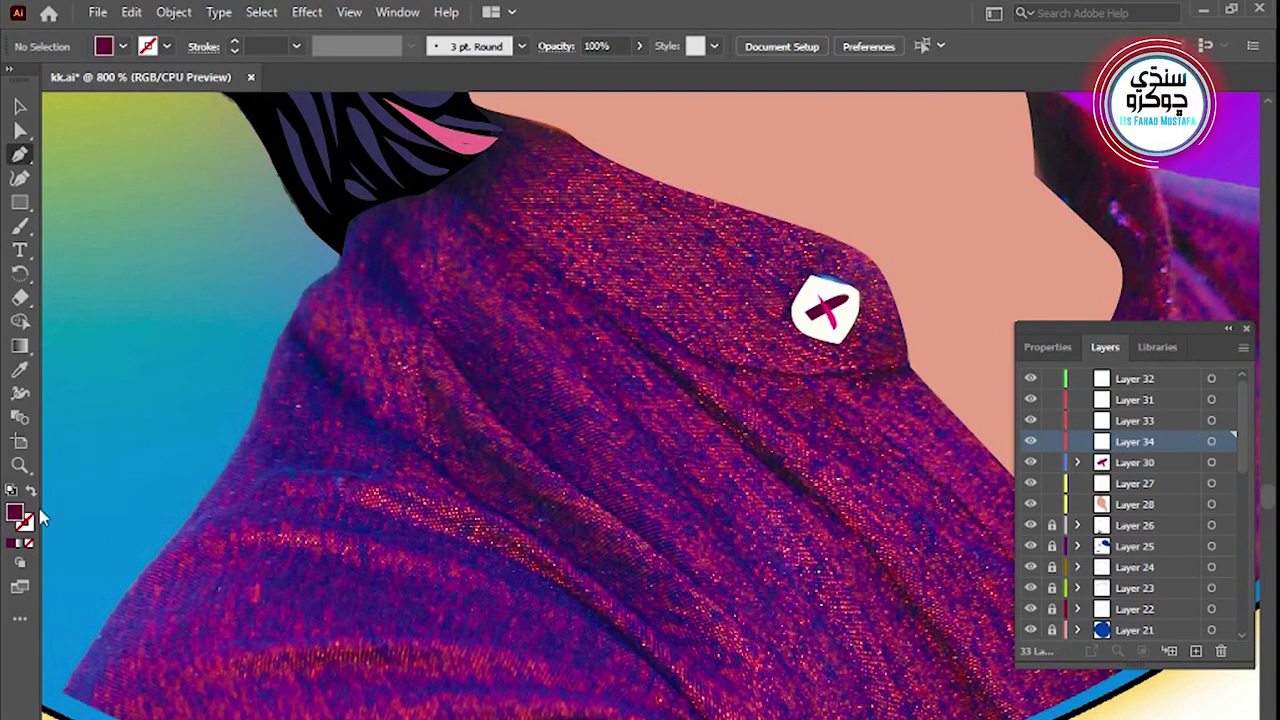
{"action": "double_click", "coordinate": [15, 512]}
{"action": "left_click", "coordinate": [983, 559]}
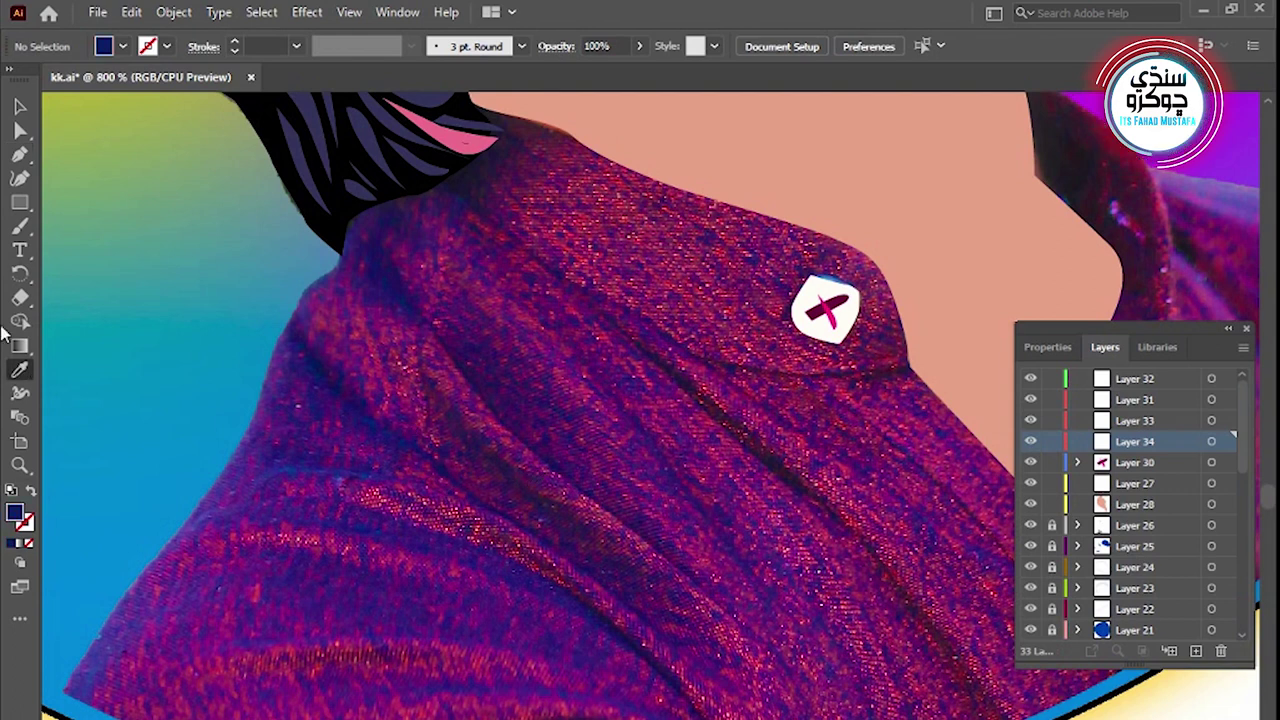
{"action": "left_click", "coordinate": [19, 154]}
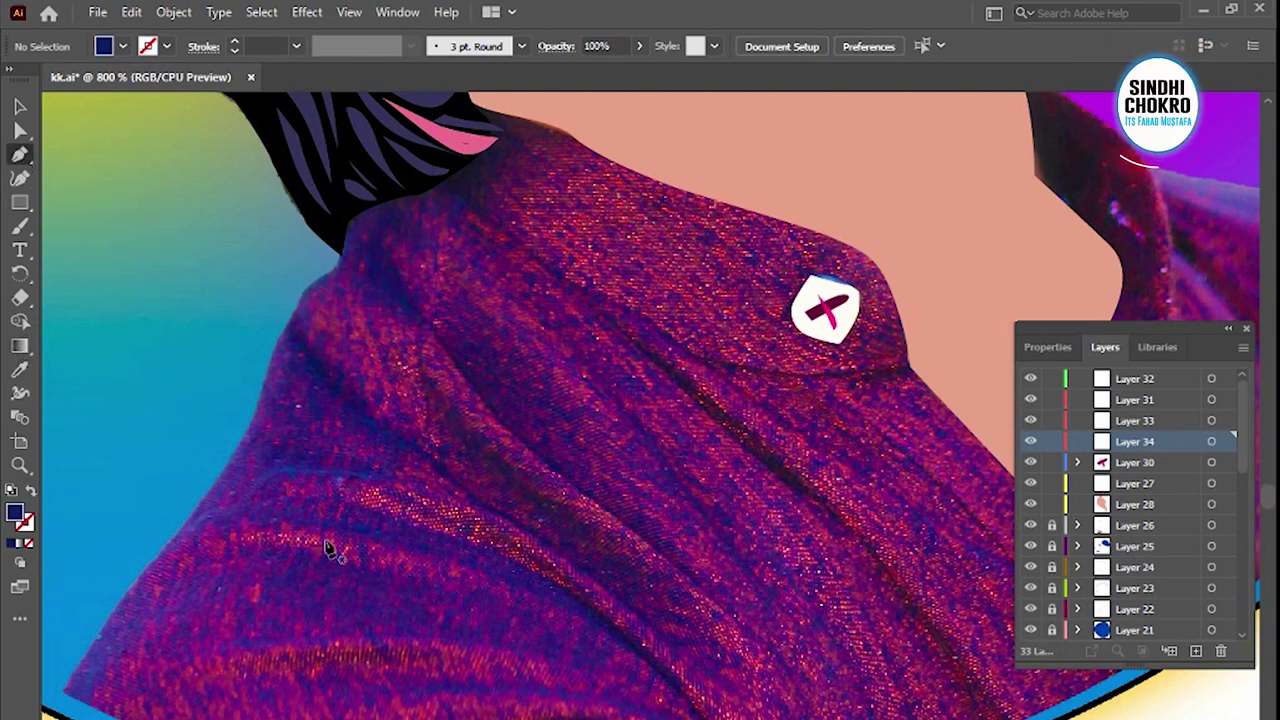
{"action": "left_click", "coordinate": [30, 491]}
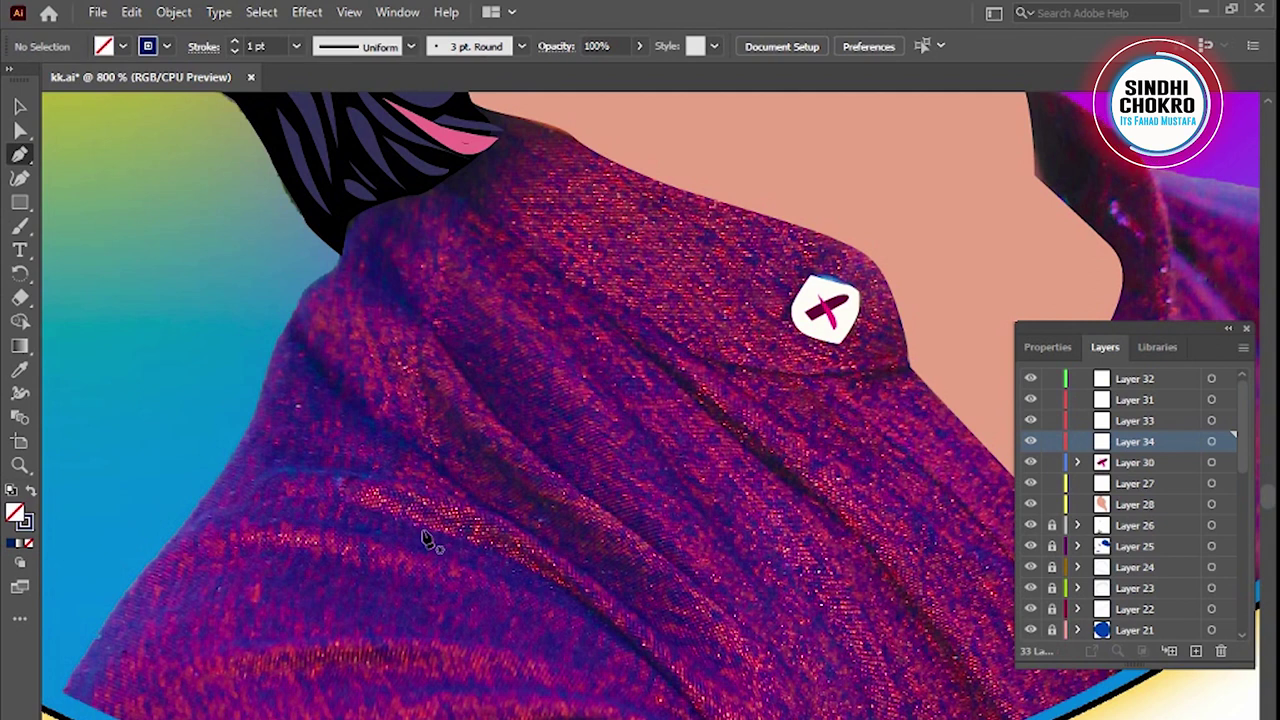
{"action": "left_click", "coordinate": [296, 47]}
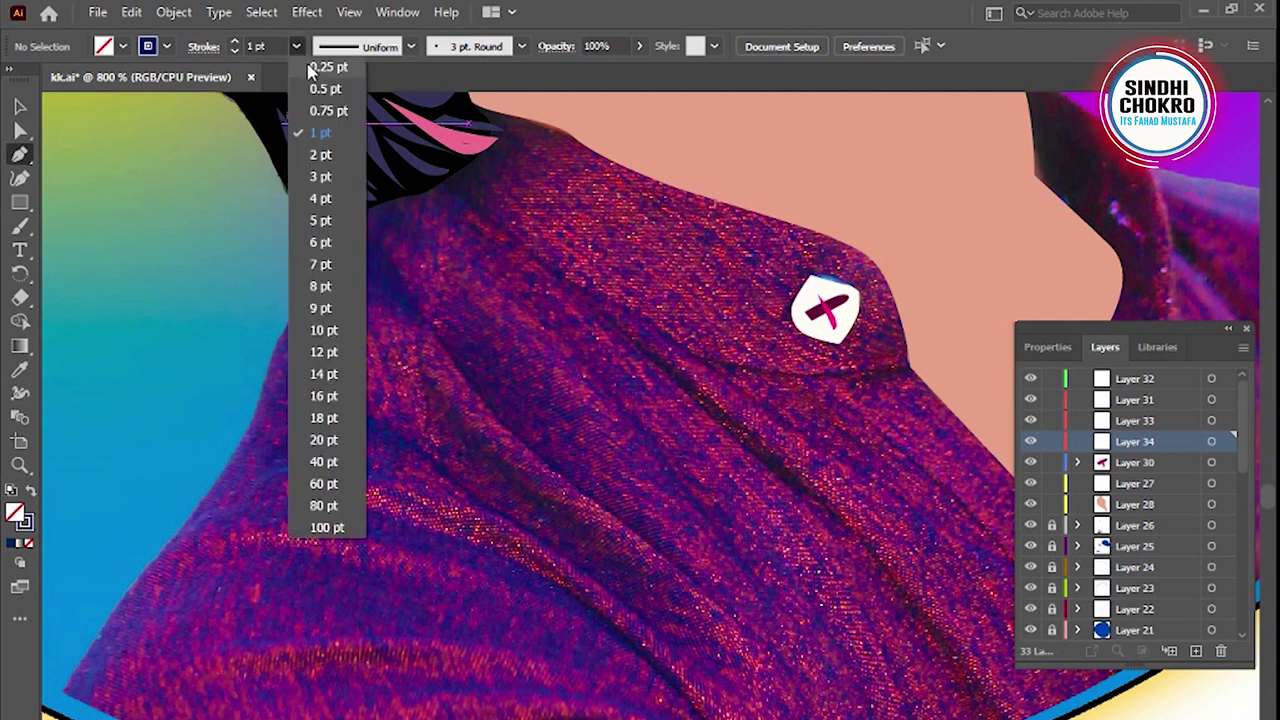
{"action": "left_click", "coordinate": [325, 67]}
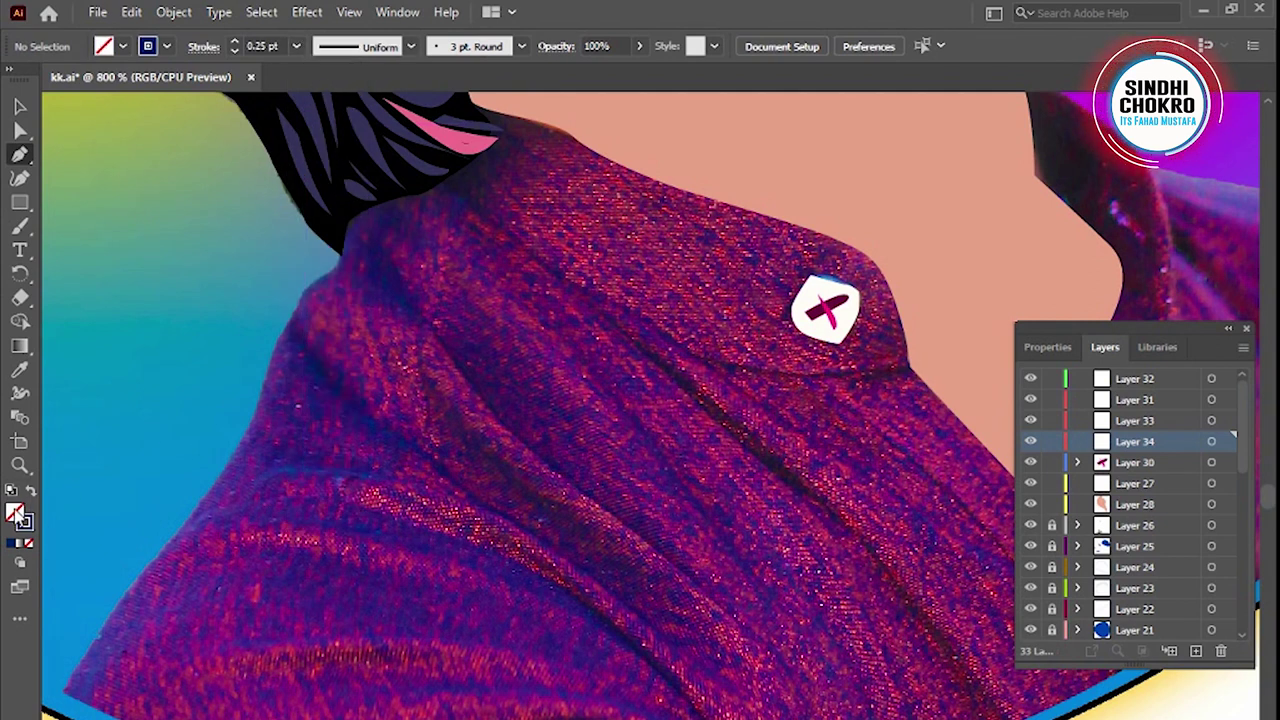
{"action": "left_click", "coordinate": [30, 491]}
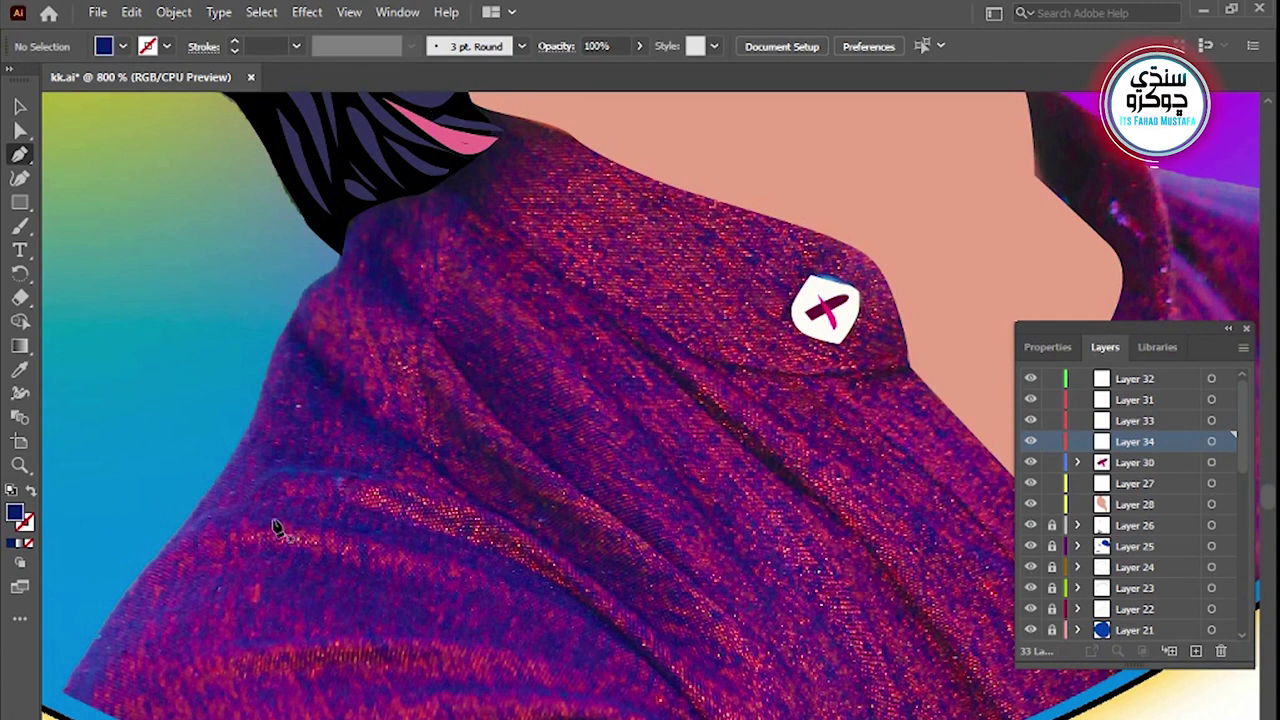
Draw a curved navy fold along the lower left shoulder
{"action": "left_click_drag", "start_coordinate": [550, 600], "coordinate": [350, 510]}
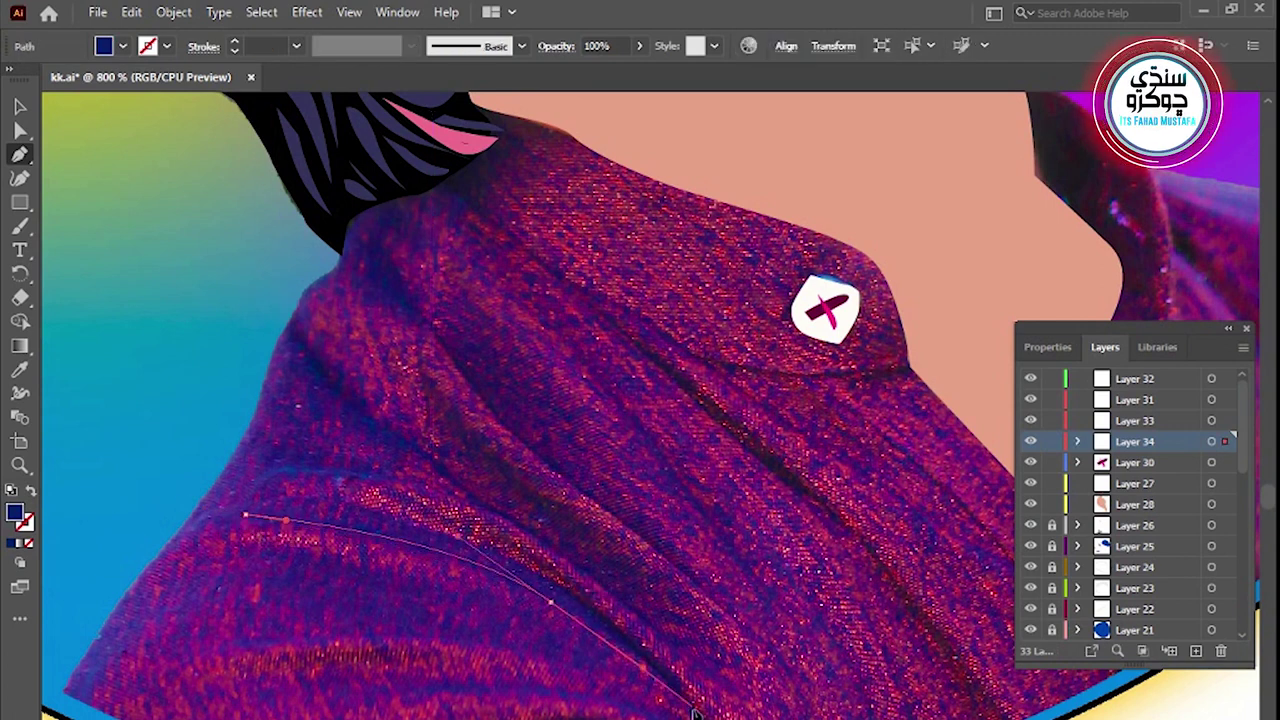
{"action": "left_click_drag", "start_coordinate": [350, 510], "coordinate": [243, 515]}
{"action": "mouse_move", "coordinate": [315, 370]}
{"action": "left_mouse_down"}
{"action": "mouse_move", "coordinate": [492, 518]}
{"action": "mouse_move", "coordinate": [723, 651]}
{"action": "mouse_move", "coordinate": [486, 503]}
{"action": "mouse_move", "coordinate": [315, 372]}
{"action": "mouse_move", "coordinate": [577, 420]}
{"action": "mouse_move", "coordinate": [340, 325]}
{"action": "left_mouse_up"}
{"action": "scroll", "coordinate": [316, 372], "scroll_direction": "up", "scroll_amount": 3}
{"action": "left_click", "coordinate": [578, 405]}
{"action": "left_click_drag", "start_coordinate": [803, 612], "coordinate": [805, 615]}
Draw a closed navy seam shape running leftward along the shoulder
{"action": "mouse_move", "coordinate": [457, 409]}
{"action": "left_mouse_down"}
{"action": "mouse_move", "coordinate": [586, 409]}
{"action": "mouse_move", "coordinate": [794, 486]}
{"action": "left_mouse_up"}
{"action": "left_click", "coordinate": [865, 462]}
{"action": "left_click", "coordinate": [820, 465]}
{"action": "left_click", "coordinate": [713, 443]}
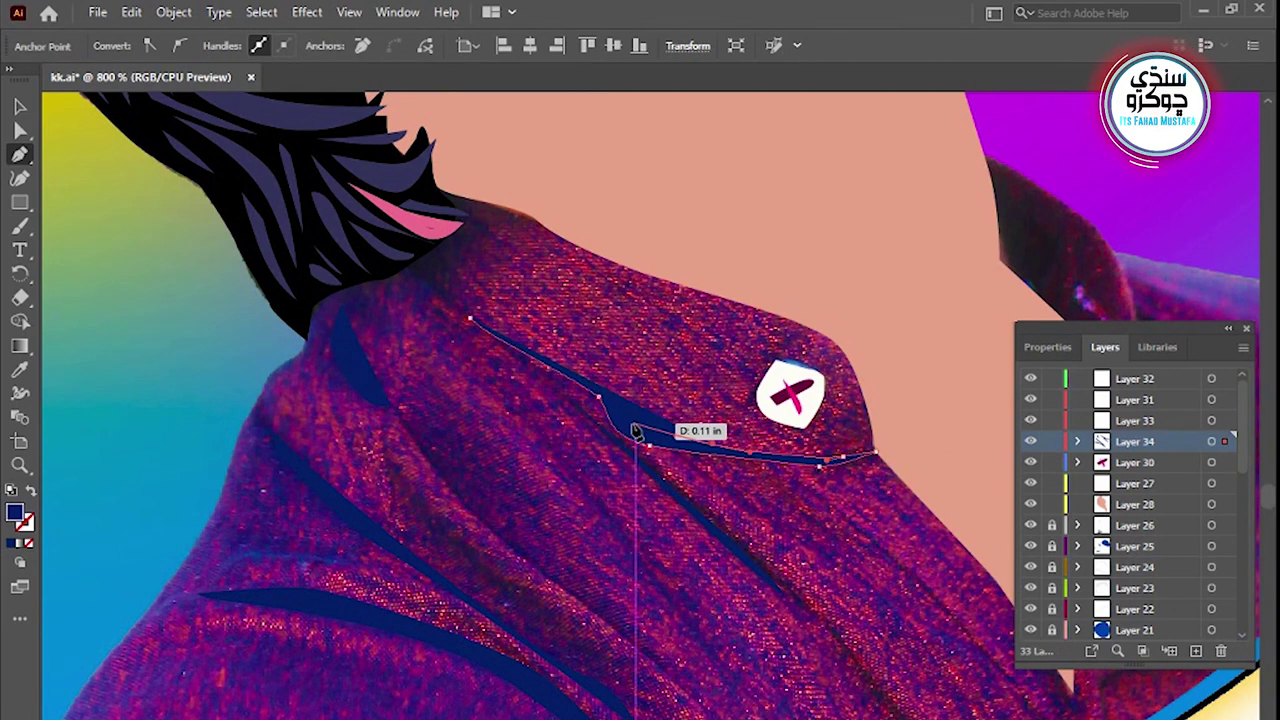
{"action": "left_click", "coordinate": [632, 432]}
{"action": "left_click", "coordinate": [600, 398]}
{"action": "left_click_drag", "start_coordinate": [470, 318], "coordinate": [505, 340]}
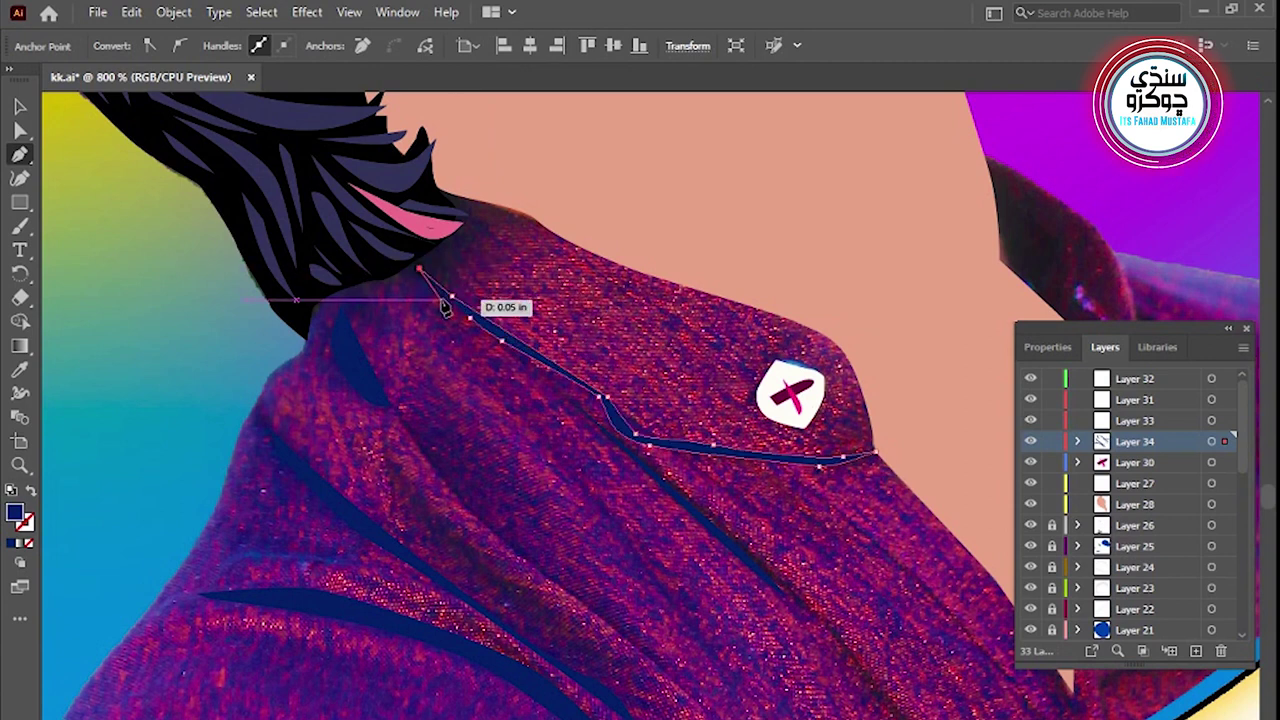
{"action": "left_click_drag", "start_coordinate": [900, 579], "coordinate": [693, 472]}
Draw a thin navy fold from the collar down the shirt
{"action": "left_click", "coordinate": [740, 705]}
{"action": "left_click_drag", "start_coordinate": [628, 548], "coordinate": [634, 565]}
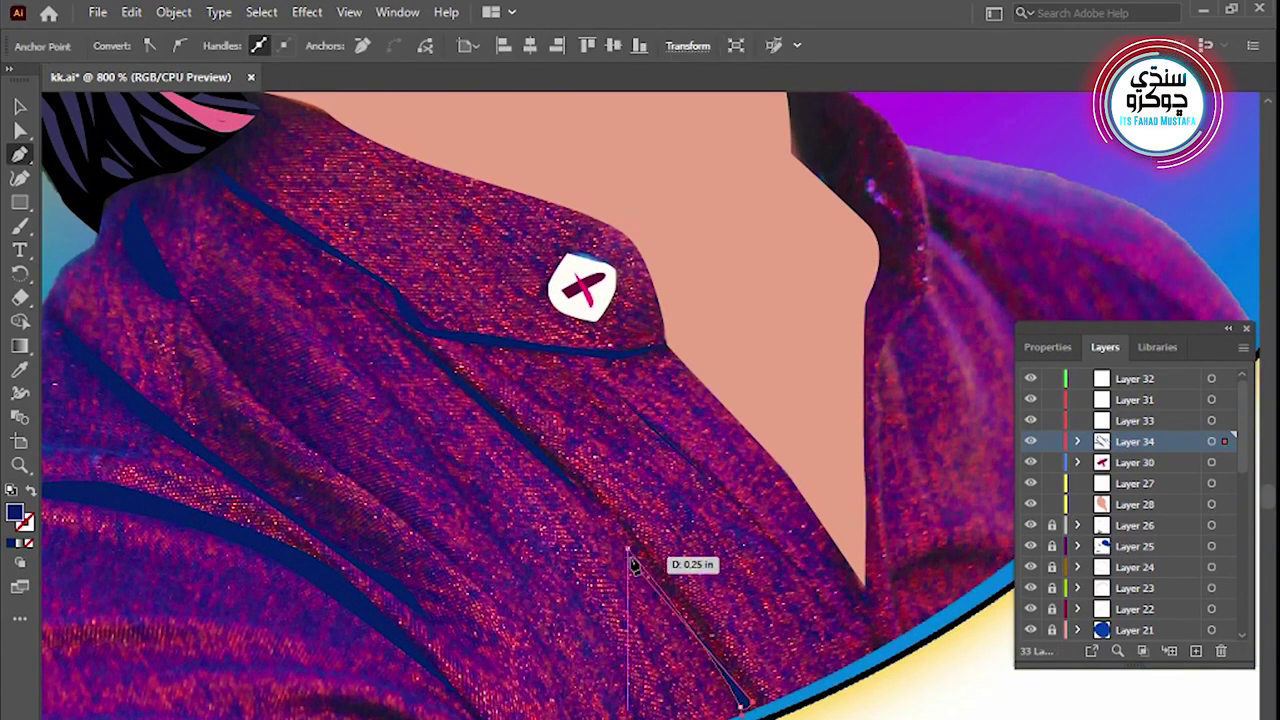
{"action": "left_click", "coordinate": [528, 586]}
{"action": "left_click_drag", "start_coordinate": [392, 400], "coordinate": [391, 406]}
{"action": "left_click_drag", "start_coordinate": [243, 354], "coordinate": [335, 373]}
{"action": "left_click_drag", "start_coordinate": [400, 428], "coordinate": [414, 457]}
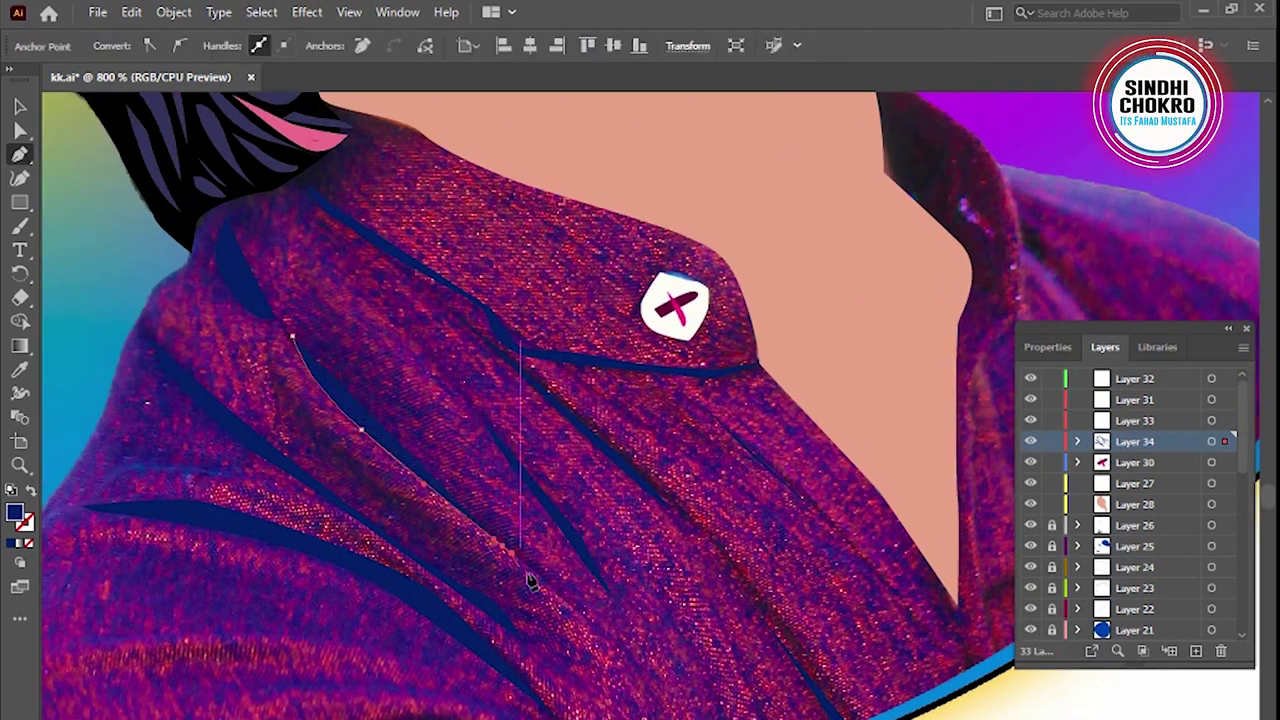
{"action": "left_click_drag", "start_coordinate": [285, 322], "coordinate": [285, 325]}
{"action": "scroll", "coordinate": [285, 325], "scroll_direction": "down", "scroll_amount": 2}
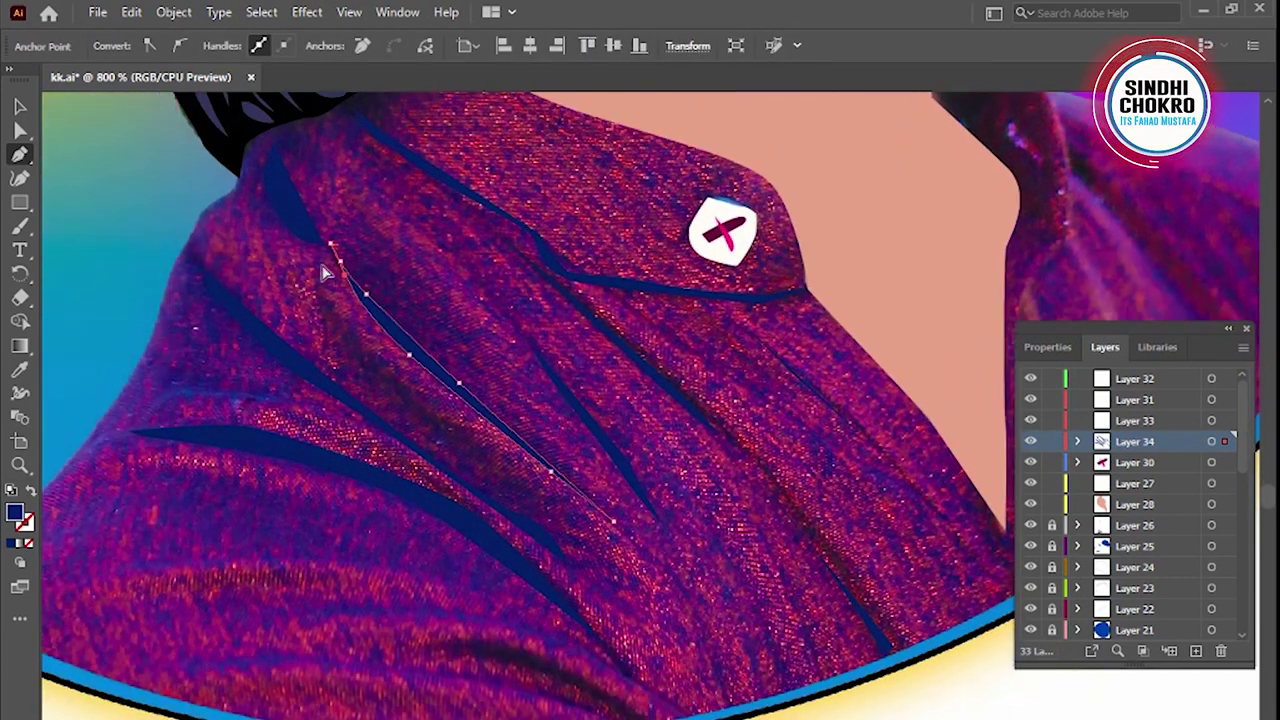
{"action": "left_click_drag", "start_coordinate": [338, 263], "coordinate": [340, 264]}
Draw a navy fold along the bottom of the shirt and start another fold
{"action": "left_click", "coordinate": [185, 661]}
{"action": "left_click_drag", "start_coordinate": [600, 706], "coordinate": [343, 672]}
{"action": "left_click_drag", "start_coordinate": [183, 665], "coordinate": [183, 668]}
{"action": "left_click", "coordinate": [229, 601]}
{"action": "left_click_drag", "start_coordinate": [325, 601], "coordinate": [630, 680]}
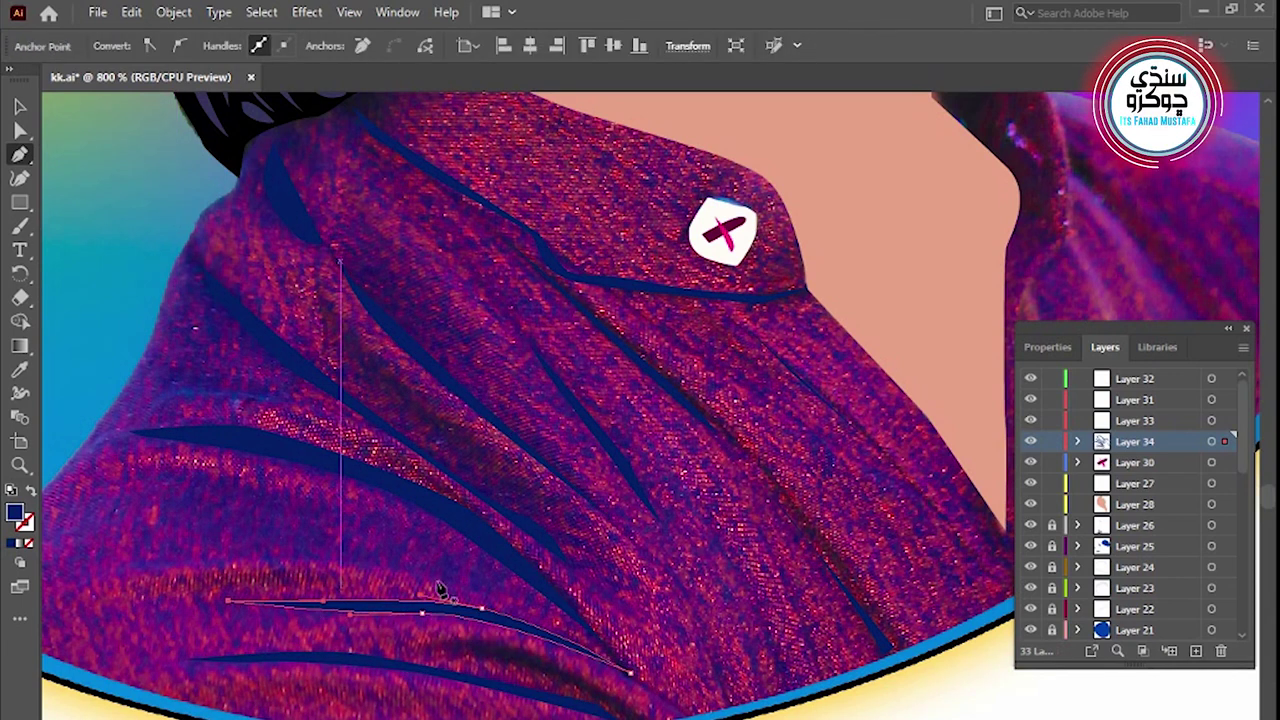
{"action": "scroll", "coordinate": [345, 622], "scroll_direction": "right", "scroll_amount": 5}
{"action": "scroll", "coordinate": [500, 610], "scroll_direction": "up", "scroll_amount": 3}
{"action": "scroll", "coordinate": [490, 708], "scroll_direction": "right", "scroll_amount": 3}
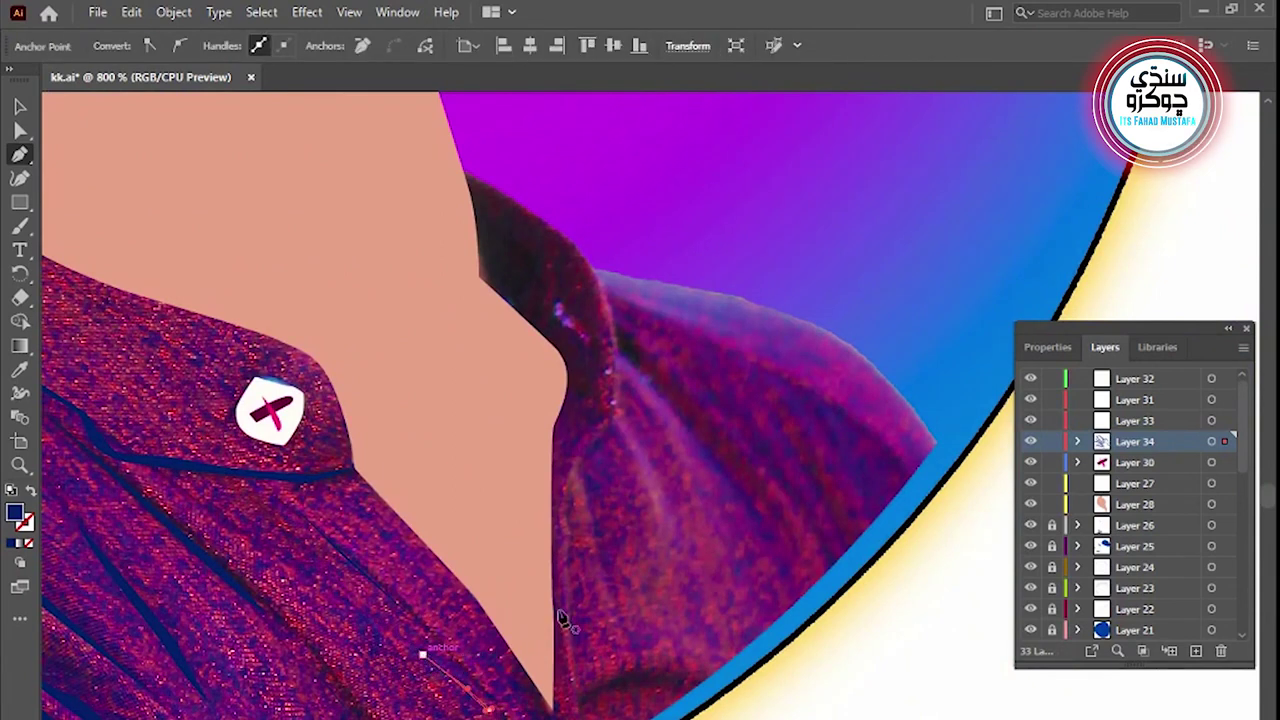
{"action": "scroll", "coordinate": [425, 660], "scroll_direction": "right", "scroll_amount": 2}
{"action": "scroll", "coordinate": [425, 660], "scroll_direction": "up", "scroll_amount": 1}
Draw a navy stroke up the right collar edge and a curved fold below it
{"action": "left_click", "coordinate": [412, 620]}
{"action": "left_click", "coordinate": [418, 546]}
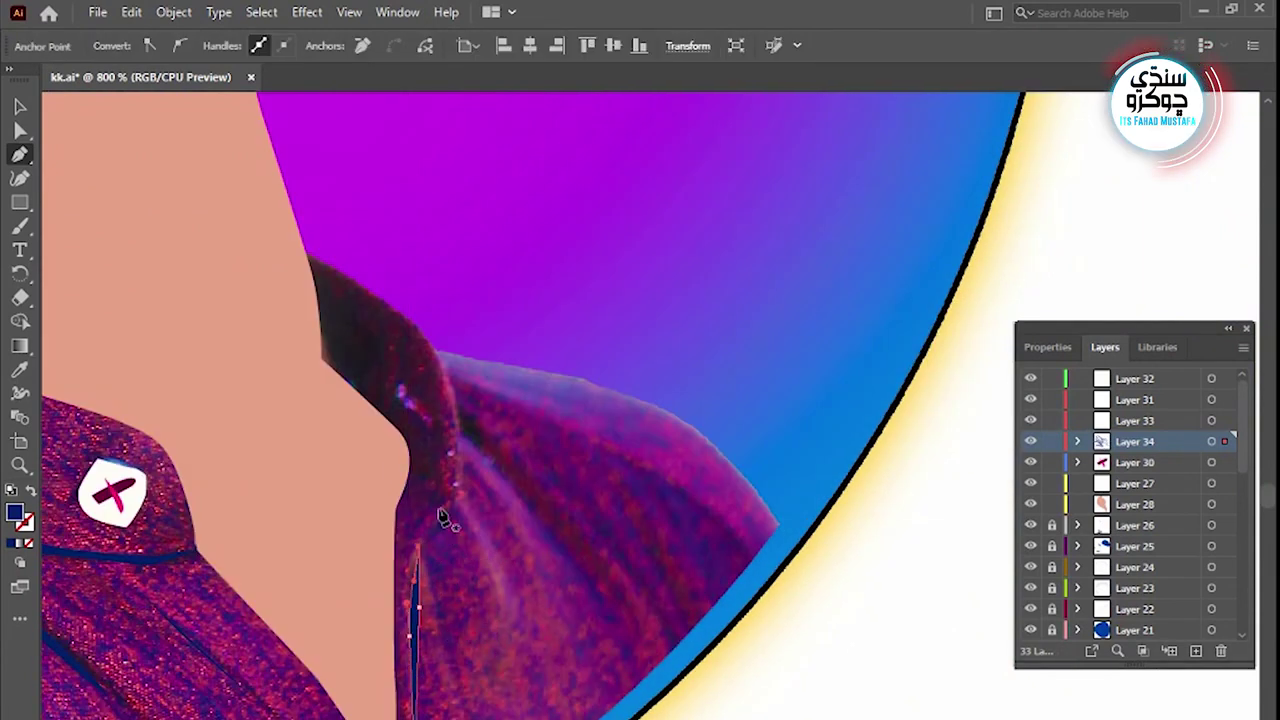
{"action": "left_click_drag", "start_coordinate": [452, 395], "coordinate": [443, 508]}
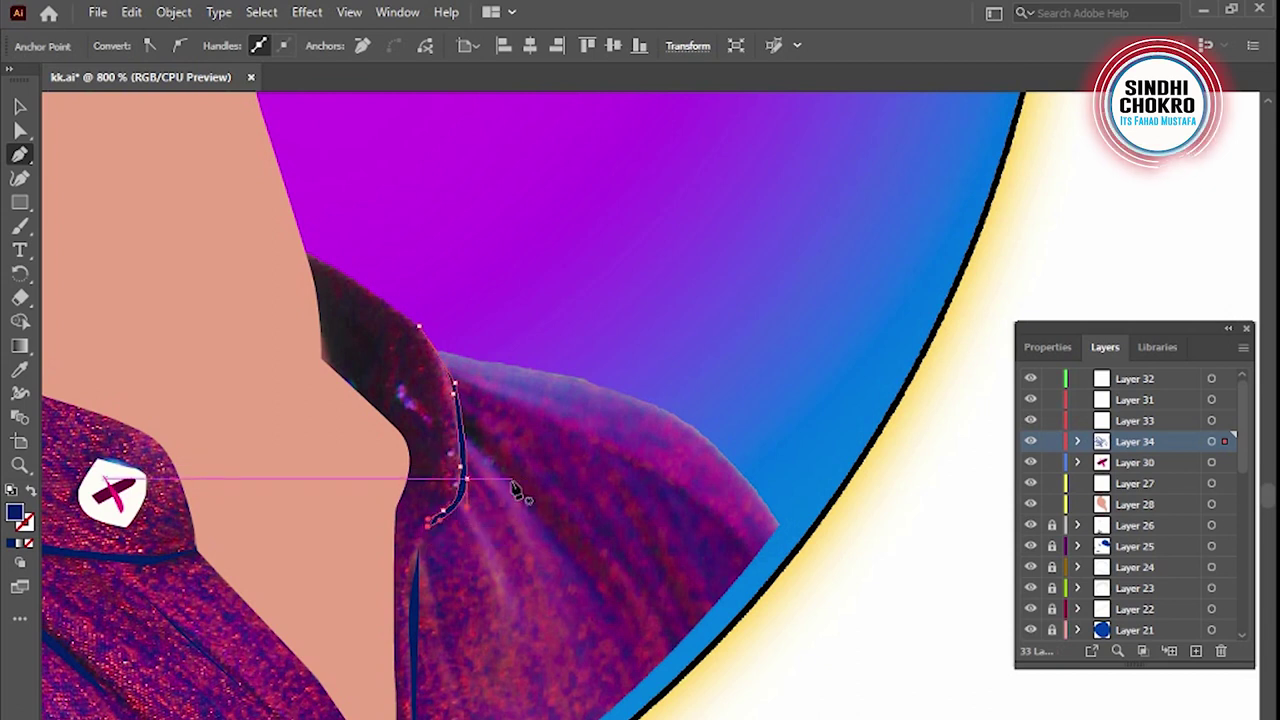
{"action": "left_click", "coordinate": [625, 660]}
{"action": "left_click_drag", "start_coordinate": [653, 493], "coordinate": [694, 540]}
{"action": "left_click", "coordinate": [654, 492]}
Draw the dark navy inner collar shape as a closed path
{"action": "left_click", "coordinate": [457, 367]}
{"action": "left_click_drag", "start_coordinate": [544, 392], "coordinate": [604, 427]}
{"action": "left_click", "coordinate": [408, 366]}
{"action": "left_click", "coordinate": [398, 423]}
{"action": "left_click", "coordinate": [324, 353]}
{"action": "left_click", "coordinate": [324, 283]}
{"action": "left_click", "coordinate": [408, 366]}
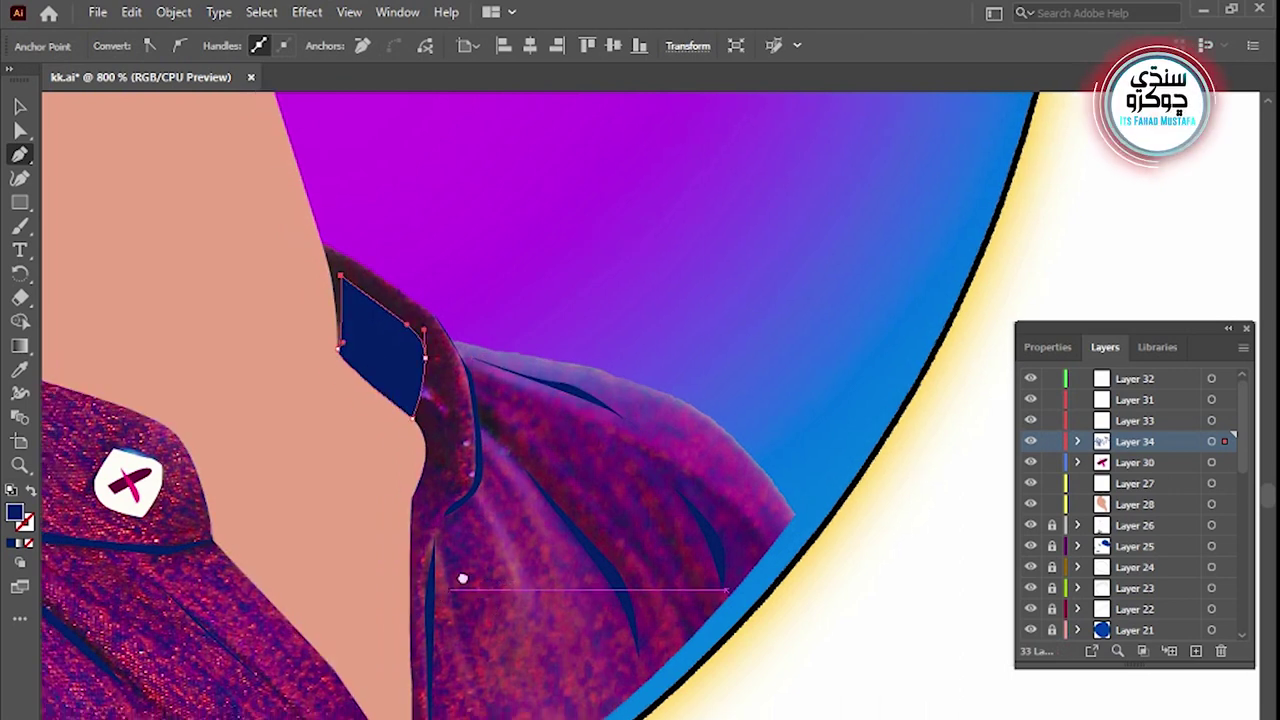
Add thin curved navy folds beside the collar, on the right shoulder and along the shirt front
{"action": "left_click_drag", "start_coordinate": [462, 578], "coordinate": [497, 523]}
{"action": "left_click", "coordinate": [466, 445]}
{"action": "left_click_drag", "start_coordinate": [469, 357], "coordinate": [483, 329]}
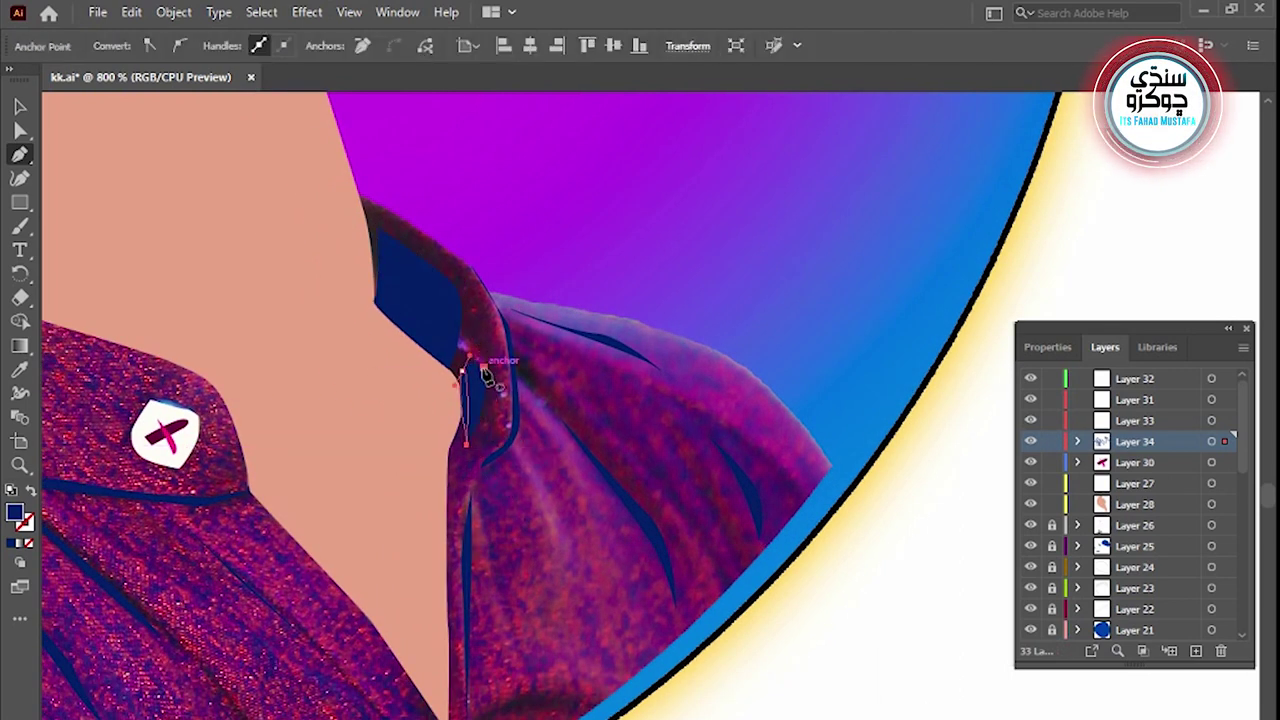
{"action": "left_click_drag", "start_coordinate": [572, 601], "coordinate": [565, 533]}
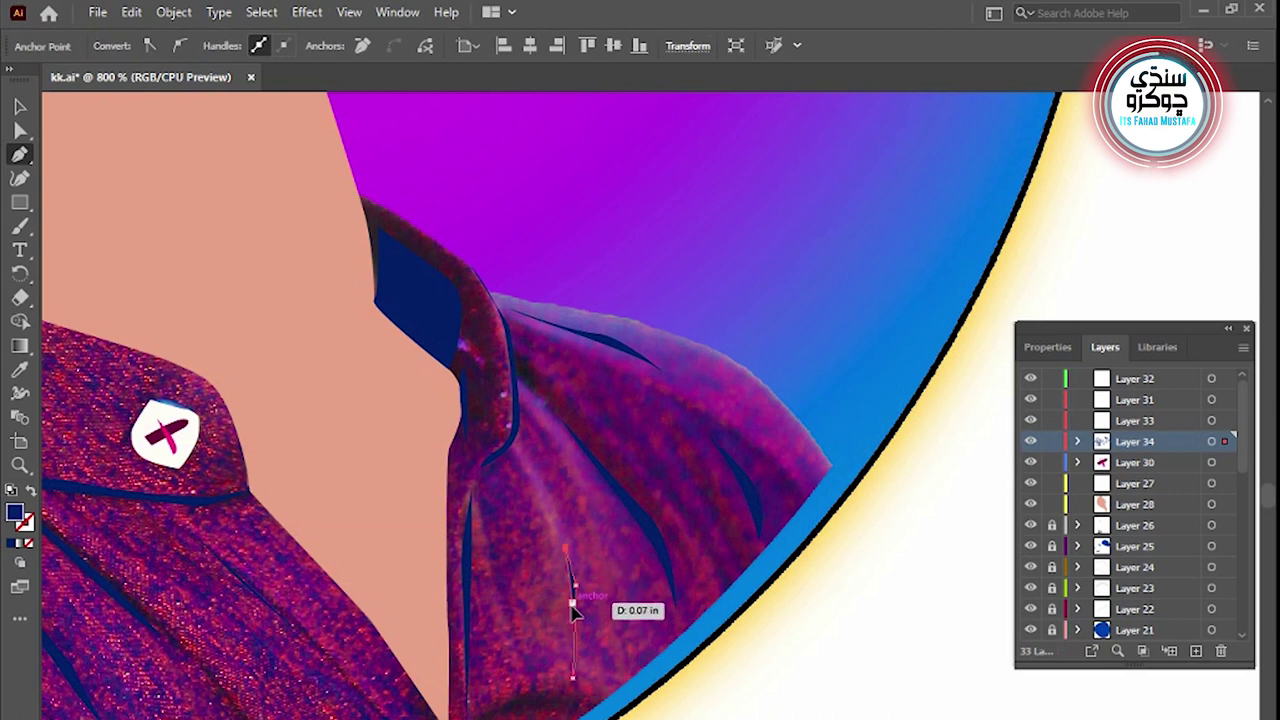
{"action": "left_click_drag", "start_coordinate": [572, 612], "coordinate": [672, 545]}
{"action": "left_click_drag", "start_coordinate": [472, 605], "coordinate": [478, 615]}
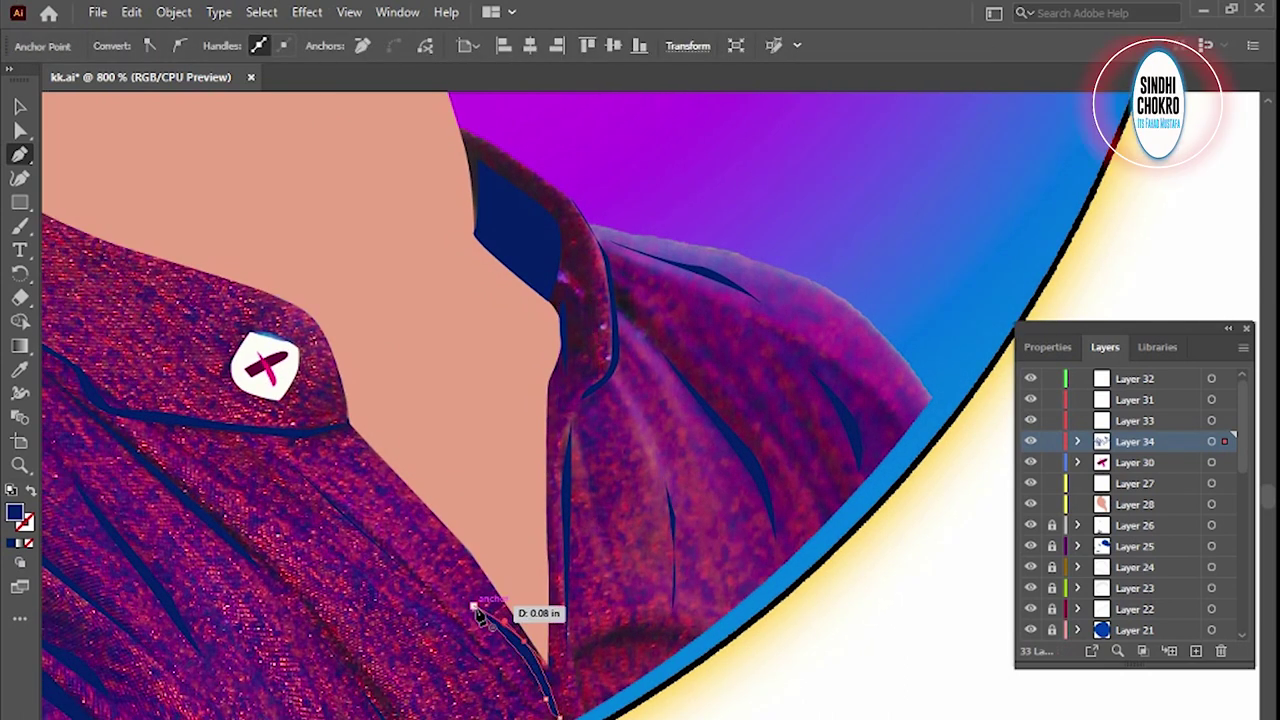
{"action": "left_click_drag", "start_coordinate": [358, 663], "coordinate": [586, 663]}
{"action": "left_click_drag", "start_coordinate": [410, 445], "coordinate": [424, 483]}
Extend the folds toward the shoulder and down the right shoulder, then lock Layer 34 and add Layer 35
{"action": "left_click_drag", "start_coordinate": [280, 320], "coordinate": [282, 322]}
{"action": "left_click_drag", "start_coordinate": [375, 303], "coordinate": [350, 325]}
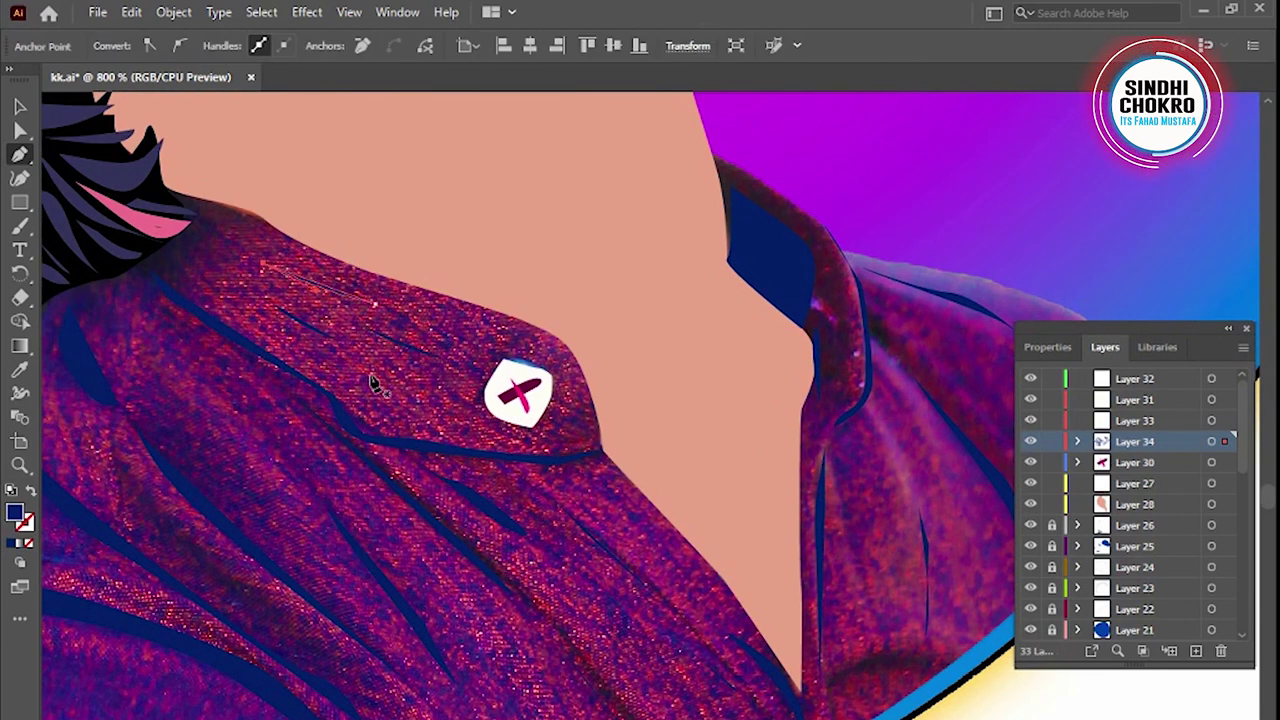
{"action": "left_click_drag", "start_coordinate": [375, 385], "coordinate": [343, 363]}
{"action": "left_click_drag", "start_coordinate": [223, 300], "coordinate": [214, 286]}
{"action": "mouse_move", "coordinate": [531, 640]}
{"action": "left_mouse_down"}
{"action": "mouse_move", "coordinate": [580, 690]}
{"action": "mouse_move", "coordinate": [593, 582]}
{"action": "left_mouse_up"}
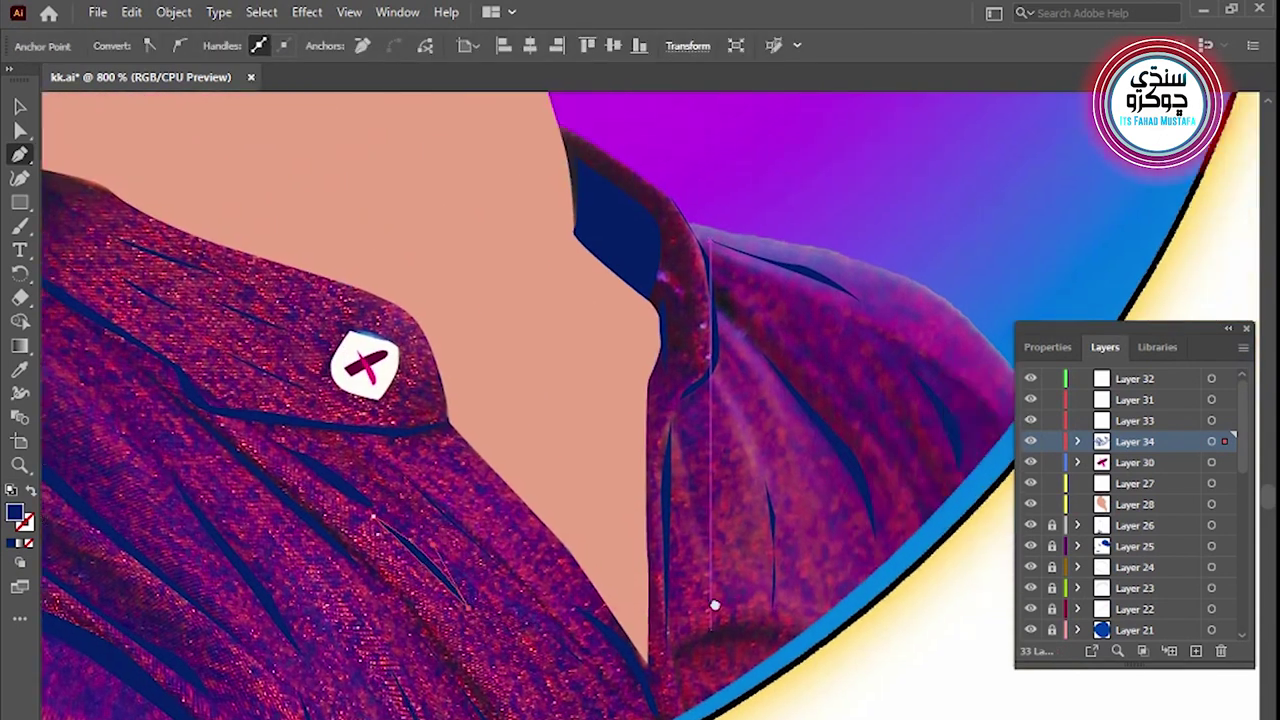
{"action": "left_click", "coordinate": [697, 473]}
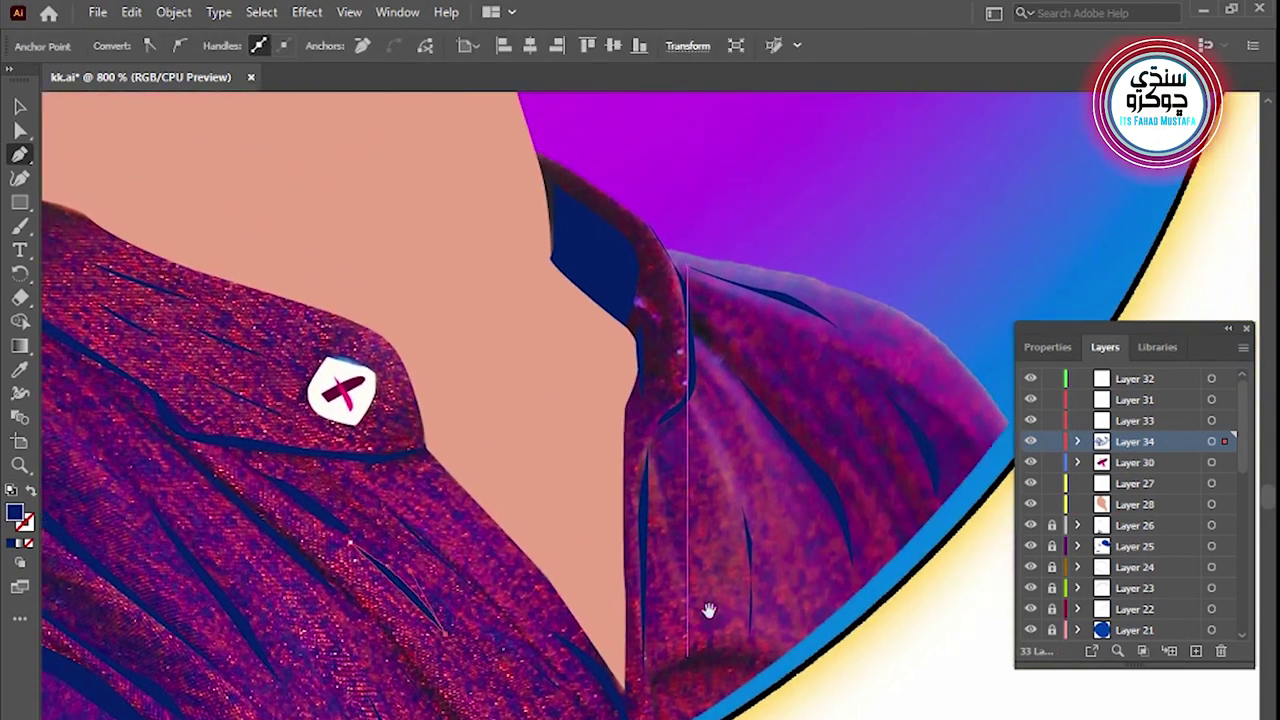
{"action": "left_click_drag", "start_coordinate": [712, 592], "coordinate": [714, 605]}
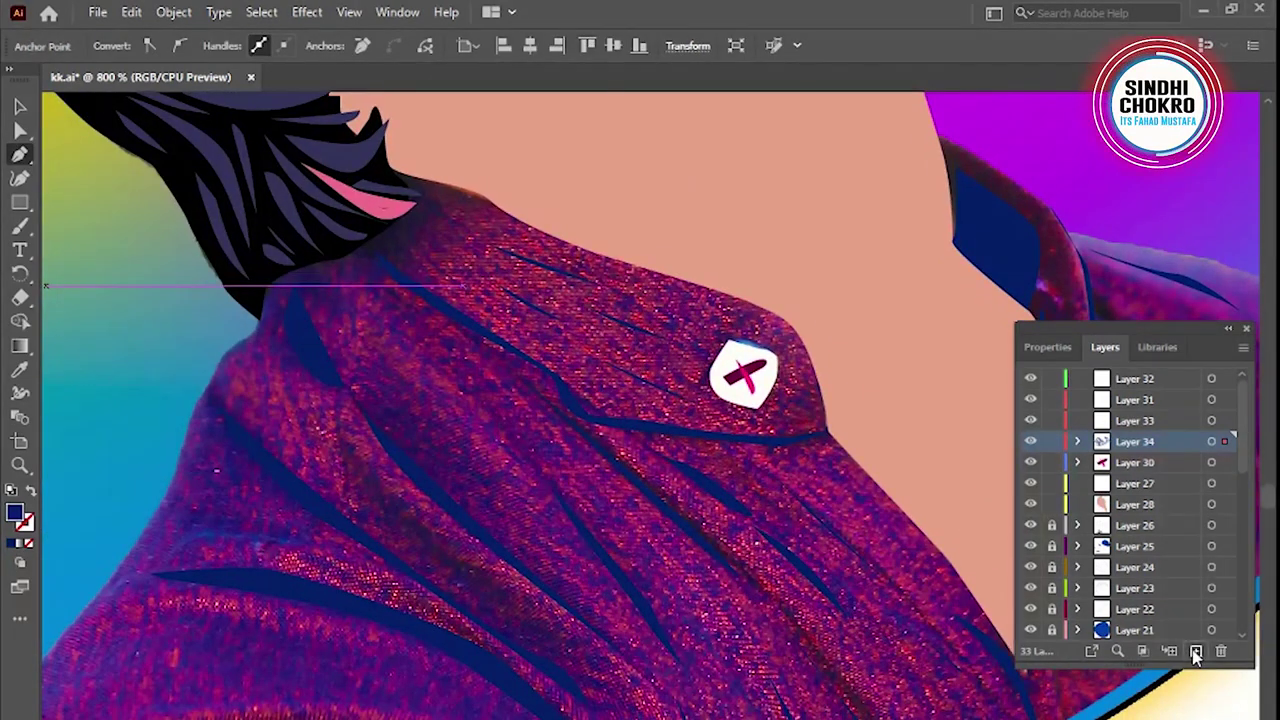
{"action": "left_click", "coordinate": [1169, 651]}
{"action": "left_click", "coordinate": [1051, 462]}
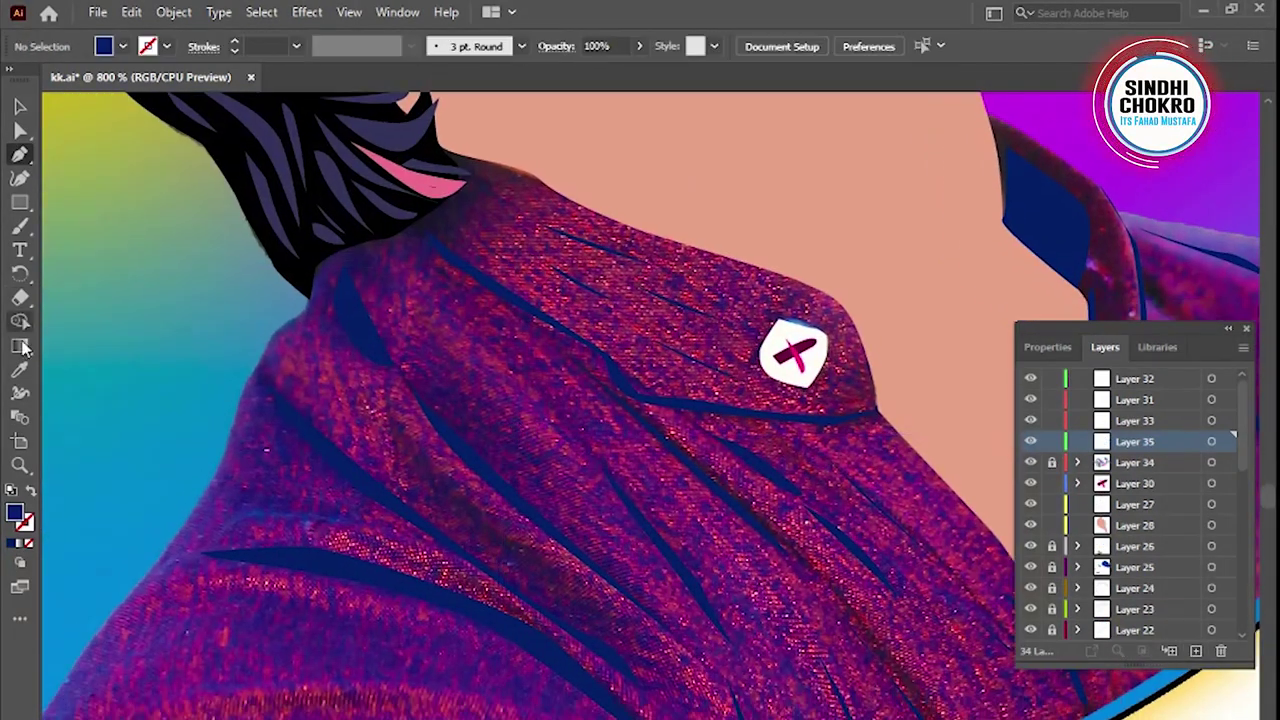
Swap fill and stroke to get a stroke-only outline style for tracing
{"action": "double_click", "coordinate": [14, 516]}
{"action": "left_click", "coordinate": [983, 529]}
{"action": "key", "text": "n"}
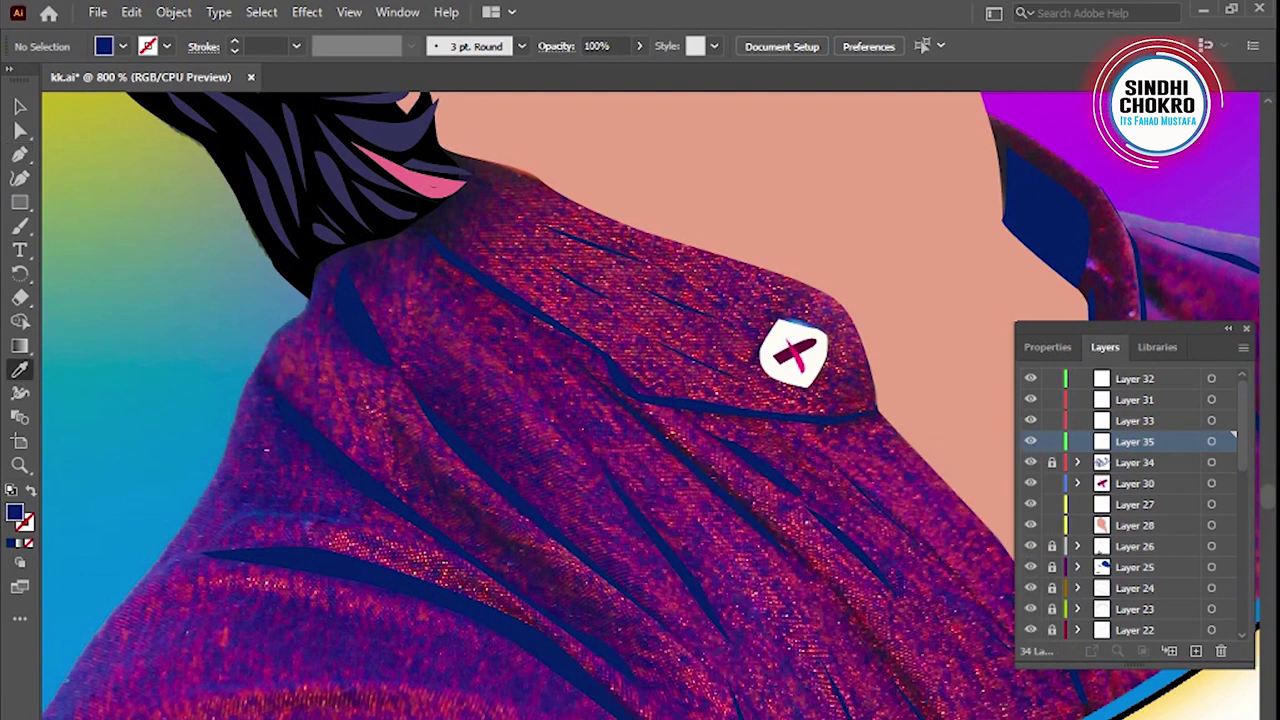
{"action": "key", "text": "shift+x"}
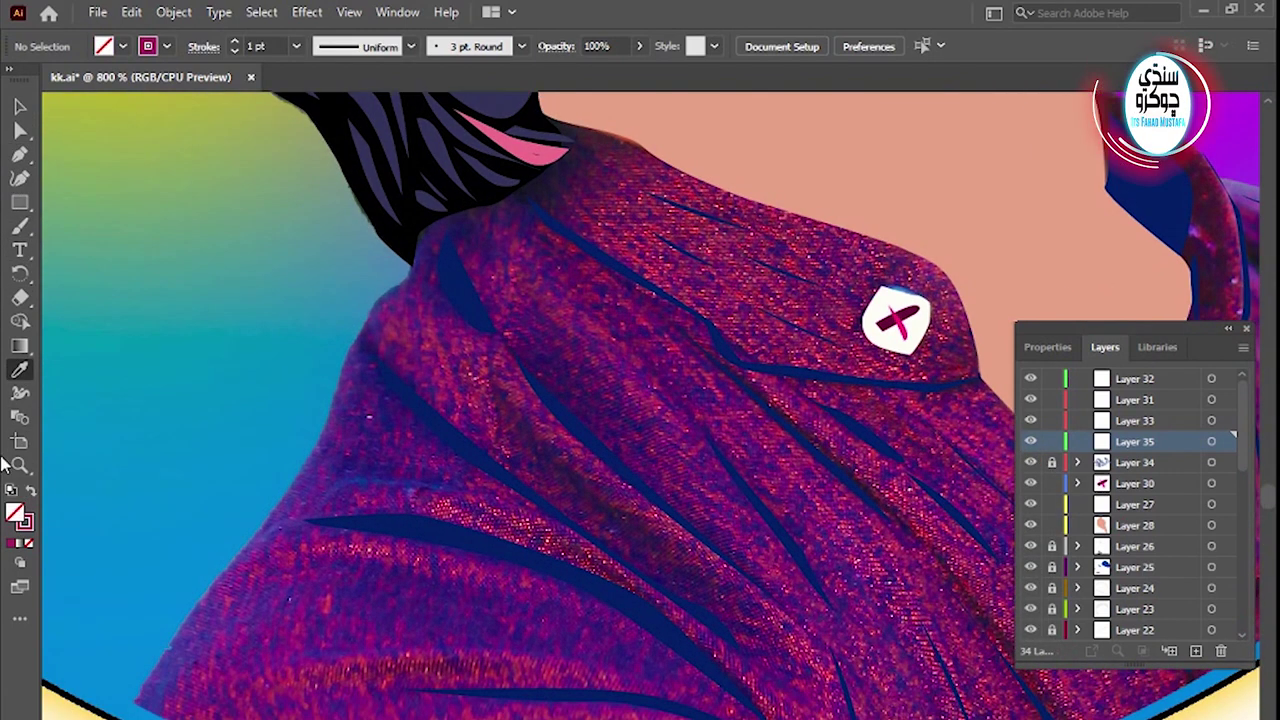
{"action": "key", "text": "p"}
Trace the shirt outline from the left shoulder up to the neck and along the hair edge
{"action": "left_click", "coordinate": [130, 703]}
{"action": "left_click", "coordinate": [215, 580]}
{"action": "left_click", "coordinate": [290, 481]}
{"action": "left_click", "coordinate": [330, 413]}
{"action": "left_click", "coordinate": [362, 328]}
{"action": "left_click", "coordinate": [395, 283]}
{"action": "left_click_drag", "start_coordinate": [422, 240], "coordinate": [357, 337]}
{"action": "left_click", "coordinate": [357, 330]}
{"action": "left_click", "coordinate": [428, 288]}
{"action": "left_click", "coordinate": [408, 252]}
{"action": "left_click", "coordinate": [484, 273]}
{"action": "left_click", "coordinate": [514, 295]}
Continue the outline along the shoulder edge and up the neck's right side
{"action": "left_click", "coordinate": [699, 363]}
{"action": "left_click", "coordinate": [794, 399]}
{"action": "left_click", "coordinate": [827, 463]}
{"action": "left_click", "coordinate": [835, 511]}
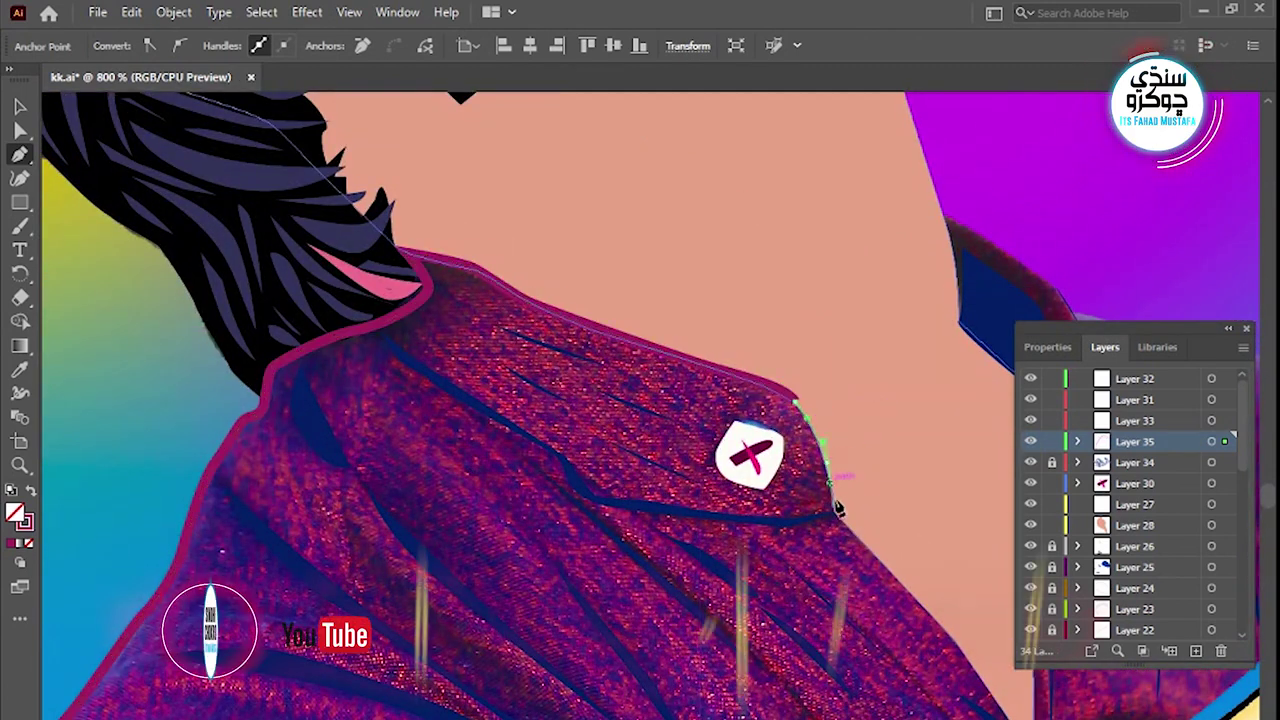
{"action": "left_click_drag", "start_coordinate": [837, 509], "coordinate": [650, 416]}
{"action": "left_click", "coordinate": [745, 515]}
{"action": "left_click", "coordinate": [843, 514]}
{"action": "left_click", "coordinate": [849, 371]}
{"action": "left_click", "coordinate": [832, 284]}
{"action": "left_click", "coordinate": [773, 225]}
Trace the outline along the collar and shoulder top down to the circle's edge
{"action": "left_click", "coordinate": [755, 120]}
{"action": "left_click", "coordinate": [851, 175]}
{"action": "left_click", "coordinate": [893, 218]}
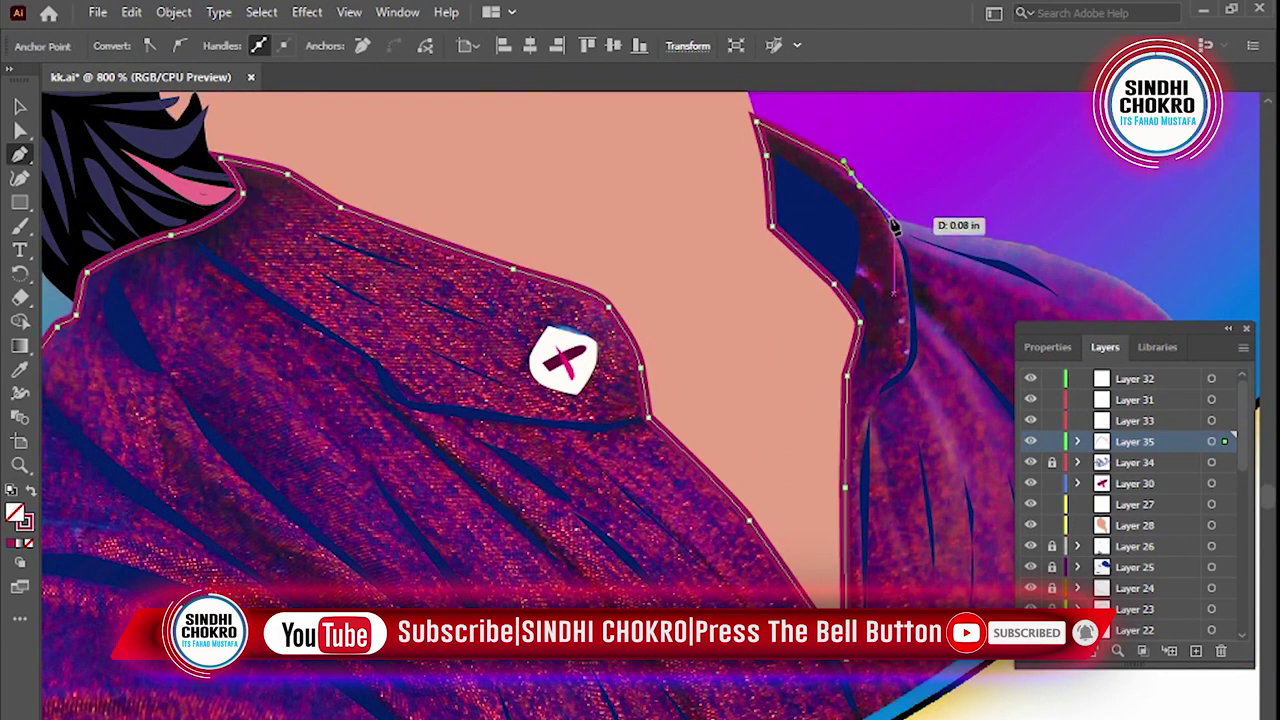
{"action": "left_click_drag", "start_coordinate": [1000, 260], "coordinate": [657, 260]}
{"action": "left_click", "coordinate": [698, 250]}
{"action": "left_click", "coordinate": [773, 270]}
{"action": "left_click_drag", "start_coordinate": [827, 311], "coordinate": [826, 323]}
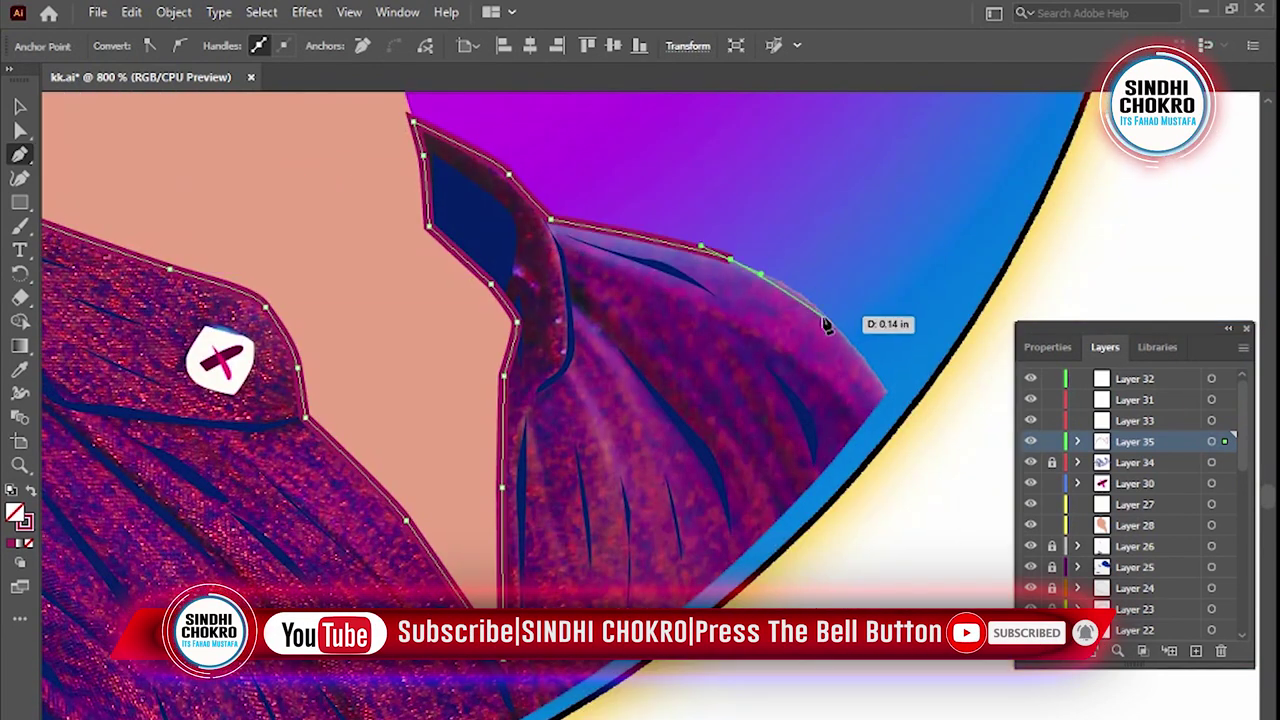
{"action": "left_click_drag", "start_coordinate": [883, 383], "coordinate": [876, 395]}
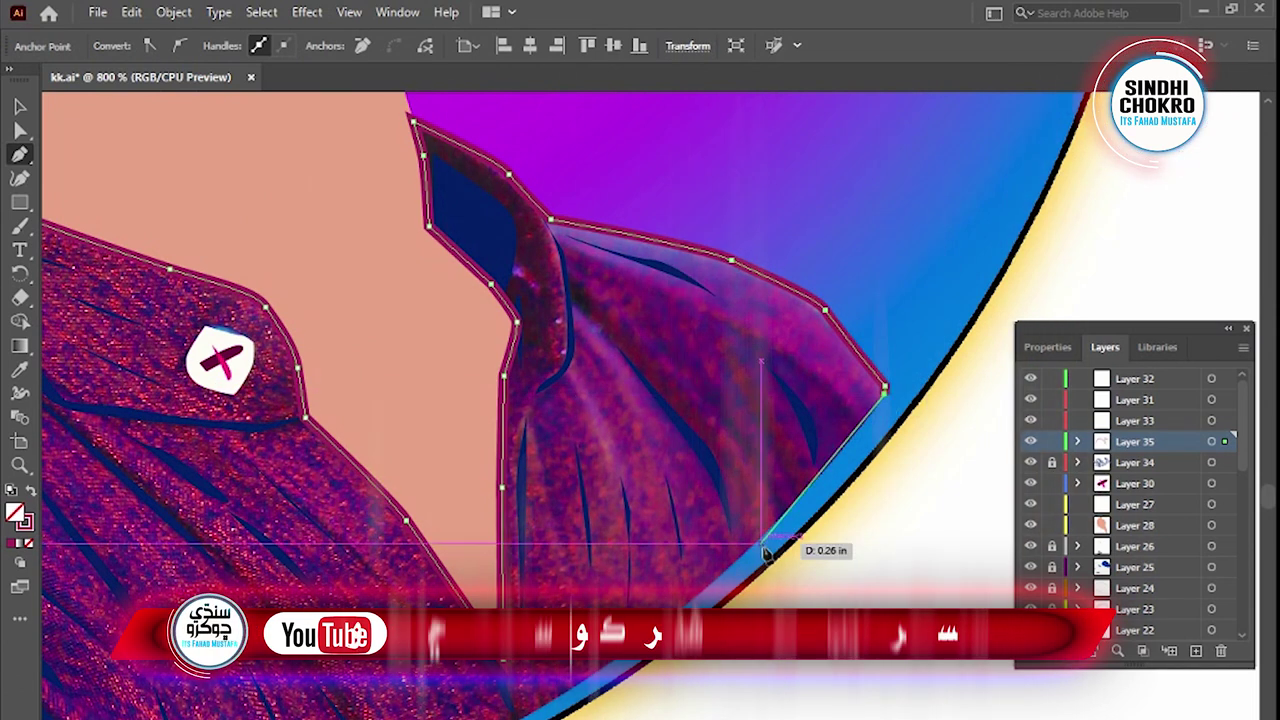
{"action": "left_click", "coordinate": [787, 510]}
Zoom out to the whole portrait and give the shirt outline a solid maroon fill
{"action": "left_click_drag", "start_coordinate": [473, 560], "coordinate": [729, 422]}
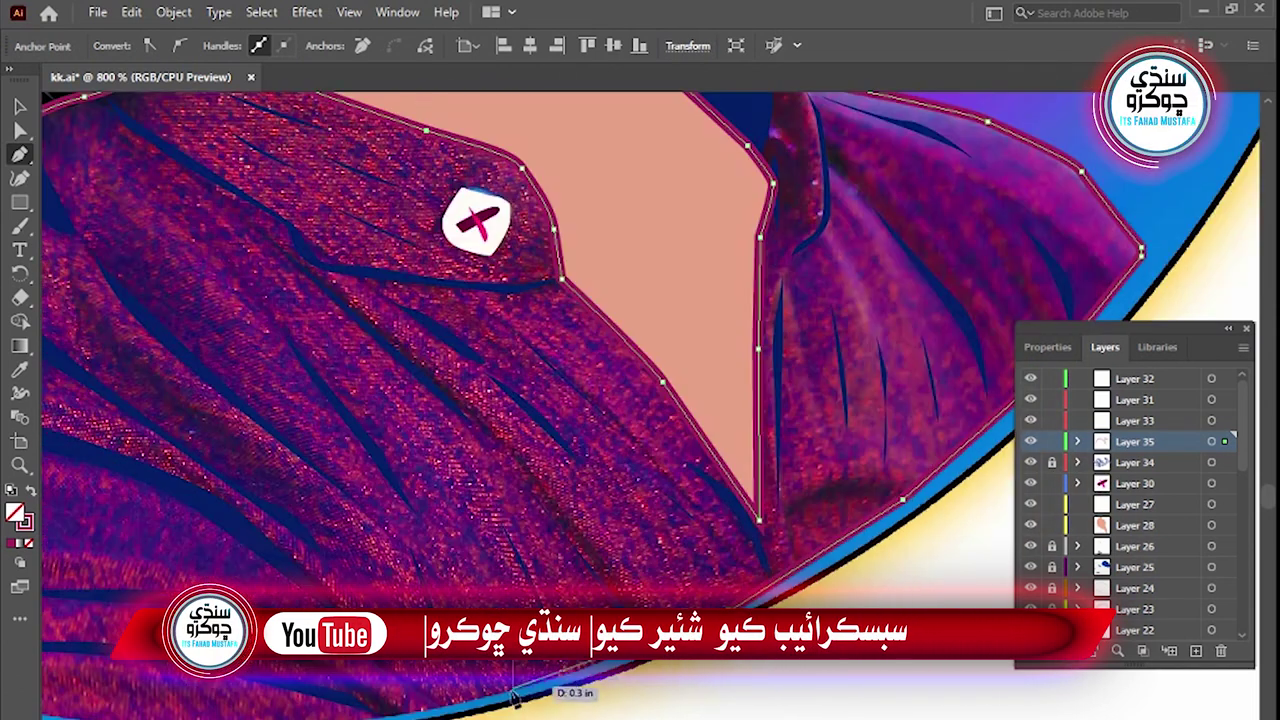
{"action": "mouse_move", "coordinate": [476, 222]}
{"action": "left_mouse_down"}
{"action": "mouse_move", "coordinate": [786, 214]}
{"action": "mouse_move", "coordinate": [966, 248]}
{"action": "left_mouse_up"}
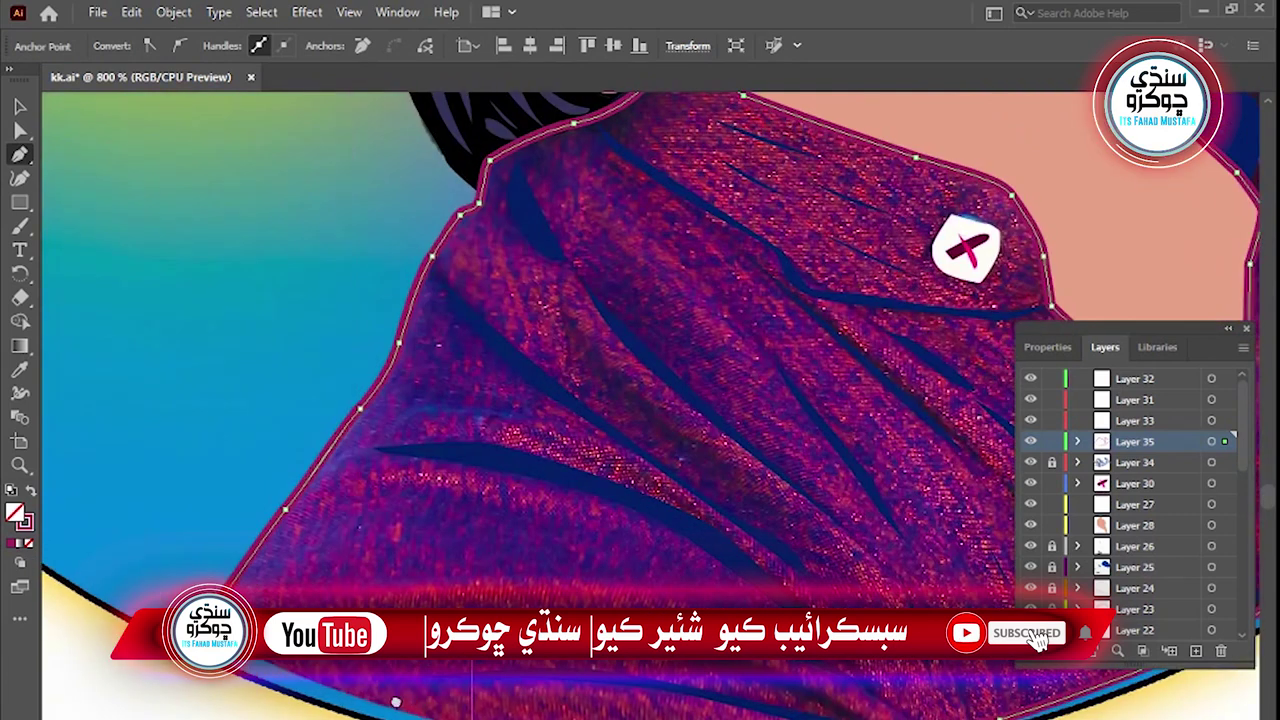
{"action": "left_click_drag", "start_coordinate": [126, 487], "coordinate": [73, 518]}
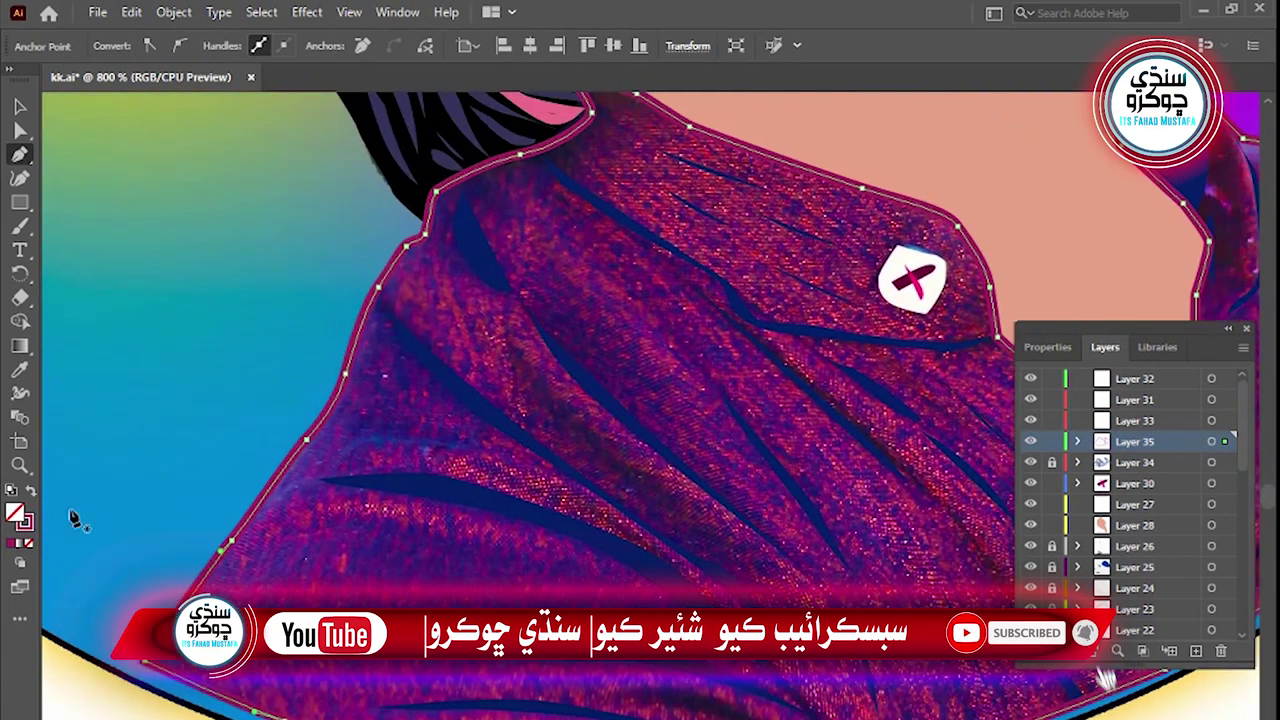
{"action": "left_click", "coordinate": [19, 466]}
{"action": "left_click", "coordinate": [620, 516], "text": "alt"}
{"action": "left_click", "coordinate": [628, 515], "text": "alt"}
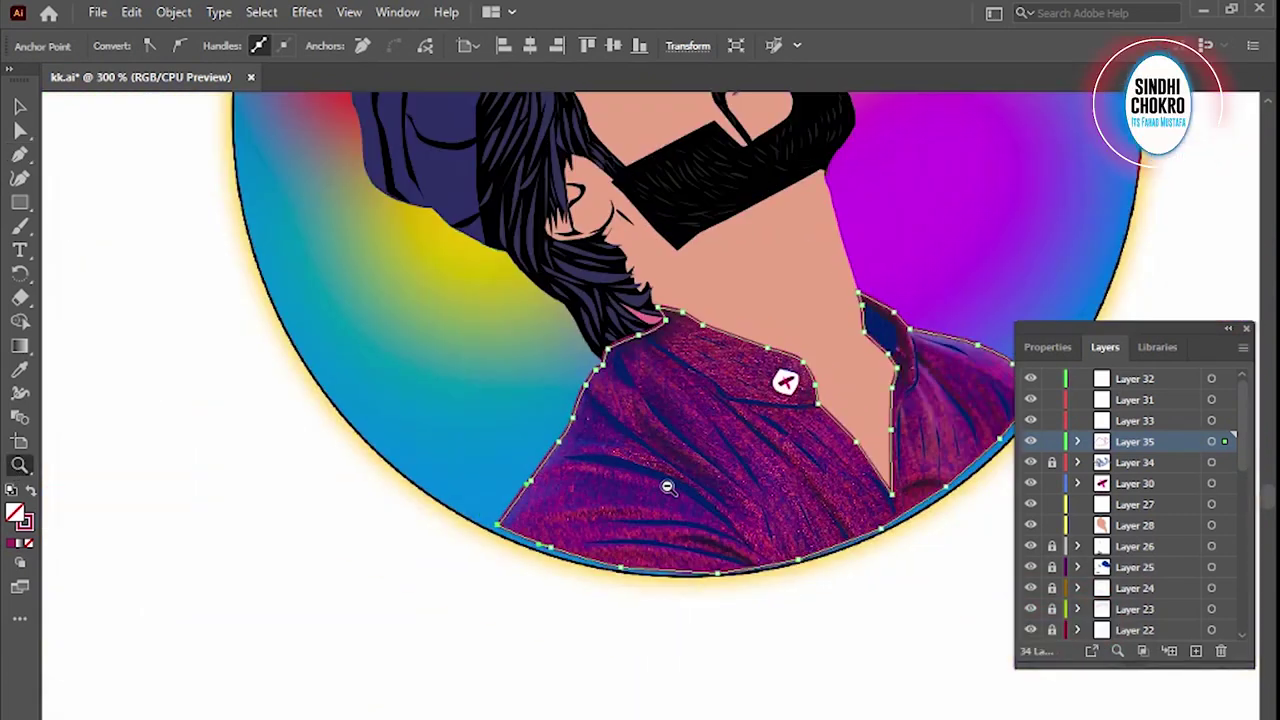
{"action": "left_click", "coordinate": [668, 487], "text": "alt"}
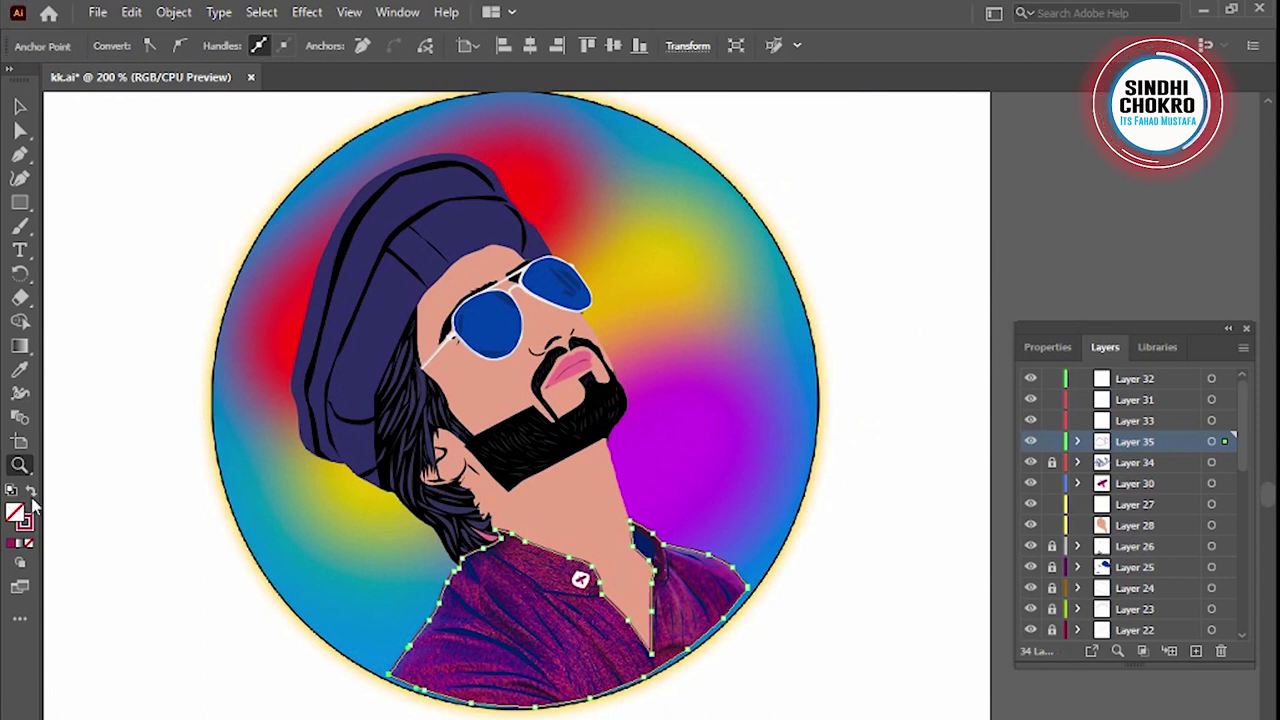
{"action": "left_click", "coordinate": [31, 491]}
{"action": "left_click", "coordinate": [20, 106]}
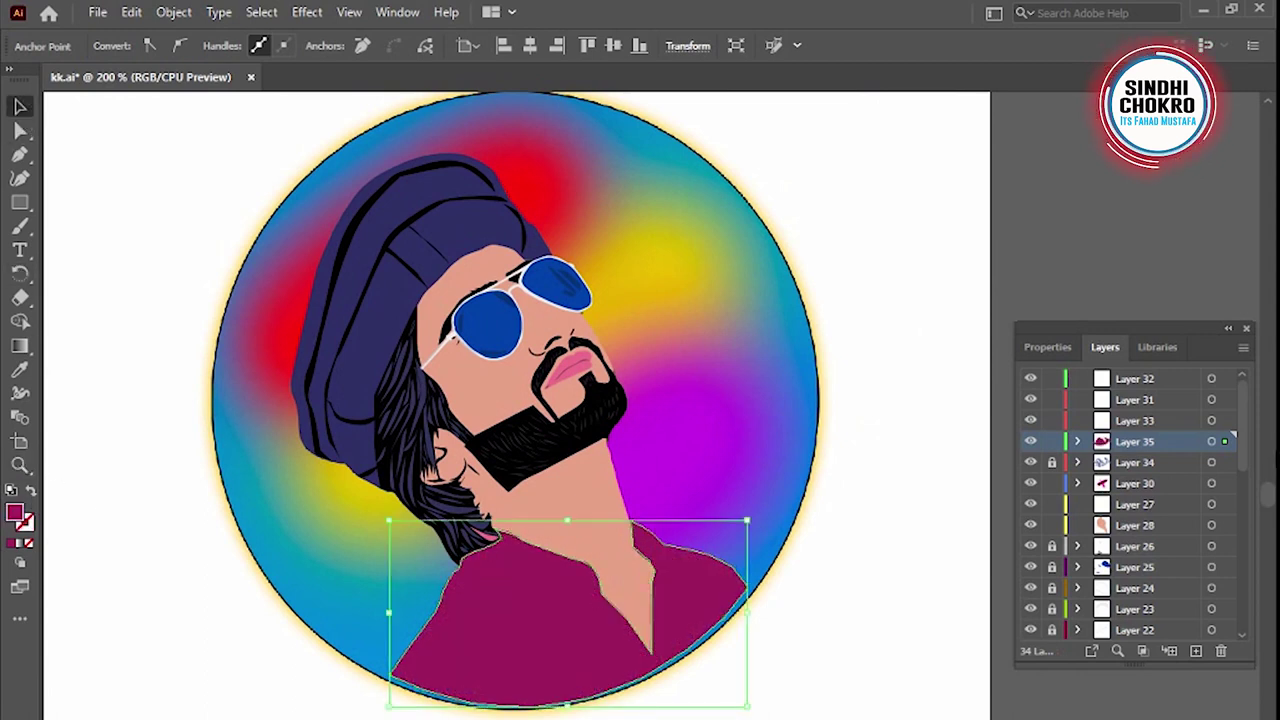
Move Layer 35 below Layer 34 so the navy creases sit over the magenta shirt
{"action": "left_click", "coordinate": [1105, 462]}
{"action": "left_click_drag", "start_coordinate": [1105, 441], "coordinate": [1117, 478]}
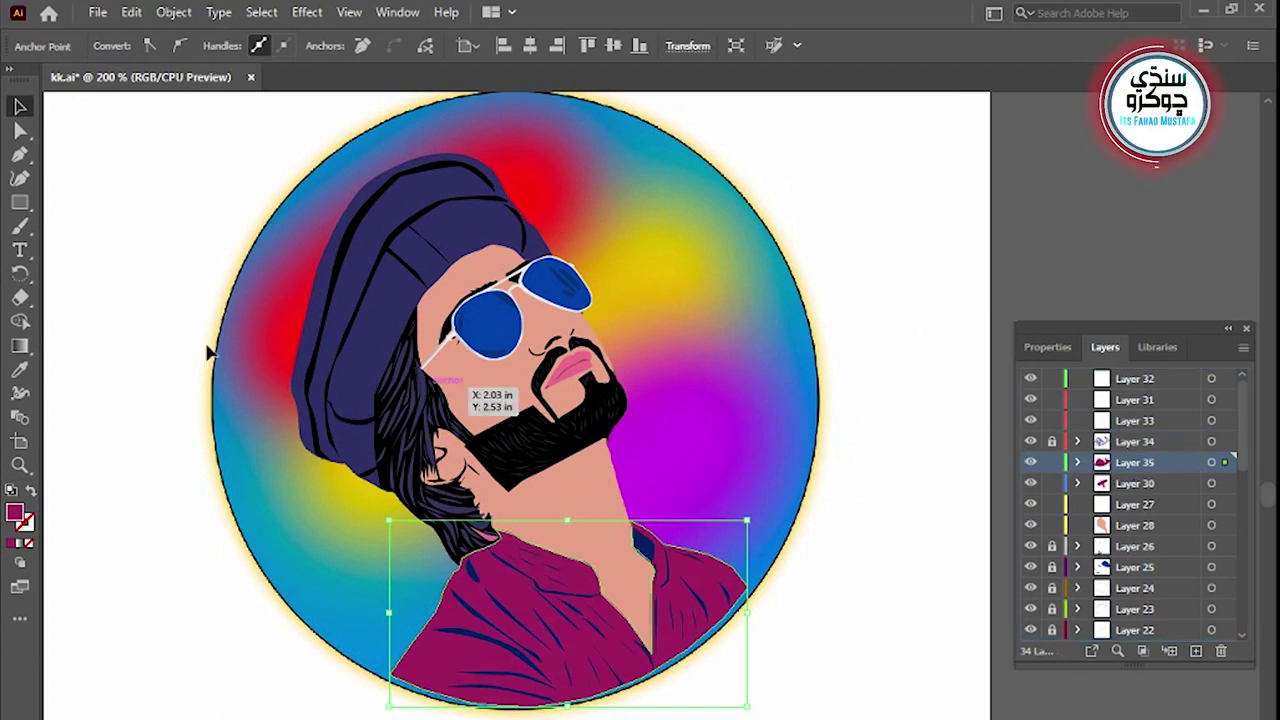
{"action": "left_click", "coordinate": [262, 623]}
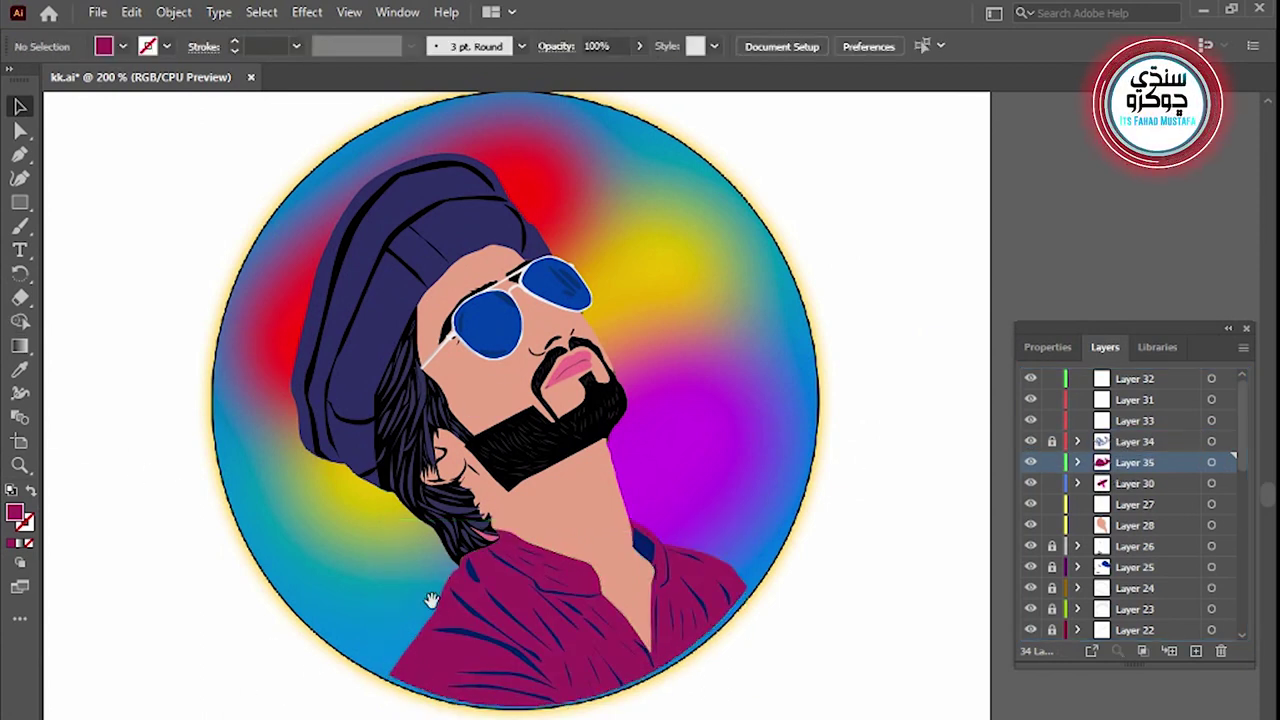
{"action": "left_click_drag", "start_coordinate": [431, 603], "coordinate": [407, 609]}
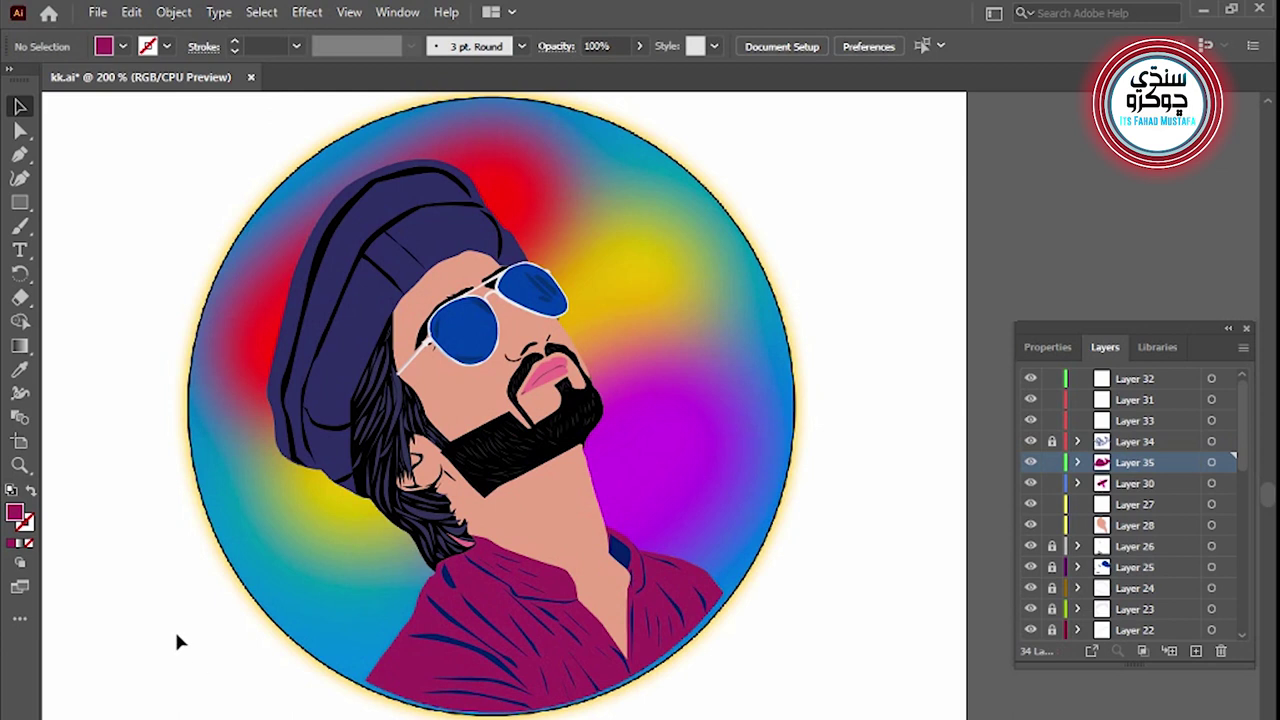
{"action": "left_click_drag", "start_coordinate": [235, 604], "coordinate": [232, 630]}
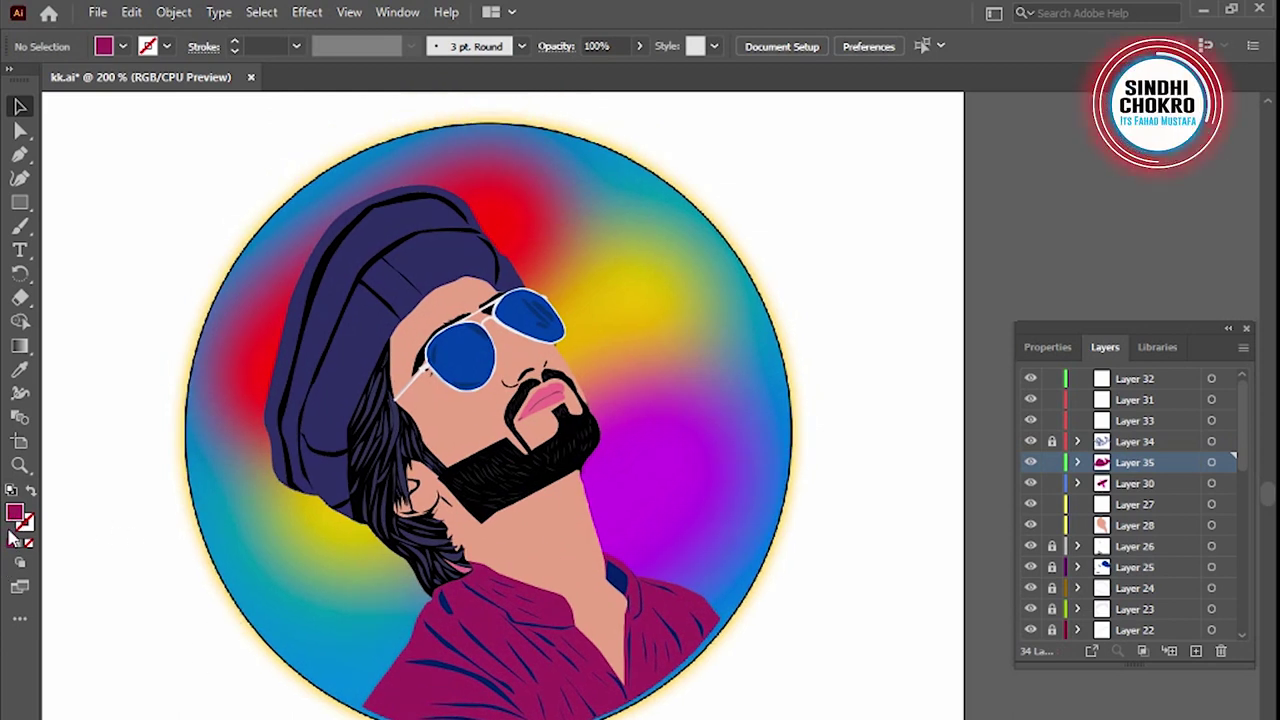
{"action": "left_click", "coordinate": [463, 511], "text": "alt"}
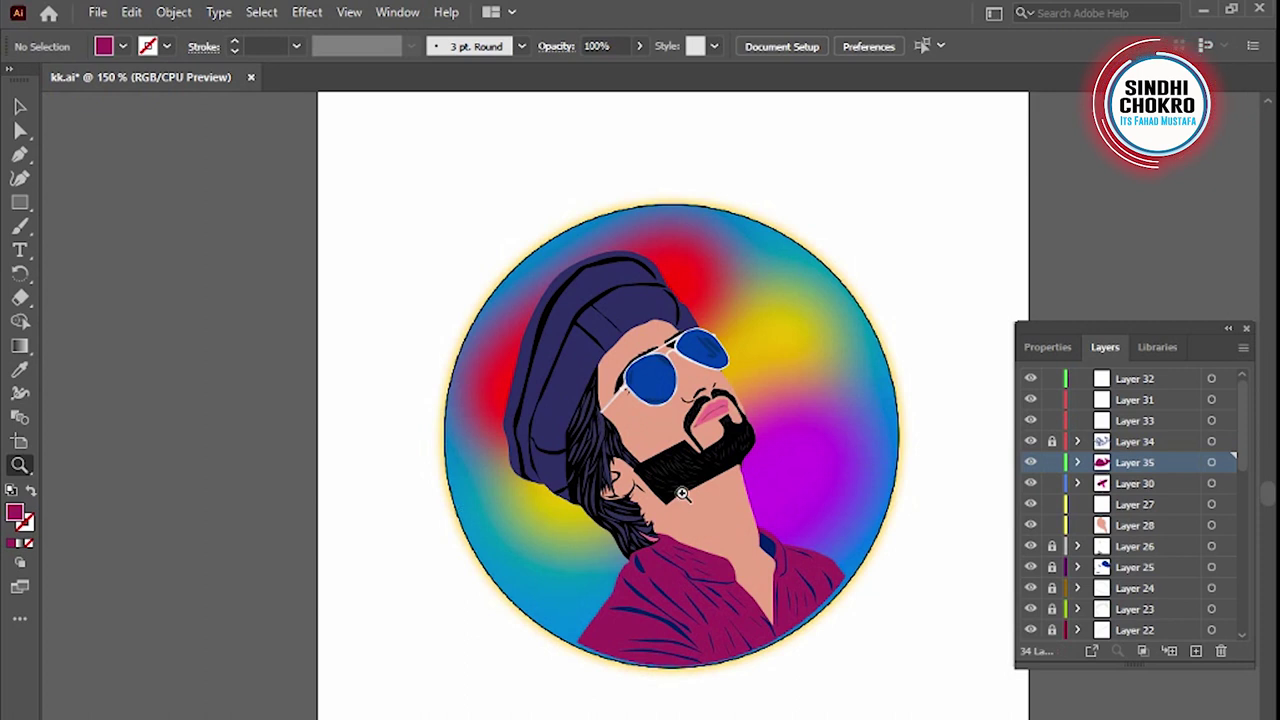
{"action": "left_click", "coordinate": [682, 494]}
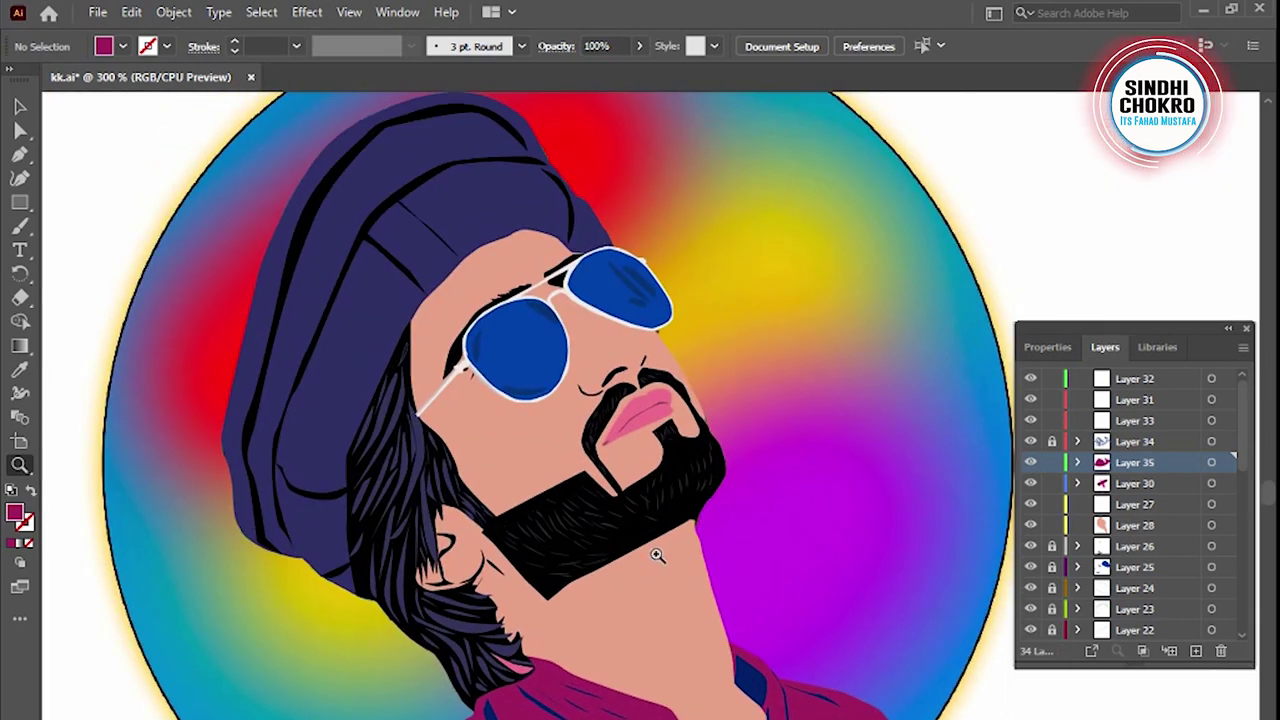
Draw a small curved path where the hair meets the neck, then deselect it
{"action": "left_click", "coordinate": [20, 106]}
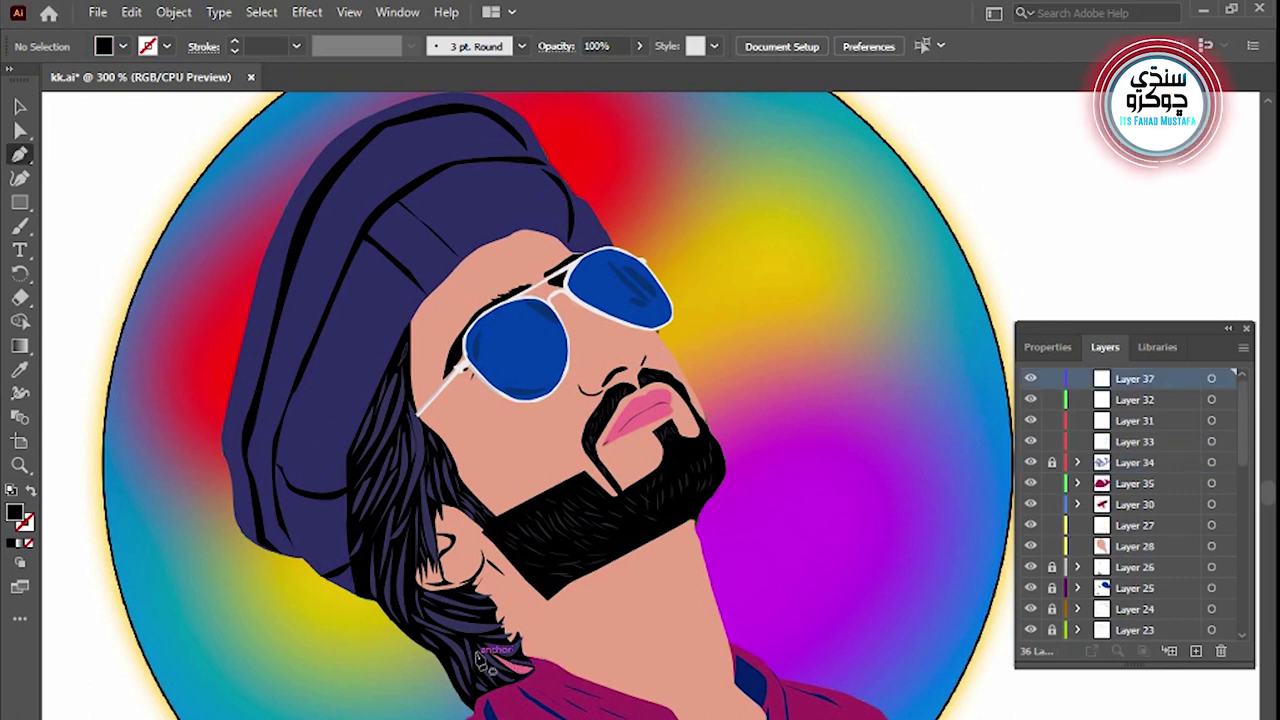
{"action": "left_click_drag", "start_coordinate": [481, 652], "coordinate": [535, 678]}
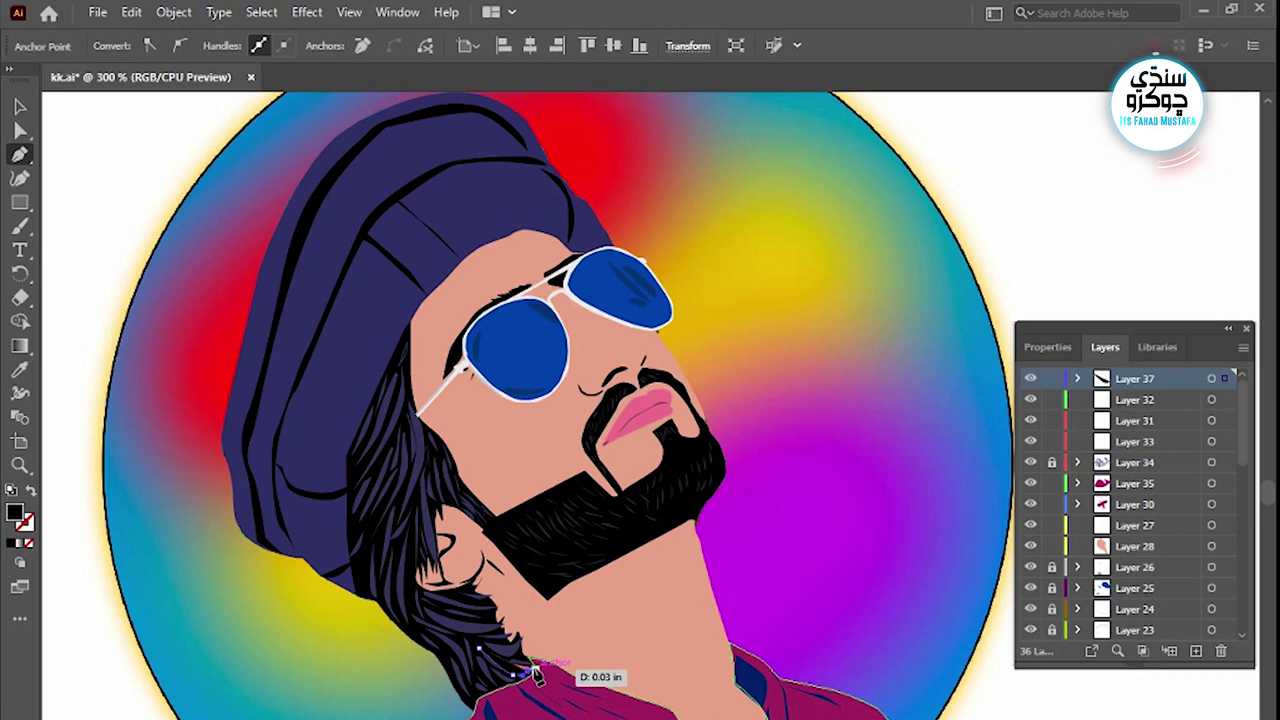
{"action": "left_click_drag", "start_coordinate": [478, 650], "coordinate": [486, 658]}
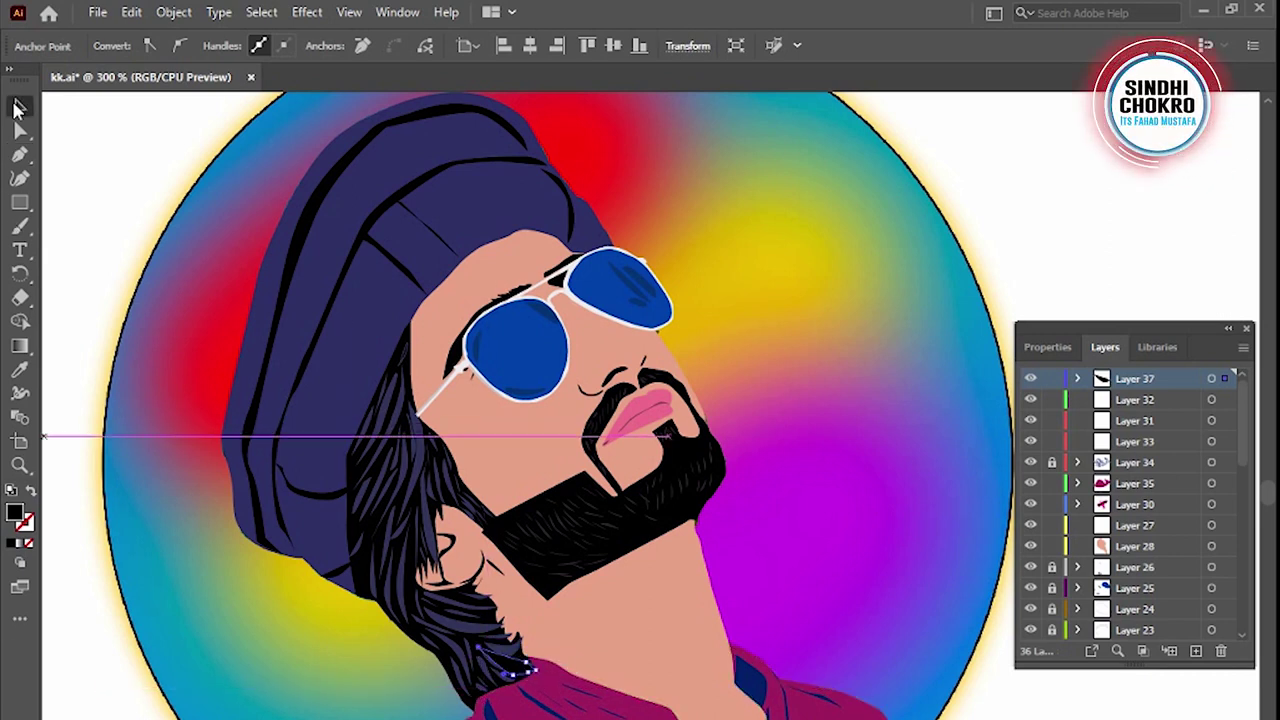
{"action": "key", "text": "ctrl+shift+a"}
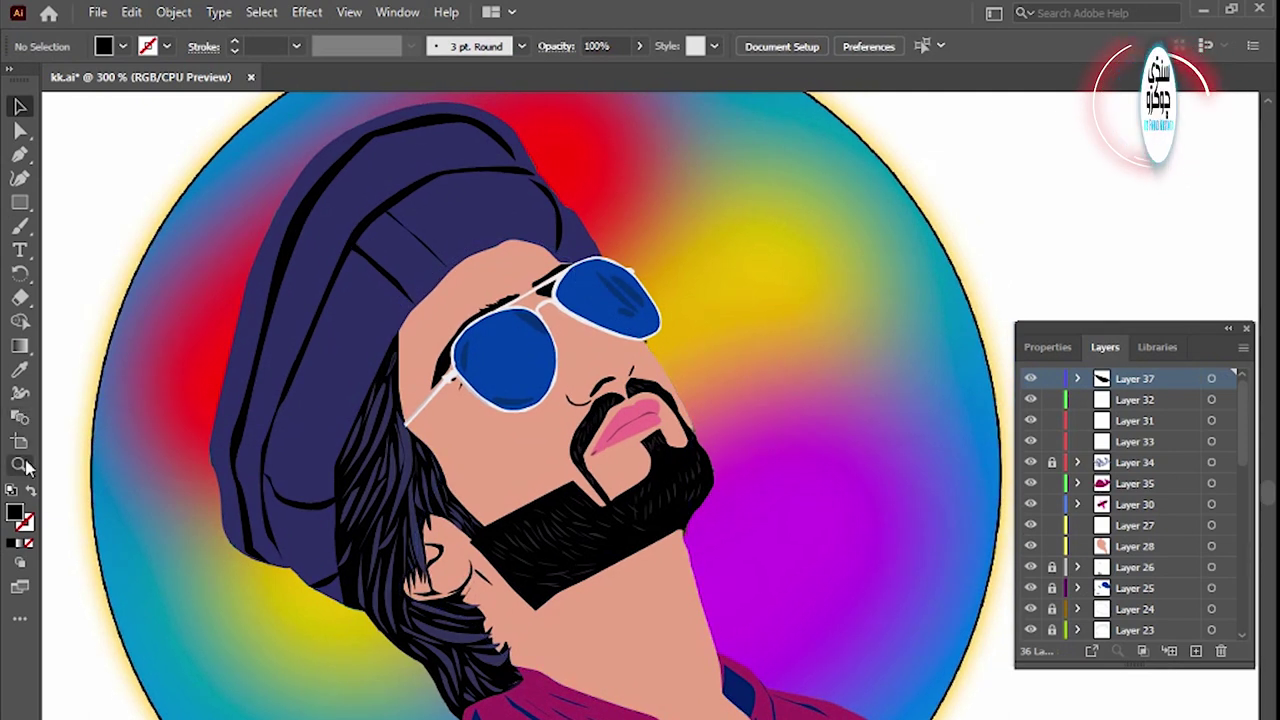
Toggle Layer 29's skin shading visibility on and off again
{"action": "scroll", "coordinate": [1100, 560], "scroll_direction": "down", "scroll_amount": 5}
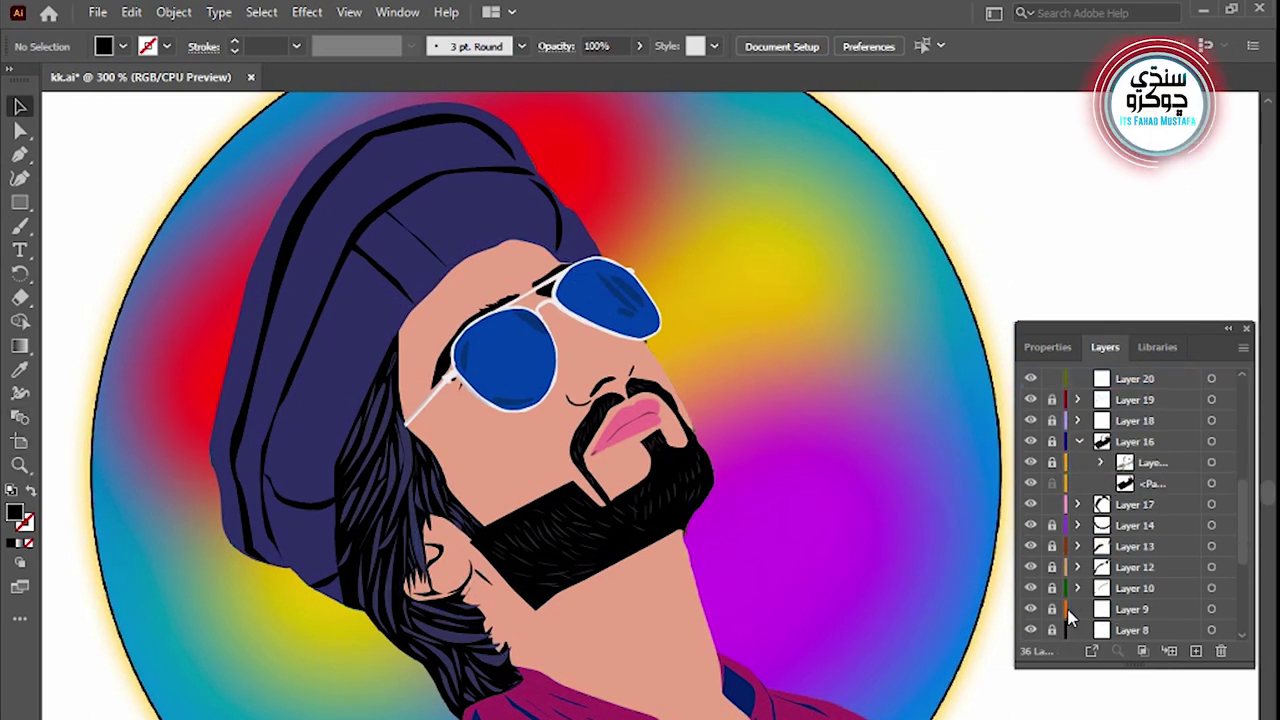
{"action": "scroll", "coordinate": [1062, 616], "scroll_direction": "down", "scroll_amount": 4}
{"action": "left_click", "coordinate": [1031, 610]}
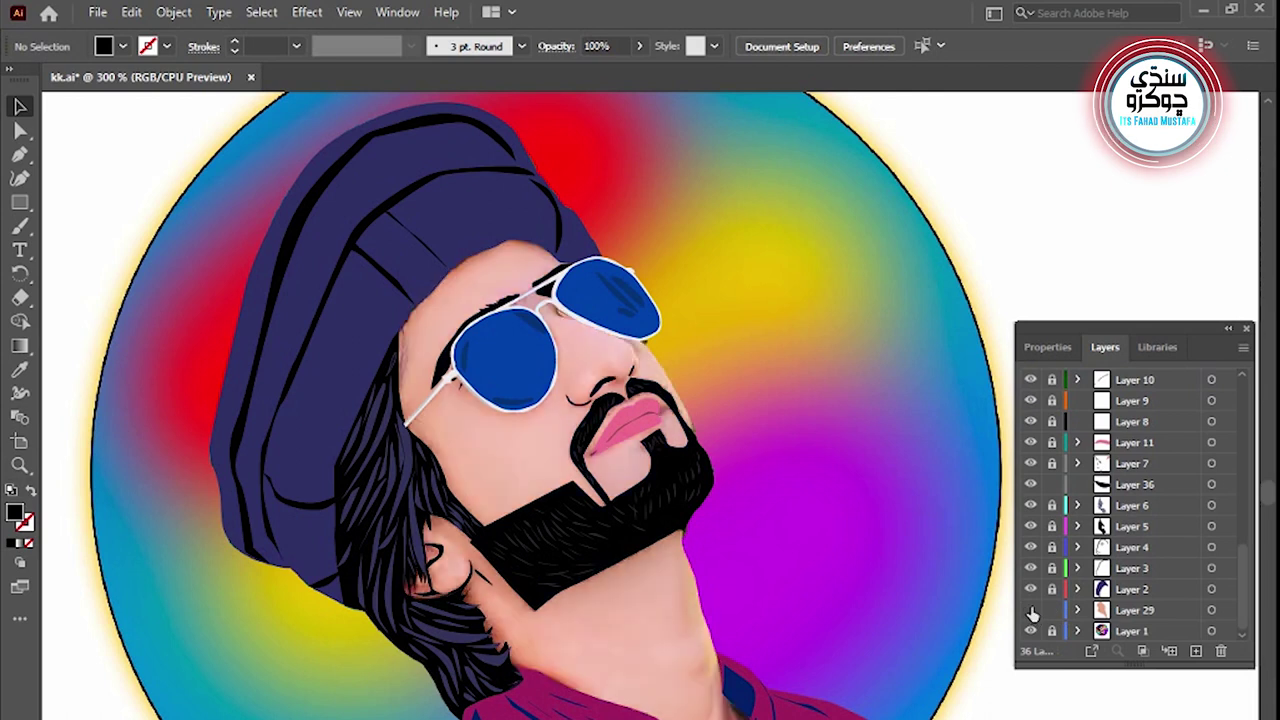
{"action": "left_click", "coordinate": [1031, 610]}
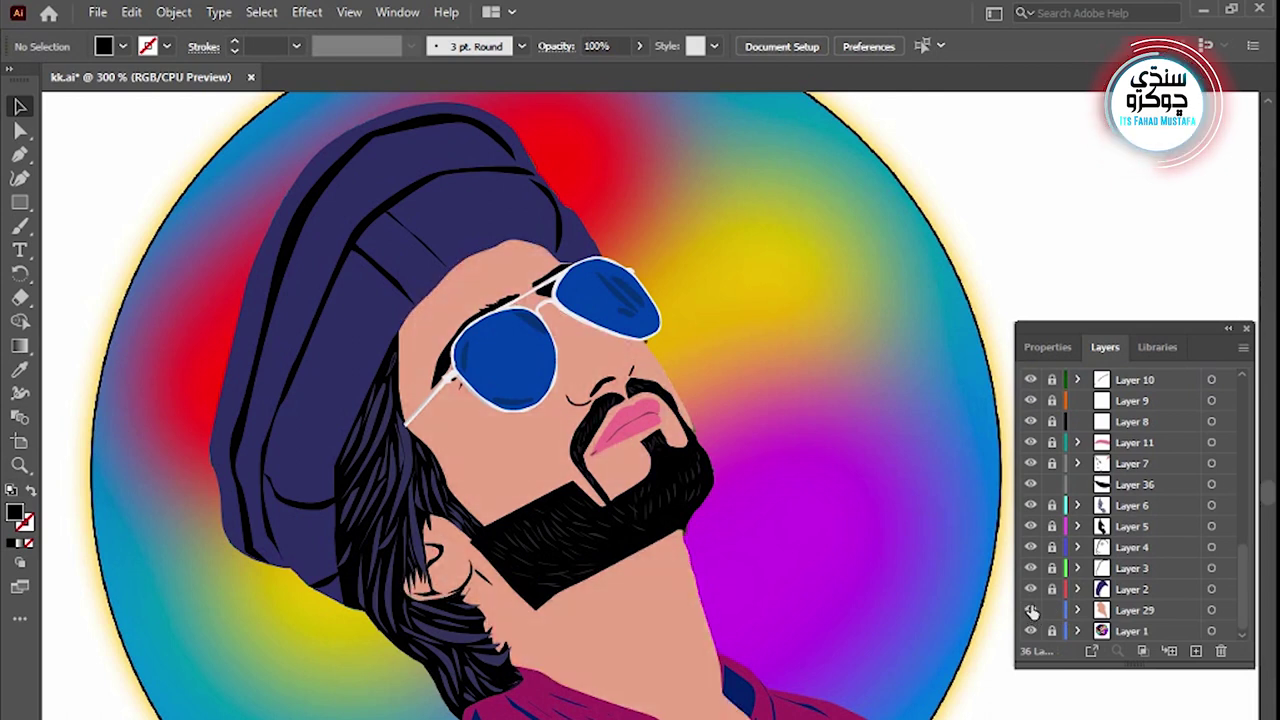
{"action": "left_click", "coordinate": [20, 465]}
{"action": "left_click", "coordinate": [537, 623], "text": "alt"}
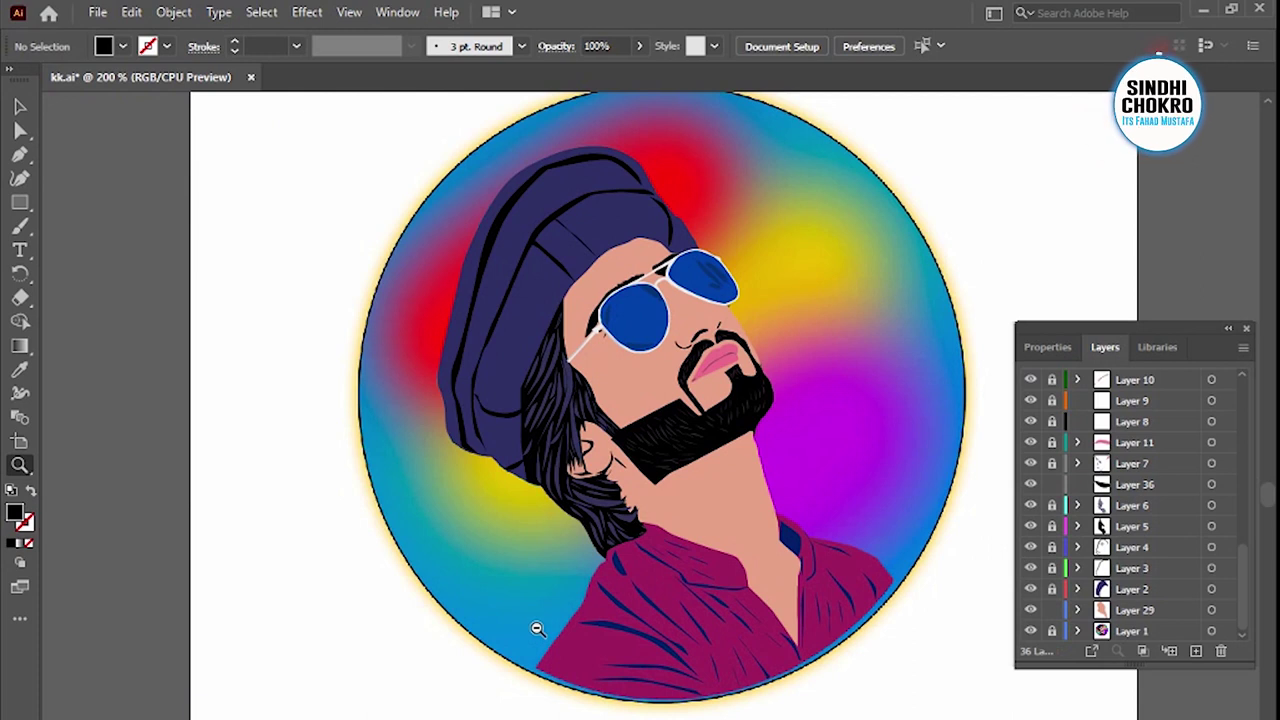
{"action": "left_click", "coordinate": [669, 617], "text": "alt"}
{"action": "left_click_drag", "start_coordinate": [669, 649], "coordinate": [632, 648]}
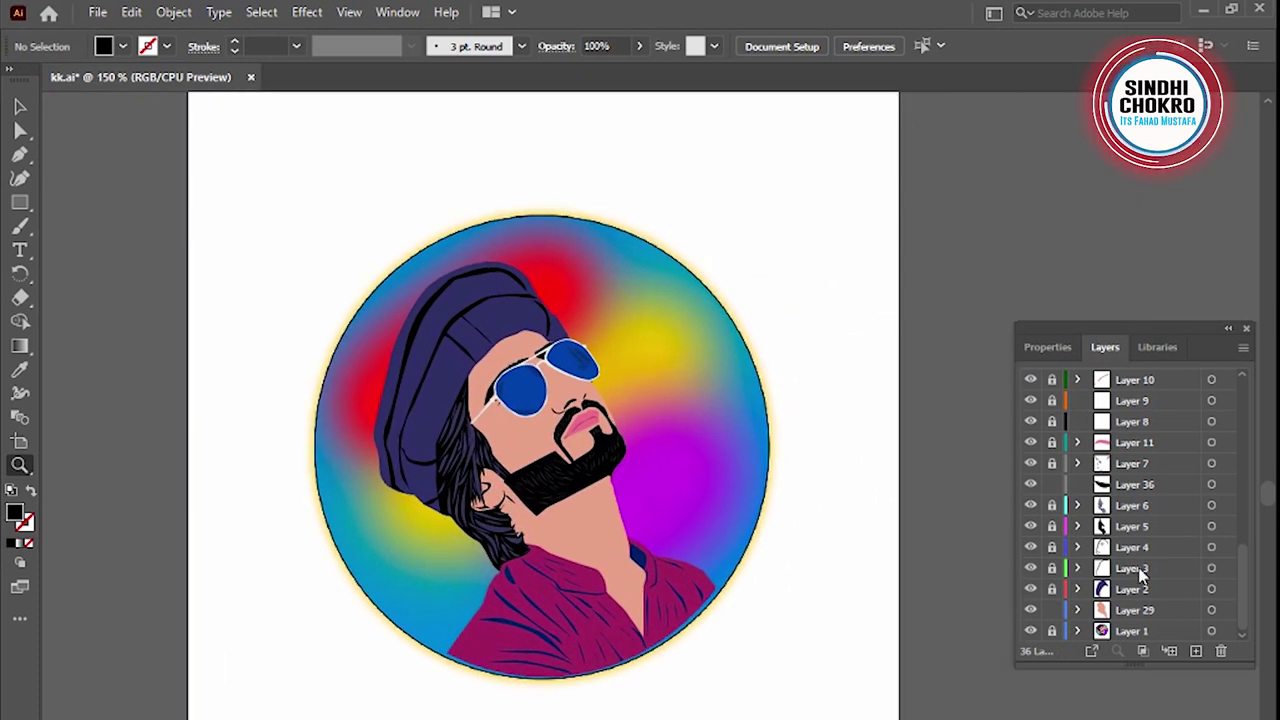
{"action": "left_click", "coordinate": [1031, 631]}
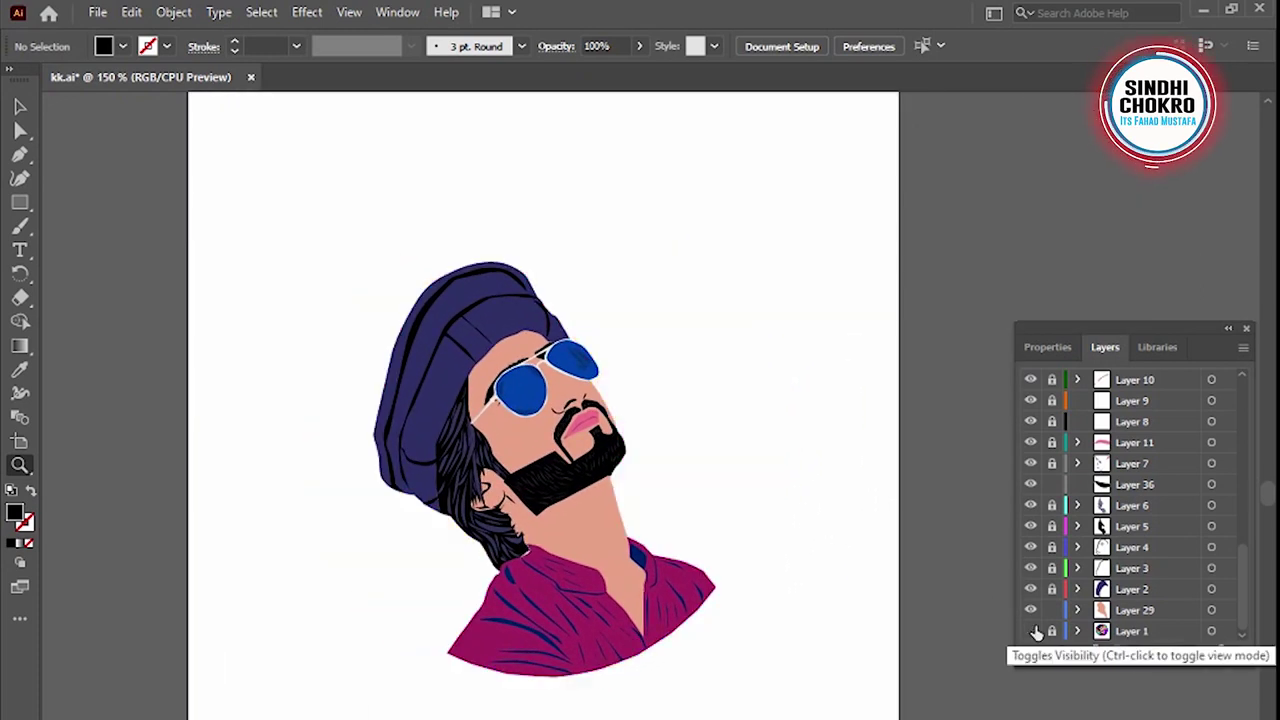
{"action": "left_click", "coordinate": [1031, 631]}
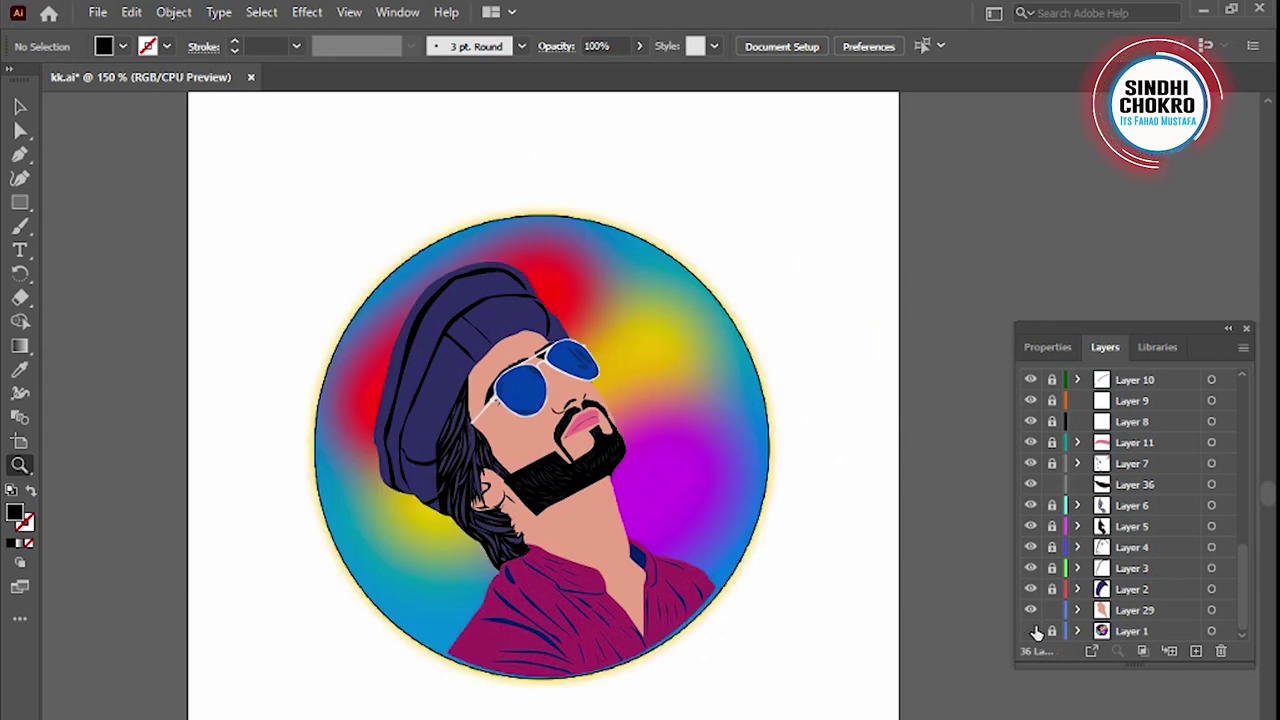
{"action": "left_click", "coordinate": [1033, 631]}
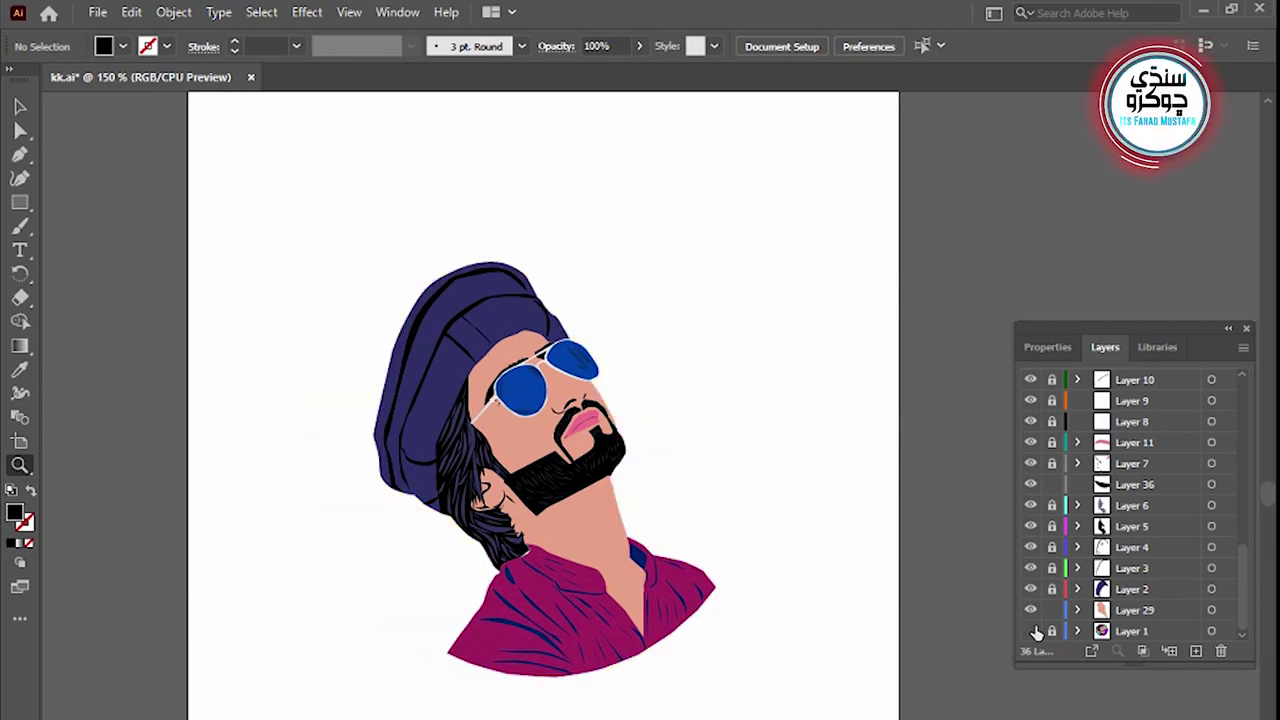
{"action": "left_click", "coordinate": [1031, 631]}
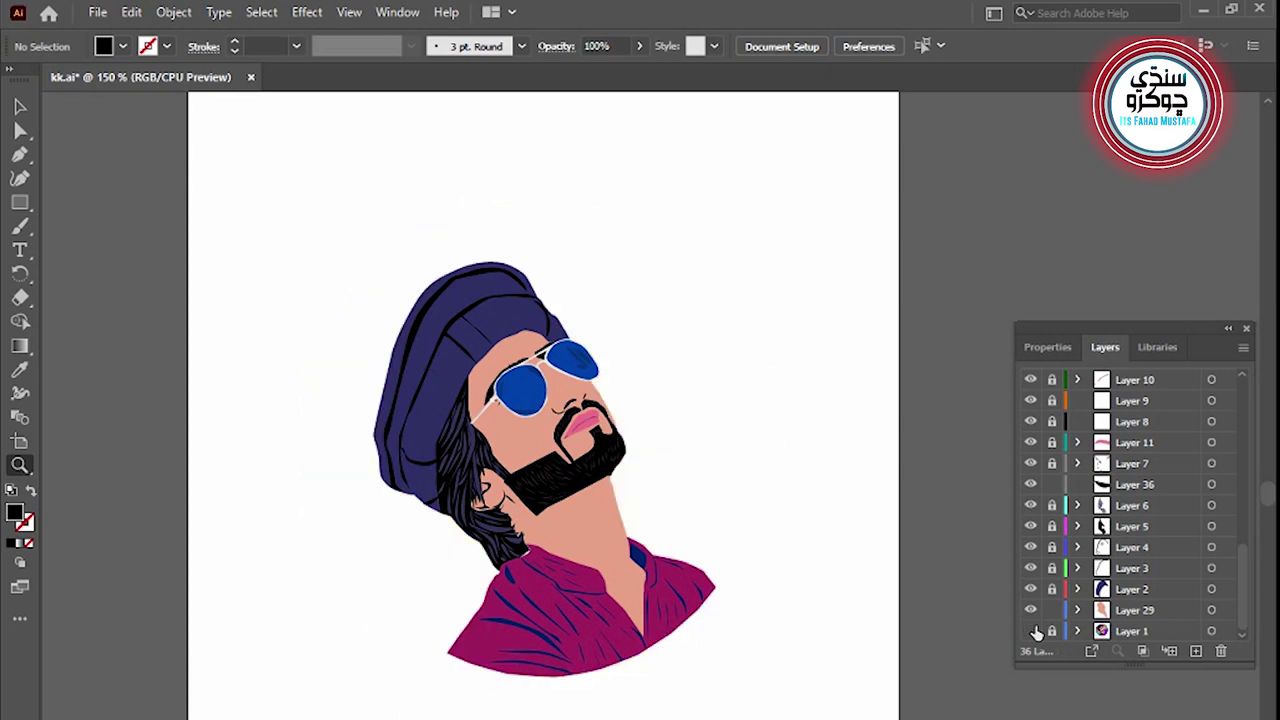
{"action": "left_click", "coordinate": [1031, 631]}
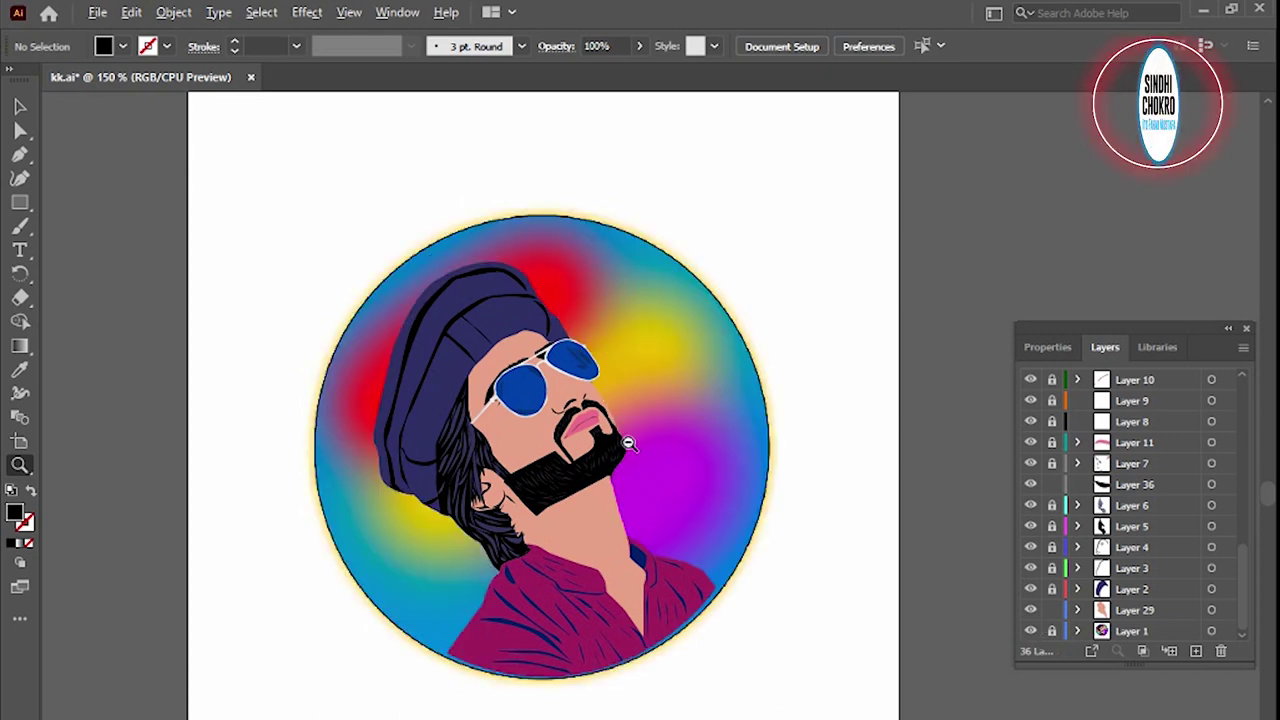
{"action": "left_click", "coordinate": [686, 578], "text": "alt"}
{"action": "left_click", "coordinate": [620, 530]}
{"action": "left_click", "coordinate": [641, 510]}
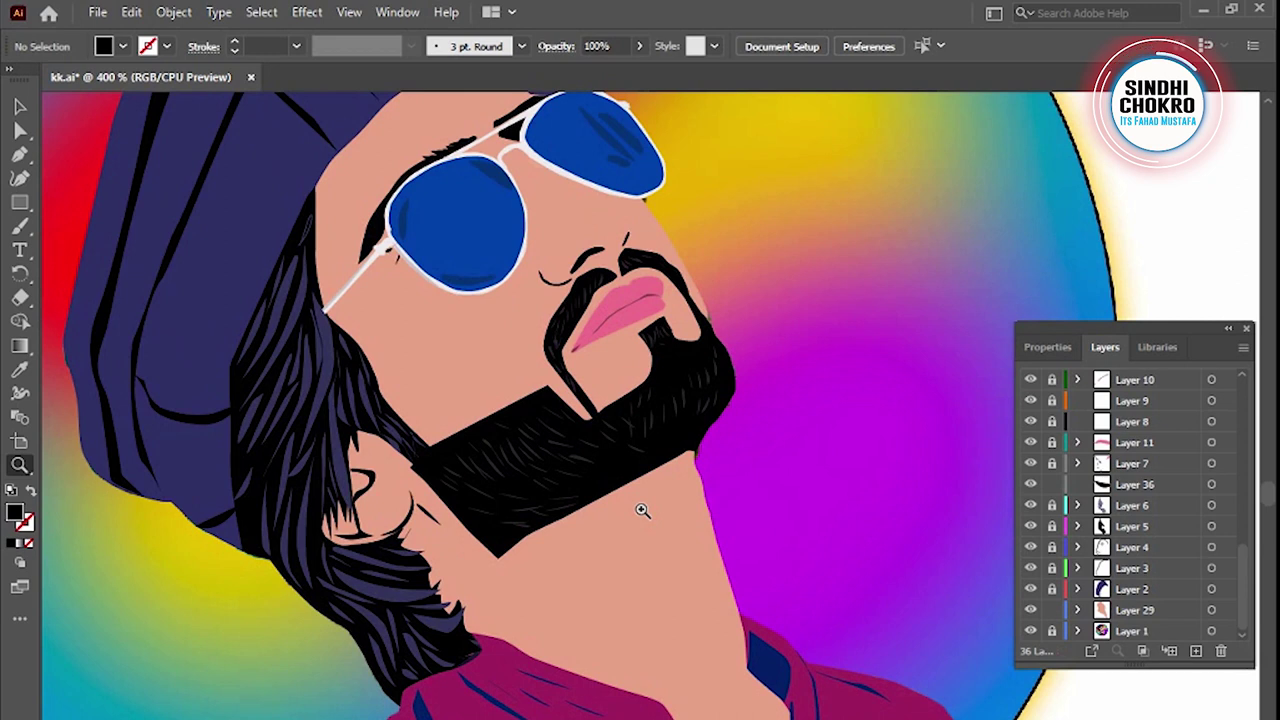
{"action": "left_click", "coordinate": [517, 431]}
{"action": "left_click", "coordinate": [738, 620]}
{"action": "mouse_move", "coordinate": [738, 620]}
{"action": "left_mouse_down"}
{"action": "mouse_move", "coordinate": [717, 599]}
{"action": "mouse_move", "coordinate": [658, 700]}
{"action": "mouse_move", "coordinate": [710, 645]}
{"action": "mouse_move", "coordinate": [643, 552]}
{"action": "left_mouse_up"}
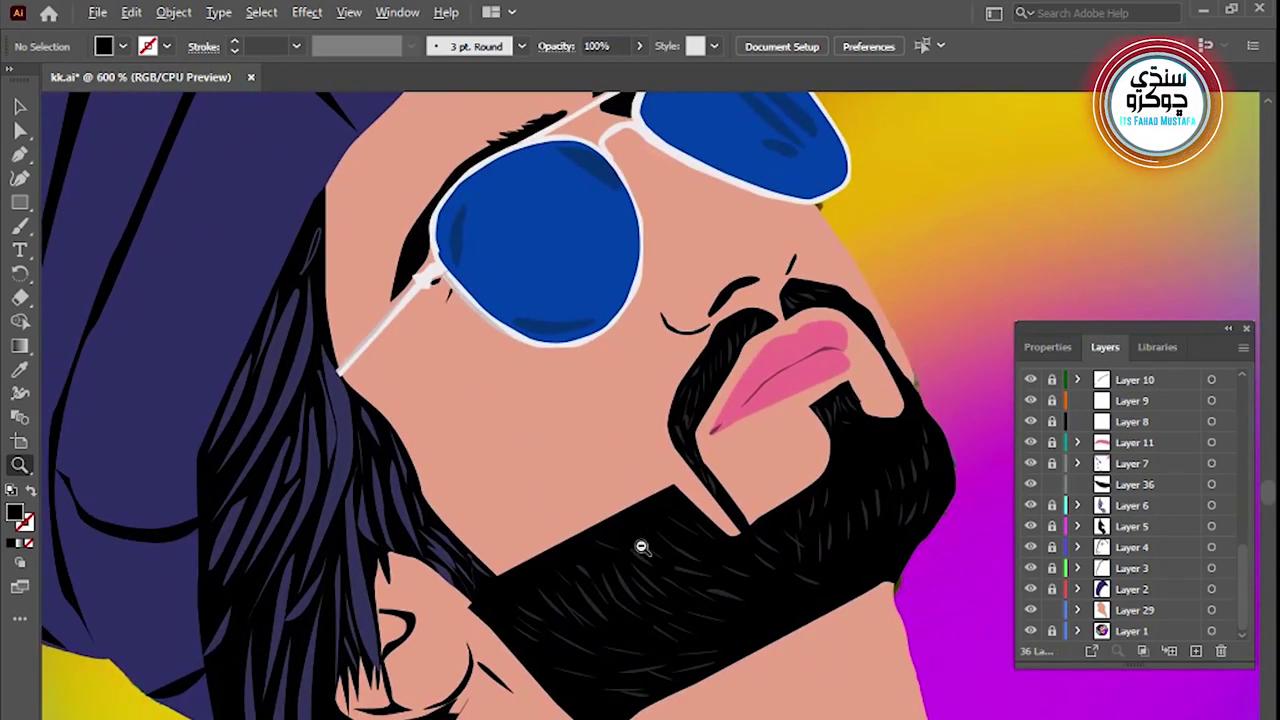
{"action": "left_click", "coordinate": [642, 547], "text": "alt"}
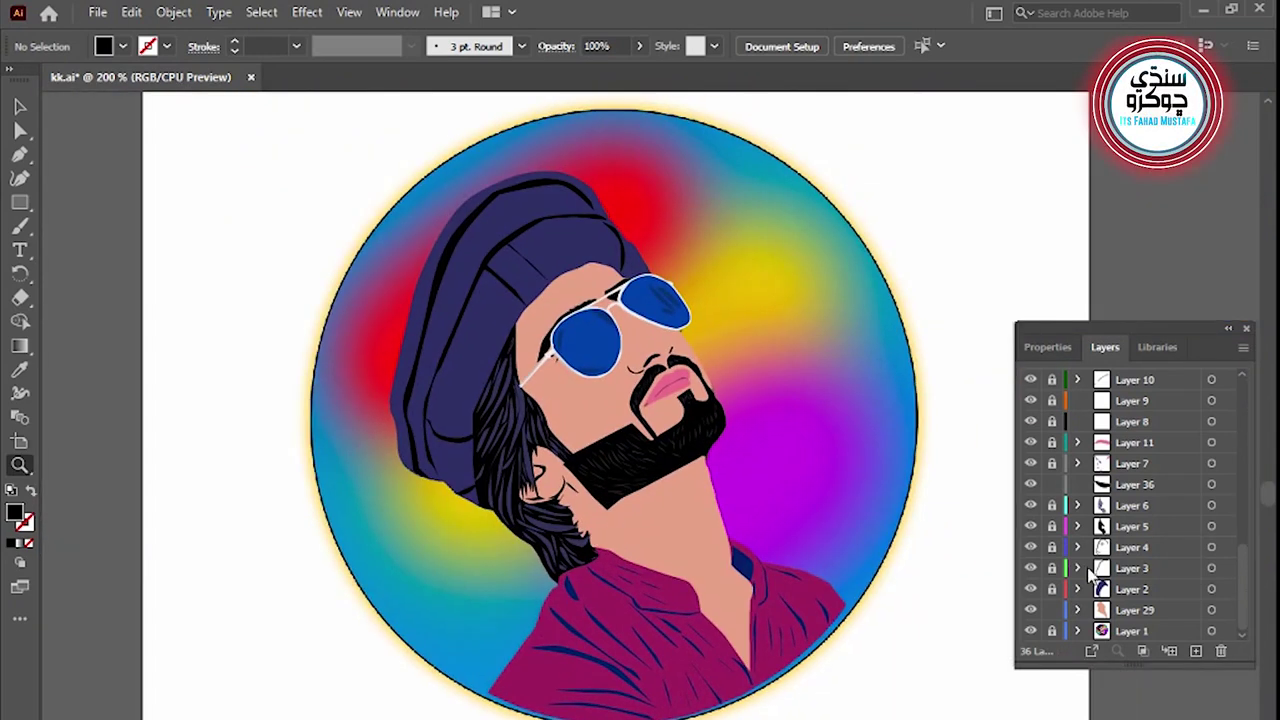
{"action": "left_click", "coordinate": [1101, 591]}
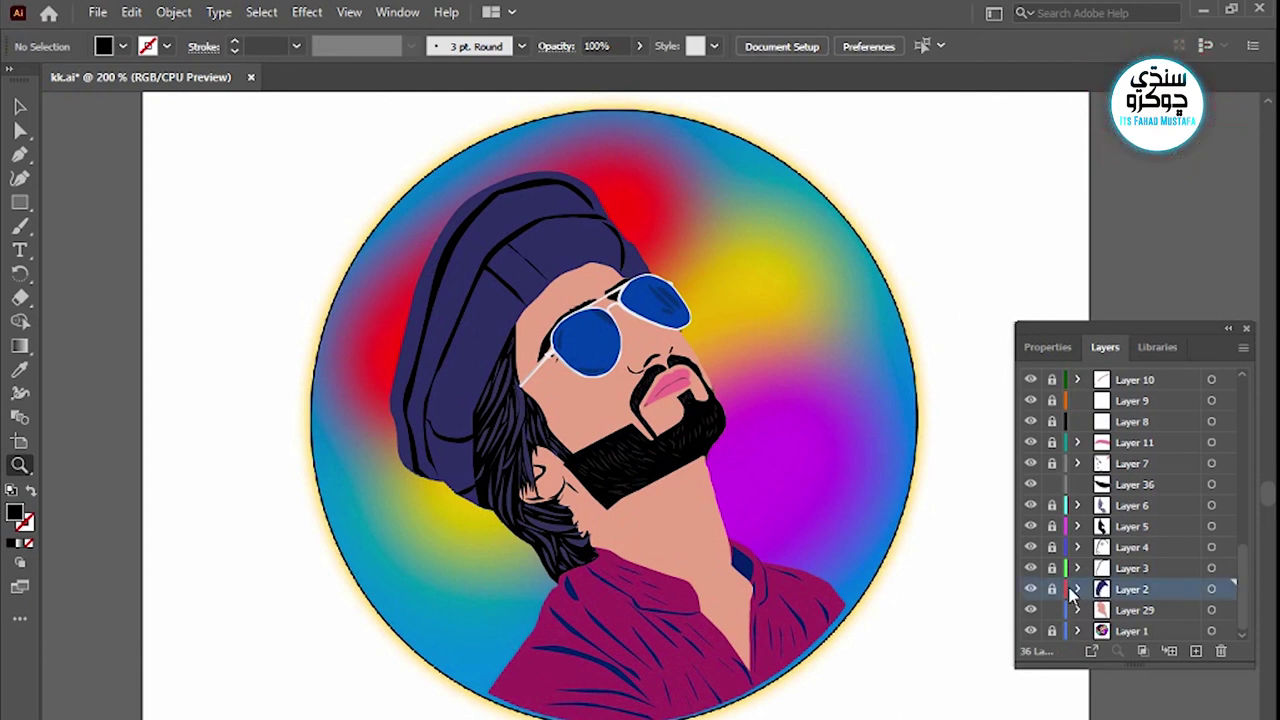
Try a bright blue fill, then a brown fill on the turban, and undo the brown
{"action": "double_click", "coordinate": [16, 514]}
{"action": "left_click", "coordinate": [762, 535]}
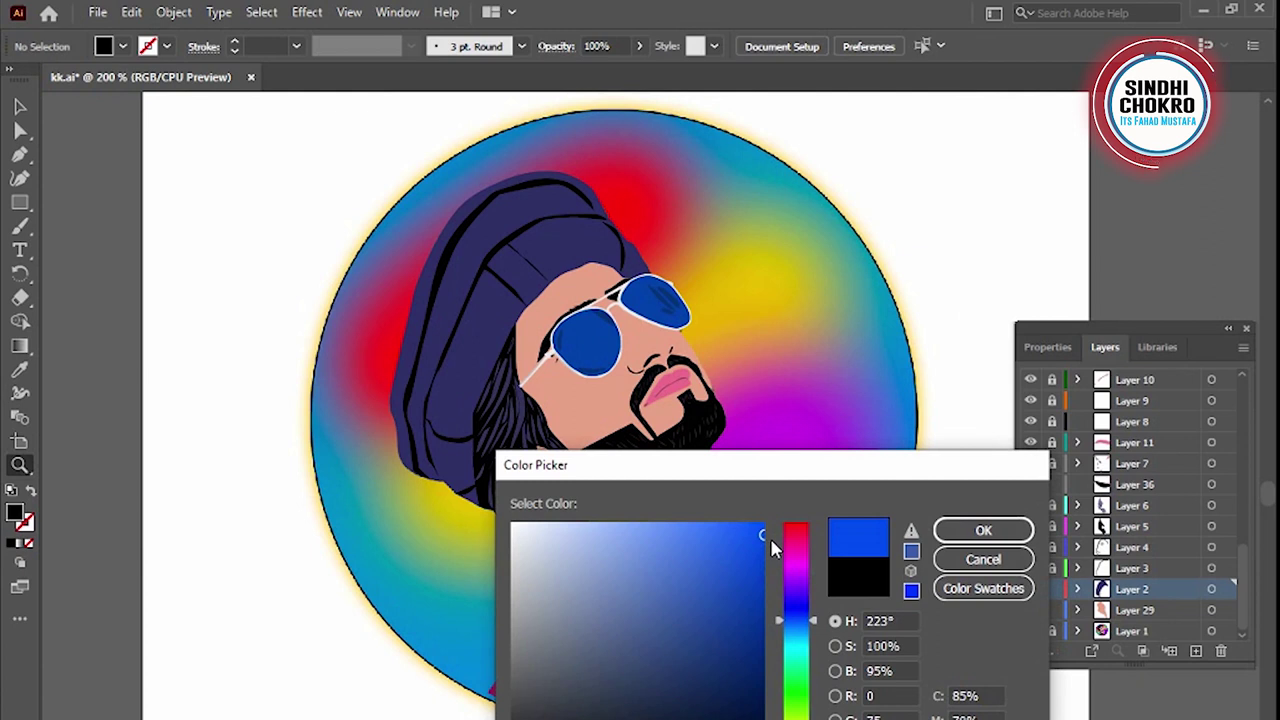
{"action": "left_click", "coordinate": [984, 532]}
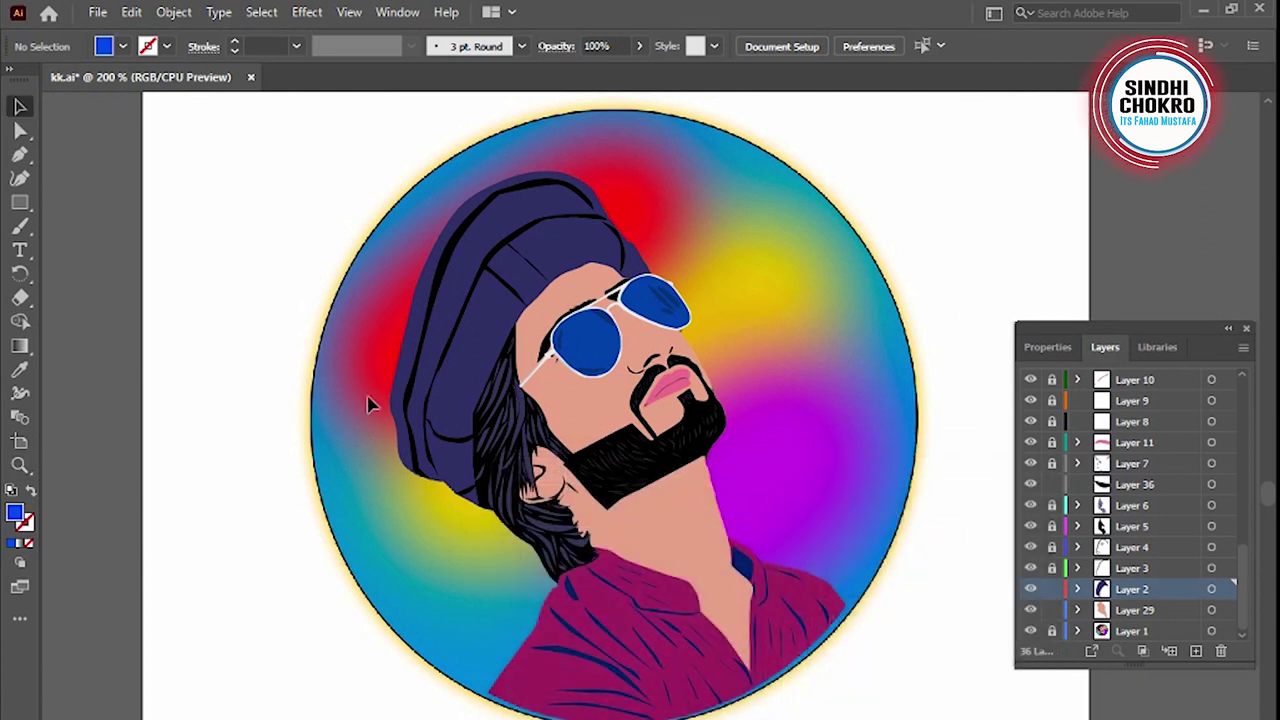
{"action": "left_click", "coordinate": [441, 403]}
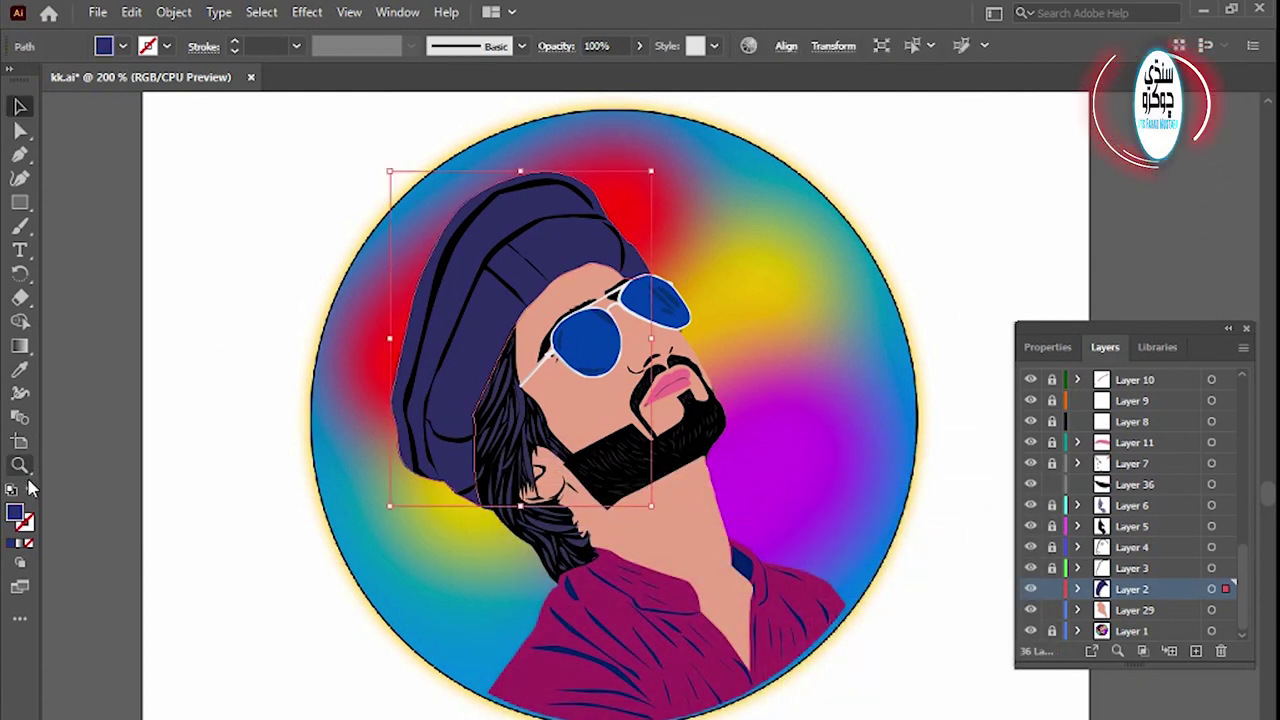
{"action": "double_click", "coordinate": [17, 516]}
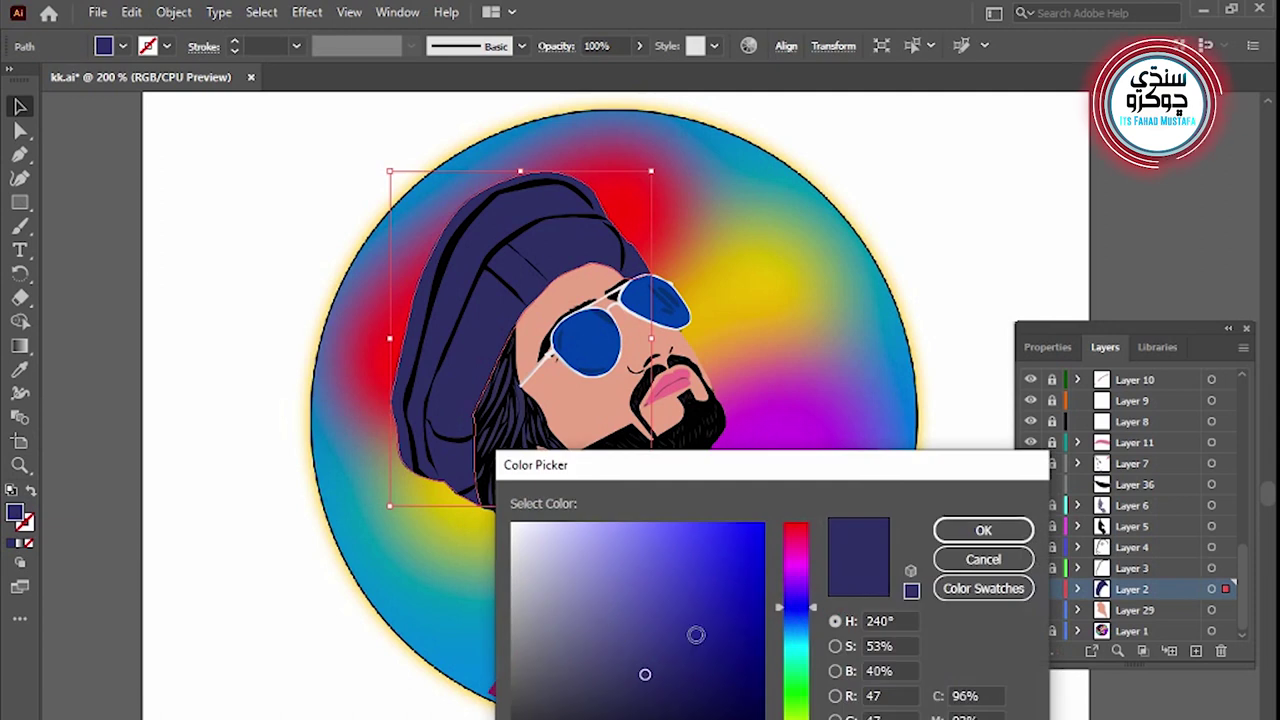
{"action": "mouse_move", "coordinate": [796, 607]}
{"action": "left_mouse_down"}
{"action": "mouse_move", "coordinate": [796, 715]}
{"action": "mouse_move", "coordinate": [741, 664]}
{"action": "left_mouse_up"}
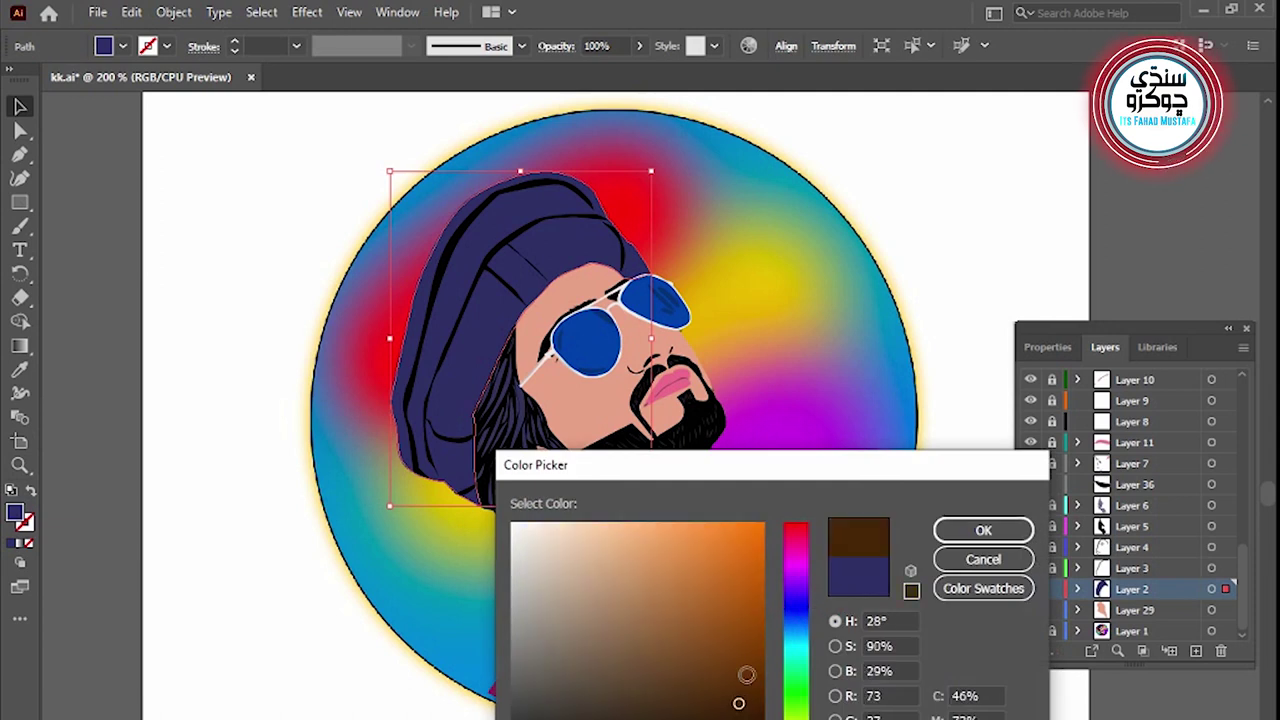
{"action": "left_click", "coordinate": [963, 537]}
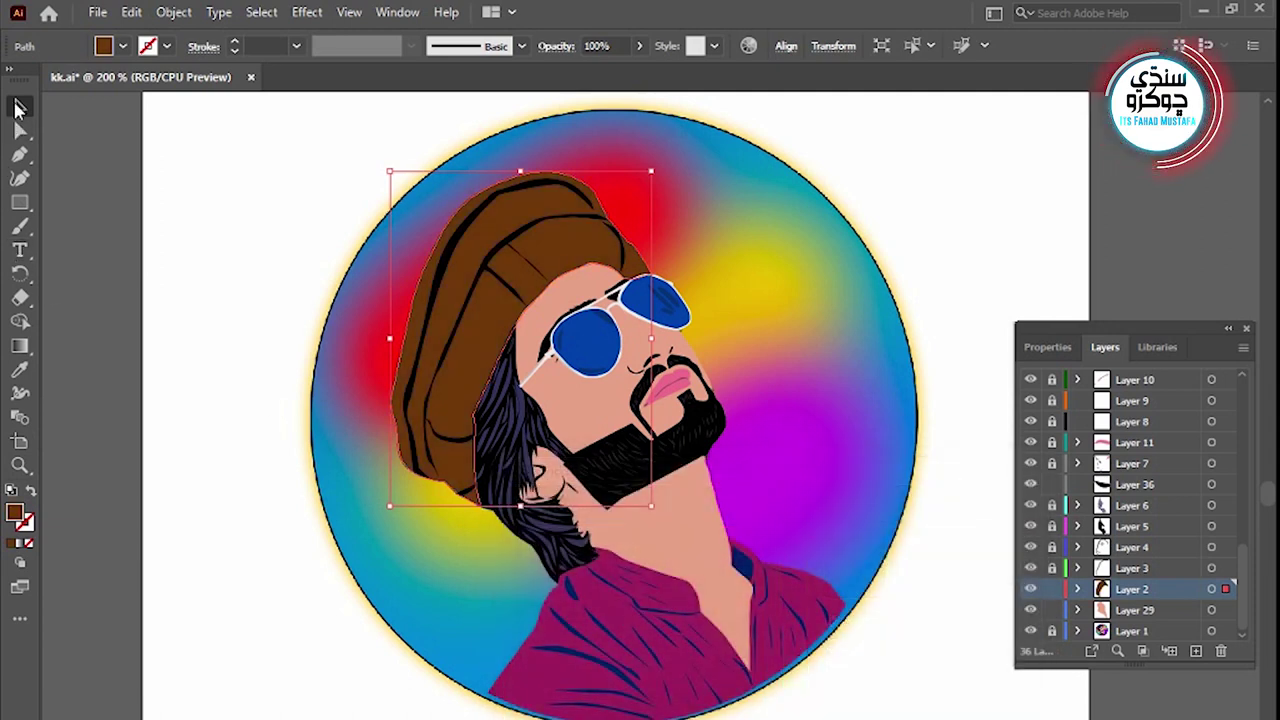
{"action": "left_click", "coordinate": [222, 596]}
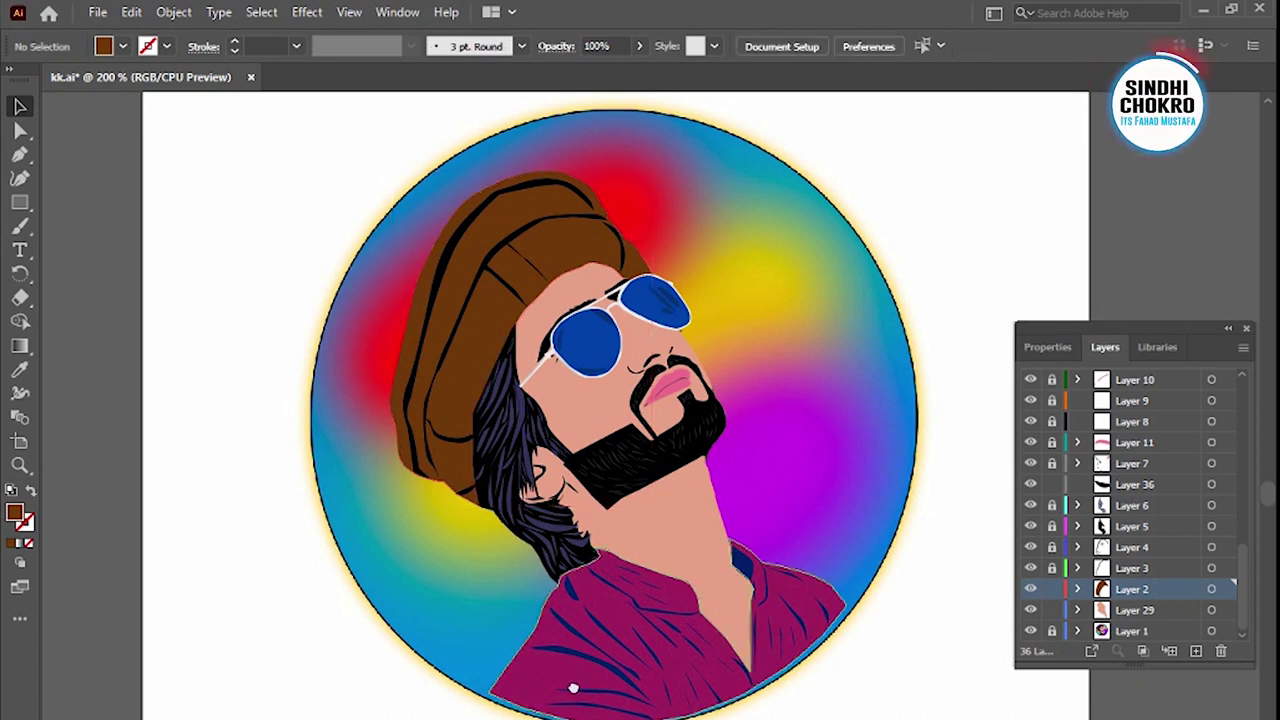
{"action": "left_click_drag", "start_coordinate": [571, 686], "coordinate": [527, 700]}
{"action": "key", "text": "ctrl+z"}
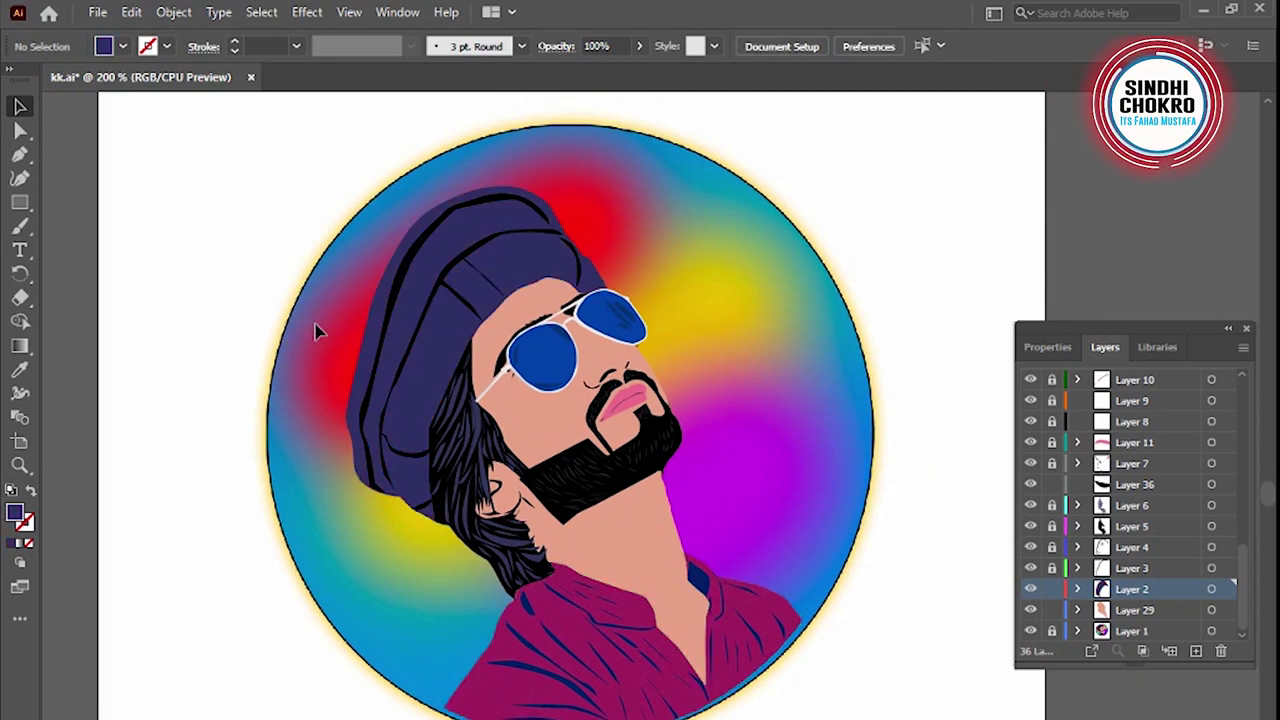
Recolour the turban fill to a darker orange-brown shade
{"action": "left_click", "coordinate": [435, 405]}
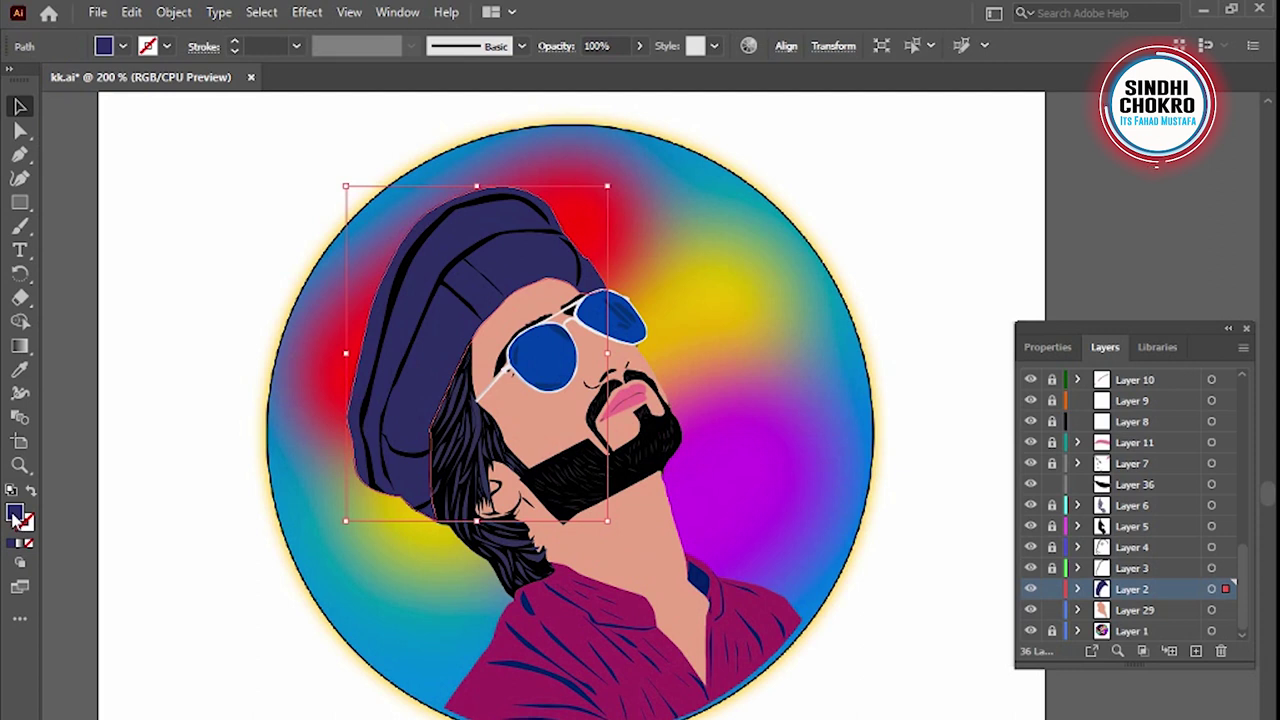
{"action": "double_click", "coordinate": [15, 514]}
{"action": "left_click", "coordinate": [796, 717]}
{"action": "left_click_drag", "start_coordinate": [755, 698], "coordinate": [745, 652]}
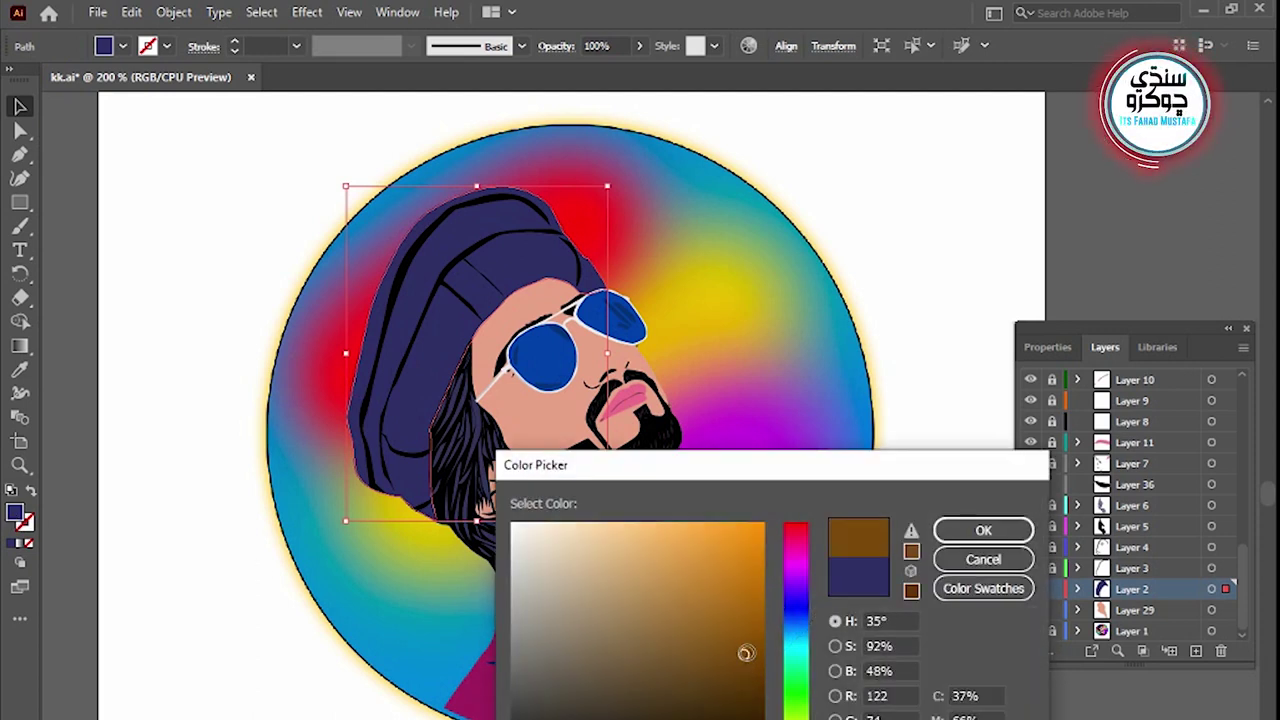
{"action": "left_click", "coordinate": [948, 536]}
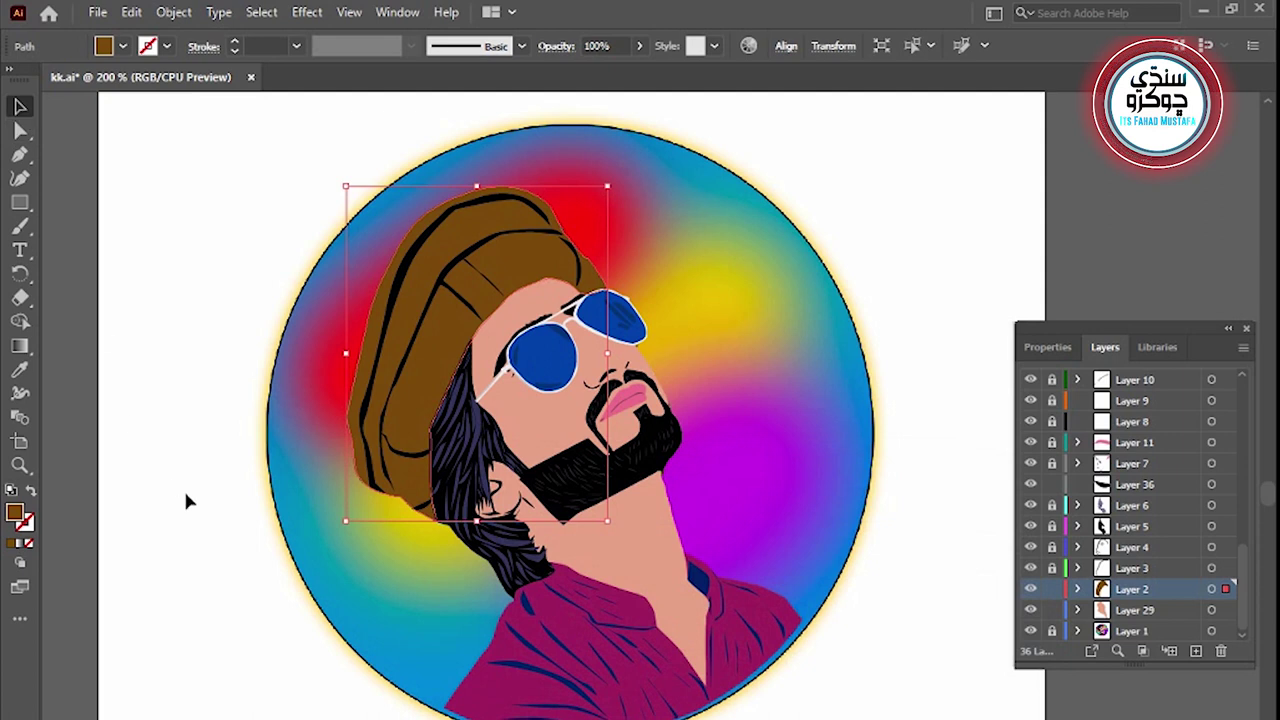
{"action": "left_click", "coordinate": [270, 614]}
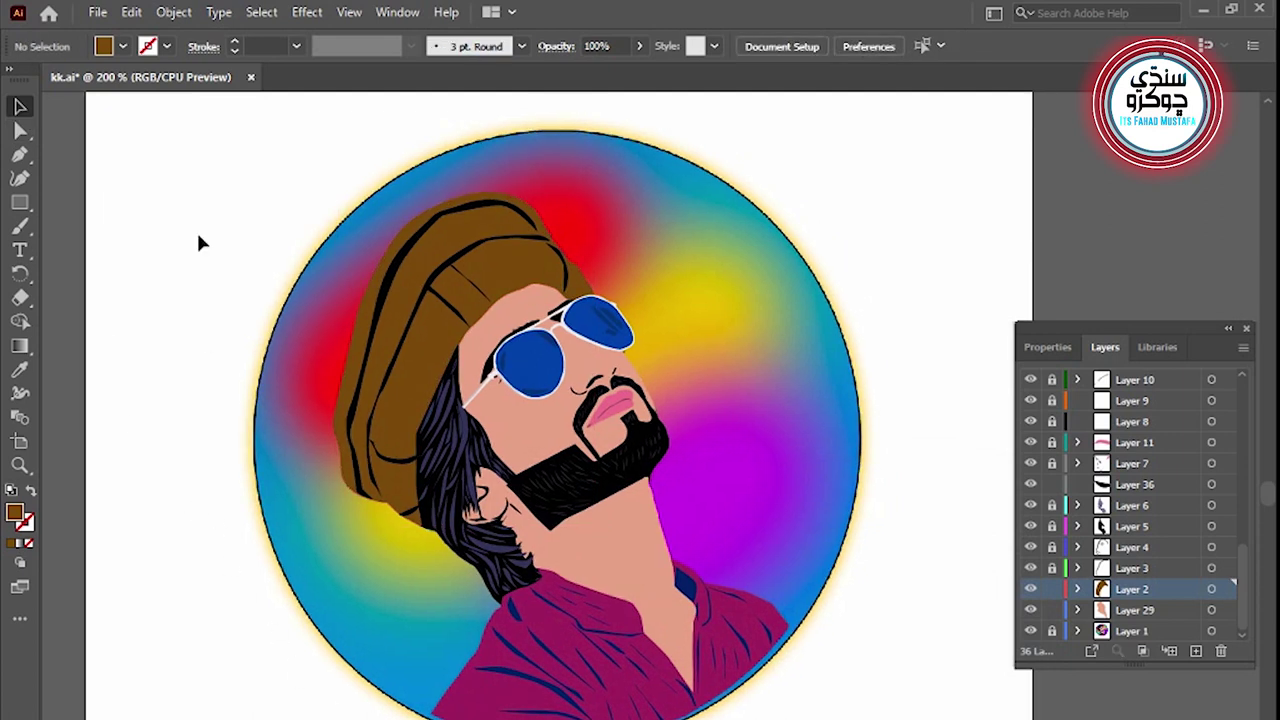
Set the turban fill to a deep dark red (values 15 and 110), then unlock the gradient circle layer
{"action": "left_click", "coordinate": [345, 330]}
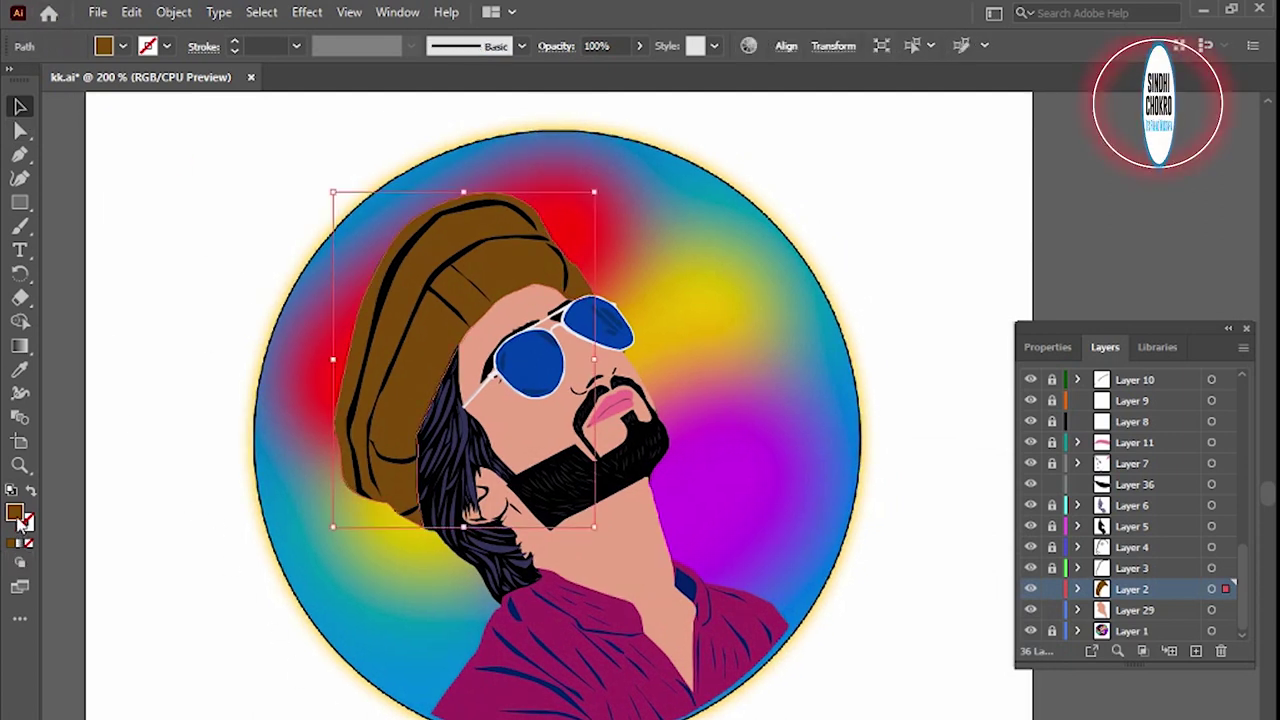
{"action": "double_click", "coordinate": [16, 516]}
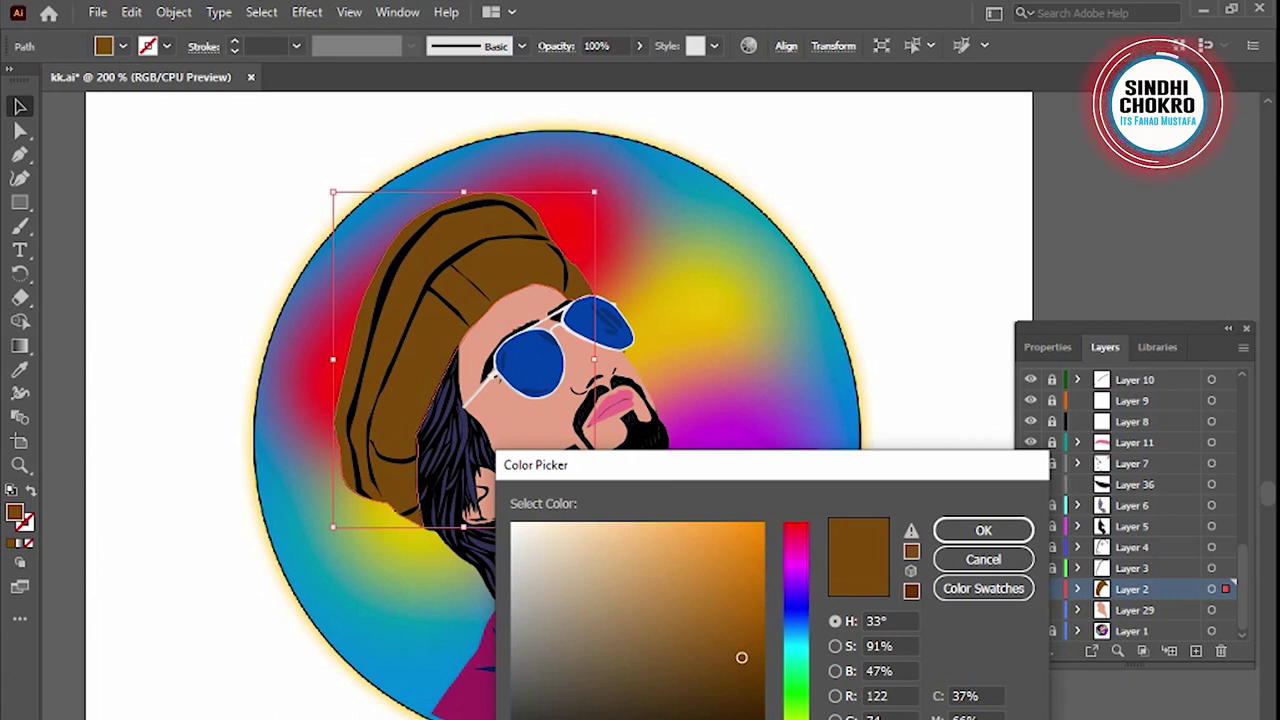
{"action": "type", "text": "15"}
{"action": "left_click_drag", "start_coordinate": [750, 619], "coordinate": [748, 598]}
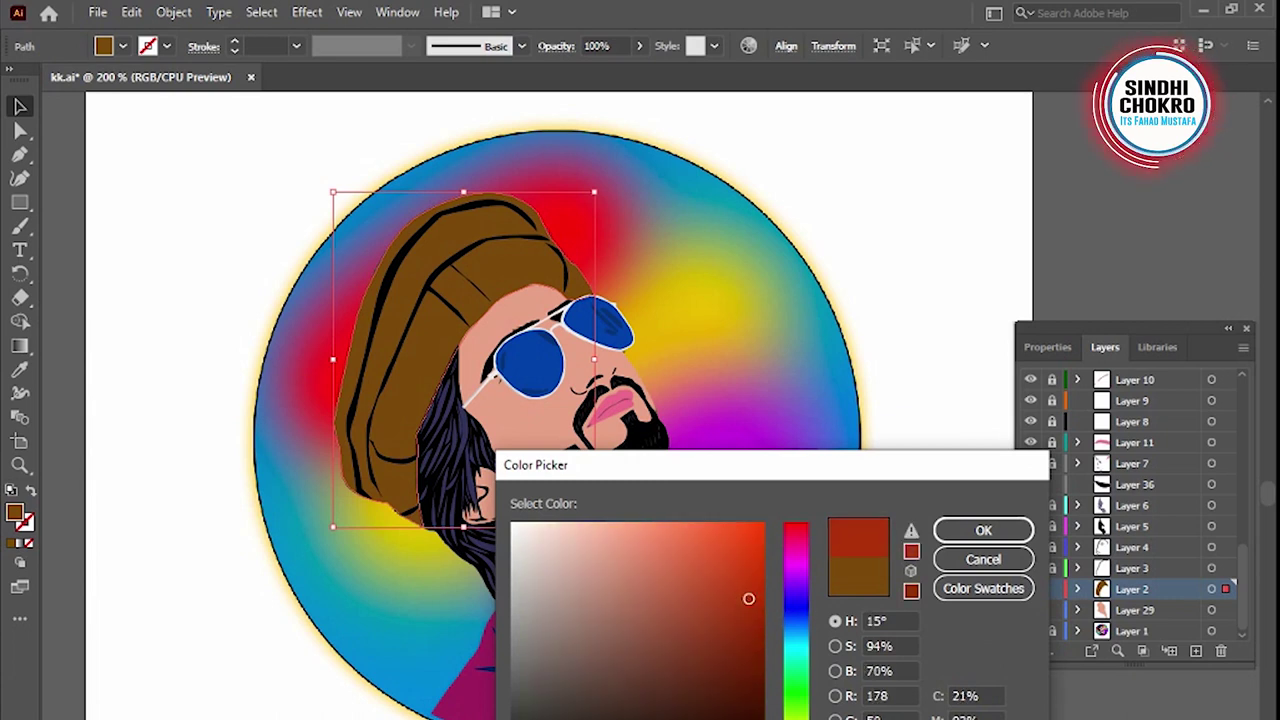
{"action": "type", "text": "11"}
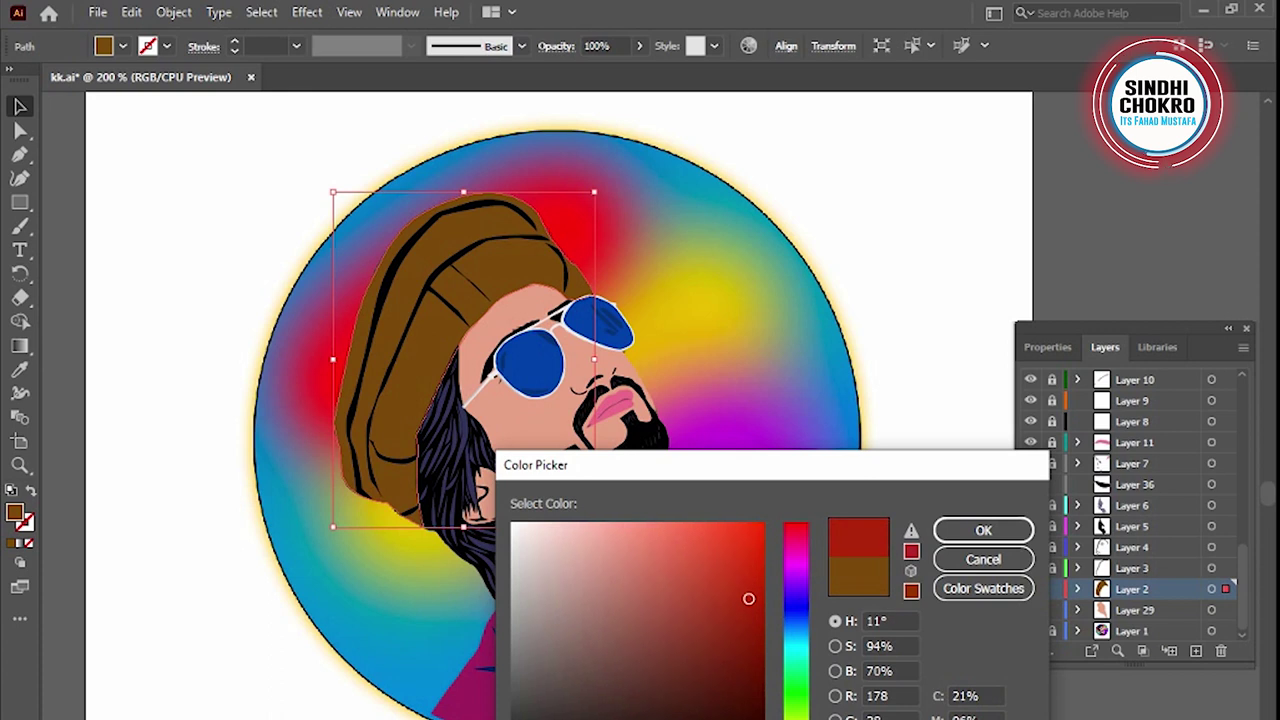
{"action": "type", "text": "0"}
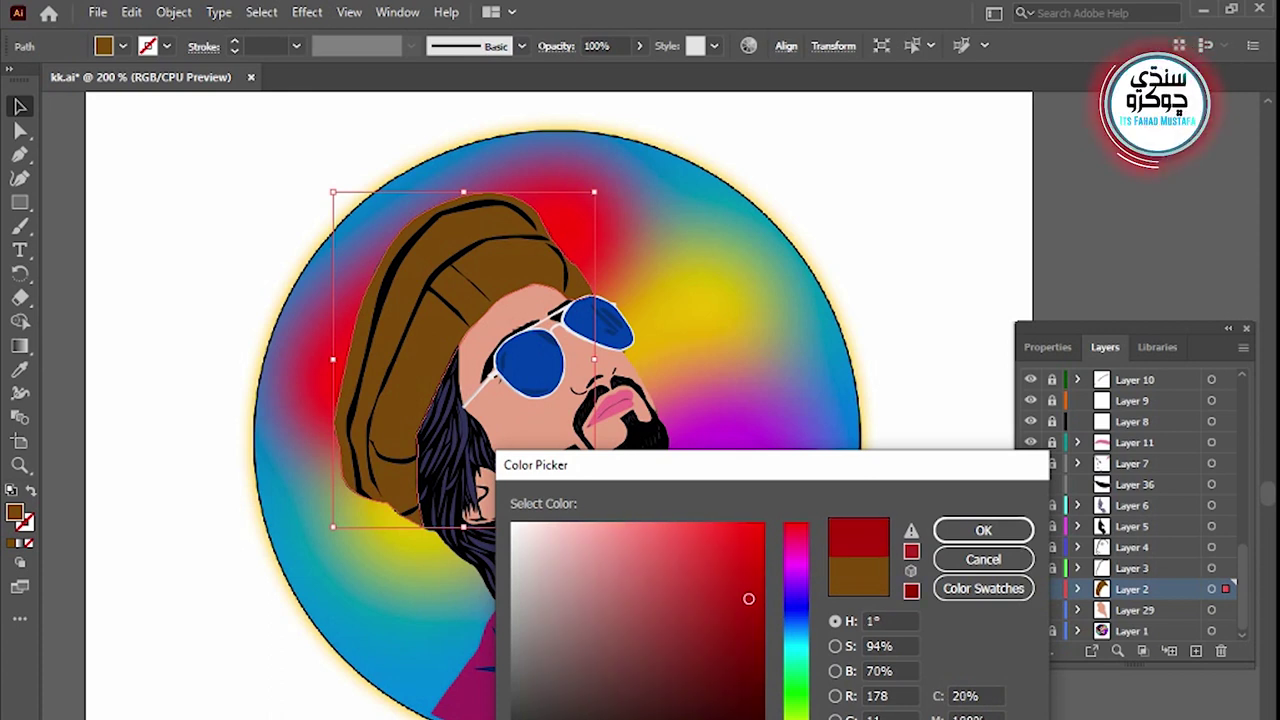
{"action": "left_click_drag", "start_coordinate": [748, 666], "coordinate": [745, 651]}
{"action": "left_click", "coordinate": [960, 530]}
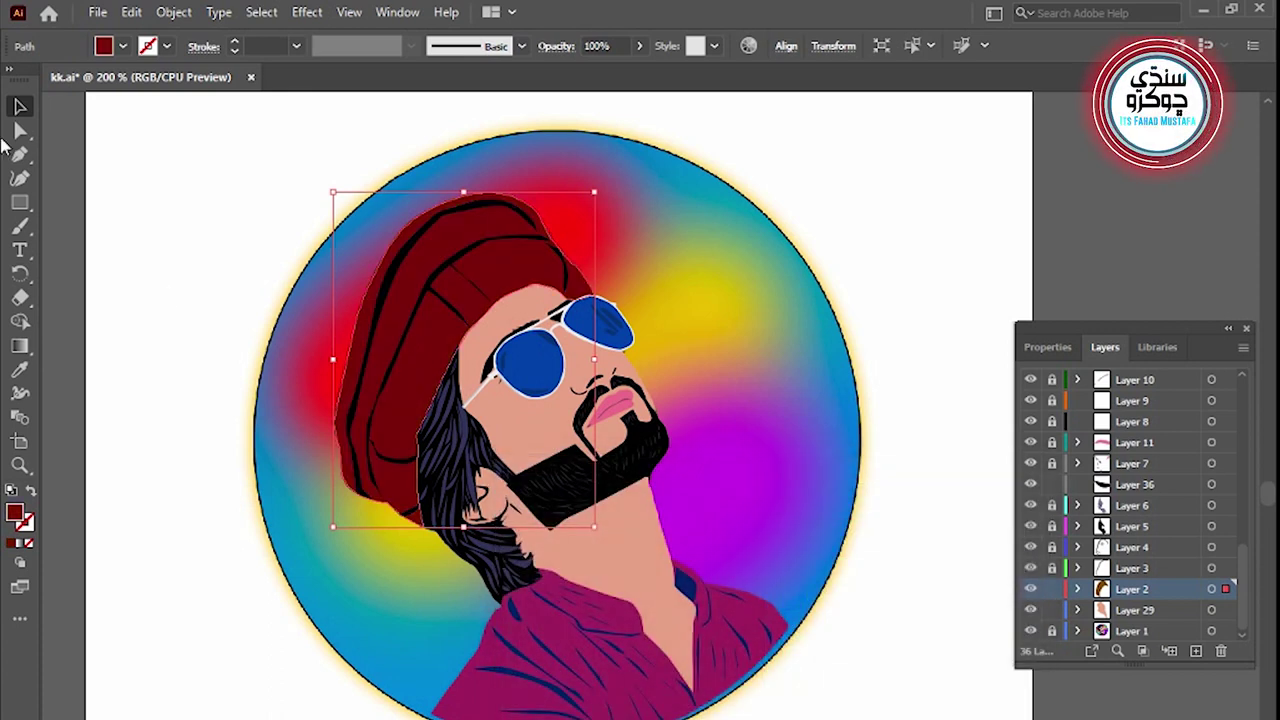
{"action": "left_click", "coordinate": [155, 304]}
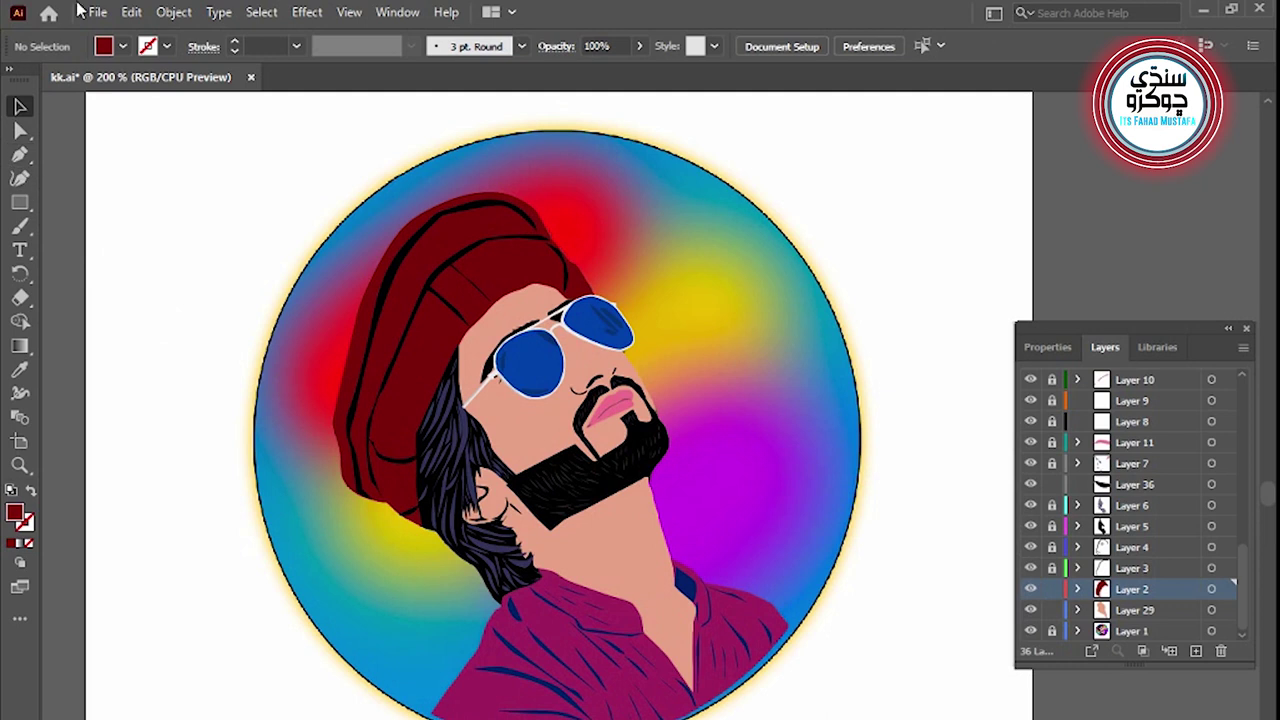
{"action": "left_click", "coordinate": [1051, 630]}
Select the gradient circle's layer and zoom in to inspect the beard, glasses and face
{"action": "left_click", "coordinate": [1030, 630]}
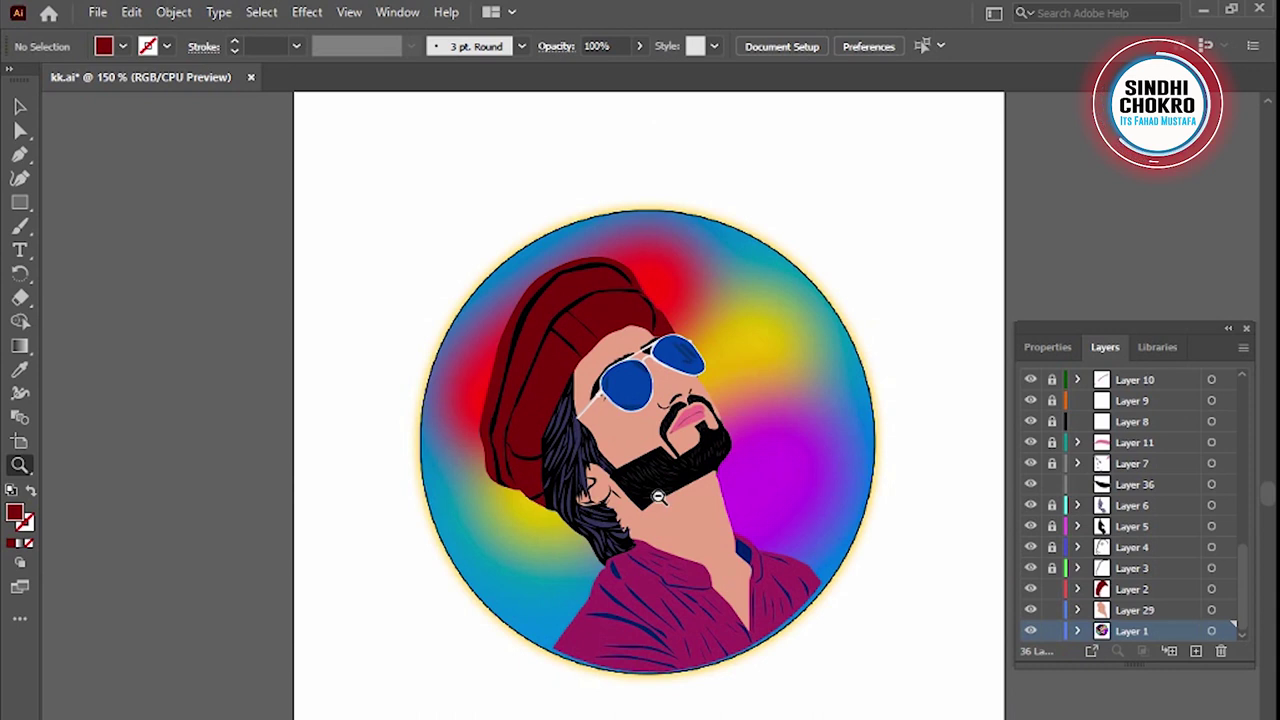
{"action": "left_click", "coordinate": [658, 497], "text": "alt"}
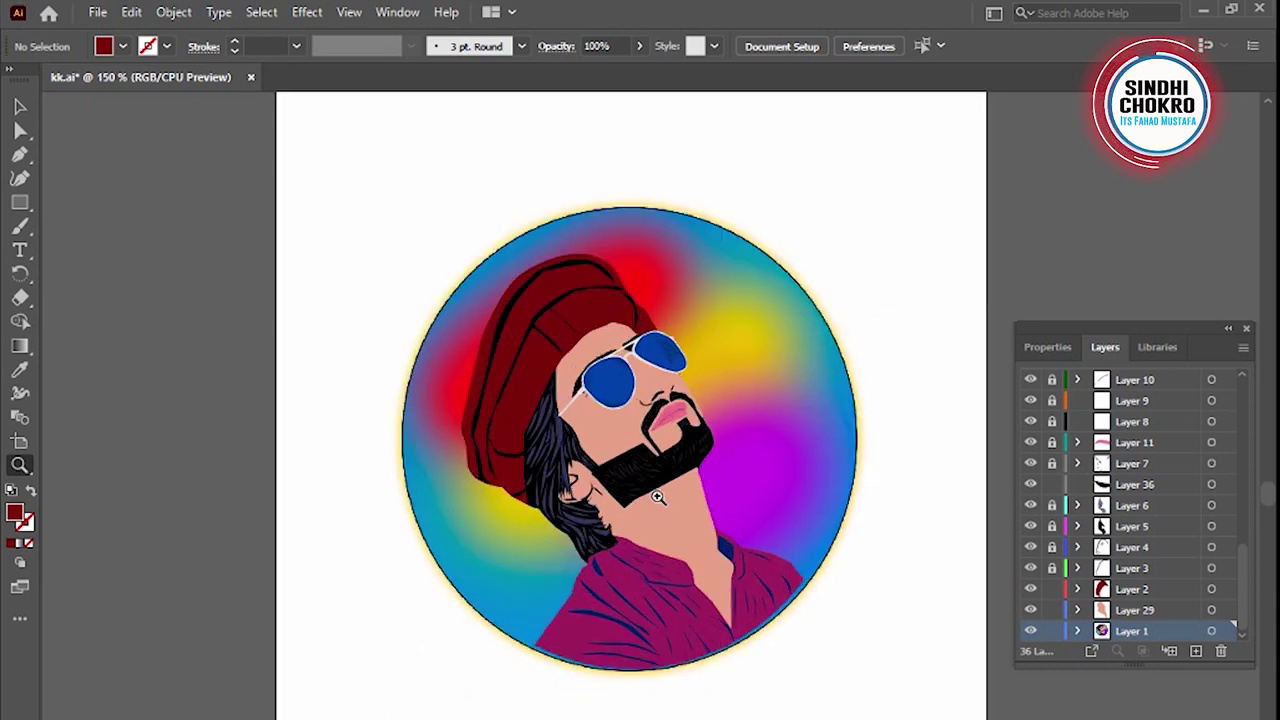
{"action": "left_click", "coordinate": [658, 497]}
{"action": "left_click", "coordinate": [658, 497]}
{"action": "left_click", "coordinate": [617, 457]}
{"action": "mouse_move", "coordinate": [617, 457]}
{"action": "left_mouse_down"}
{"action": "mouse_move", "coordinate": [674, 534]}
{"action": "mouse_move", "coordinate": [690, 628]}
{"action": "mouse_move", "coordinate": [737, 690]}
{"action": "mouse_move", "coordinate": [646, 318]}
{"action": "mouse_move", "coordinate": [457, 291]}
{"action": "mouse_move", "coordinate": [434, 318]}
{"action": "mouse_move", "coordinate": [437, 354]}
{"action": "mouse_move", "coordinate": [540, 520]}
{"action": "mouse_move", "coordinate": [609, 677]}
{"action": "mouse_move", "coordinate": [646, 719]}
{"action": "mouse_move", "coordinate": [779, 719]}
{"action": "mouse_move", "coordinate": [657, 646]}
{"action": "left_mouse_up"}
{"action": "left_click_drag", "start_coordinate": [456, 301], "coordinate": [511, 541]}
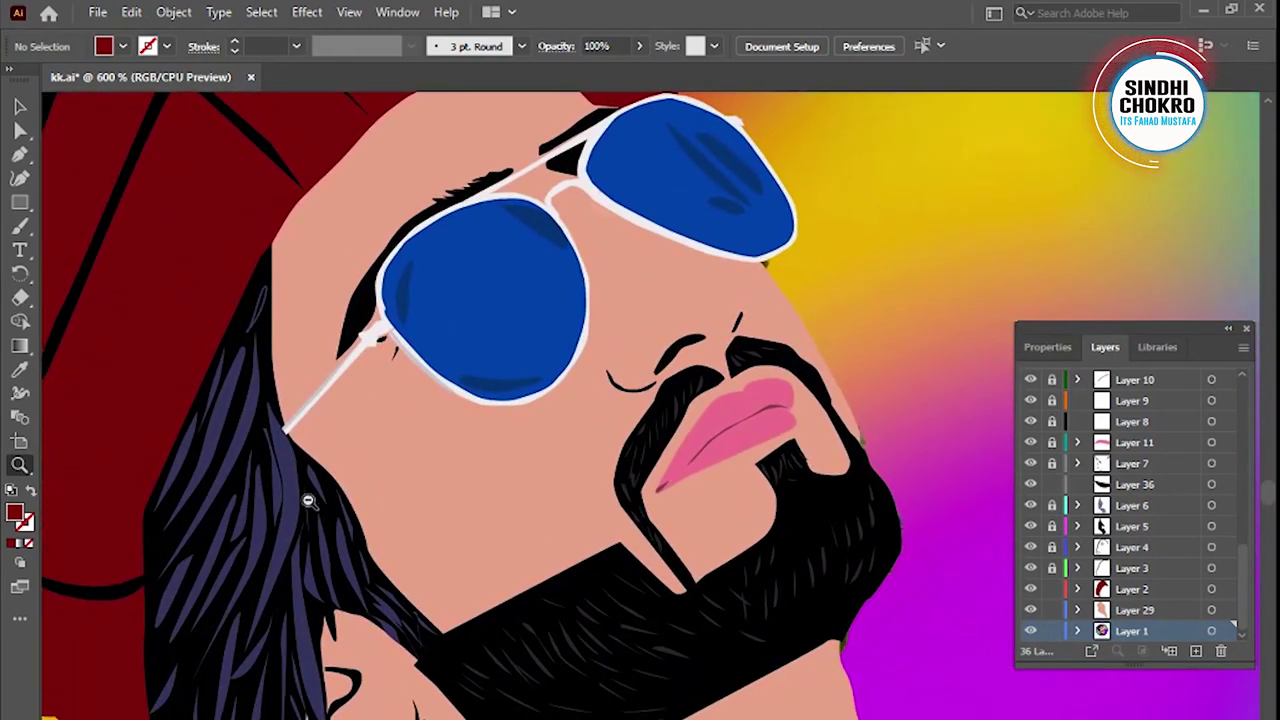
Zoom out to the whole circle, then zoom back in to inspect the face, turban and beard
{"action": "key", "text": "ctrl+minus"}
{"action": "key", "text": "ctrl+minus"}
{"action": "key", "text": "ctrl+minus"}
{"action": "left_click_drag", "start_coordinate": [283, 499], "coordinate": [213, 478]}
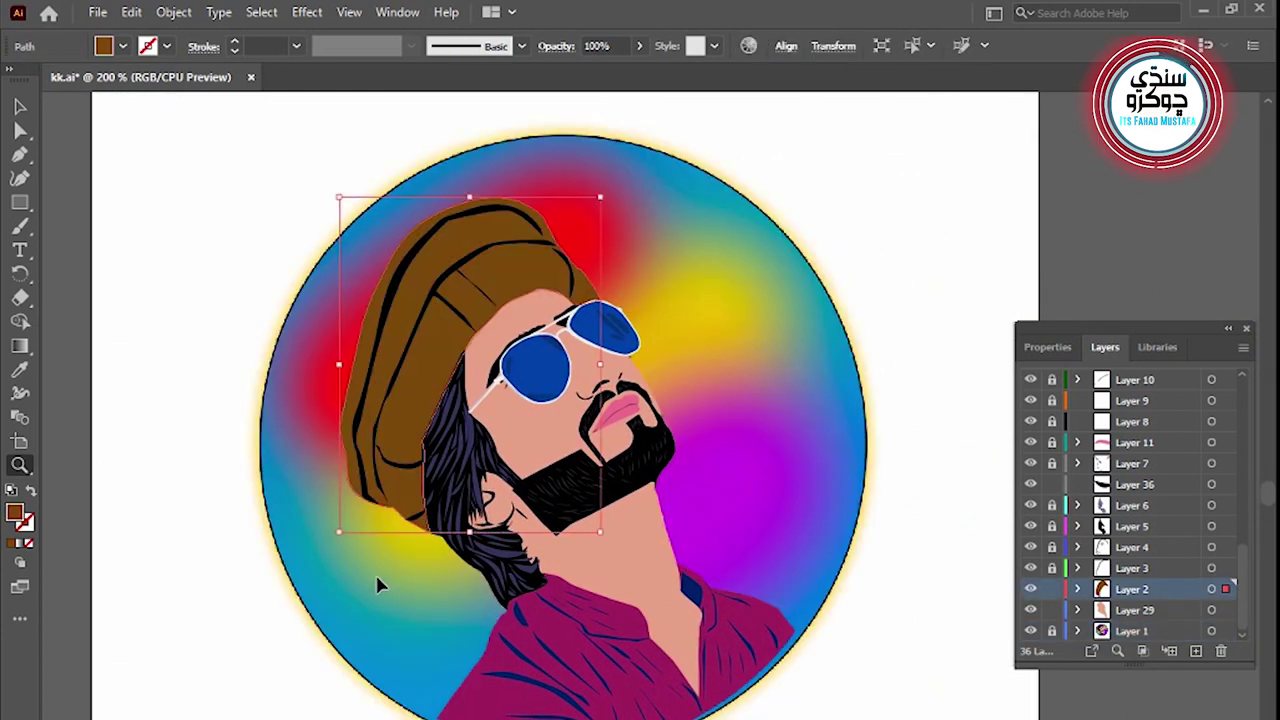
{"action": "left_click", "coordinate": [385, 609]}
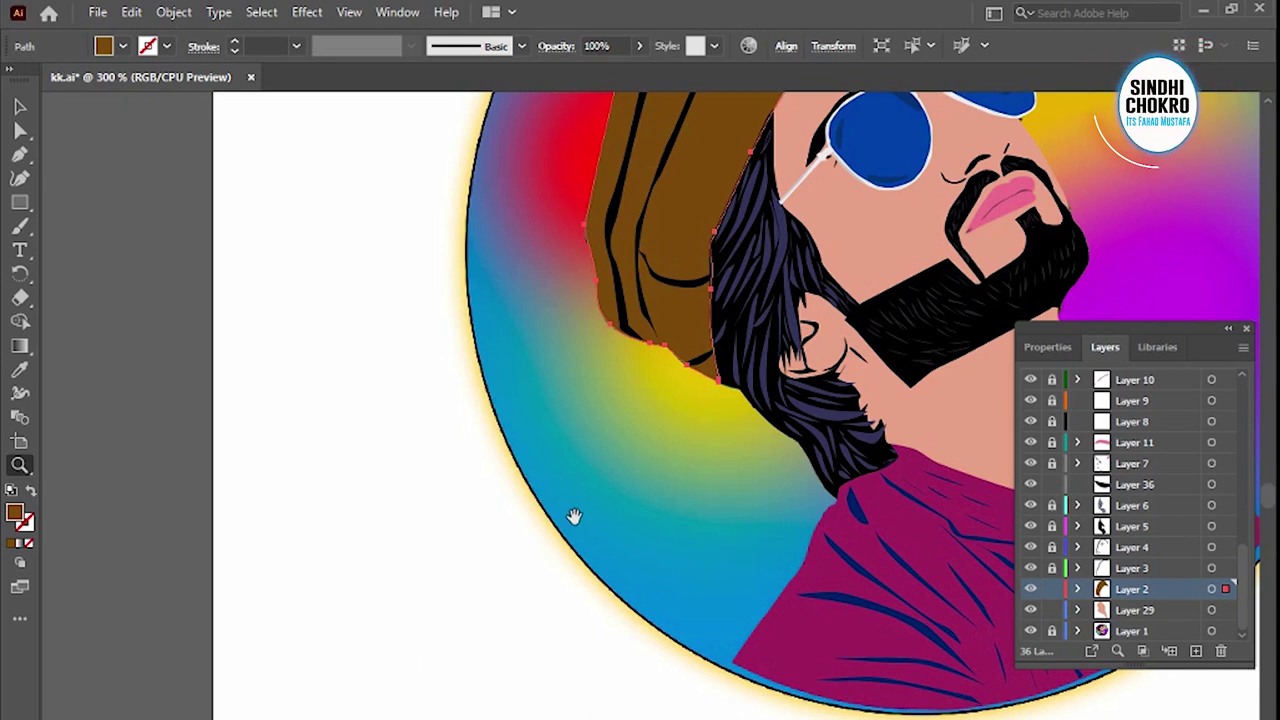
{"action": "left_click_drag", "start_coordinate": [574, 516], "coordinate": [284, 719]}
{"action": "left_click", "coordinate": [118, 378]}
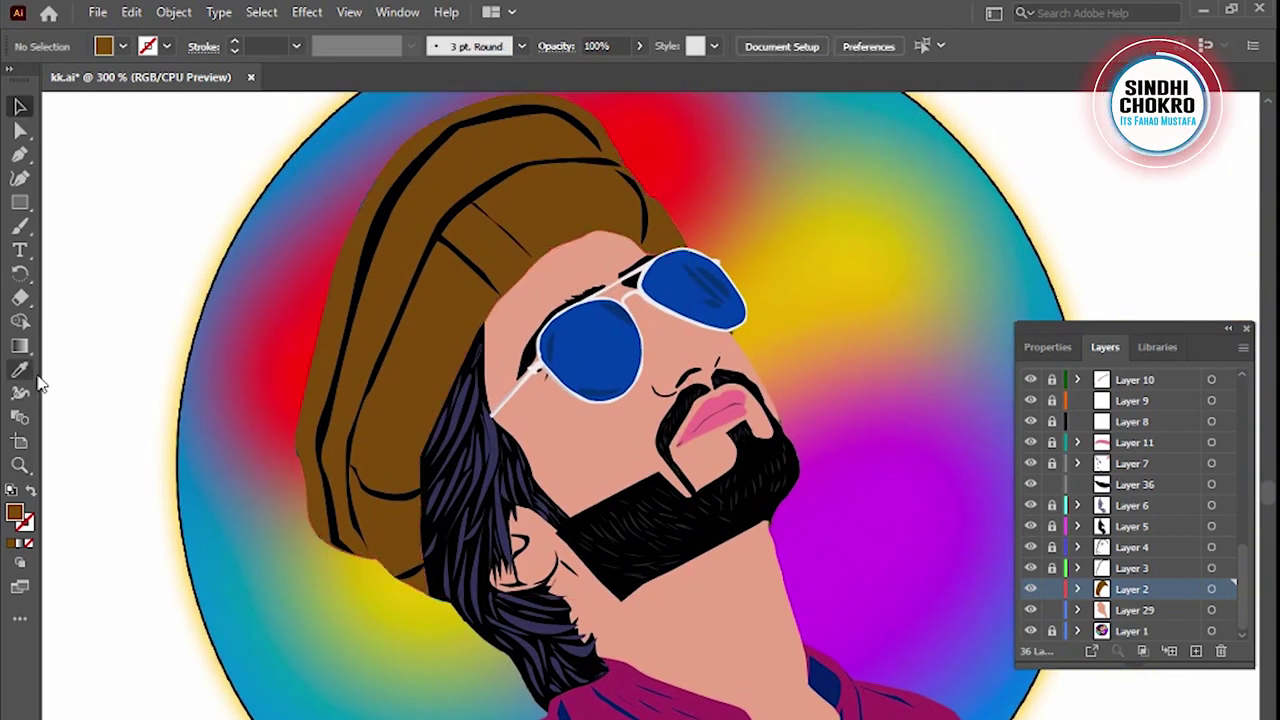
{"action": "left_click_drag", "start_coordinate": [283, 606], "coordinate": [244, 591]}
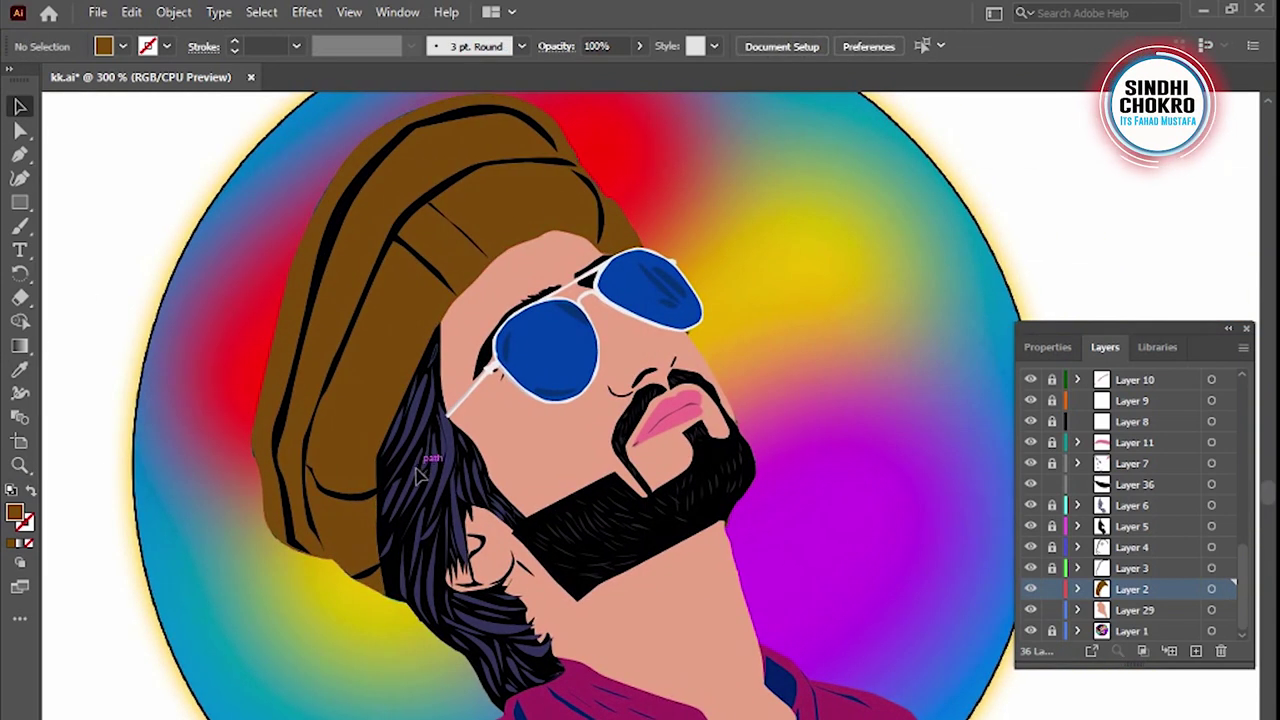
{"action": "left_click", "coordinate": [418, 507], "text": "alt"}
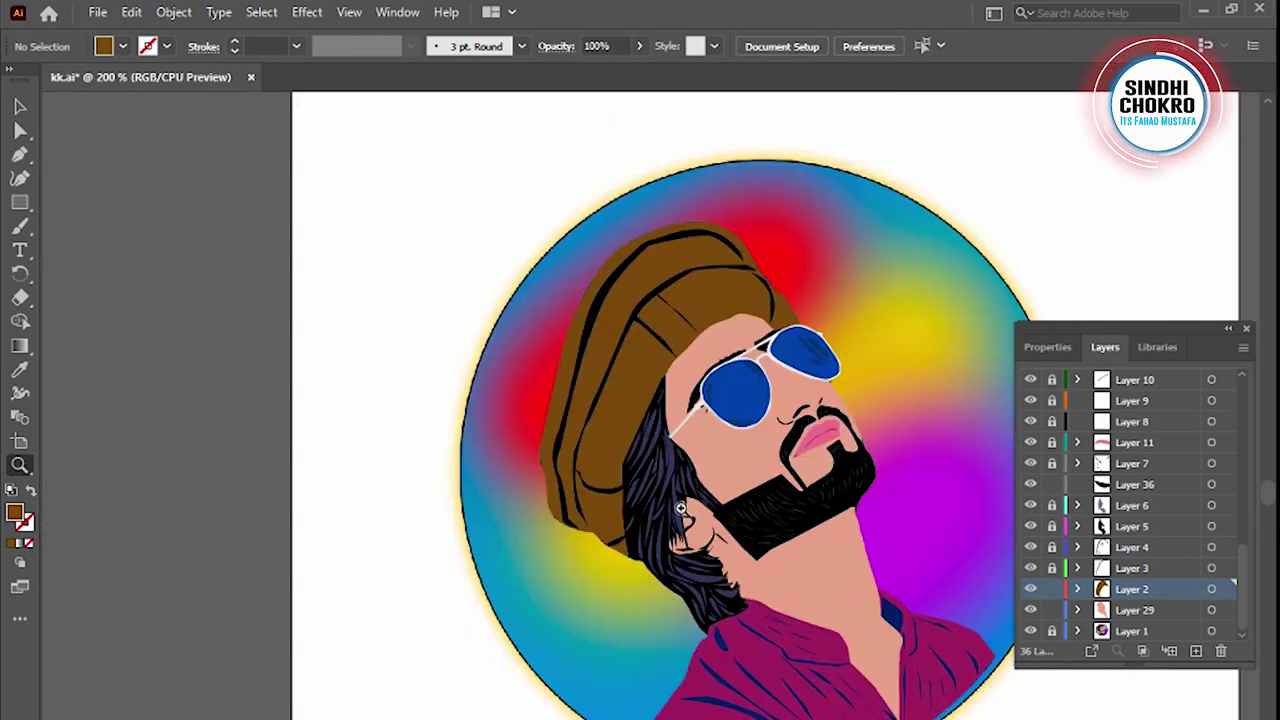
{"action": "left_click", "coordinate": [680, 508]}
{"action": "left_click", "coordinate": [680, 508]}
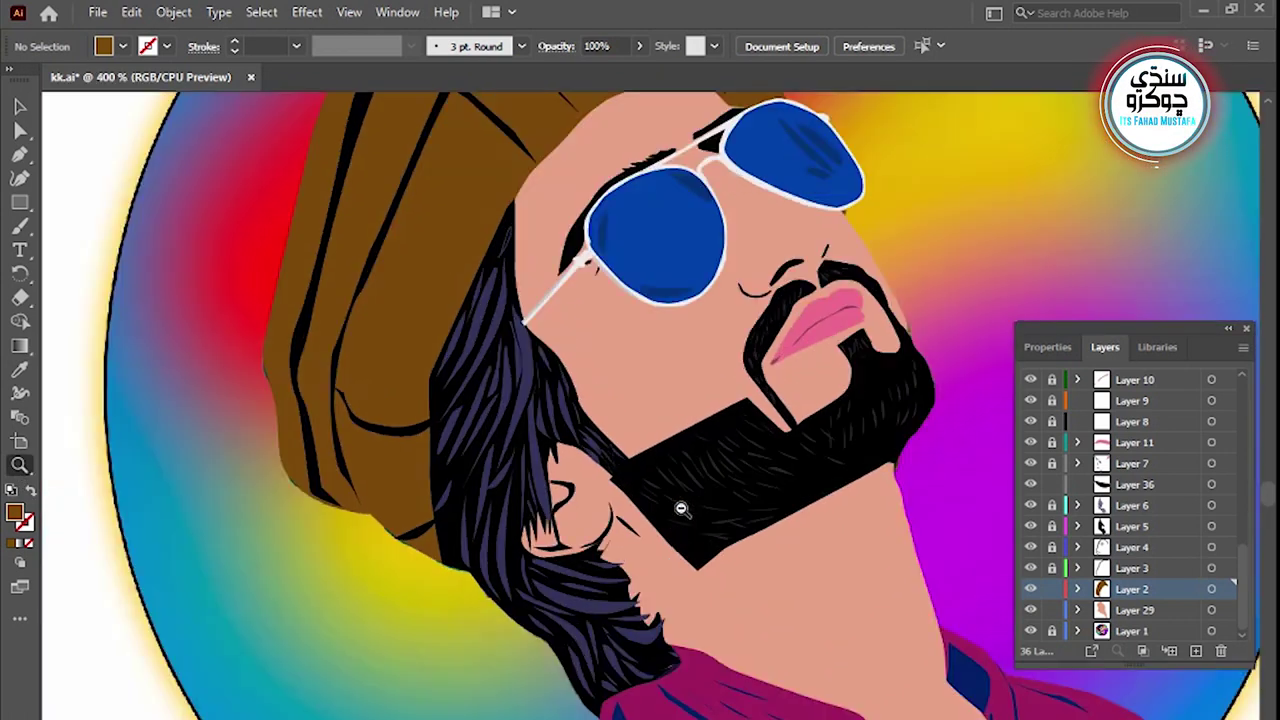
{"action": "left_click", "coordinate": [678, 510], "text": "alt"}
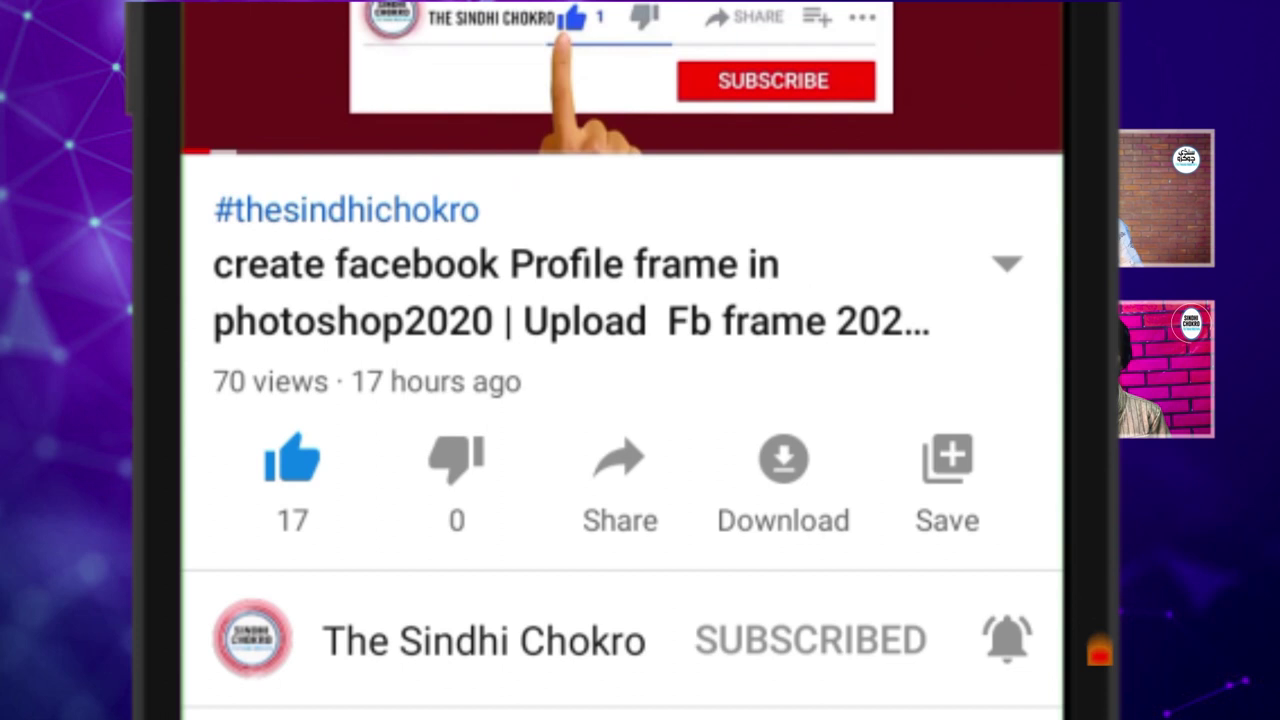